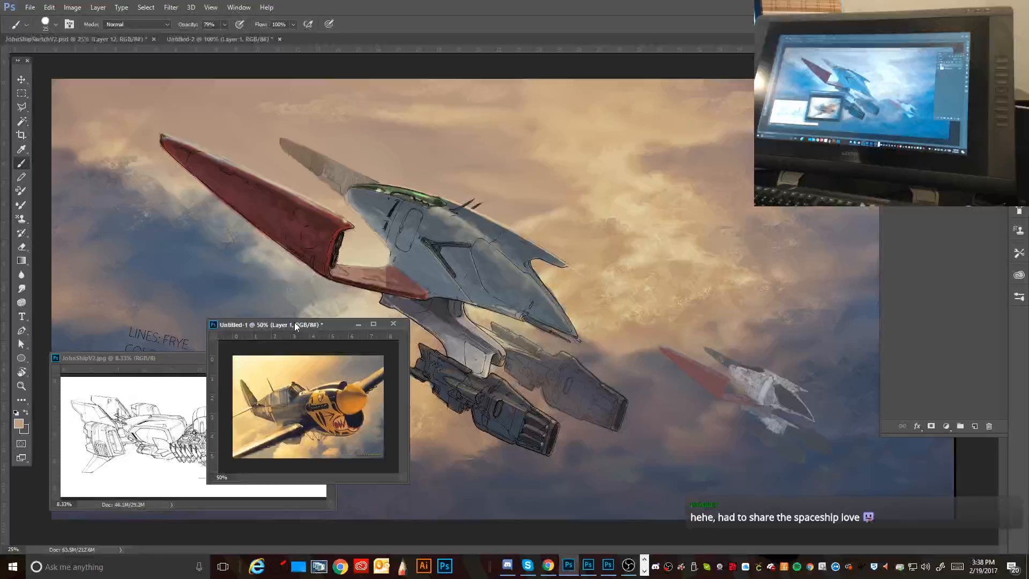
Step: Place the warplane reference window above the ship line sketch and enlarge it to show the aircraft at 100% zoom
drag(295, 325, 140, 179)
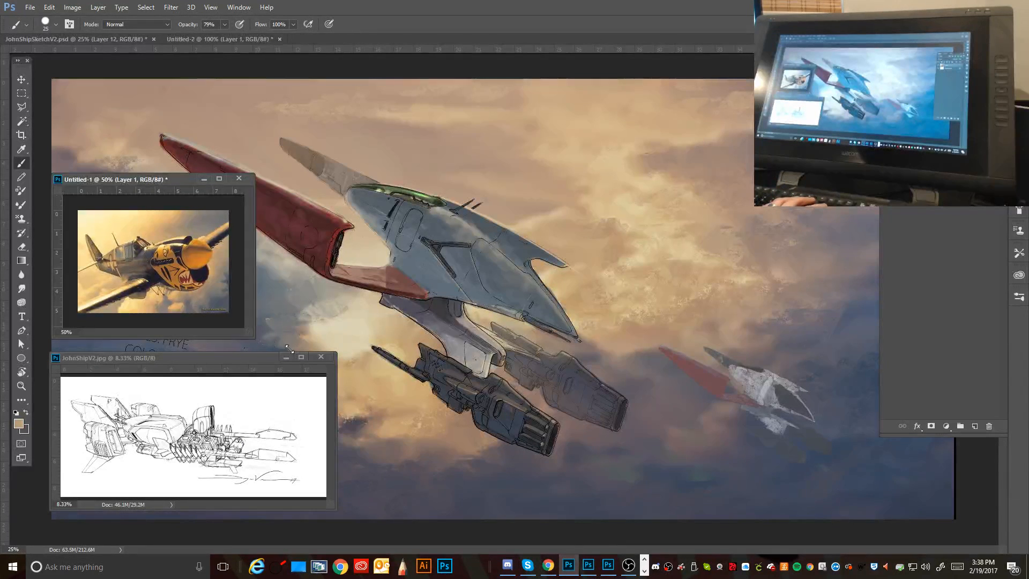
drag(253, 339, 356, 362)
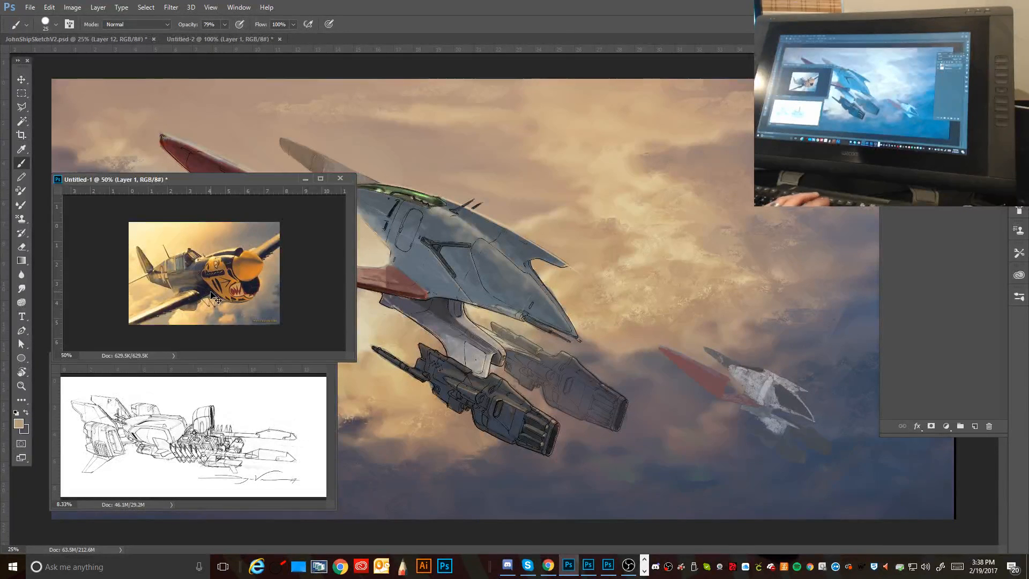
key(ctrl+plus)
key(ctrl+plus)
key(ctrl+plus)
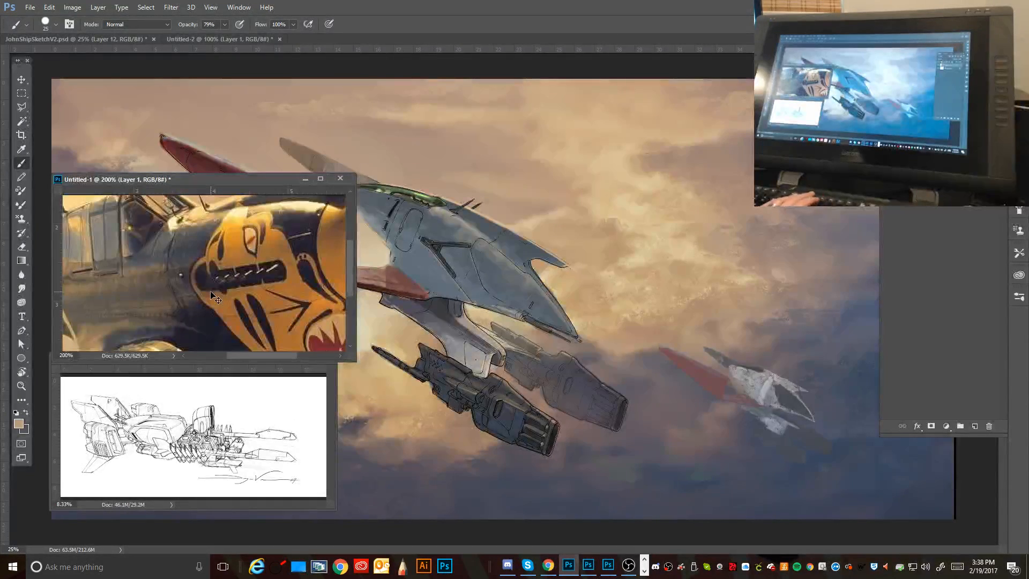
key(ctrl+minus)
drag(354, 358, 363, 370)
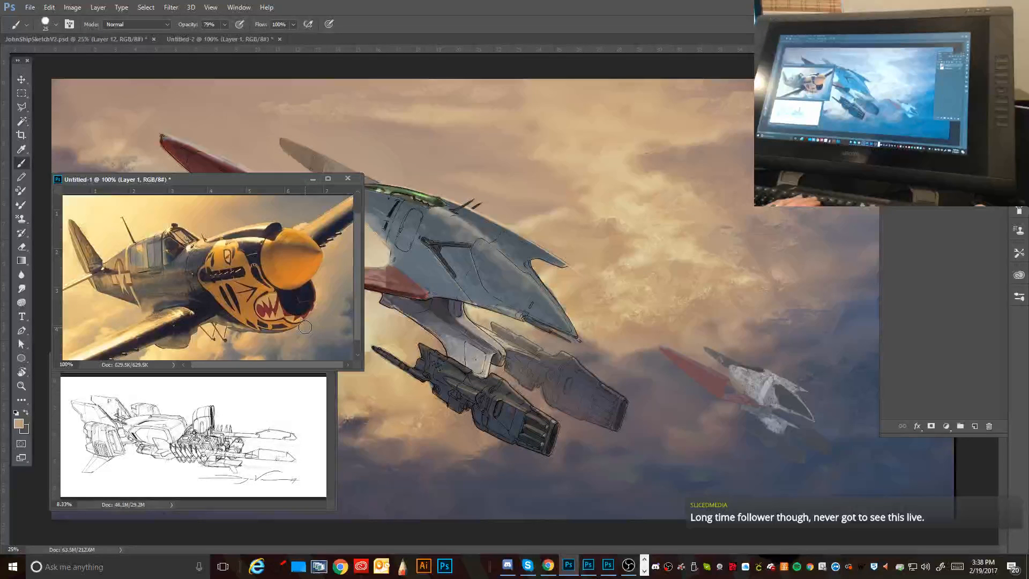
scroll(305, 327, up, 3)
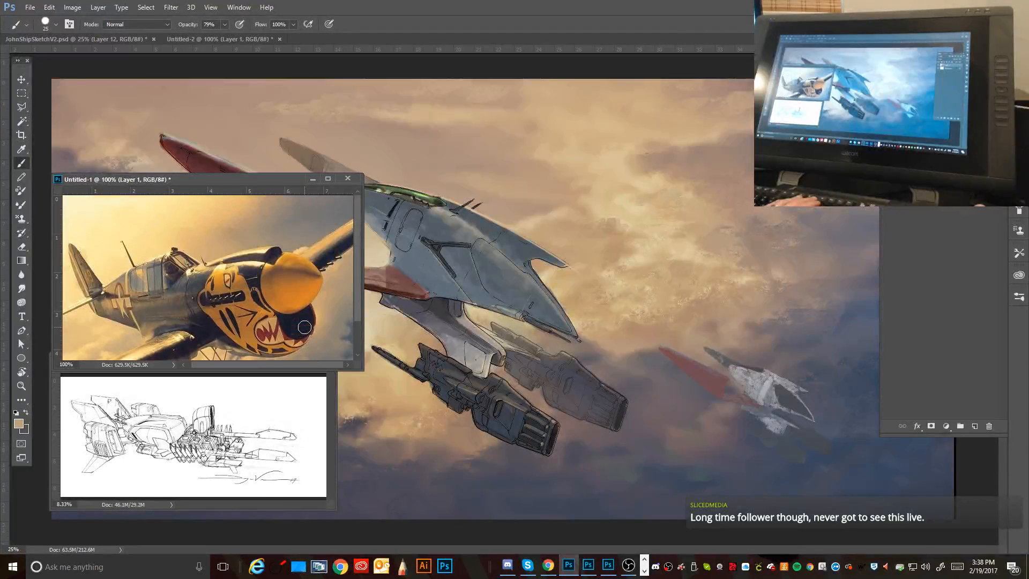
drag(359, 362, 337, 389)
Step: Zoom the warplane reference to 200% and enlarge its window to examine the lighting on the wing and fuselage
key(ctrl+minus)
key(ctrl+minus)
key(ctrl+plus)
key(ctrl+plus)
key(ctrl+plus)
drag(164, 327, 338, 265)
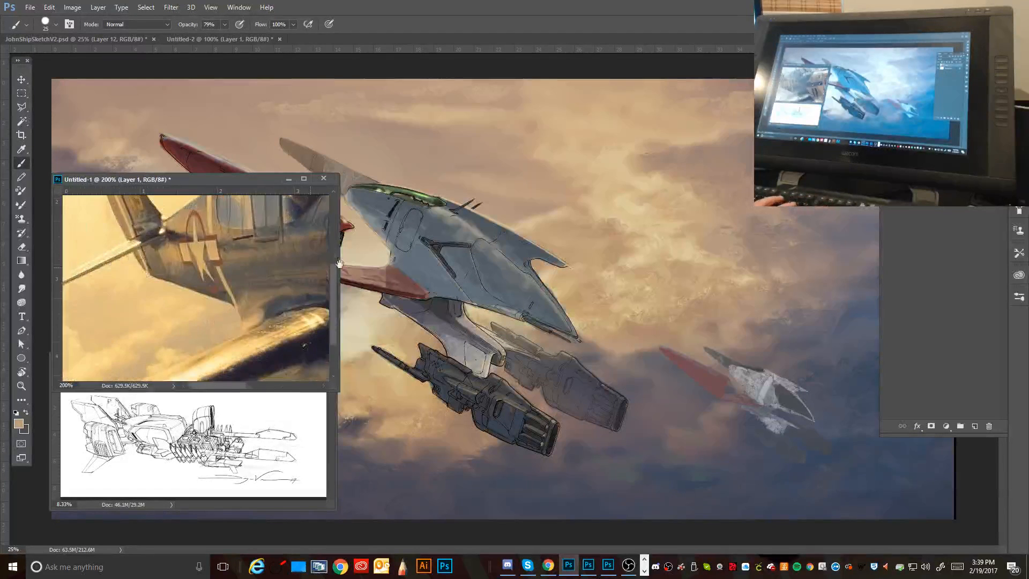
drag(219, 291, 237, 268)
drag(193, 178, 271, 186)
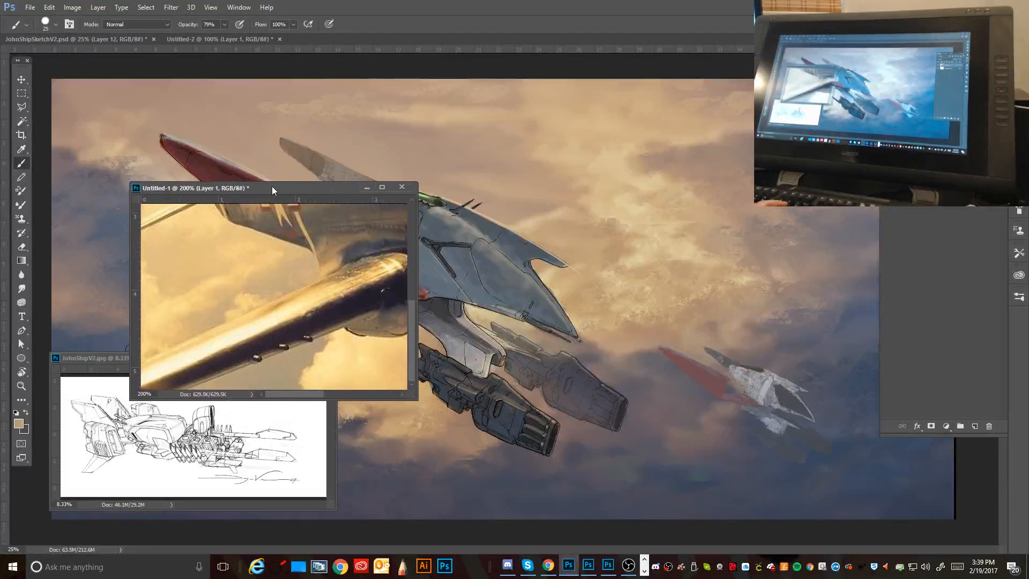
drag(418, 399, 591, 466)
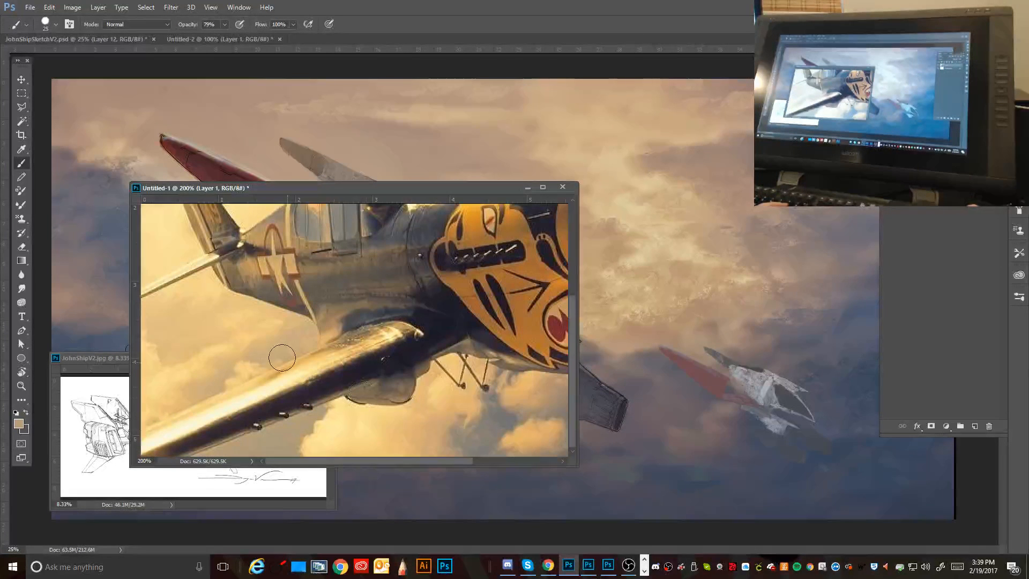
Step: Switch back to the Brush tool and reduce the brush size to 4 px
click(21, 149)
click(21, 163)
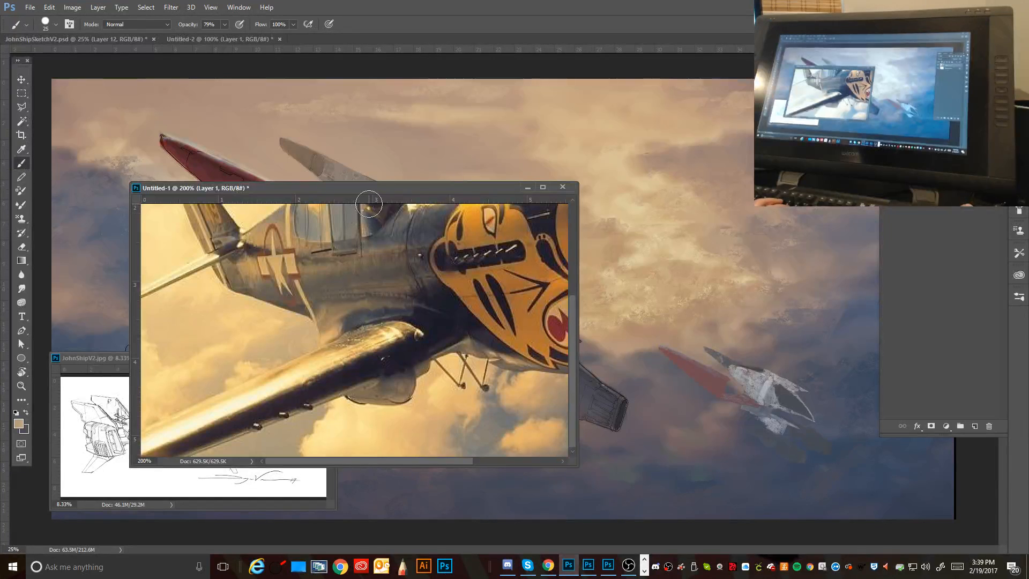
drag(378, 189, 411, 180)
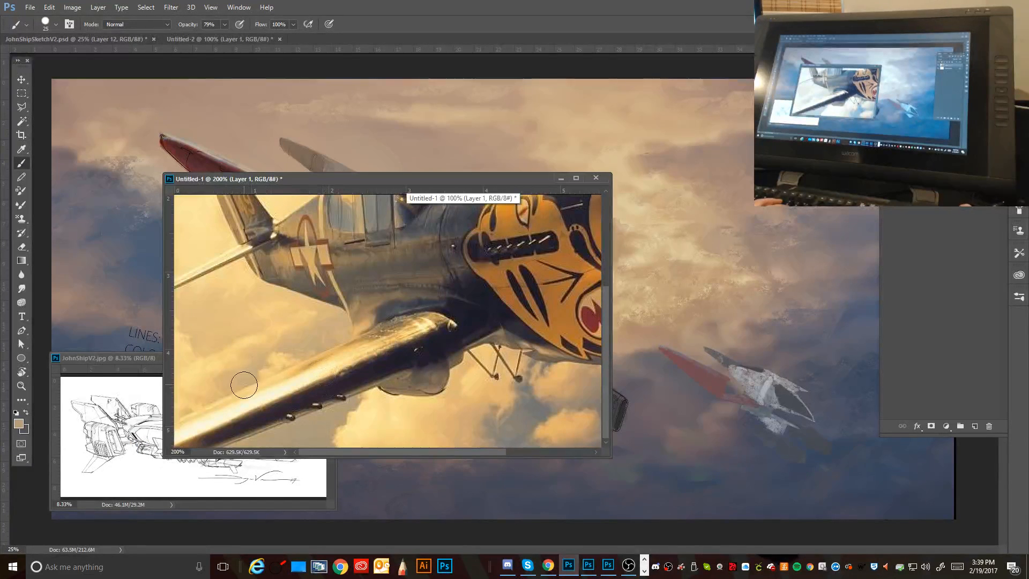
key(bracketleft)
key(bracketleft)
key(bracketleft)
key(bracketleft)
key(bracketleft)
key(bracketleft)
key(bracketleft)
key(bracketleft)
key(bracketleft)
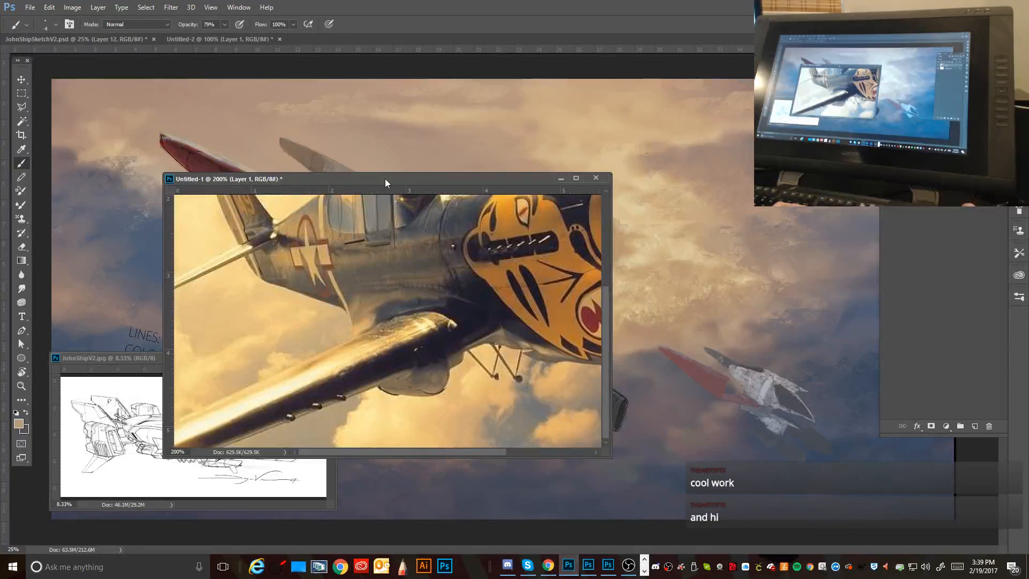
Step: Examine the cockpit and painted nose of the warplane reference, then view the whole picture at 66.7%
drag(385, 178, 680, 283)
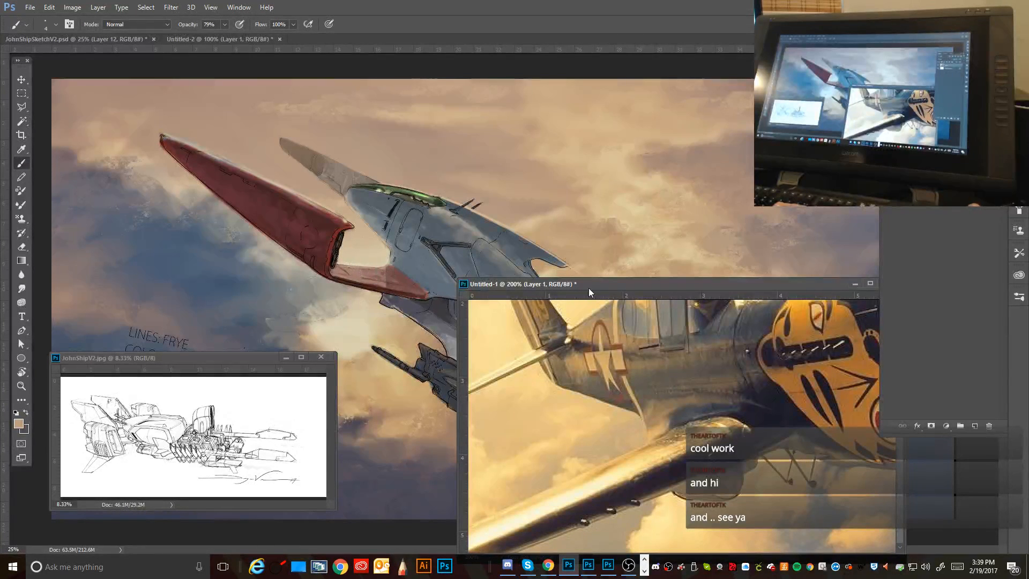
drag(607, 290, 467, 195)
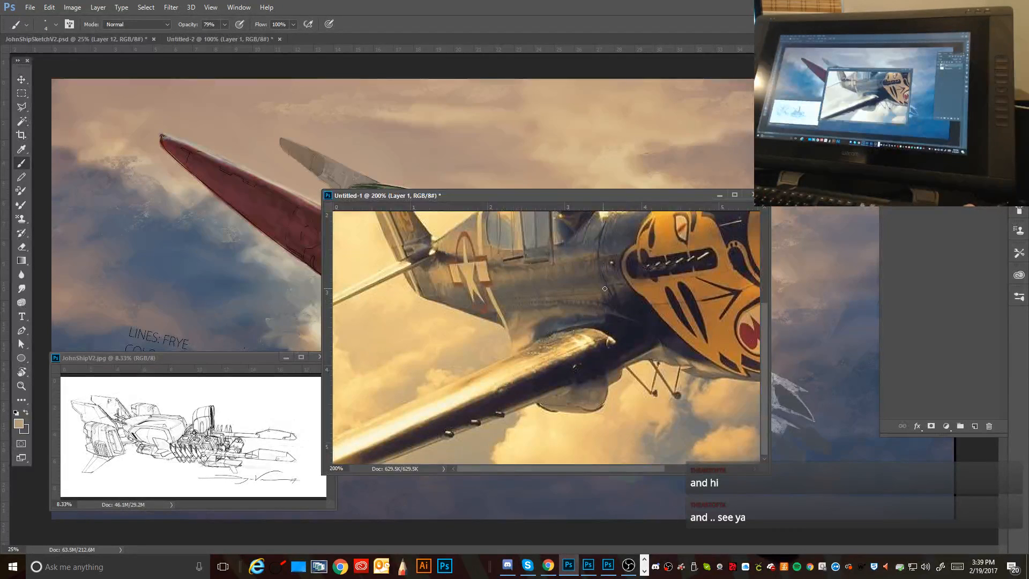
drag(604, 289, 528, 345)
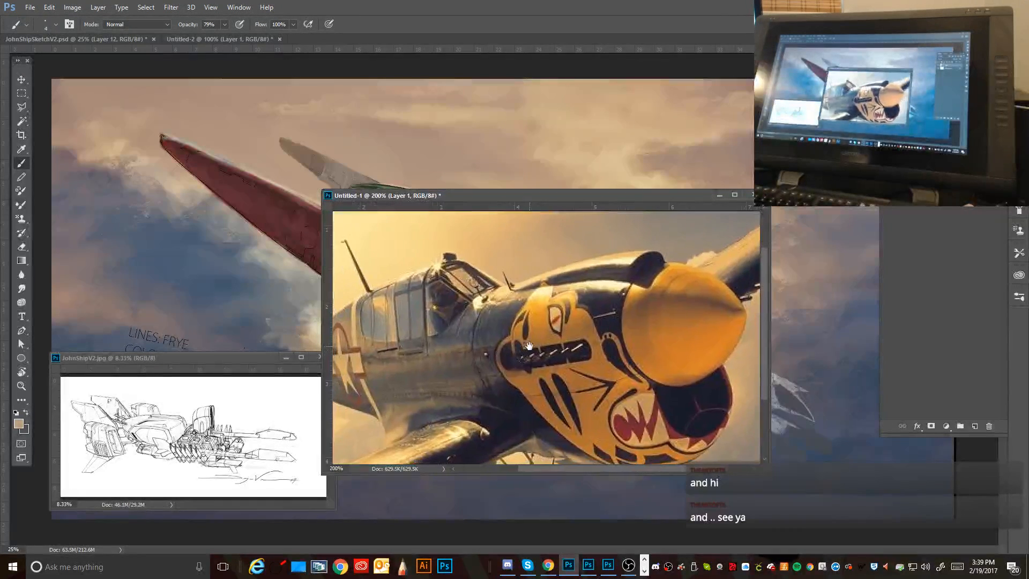
key(ctrl+minus)
key(ctrl+minus)
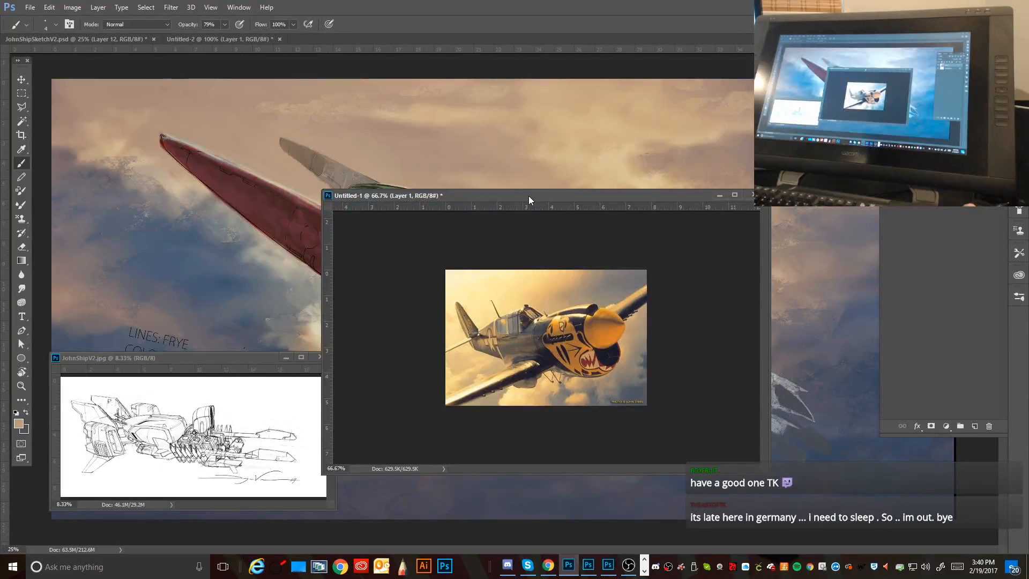
Step: Shrink the warplane reference window around its picture and move it clear of the main ship
drag(528, 195, 625, 245)
drag(850, 518, 696, 436)
mouse_move(548, 241)
mouse_down()
mouse_move(811, 415)
mouse_move(784, 342)
mouse_up()
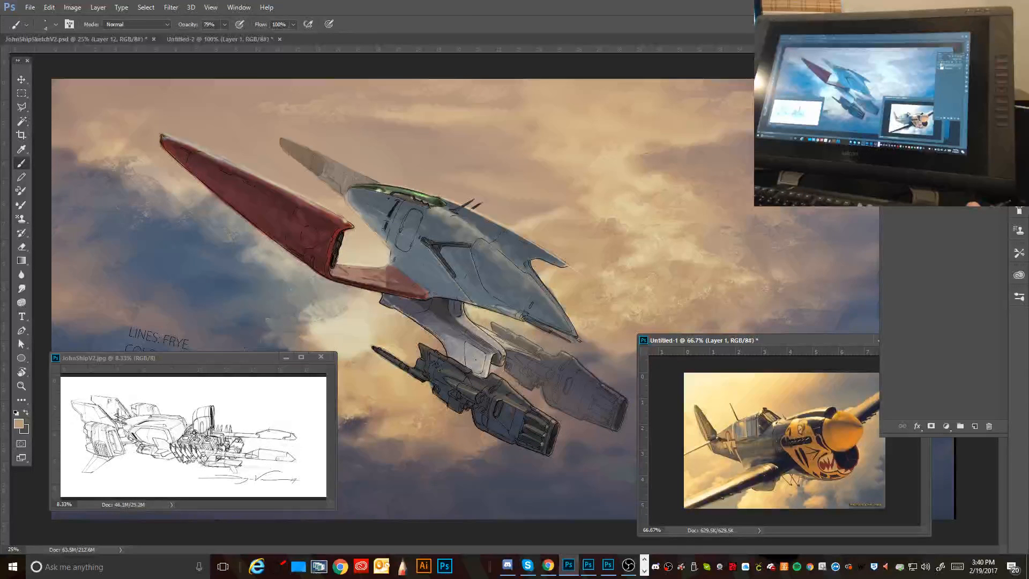
Step: Minimize the warplane reference and tuck the ship line sketch window below the credit text on the painting
drag(227, 357, 205, 395)
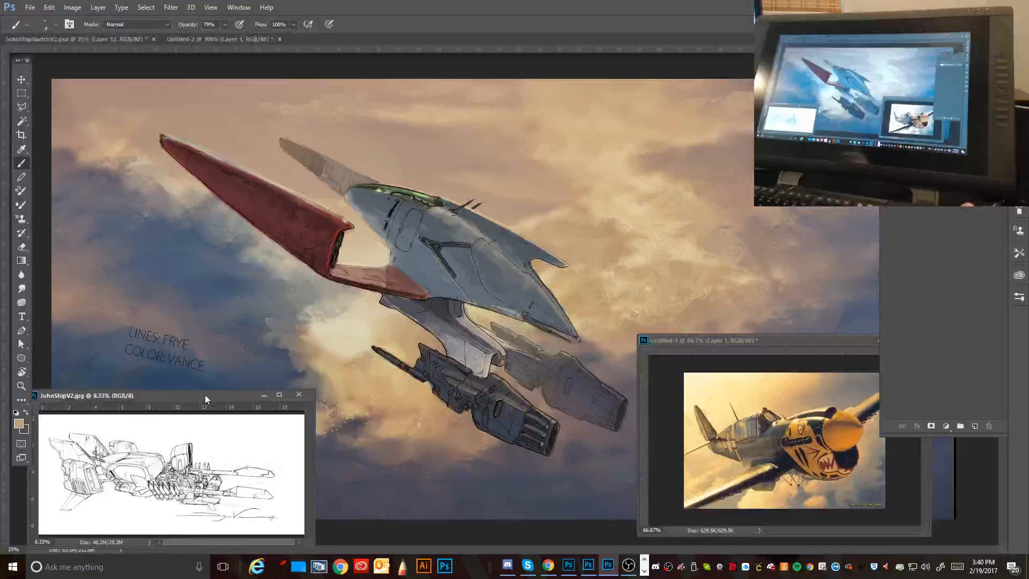
click(432, 73)
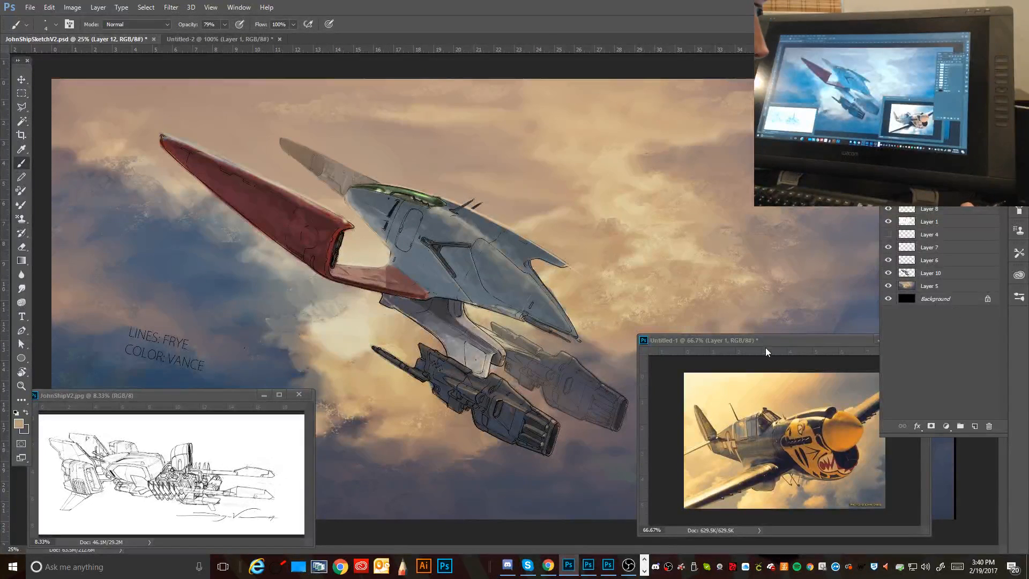
mouse_move(766, 348)
mouse_down()
mouse_move(739, 356)
mouse_move(750, 350)
mouse_up()
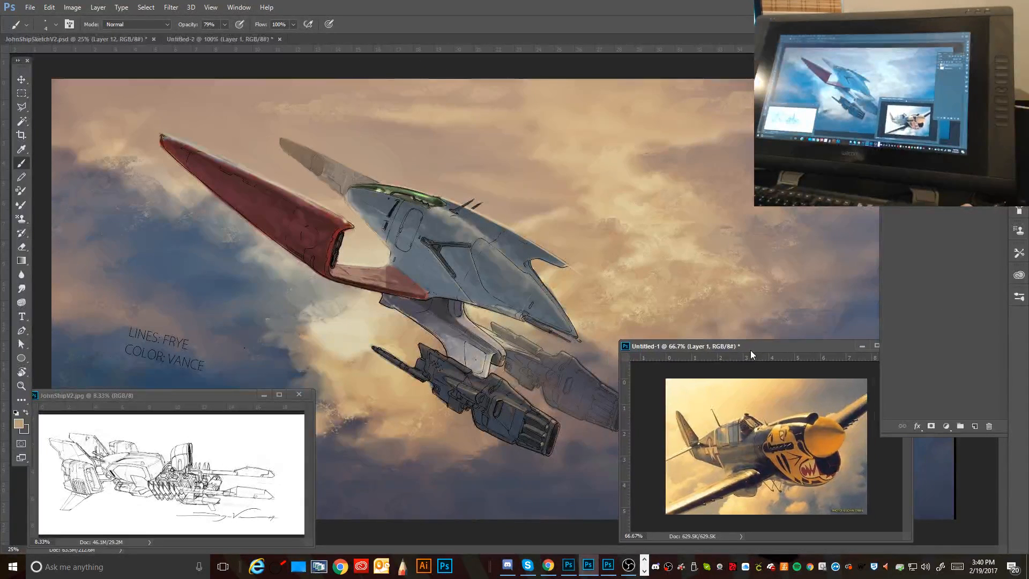
drag(825, 344, 768, 347)
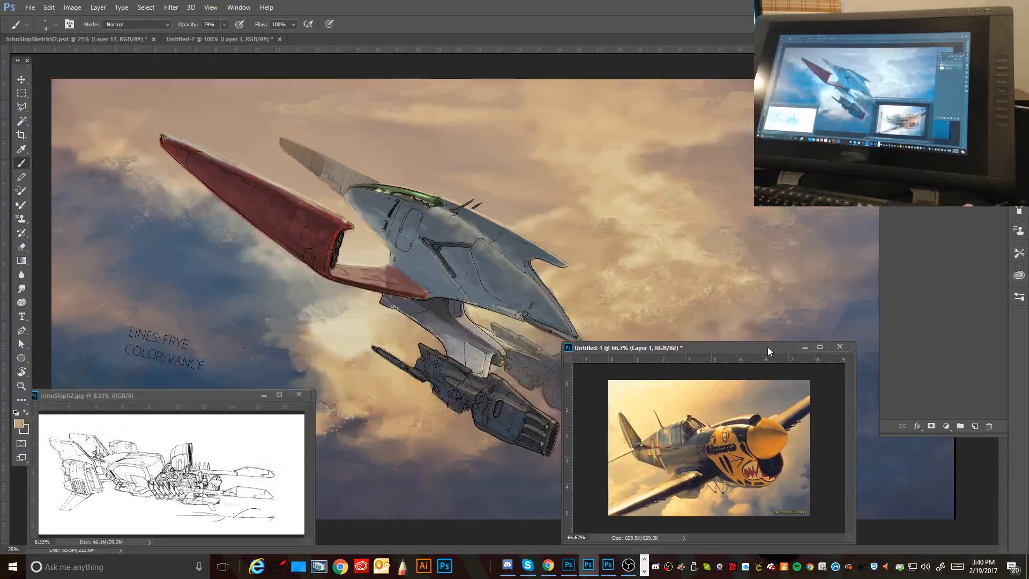
click(809, 347)
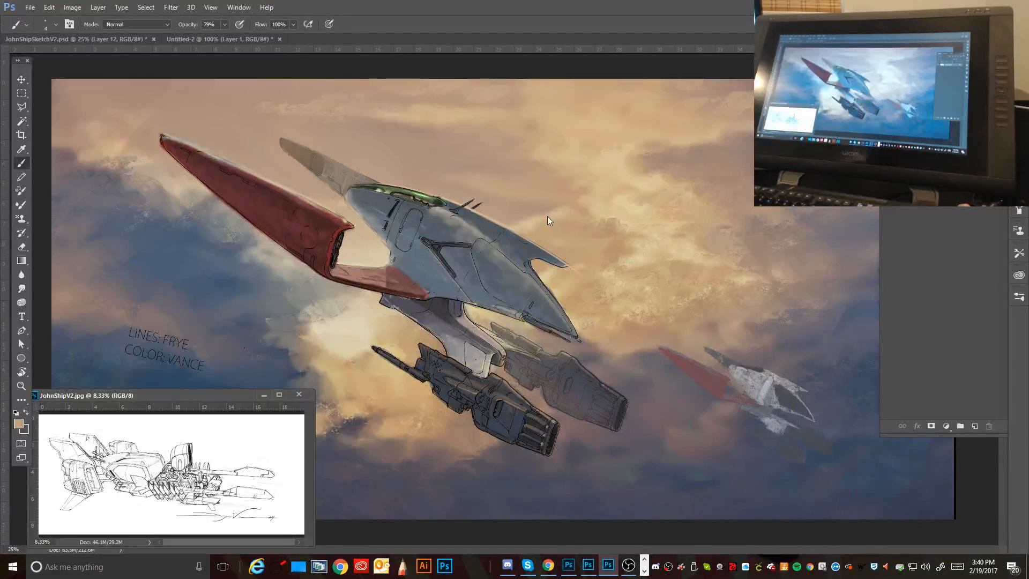
click(540, 77)
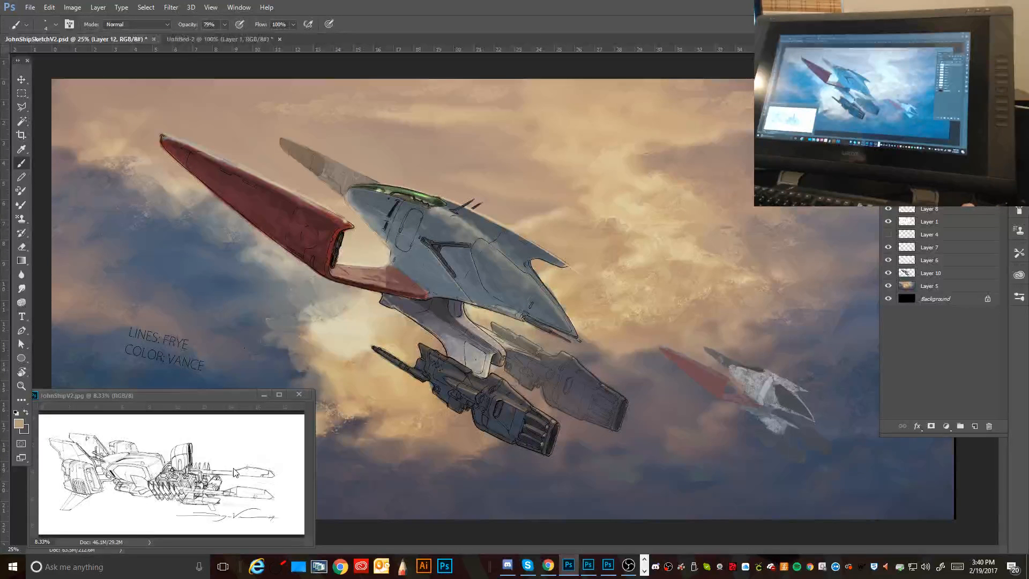
drag(225, 395, 201, 407)
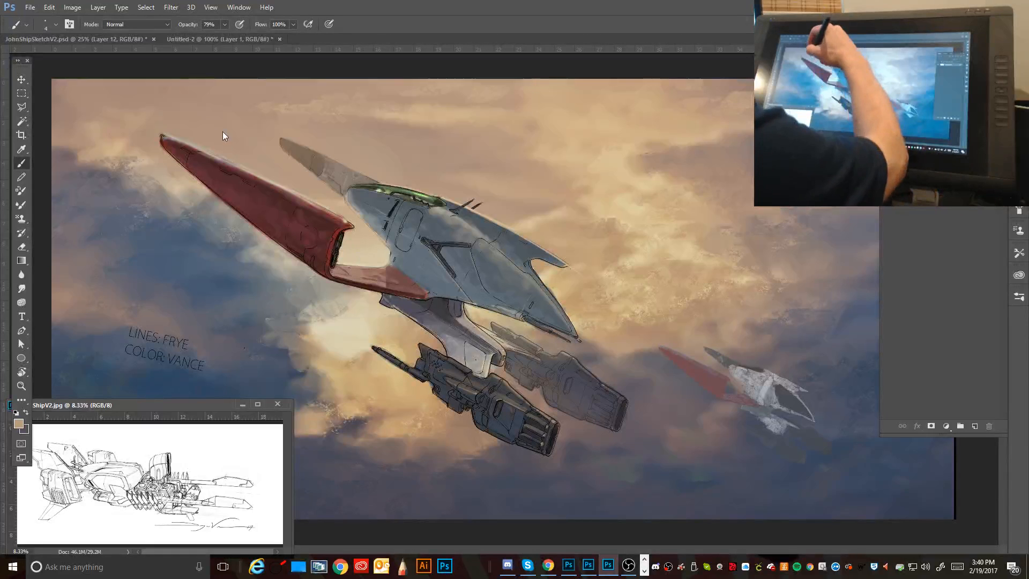
Step: Choose the flat 100 px brush preset for the Brush tool
key(i)
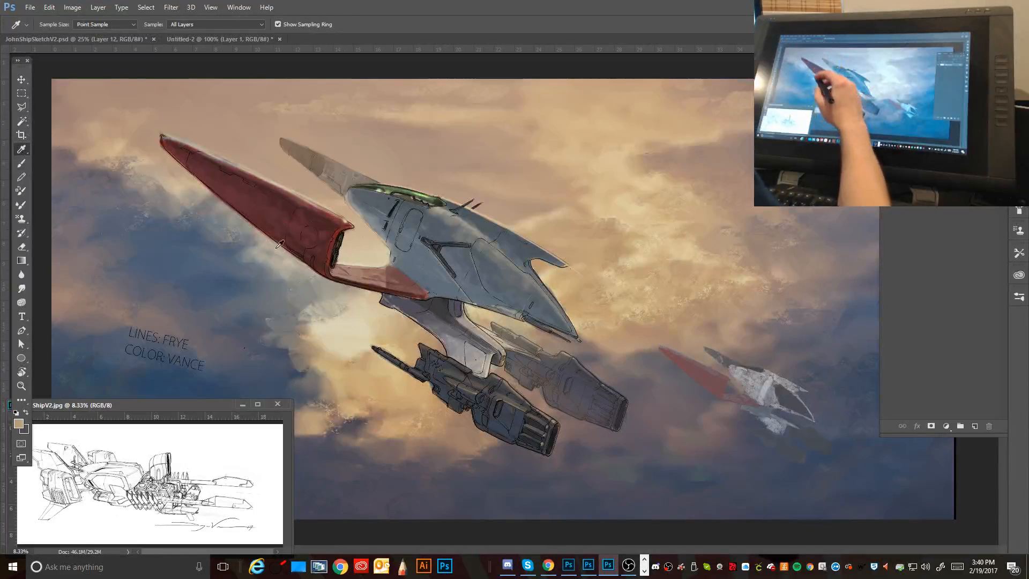
click(23, 24)
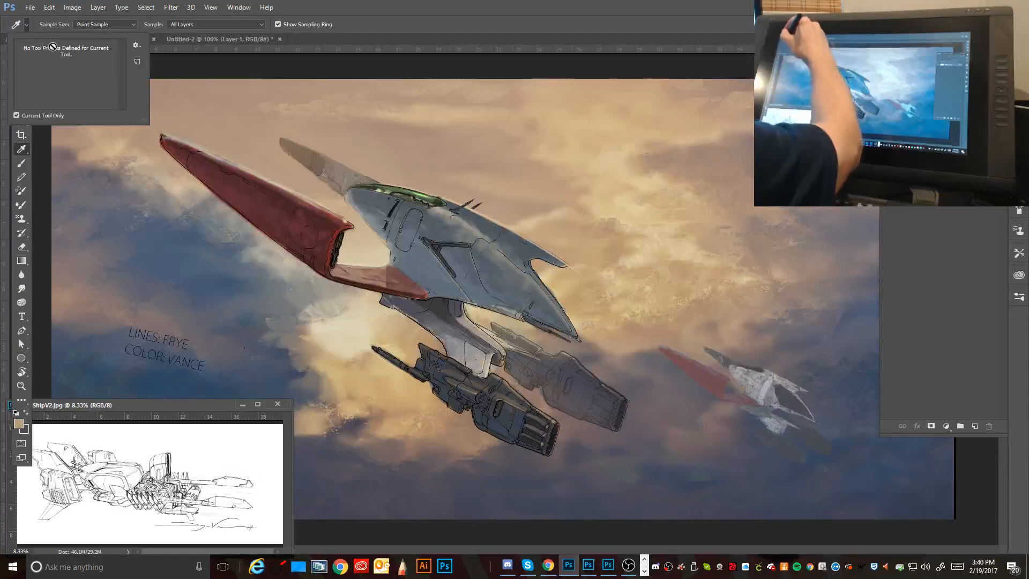
click(186, 65)
click(24, 164)
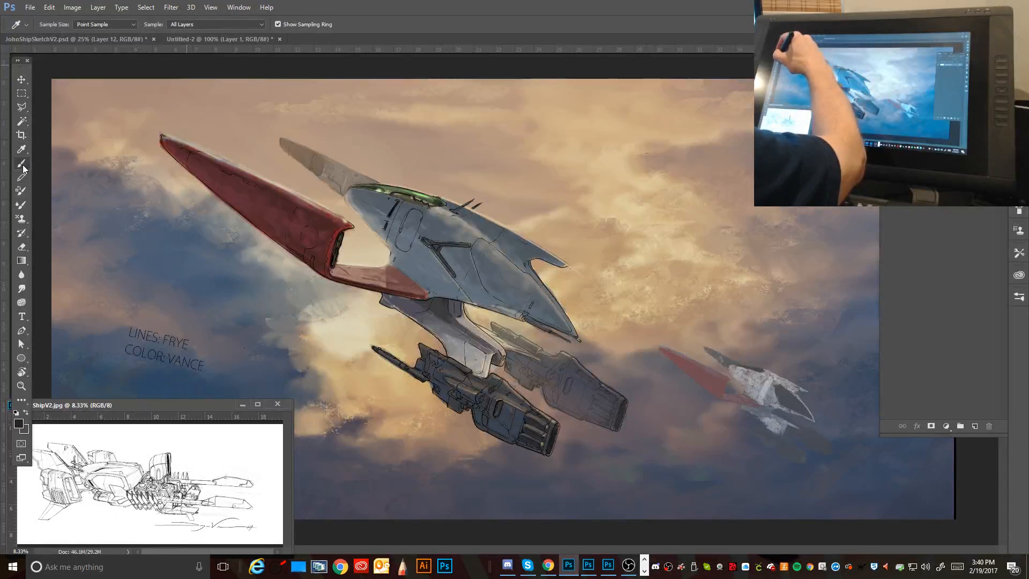
click(56, 24)
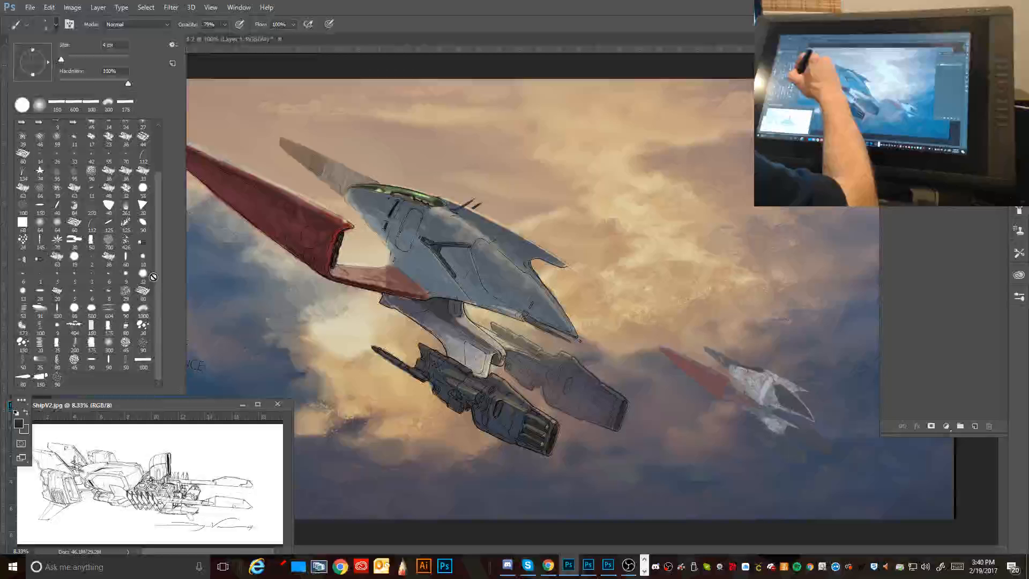
double_click(142, 361)
Step: Paint blue-grey and dark red mottling over the large red wing using colours sampled from the sky and the wing
alt+click(222, 267)
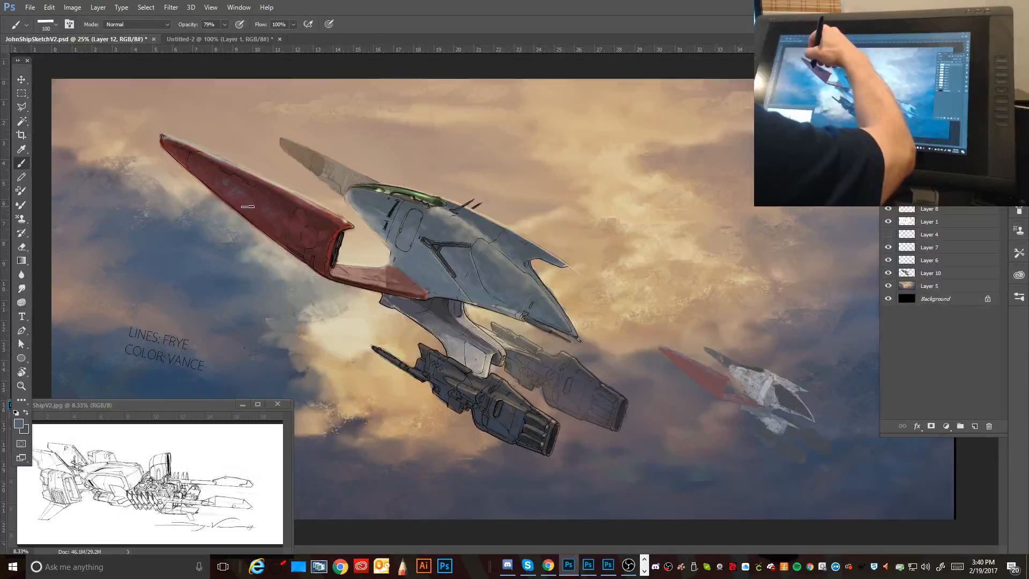
alt+click(258, 231)
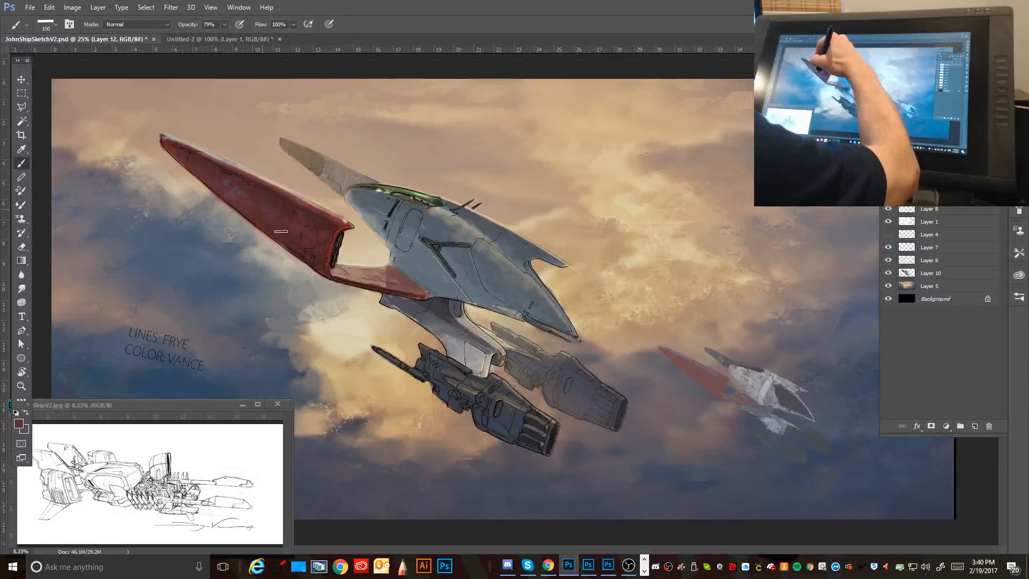
alt+click(241, 279)
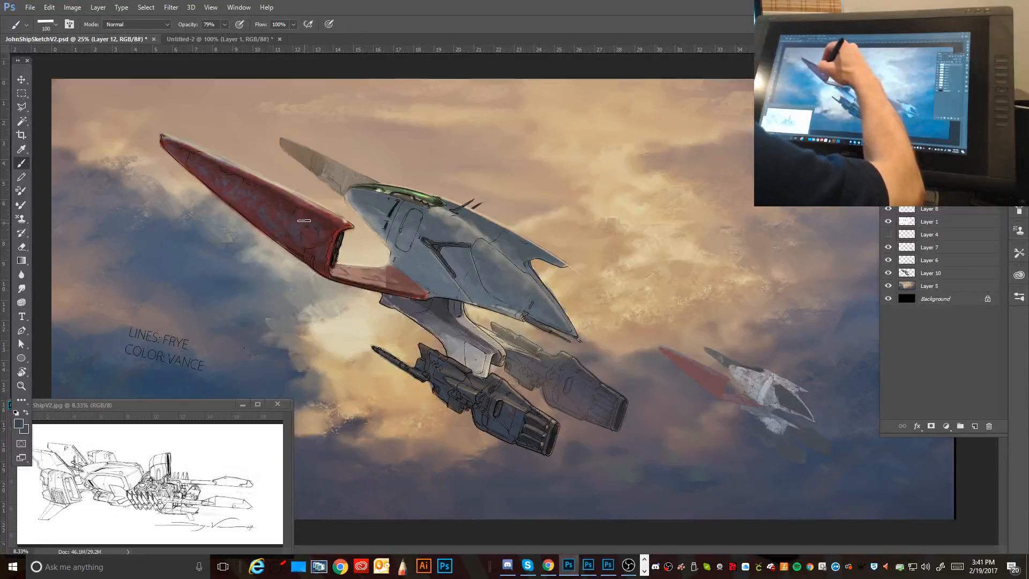
alt+click(325, 244)
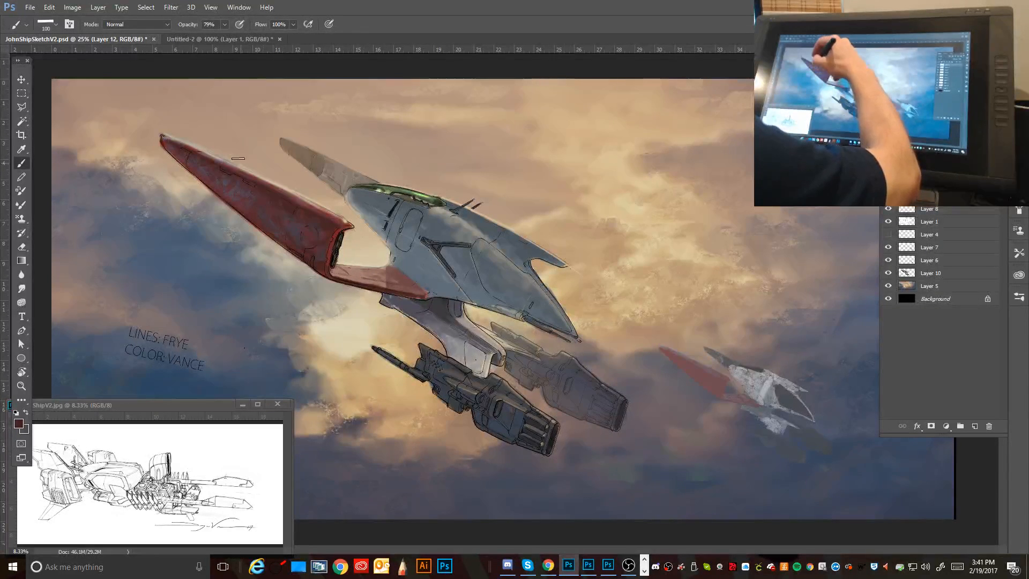
key(alt)
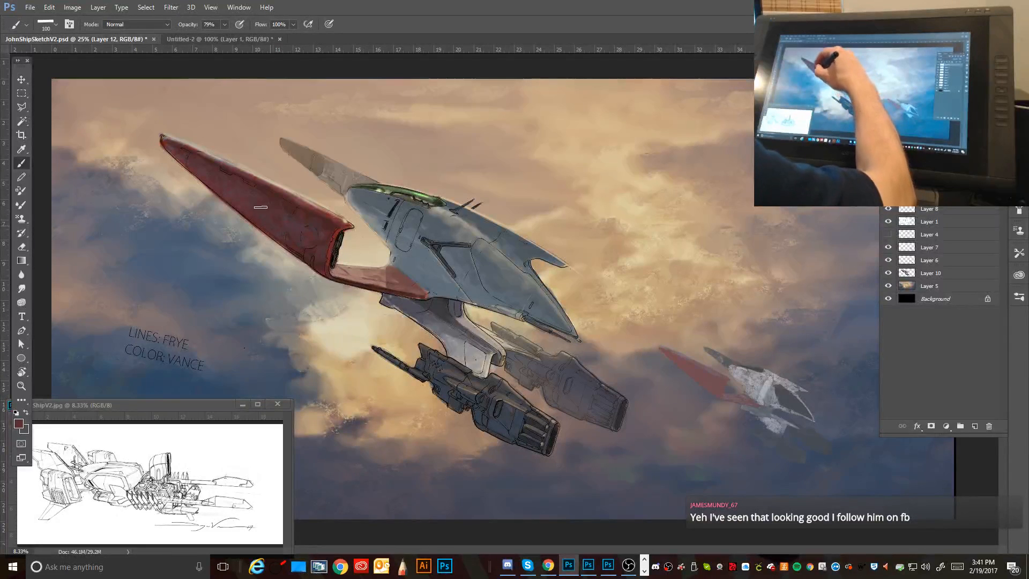
Step: Blend the mottled paint on the large red wing with the Smudge tool at 50% strength, reducing its brush to 90 px
click(56, 27)
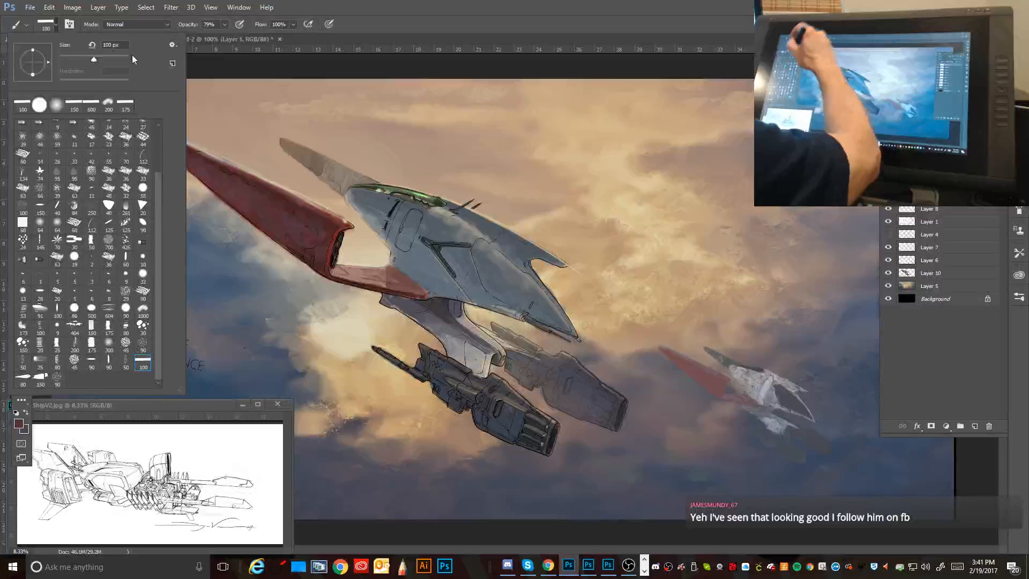
click(56, 26)
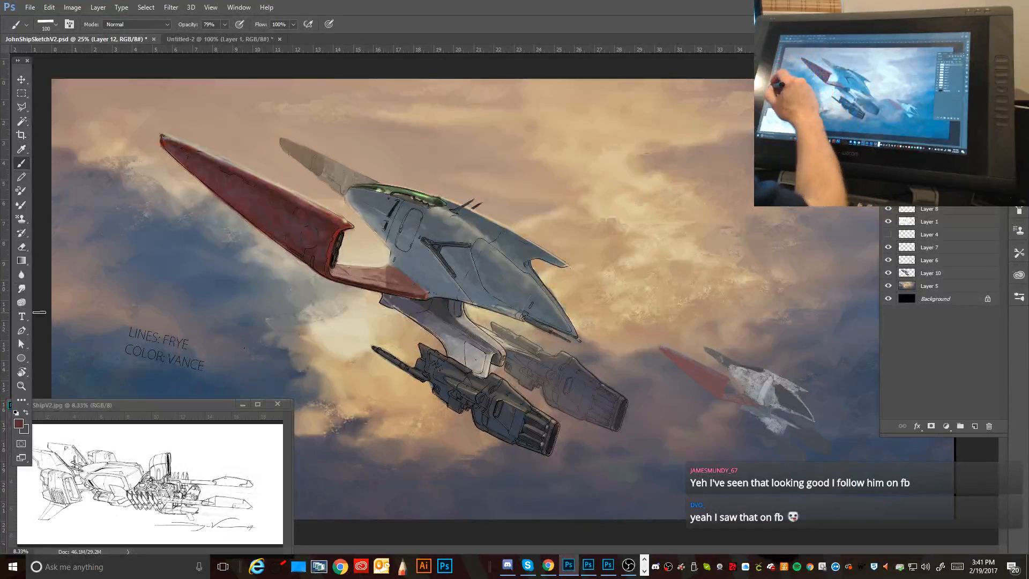
click(22, 287)
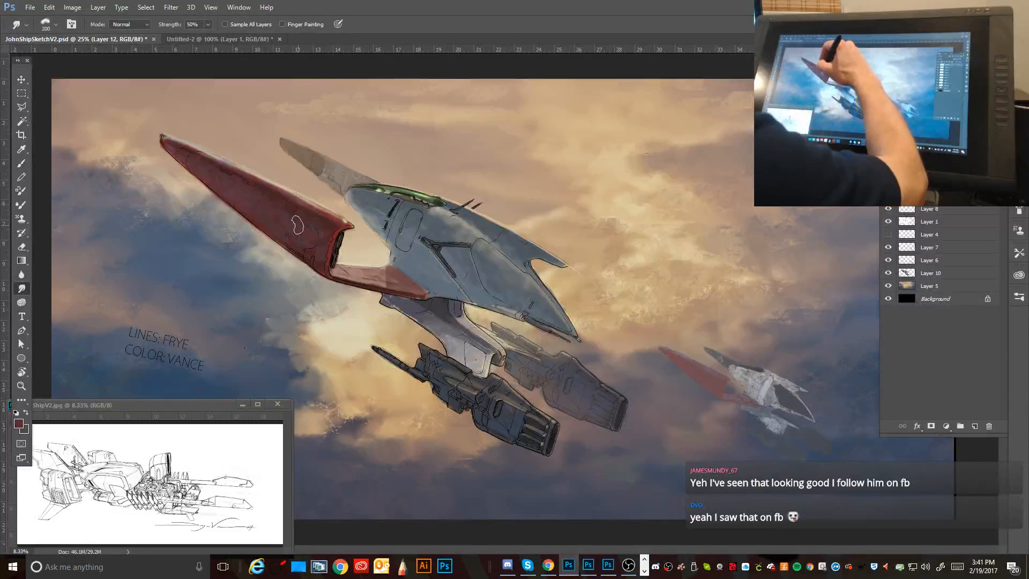
key(bracketleft)
key(bracketleft)
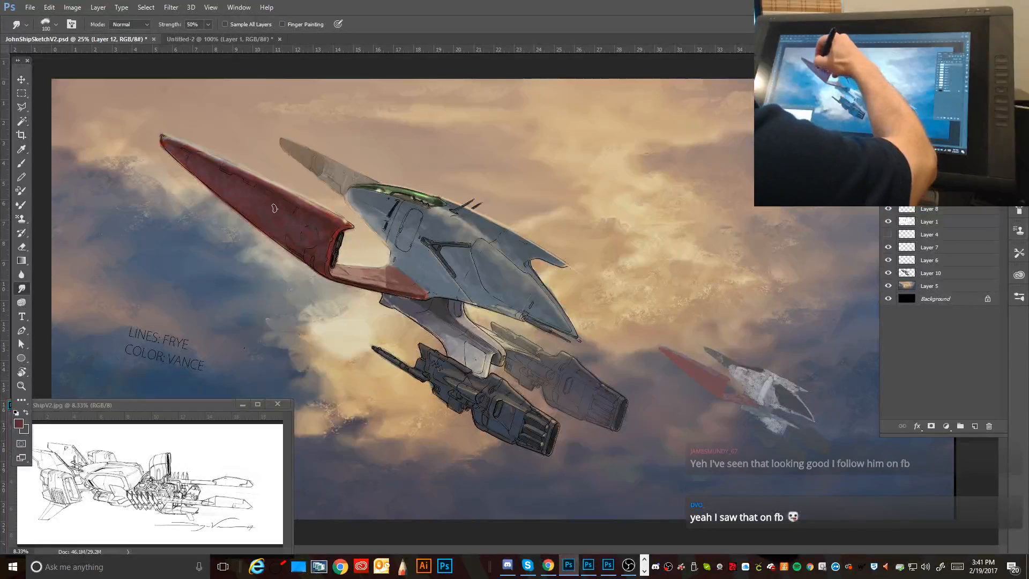
key(bracketright)
key(bracketright)
key(bracketright)
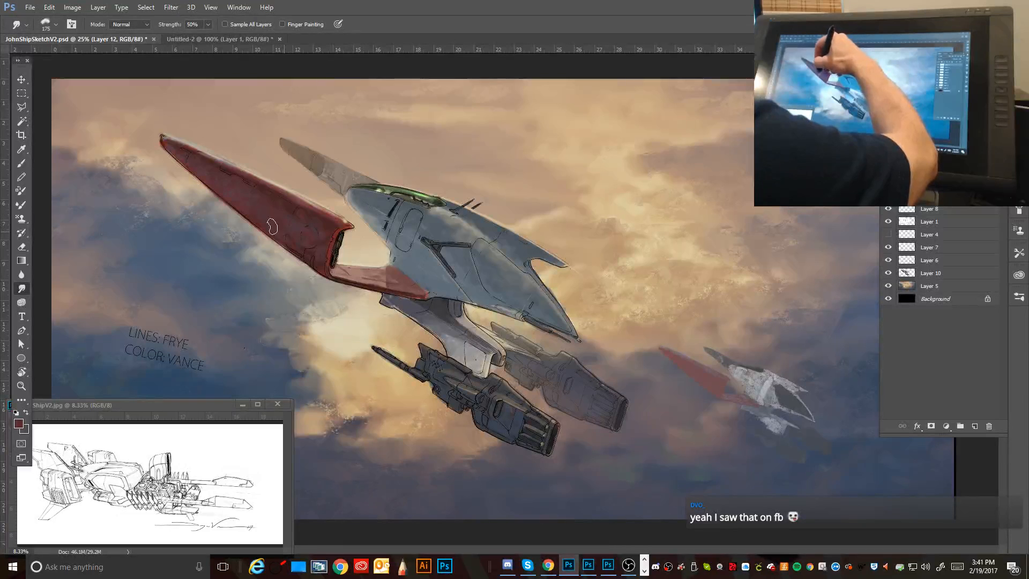
key(bracketleft)
key(bracketleft)
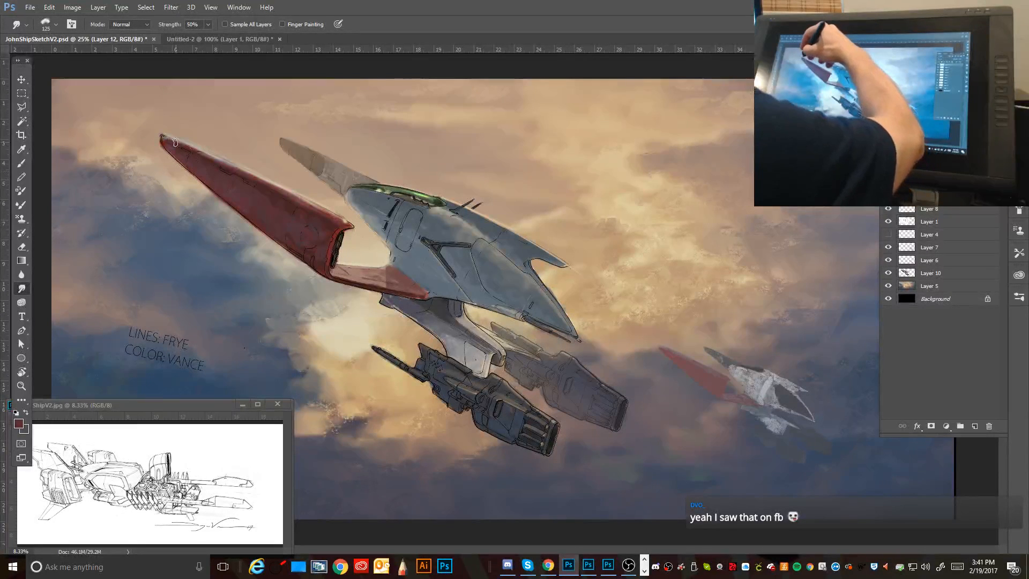
key(bracketleft)
key(bracketleft)
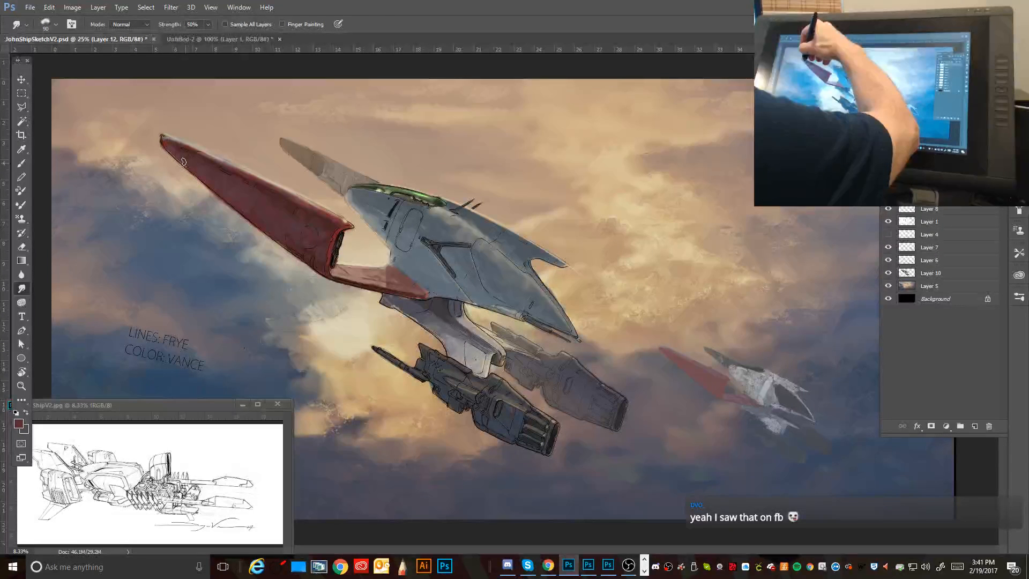
mouse_move(259, 201)
mouse_down()
mouse_move(271, 225)
mouse_move(259, 200)
mouse_move(281, 225)
mouse_move(300, 222)
mouse_move(290, 243)
mouse_move(298, 248)
mouse_move(288, 241)
mouse_move(322, 270)
mouse_move(331, 221)
mouse_move(321, 260)
mouse_move(329, 232)
mouse_move(306, 237)
mouse_move(322, 225)
mouse_move(269, 198)
mouse_move(310, 253)
mouse_up()
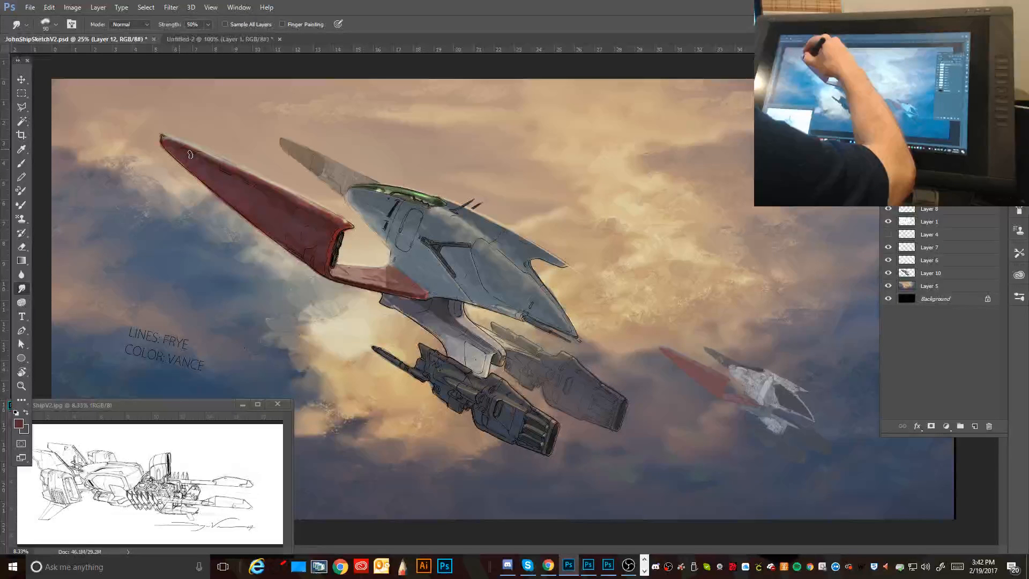
Step: Smooth the remaining rough patches on the large red wing, varying the smudge brush between 40 and 90 px
key([)
key([)
key([)
key([)
key([)
key([)
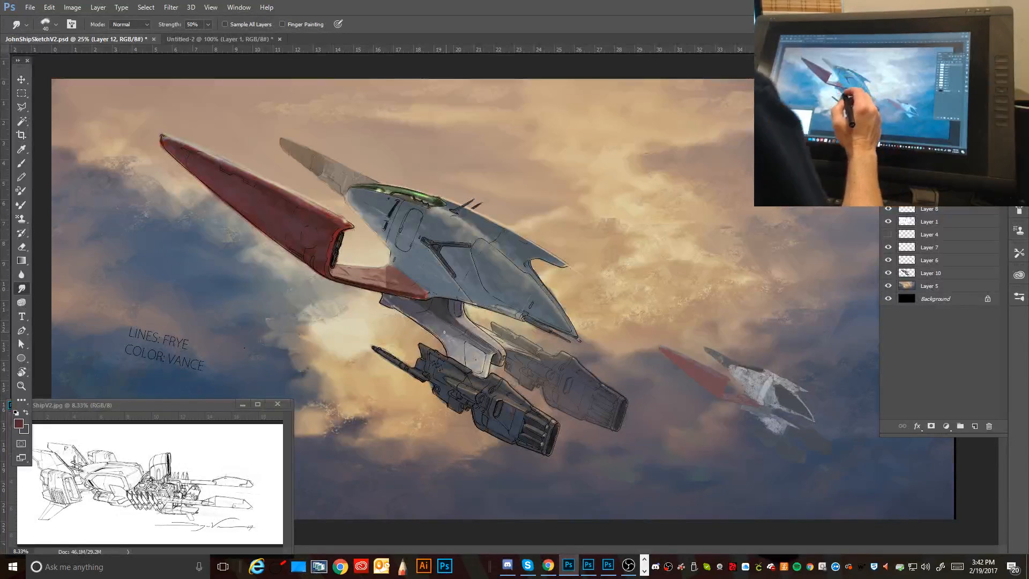
key(])
key(])
key(])
key(])
key(])
key(])
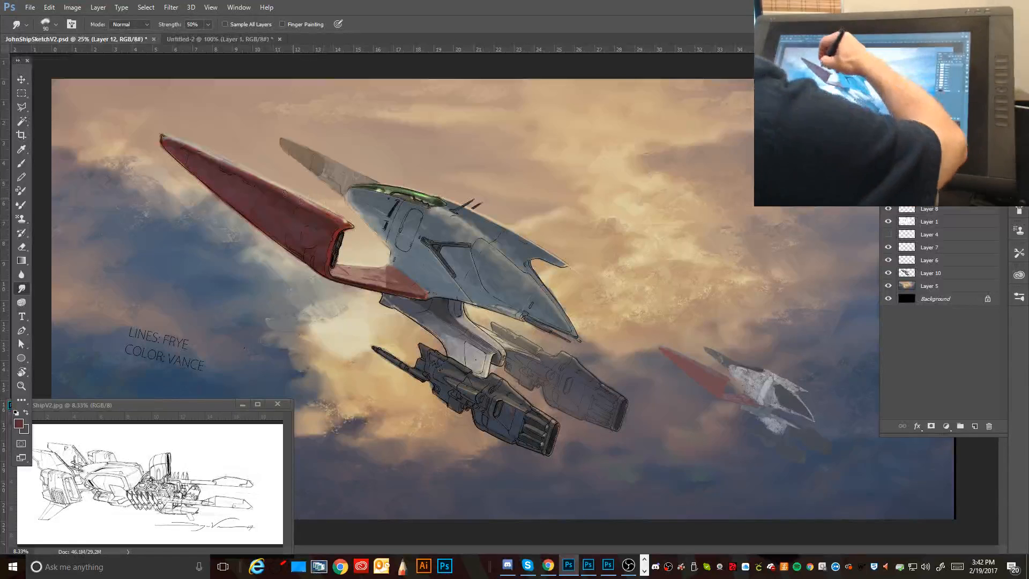
Step: With Layer 12 active, sample the beige sky above the large red wing as the background colour
key(i)
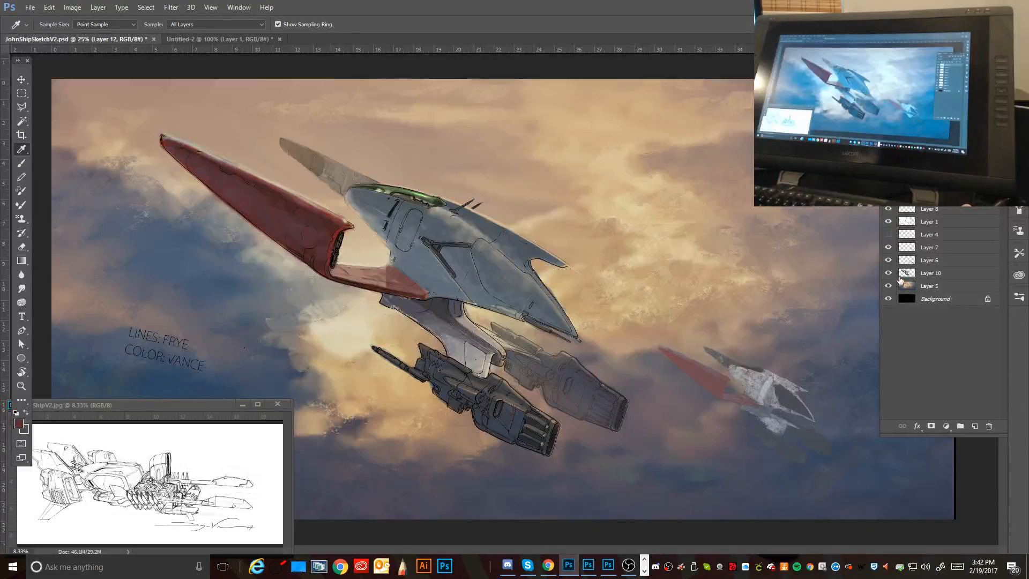
click(924, 276)
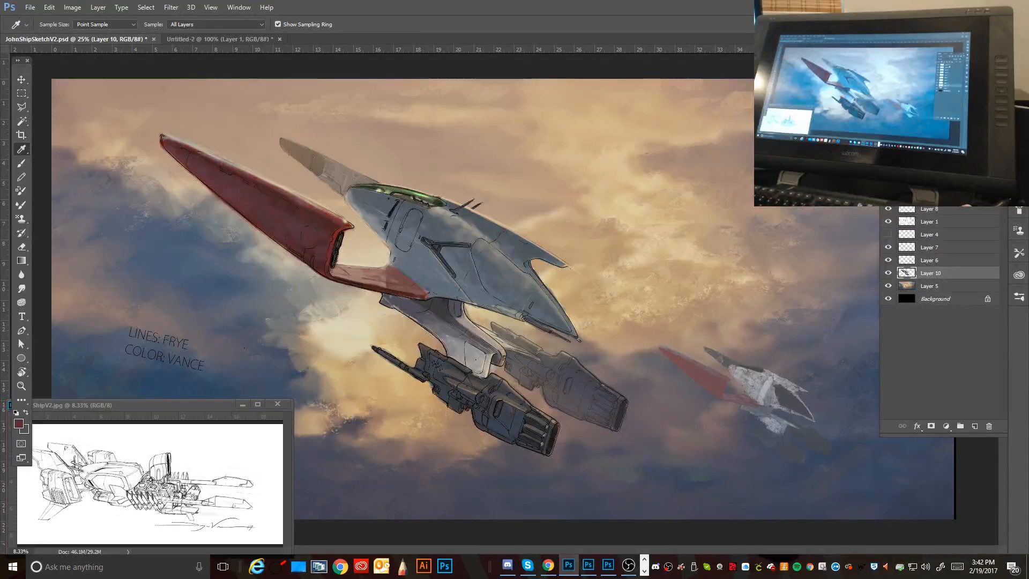
click(931, 170)
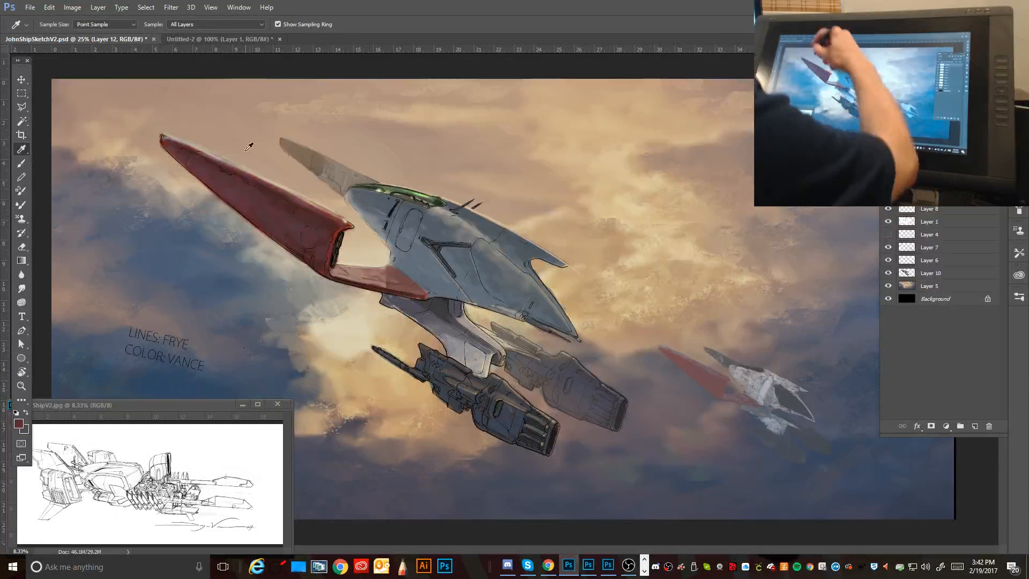
alt+click(283, 185)
alt+click(308, 197)
alt+click(309, 199)
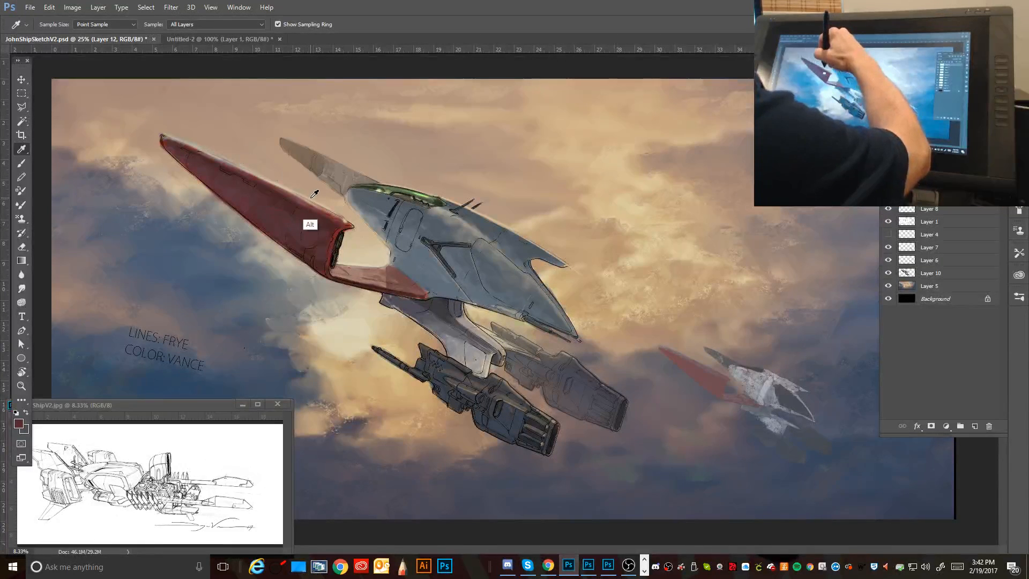
alt+click(287, 176)
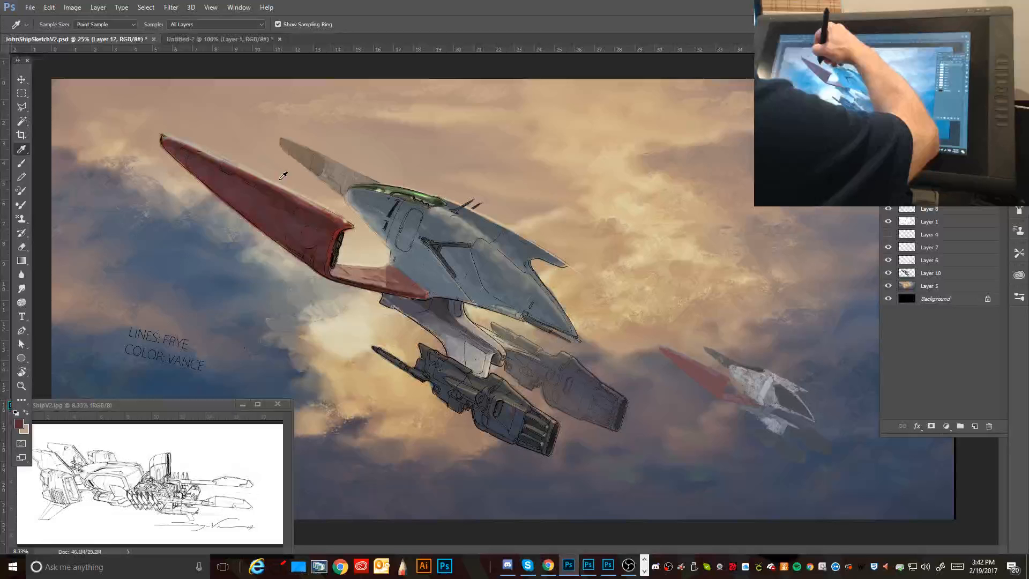
Step: Paint highlights in sampled beige along the large red wing's upper edge and on its lower connecting strut with the flat 100 px brush
key(b)
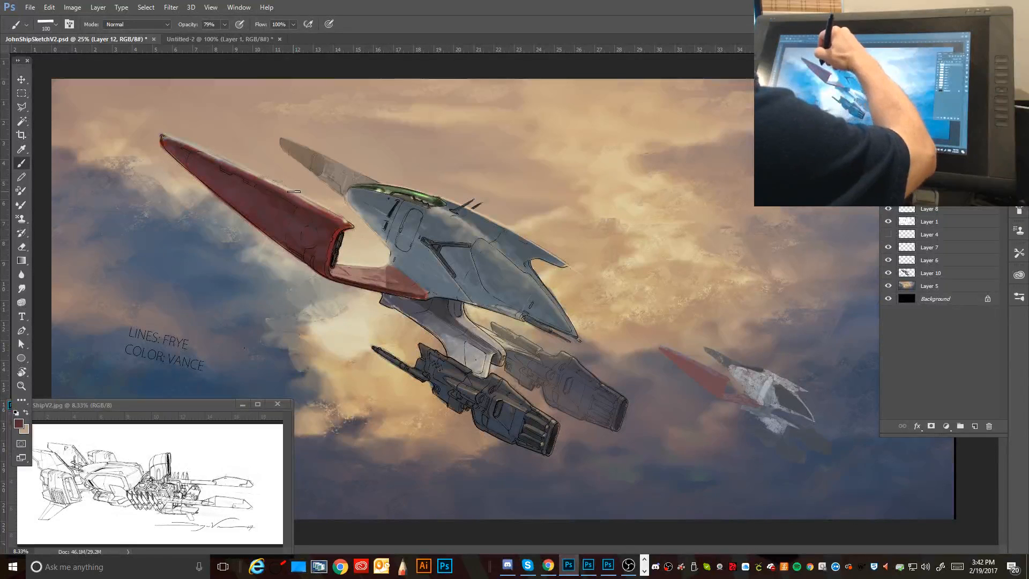
alt+click(288, 189)
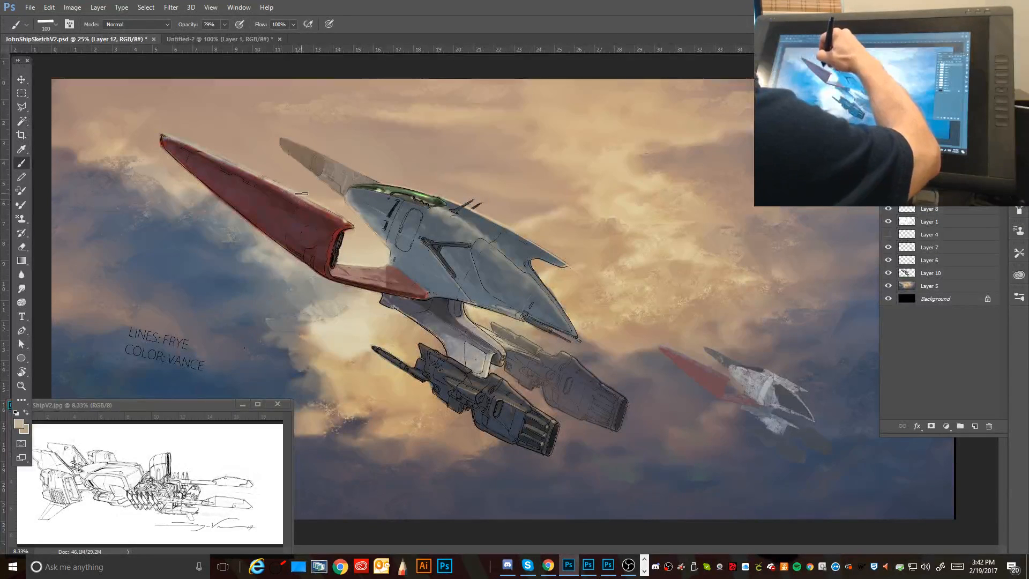
drag(306, 201, 342, 223)
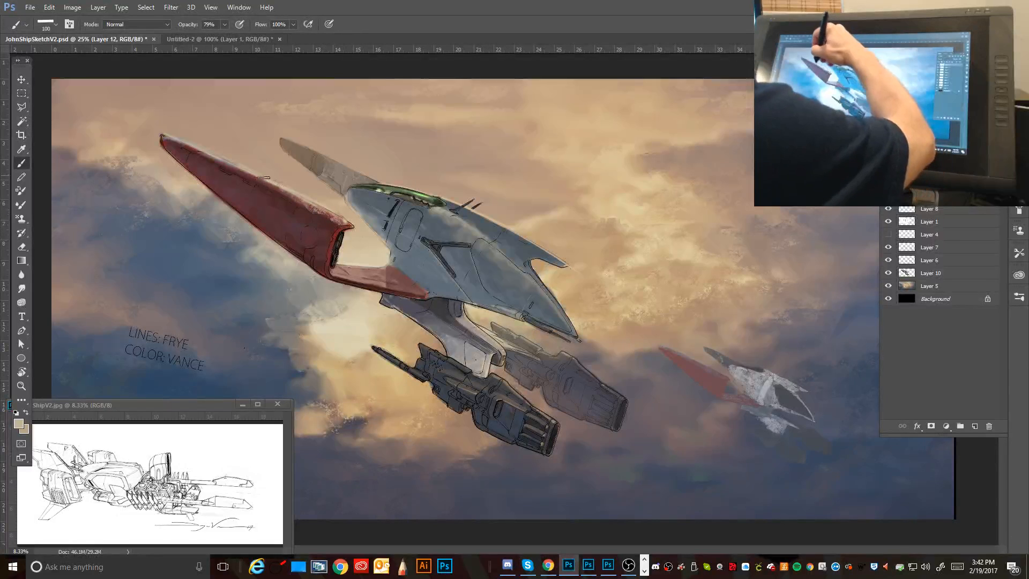
mouse_move(263, 177)
mouse_down()
mouse_move(297, 198)
mouse_move(162, 134)
mouse_move(336, 217)
mouse_up()
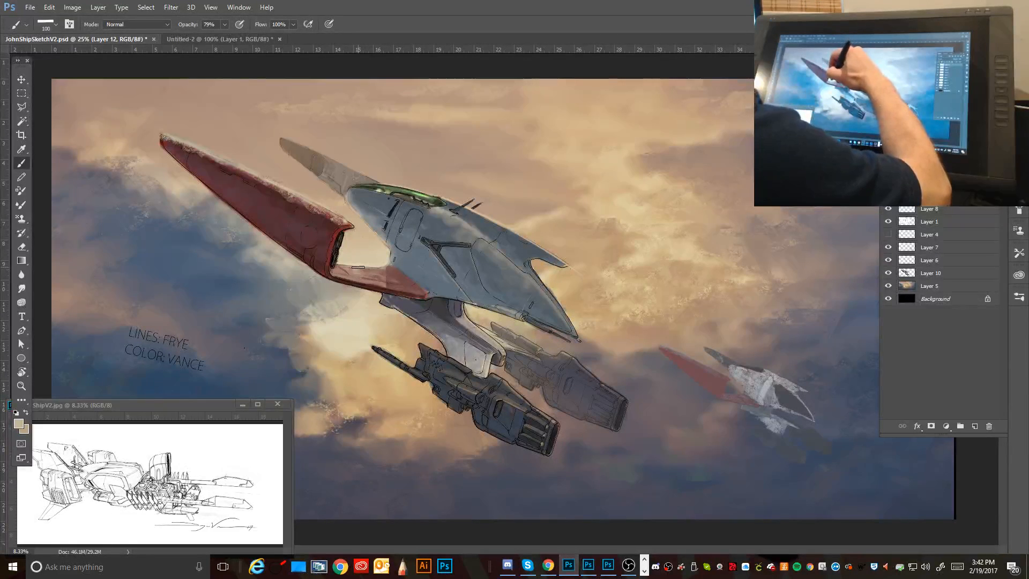
drag(358, 267, 384, 283)
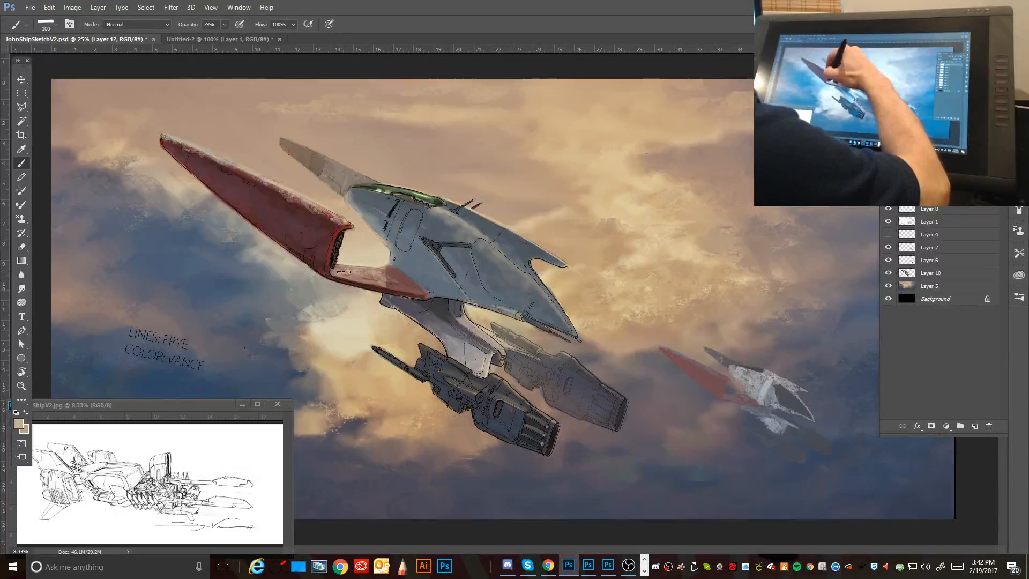
click(56, 24)
scroll(158, 205, up, 5)
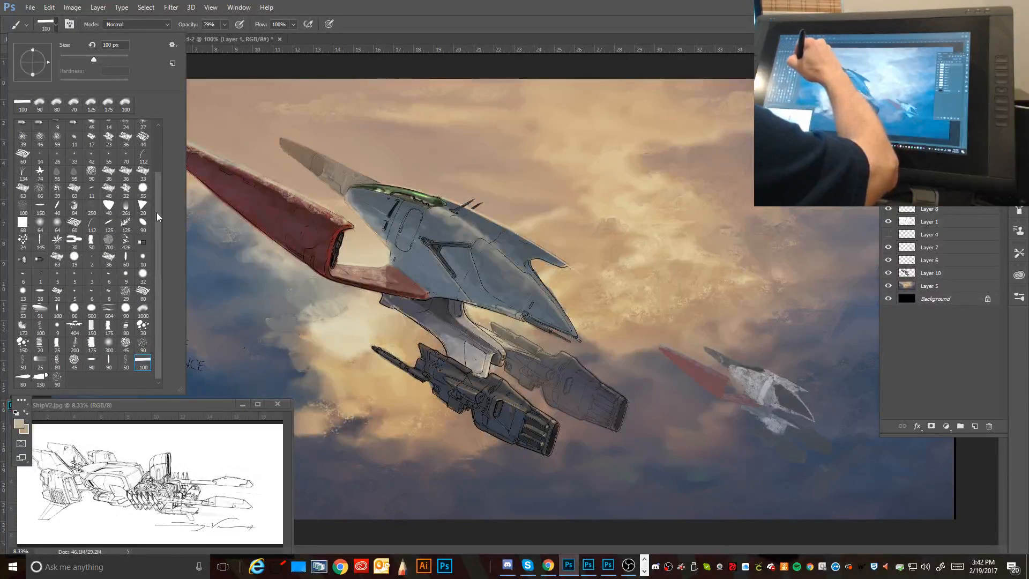
click(39, 103)
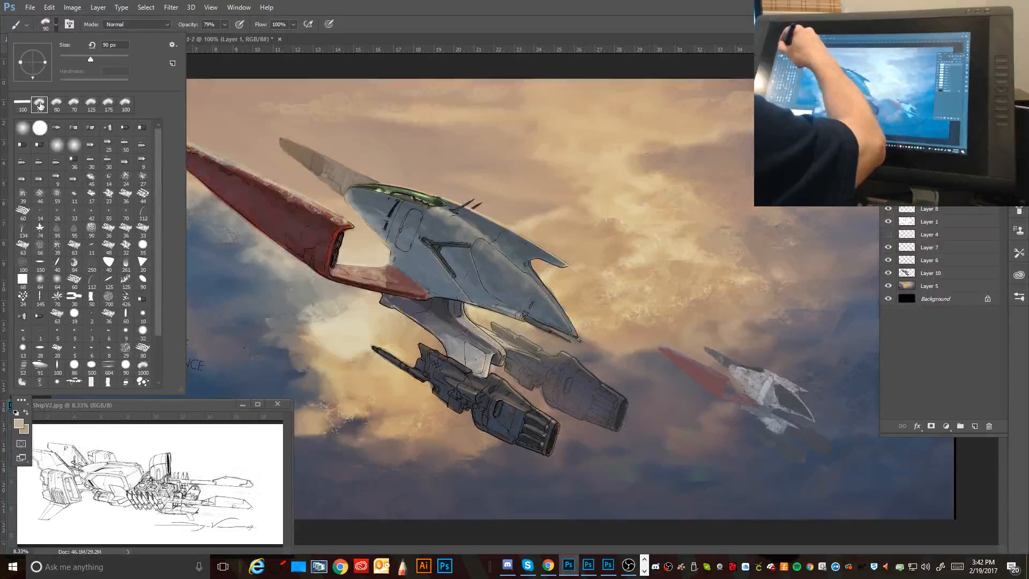
drag(159, 153, 159, 201)
click(142, 363)
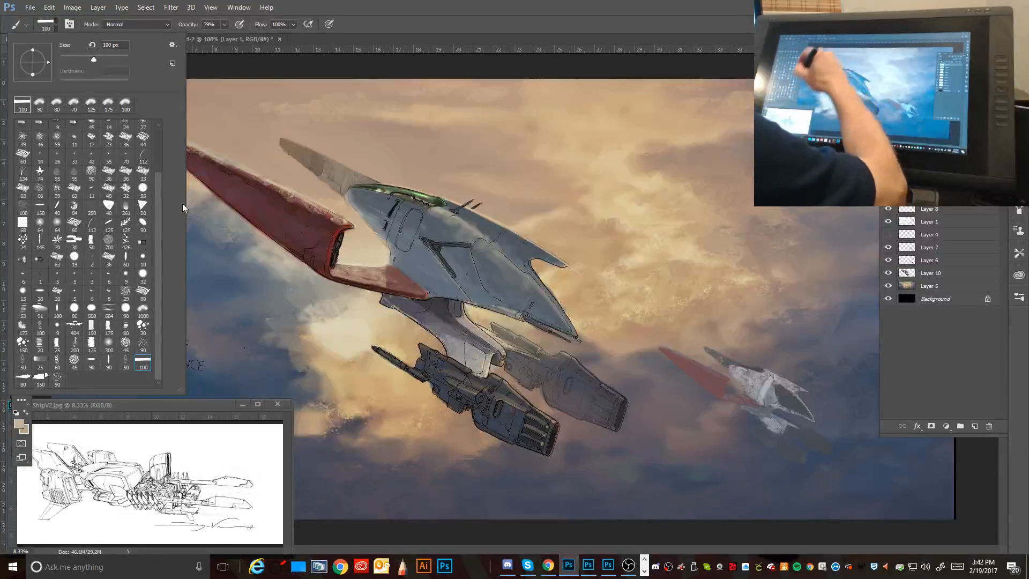
click(219, 61)
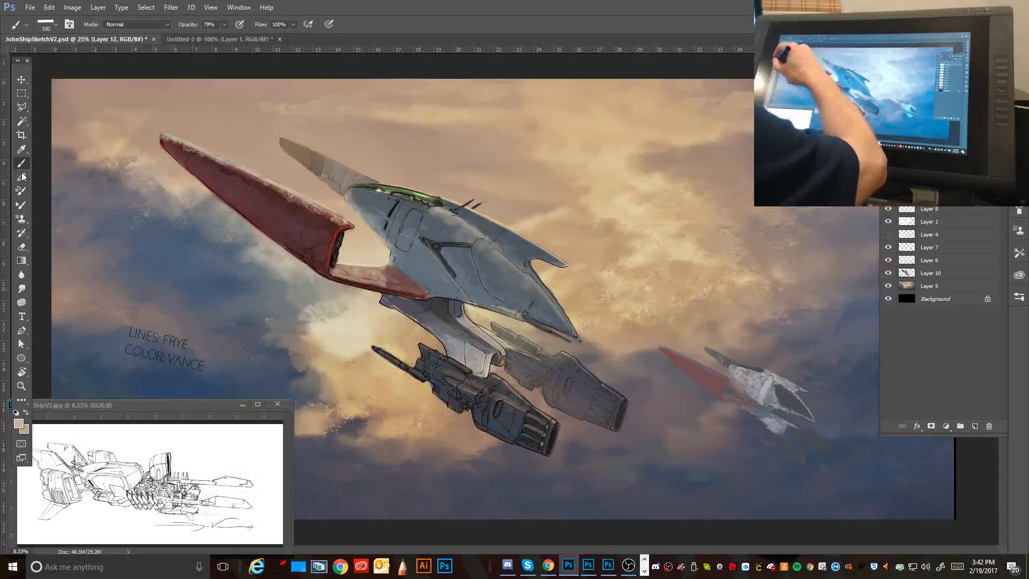
Step: Smudge the beige highlight into the red wing's upper edge, and choose the hard round 100 px preset for the Brush tool
click(22, 287)
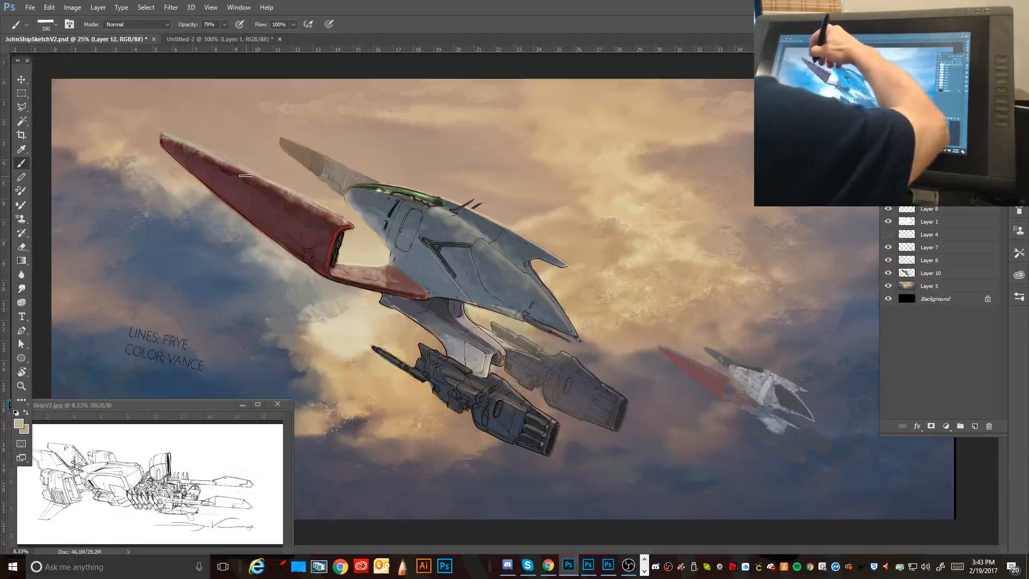
key(b)
click(56, 25)
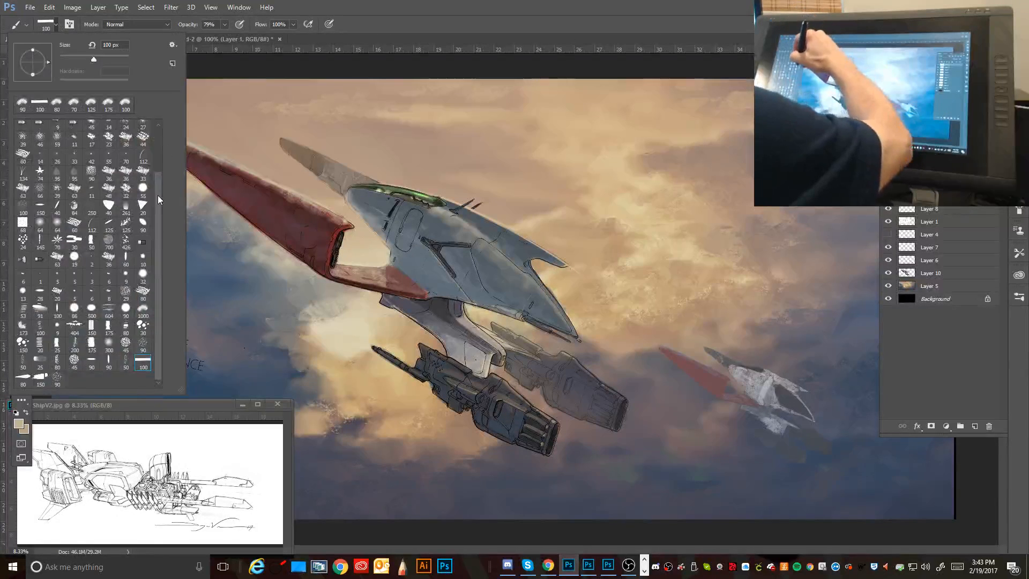
drag(158, 195, 157, 135)
double_click(40, 128)
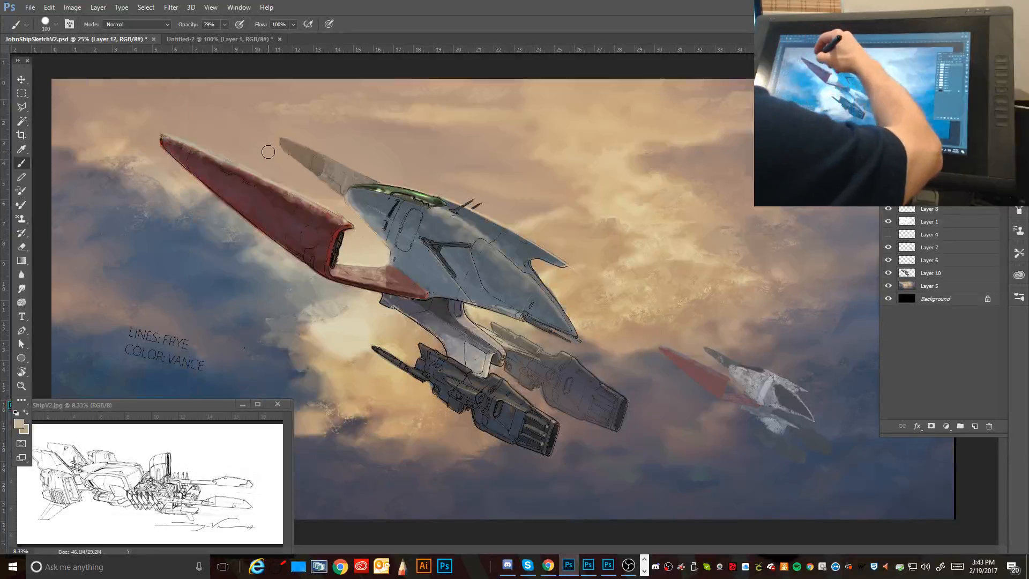
Step: Paint finer beige highlights along the large red wing's upper edge with the round brush at 25 and 15 px, and smudge them into the red
key(bracketleft)
key(bracketleft)
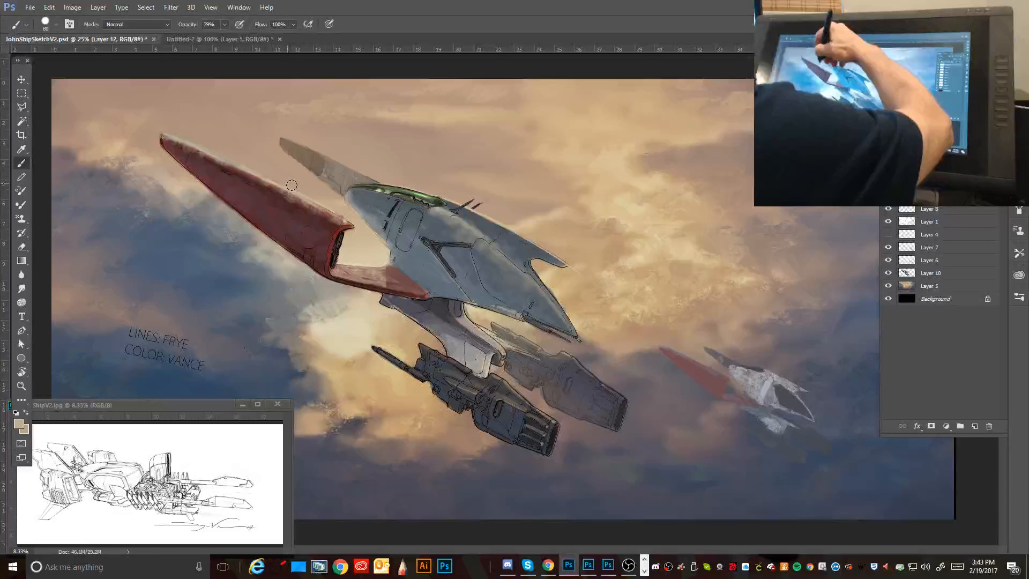
key(bracketleft)
key(bracketleft)
key(bracketleft)
key(bracketleft)
key(bracketleft)
key(bracketleft)
key(bracketleft)
key(bracketleft)
key(bracketleft)
key(bracketleft)
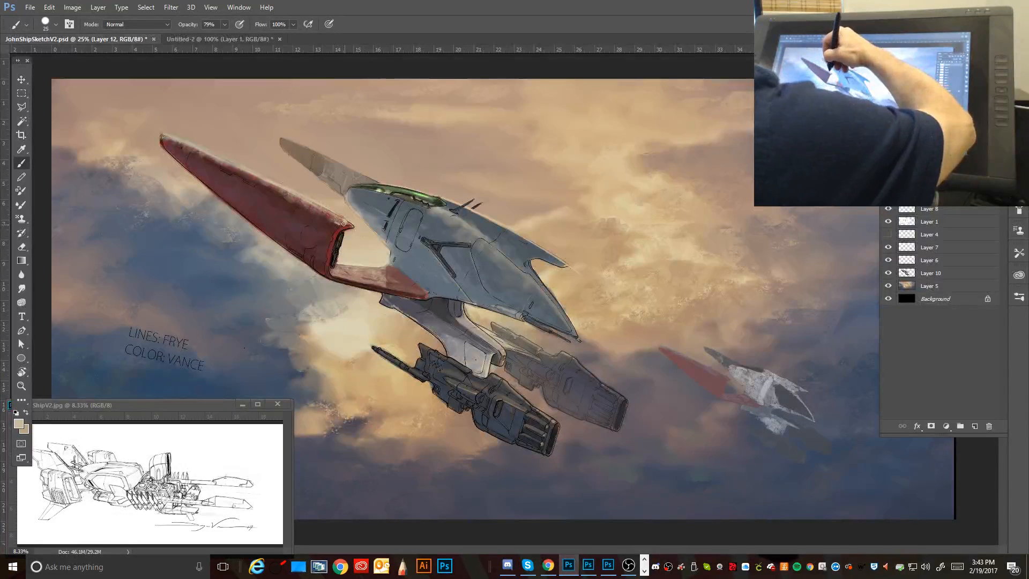
key(bracketright)
key(bracketright)
key(bracketright)
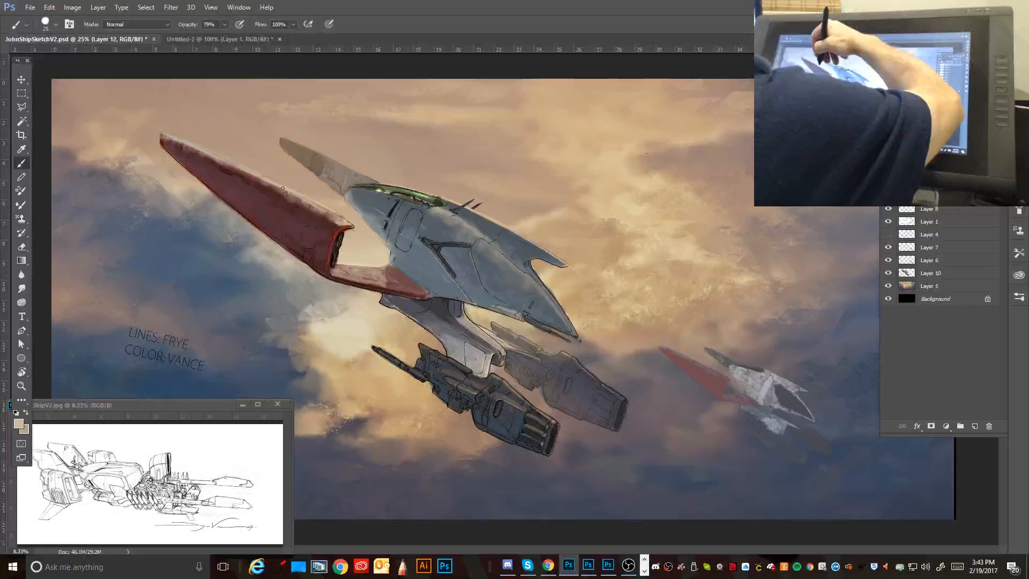
key(bracketleft)
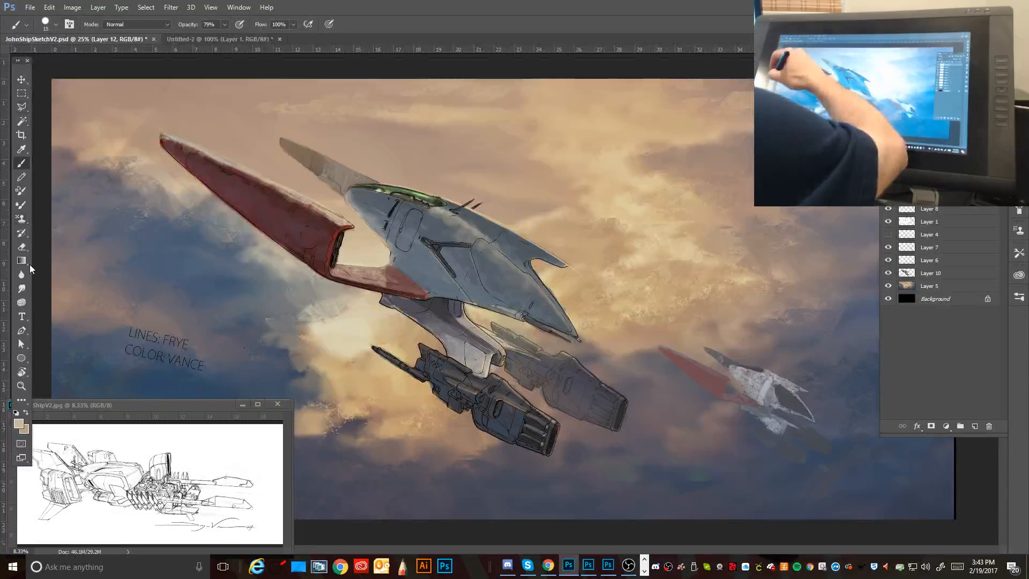
click(22, 288)
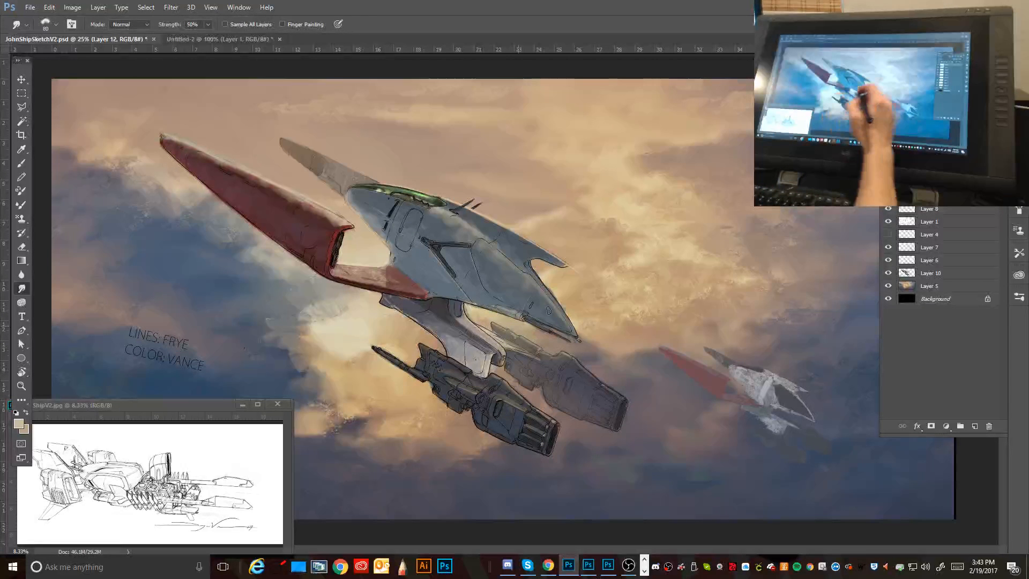
Step: Sample the beige highlight at the red wing's upper edge and trace thin light lines along the panel seams near its intake with a very fine brush
key(b)
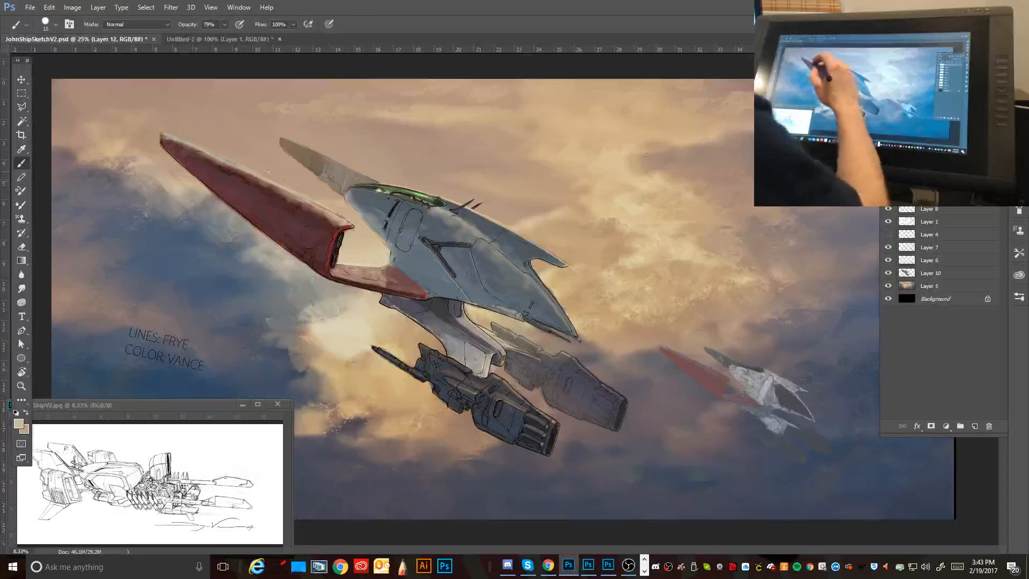
alt+click(338, 213)
key(bracketleft)
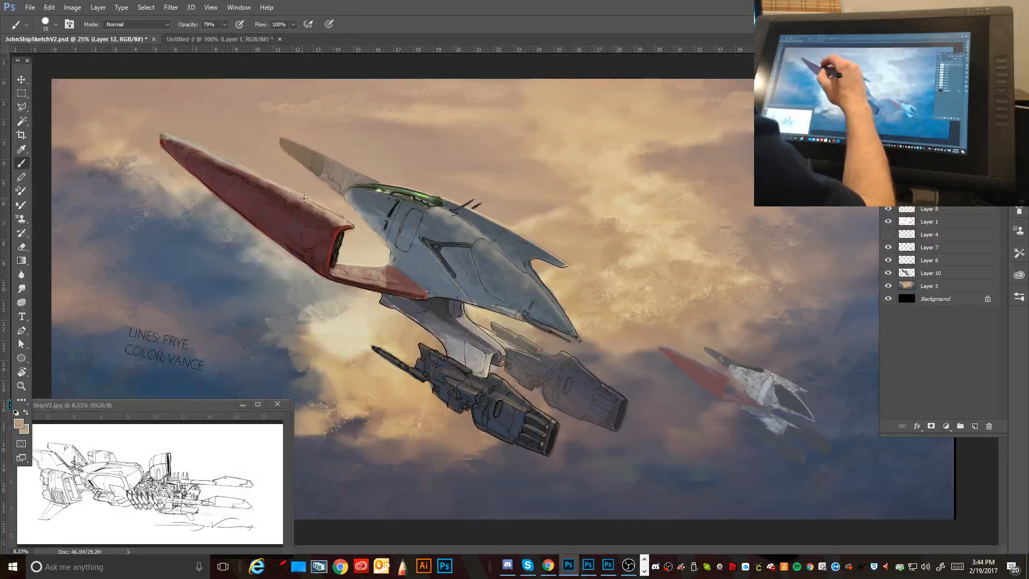
key(bracketleft)
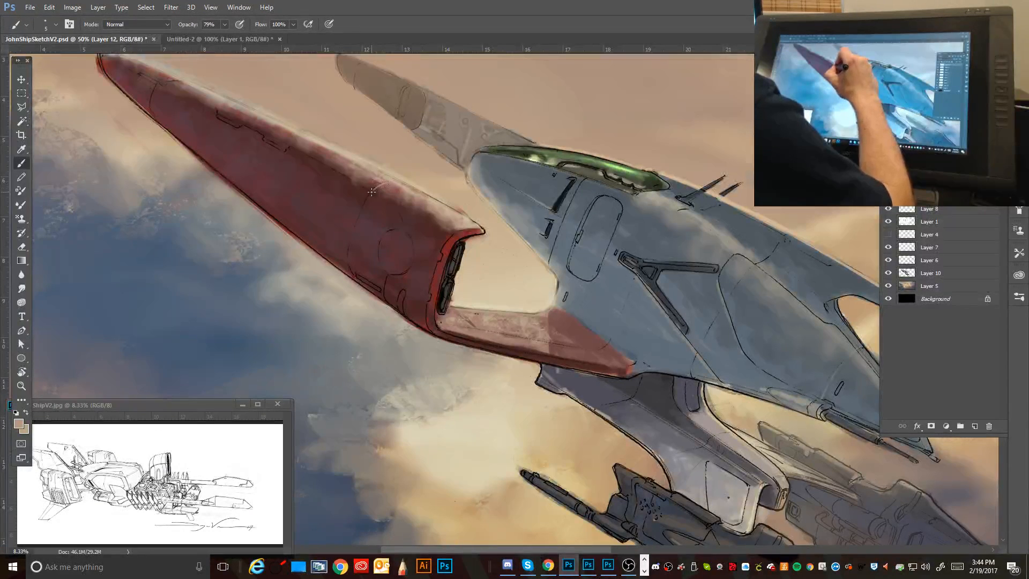
key(bracketleft)
key(bracketleft)
drag(386, 182, 371, 193)
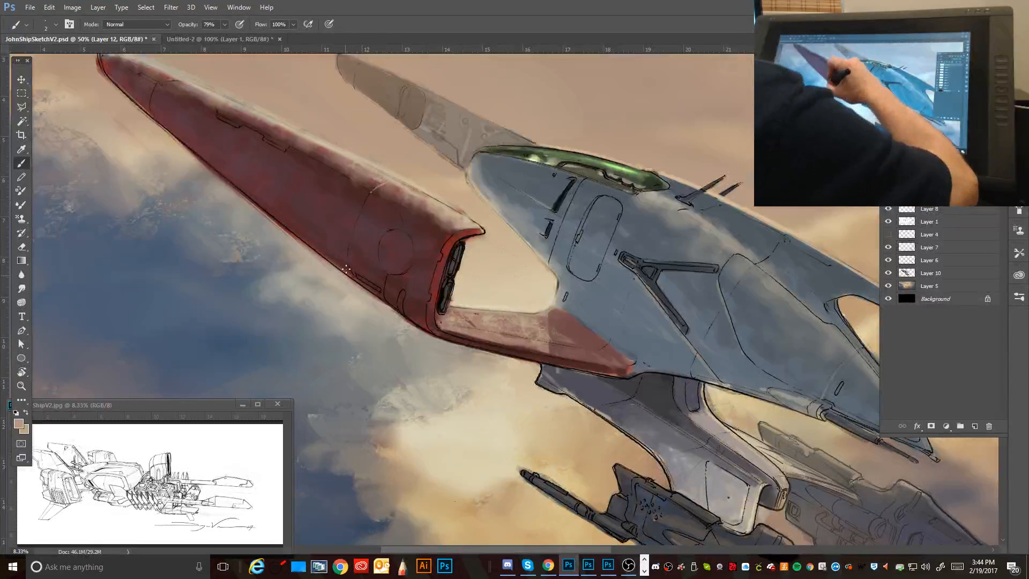
key(bracketleft)
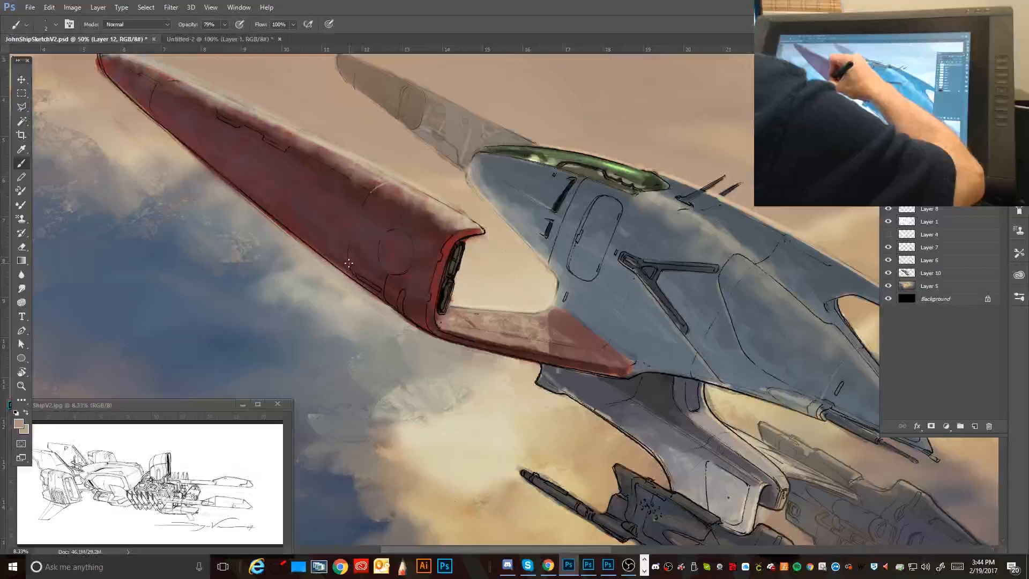
key(bracketright)
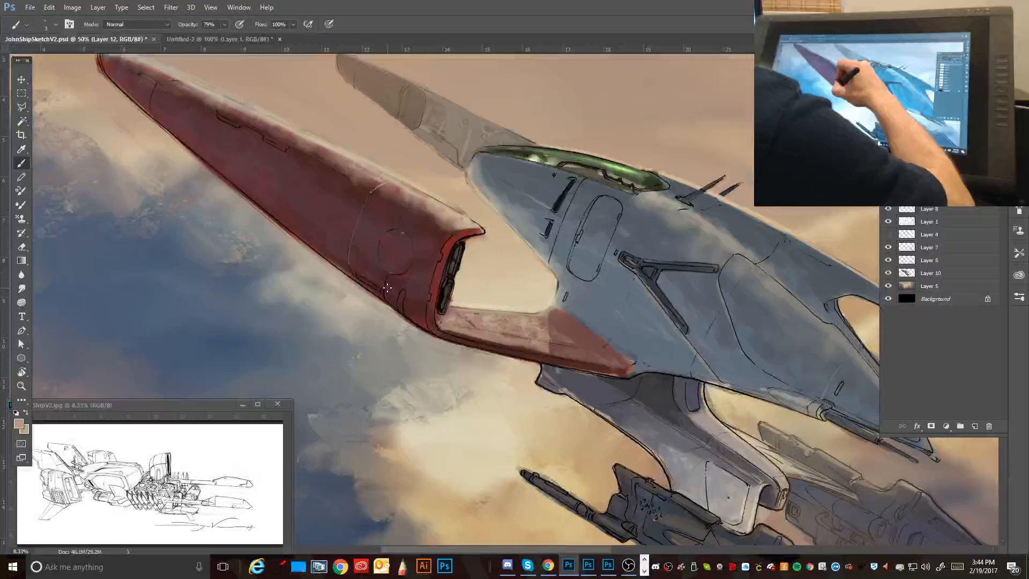
drag(387, 288, 385, 298)
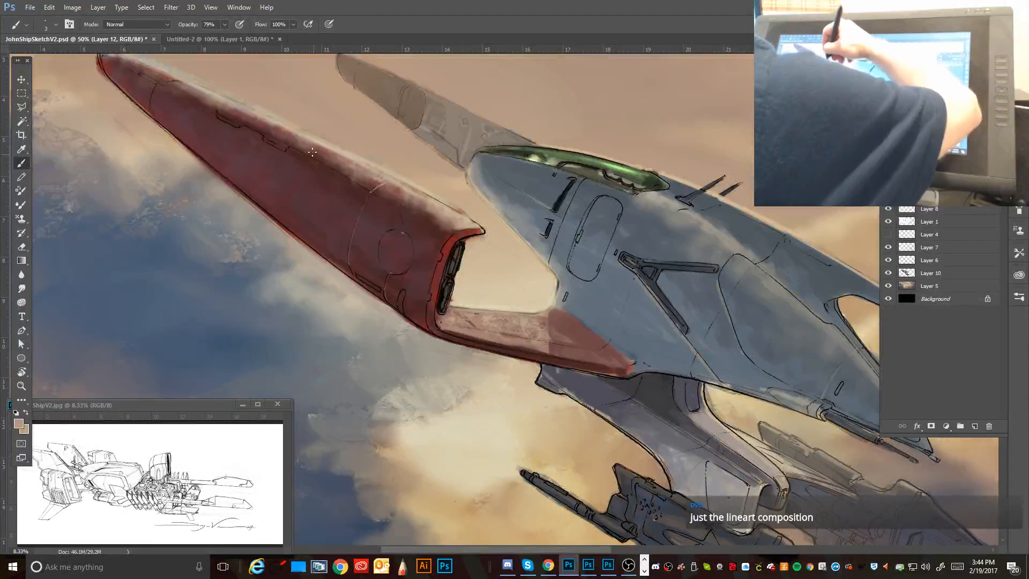
Step: Rotate the canvas to turn the red wing around, and paint fine beige highlights on the slot outlines and the seam near the wing's tip
key(r)
mouse_move(438, 117)
mouse_down()
mouse_move(721, 232)
mouse_move(555, 477)
mouse_up()
key(b)
drag(637, 298, 361, 332)
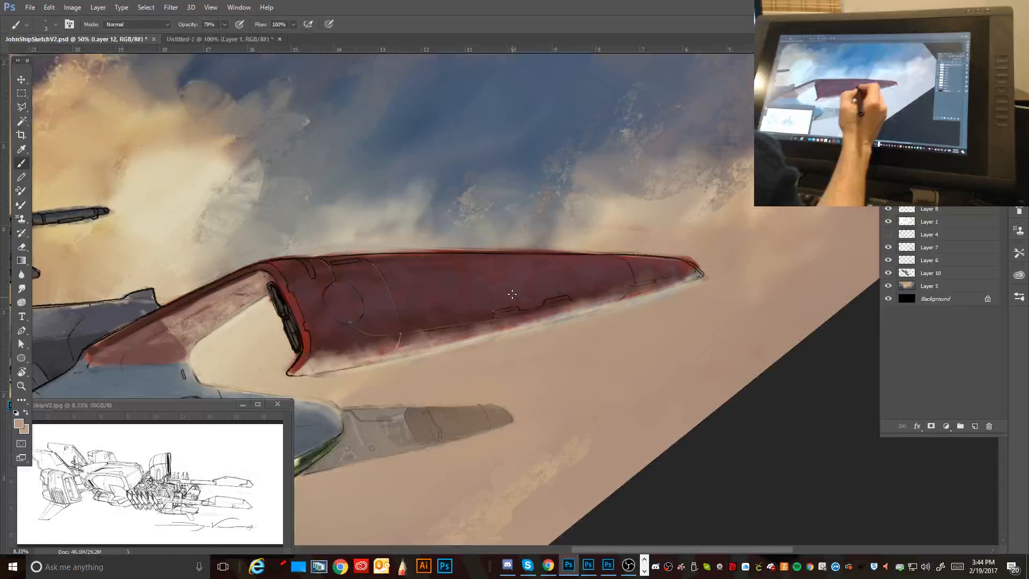
key(bracketright)
drag(494, 310, 519, 306)
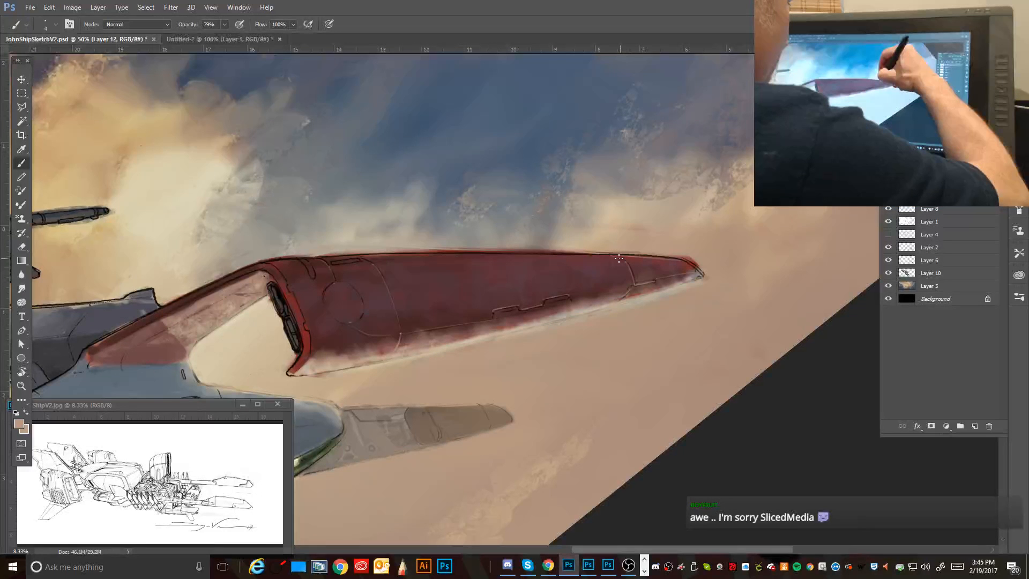
key([)
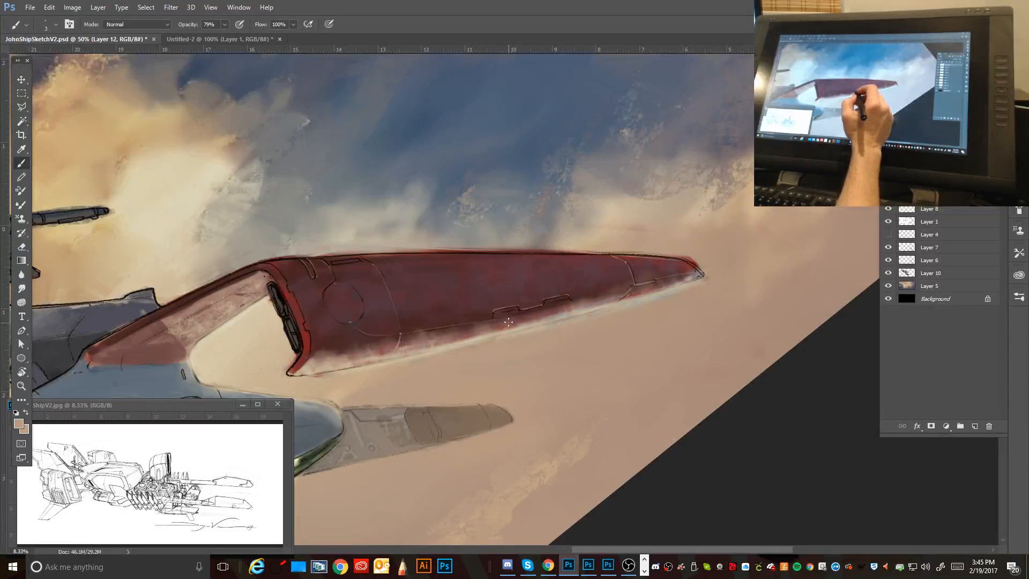
Step: Sample dark grey from the engine and fill the two slots along the red wing's upper edge on Layer 12 with a fine brush
drag(400, 428, 745, 241)
drag(448, 236, 595, 405)
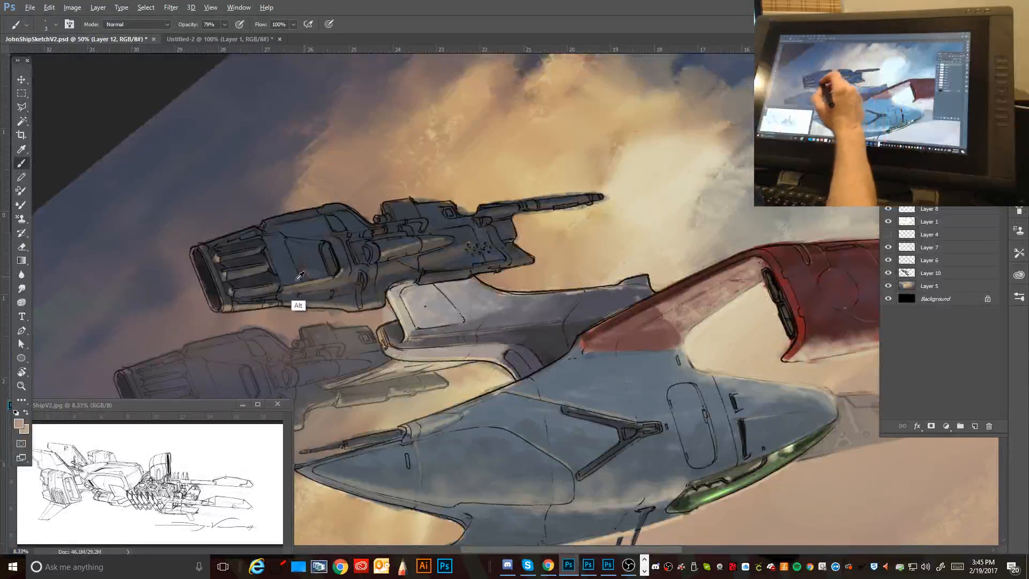
alt+click(266, 276)
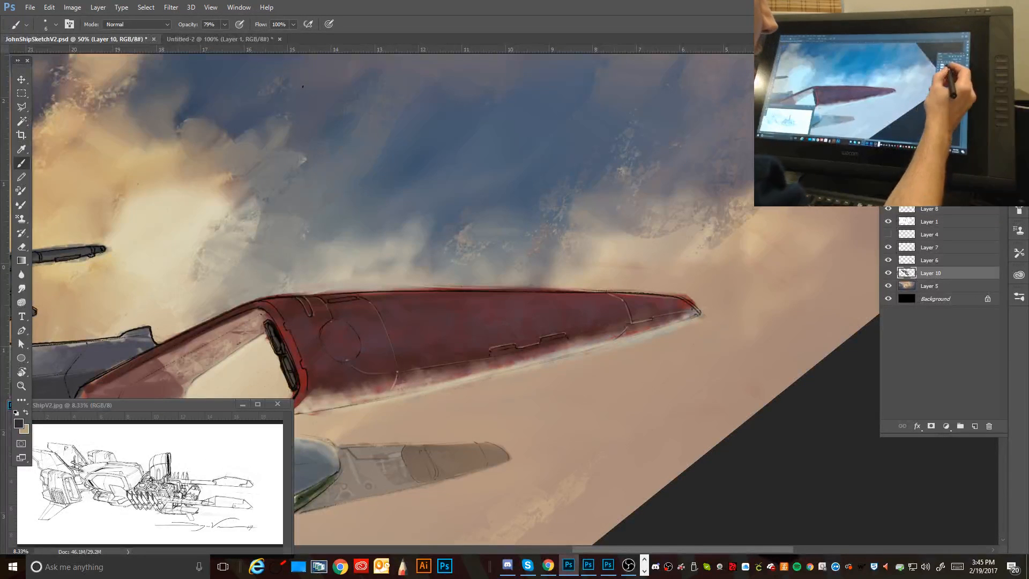
key([)
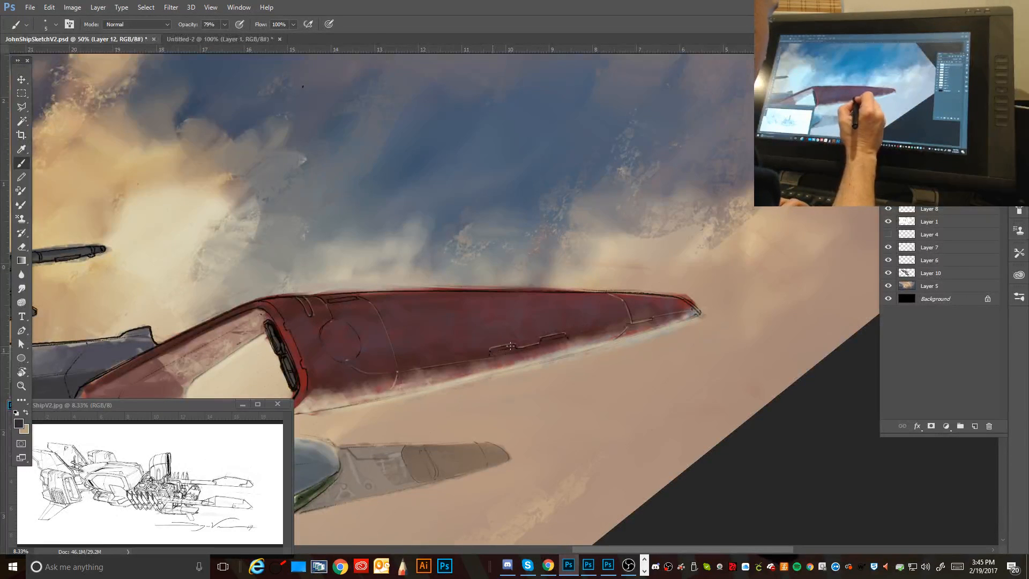
drag(495, 351, 566, 338)
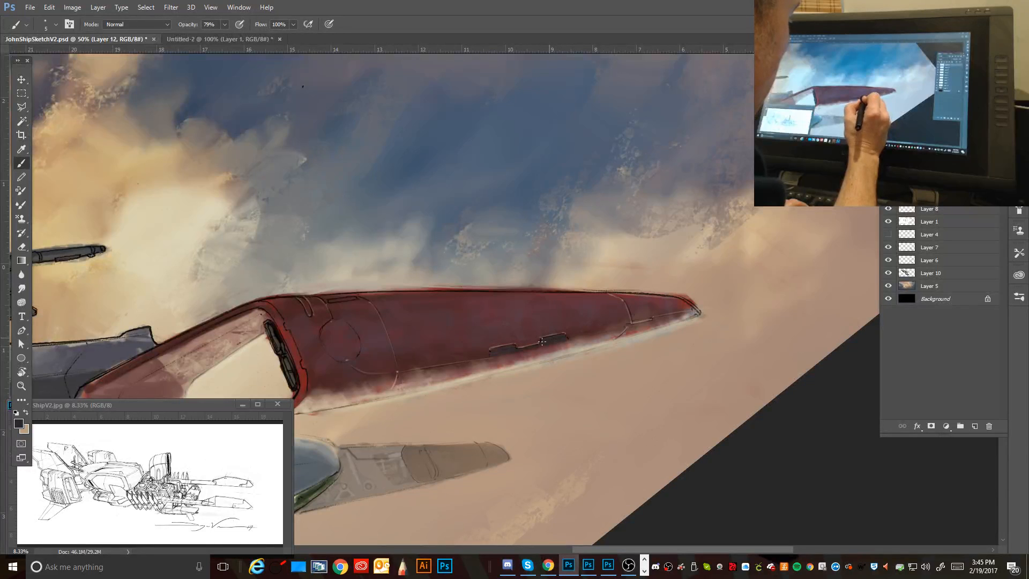
mouse_move(506, 352)
mouse_down()
mouse_move(491, 350)
mouse_move(519, 348)
mouse_up()
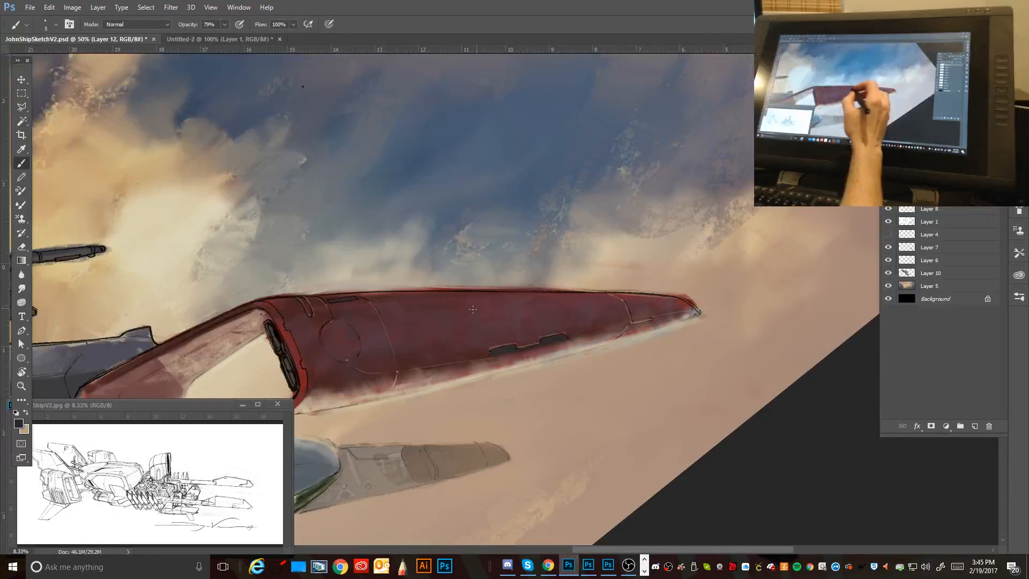
Step: Detail the vent inside the red wing's rear intake with beige sampled from the adjacent opening, blue-grey sampled from the clouds, and near-black #1e1c1e
key(r)
drag(323, 355, 678, 338)
key(space)
drag(668, 380, 364, 380)
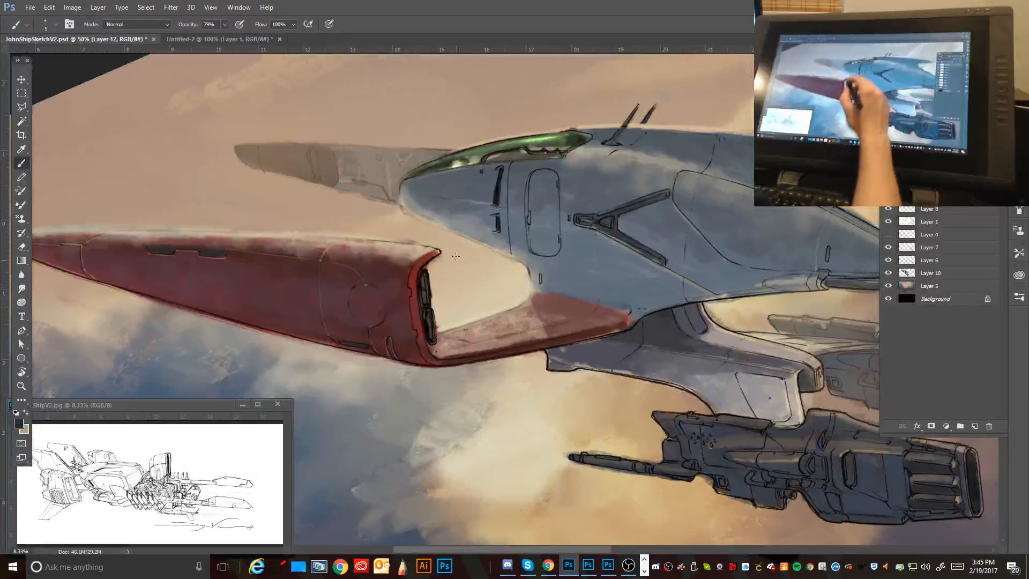
alt+click(450, 275)
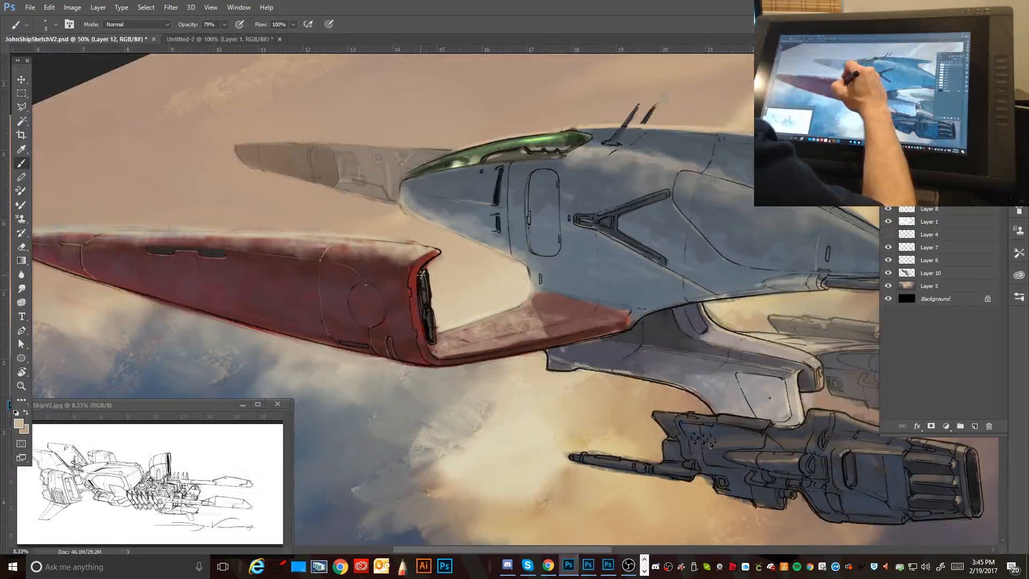
alt+click(358, 525)
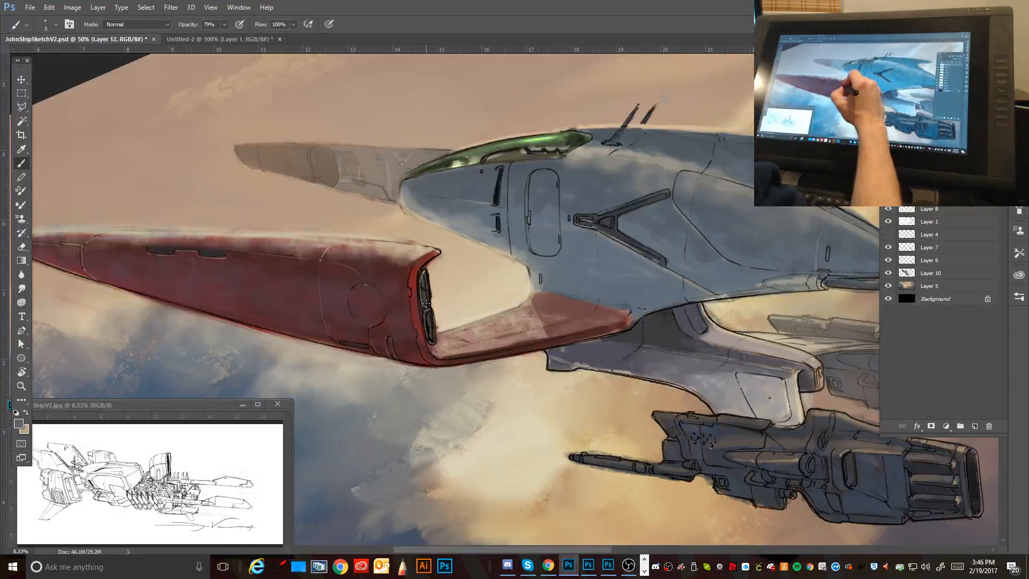
drag(766, 377, 369, 377)
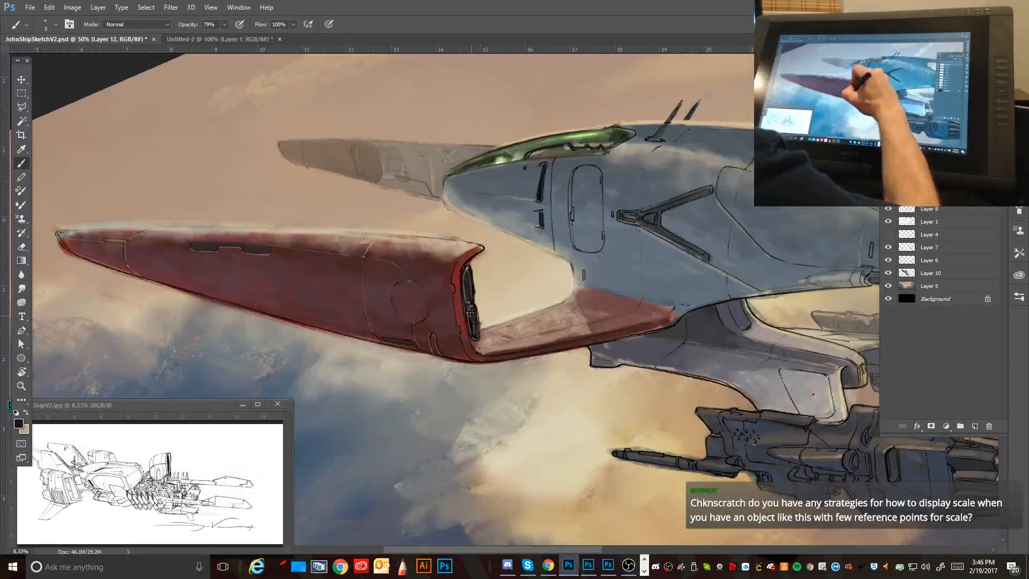
click(19, 424)
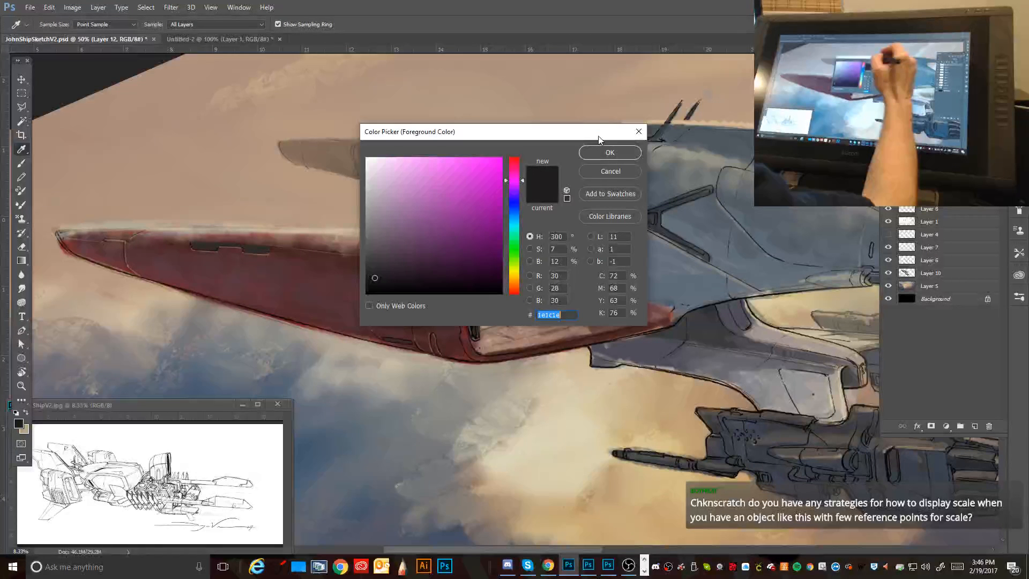
click(609, 152)
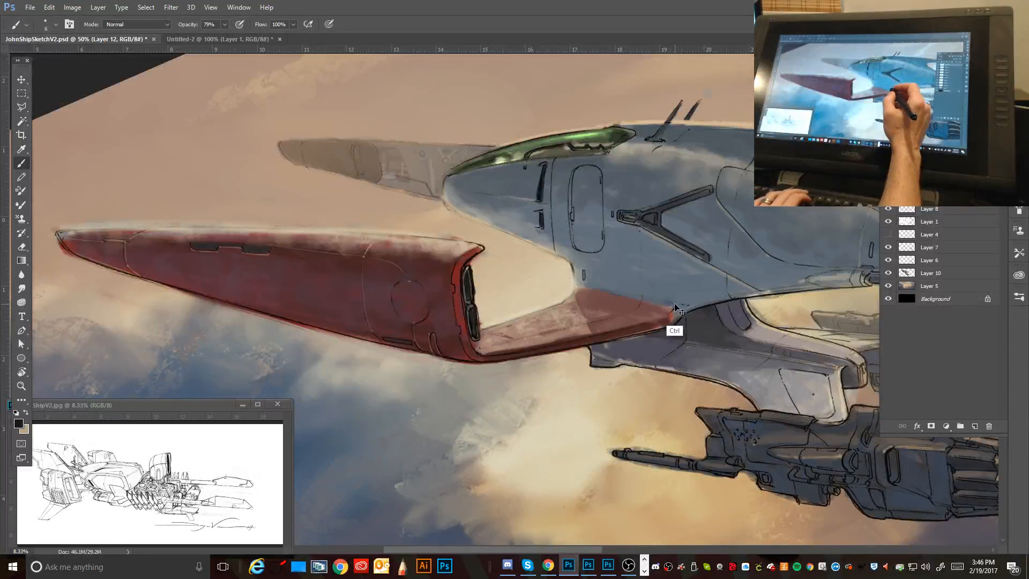
Step: Straighten the rotated canvas view and examine the whole composition with both ships at 16.7%
key(ctrl+minus)
key(ctrl+minus)
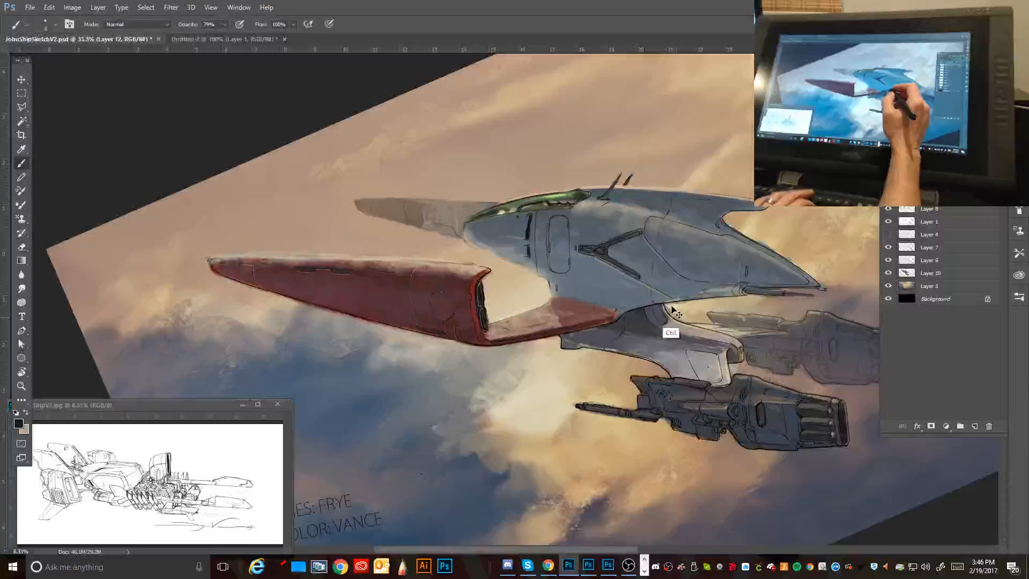
key(ctrl+minus)
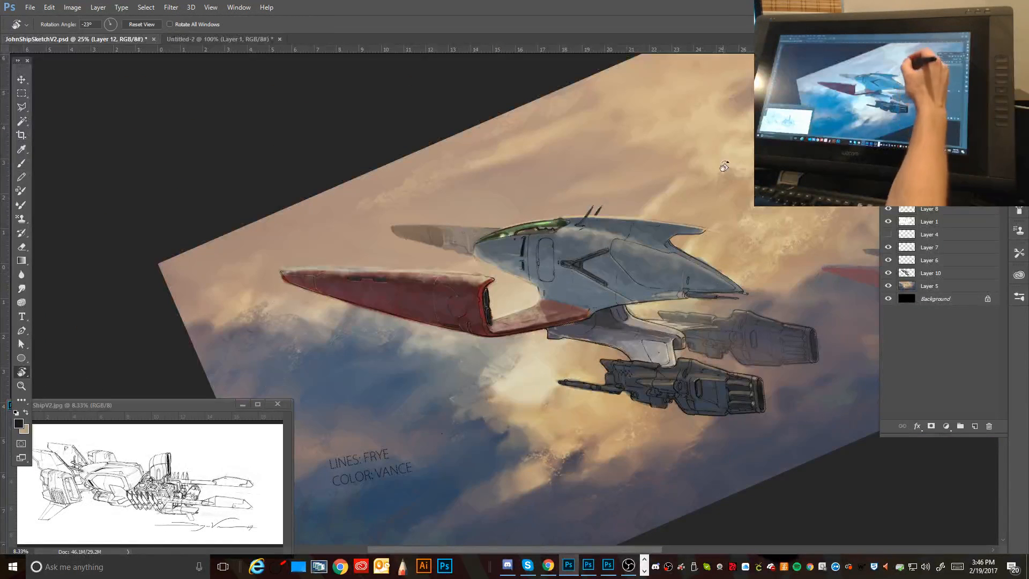
key(r)
drag(726, 165, 795, 282)
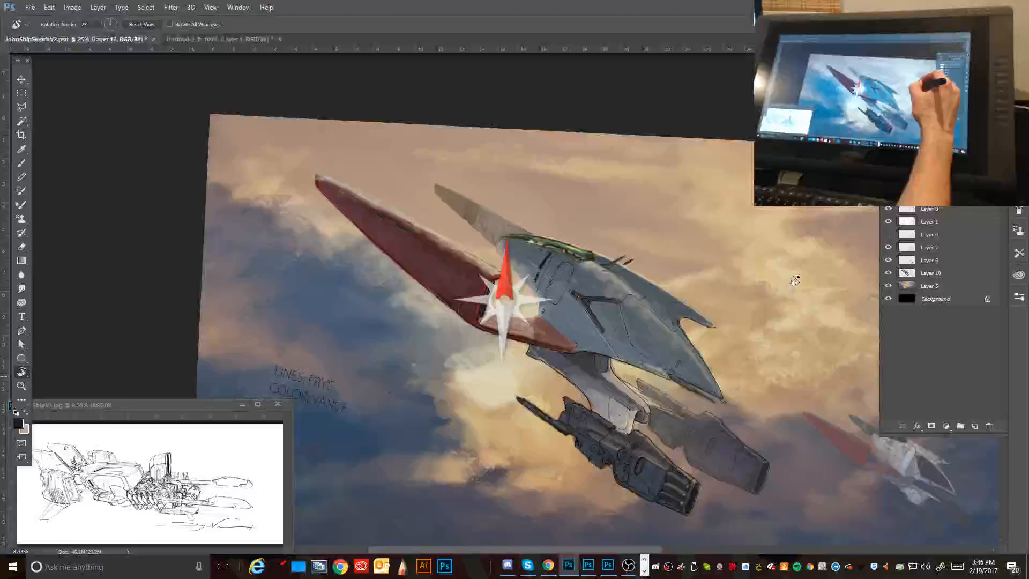
key(Escape)
key(b)
key(ctrl+minus)
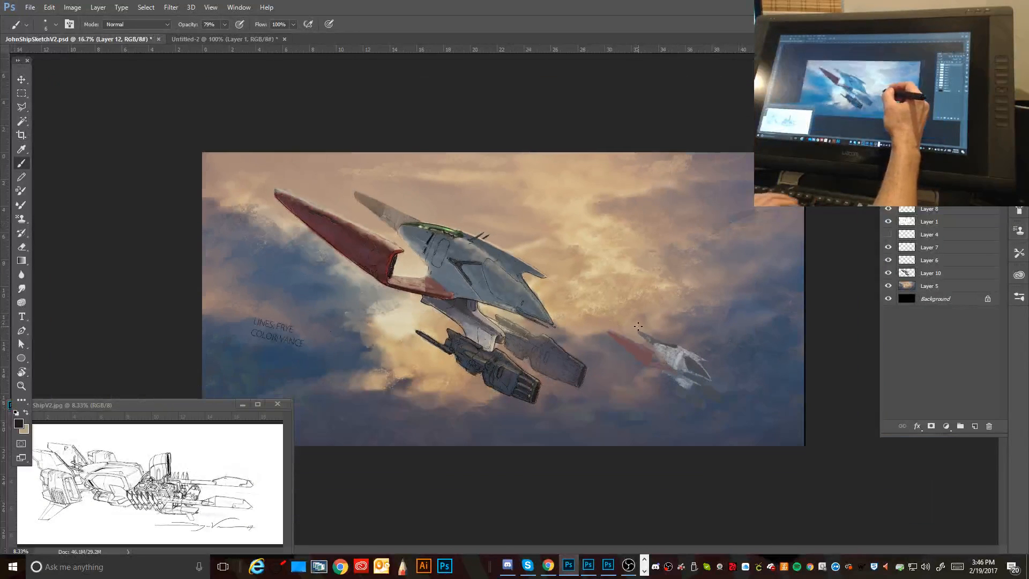
Step: Circle the cockpit canopy, the antennae and the hull door with the brush in turn, undoing each mark
key(ctrl+plus)
key(ctrl+plus)
key(ctrl+plus)
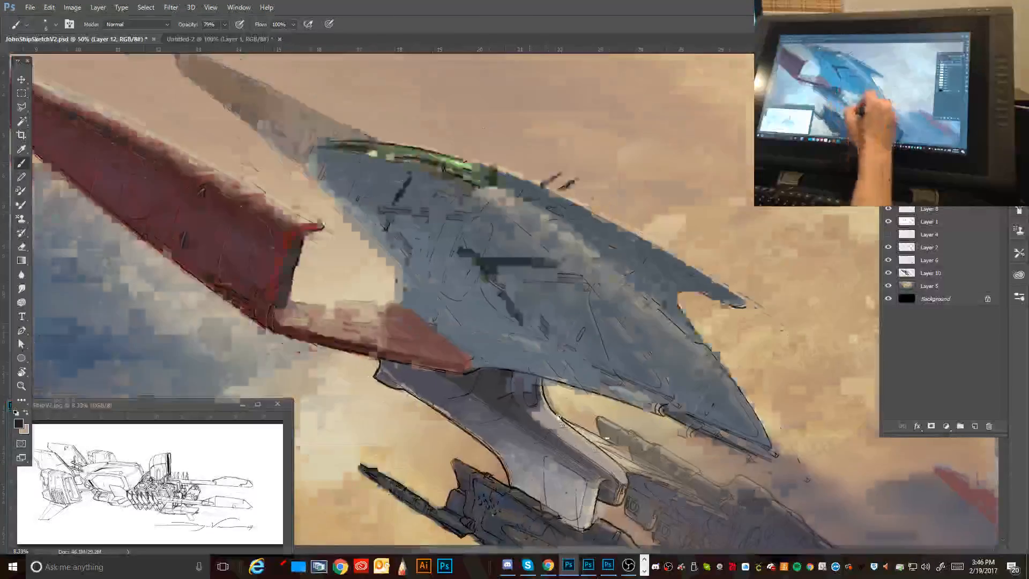
drag(560, 421, 623, 470)
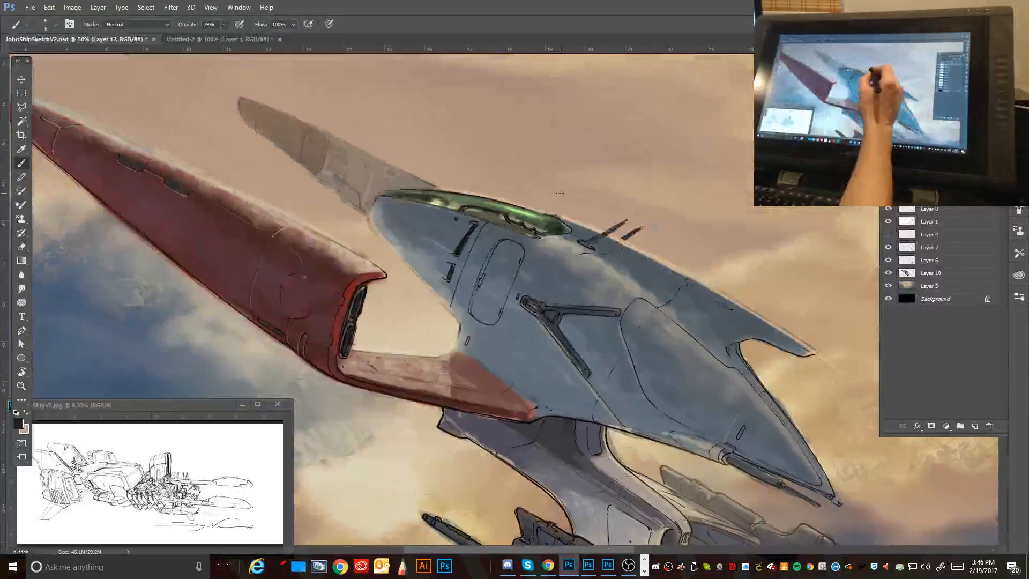
mouse_move(560, 193)
mouse_down()
mouse_move(528, 274)
mouse_move(341, 202)
mouse_move(537, 167)
mouse_move(576, 212)
mouse_up()
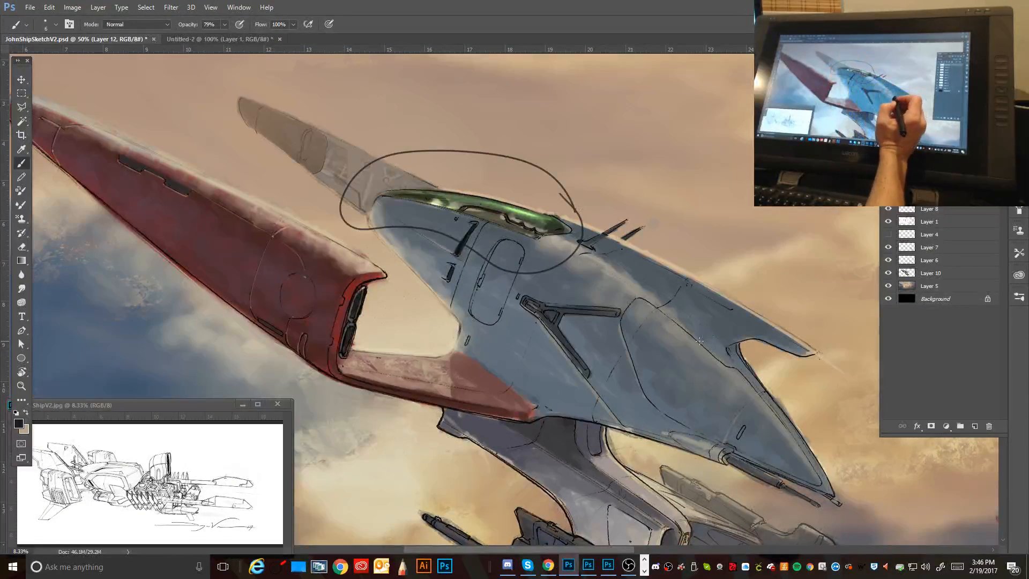
key(ctrl+z)
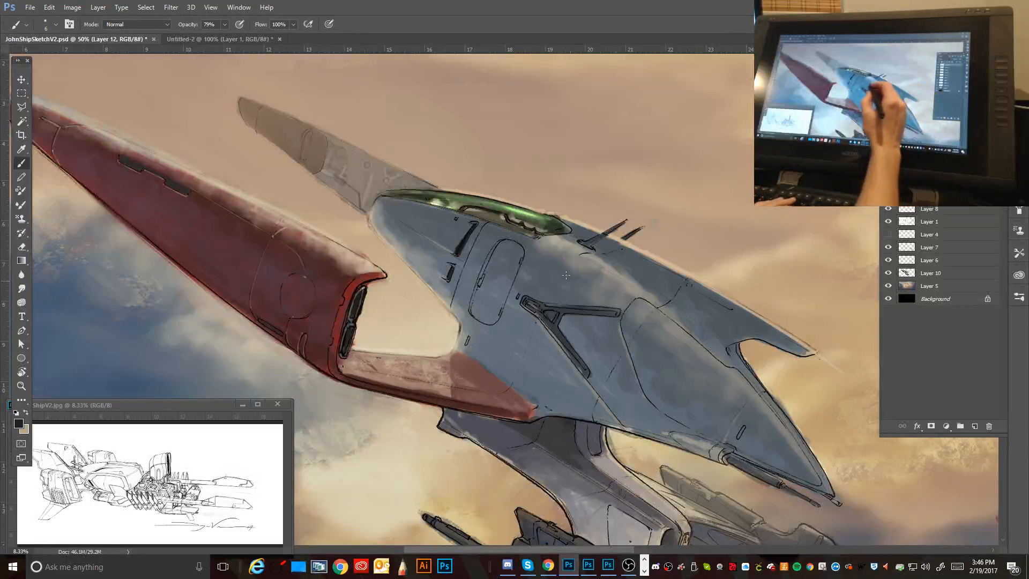
drag(610, 214, 648, 221)
key(ctrl+alt+z)
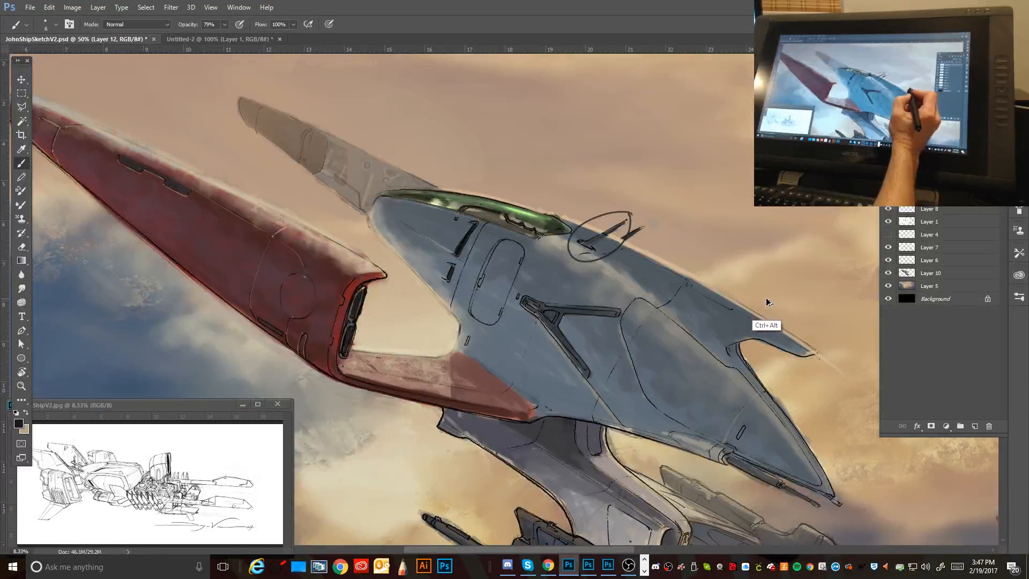
key(ctrl+alt+z)
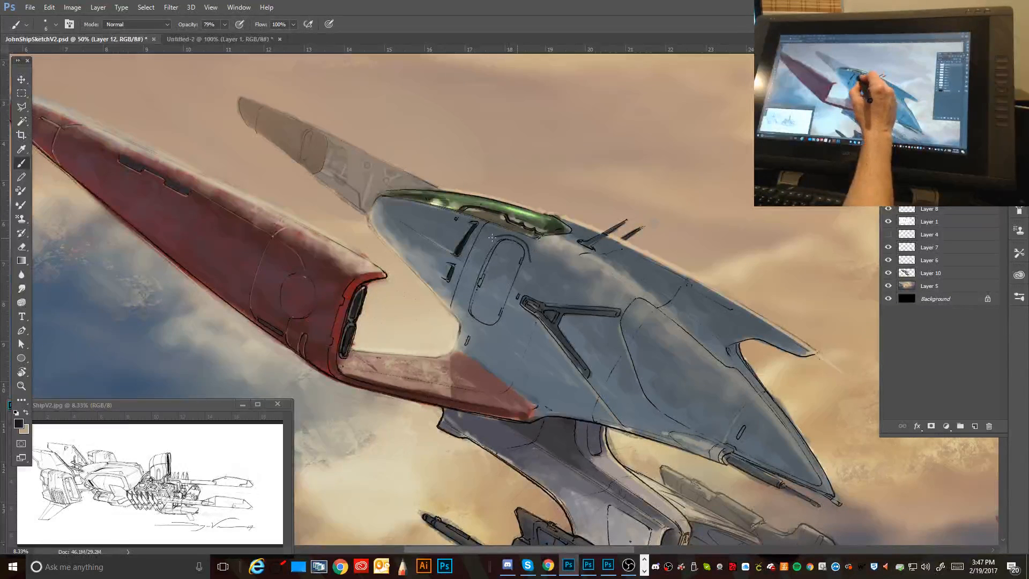
drag(492, 237, 530, 252)
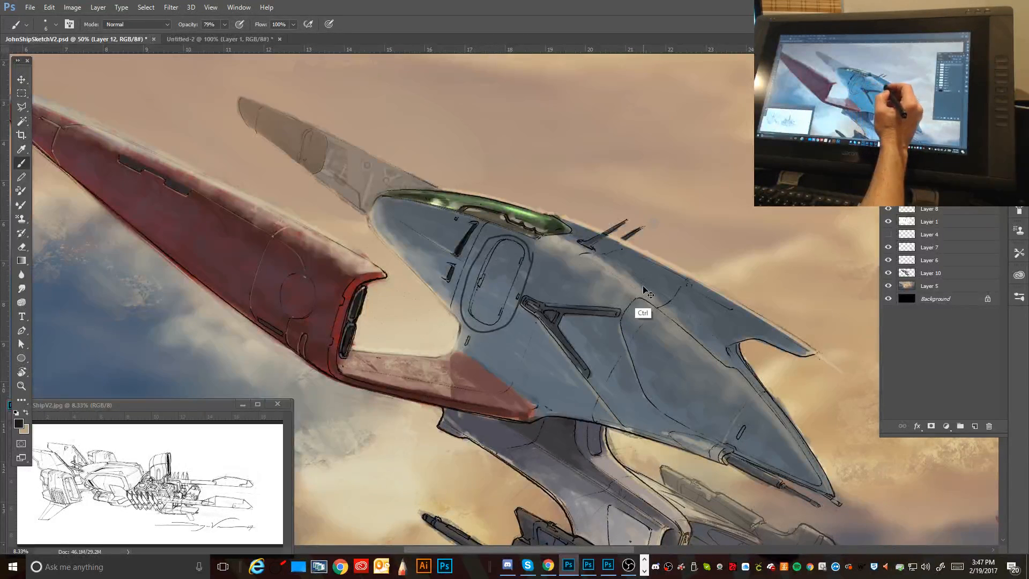
key(ctrl+z)
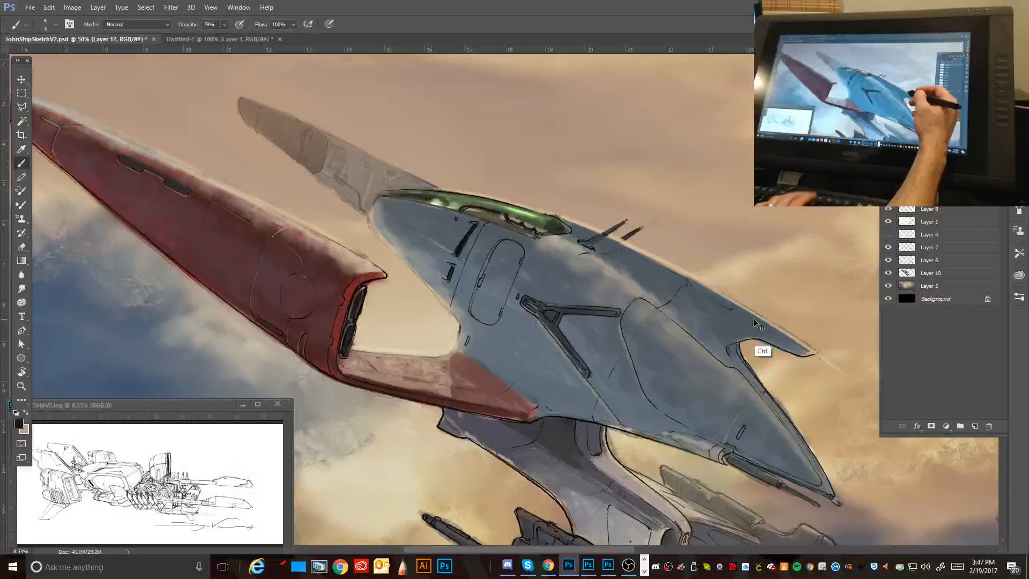
Step: Touch up the area along the red wing's upper edge on Layer 12 with a 25 px brush in colours sampled from the sky and rear wing
key(ctrl+minus)
key(ctrl+minus)
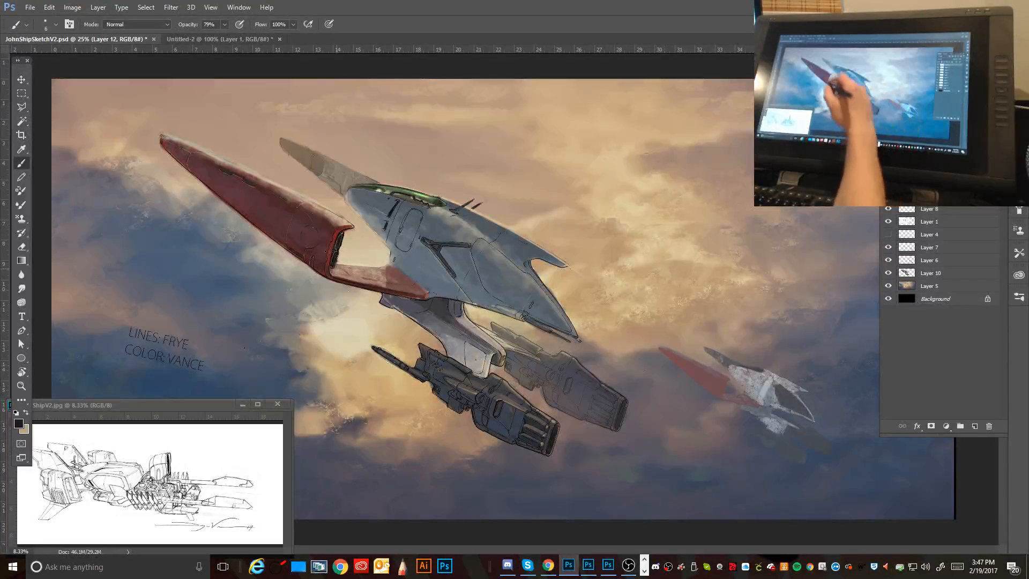
alt+click(207, 139)
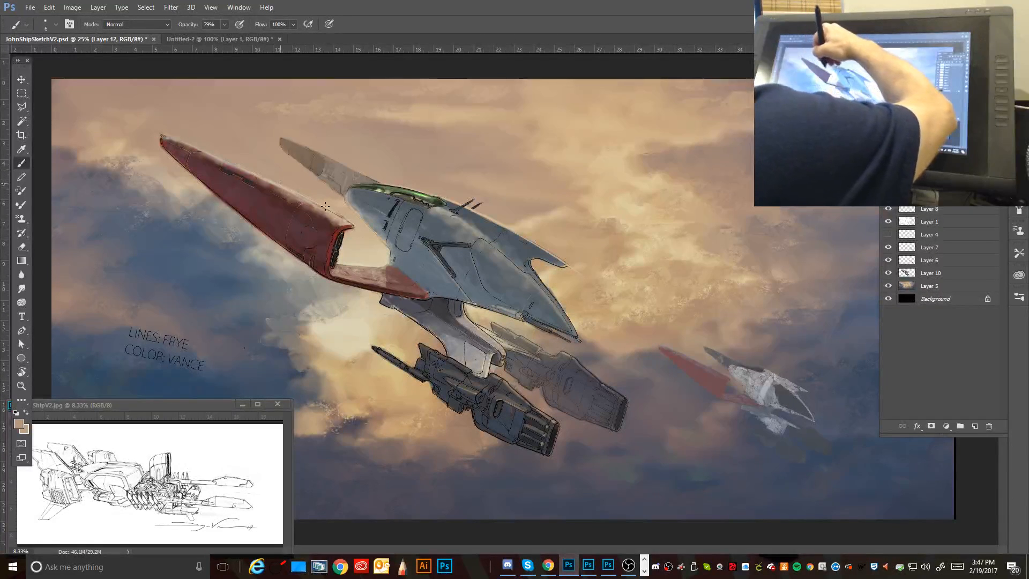
key(bracketright)
key(bracketright)
key(bracketright)
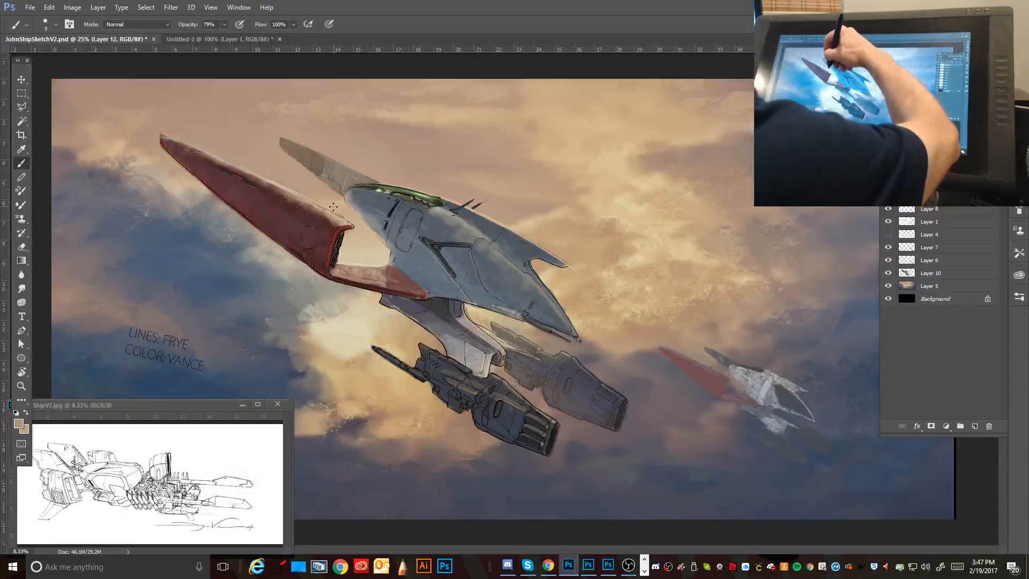
key(bracketright)
key(bracketright)
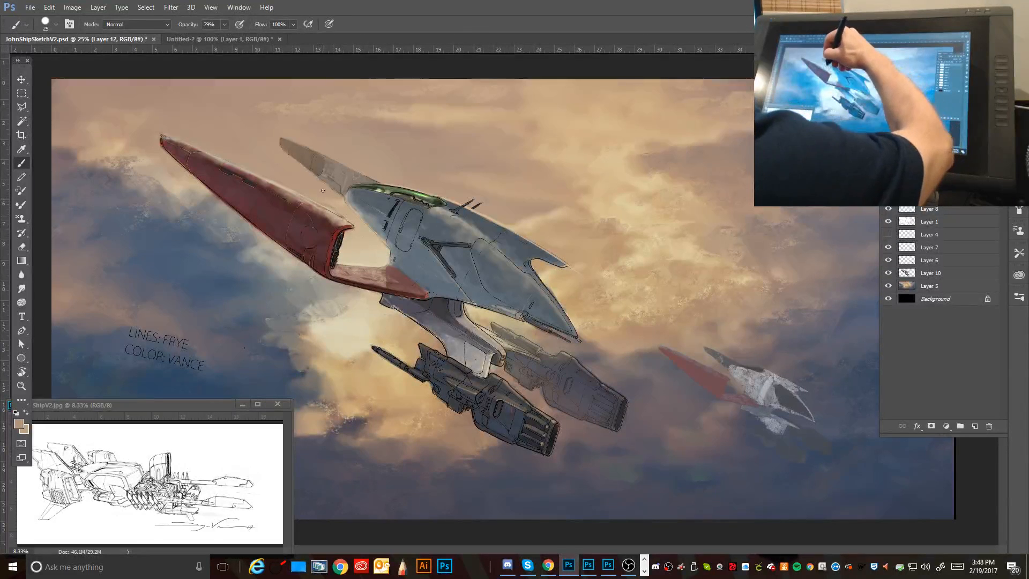
alt+click(324, 178)
alt+click(295, 151)
alt+click(331, 201)
alt+click(328, 204)
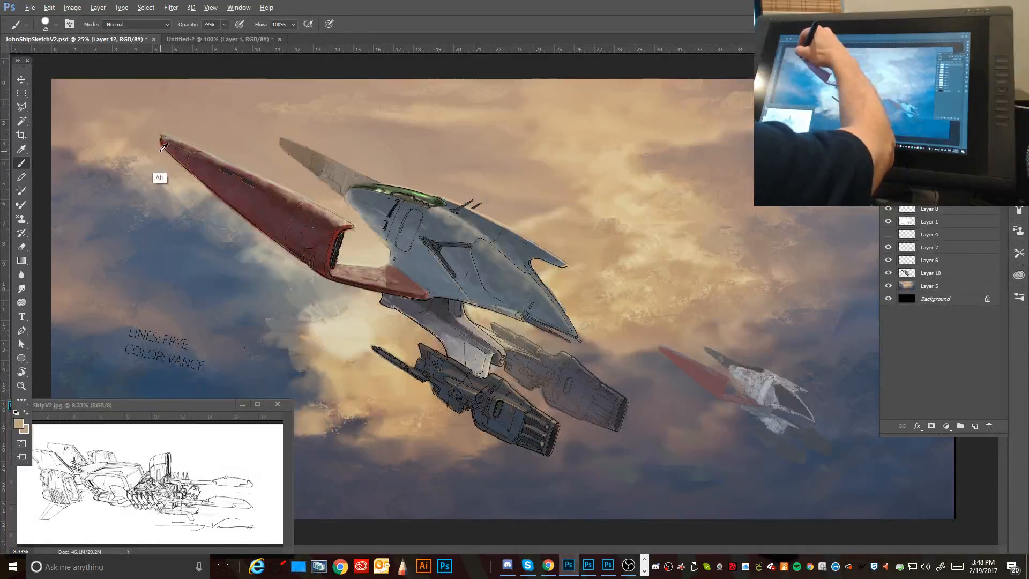
click(926, 274)
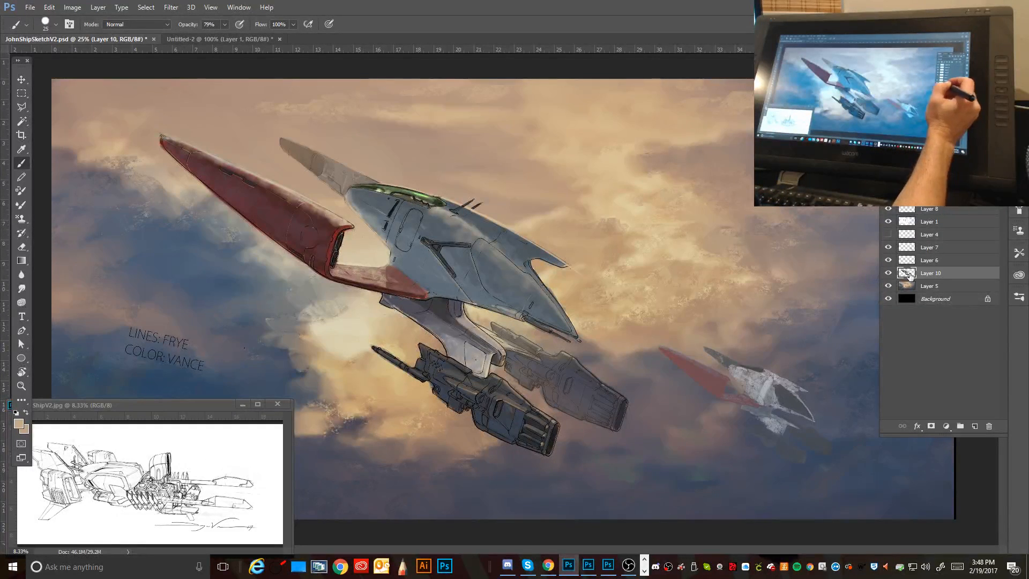
click(22, 246)
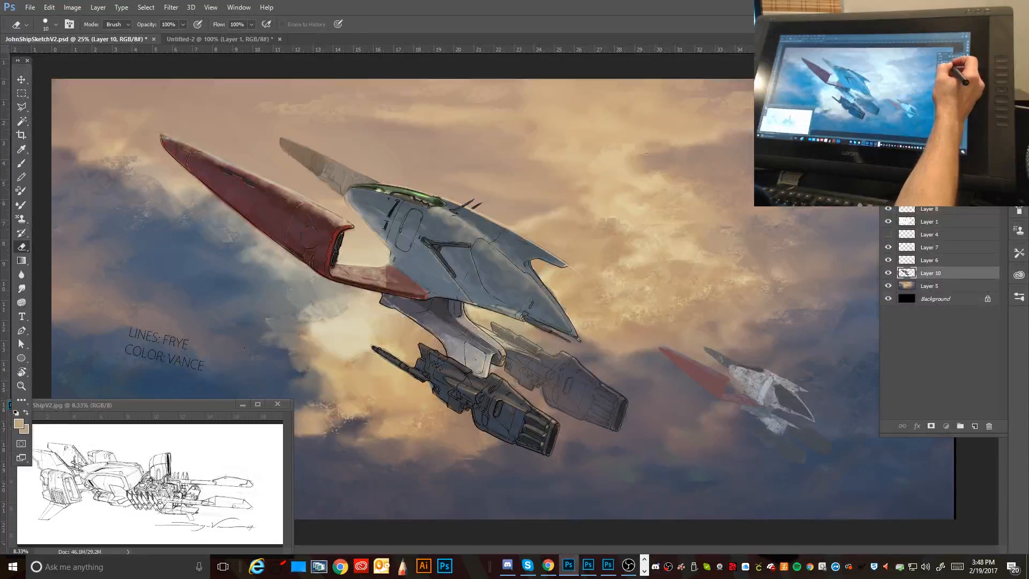
click(948, 184)
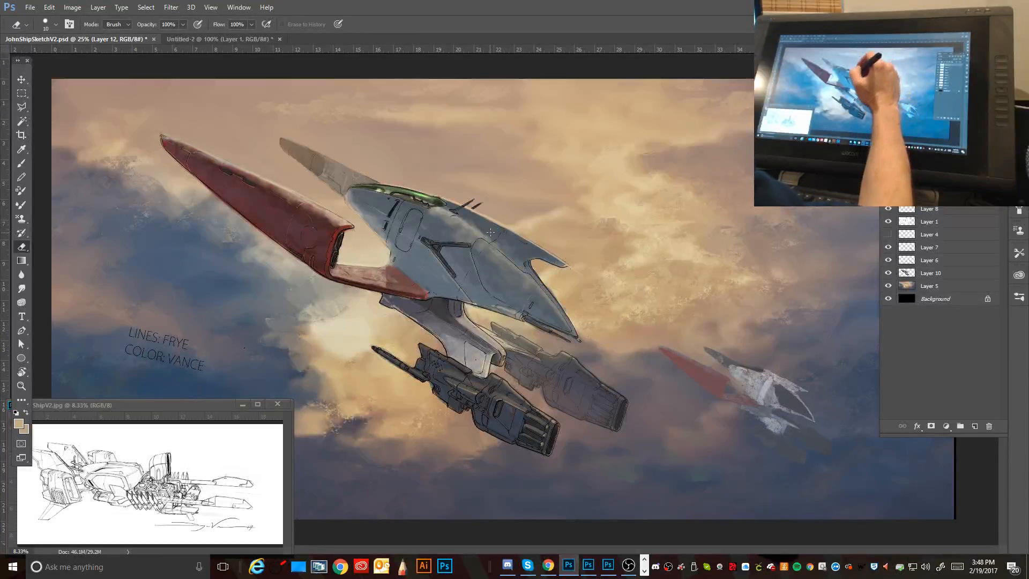
key(b)
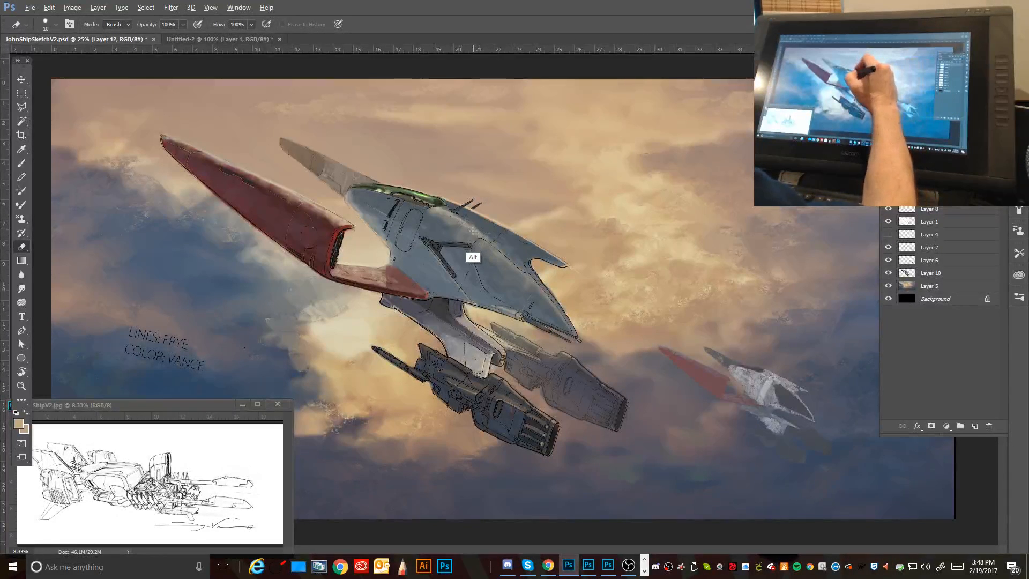
key(alt)
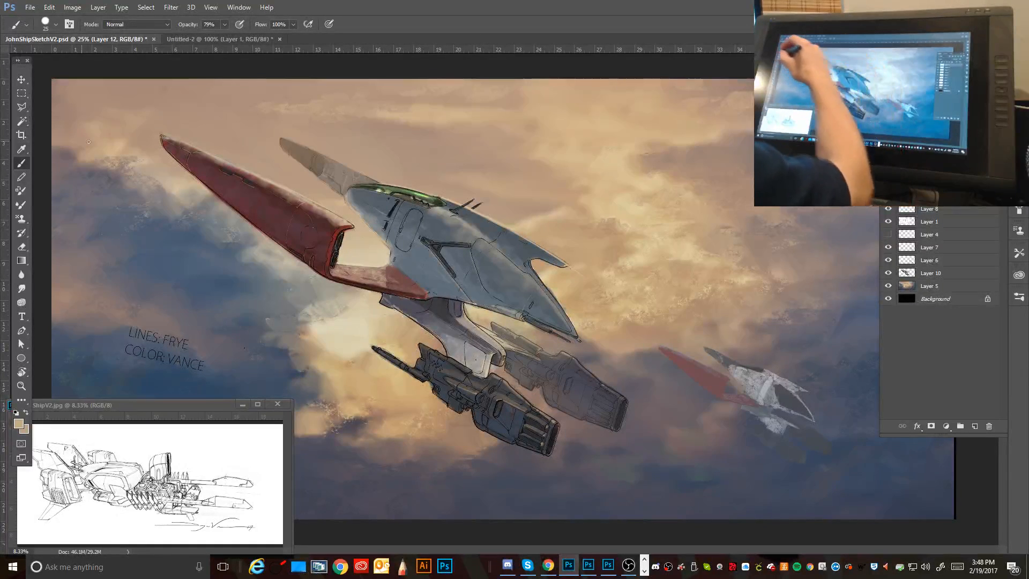
Step: Examine how the whole painting reads at thumbnail size, from 4% up to 16.7%
key(ctrl+plus)
key(ctrl+plus)
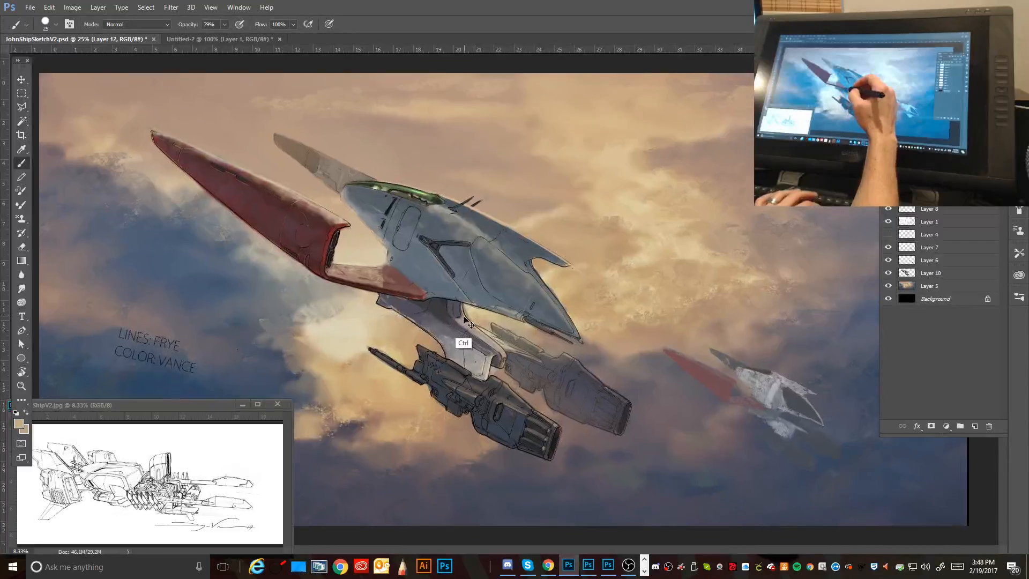
key(ctrl+minus)
key(ctrl+minus)
key(ctrl+minus)
key(ctrl+minus)
key(ctrl+minus)
key(ctrl+minus)
key(ctrl+minus)
key(ctrl+minus)
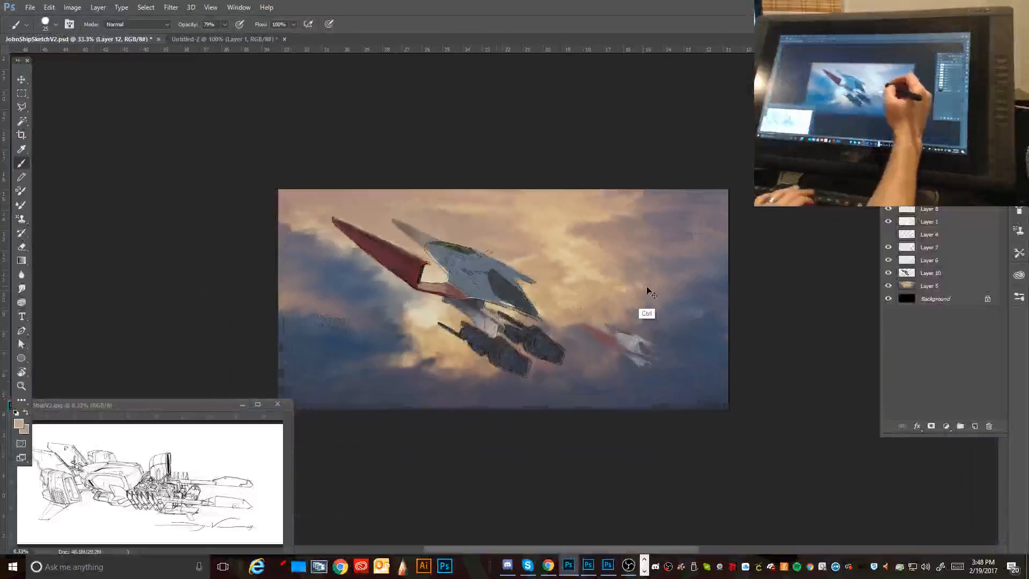
key(ctrl+minus)
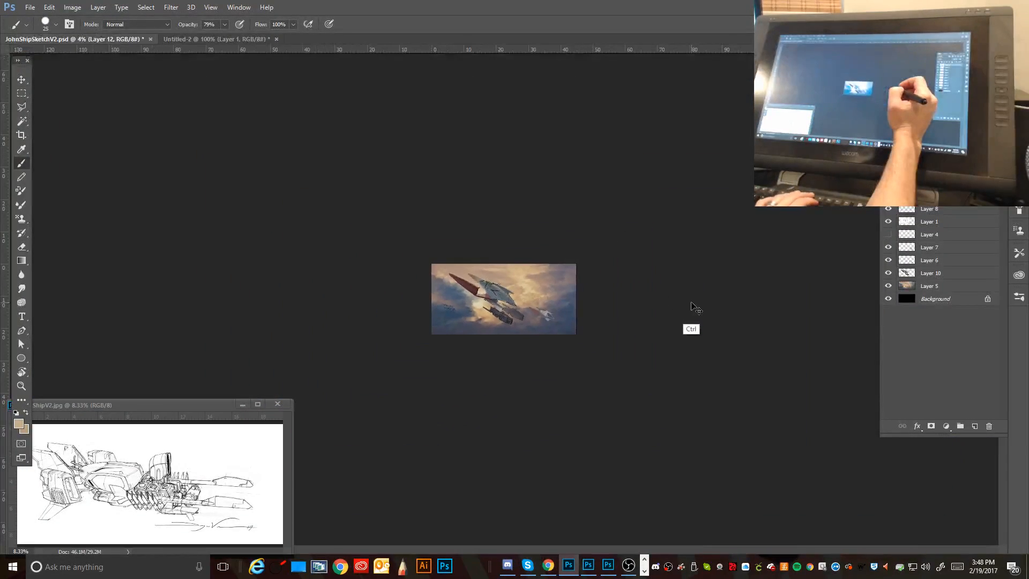
key(ctrl)
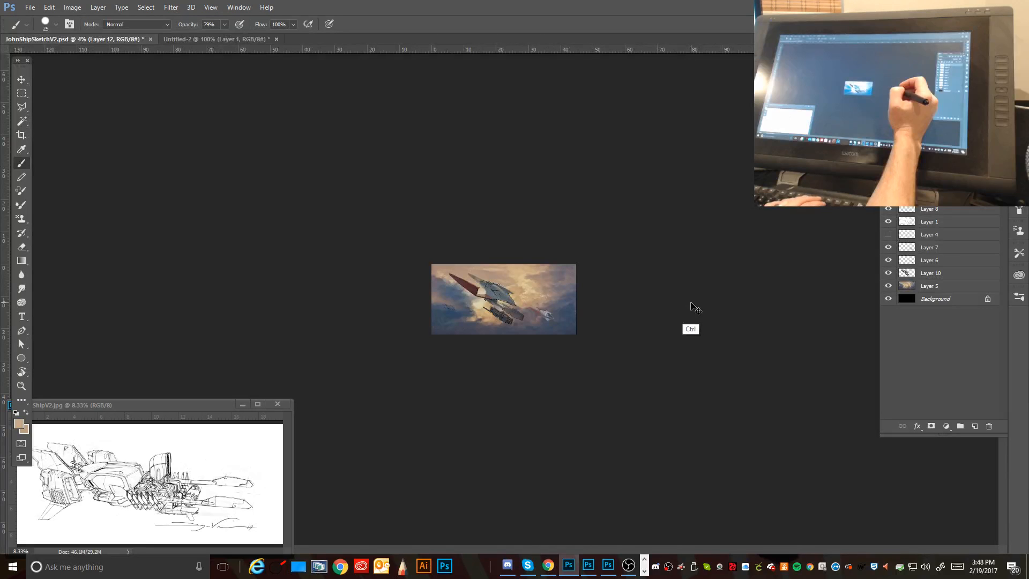
key(ctrl+plus)
key(ctrl+plus)
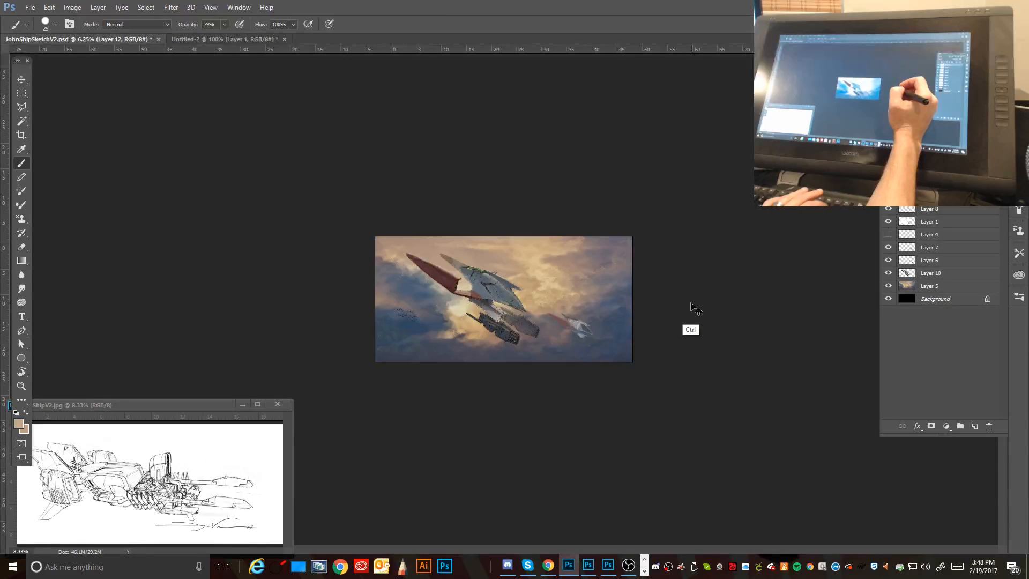
key(ctrl+plus)
key(ctrl+plus)
key(ctrl+plus)
Step: Repaint the pale cloud glow below the red wing on Layer 5 with a 90 px brush in greys and beiges sampled from the surrounding clouds
ctrl+click(430, 346)
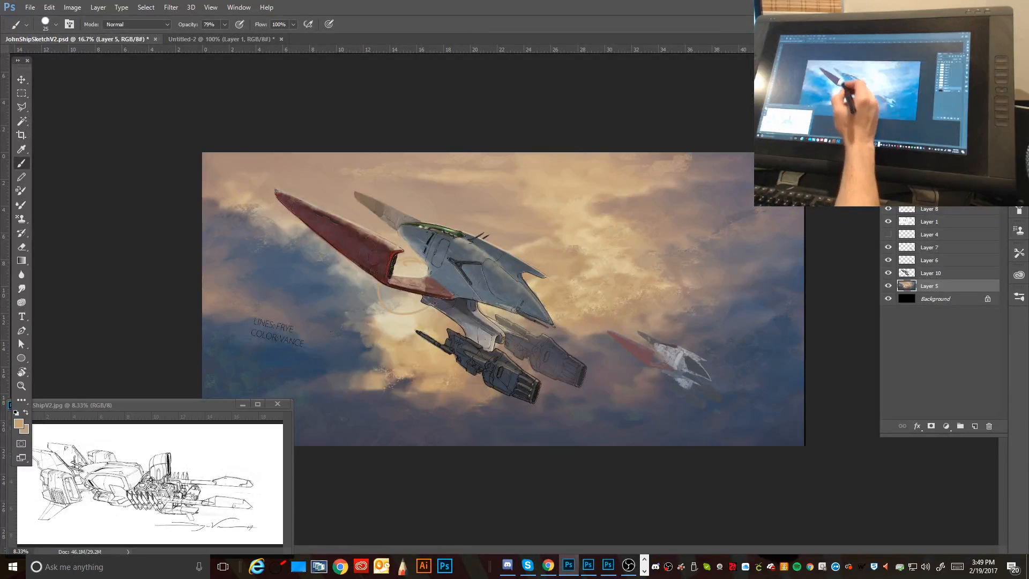
key(ctrl+z)
key(bracketright)
key(bracketright)
key(bracketright)
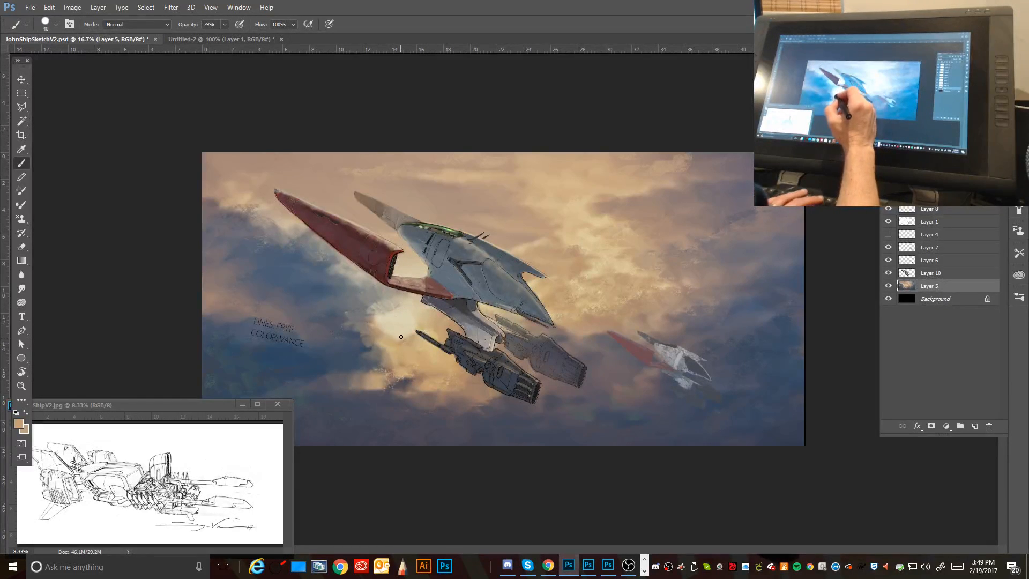
key(bracketright)
key(bracketright)
key(bracketright)
key(bracketright)
key(bracketright)
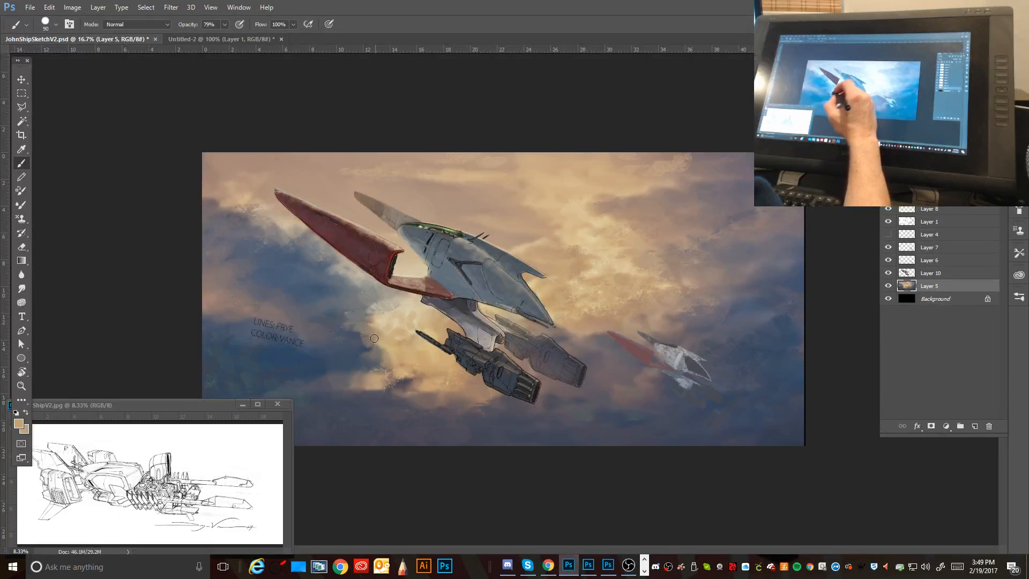
alt+click(369, 360)
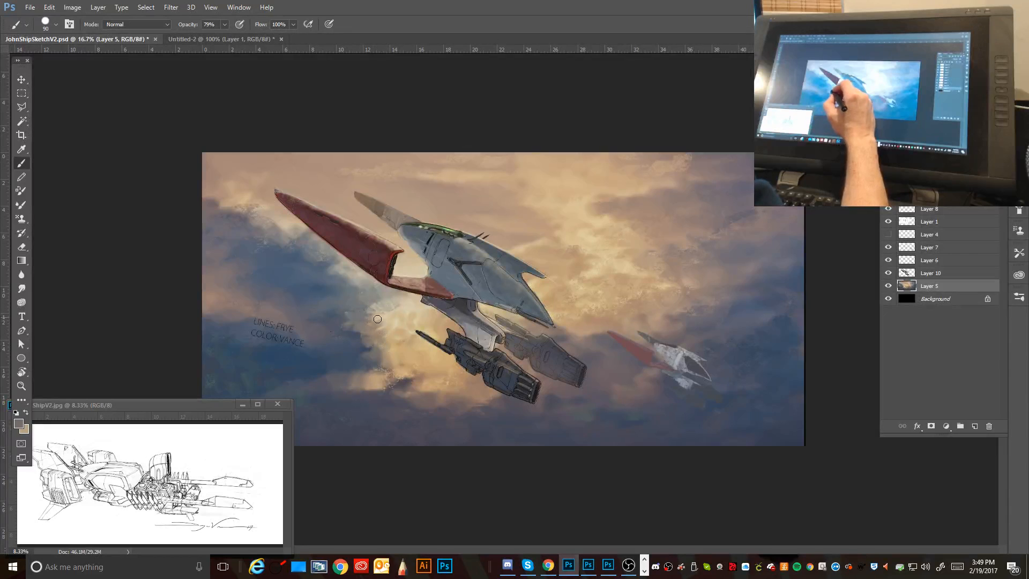
alt+click(397, 358)
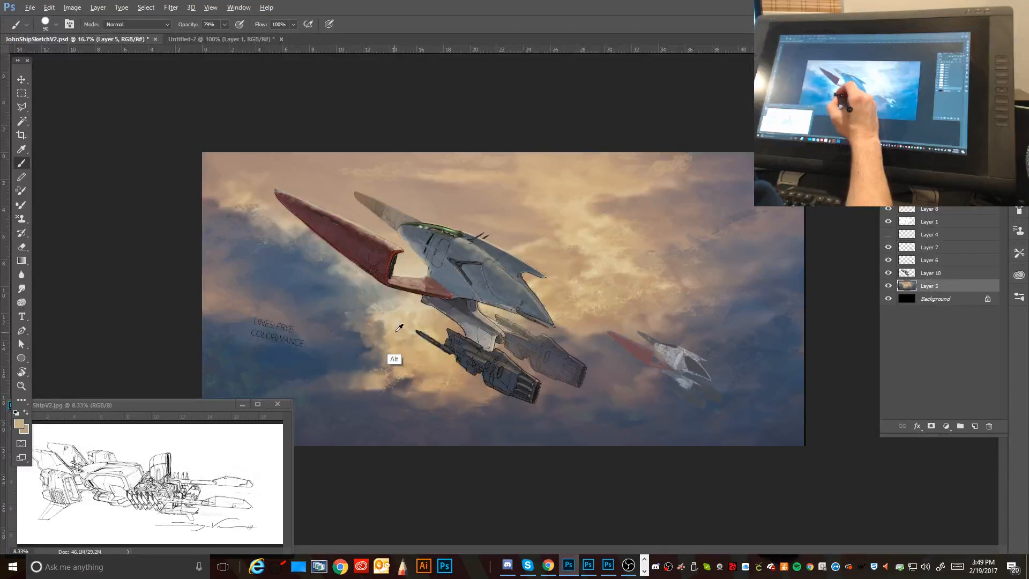
alt+click(394, 299)
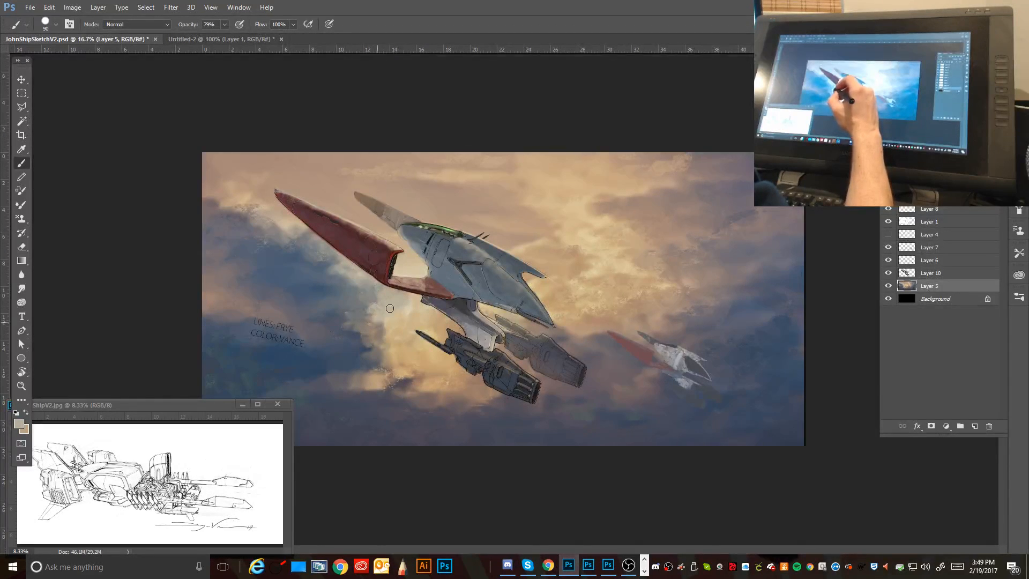
alt+click(388, 309)
alt+click(382, 320)
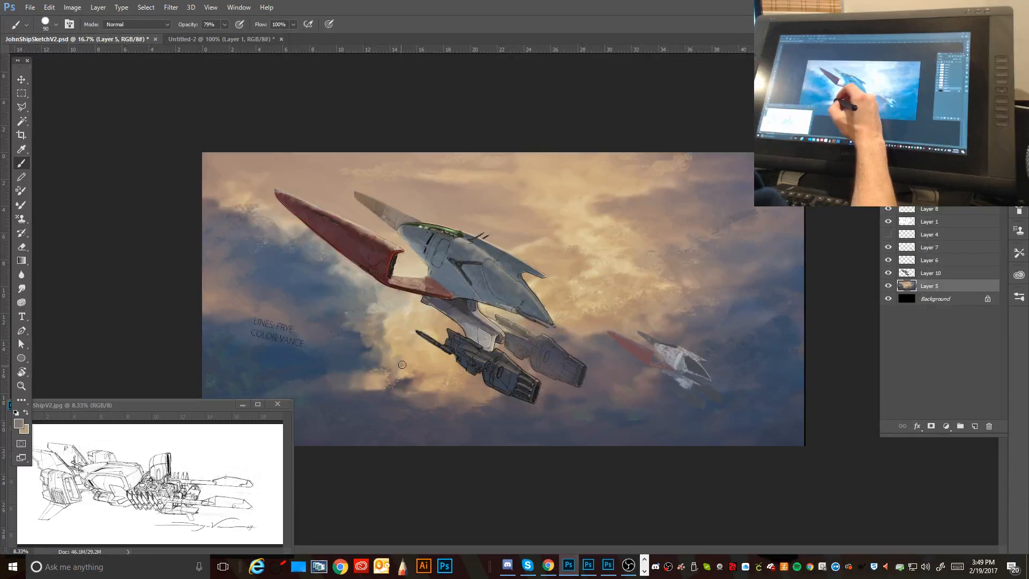
alt+click(388, 351)
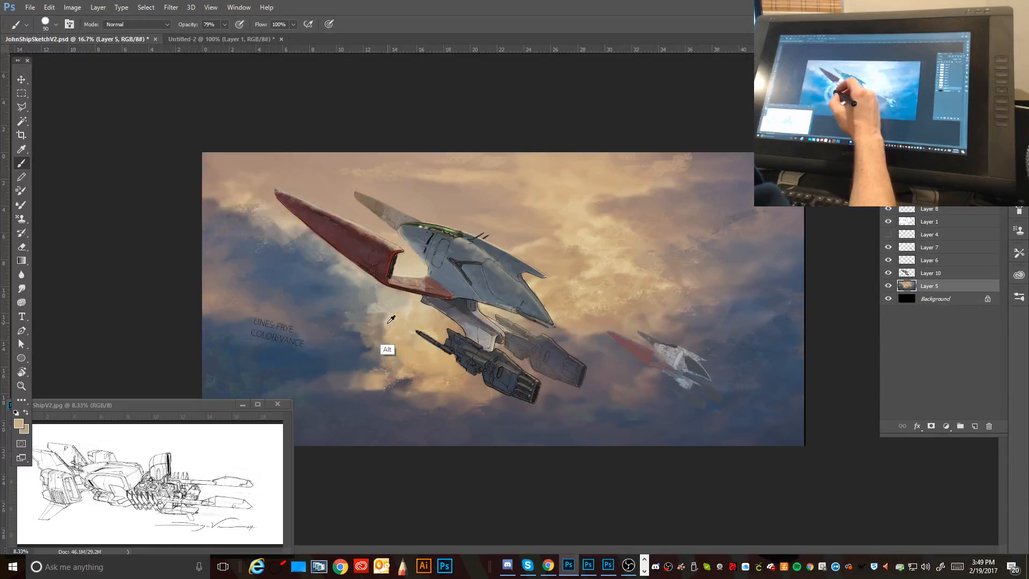
Step: Smudge the repainted clouds below the red wing at 50% strength with a 300 px smudge brush
click(56, 26)
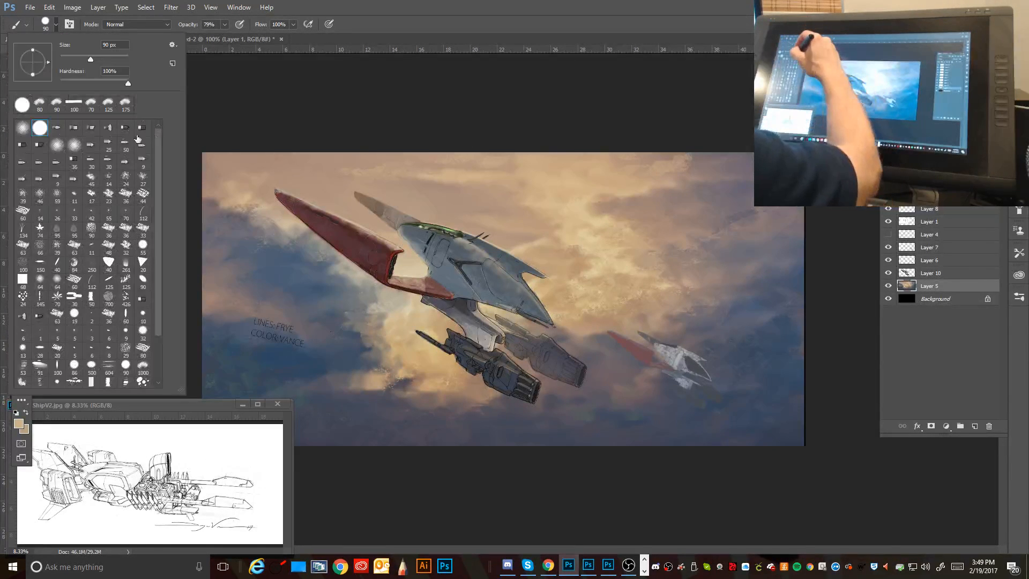
double_click(151, 137)
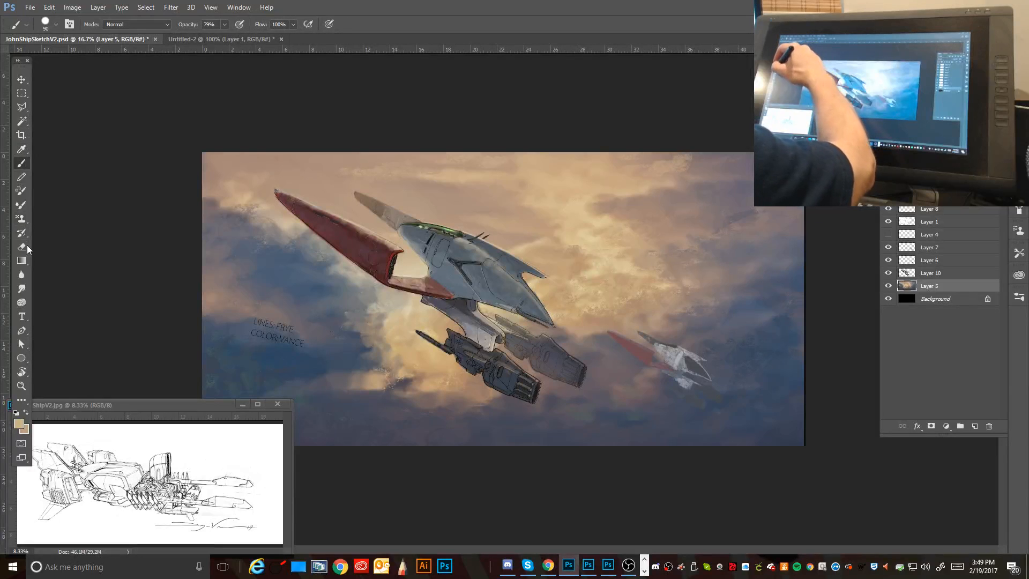
click(22, 289)
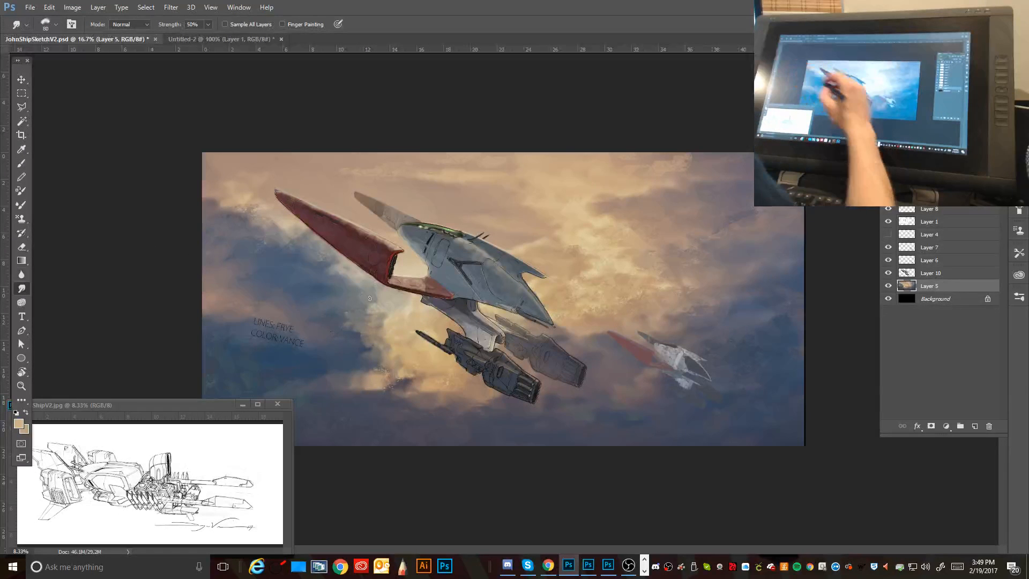
key(bracketright)
key(bracketright)
key(bracketright)
key(bracketright)
key(bracketright)
key(bracketright)
key(bracketright)
key(bracketright)
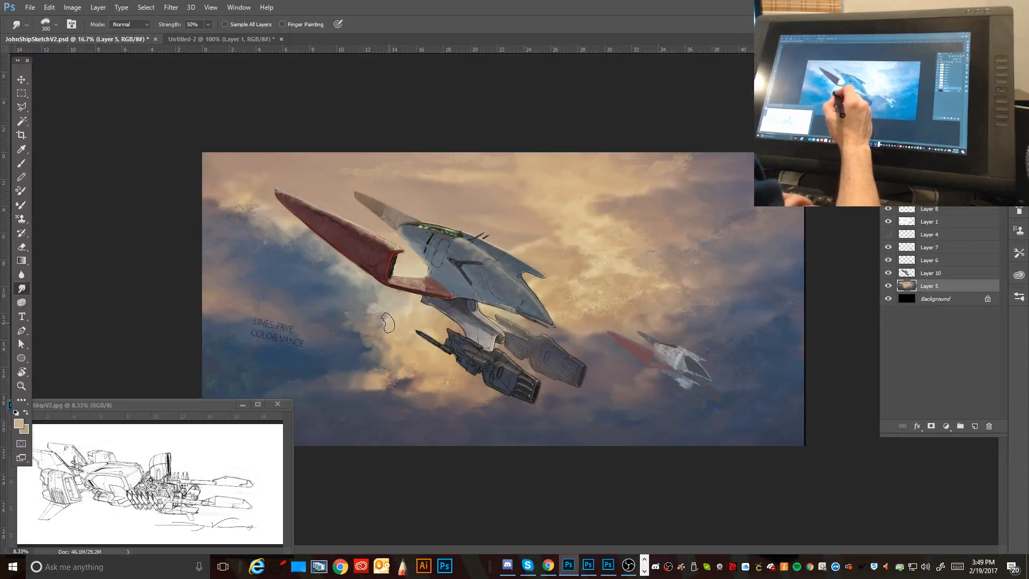
mouse_move(381, 325)
mouse_down()
mouse_move(371, 324)
mouse_move(389, 321)
mouse_move(381, 341)
mouse_up()
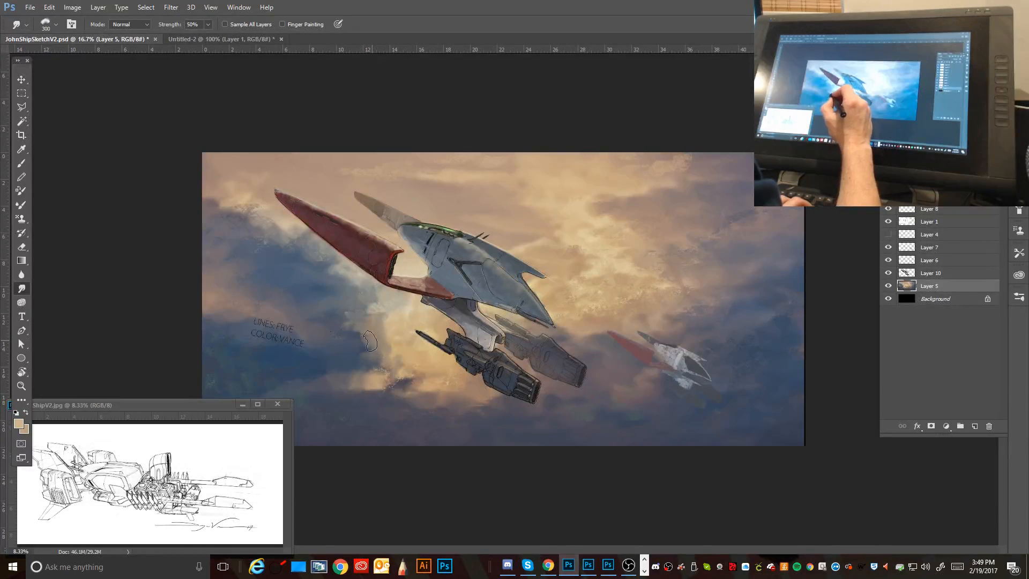
Step: Blend the boundary between the dark and bright clouds below the red wing with the Smudge tool at 125 px and 175 px
key(bracketleft)
key(bracketleft)
key(bracketleft)
key(bracketleft)
key(bracketleft)
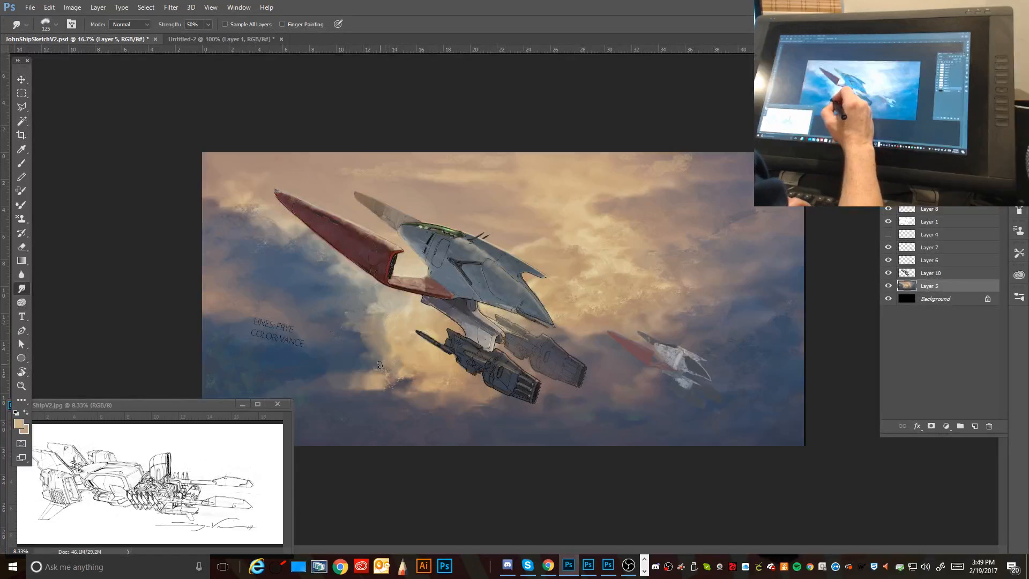
key(bracketright)
key(bracketright)
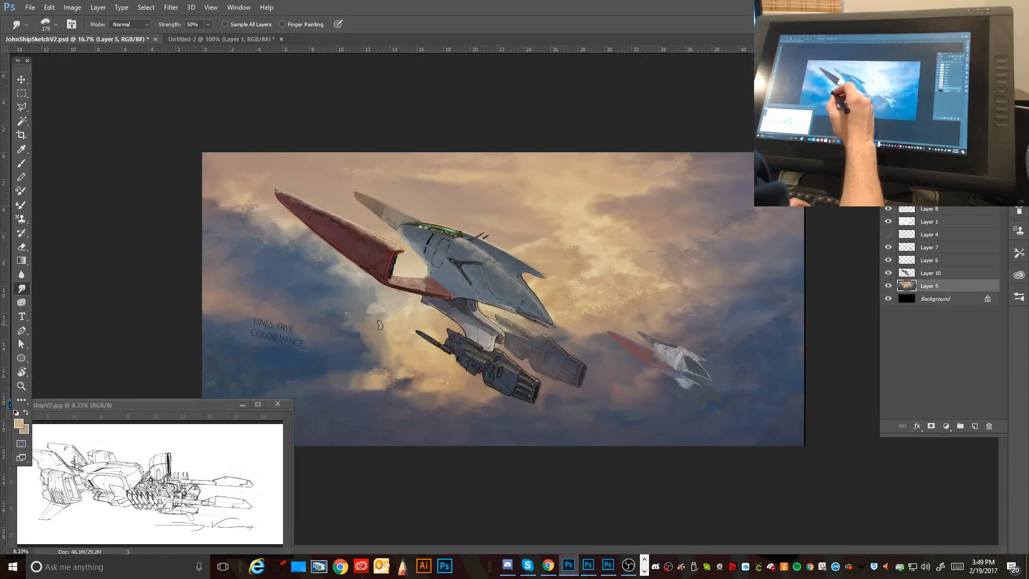
Step: Soften the bright cloud beside the engine's gun barrel with broad 300 px smudges and finer ones at 175 px and 150 px
key(bracketright)
key(bracketright)
key(bracketright)
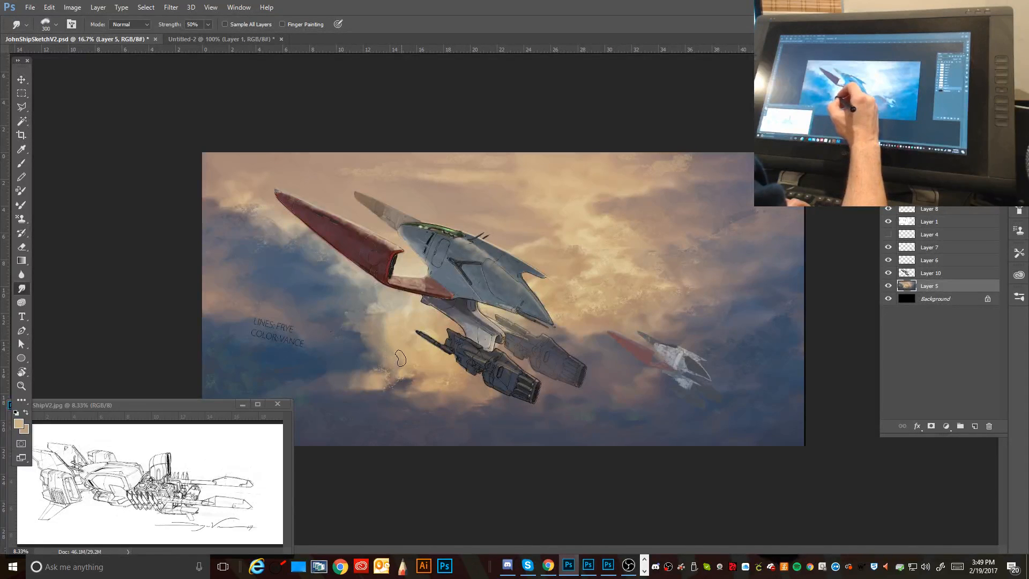
key(bracketleft)
key(bracketleft)
key(bracketleft)
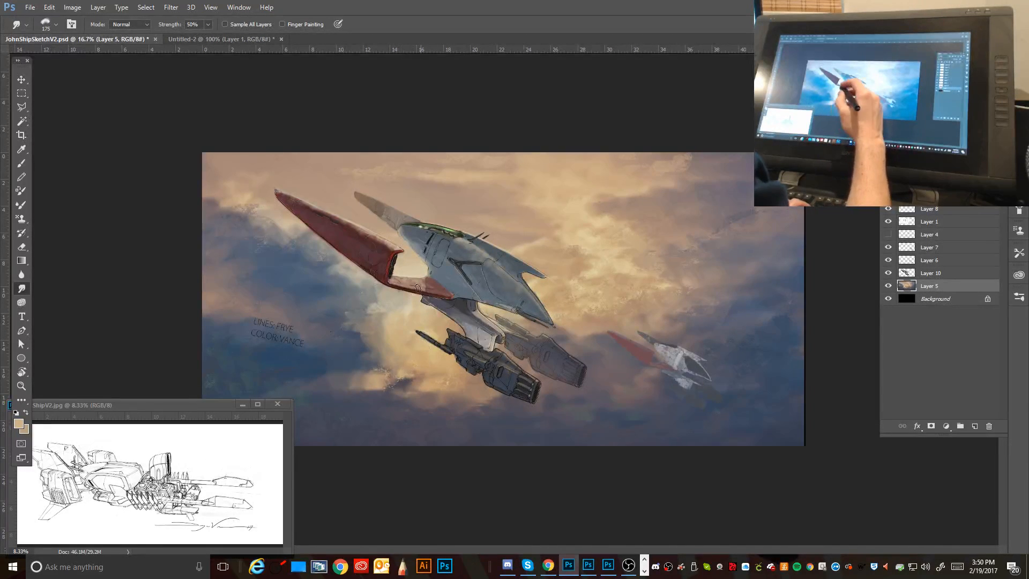
key(bracketleft)
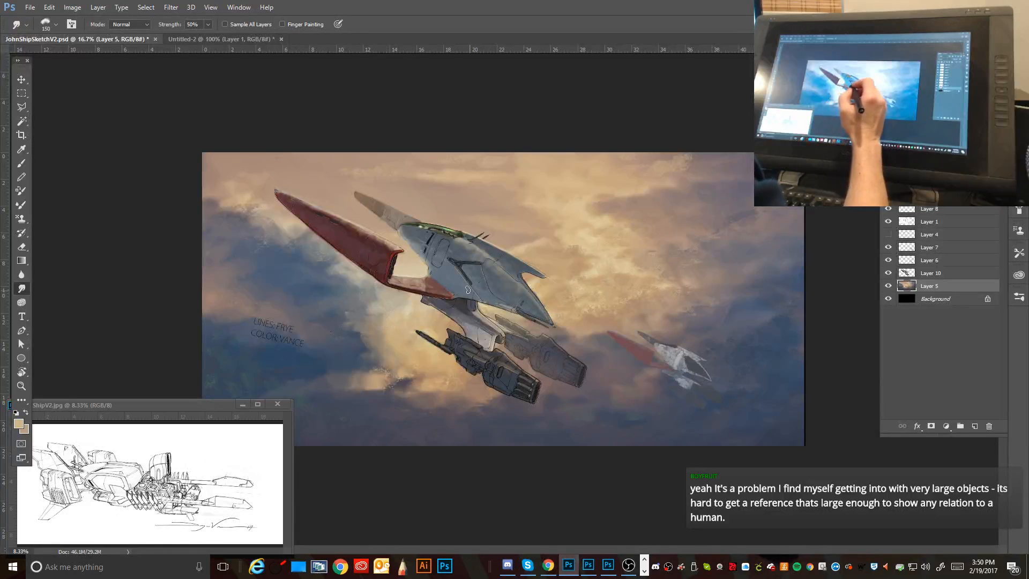
key(alt)
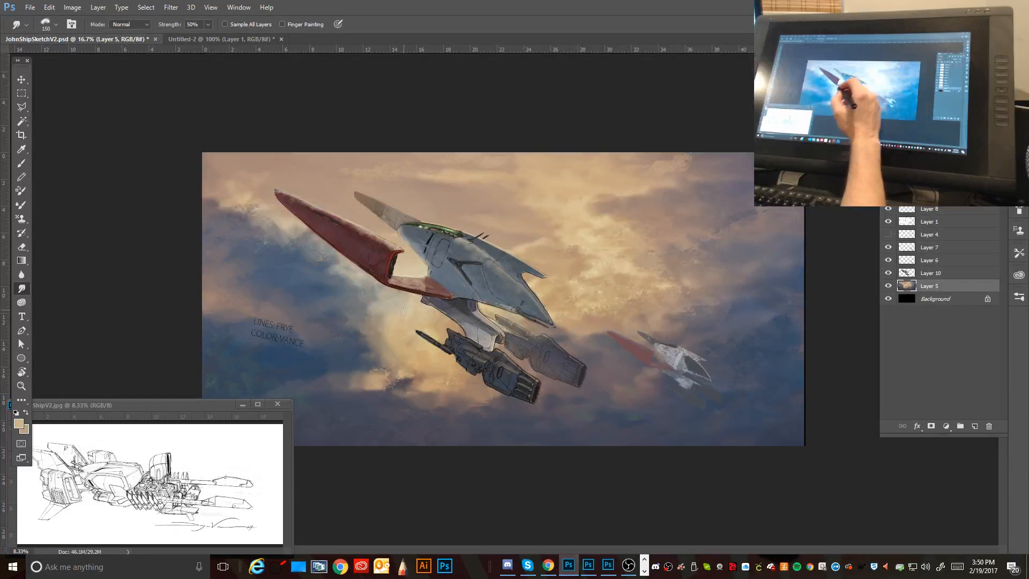
key(alt)
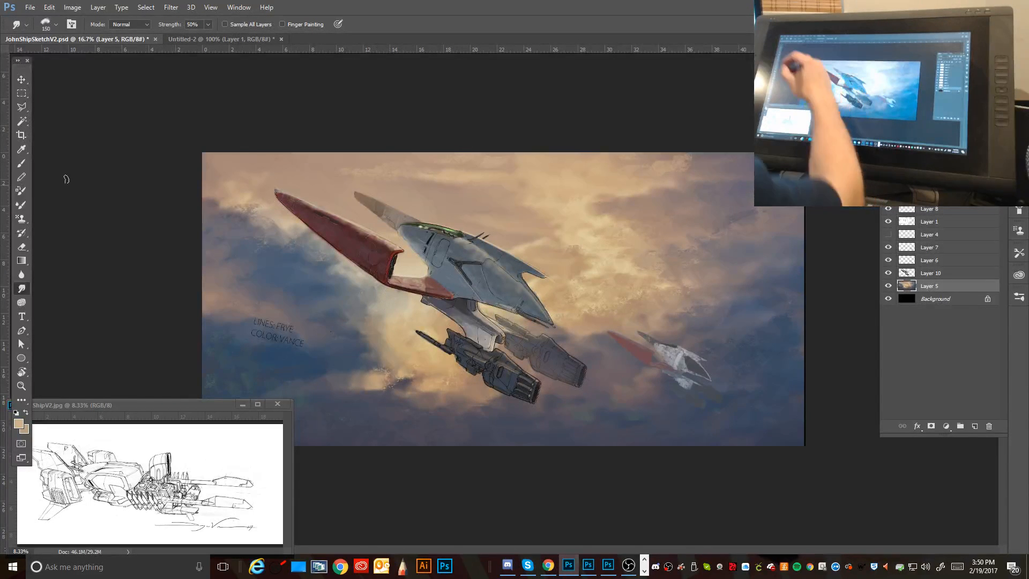
Step: Sample grey from the cloud below the red wing, touch up that area with a larger brush, and return to the Smudge tool
click(22, 163)
key(alt)
alt+click(379, 296)
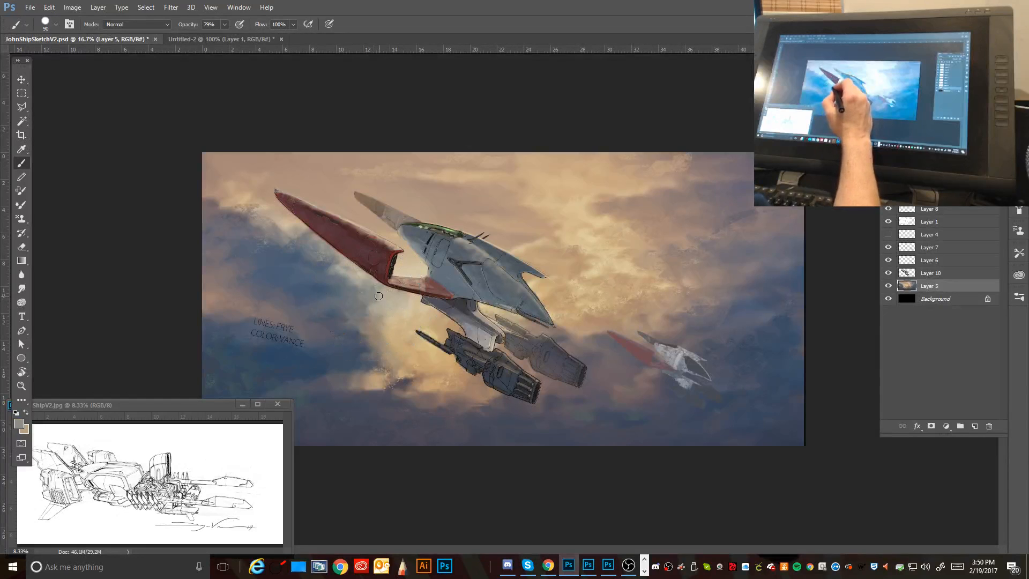
key(bracketright)
key(bracketright)
key(bracketright)
key(bracketright)
key(bracketright)
key(bracketright)
key(bracketleft)
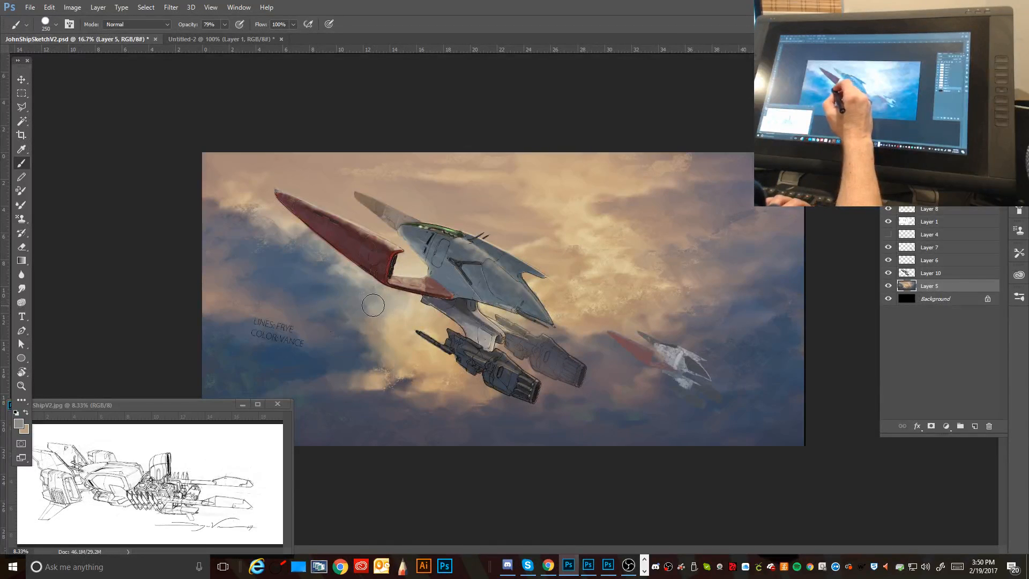
click(22, 290)
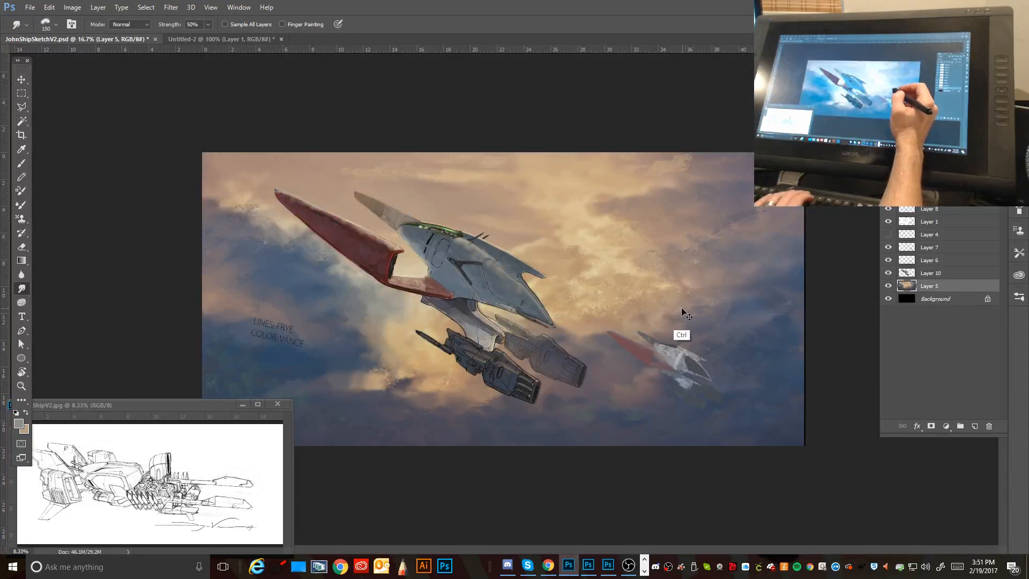
Step: Examine the overall composition of the painting at thumbnail size, and return to the 16.7% view
key(ctrl+minus)
key(ctrl+minus)
key(ctrl+minus)
key(ctrl+minus)
key(ctrl+minus)
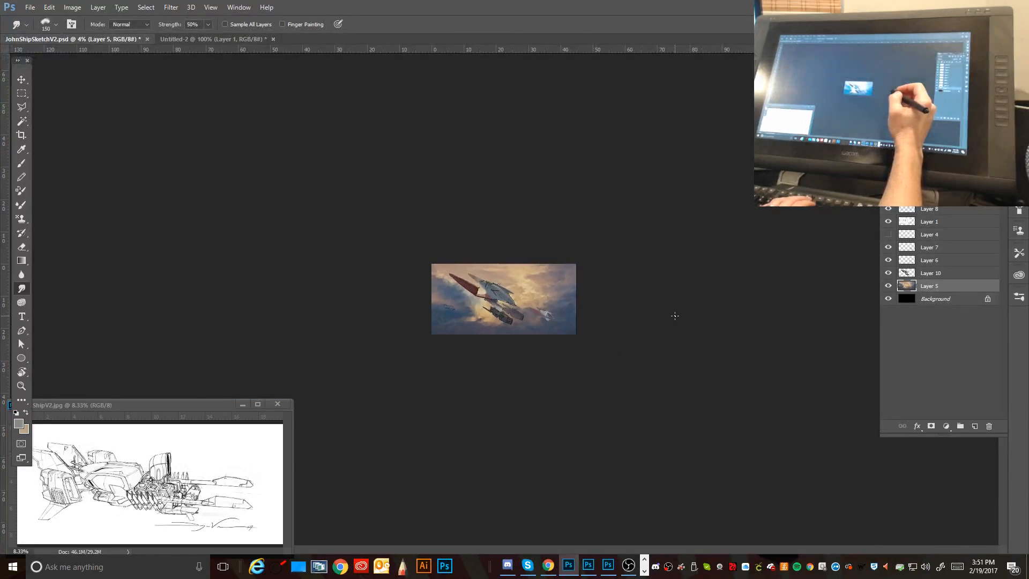
key(ctrl+minus)
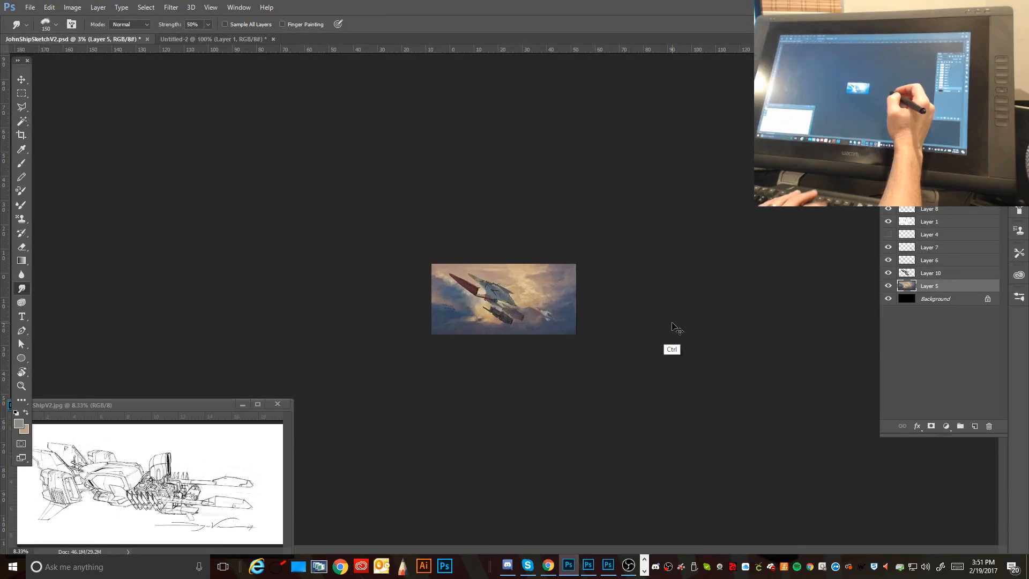
key(ctrl+plus)
key(ctrl+plus)
key(ctrl+plus)
key(ctrl+plus)
key(ctrl+plus)
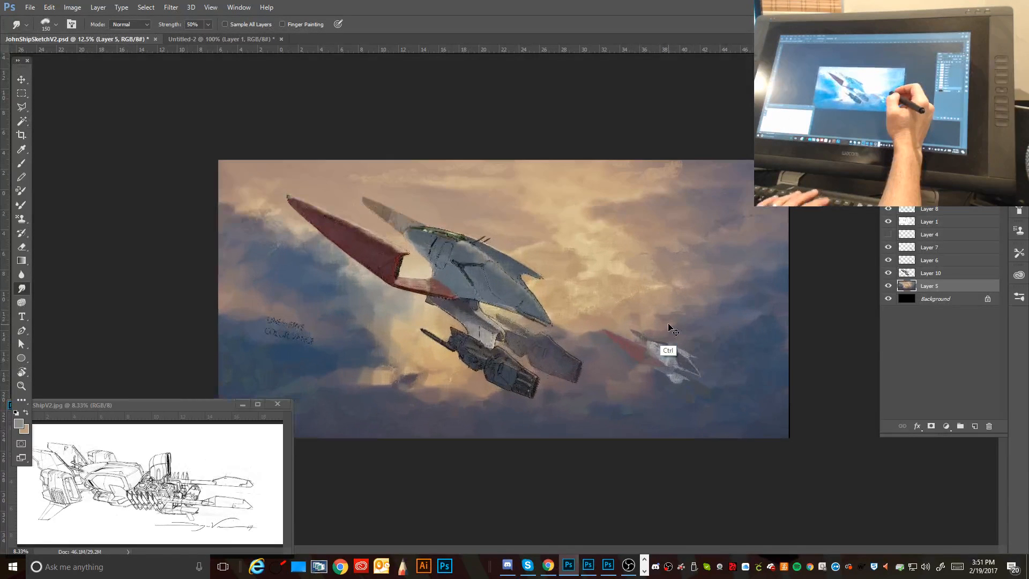
key(ctrl+plus)
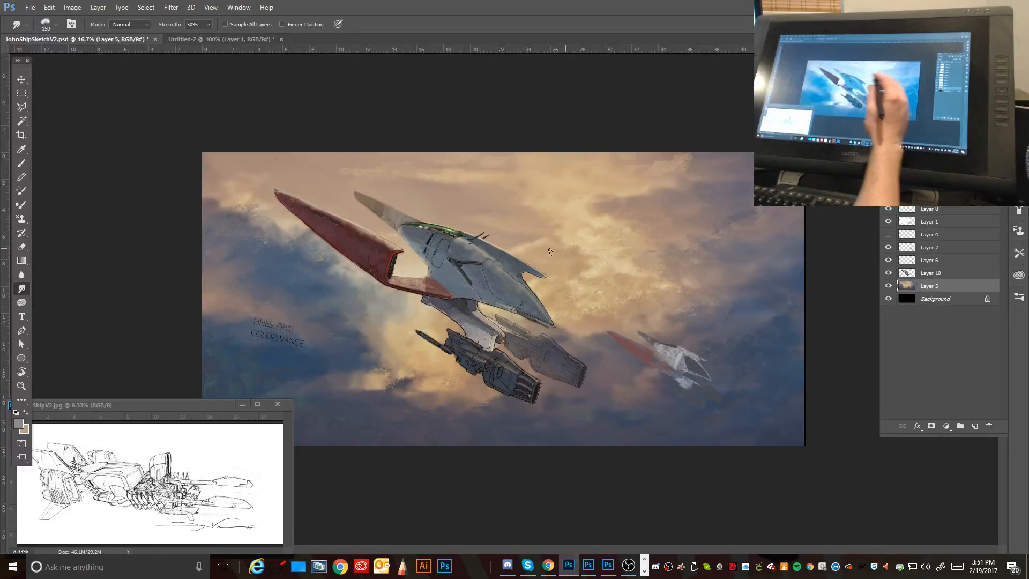
Step: Set up a 200 px soft round brush with 0% hardness and make Layer 12 active
click(21, 163)
click(53, 24)
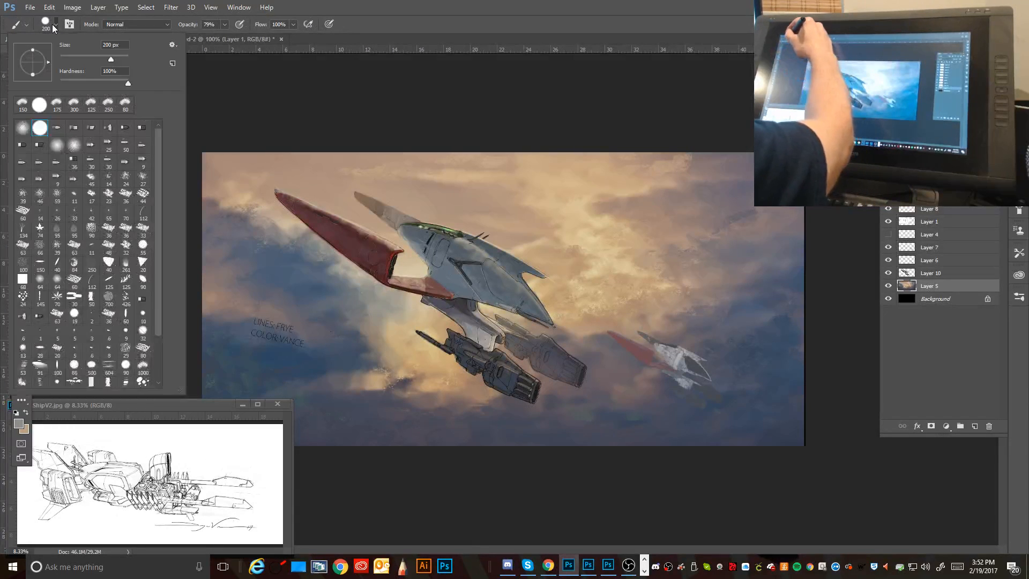
click(24, 130)
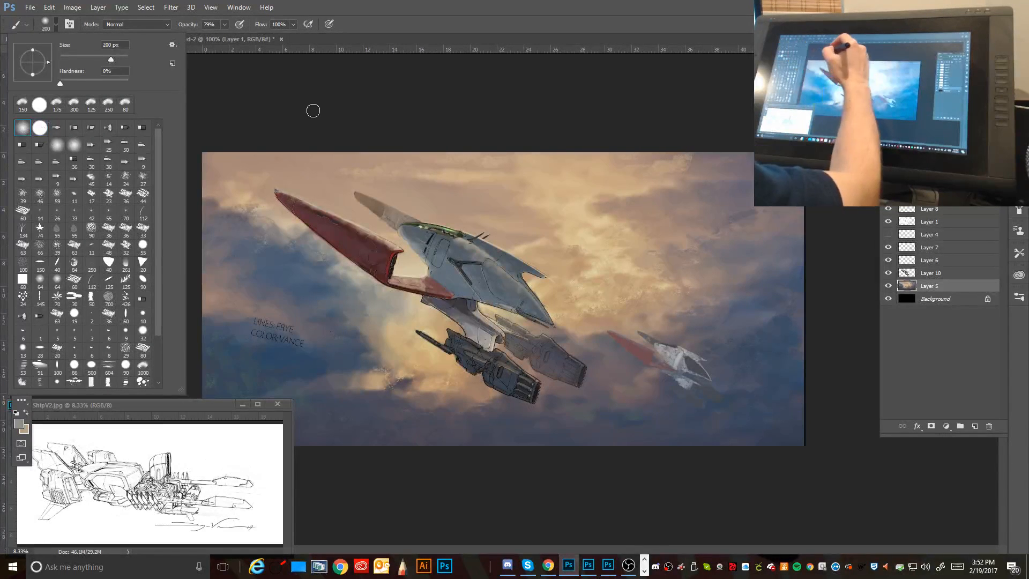
click(313, 110)
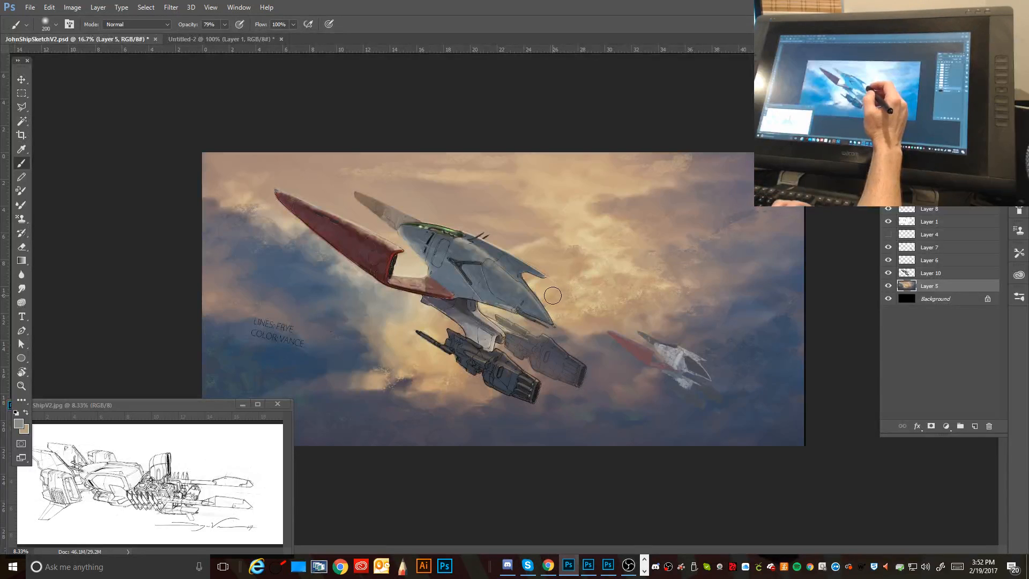
key(bracketright)
key(bracketright)
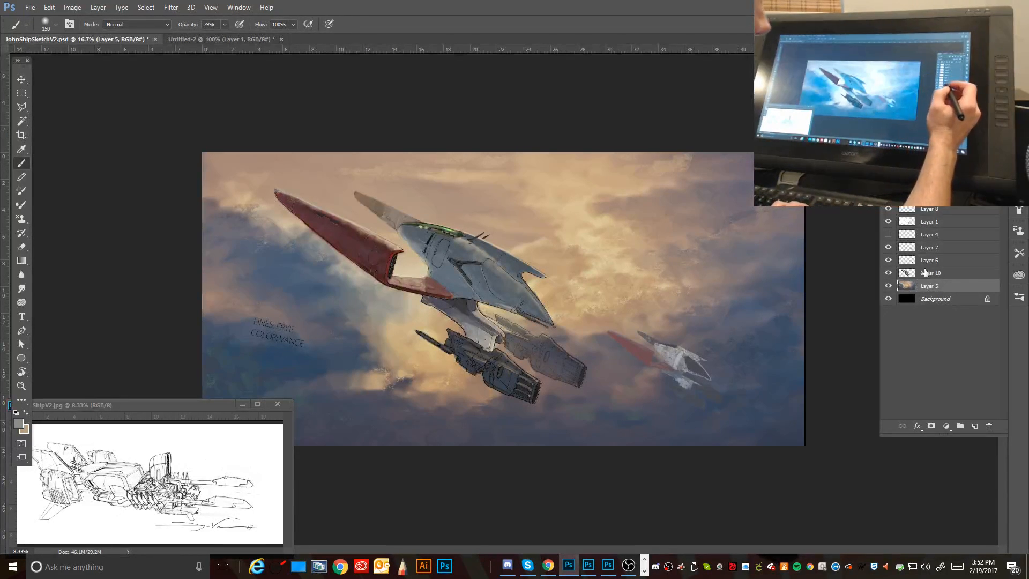
click(942, 182)
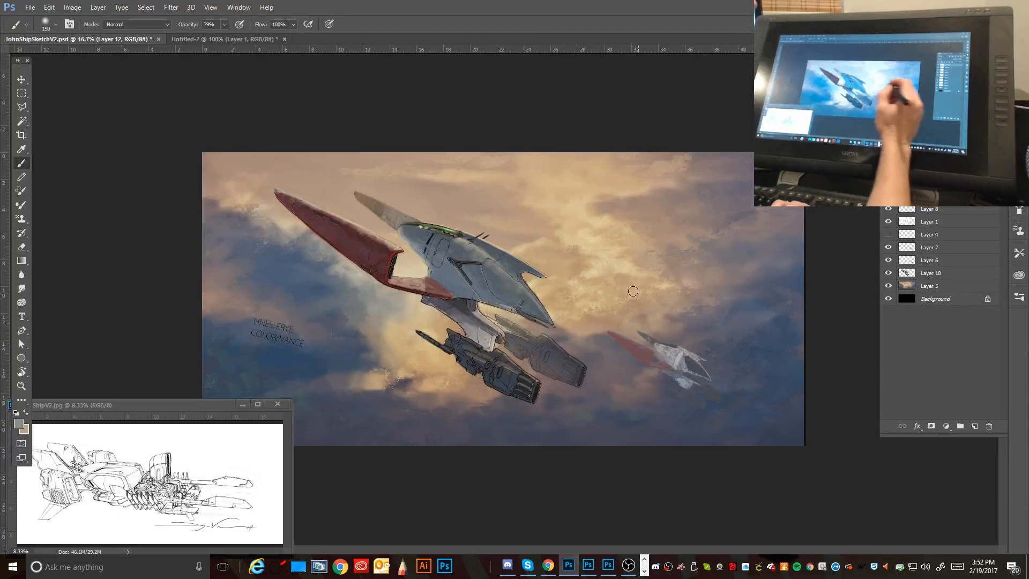
key(bracketright)
key(bracketright)
key(bracketright)
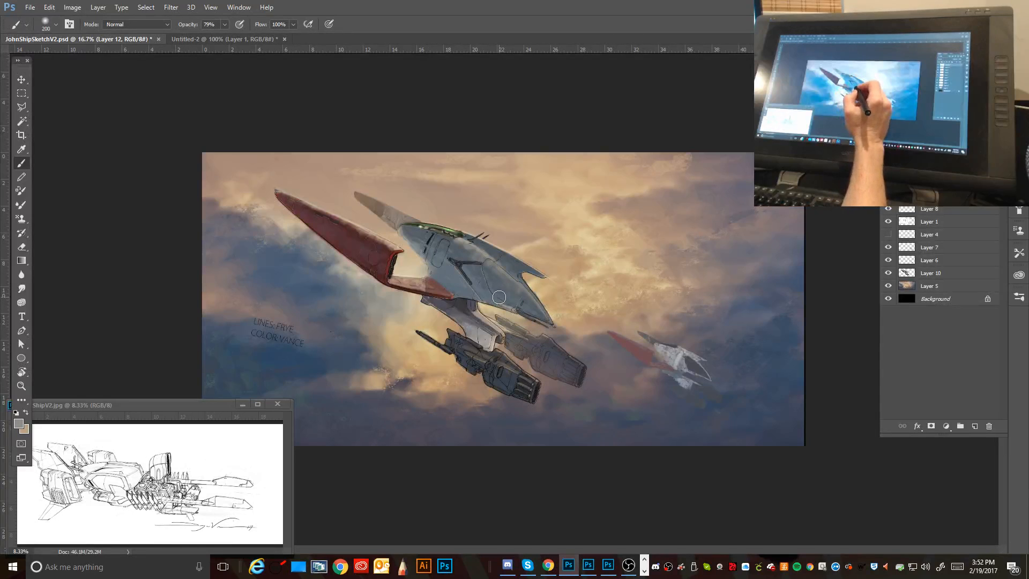
Step: Sample the pale sky colour between the red wing and the hull, and brush a soft 300 px glow over the adjoining hull edge
key(ctrl+alt)
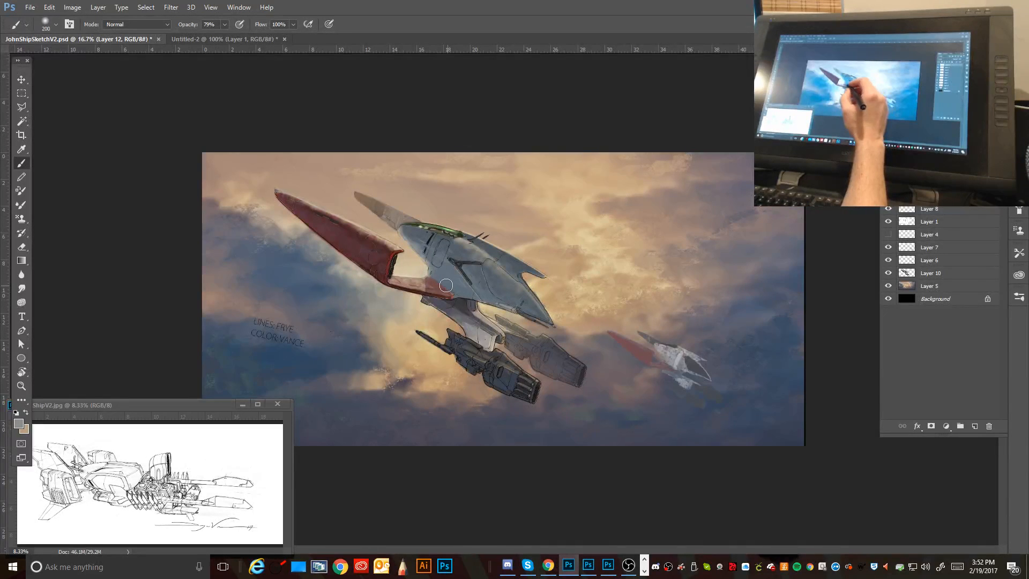
alt+click(422, 265)
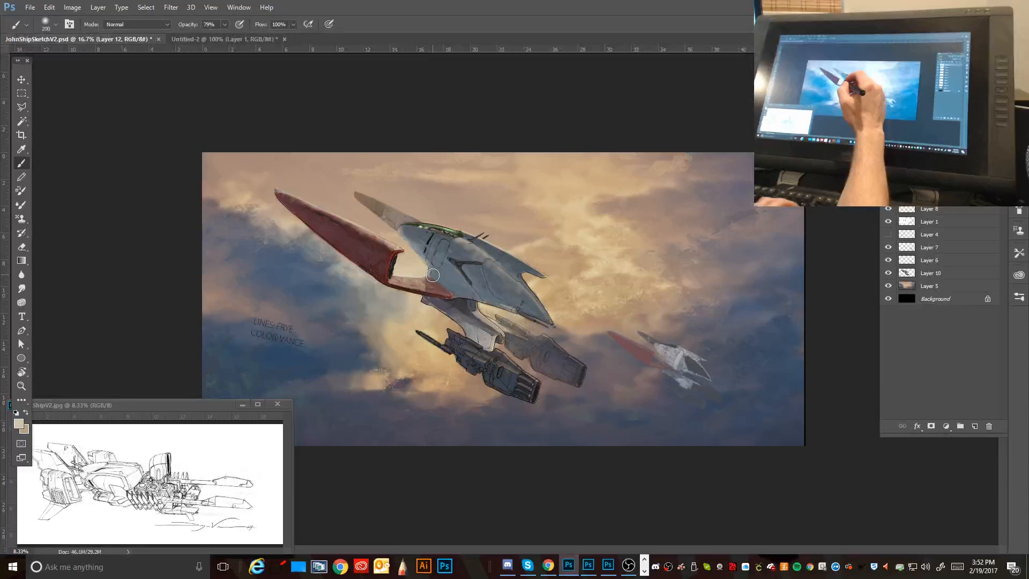
key(bracketright)
key(bracketright)
key(bracketright)
key(bracketright)
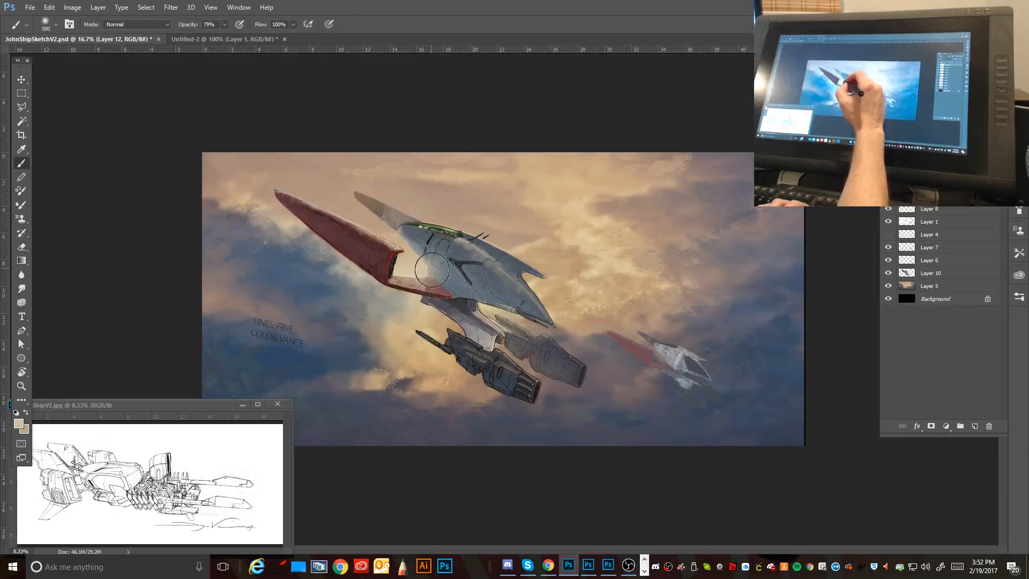
key(bracketleft)
key(bracketleft)
key(bracketleft)
key(bracketright)
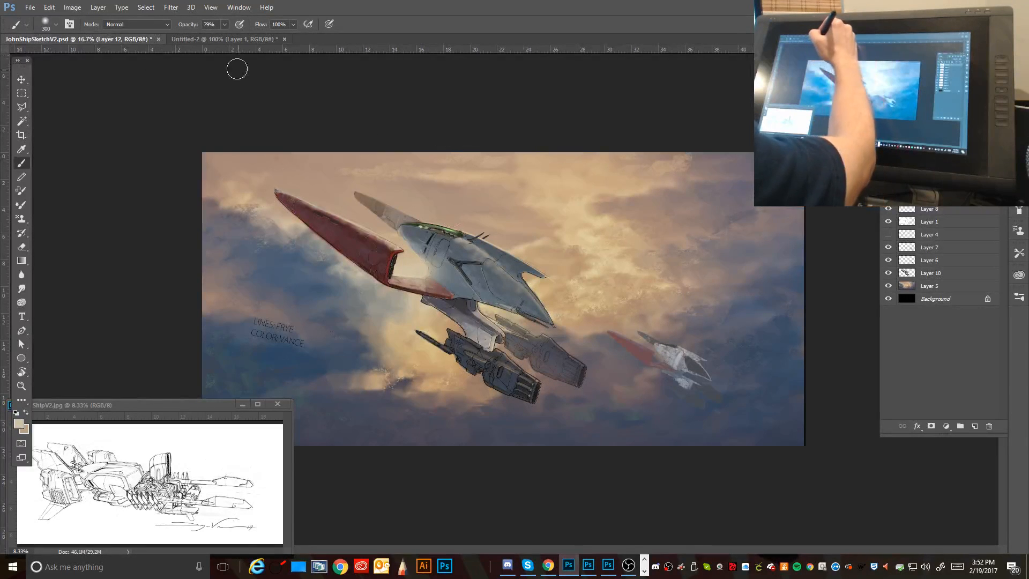
Step: Set the brush mode to Color Dodge and paint a bright 400 px glow in the gap between the red wing and the hull
click(167, 24)
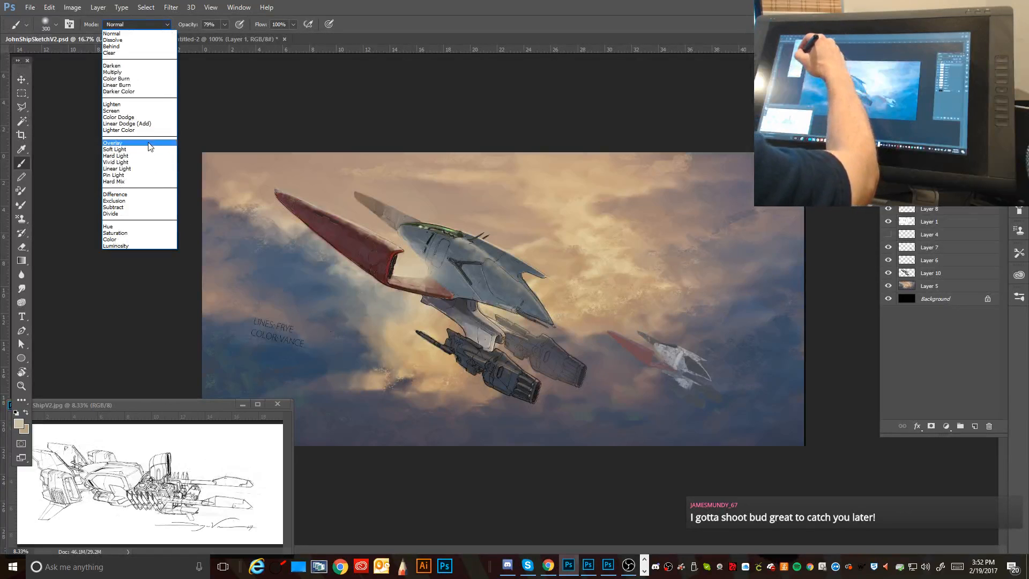
click(116, 117)
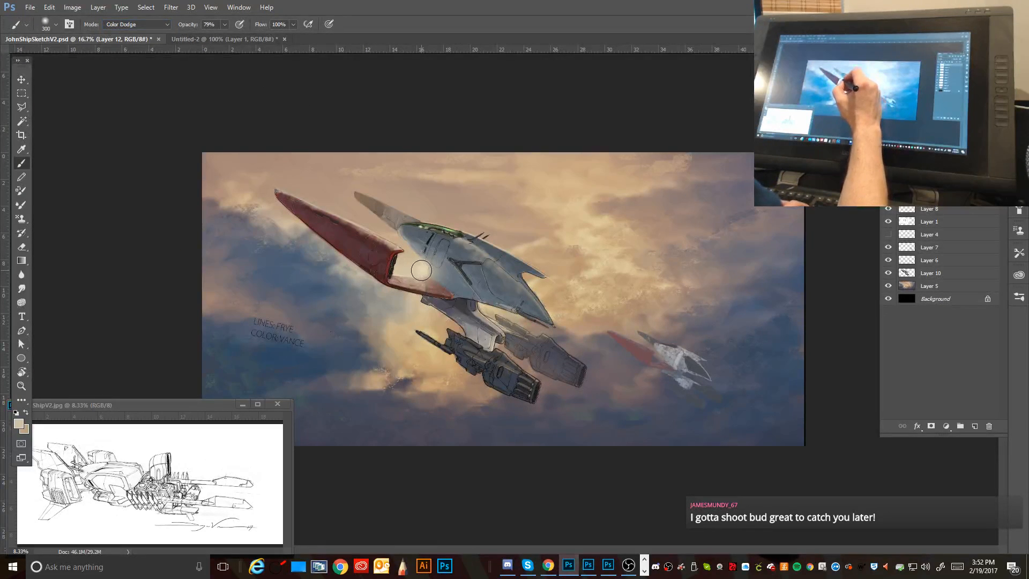
key(bracketleft)
key(bracketright)
key(bracketright)
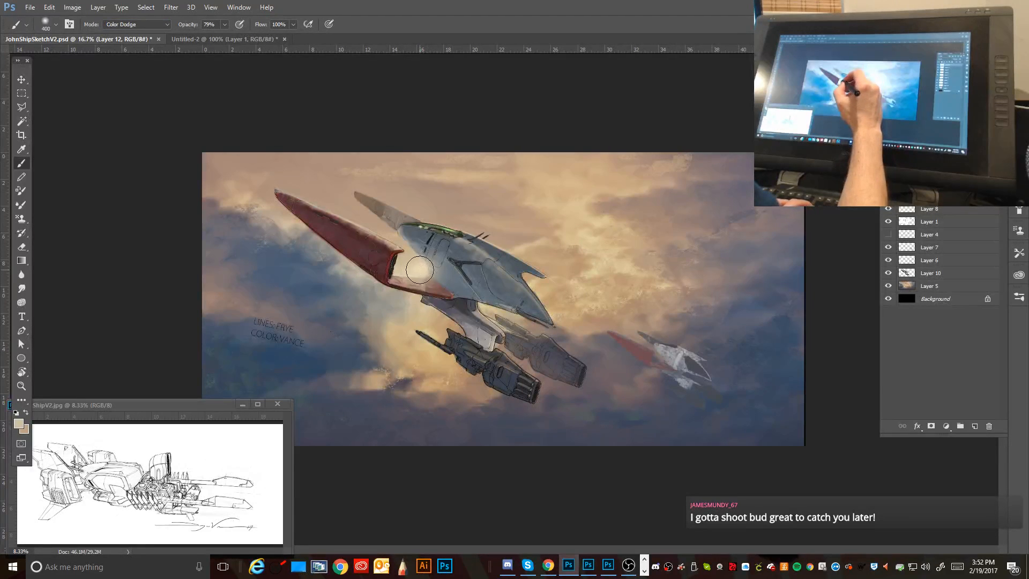
Step: Work on fine Color Dodge highlights around the glowing gap at 30 px, undo a stroke, and refine them at 15 px
key(bracketleft)
key(bracketleft)
key(bracketleft)
key(bracketleft)
key(bracketleft)
key(bracketleft)
key(bracketleft)
key(bracketleft)
key(bracketleft)
key(bracketleft)
key(bracketleft)
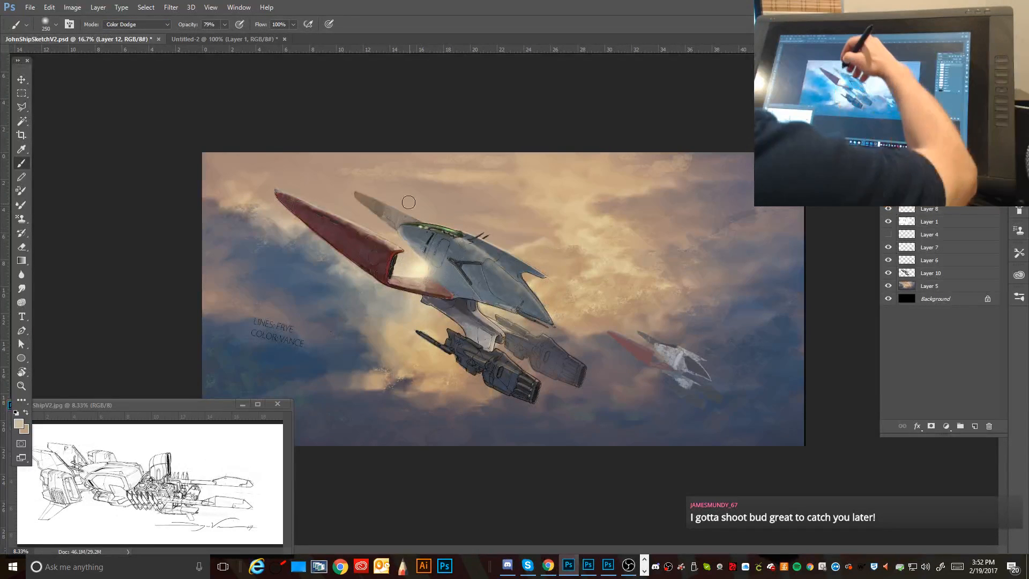
key(bracketleft)
key(bracketleft)
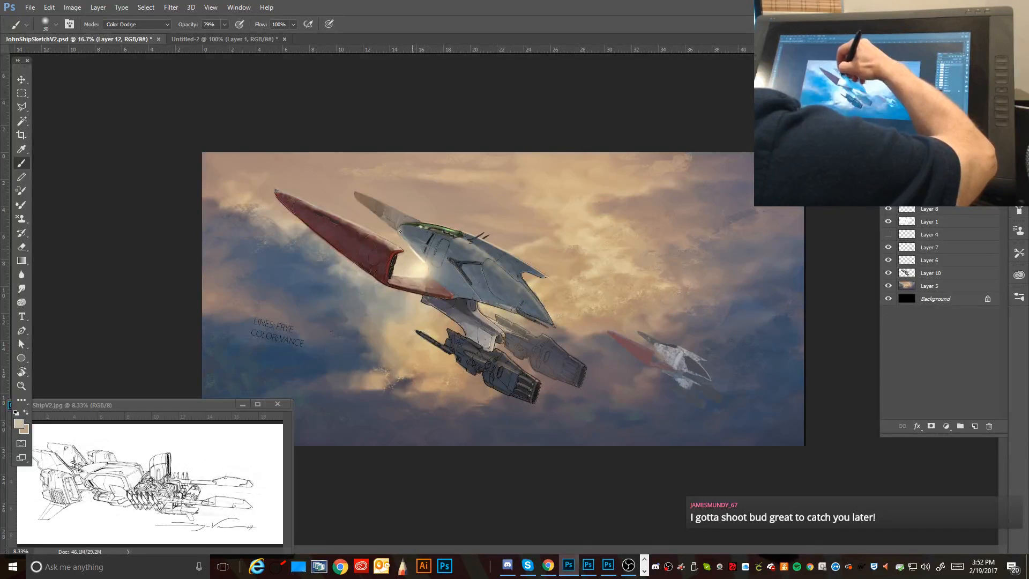
key(ctrl+alt+z)
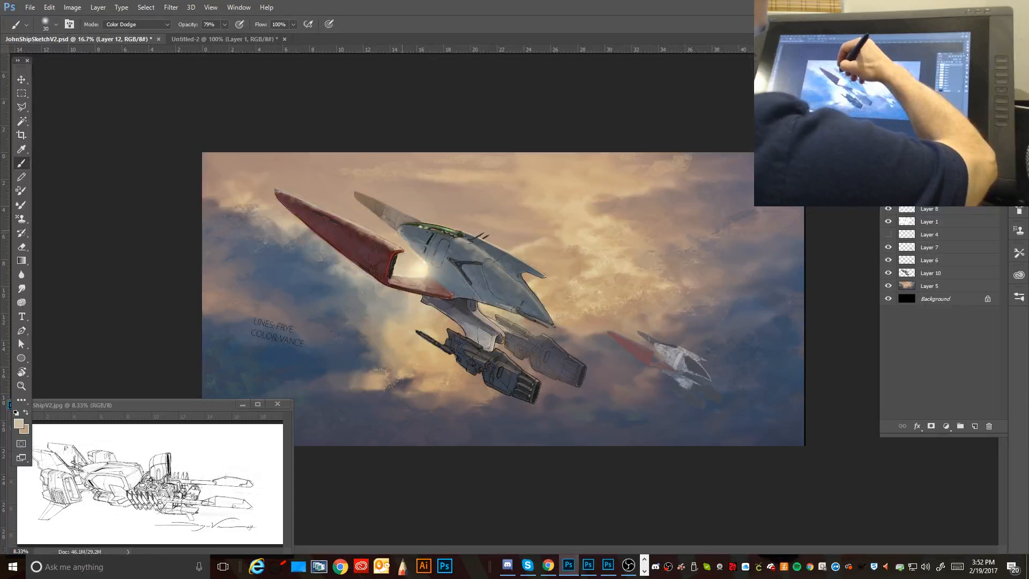
key(bracketleft)
key(bracketleft)
key(bracketleft)
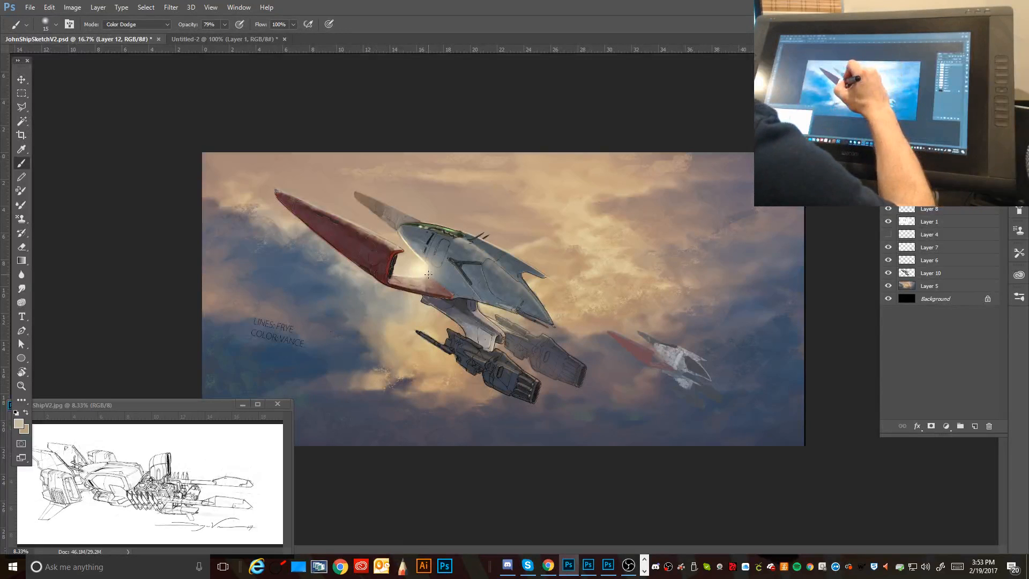
Step: Sample beige from the clouds above the hull and strengthen the glow beside the hull with a 125 px Color Dodge brush
alt+click(508, 234)
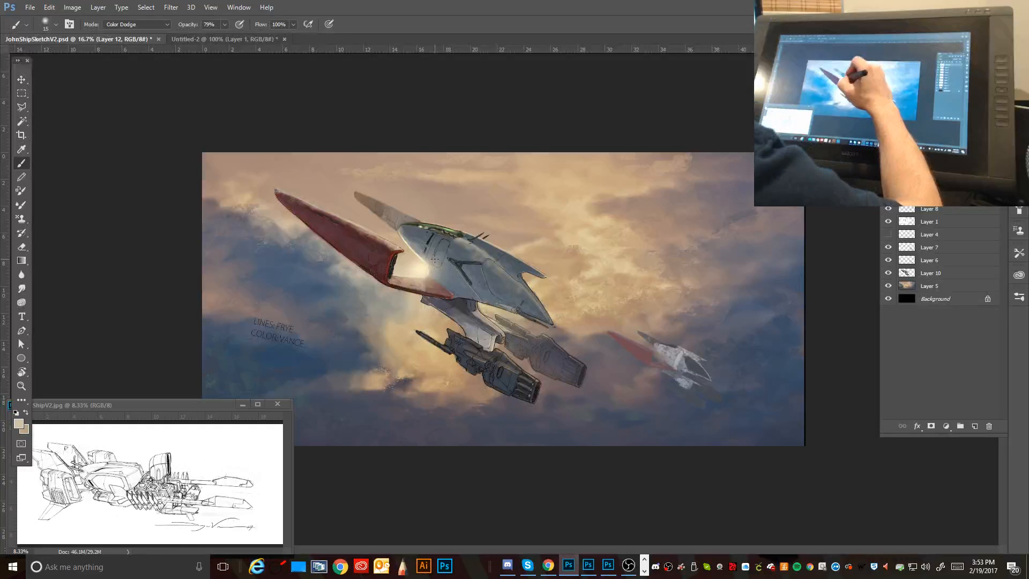
key(bracketright)
key(bracketright)
key(bracketright)
key(bracketright)
key(bracketright)
key(bracketright)
key(bracketright)
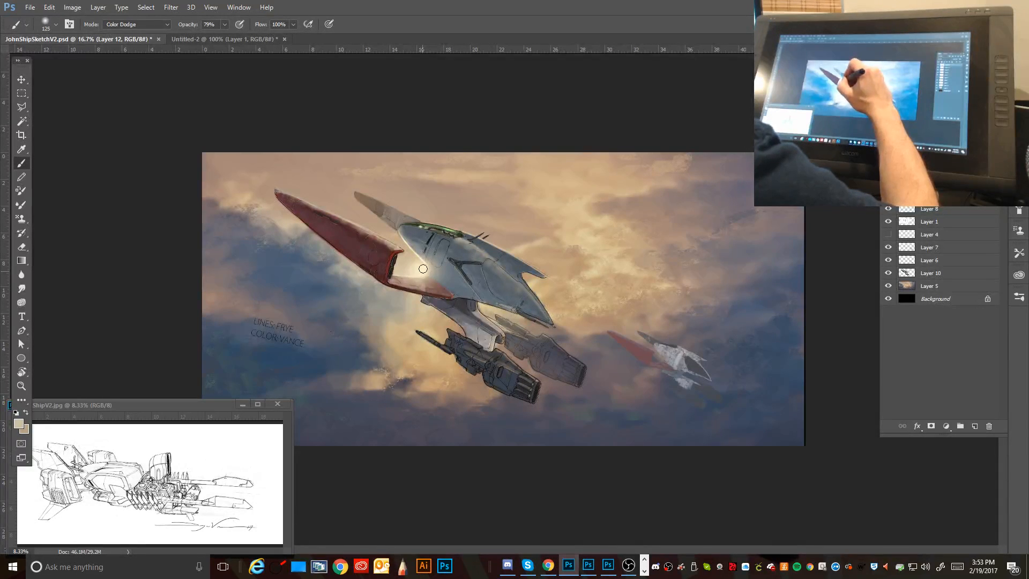
Step: Add thin Color Dodge highlights to the hull and the red wing's inner edge using 35 px, 15 px and 25 px brushes
key(bracketleft)
key(bracketleft)
key(bracketleft)
key(bracketleft)
key(bracketleft)
key(bracketleft)
key(bracketleft)
key(bracketleft)
key(bracketleft)
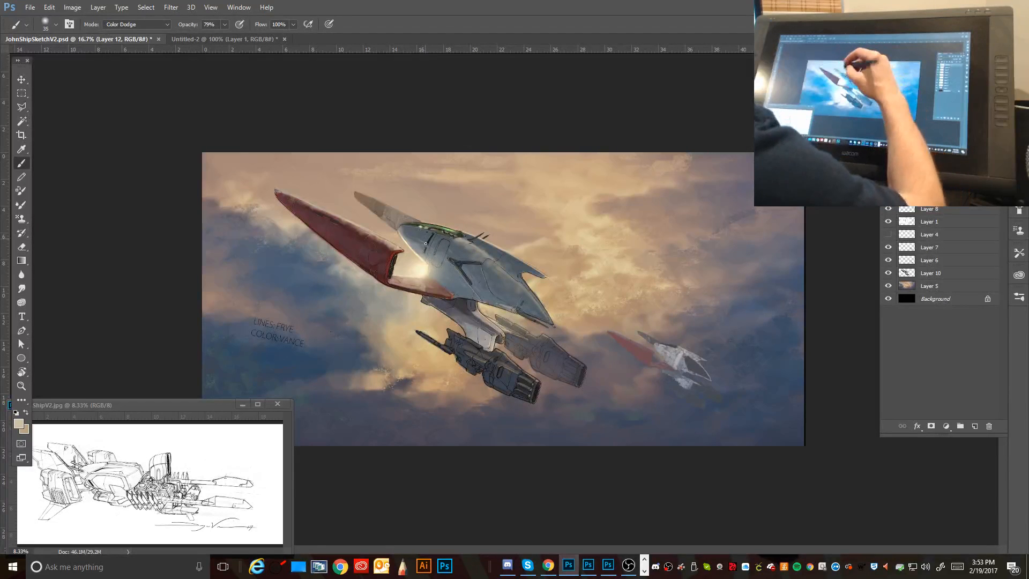
key(bracketleft)
key(bracketleft)
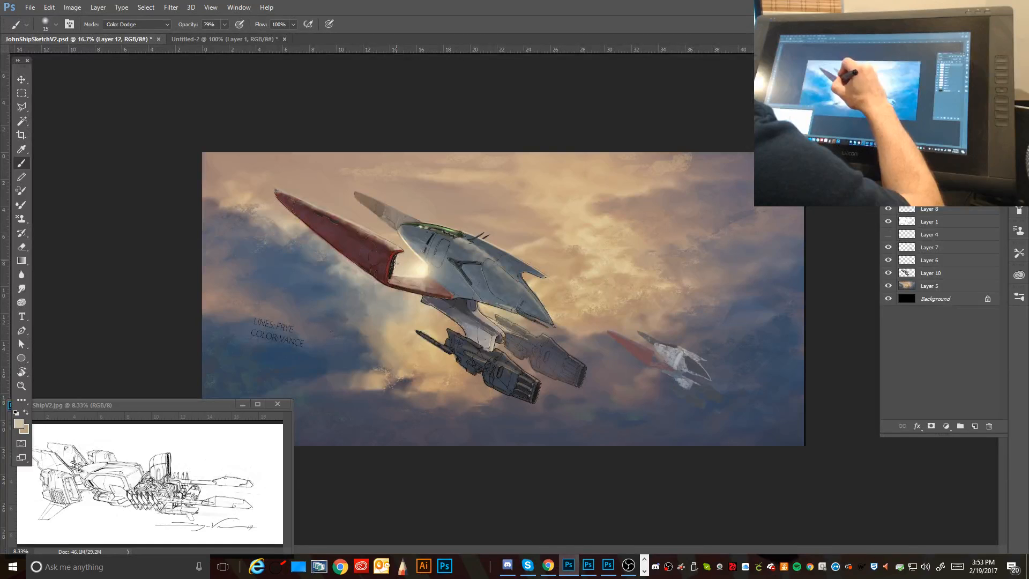
key(bracketright)
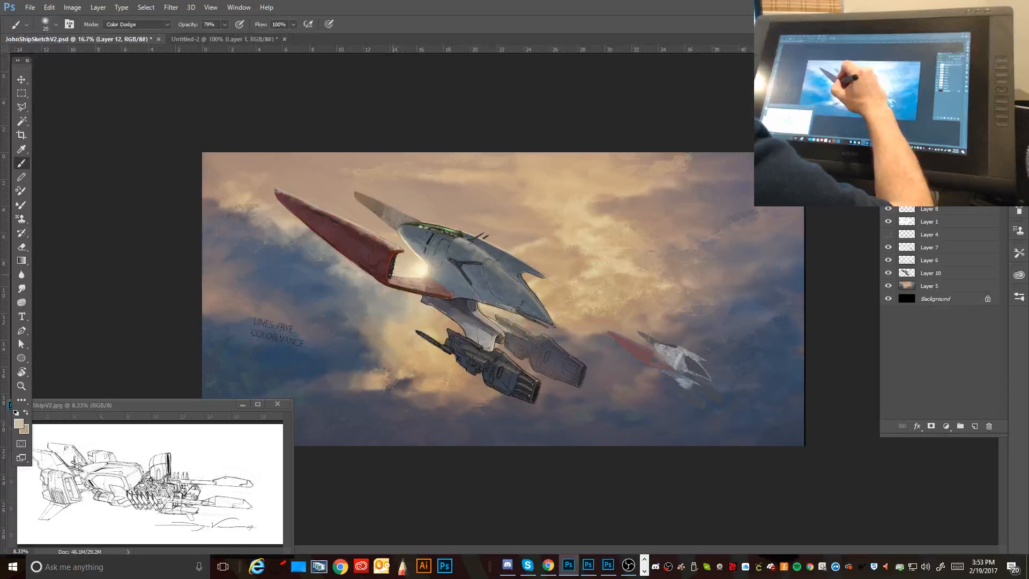
Step: Brush a soft 90 px Color Dodge glow onto the red wing's lower arm beside the bright gap
key(bracketright)
key(bracketright)
key(bracketright)
key(bracketright)
key(bracketright)
key(bracketright)
key(bracketright)
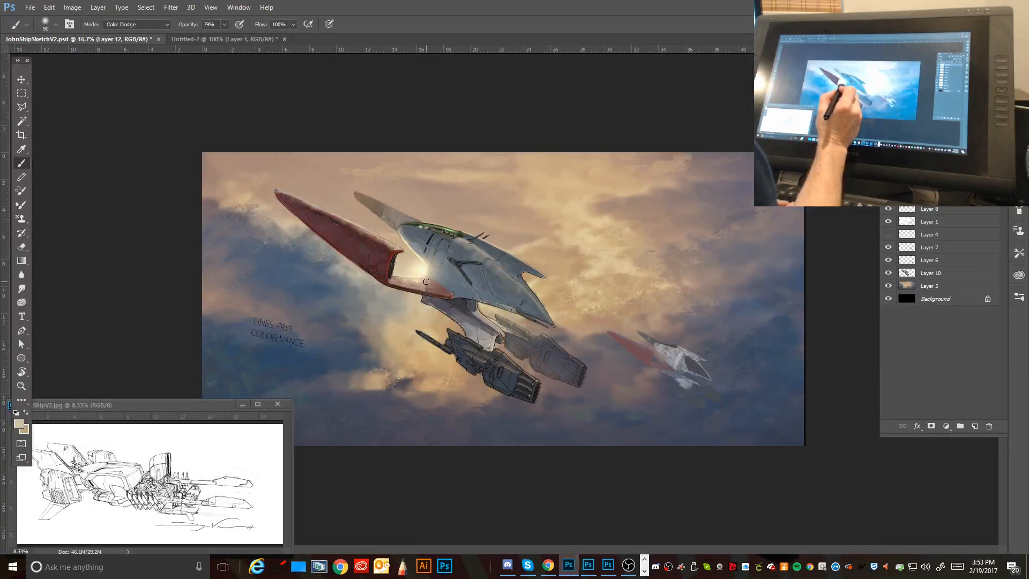
Step: Refine the highlights on the red wing's lower arm with smaller Color Dodge brushes at 35 px and 20 px
key(bracketleft)
key(bracketleft)
key(bracketleft)
key(bracketleft)
key(bracketleft)
key(bracketleft)
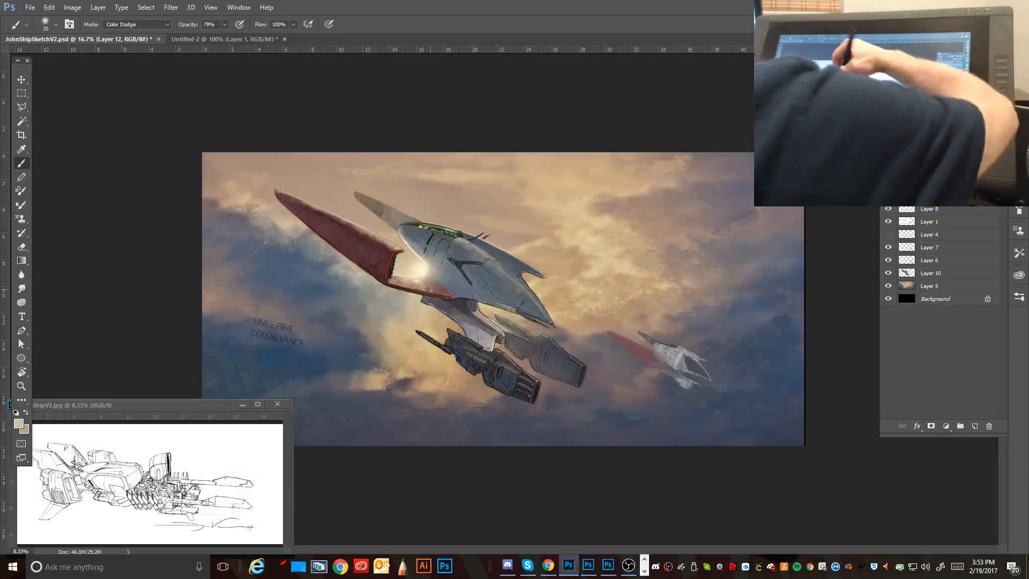
key(bracketleft)
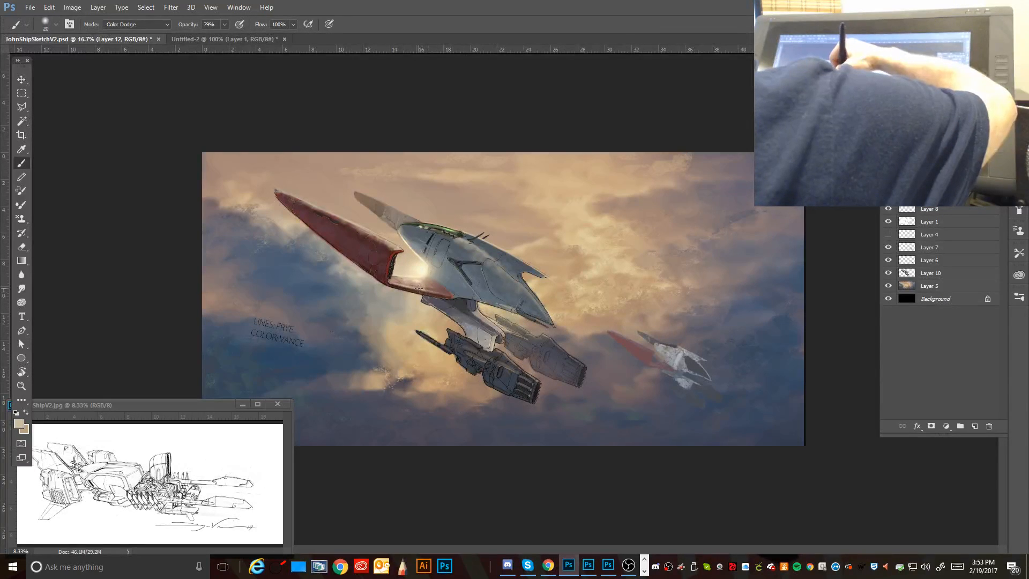
key(ctrl+alt)
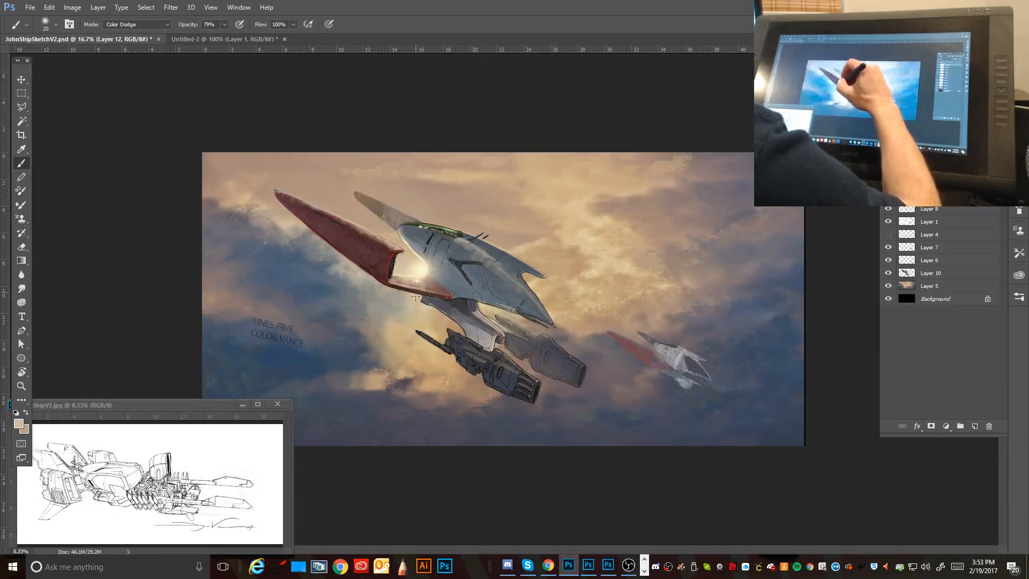
Step: Select the upper surface of the red wing's lower arm with the Polygonal Lasso, brighten it using a 300 px Color Dodge brush, and deselect
key(l)
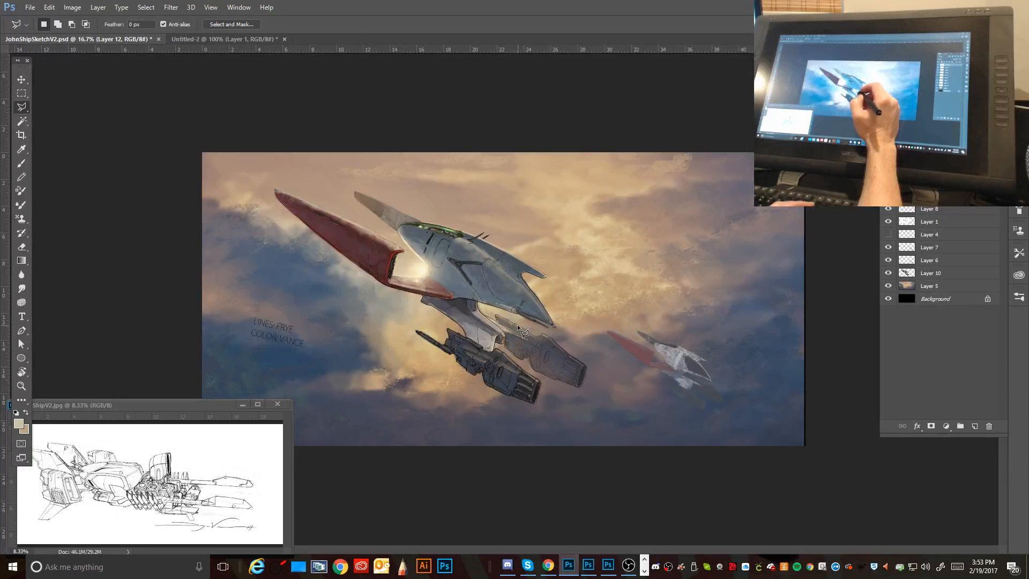
key(ctrl+plus)
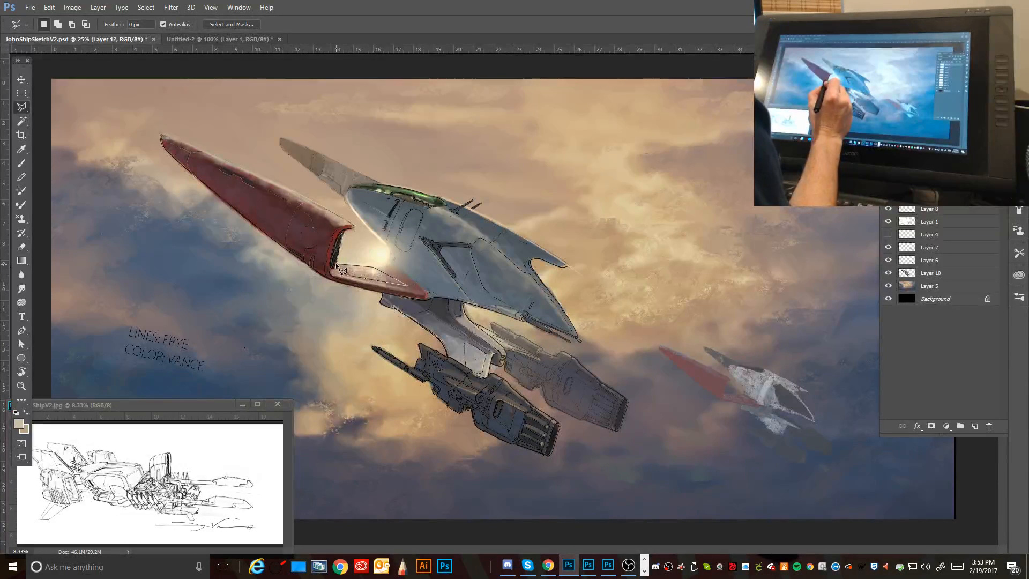
click(341, 276)
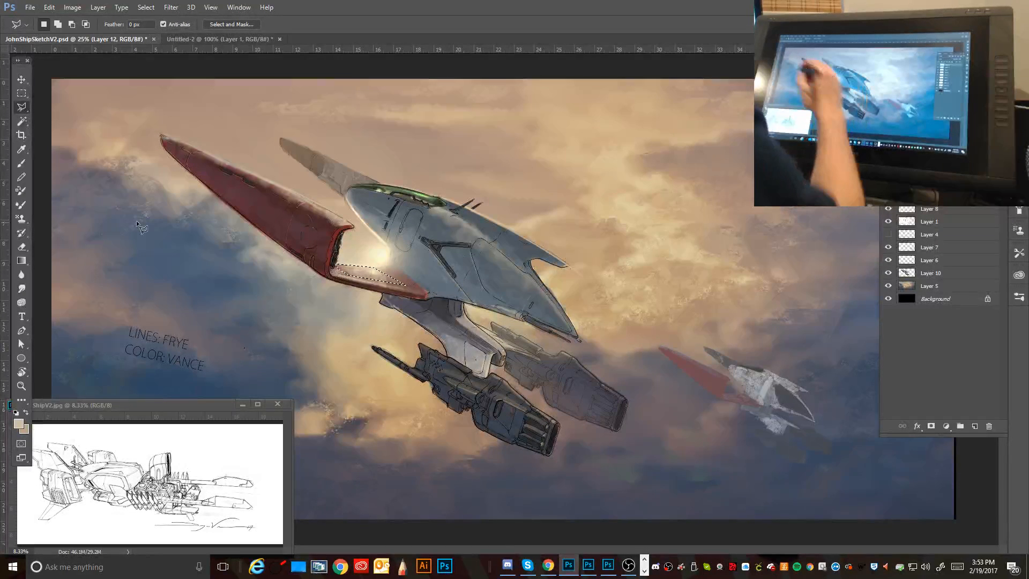
key(b)
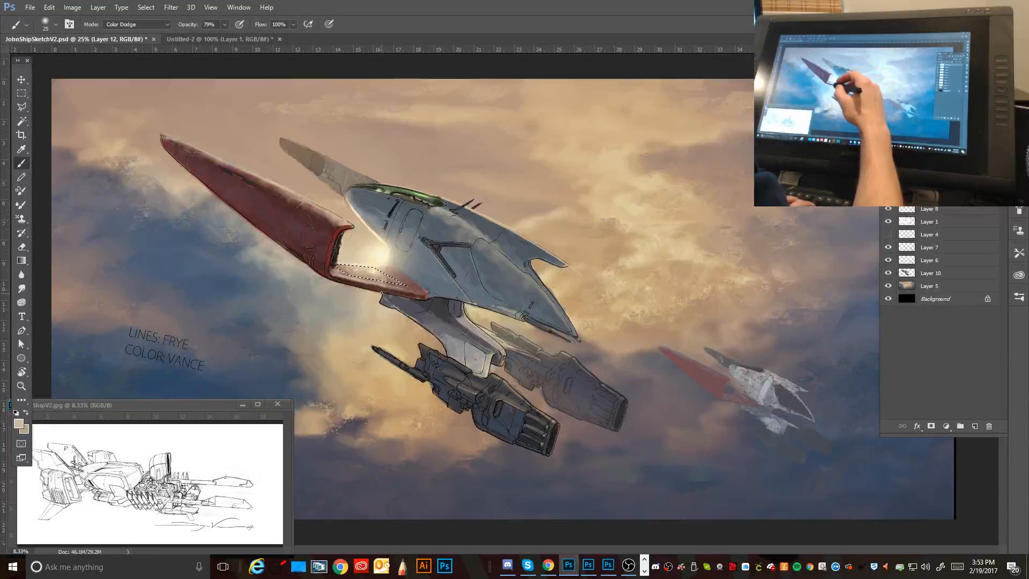
key(bracketright)
key(bracketright)
key(bracketright)
key(bracketright)
key(bracketright)
key(bracketright)
key(bracketright)
key(bracketright)
key(bracketright)
key(bracketright)
key(bracketright)
key(bracketright)
key(bracketright)
key(bracketright)
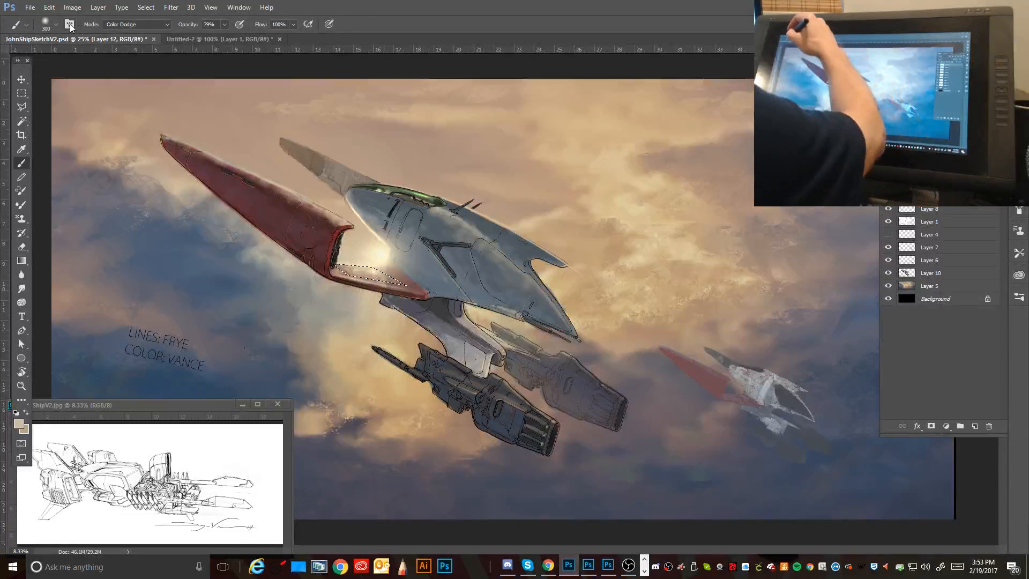
mouse_move(368, 284)
mouse_down()
mouse_move(378, 278)
mouse_move(405, 293)
mouse_move(393, 288)
mouse_up()
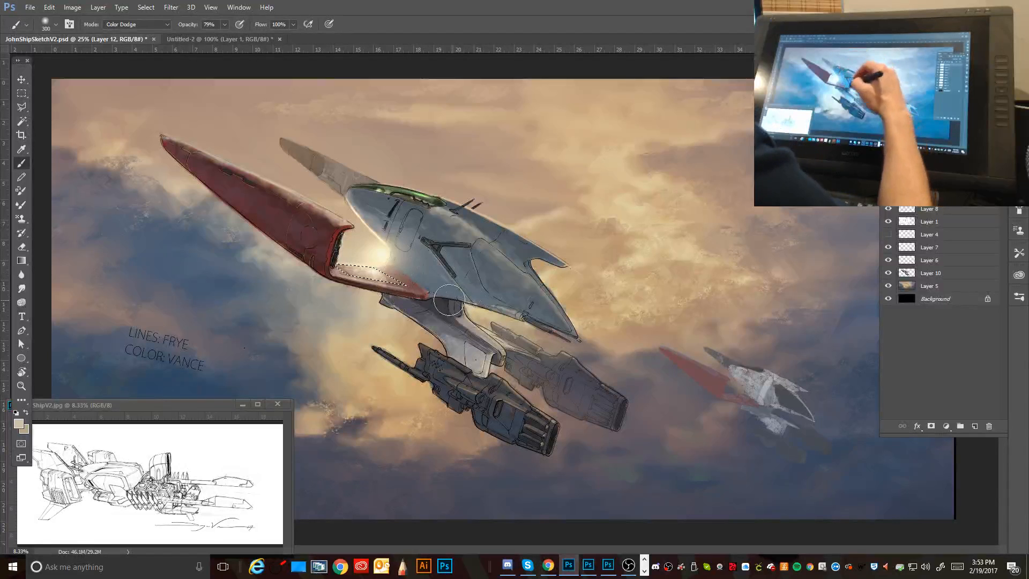
key(ctrl+d)
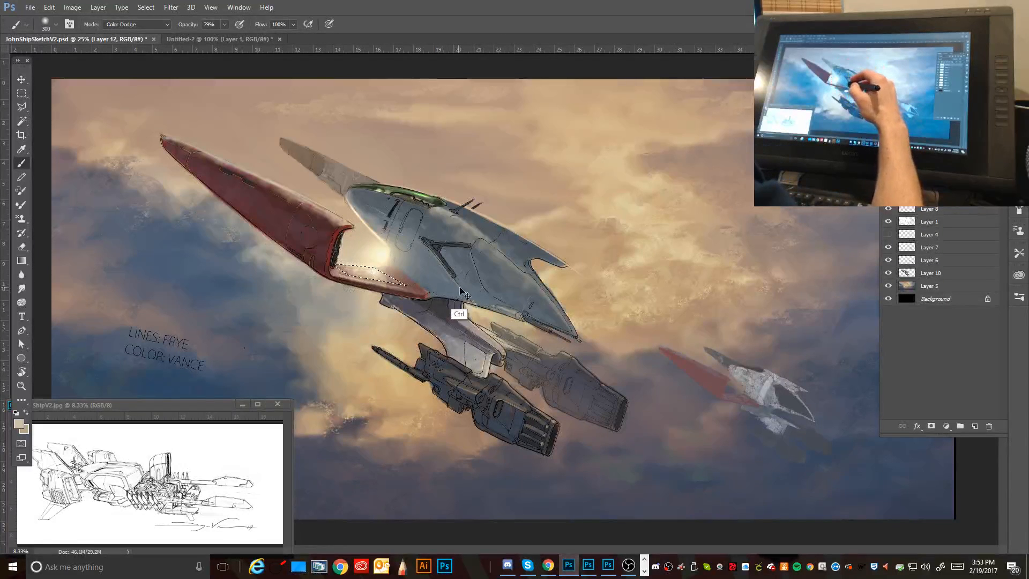
Step: Brush subtle Color Dodge light over the engines and hull, reducing the brush from 300 px to 80 px and 20 px
drag(540, 407, 533, 405)
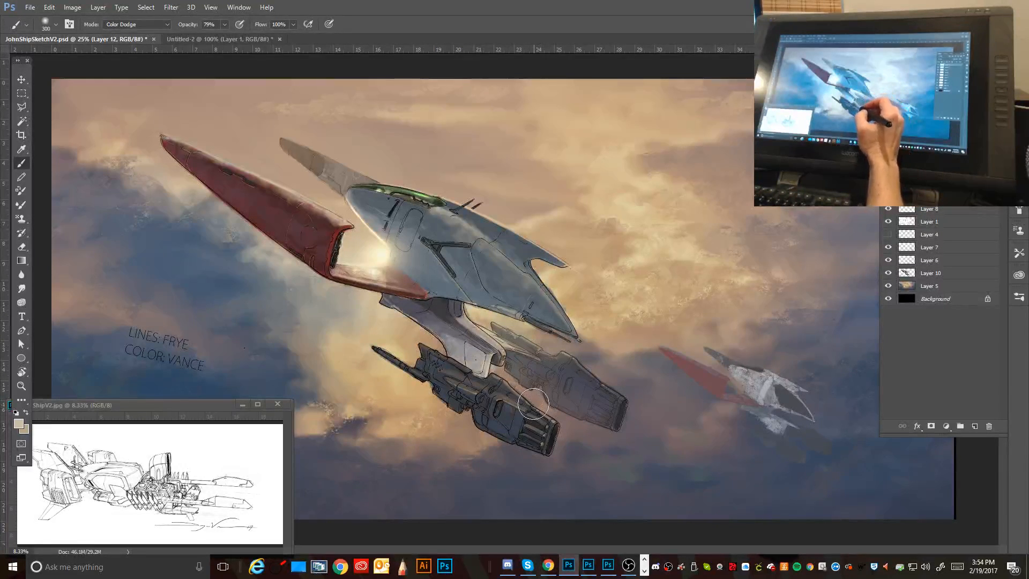
mouse_move(534, 361)
mouse_down()
mouse_move(523, 367)
mouse_move(529, 378)
mouse_move(518, 340)
mouse_up()
key(bracketleft)
key(bracketleft)
key(bracketleft)
key(bracketleft)
key(bracketleft)
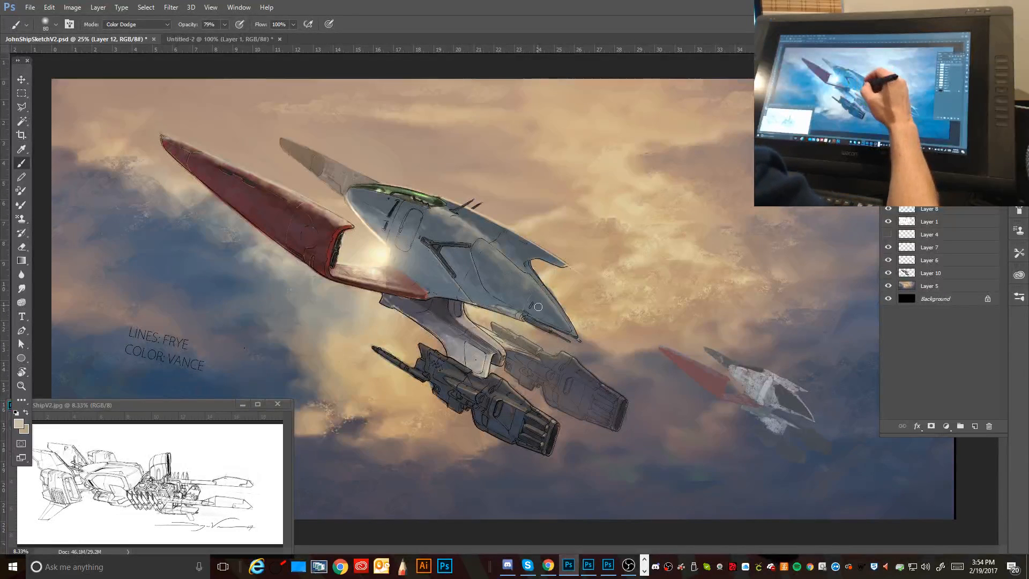
key(bracketleft)
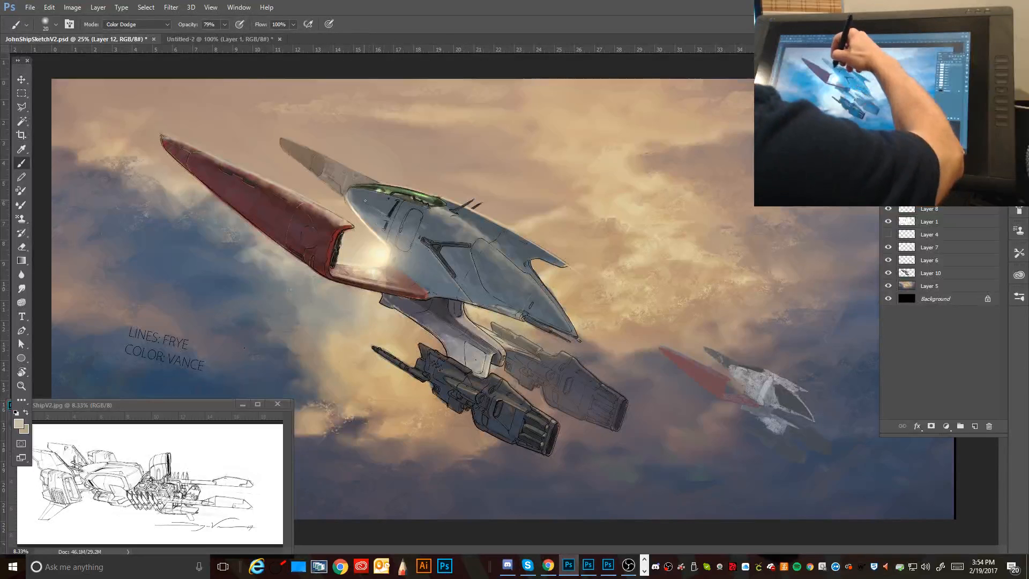
Step: Sample slate grey from the hull's nose and set up a hard round 35 px brush in Normal mode
key(bracketright)
alt+click(380, 199)
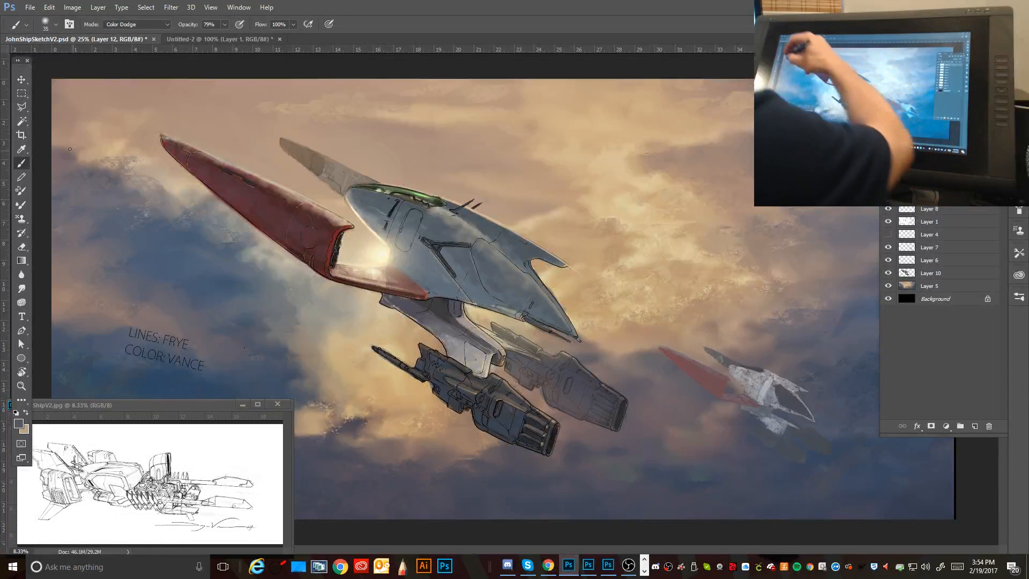
click(167, 25)
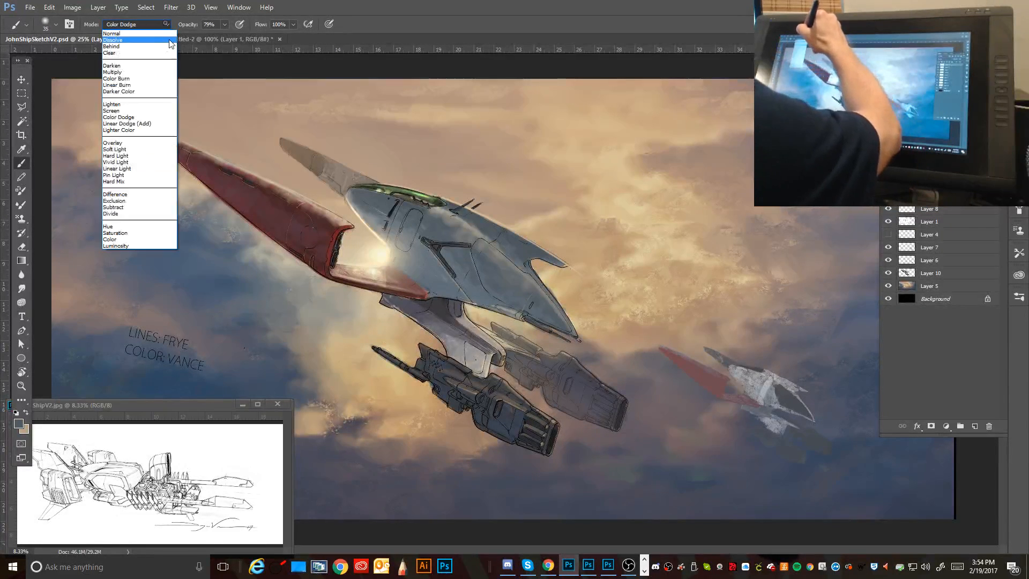
click(129, 33)
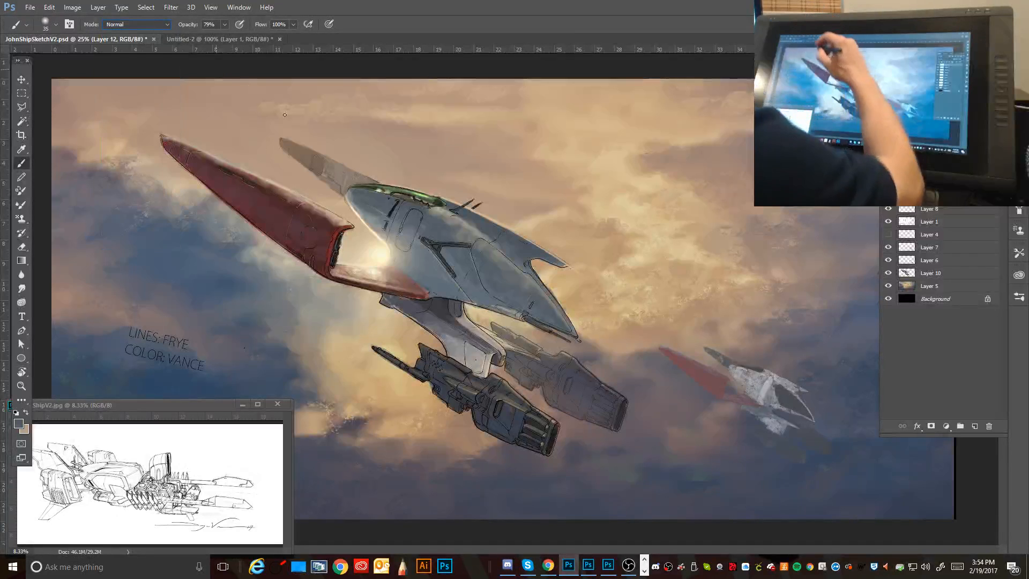
click(56, 24)
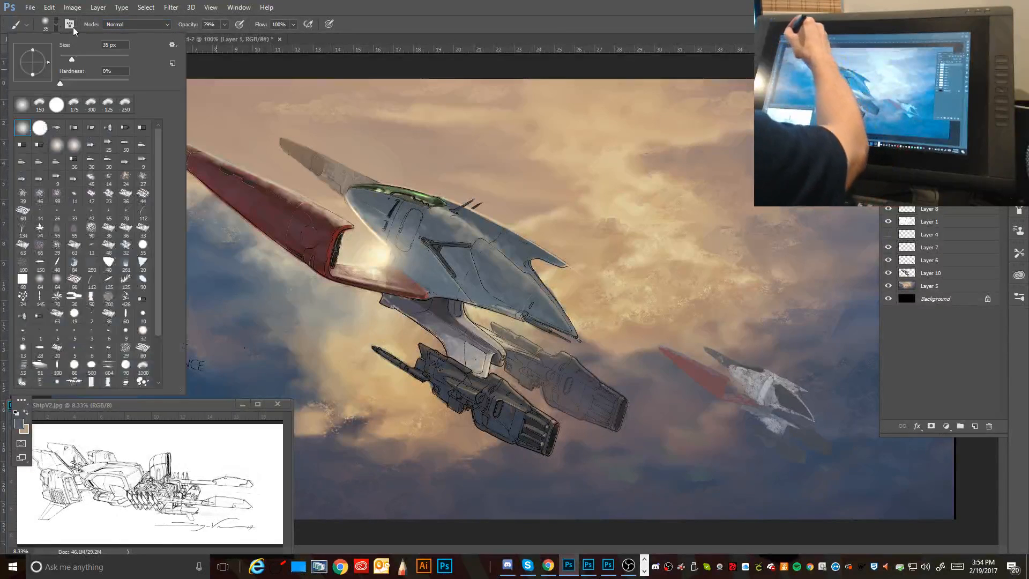
click(40, 127)
key(Return)
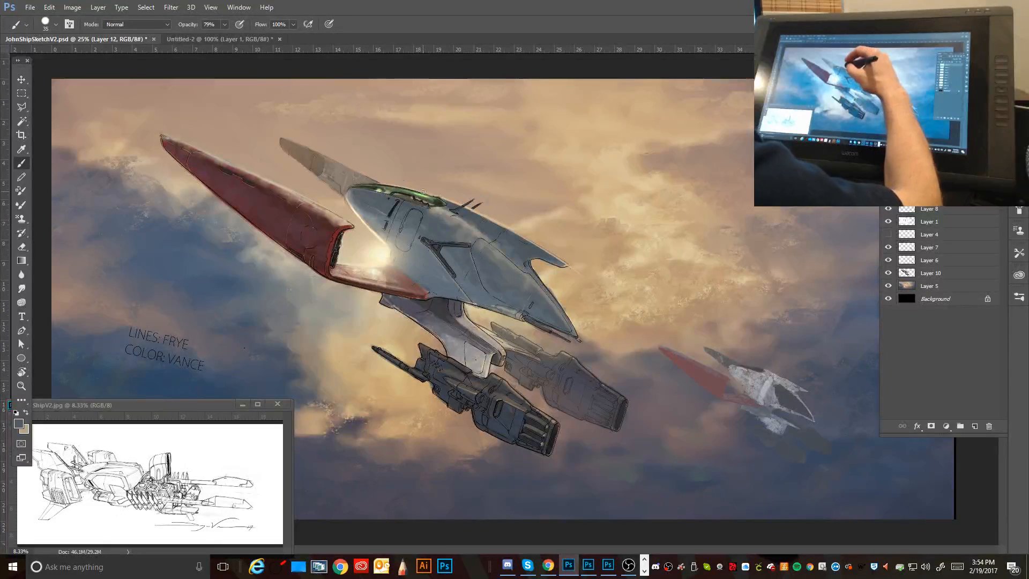
Step: Set the foreground color to #454c53 and paint darker tone on the hull's nose with 50 px and 25 px brushes
click(19, 424)
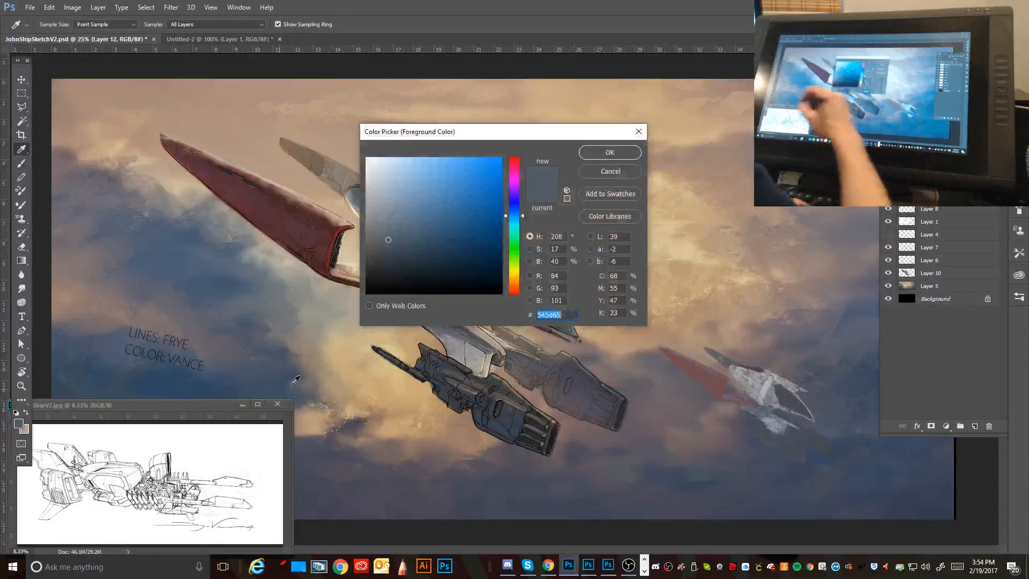
click(388, 248)
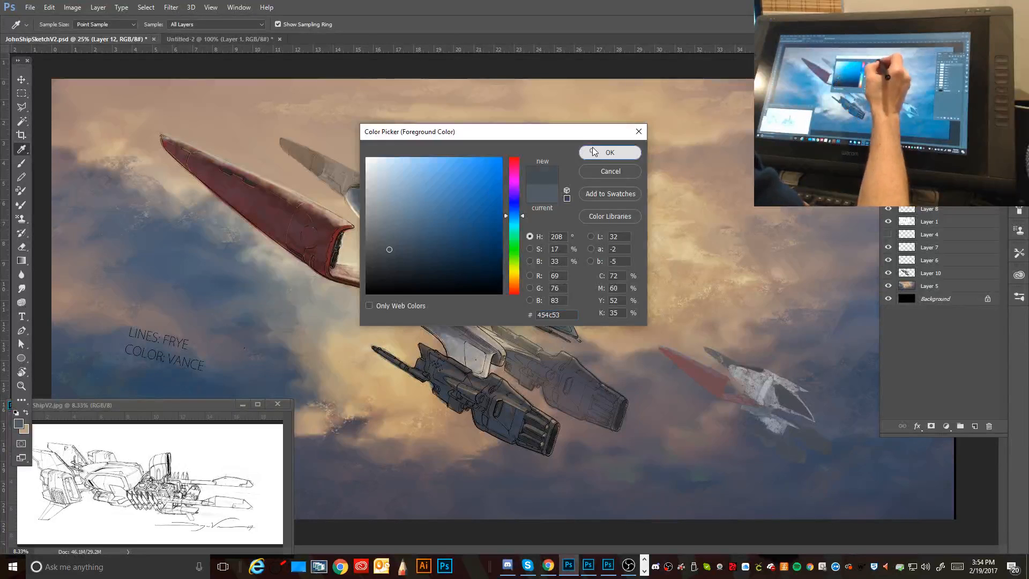
click(610, 152)
key(bracketleft)
key(bracketleft)
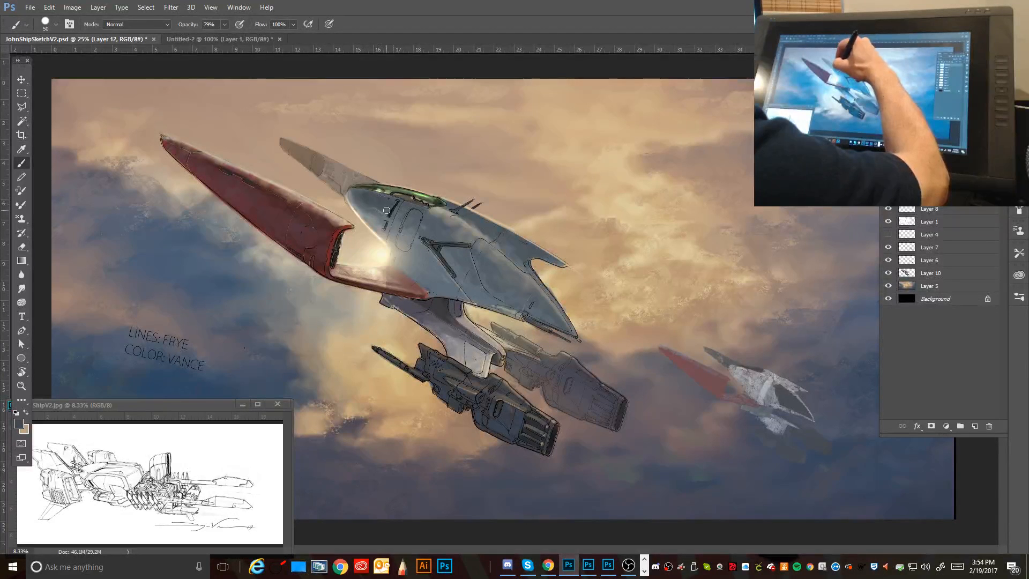
key(bracketleft)
key(bracketleft)
key(bracketleft)
key(bracketleft)
key(bracketleft)
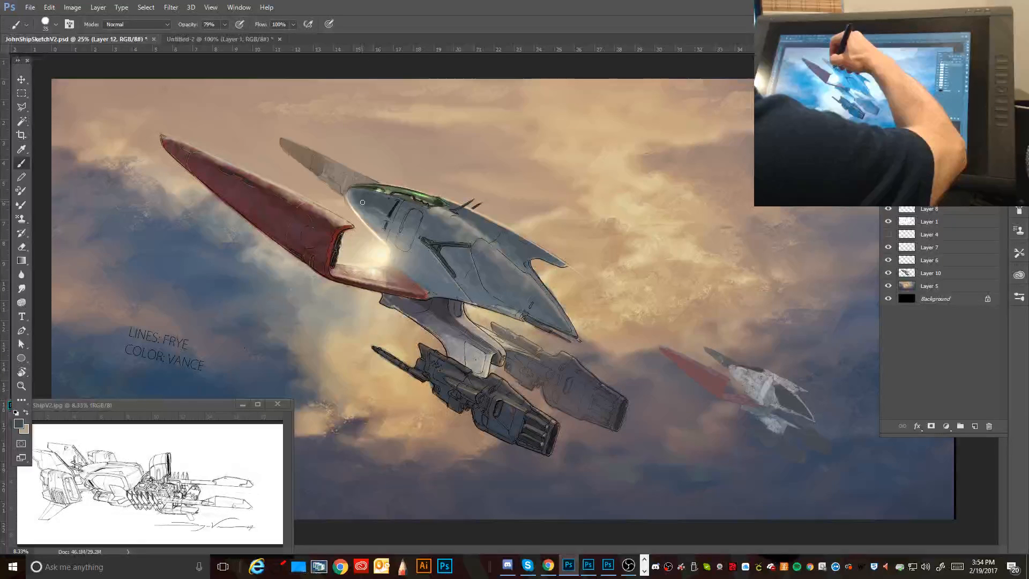
Step: Paint darker grey across the hull's nose and middle panels with the Normal brush, enlarging it from 50 px to 100 px
key(bracketright)
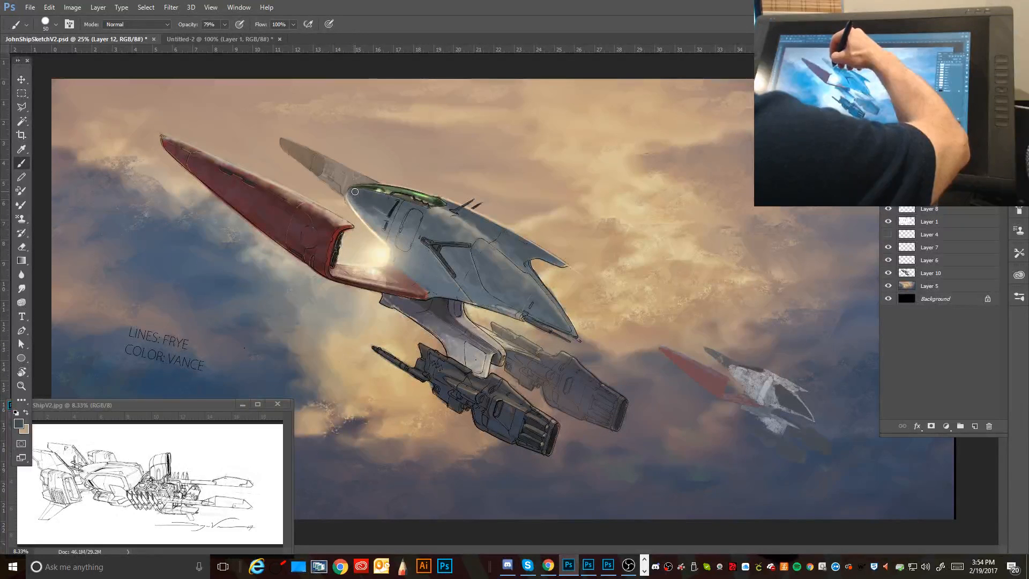
key(bracketright)
key(bracketright)
key(bracketright)
key(bracketright)
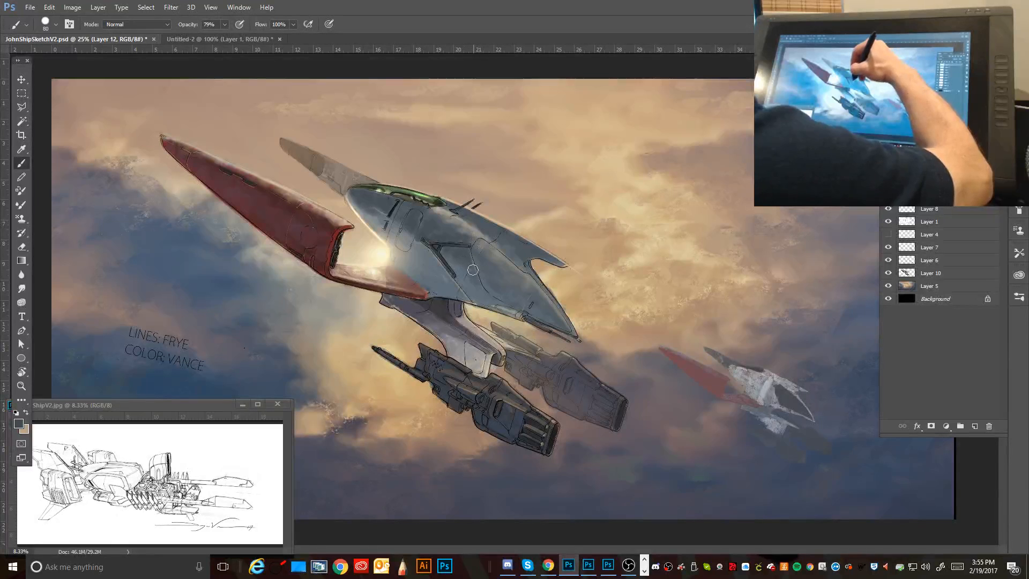
key(bracketright)
key(bracketright)
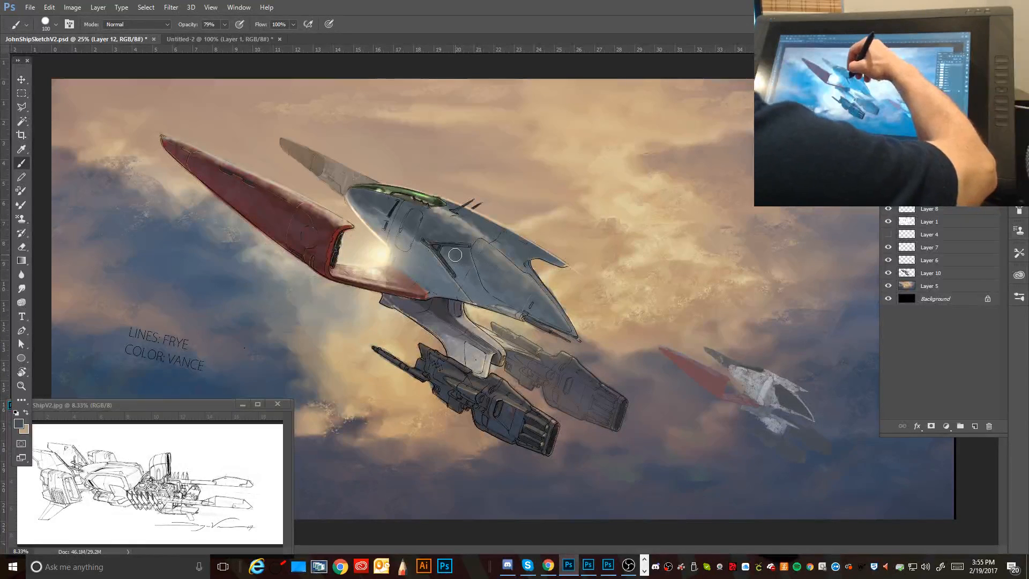
Step: Paint over the rounded hatch outline on the front hull with sampled hull greys, using a 50 px brush
key(bracketleft)
key(bracketleft)
key(bracketleft)
key(bracketleft)
key(bracketleft)
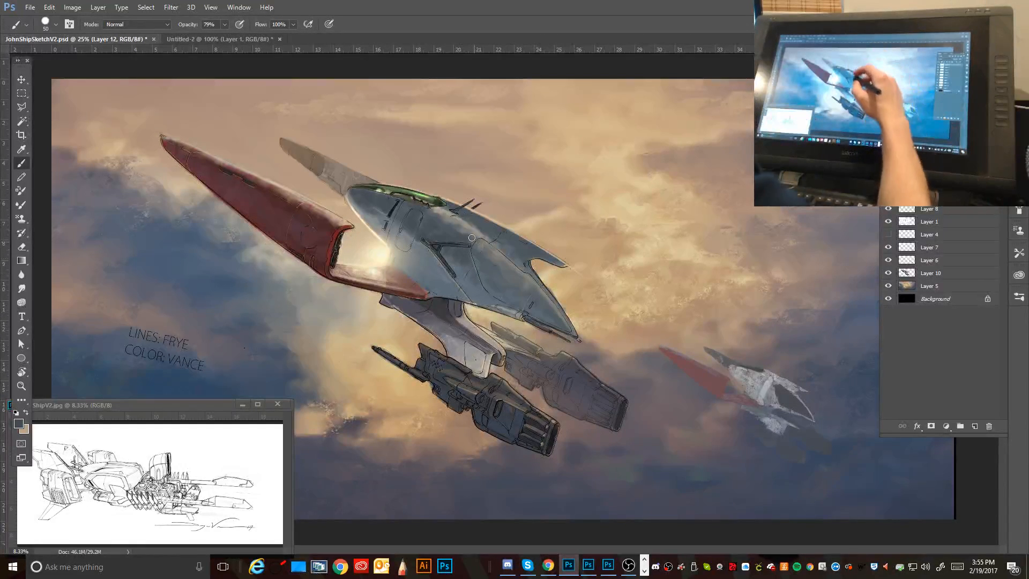
alt+click(462, 267)
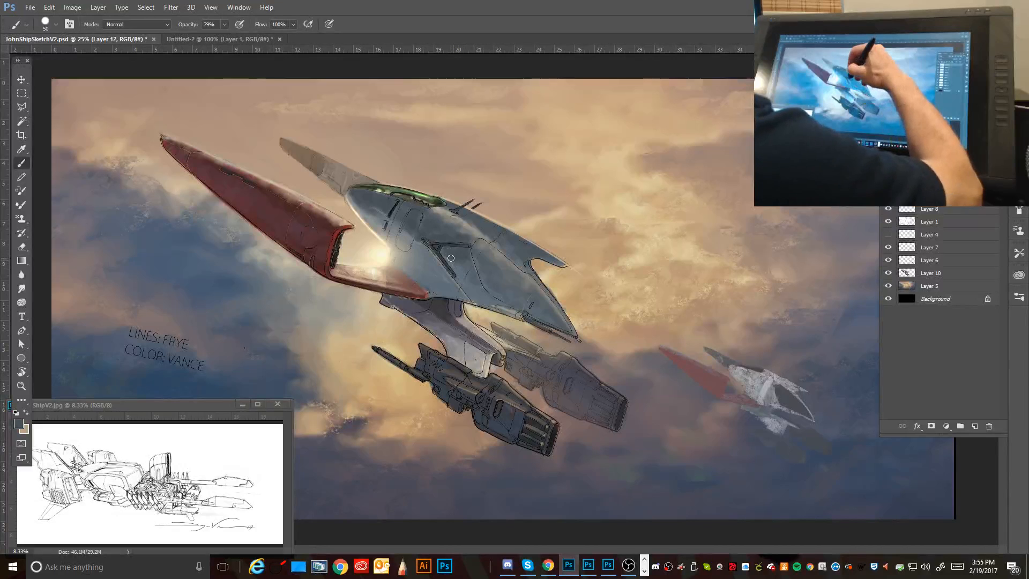
alt+click(409, 246)
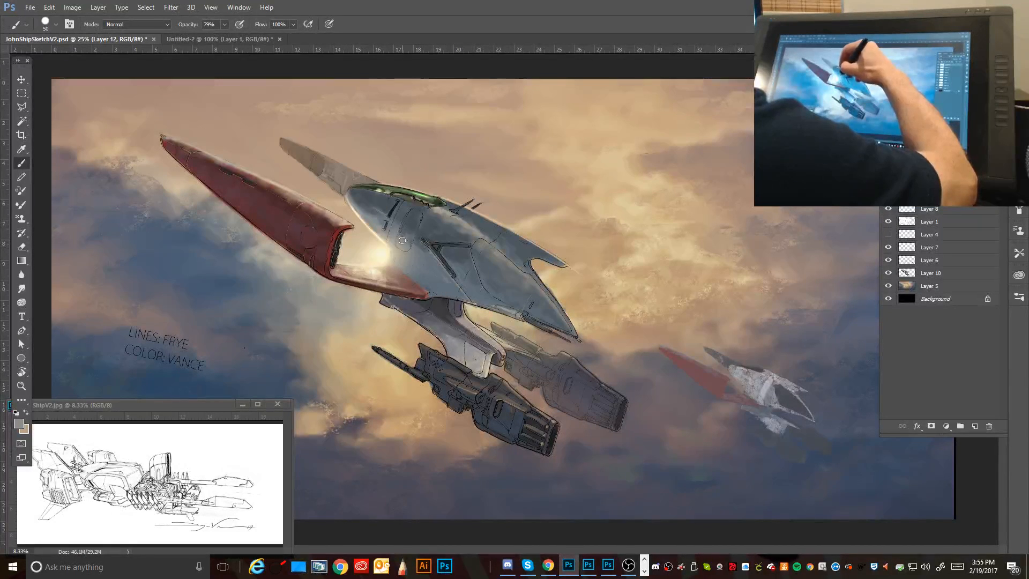
alt+click(407, 231)
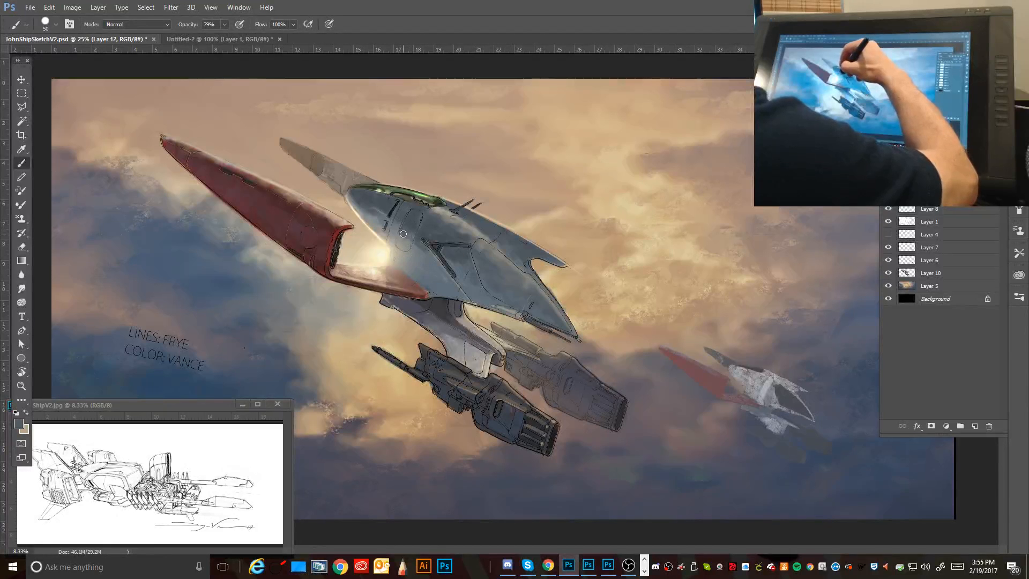
alt+click(409, 239)
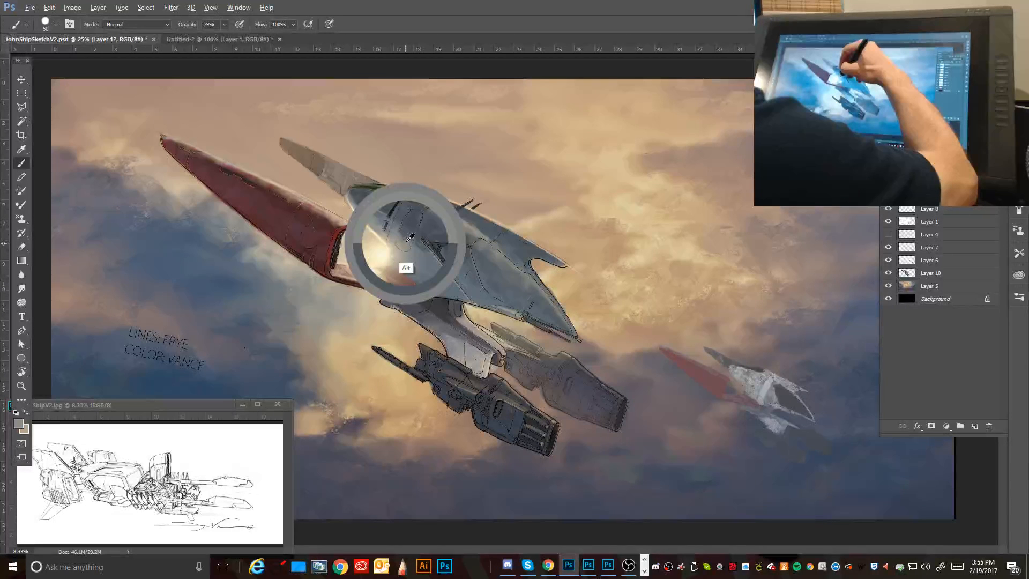
drag(411, 236, 383, 217)
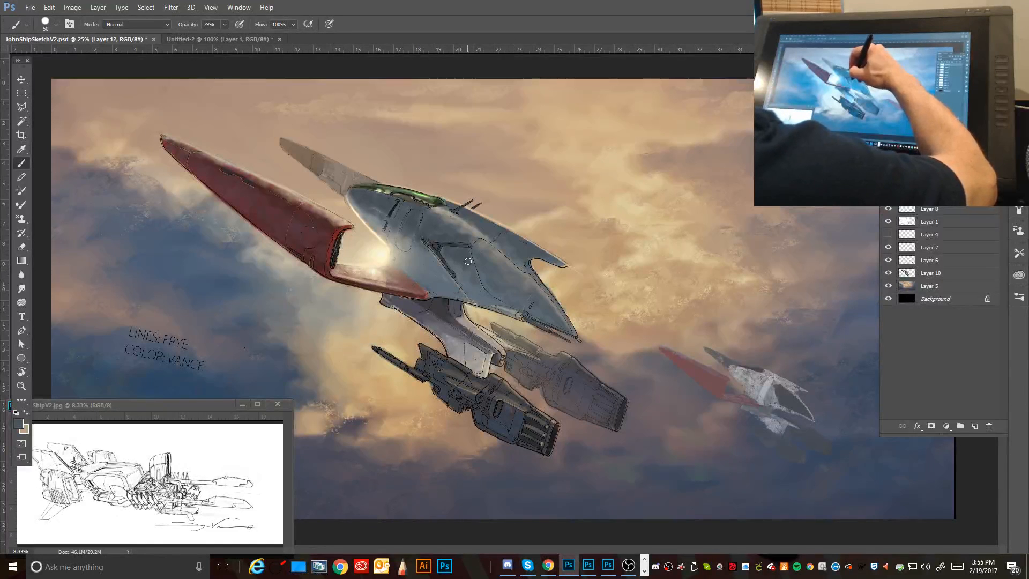
Step: Sample greys around the V-shaped hull marking and blend the hull surface just below it
key(alt)
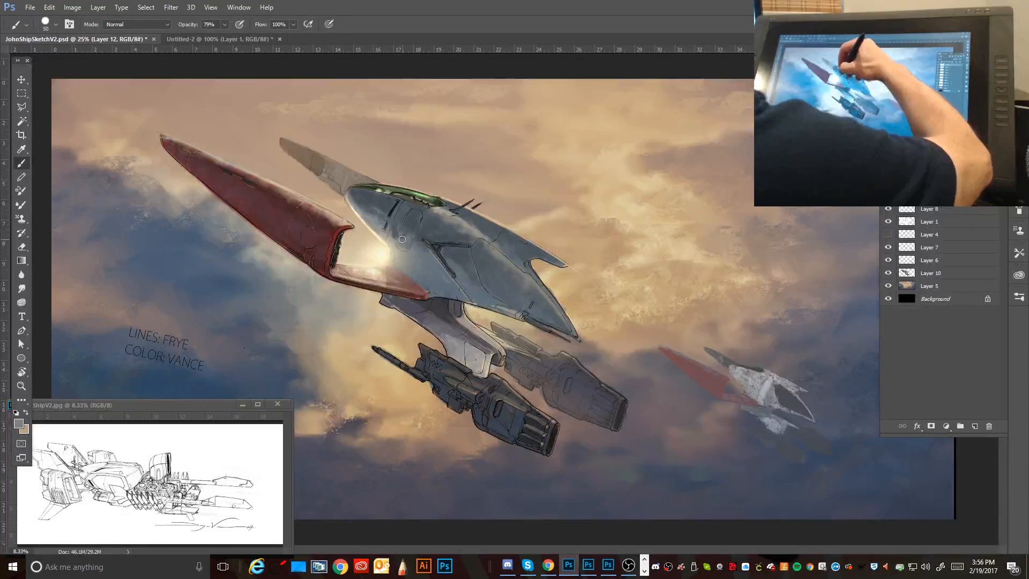
key(alt)
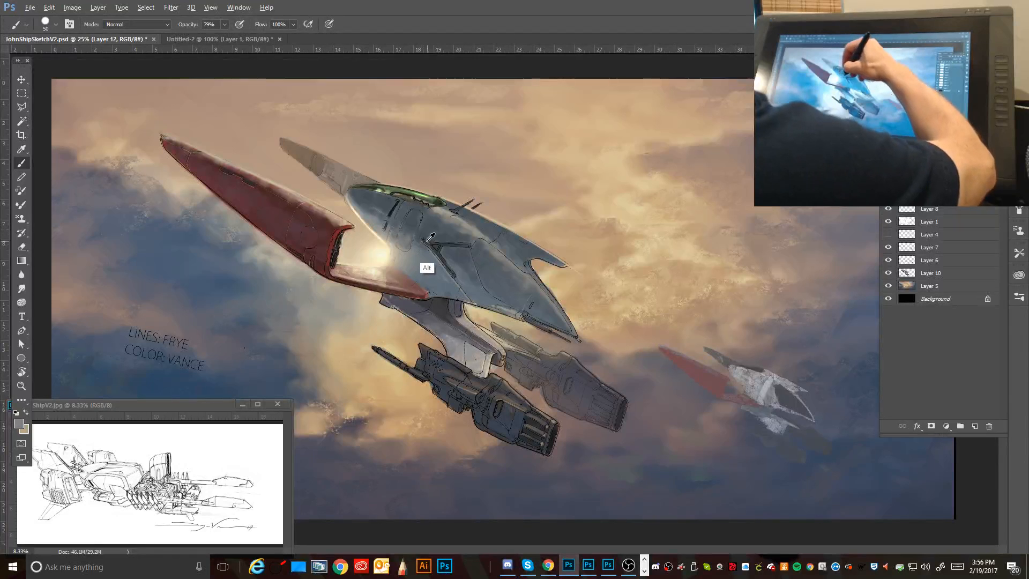
alt+click(428, 242)
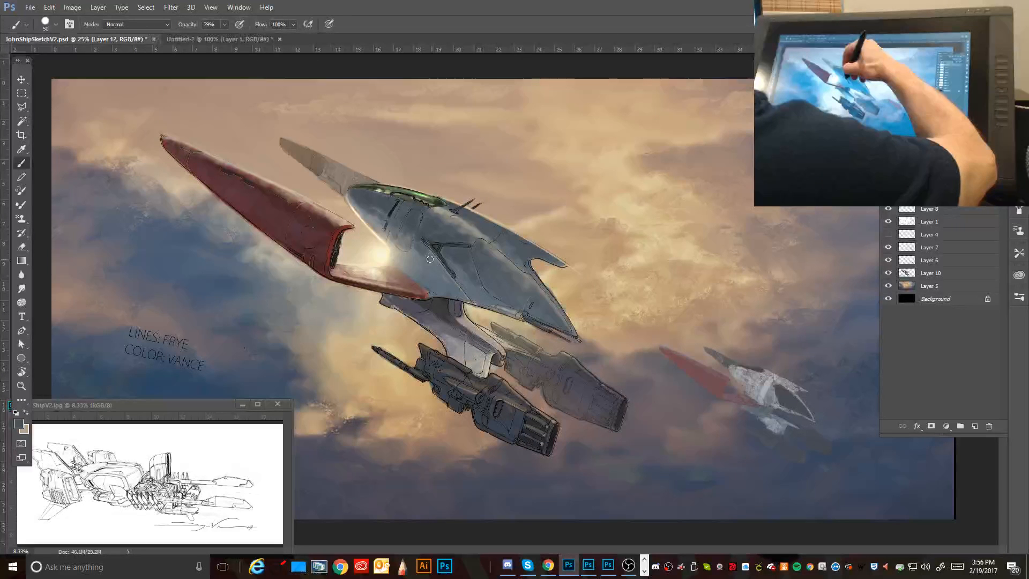
drag(430, 259, 435, 268)
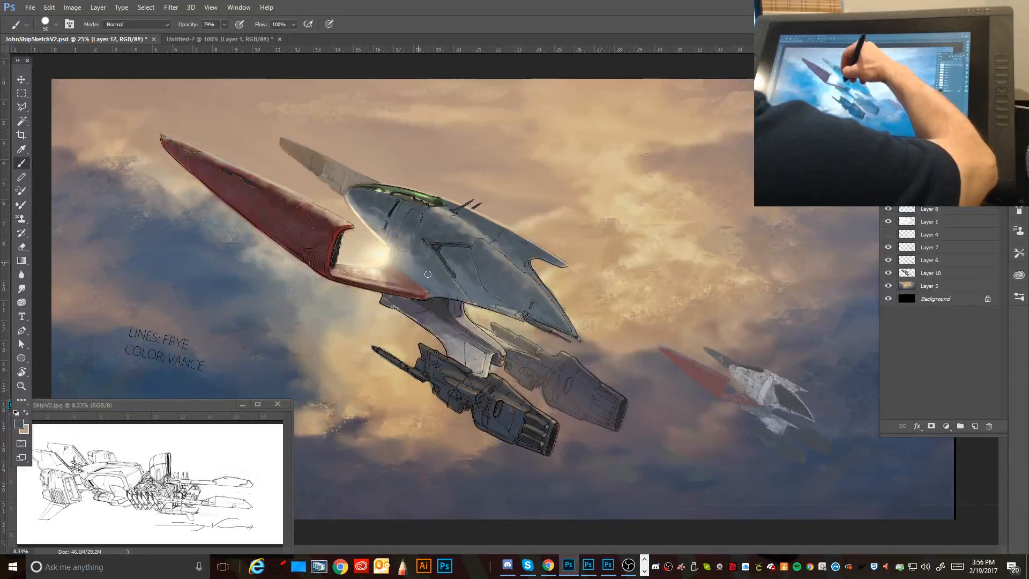
Step: Resample hull greys and smooth the lower hull shading where it meets the red wing's arm
key(alt)
alt+click(434, 284)
mouse_move(429, 273)
mouse_down()
mouse_move(415, 265)
mouse_move(438, 282)
mouse_up()
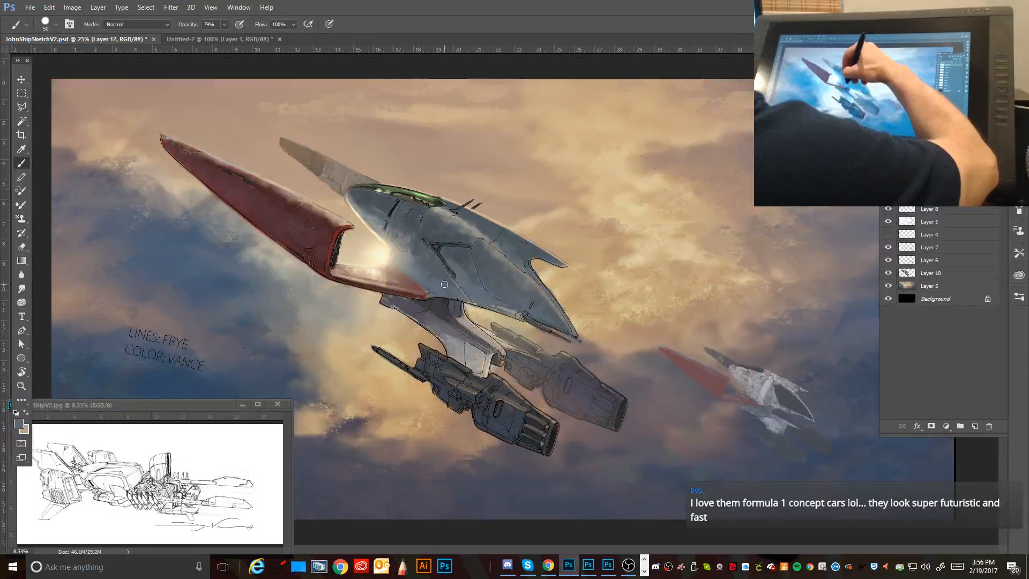
alt+click(413, 260)
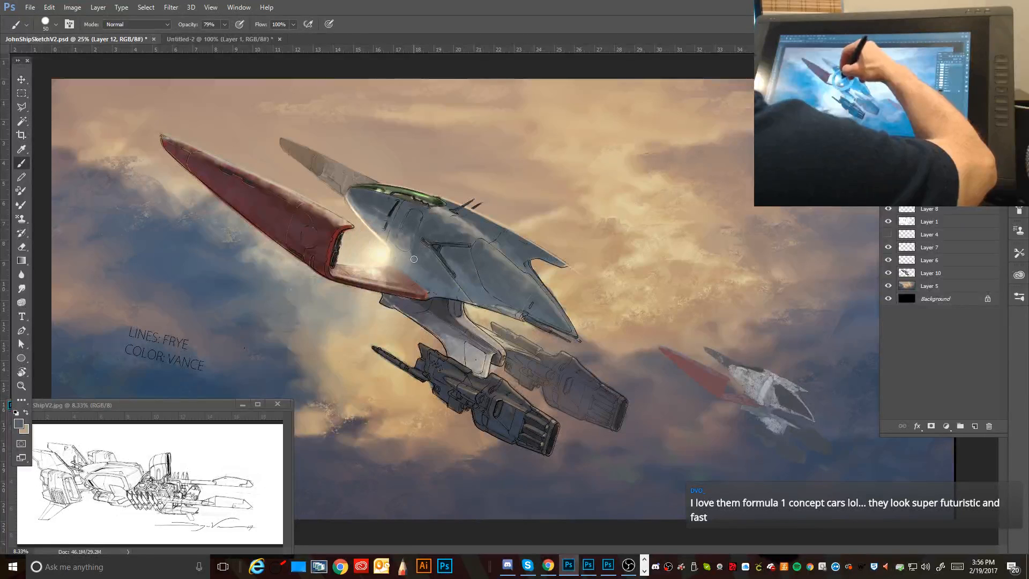
alt+click(409, 291)
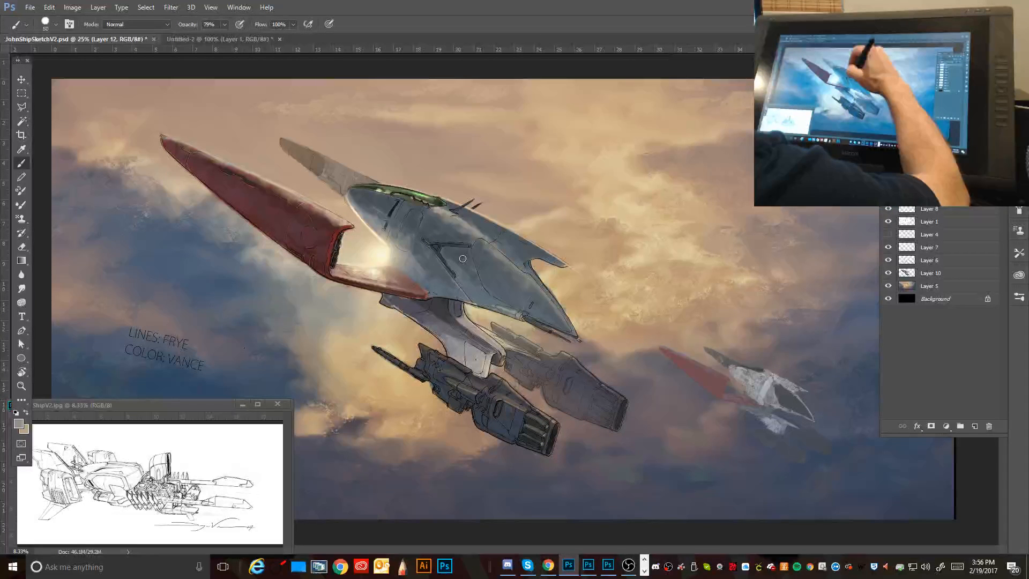
Step: Sample hull greys and smooth the shading along the hull's lower edge from the red wing's arm to its pointed tip
key(alt)
alt+click(483, 297)
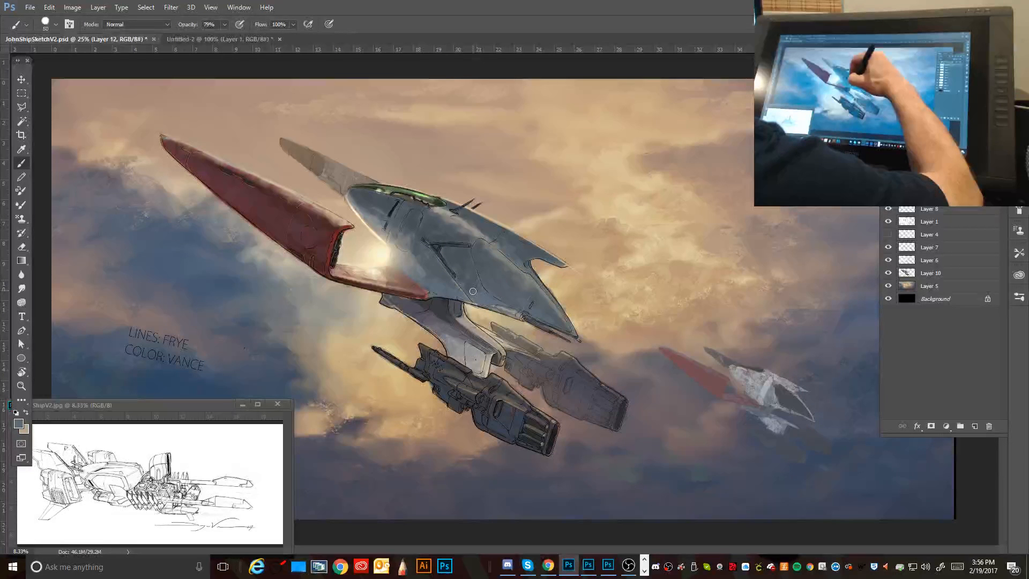
alt+click(435, 287)
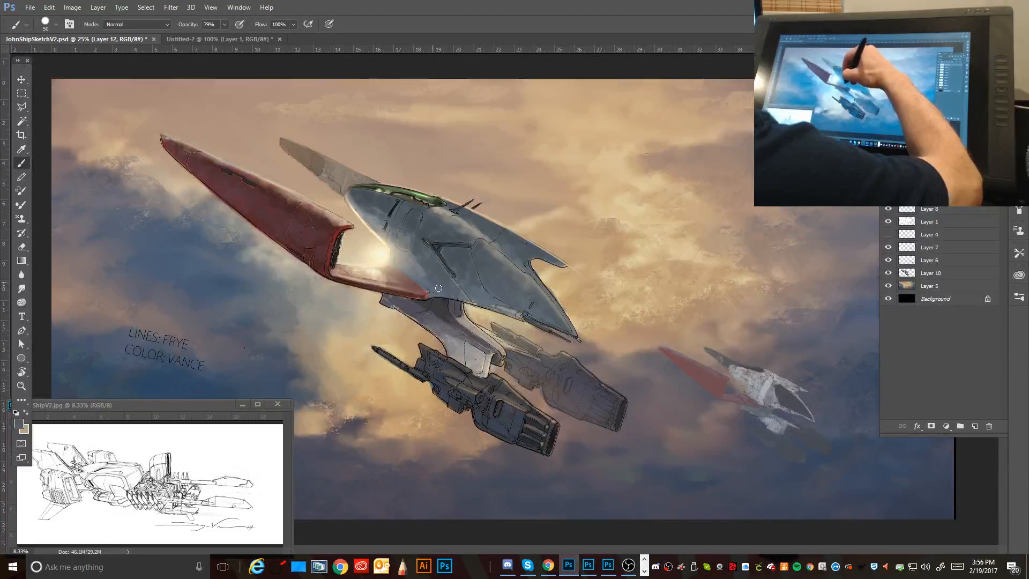
alt+click(462, 298)
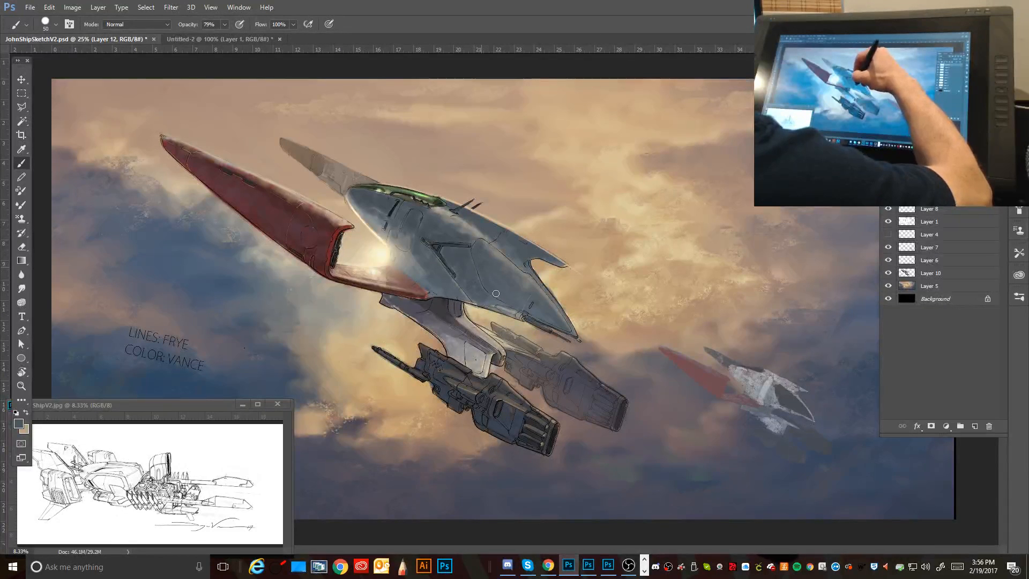
alt+click(464, 298)
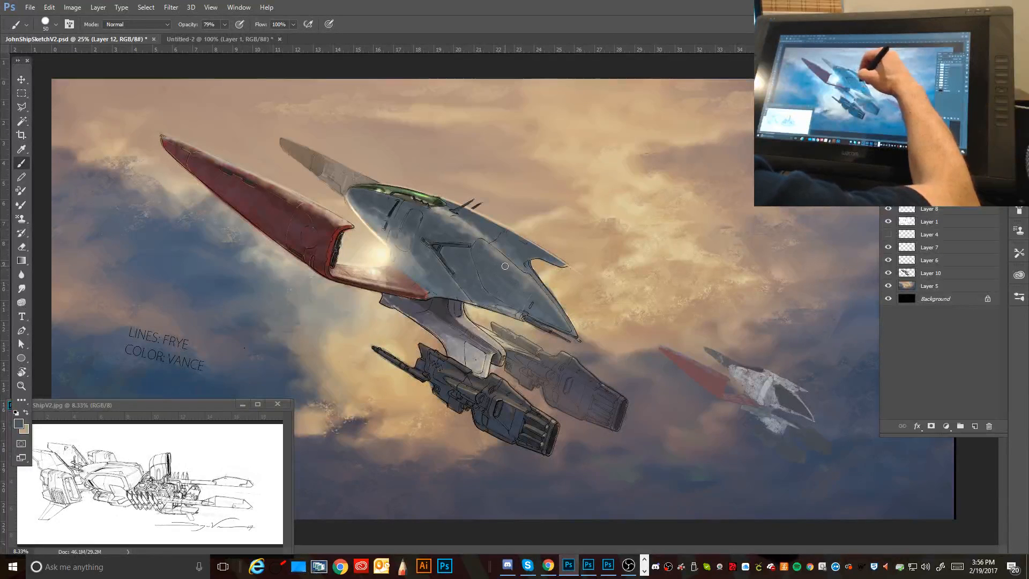
alt+click(544, 313)
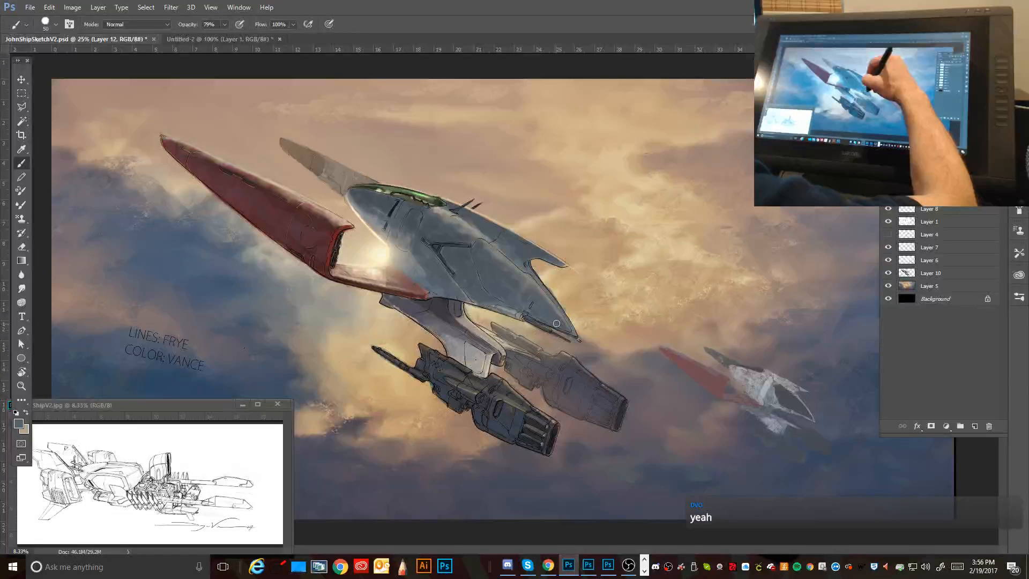
Step: Examine the whole painting at thumbnail size to judge the overall read of the ship against the sky
key(ctrl+minus)
key(ctrl+minus)
key(ctrl+minus)
key(ctrl+minus)
key(ctrl+minus)
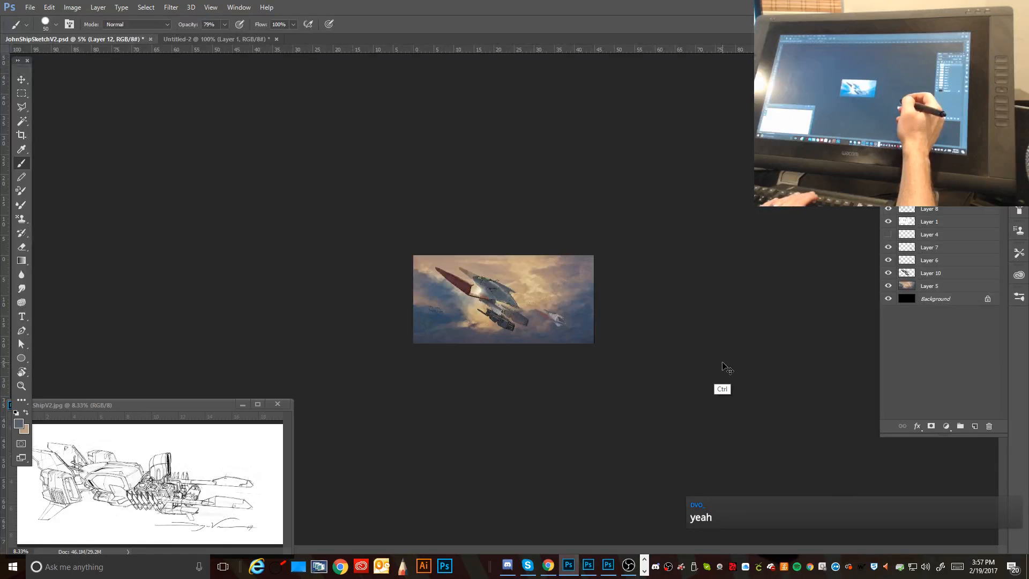
key(ctrl+minus)
key(ctrl+minus)
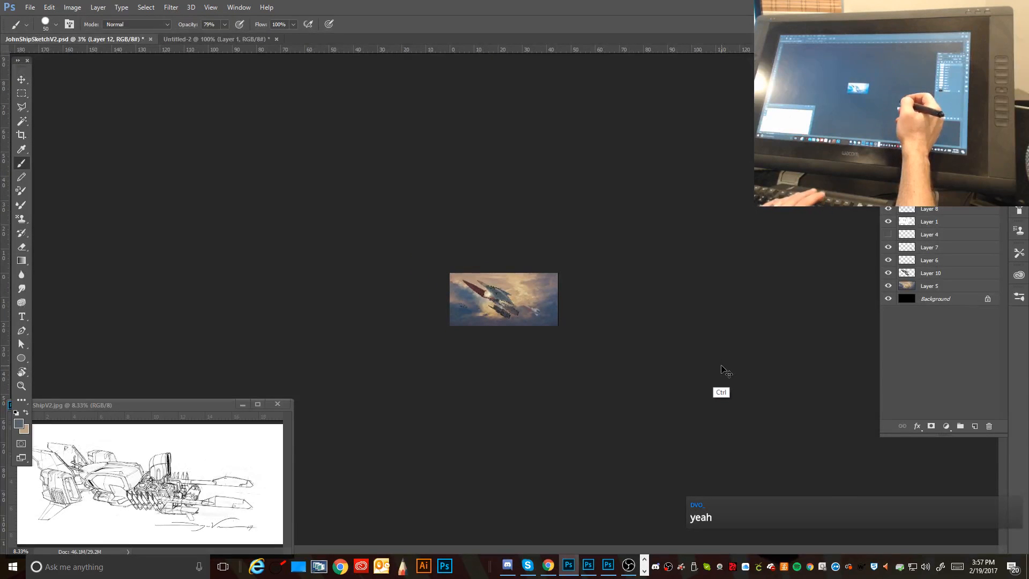
key(ctrl+plus)
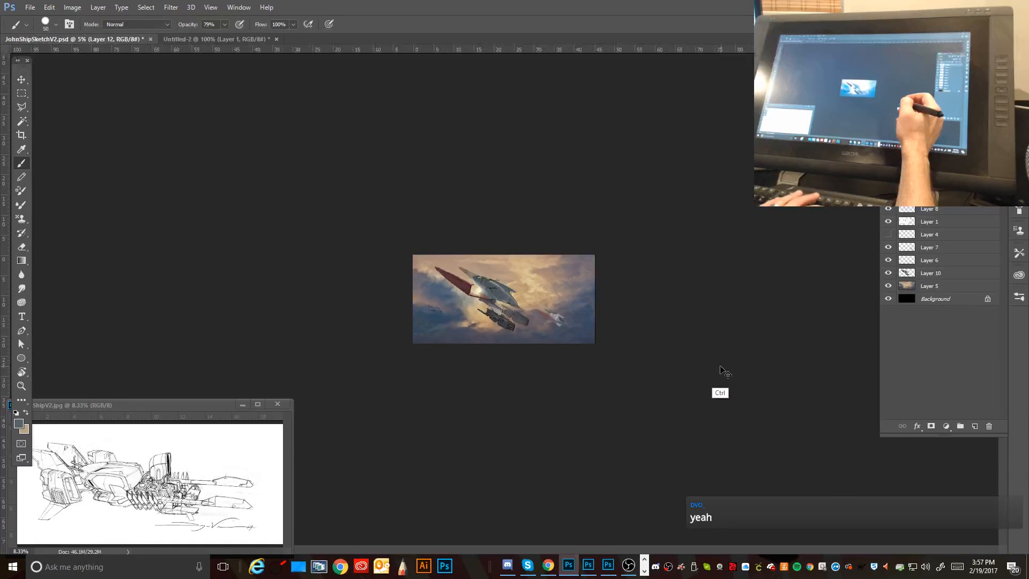
key(ctrl+plus)
key(ctrl+plus)
key(ctrl+plus)
key(ctrl+plus)
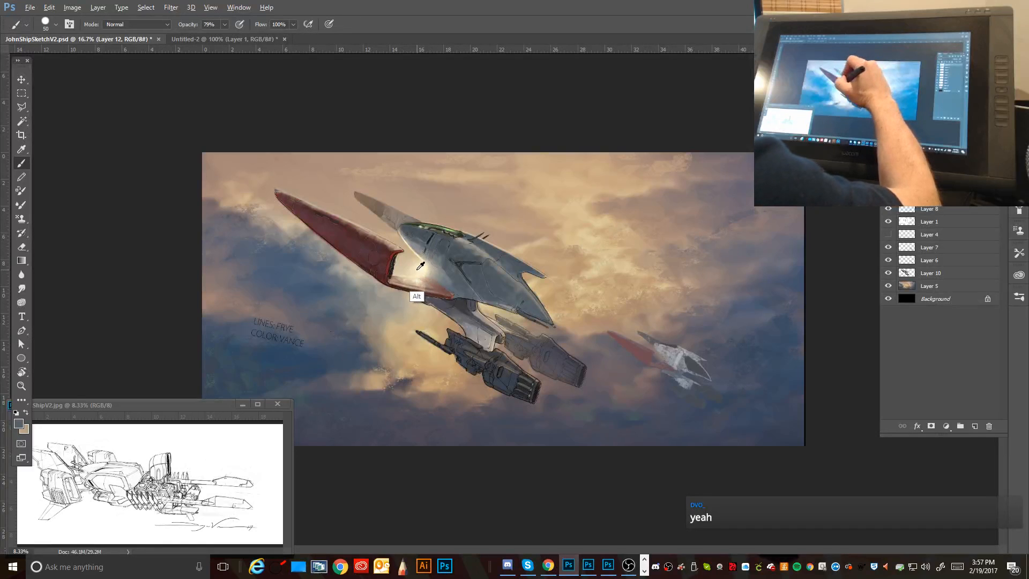
Step: Sample the cream engine glow and paint thin light accents along the red wing's lower edge with a much smaller brush
key(bracketleft)
key(bracketleft)
key(bracketleft)
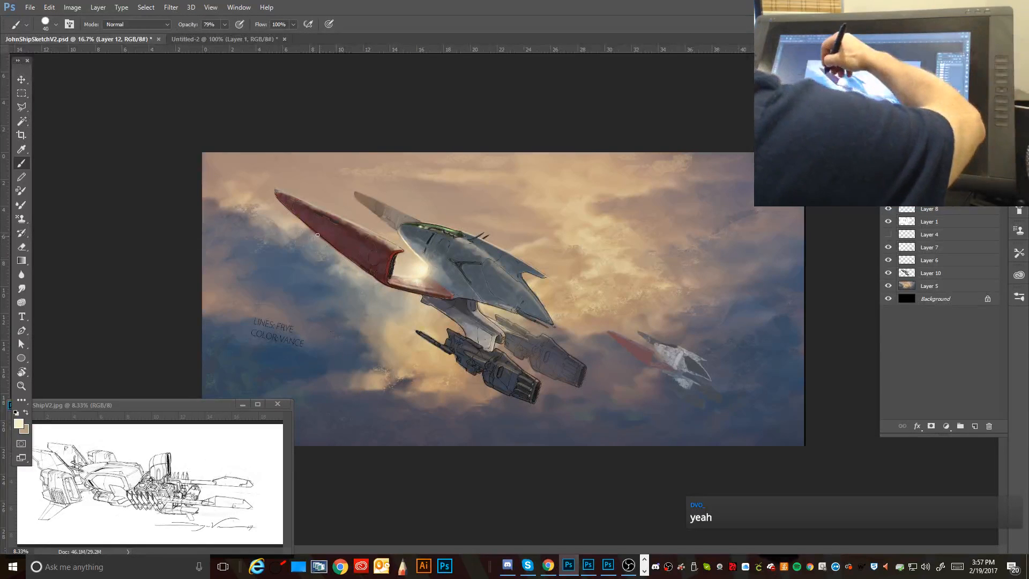
key(bracketleft)
key(bracketleft)
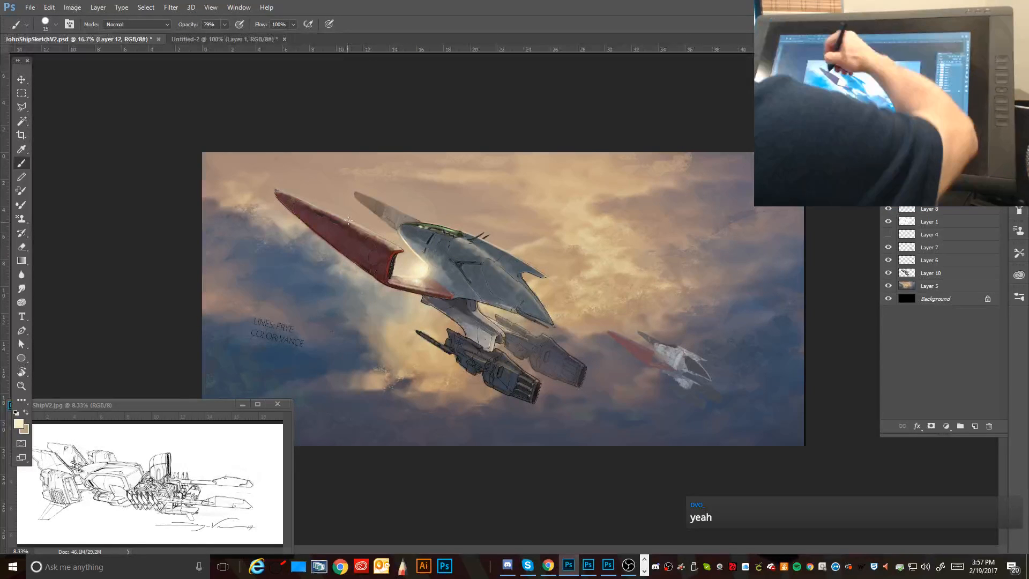
key(bracketleft)
key(bracketleft)
key(ctrl+plus)
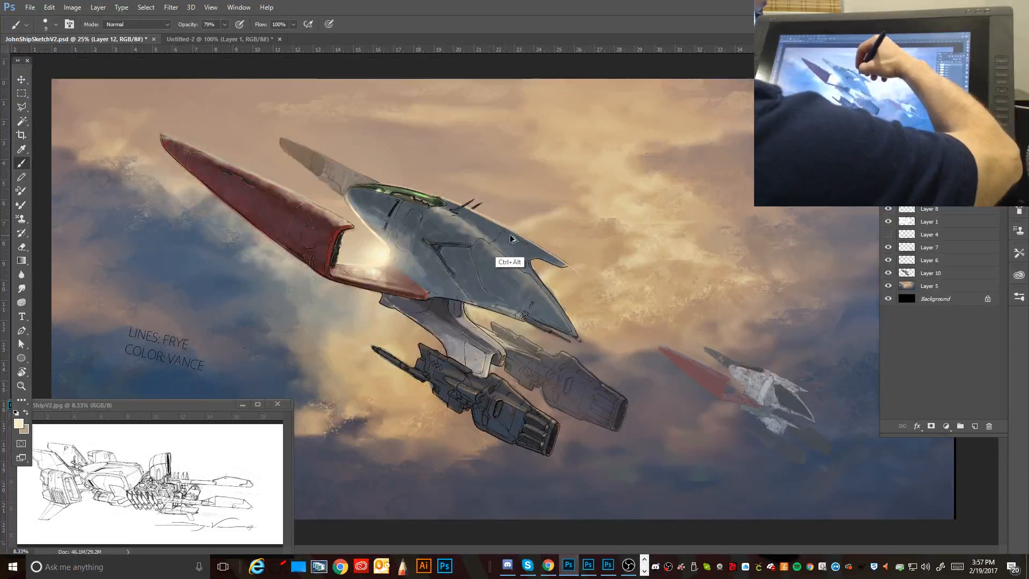
key(bracketleft)
key(bracketleft)
key(bracketleft)
key(bracketleft)
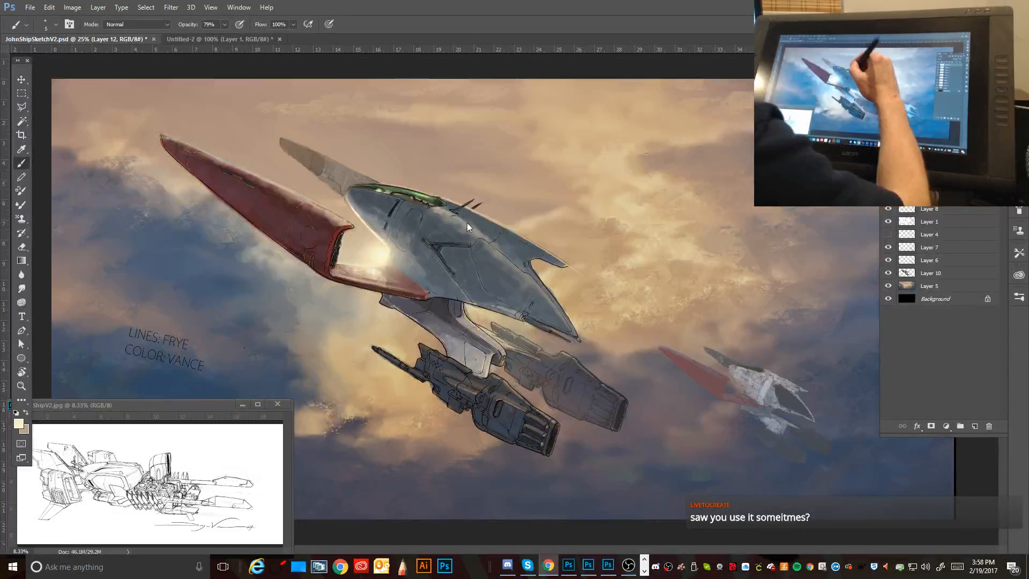
Step: Sample a muted purple from the sky beside the distant ship and create a new layer in Normal mode at 100% opacity
click(21, 149)
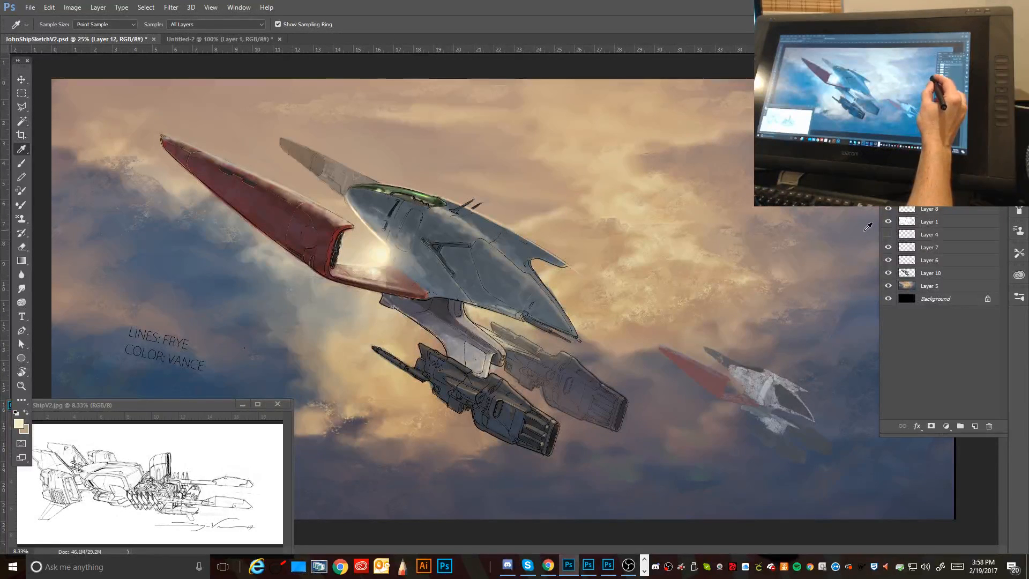
click(855, 282)
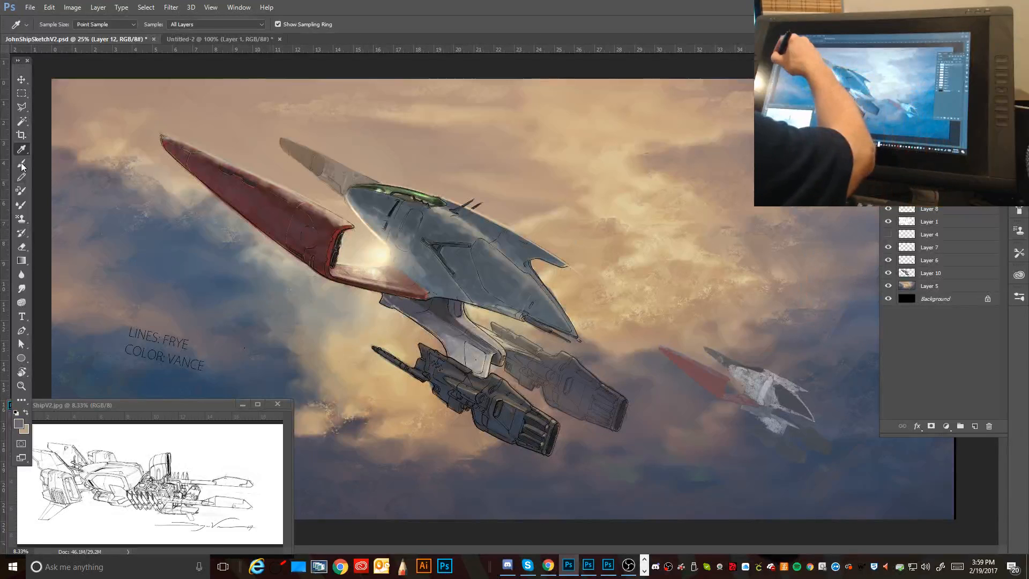
key(b)
click(1002, 94)
click(989, 103)
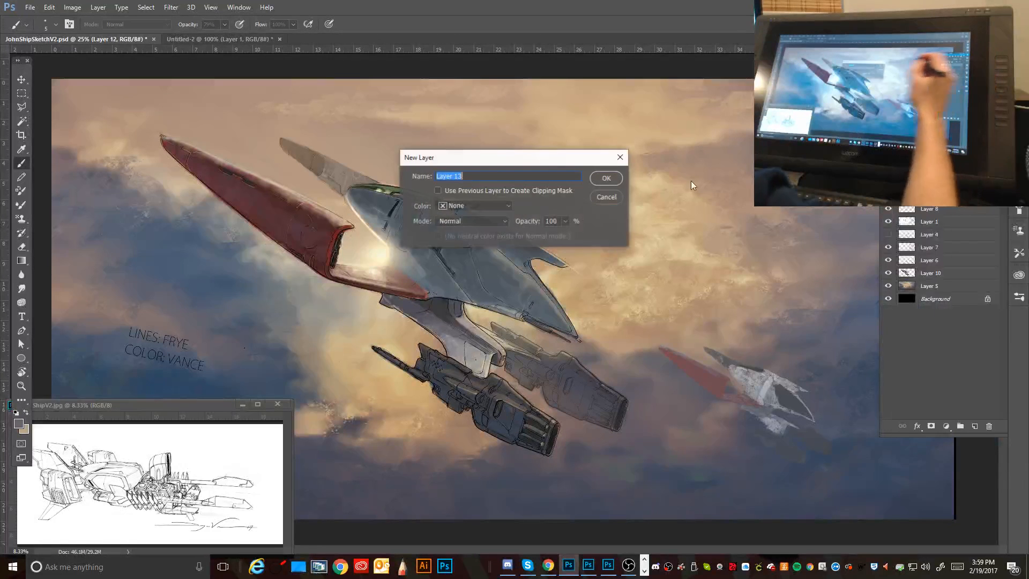
click(606, 177)
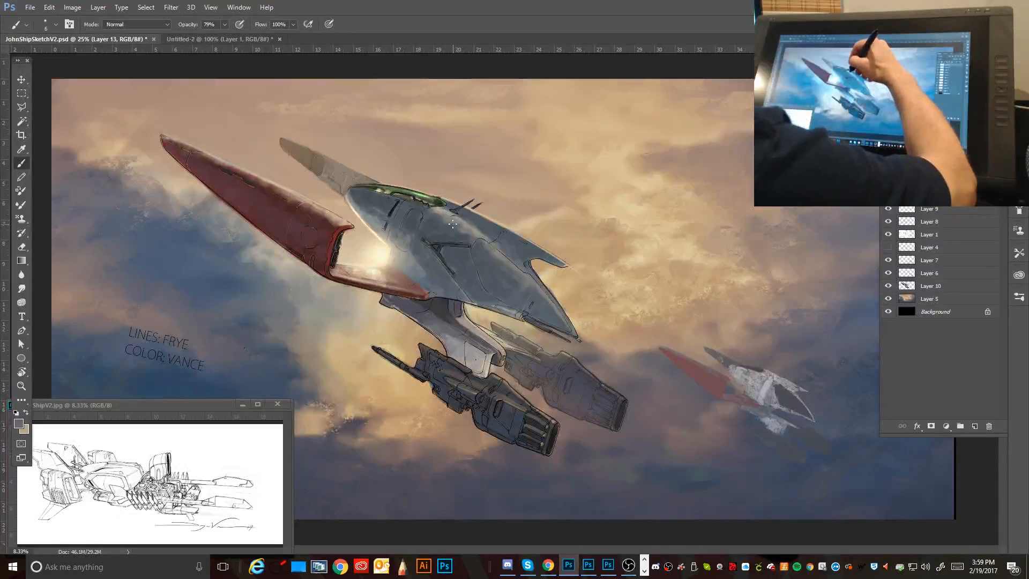
Step: Choose a 150 px soft round brush and set its blending mode to Color Dodge
click(56, 24)
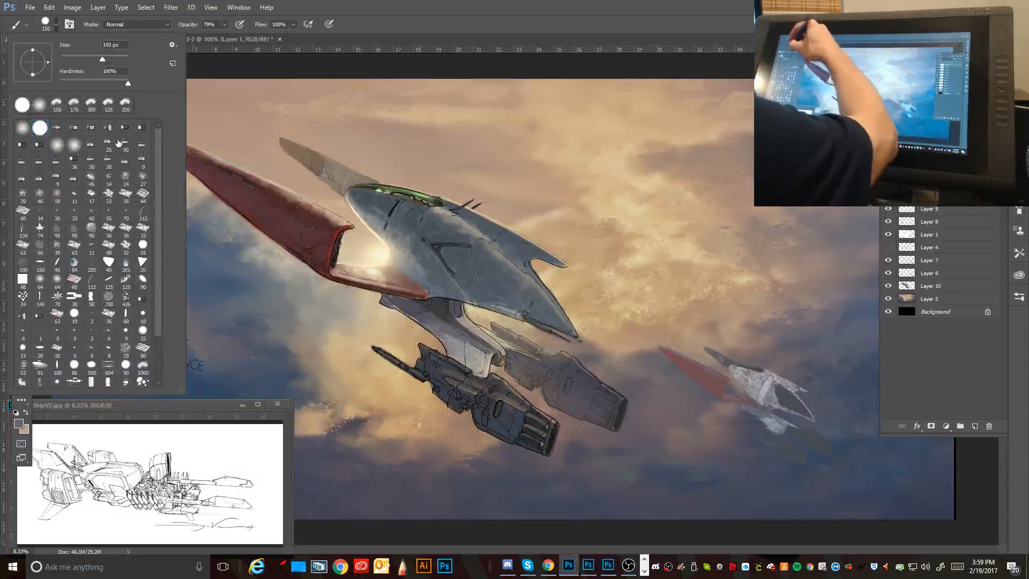
double_click(64, 145)
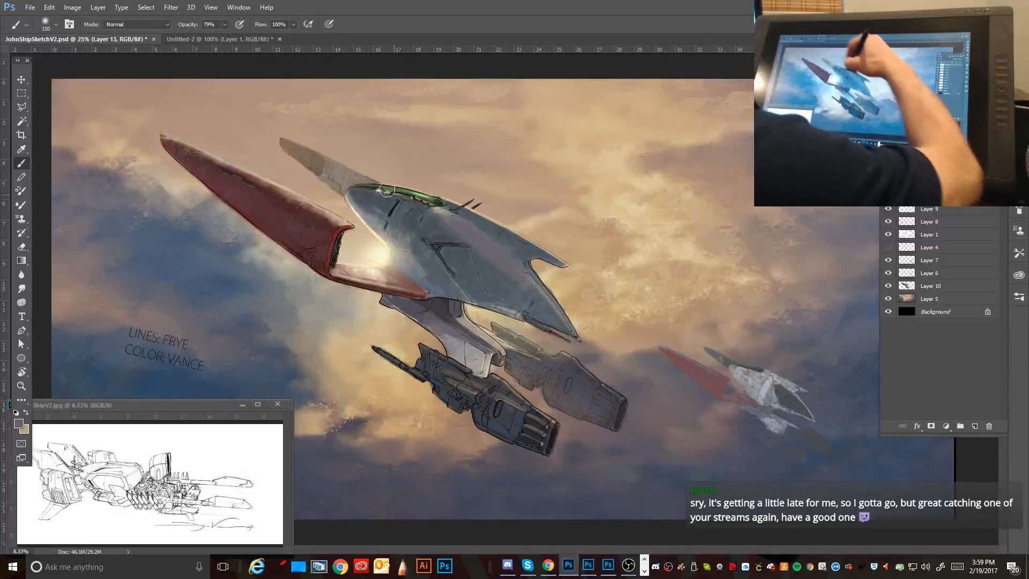
click(168, 24)
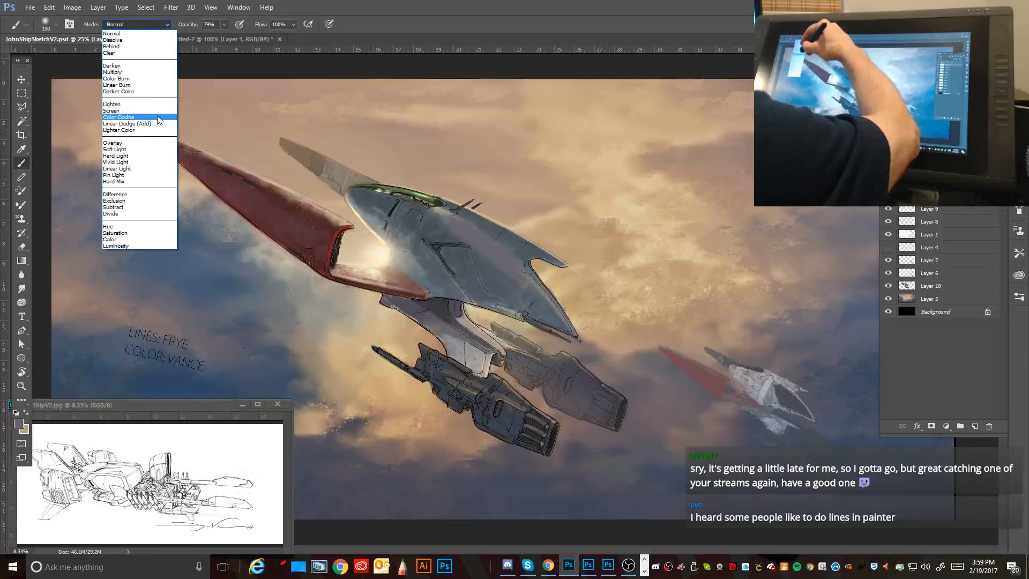
click(126, 115)
Step: Try a purple Color Dodge highlight along the hull's upper ridge down to its pointed tip, using a reduced soft brush
mouse_move(465, 215)
mouse_down()
mouse_move(477, 242)
mouse_move(461, 231)
mouse_move(498, 259)
mouse_move(456, 228)
mouse_move(502, 263)
mouse_move(439, 213)
mouse_move(527, 281)
mouse_up()
key(bracketleft)
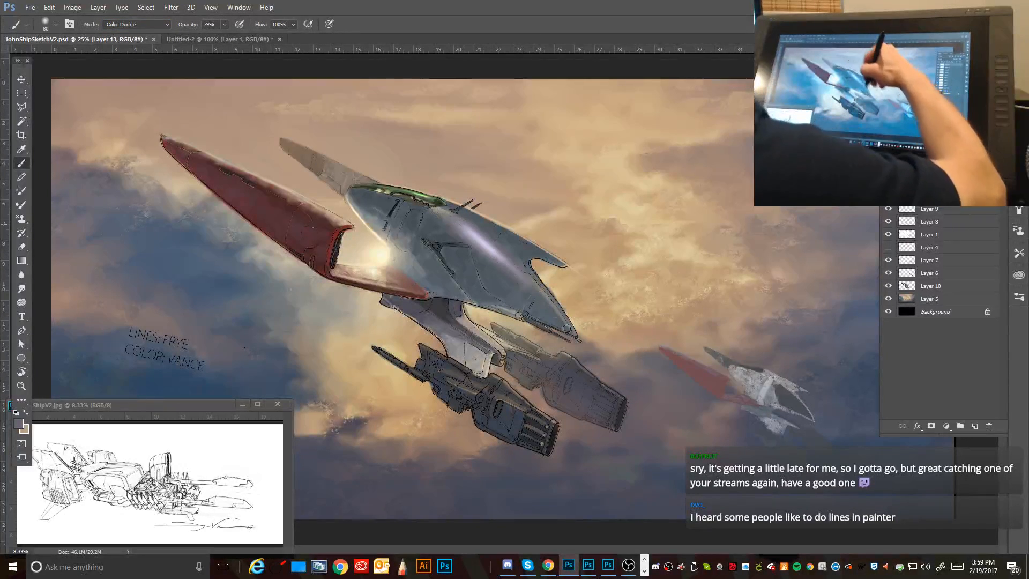
drag(495, 248, 575, 338)
drag(520, 272, 575, 333)
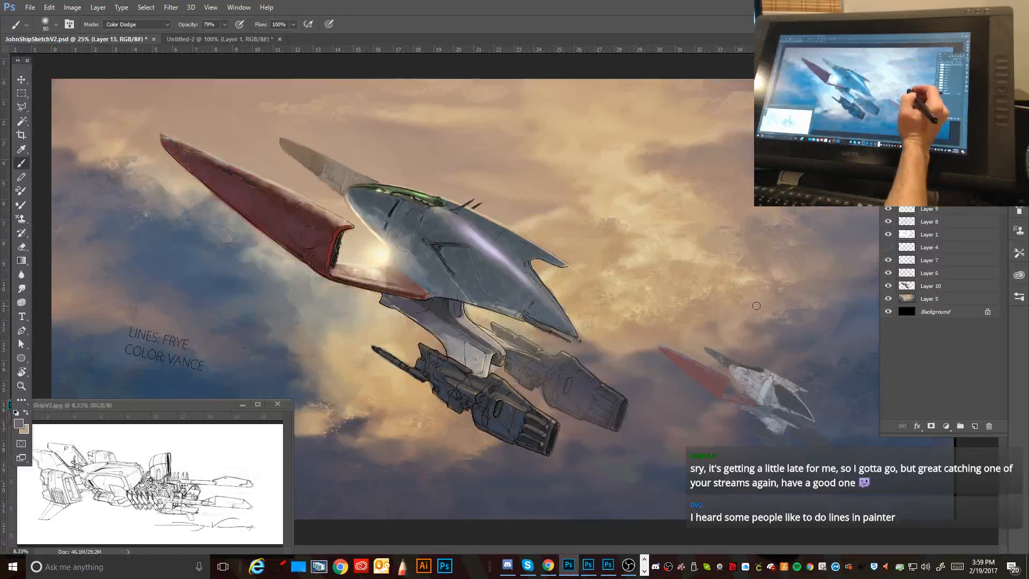
Step: Undo the purple strokes and Color Dodge highlights along the hull's upper ridge
key(ctrl+alt+z)
key(ctrl+alt+z)
key(ctrl+alt+z)
key(ctrl+alt+z)
key(ctrl+alt+z)
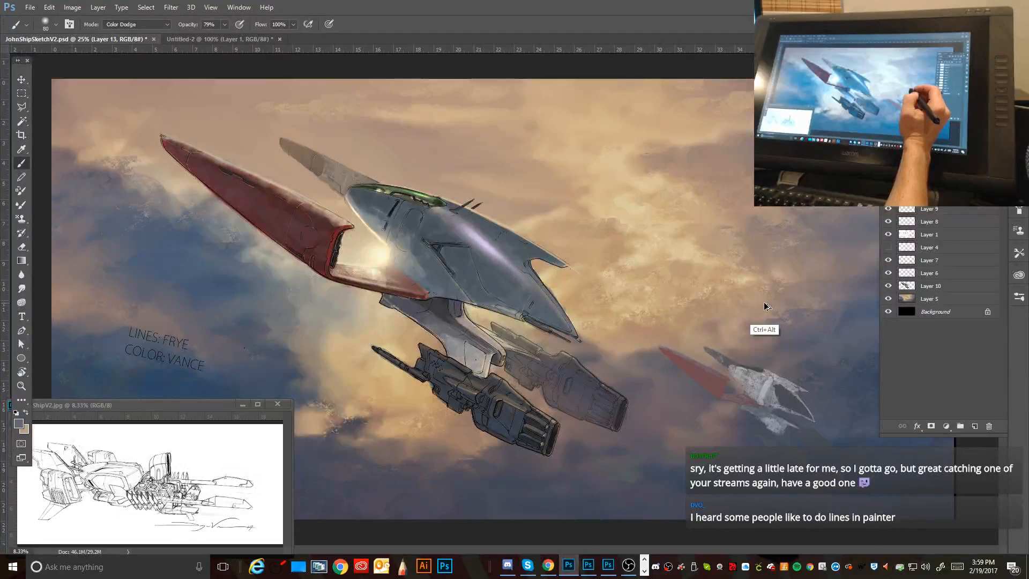
key(ctrl+alt+z)
key(ctrl+alt+z)
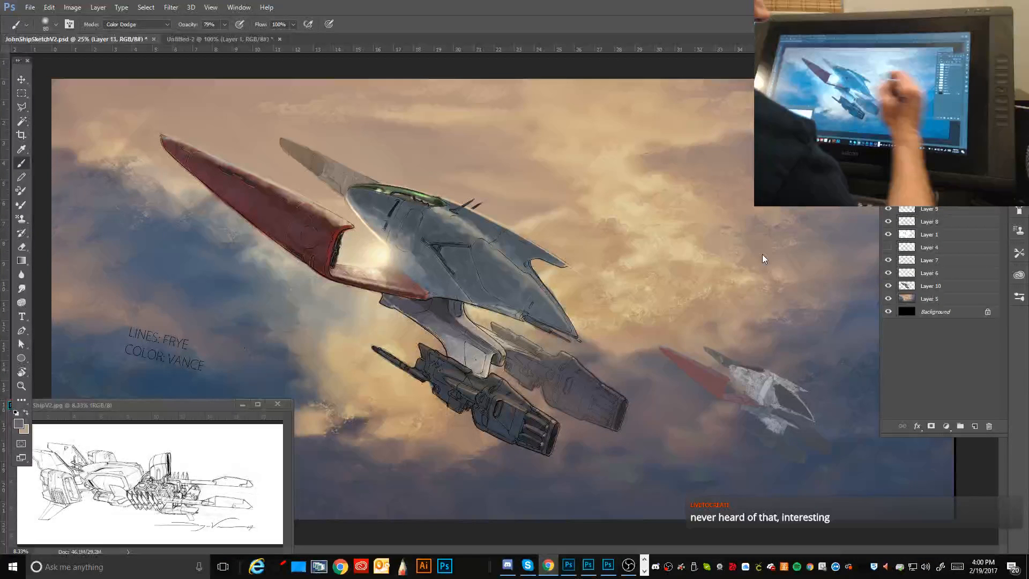
Step: On Layer 12, dab a soft Color Dodge highlight with a sampled grey on the hull just below the canopy
click(933, 183)
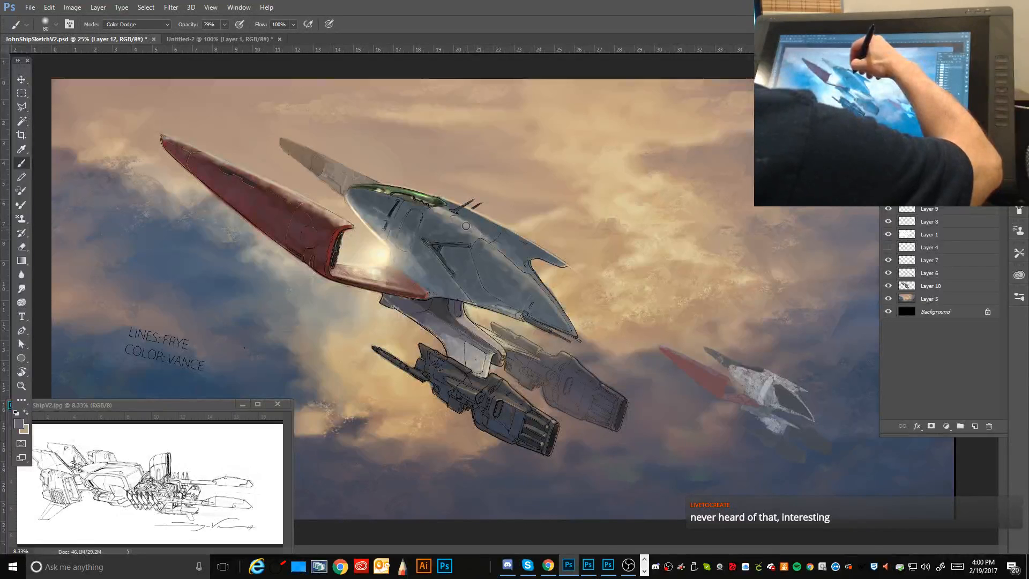
key(ctrl+alt+z)
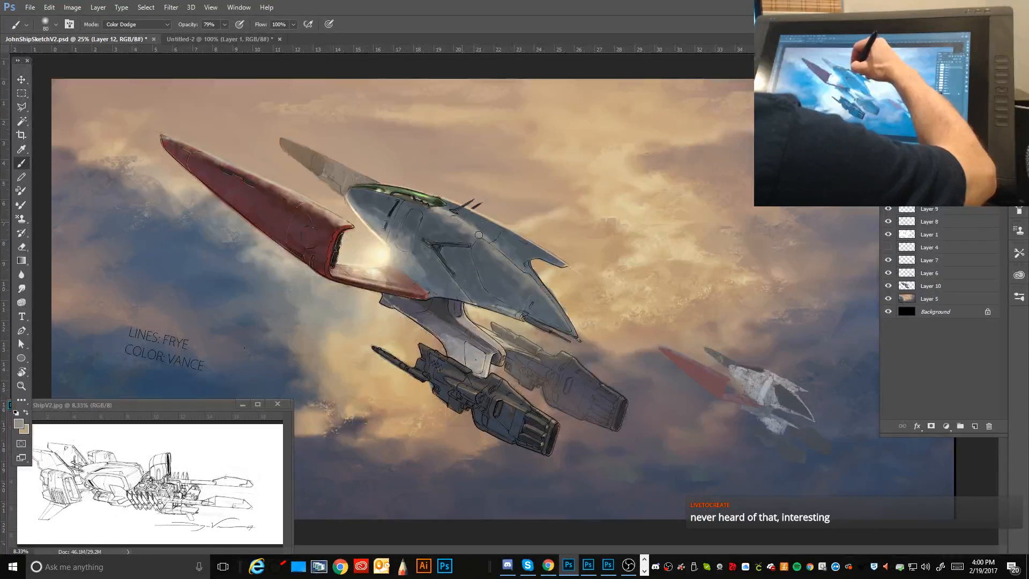
mouse_move(465, 222)
mouse_down()
mouse_move(484, 237)
mouse_move(466, 223)
mouse_up()
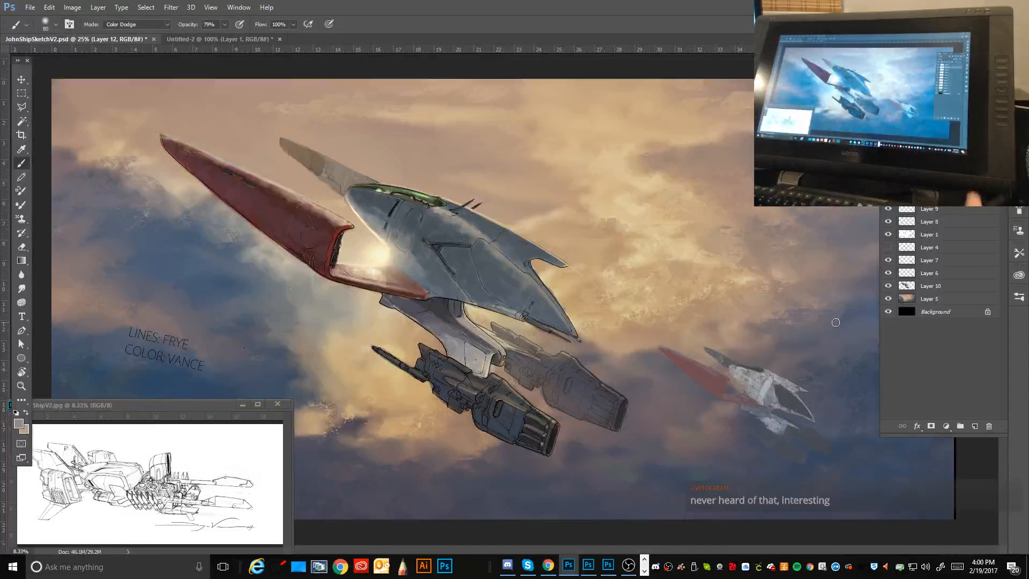
Step: Compare the painting with Layer 12 and the layer beneath it hidden and shown
click(888, 183)
click(889, 183)
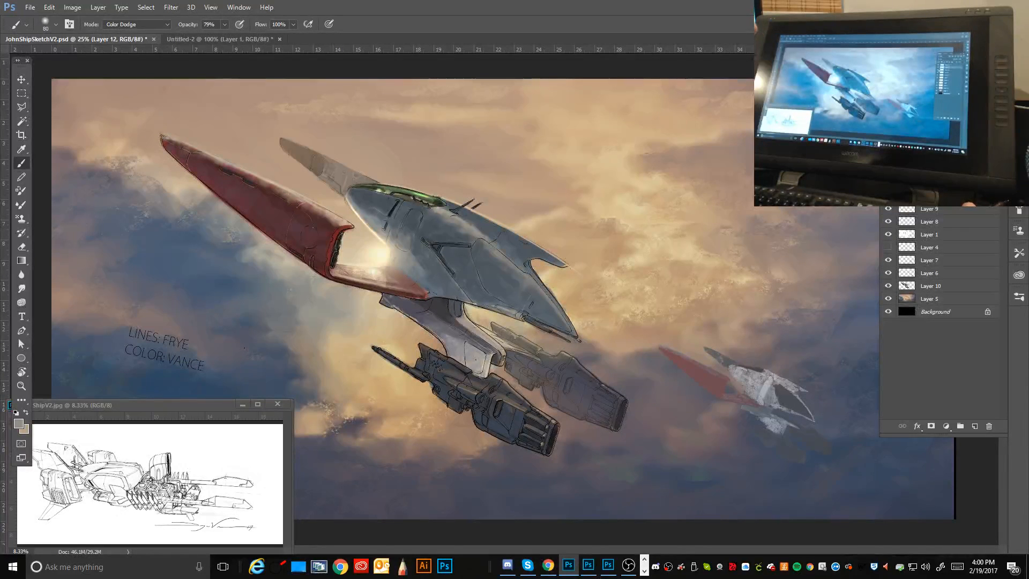
click(888, 195)
click(889, 196)
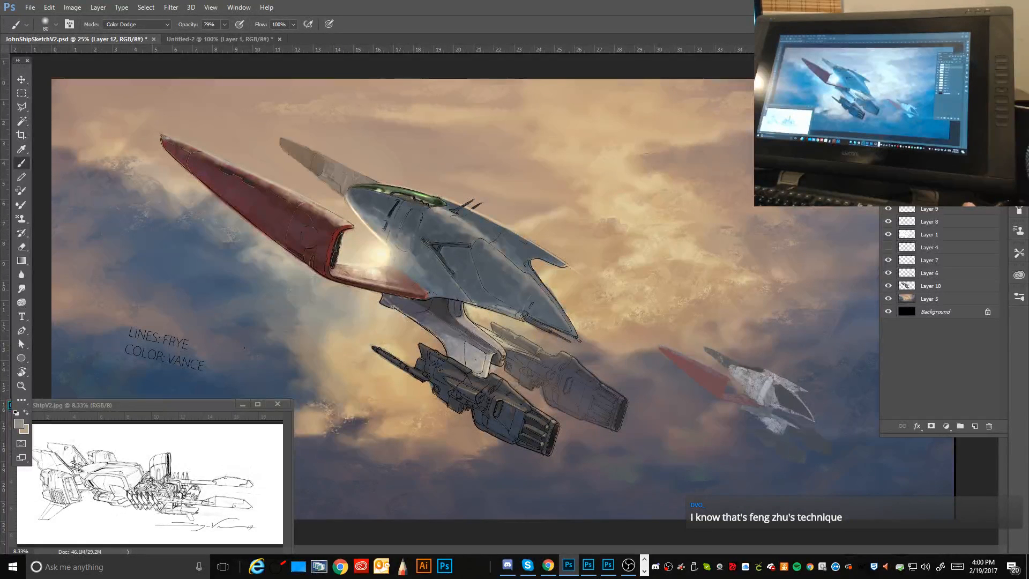
Step: Try to merge the layers from Layer 12 down to Layer 10, and undo the merge
shift+click(930, 286)
right_click(894, 202)
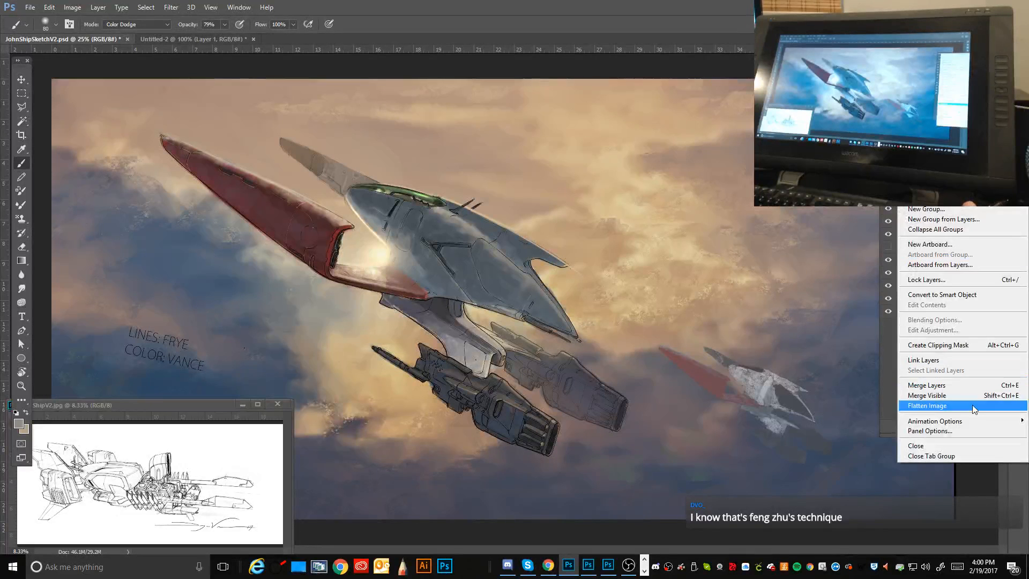
click(936, 395)
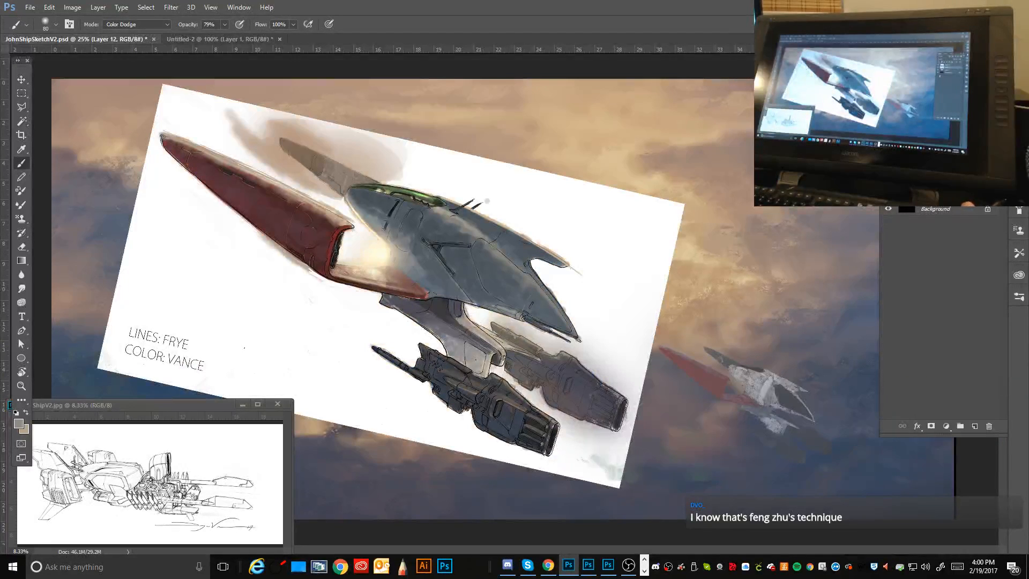
key(ctrl+z)
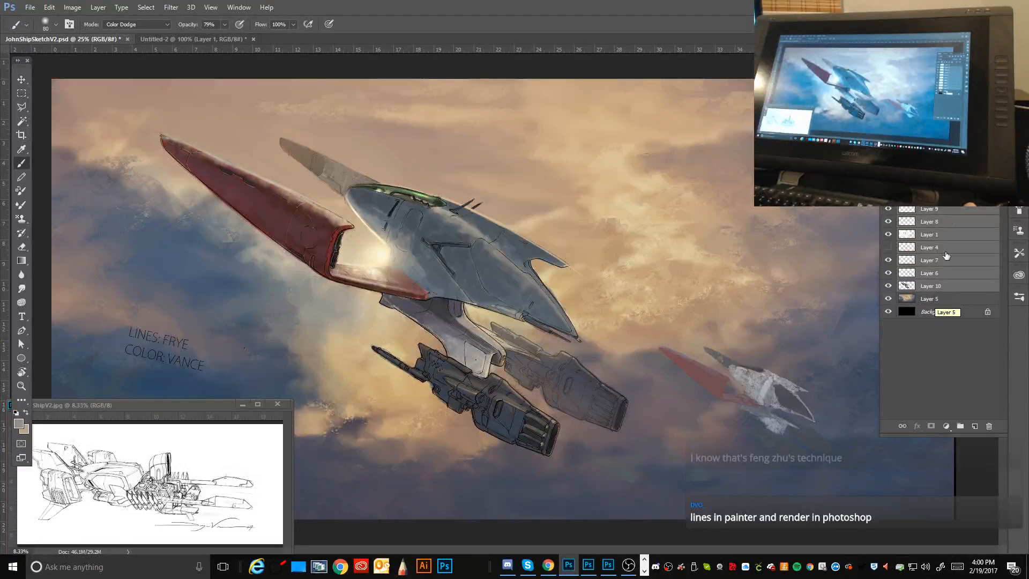
Step: Extend the layer selection down to Layer 5 and merge the selected layers into one
shift+click(939, 298)
right_click(944, 197)
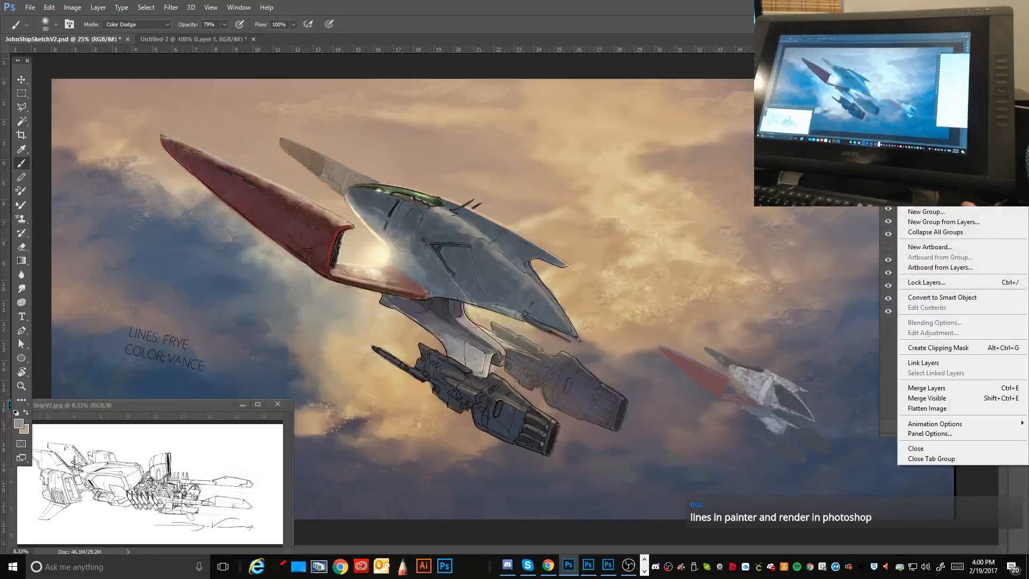
click(953, 389)
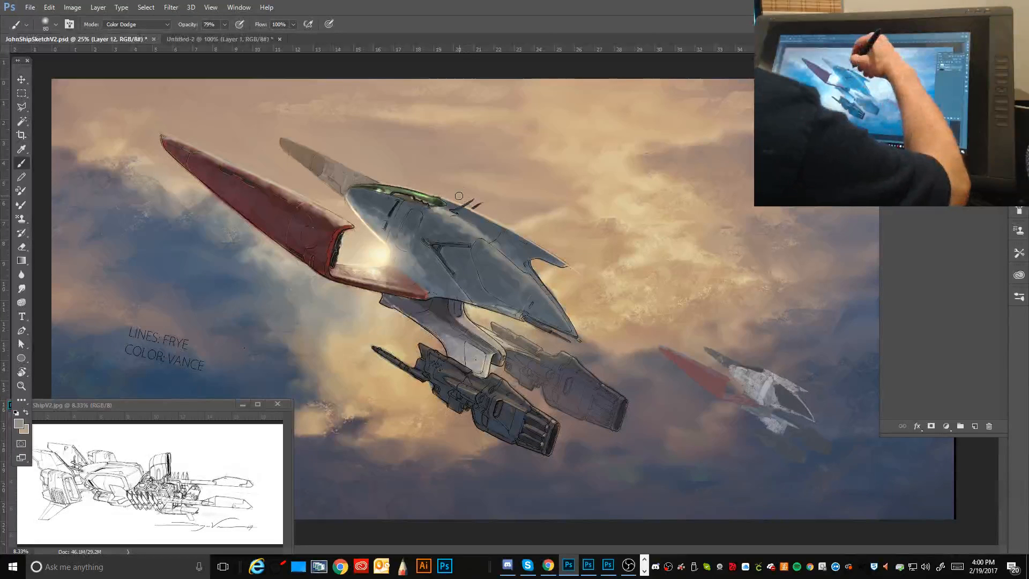
click(29, 8)
click(76, 126)
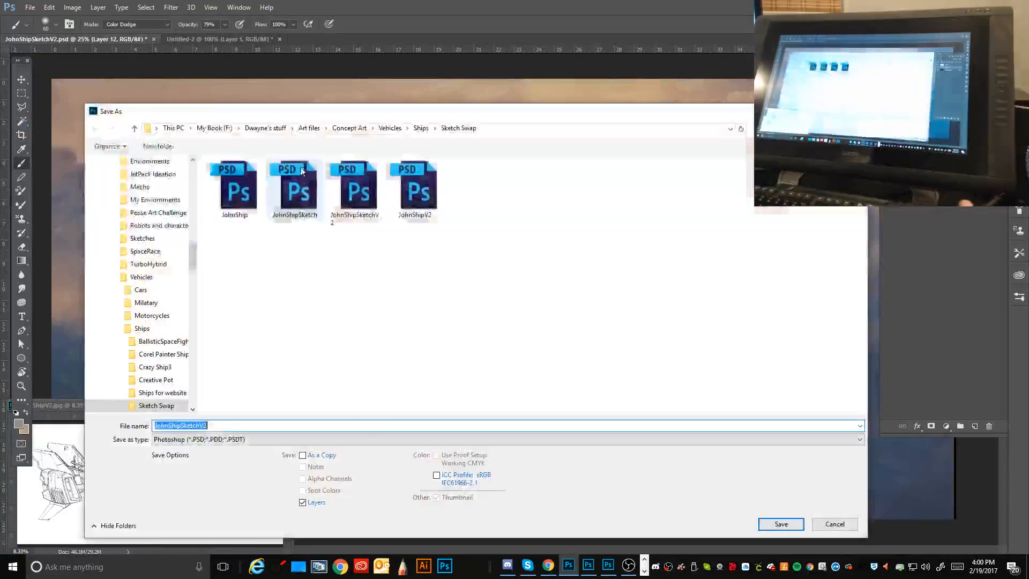
click(835, 525)
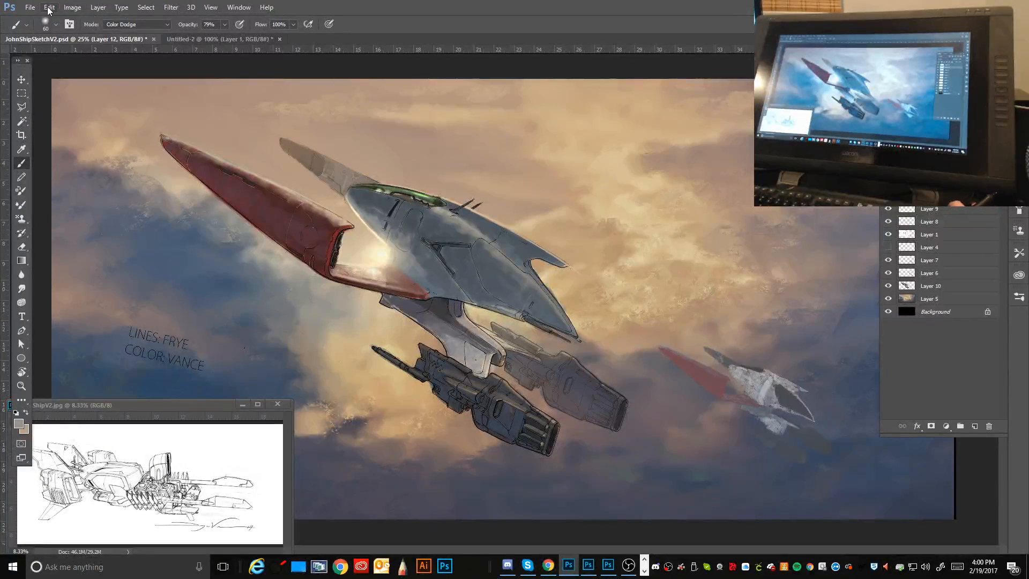
Step: Save the painting under the new name JohnShipSketchV3 in the Sketch Swap folder, in Photoshop format with layers and Maximize Compatibility
click(30, 7)
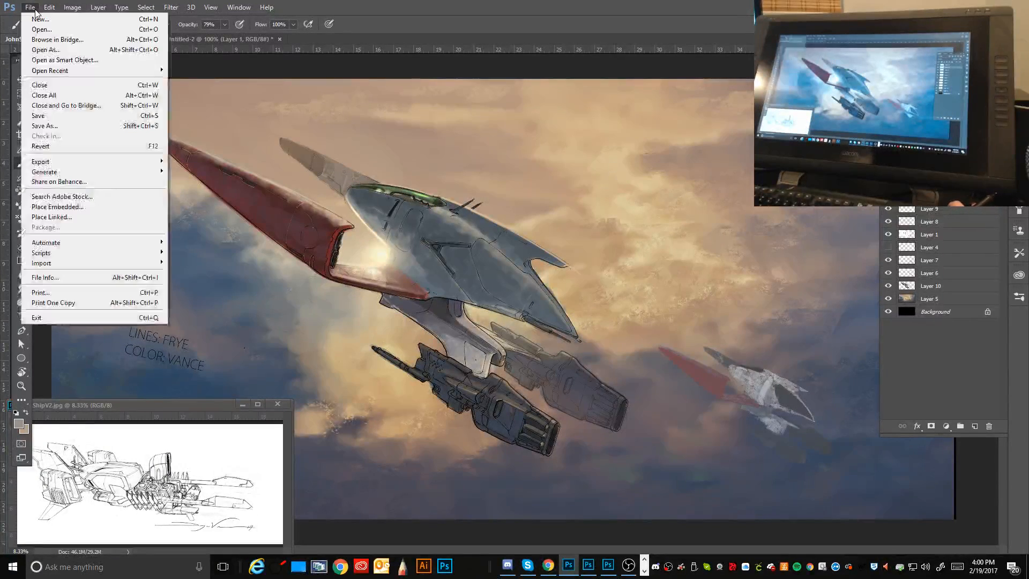
click(79, 129)
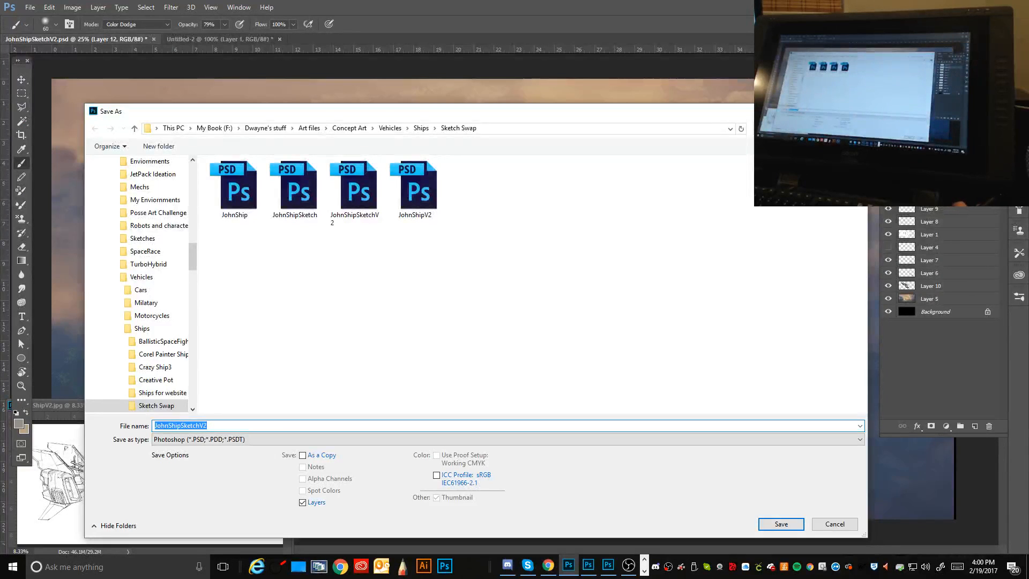
key(alt+Tab)
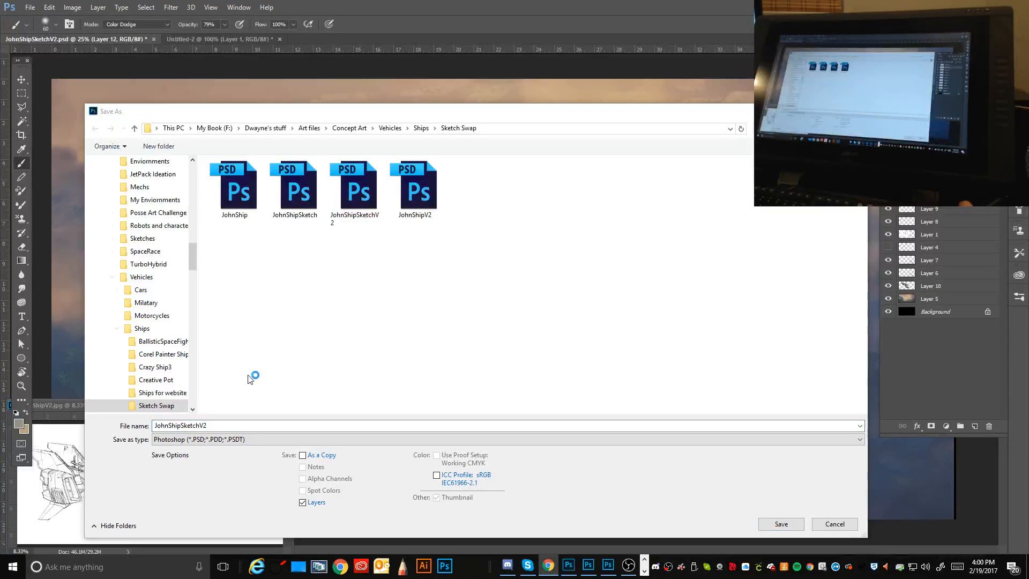
drag(377, 119, 380, 105)
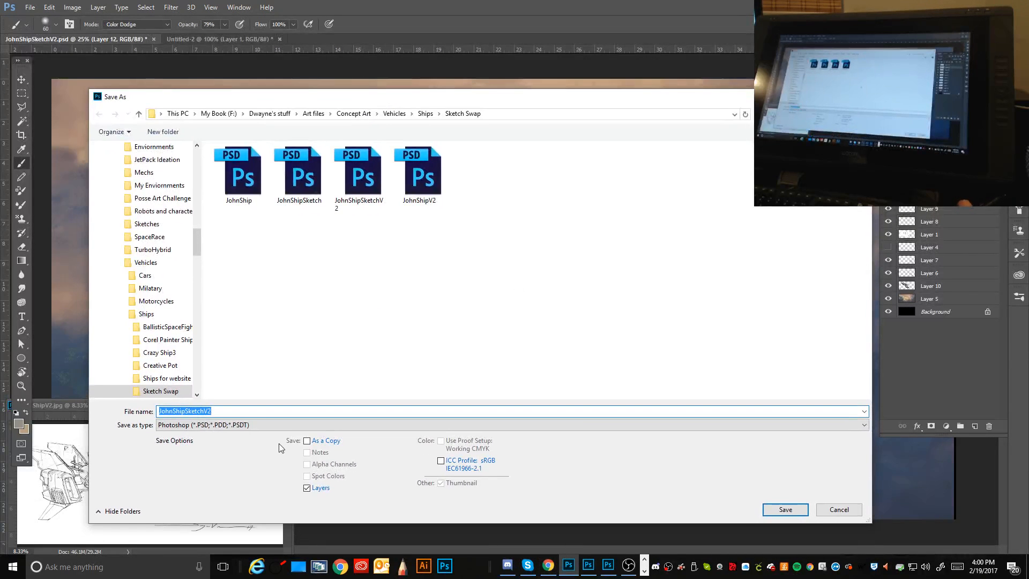
key(End)
key(BackSpace)
text(3)
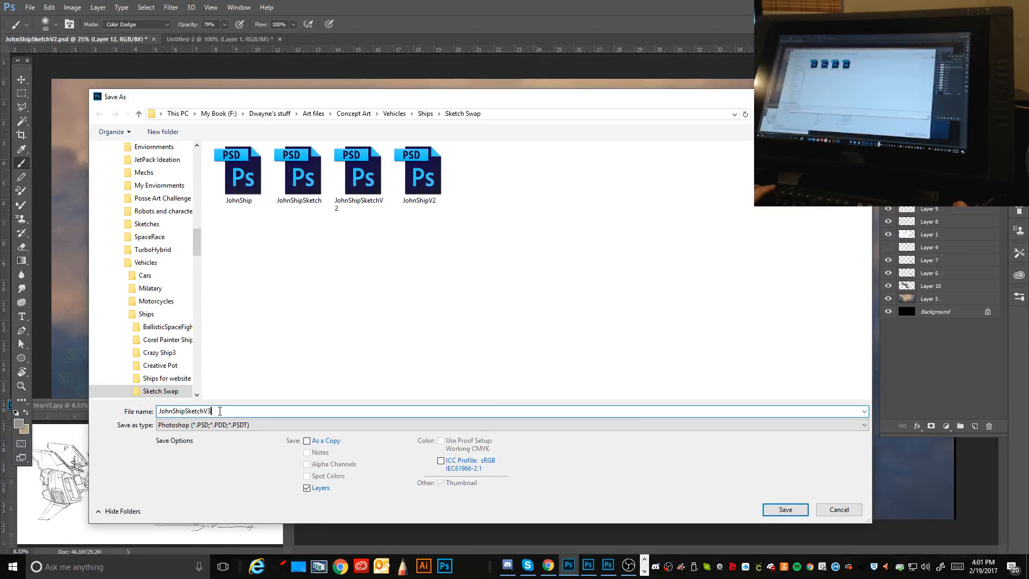
click(794, 510)
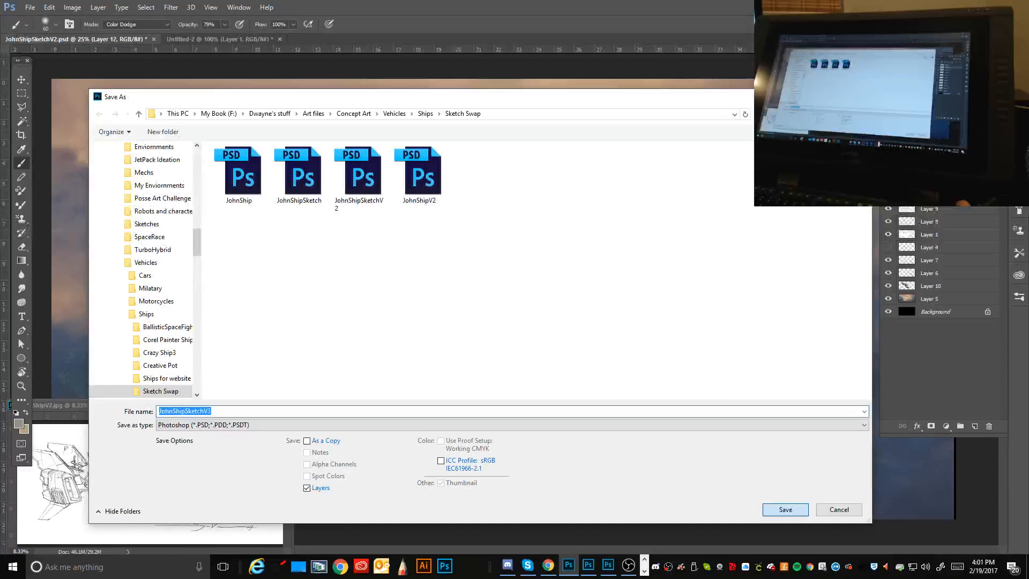
key(Return)
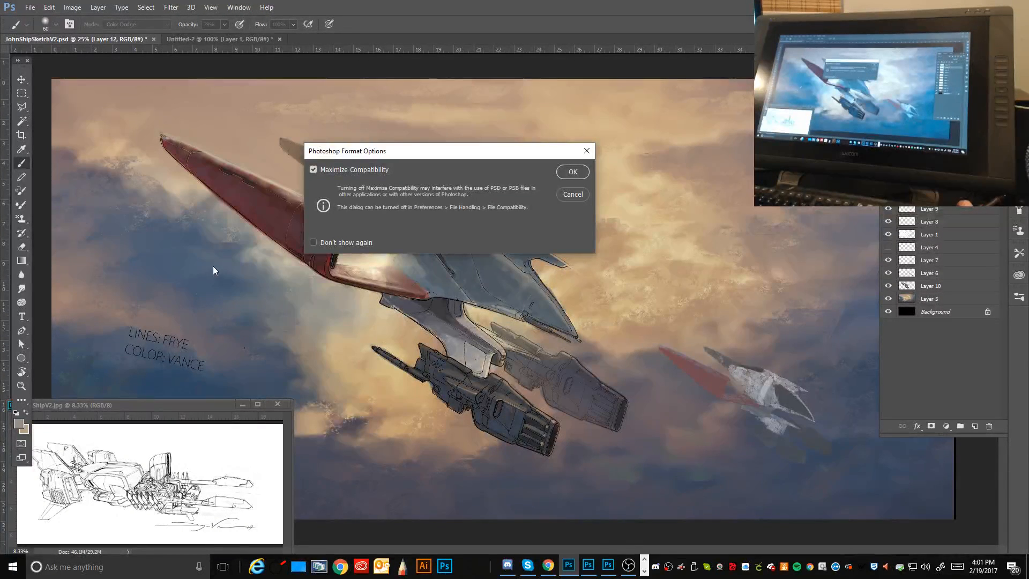
click(572, 172)
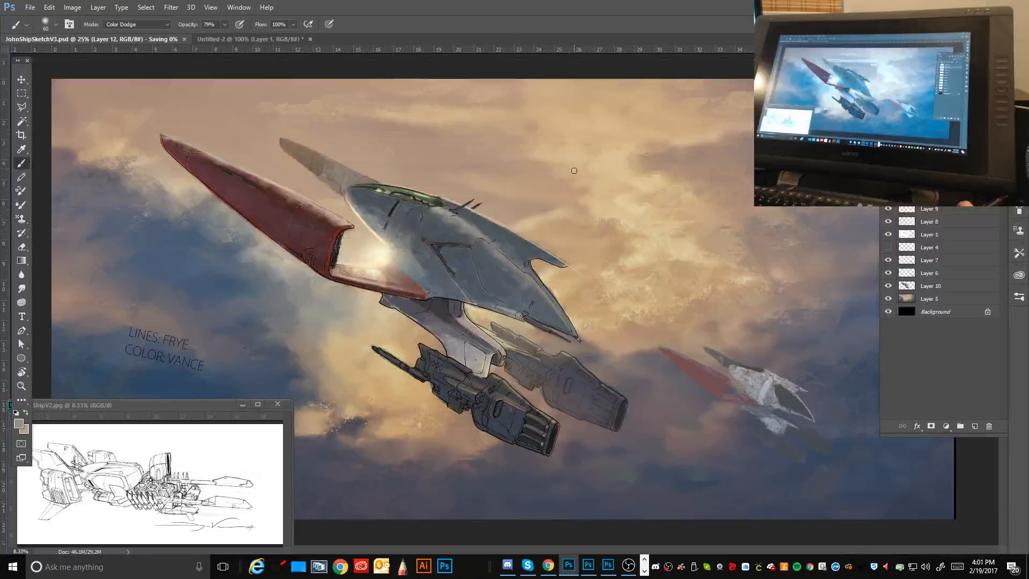
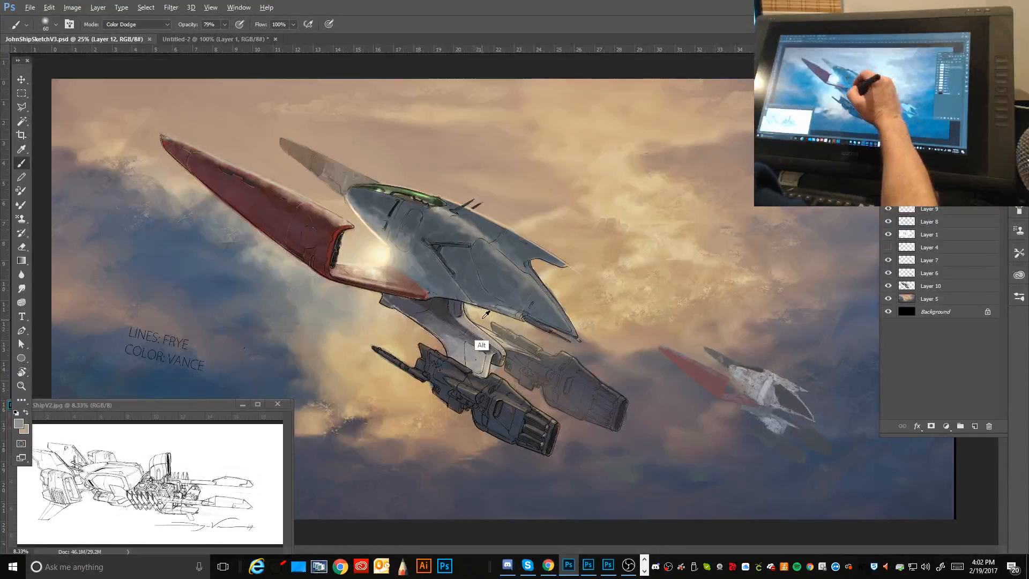
Step: Sample a pale beige near the engine strut and dab it in Color Dodge mode just under the hull's lower edge
alt+click(469, 341)
key(bracketleft)
key(bracketleft)
key(bracketleft)
key(bracketleft)
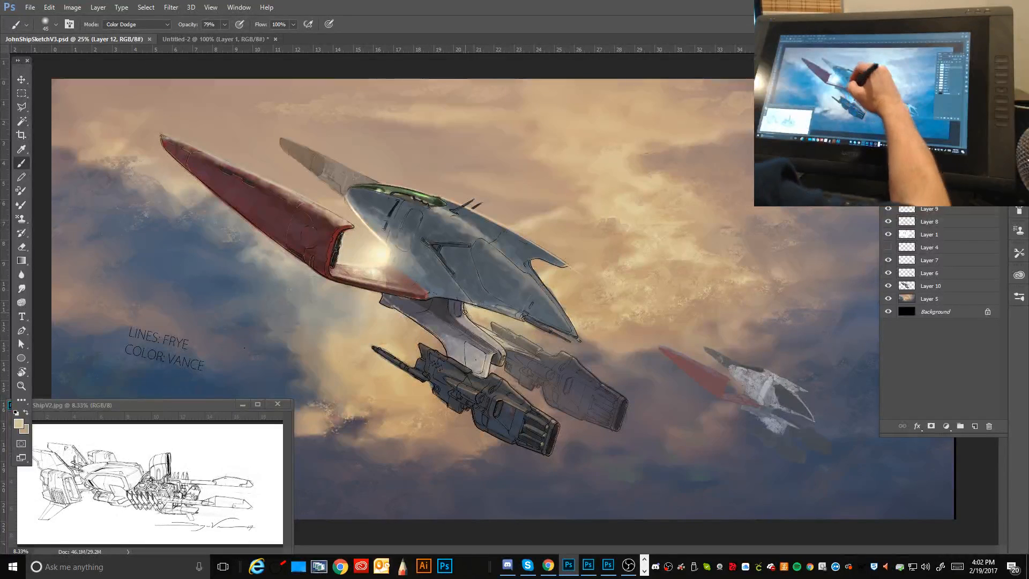
click(465, 304)
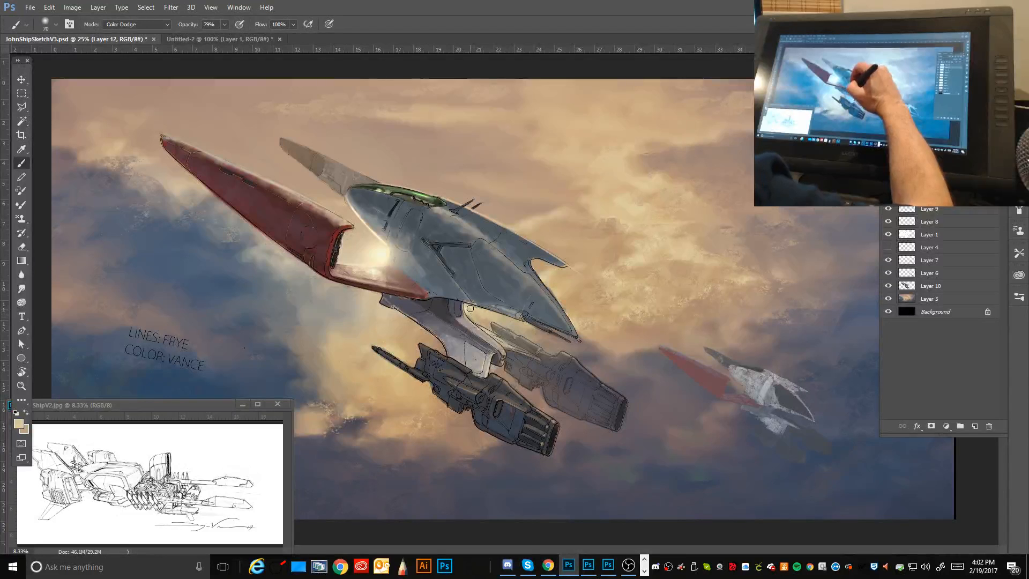
Step: Set the brush to Normal mode, resample the beige under the hull and paint it beside the engine strut with a smaller brush
click(166, 25)
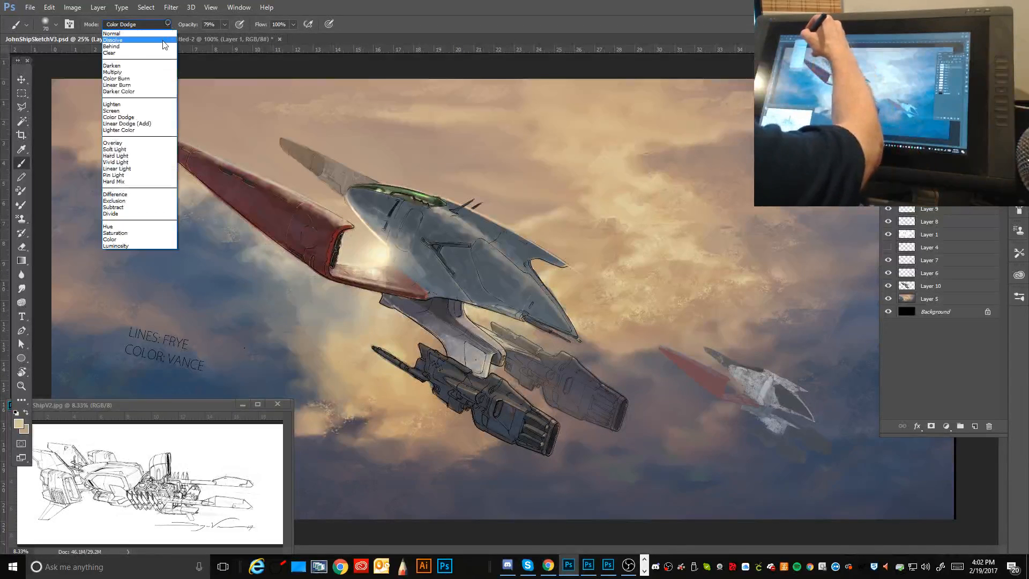
click(124, 33)
key(alt)
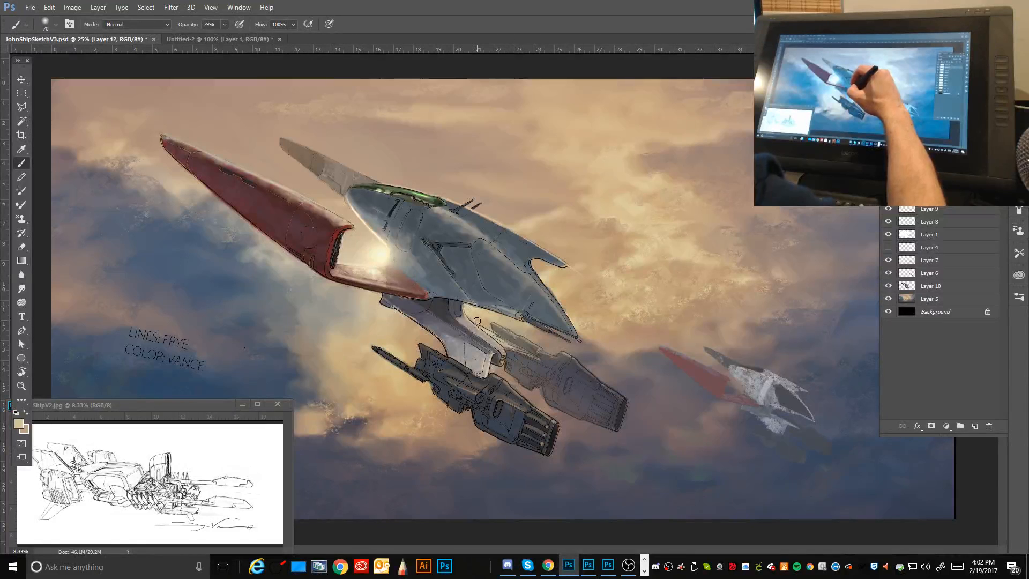
alt+click(467, 308)
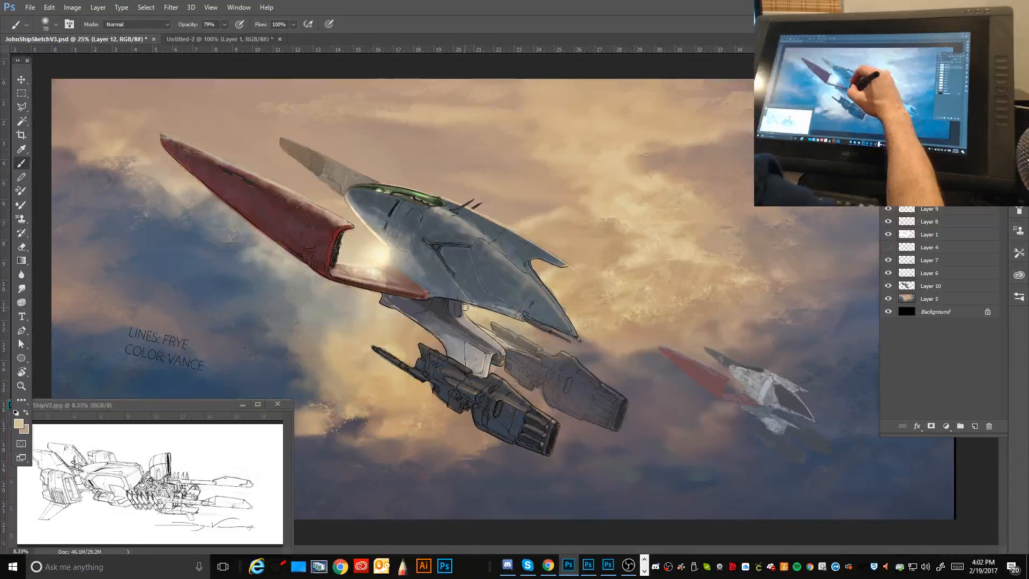
key(bracketleft)
key(bracketleft)
key(bracketleft)
key(bracketleft)
key(bracketleft)
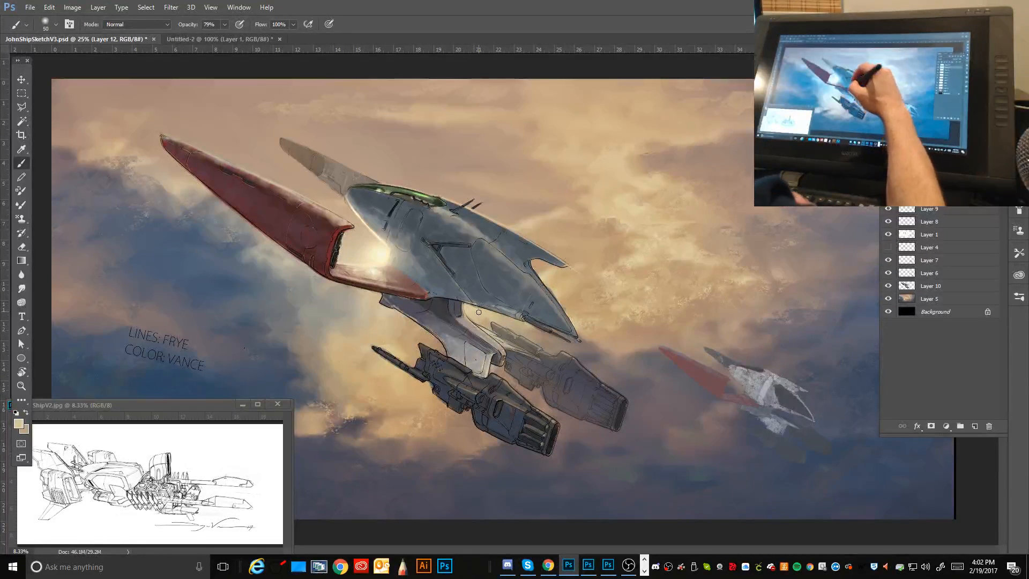
key(bracketleft)
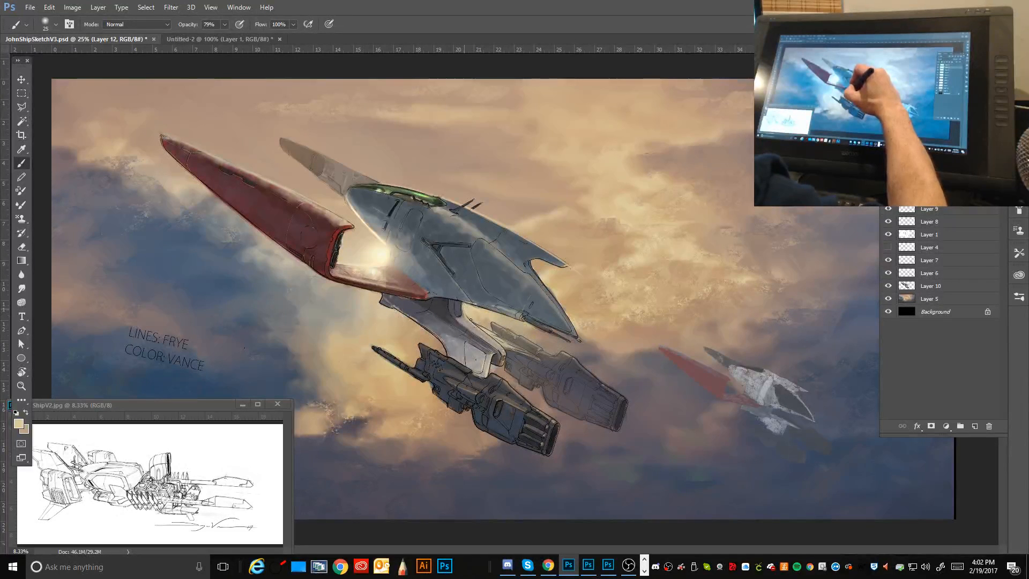
Step: Sample the sky tone beside the rear engine and paint over the line work between it and the strut, using brush size 20
key(bracketright)
key(bracketright)
key(bracketright)
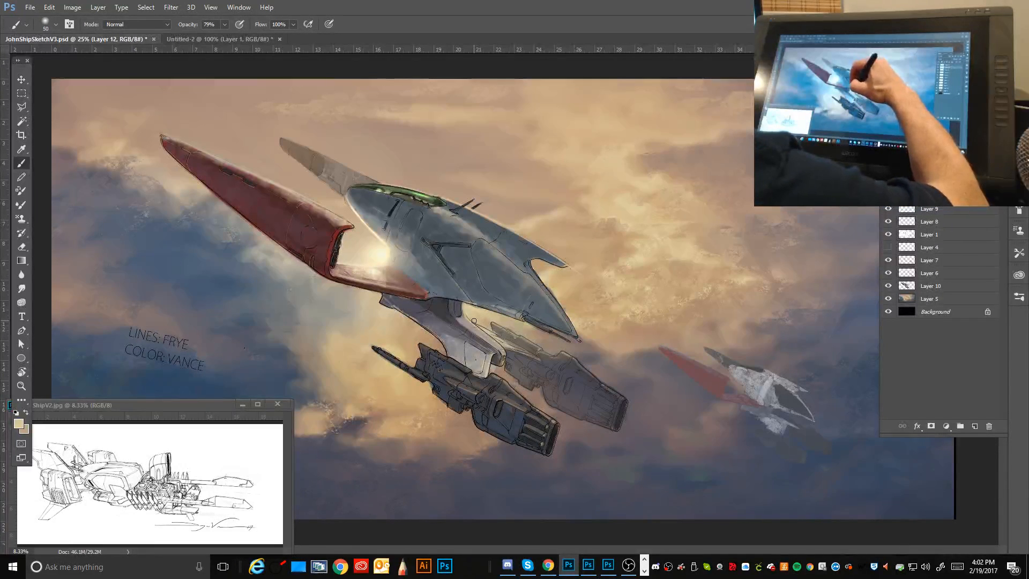
alt+click(483, 324)
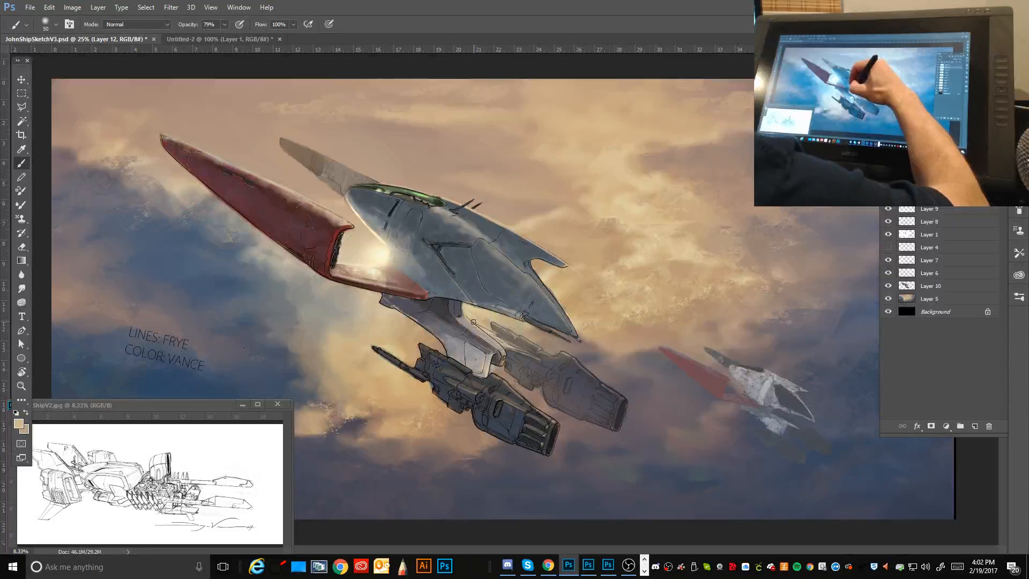
key(bracketleft)
key(bracketleft)
key(bracketleft)
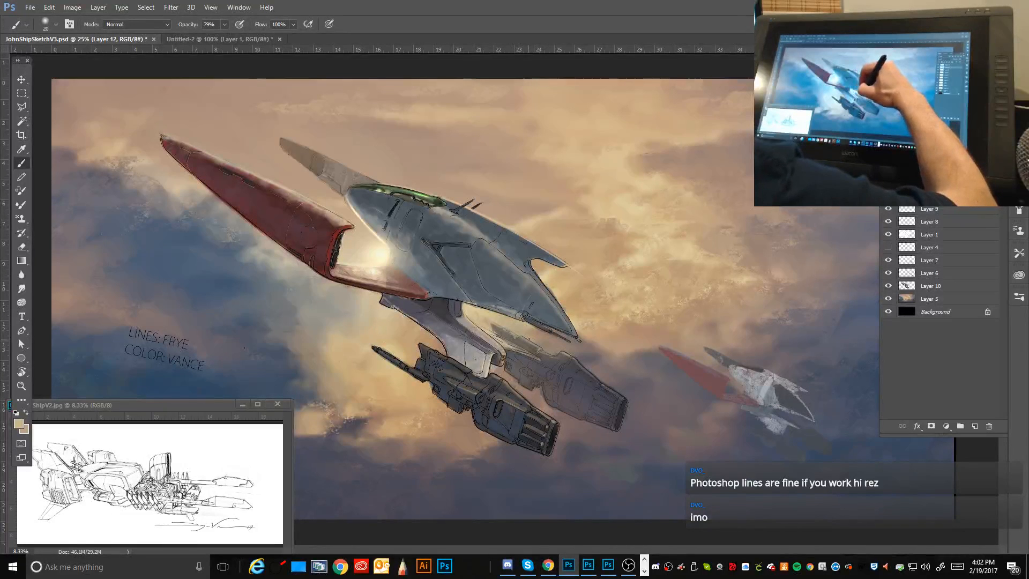
Step: Blend the rear engine's upper edge, the support strut and the front engine with tones sampled from the painting, using brush size 20
alt+click(531, 332)
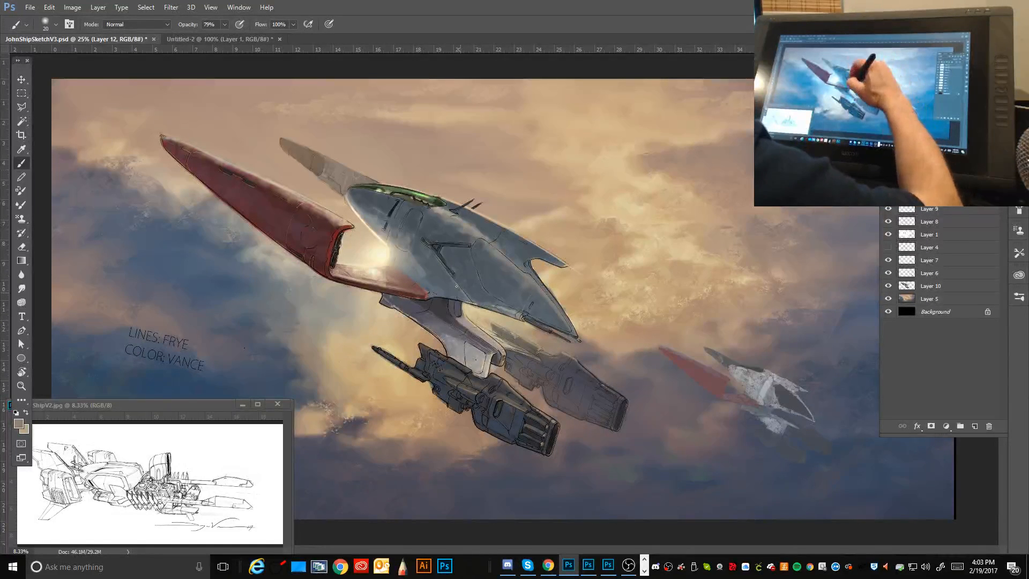
key(alt)
alt+click(412, 317)
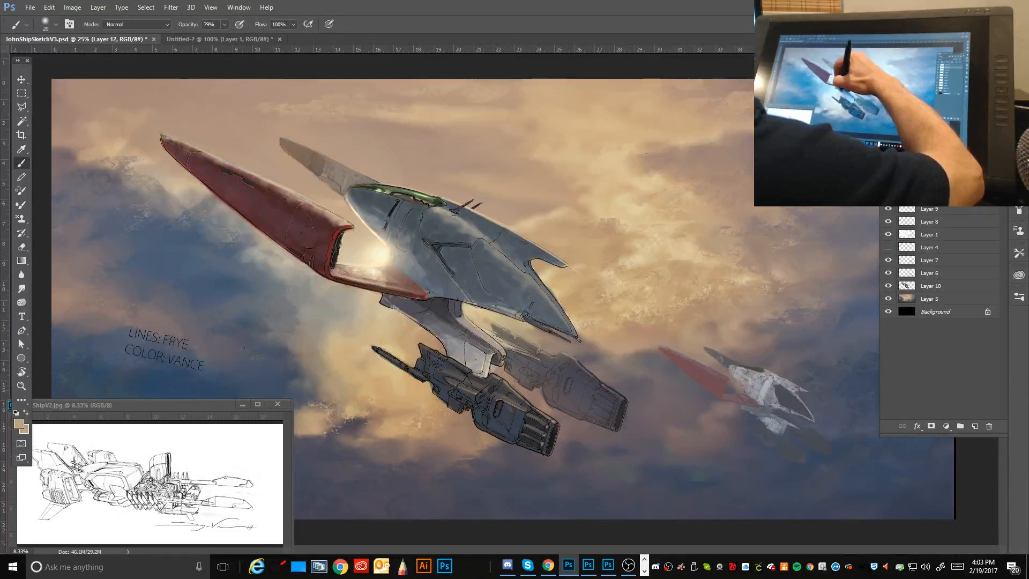
alt+click(414, 346)
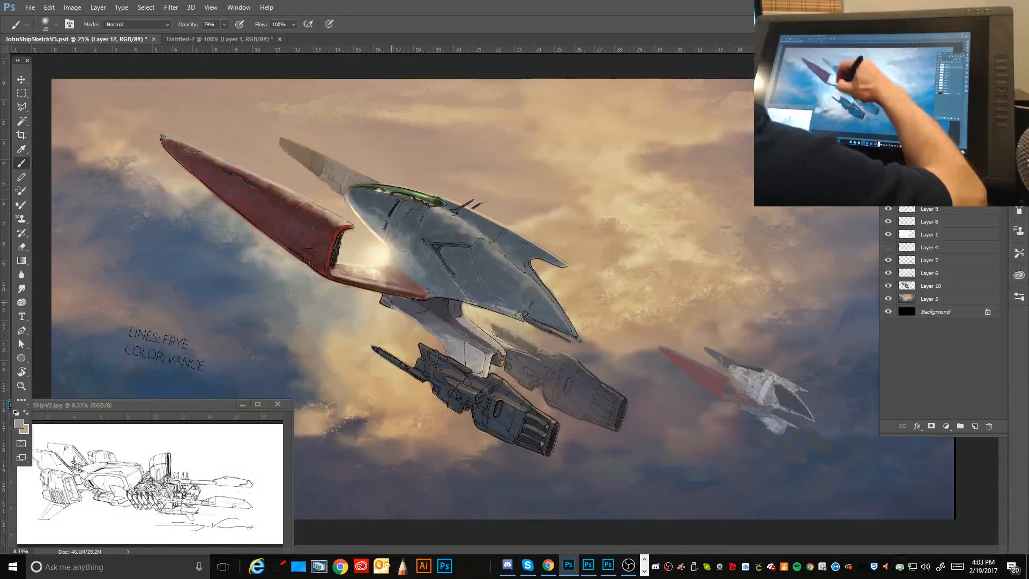
alt+click(383, 307)
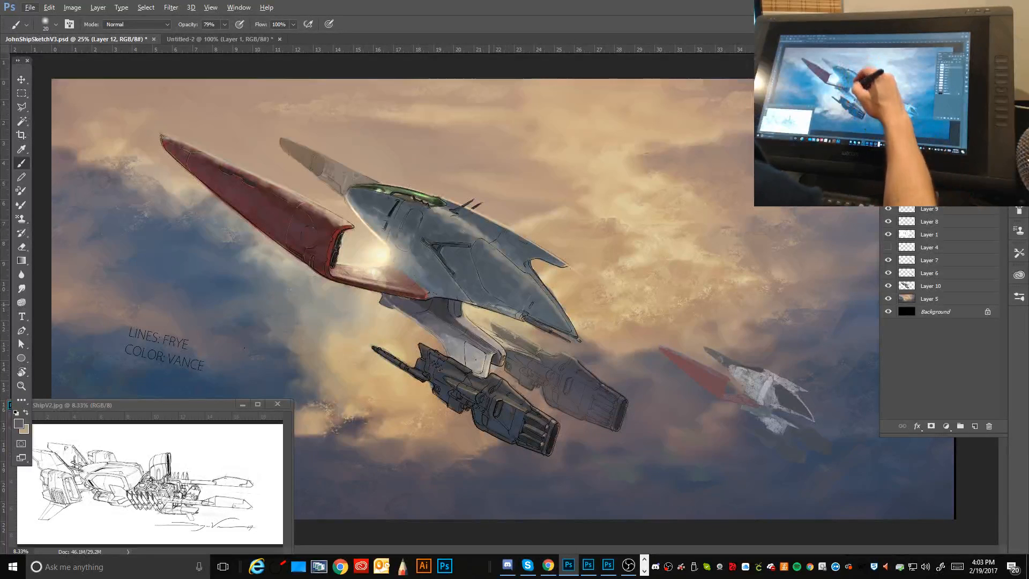
alt+click(503, 423)
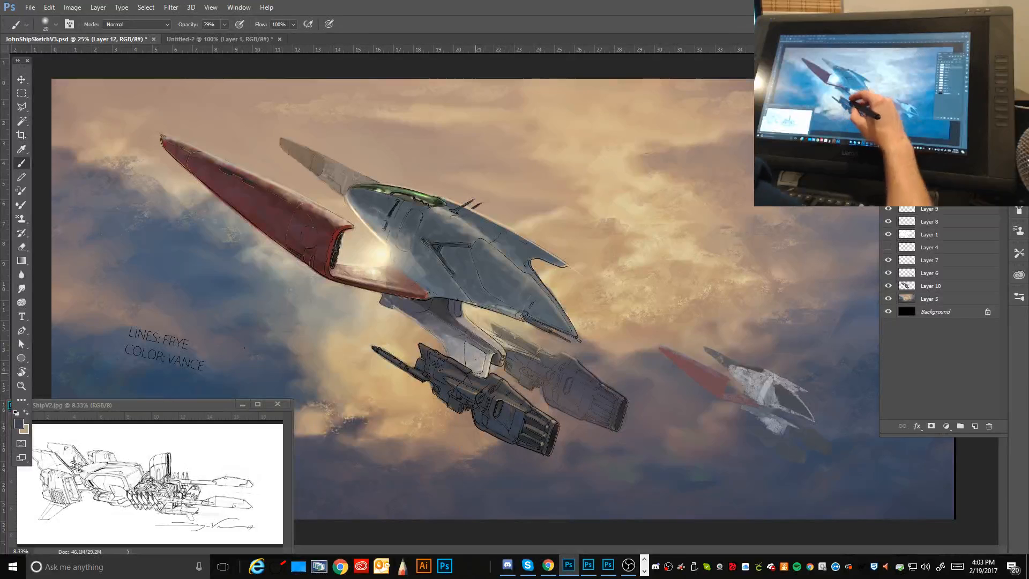
alt+click(479, 390)
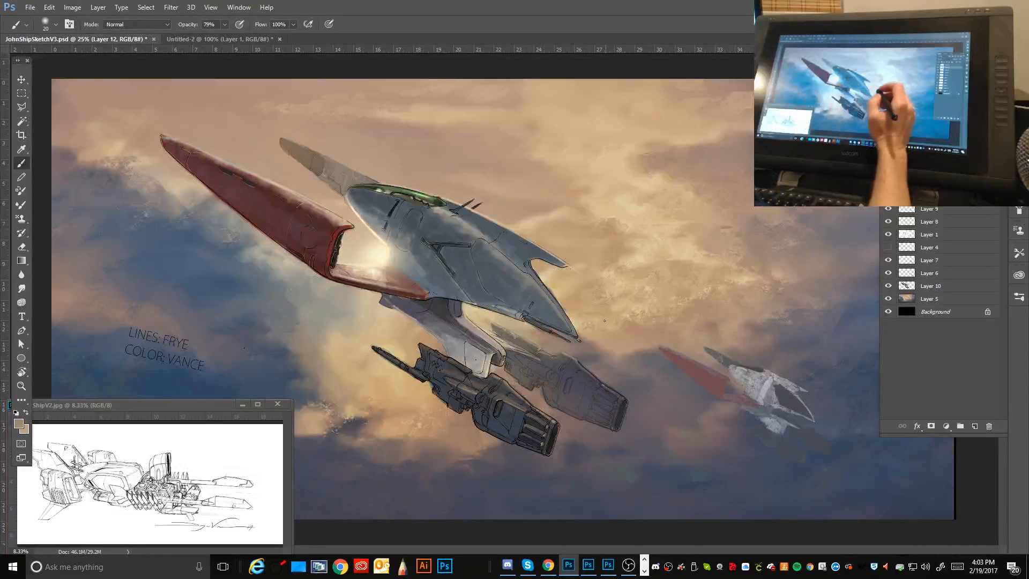
Step: Set the brush to Color Dodge and work soft highlights around the upper hull and canopy at sizes 250 and 150
key(bracketright)
key(bracketright)
key(bracketright)
key(bracketright)
key(bracketright)
key(bracketright)
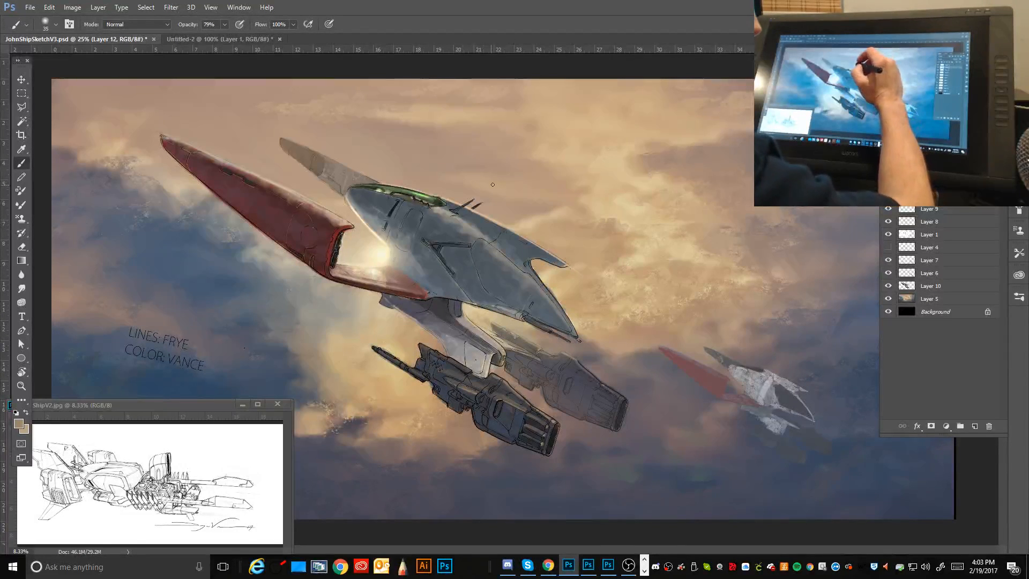
key(bracketright)
key(bracketright)
key(bracketright)
click(156, 24)
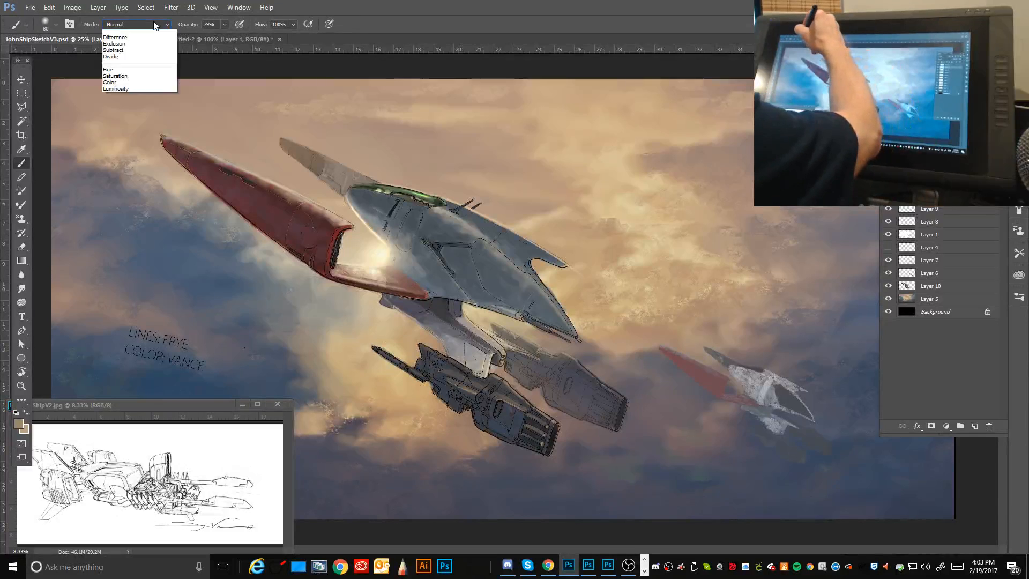
click(158, 117)
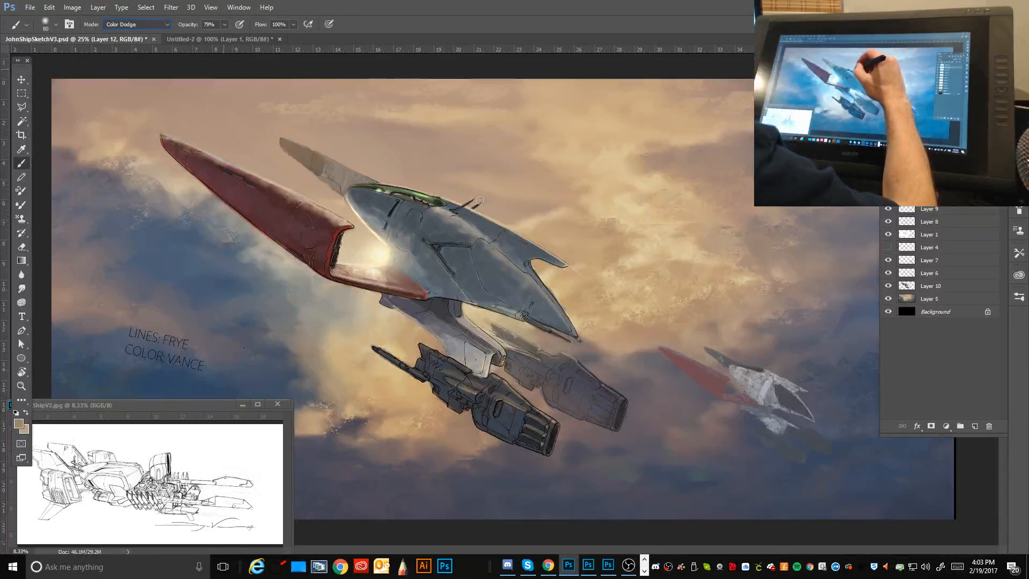
key(bracketright)
key(bracketright)
key(bracketright)
key(bracketright)
key(bracketright)
key(bracketright)
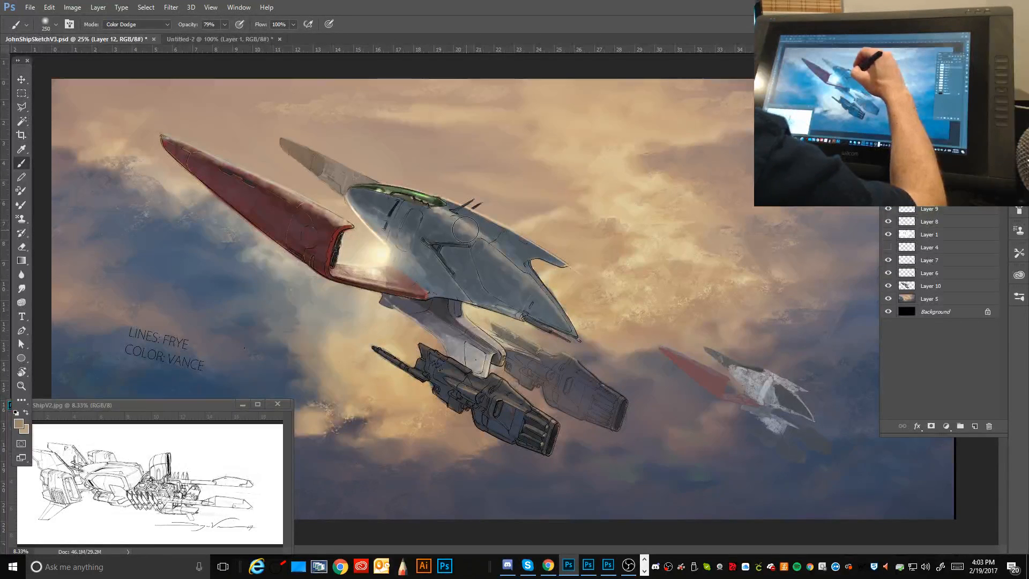
key(bracketleft)
key(bracketleft)
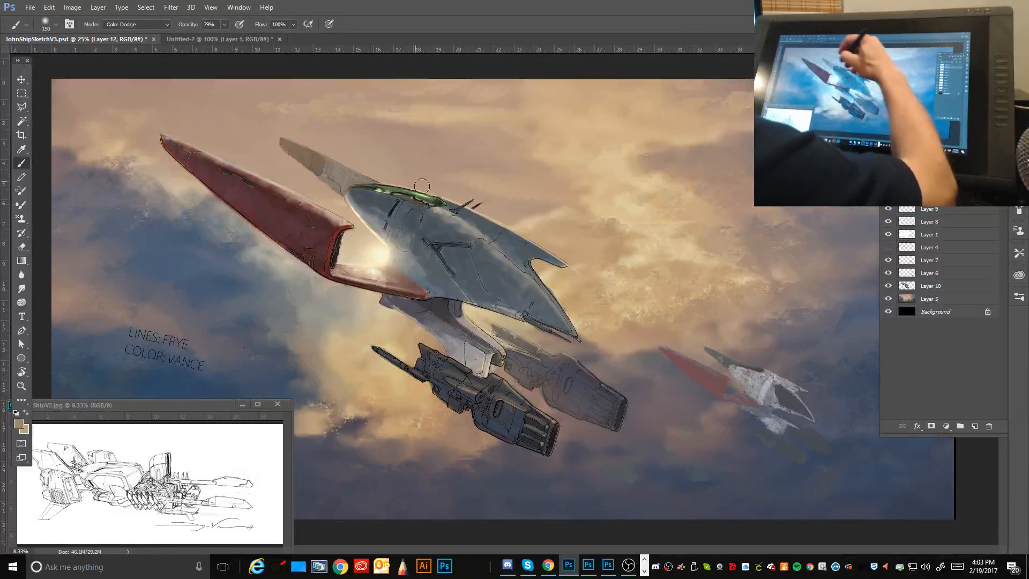
Step: Compare the painting with Layer 12 hidden and shown, then try merging the layers from Layer 12 down to Layer 10 and undo the merge
click(888, 182)
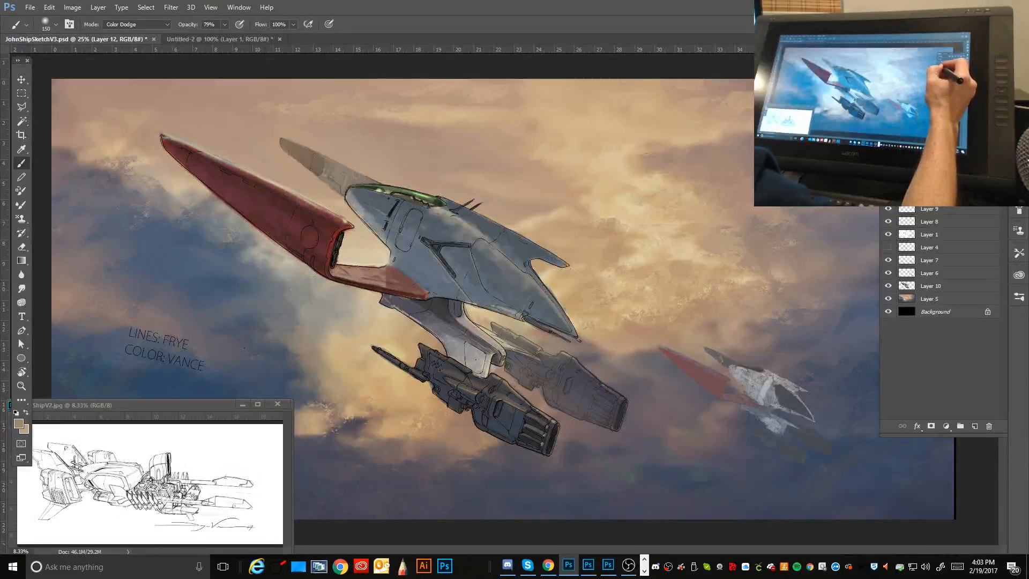
click(888, 183)
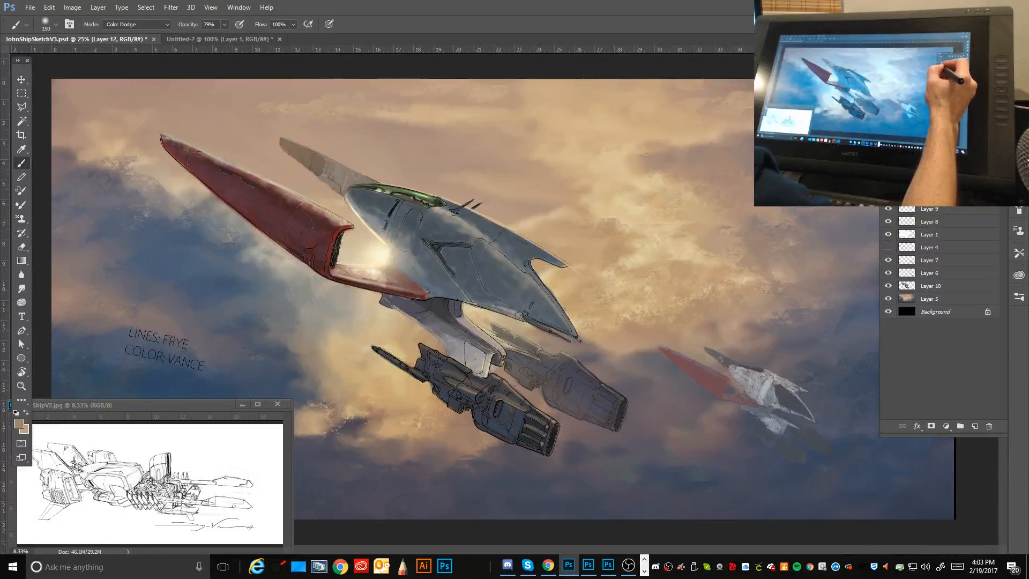
shift+click(933, 288)
click(991, 202)
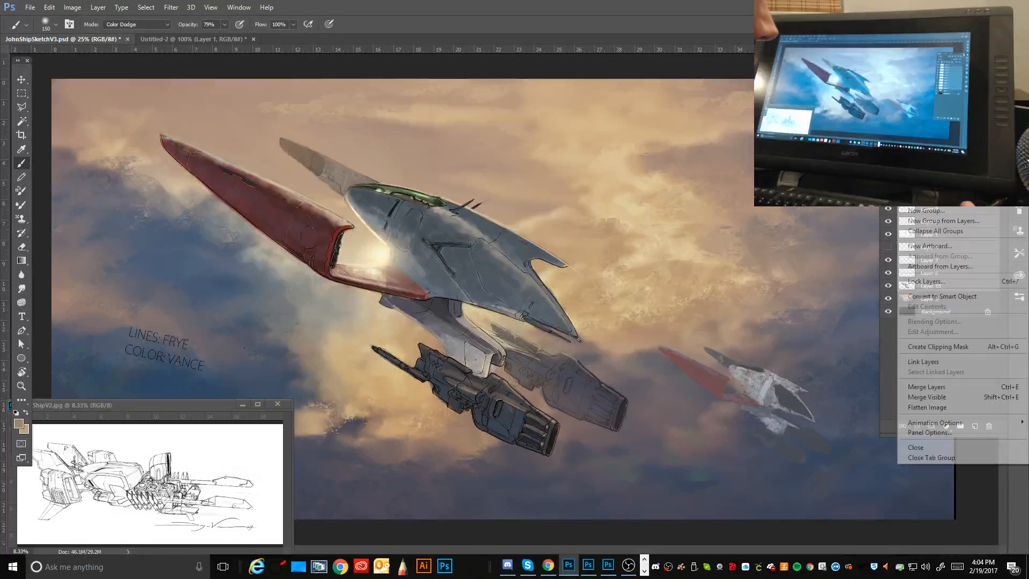
click(968, 389)
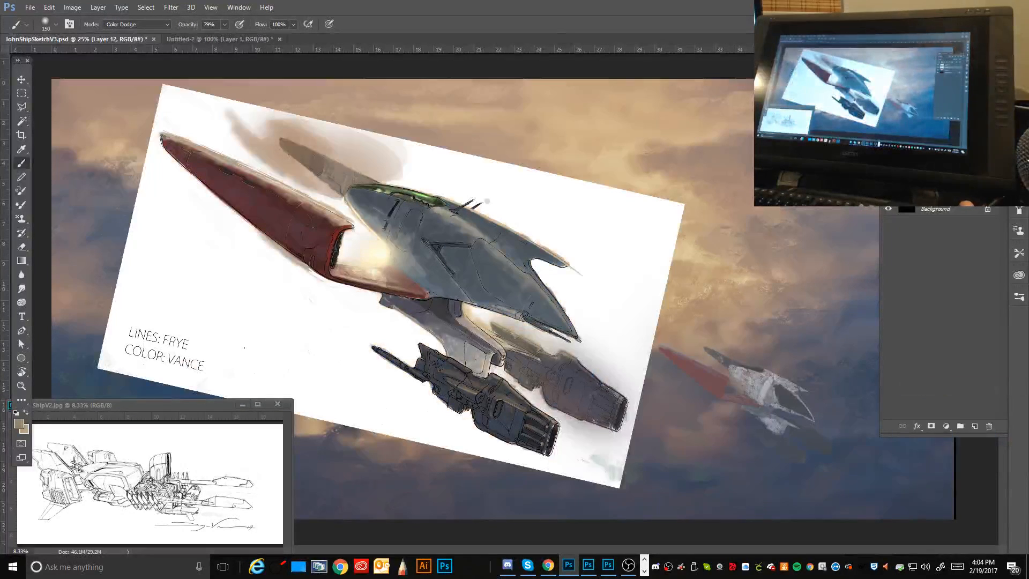
key(ctrl+z)
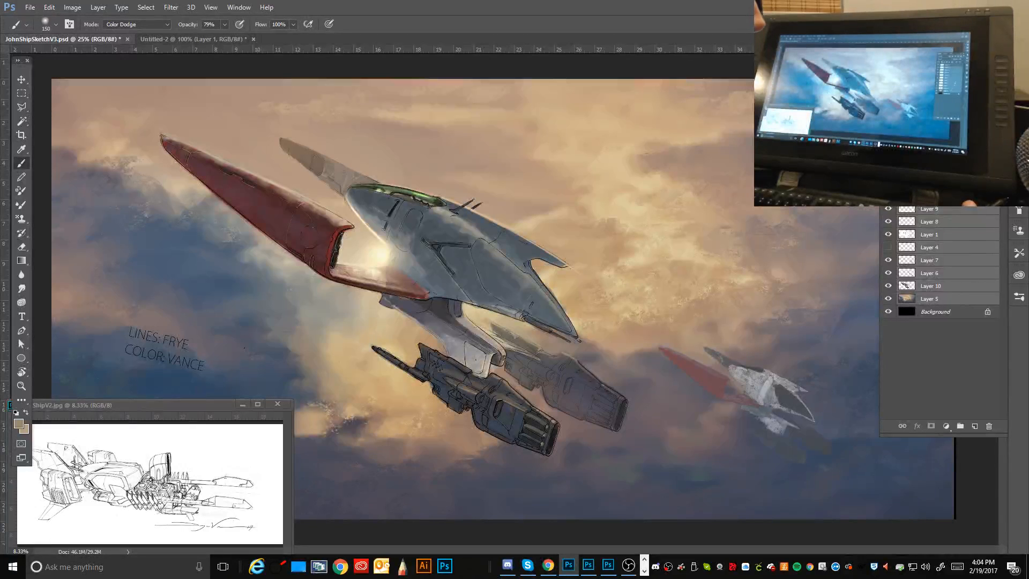
Step: Merge all layers from Layer 12 down to Layer 5 into one, leaving the Background layer out
click(991, 202)
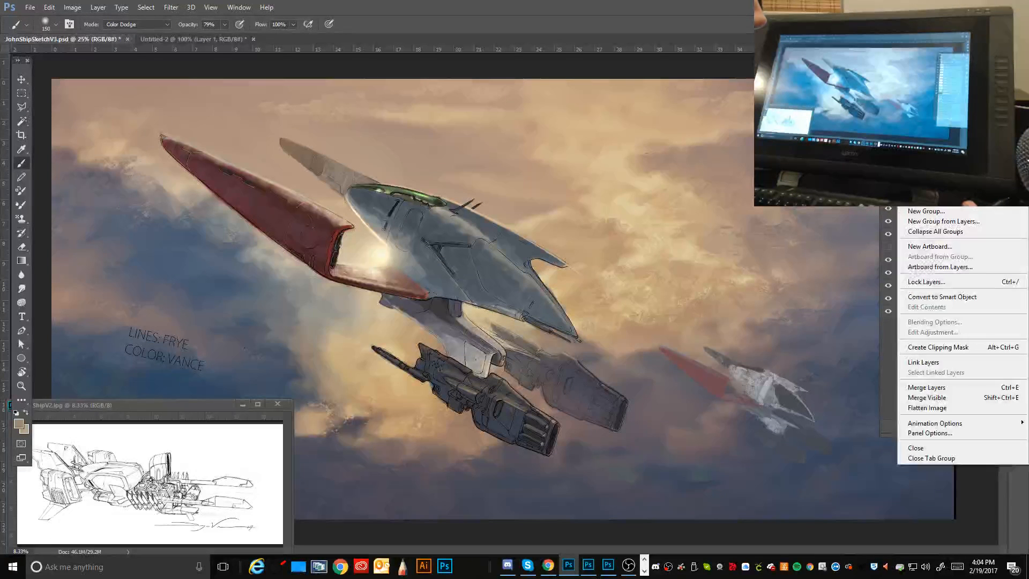
click(953, 390)
Step: Save the merged painting as a new Photoshop file named JohnShipSketchV4 in the Sketch Swap folder
click(32, 7)
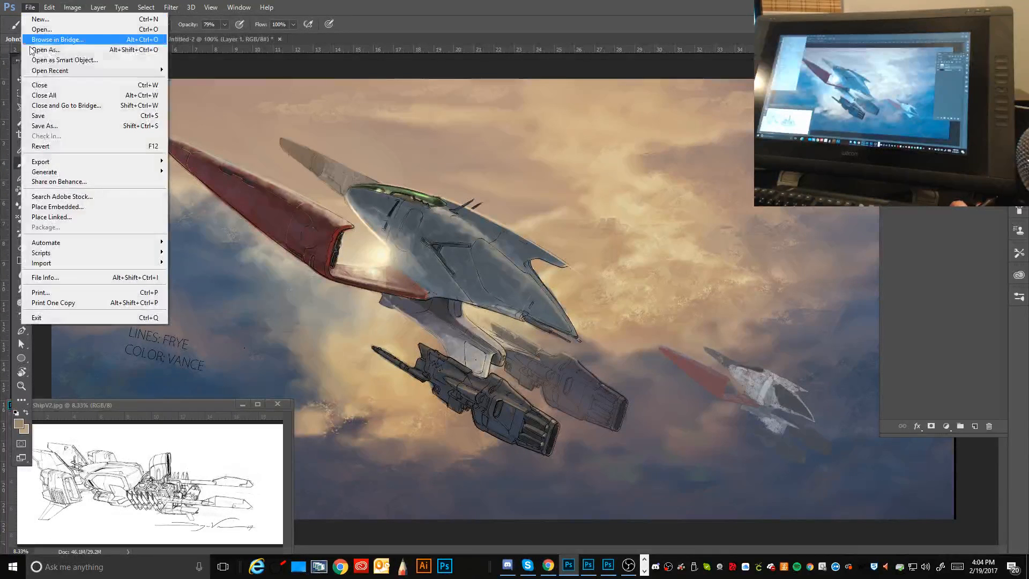
click(65, 126)
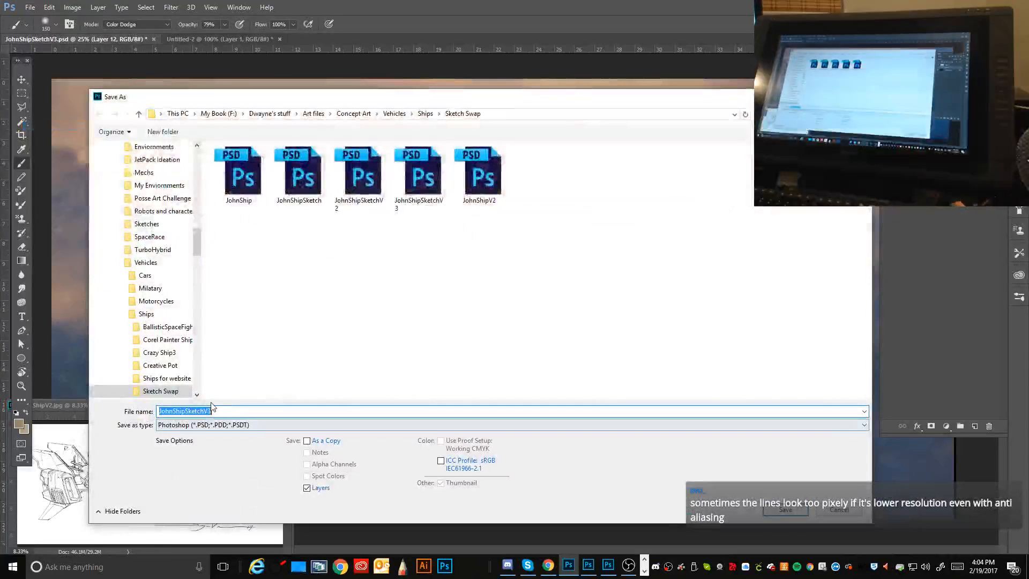
click(216, 411)
key(BackSpace)
text(4)
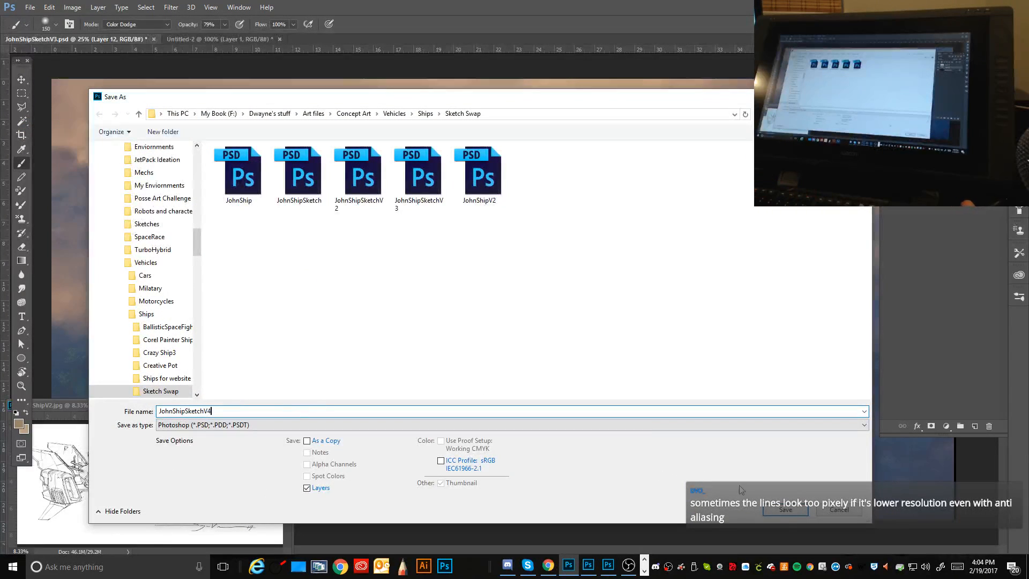
click(784, 510)
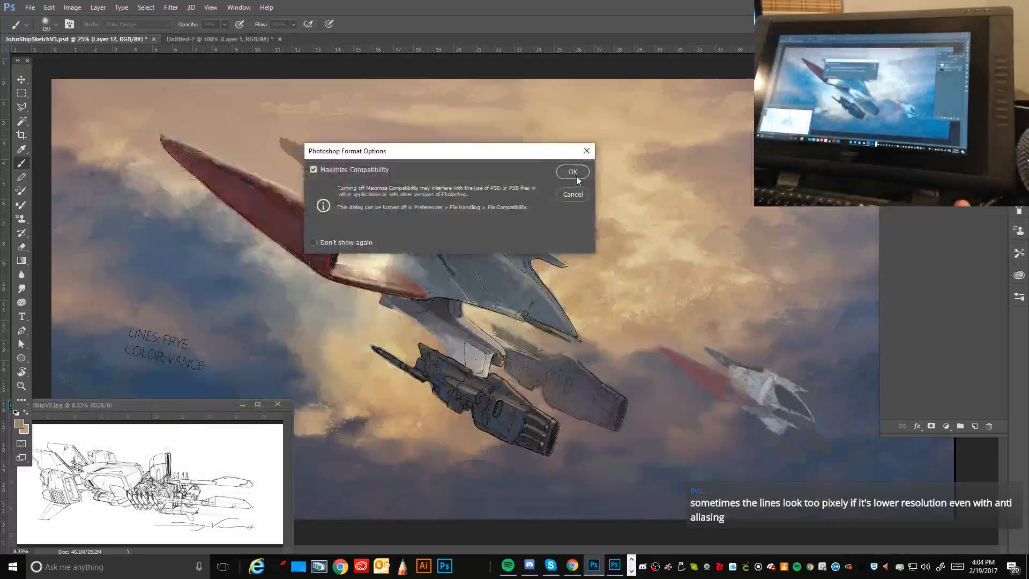
Step: Finish saving the painting as JohnShipSketchV4.psd with Maximize Compatibility enabled
click(571, 172)
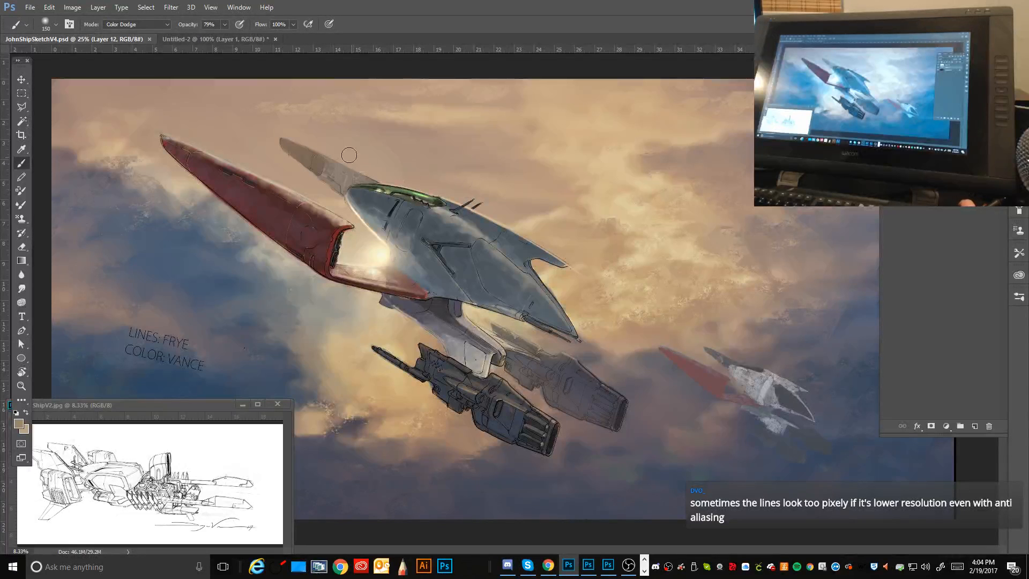
Step: Check the painting's pixel dimensions and resolution in Image Size, leaving them as they are
click(72, 7)
click(91, 85)
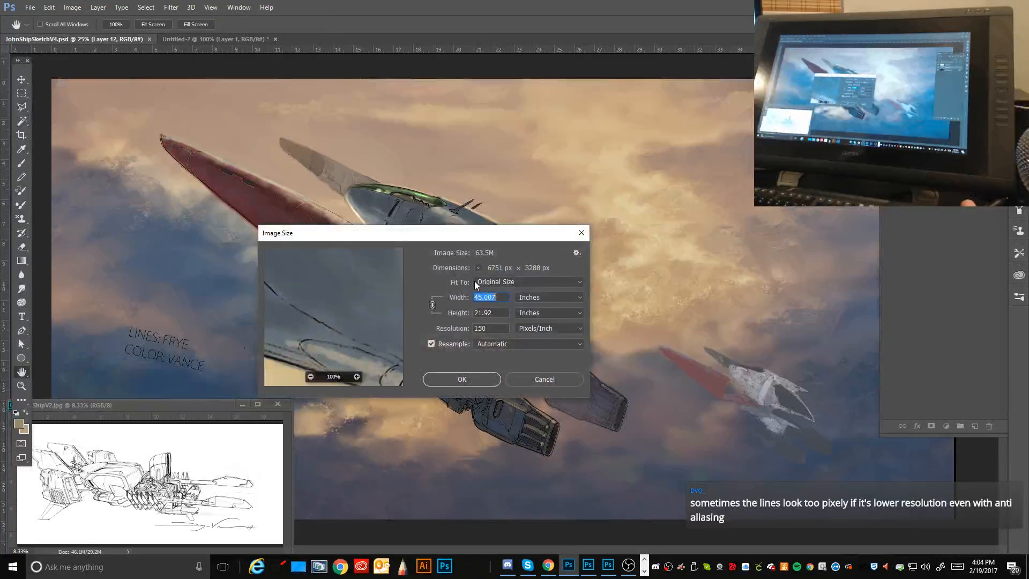
click(524, 383)
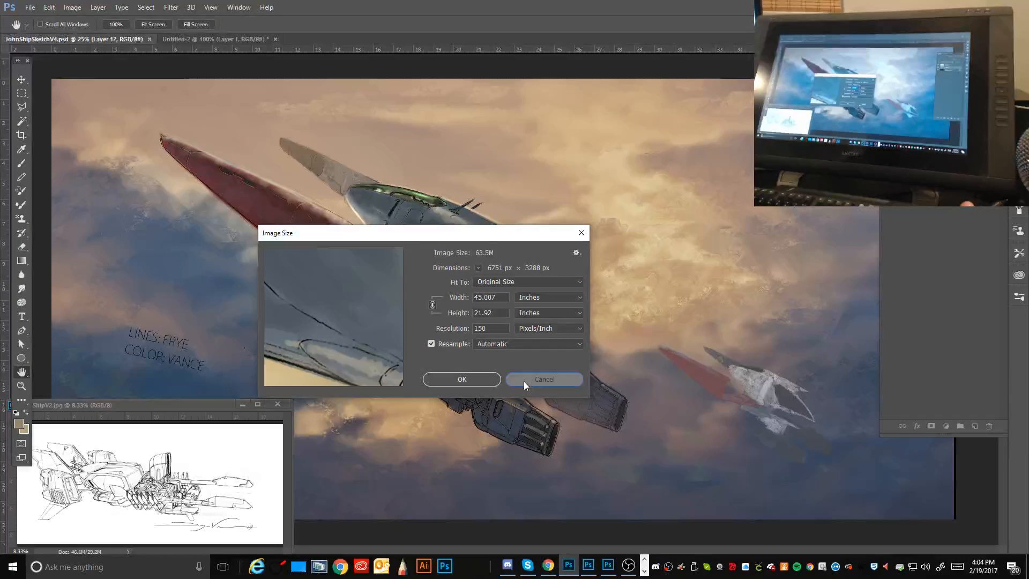
click(523, 382)
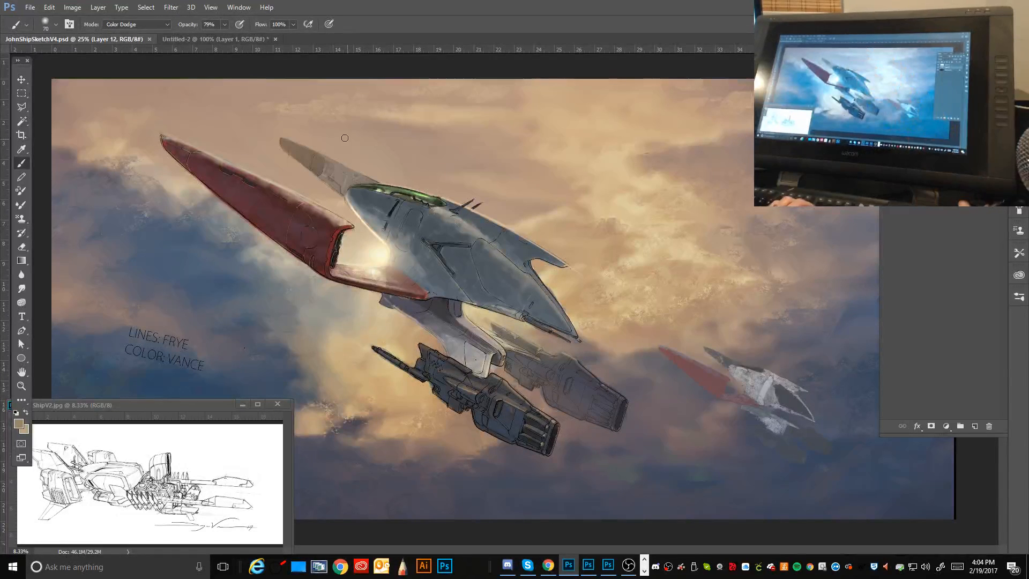
Step: Reduce the Color Dodge brush size to 70 px
key(bracketleft)
key(bracketleft)
key(bracketleft)
key(bracketleft)
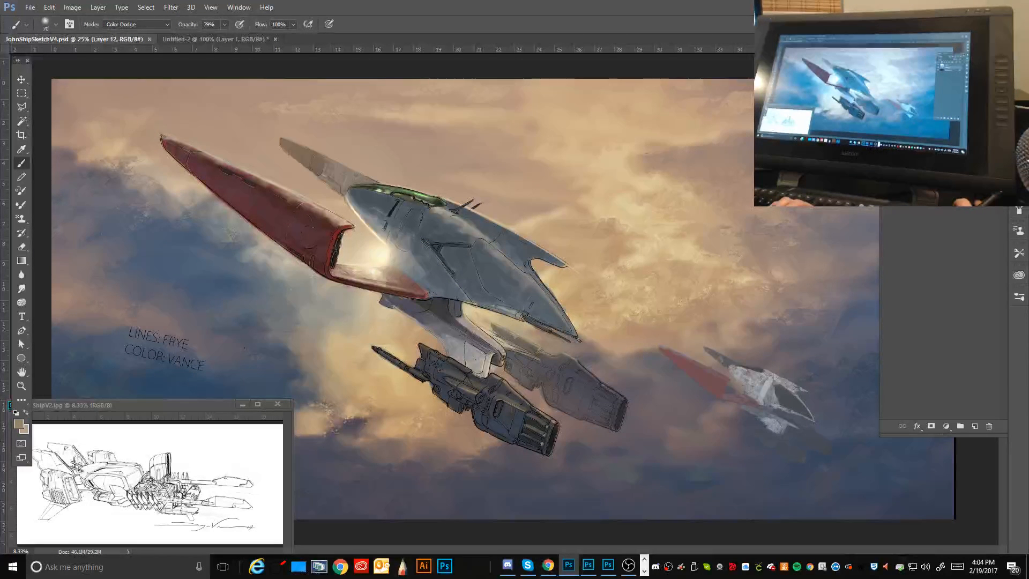
key(alt+Tab)
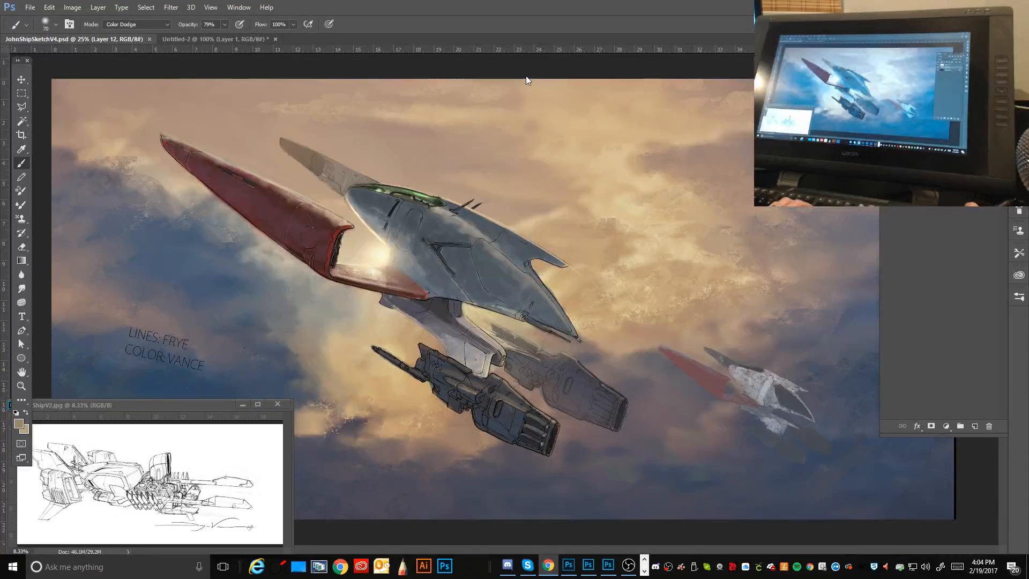
key(alt+Tab)
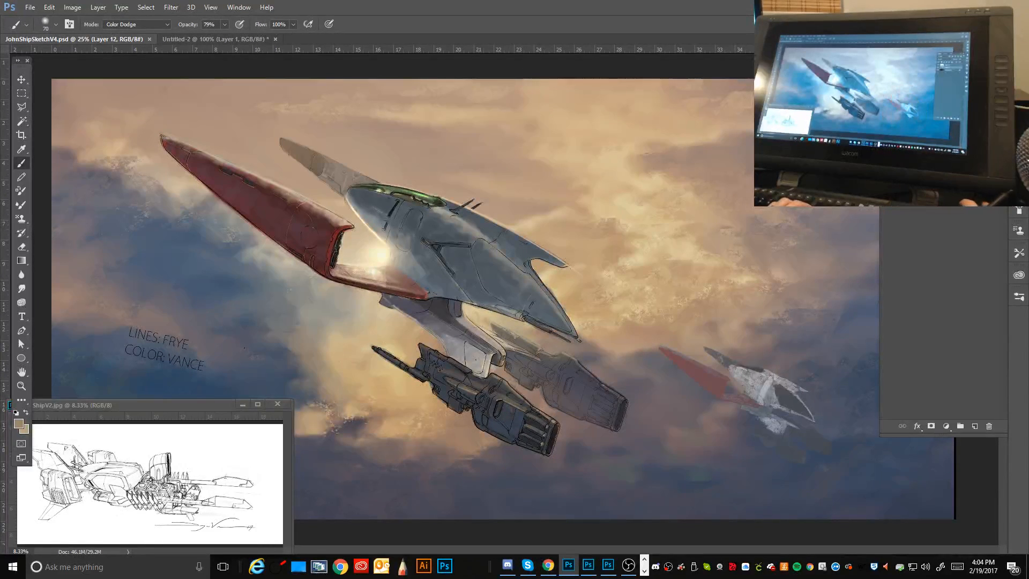
key(alt+Tab)
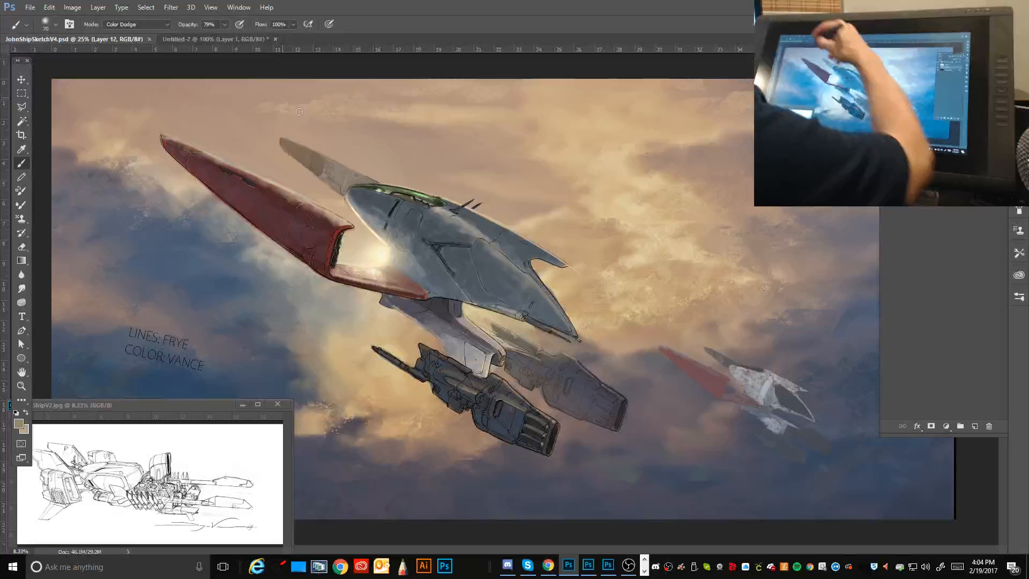
Step: Step back once, sample the dark tone under the hull, and paint a thin highlight along the upper hull ridge with a 25 px brush
key(ctrl+alt+z)
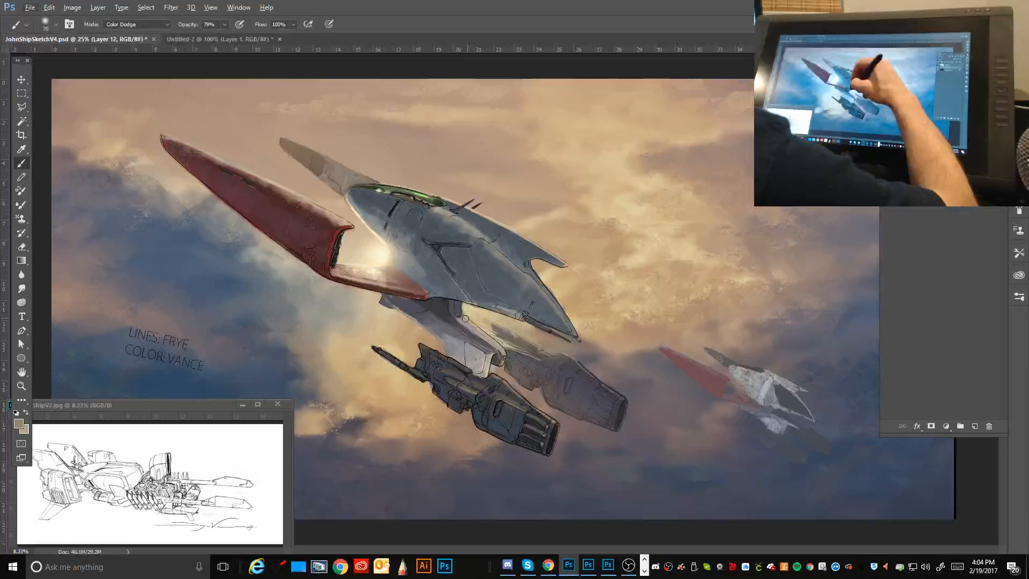
alt+click(461, 316)
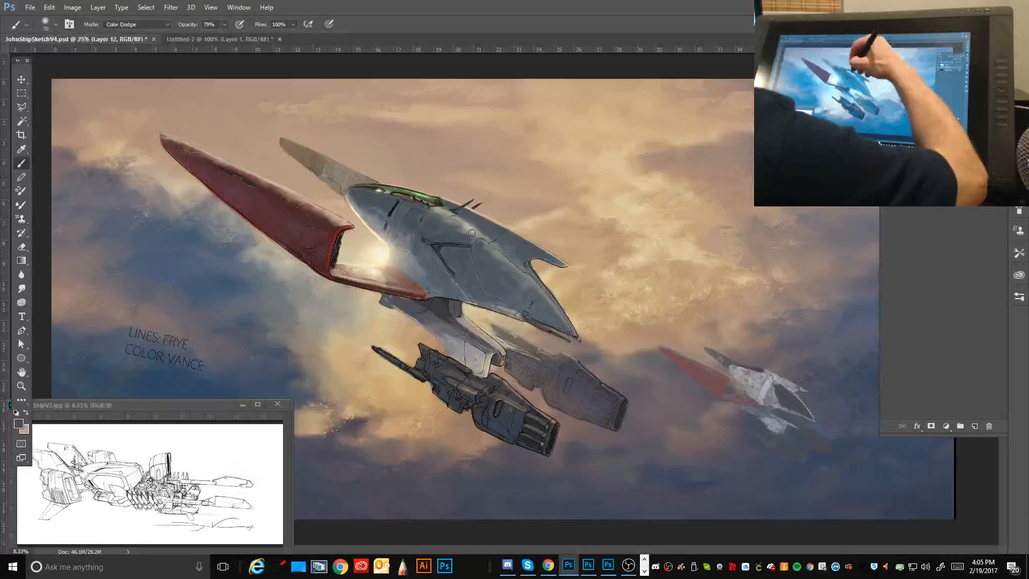
key(bracketleft)
key(bracketleft)
key(bracketleft)
key(bracketleft)
key(bracketleft)
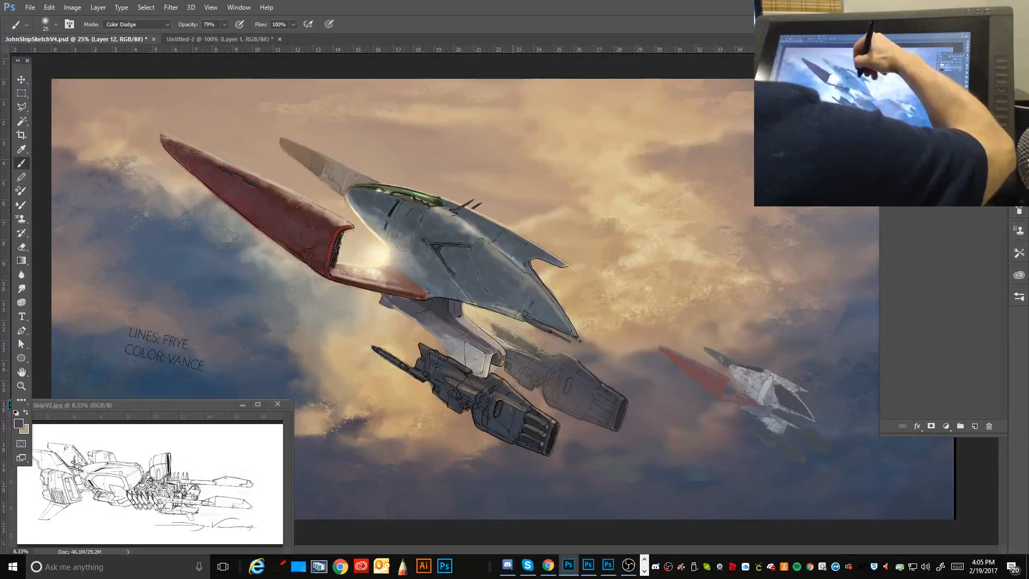
drag(512, 258, 476, 230)
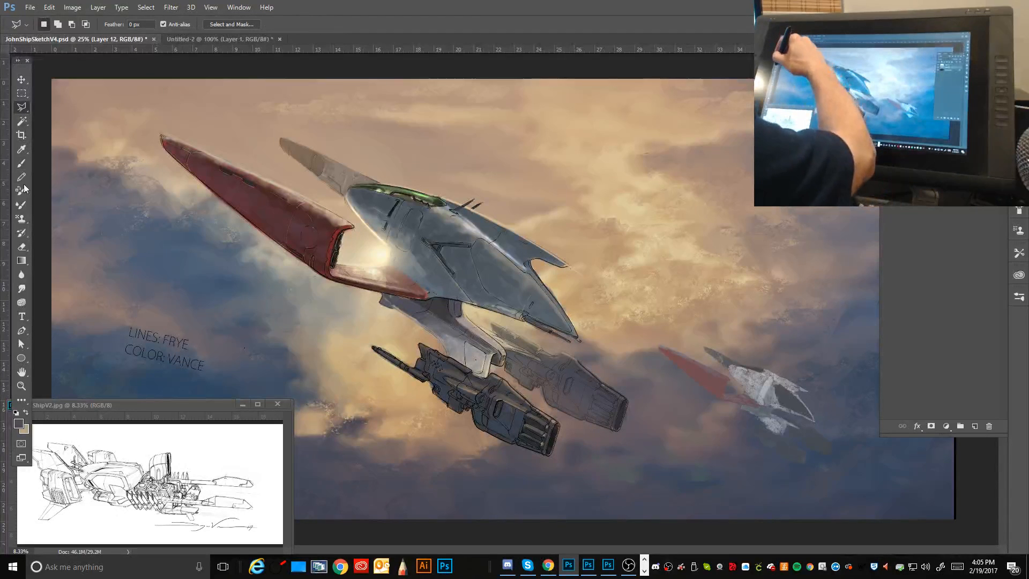
Step: Switch to the hard round brush at 25 px and set its blending mode to Normal
click(56, 24)
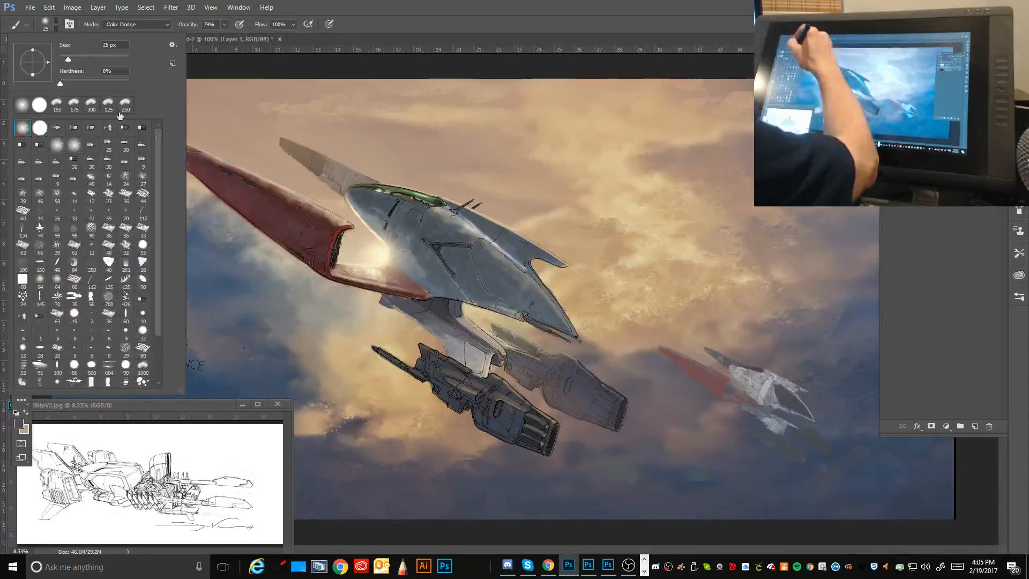
click(40, 128)
click(322, 62)
click(167, 25)
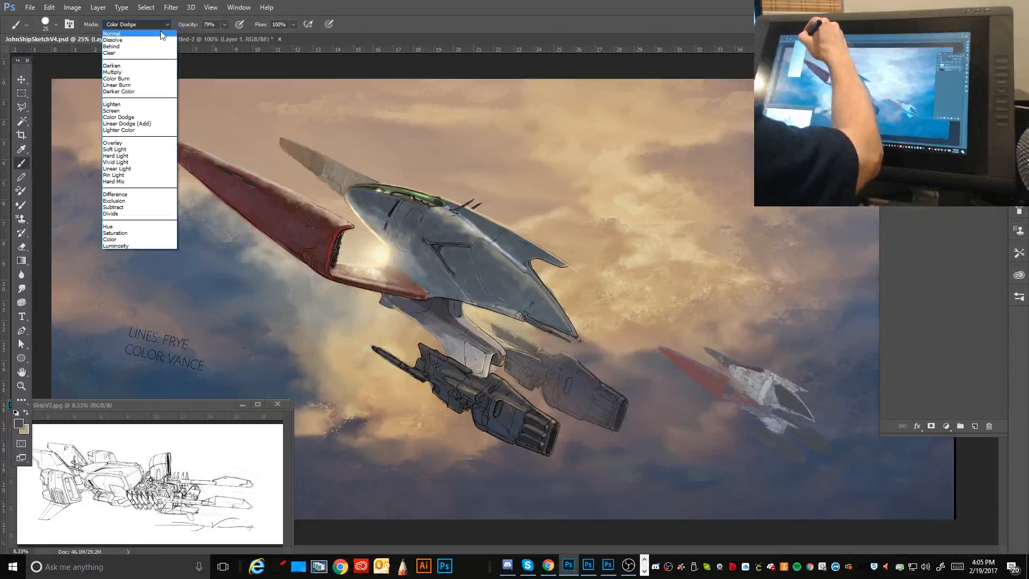
click(115, 34)
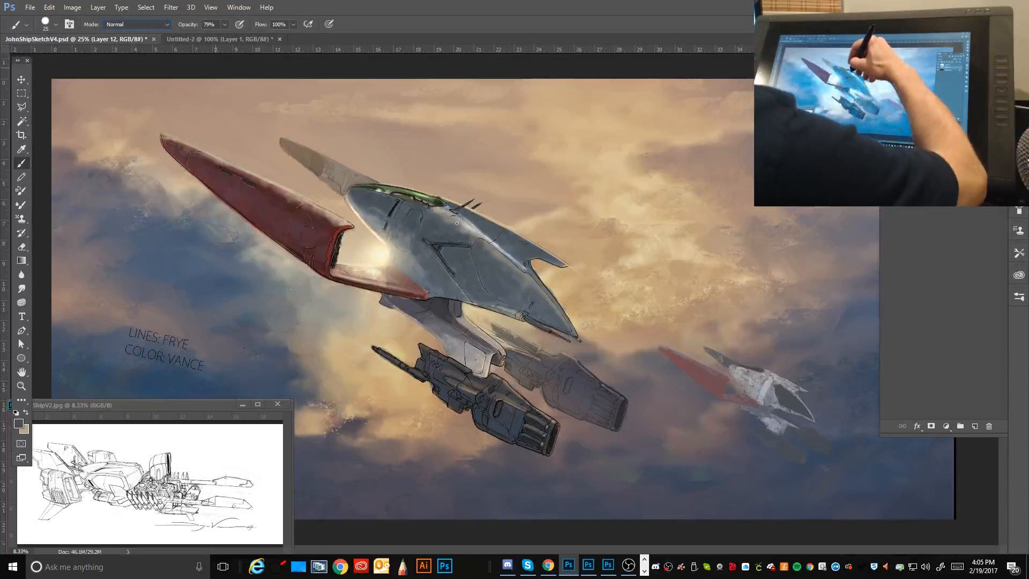
Step: Touch up the upper end of the hull's ridge highlight with sampled hull greys, varying the brush size and ending at 25 px
key(alt)
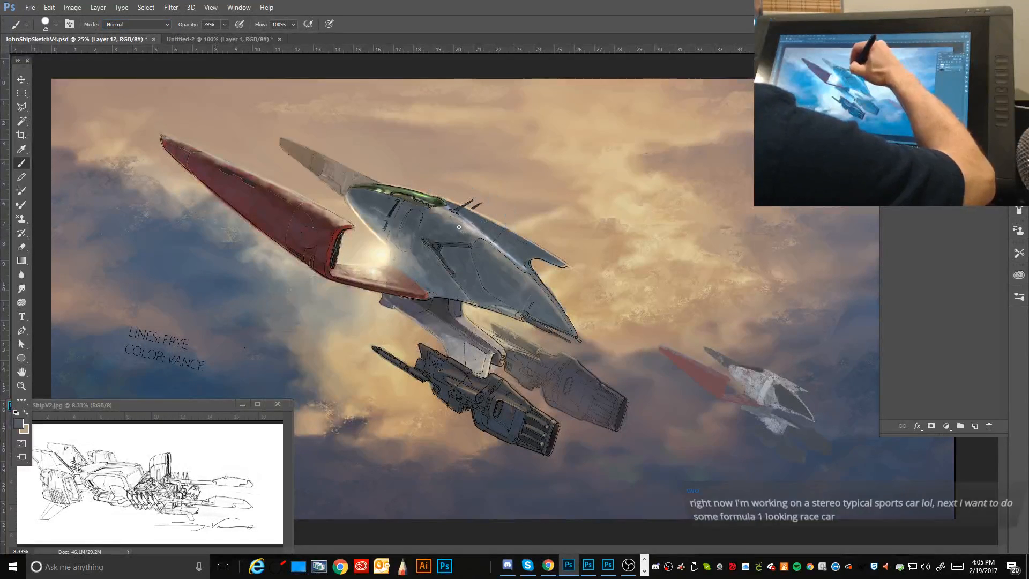
alt+click(472, 232)
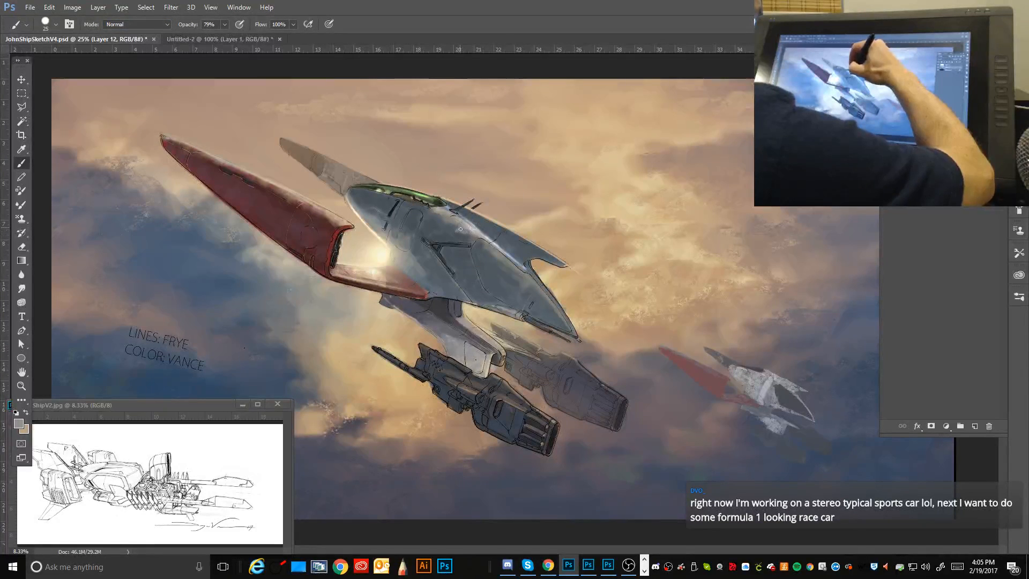
alt+click(455, 232)
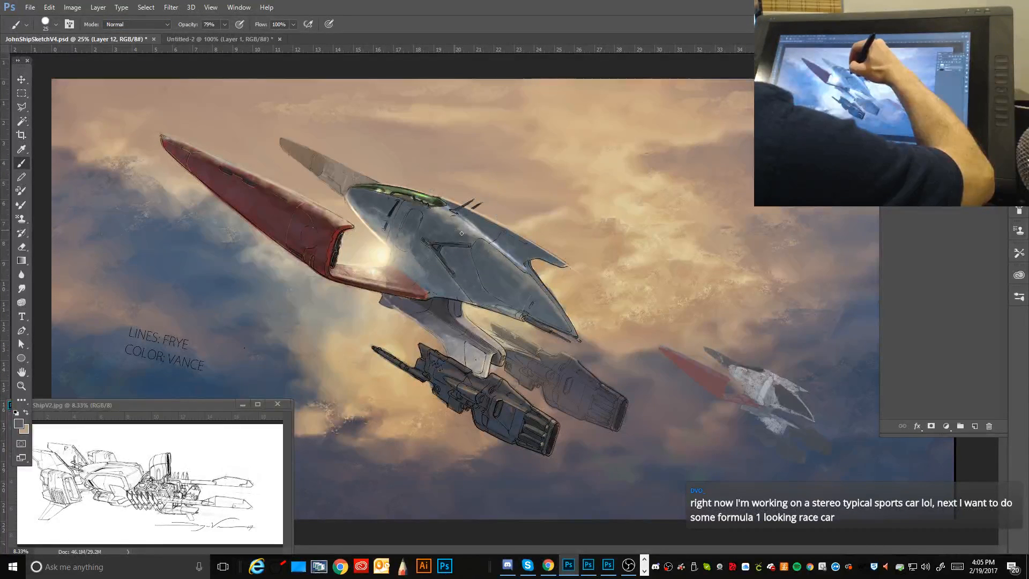
key(bracketright)
key(bracketright)
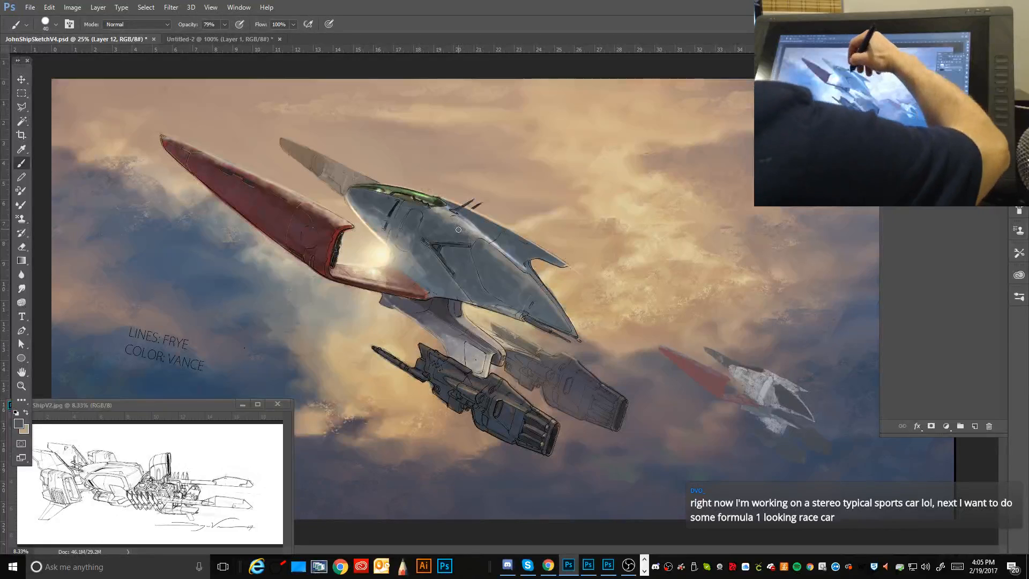
key(bracketright)
key(bracketright)
key(bracketright)
key(bracketright)
key(bracketright)
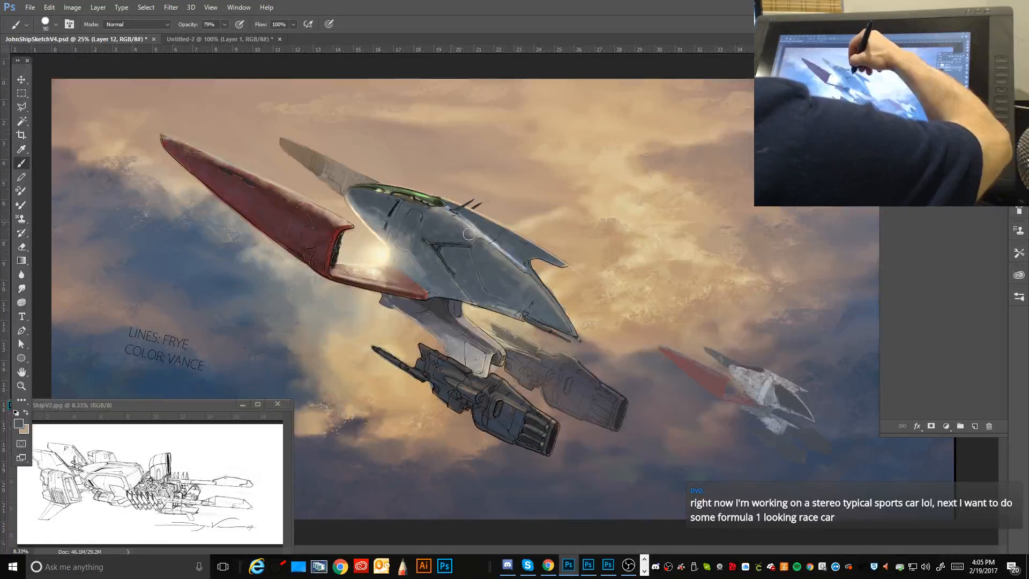
key(bracketleft)
key(bracketleft)
key(bracketleft)
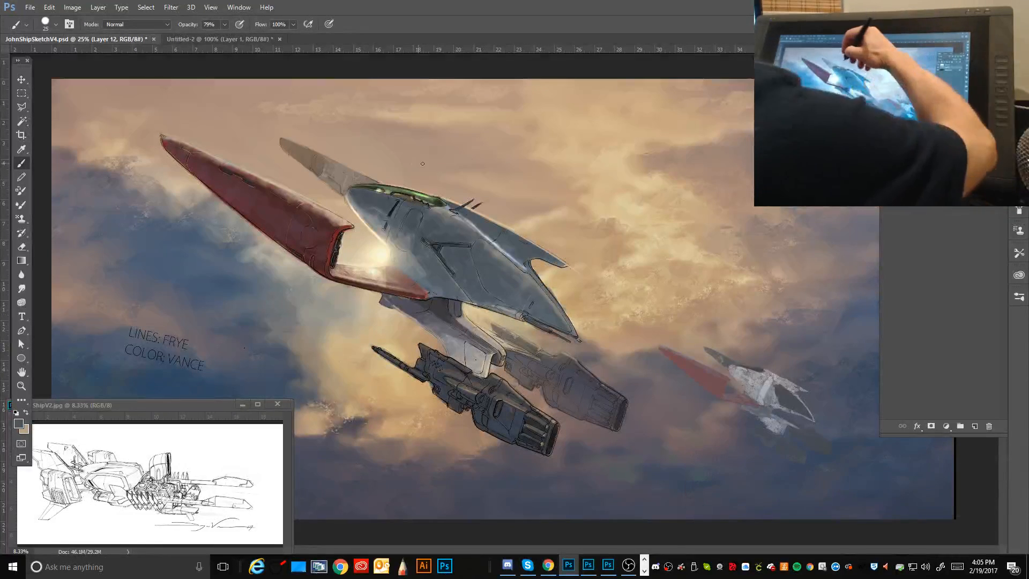
Step: Sample the pale blue from the hull's ridge highlight and switch to the soft round brush
key(alt)
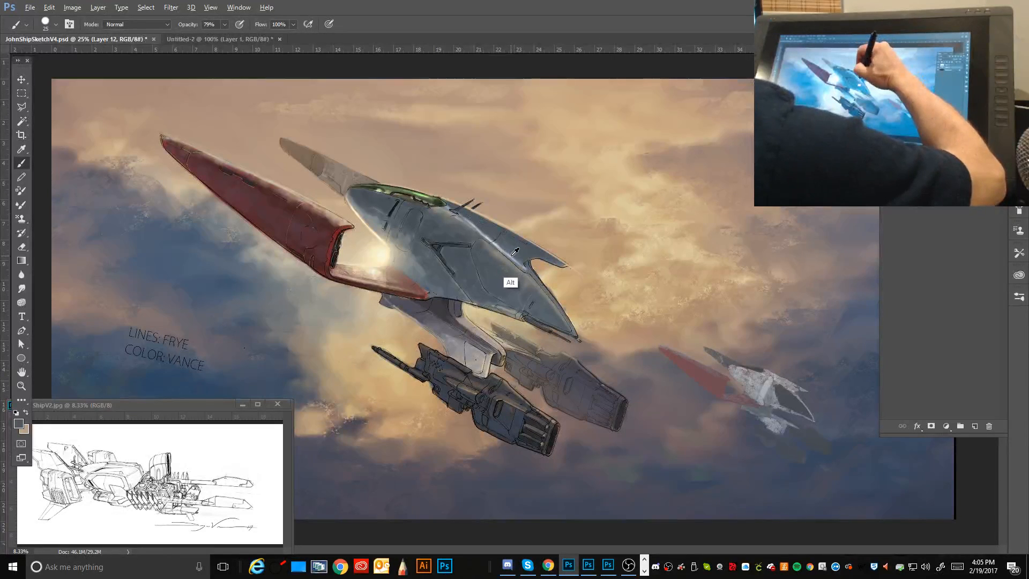
alt+click(512, 253)
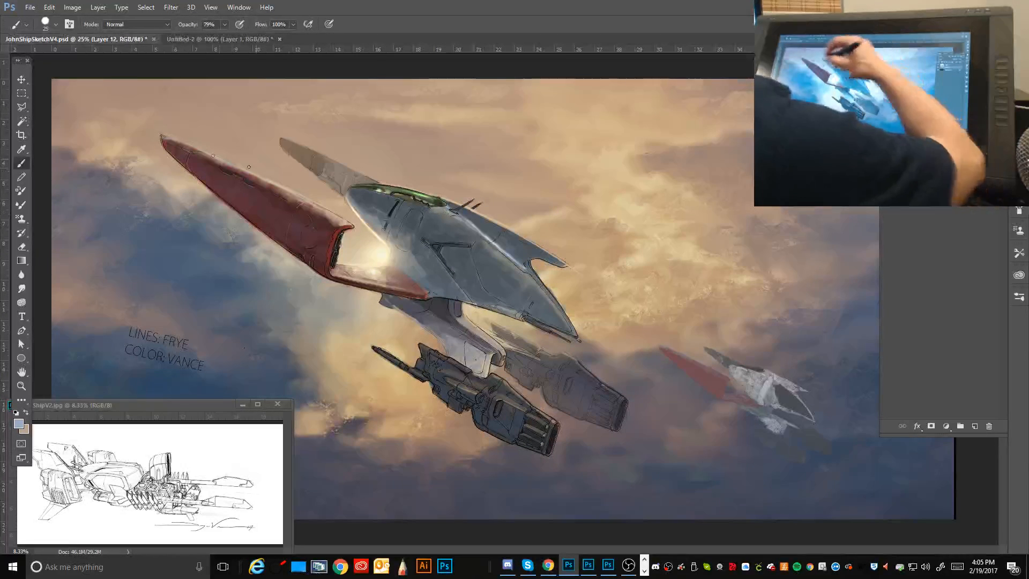
click(55, 26)
click(22, 128)
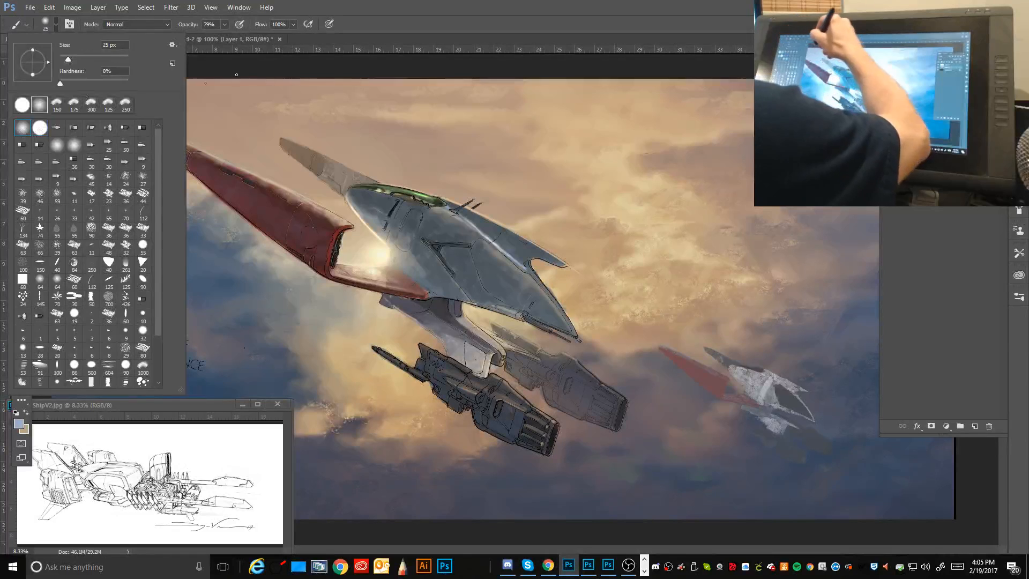
click(383, 70)
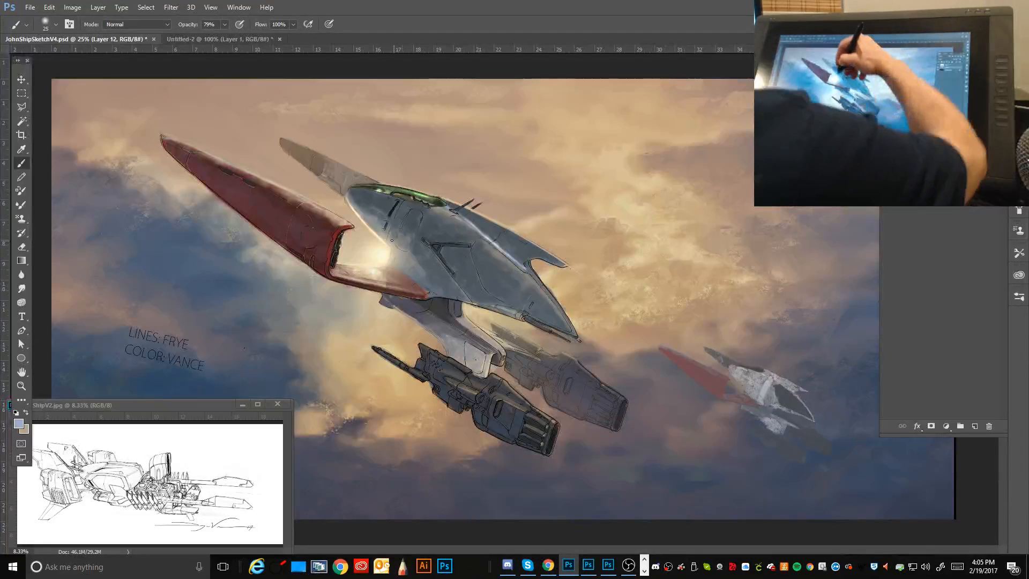
Step: Work on the hull edge beside the bright glow in pale blue, with the soft brush at 90 px and then 50 px
key(])
key(])
key(])
key(])
key(])
key(])
key(])
key(])
key(])
key(])
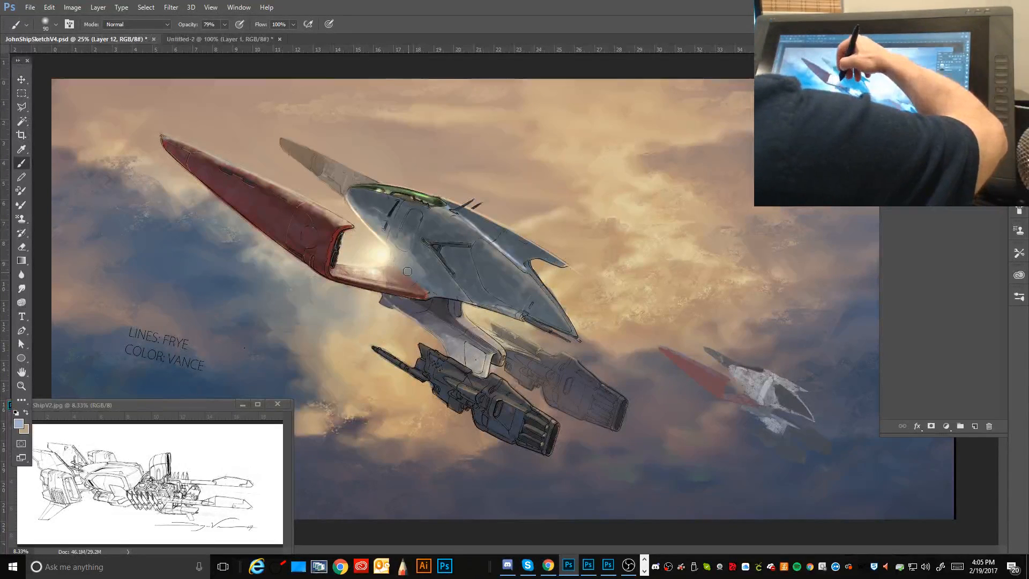
key(bracketleft)
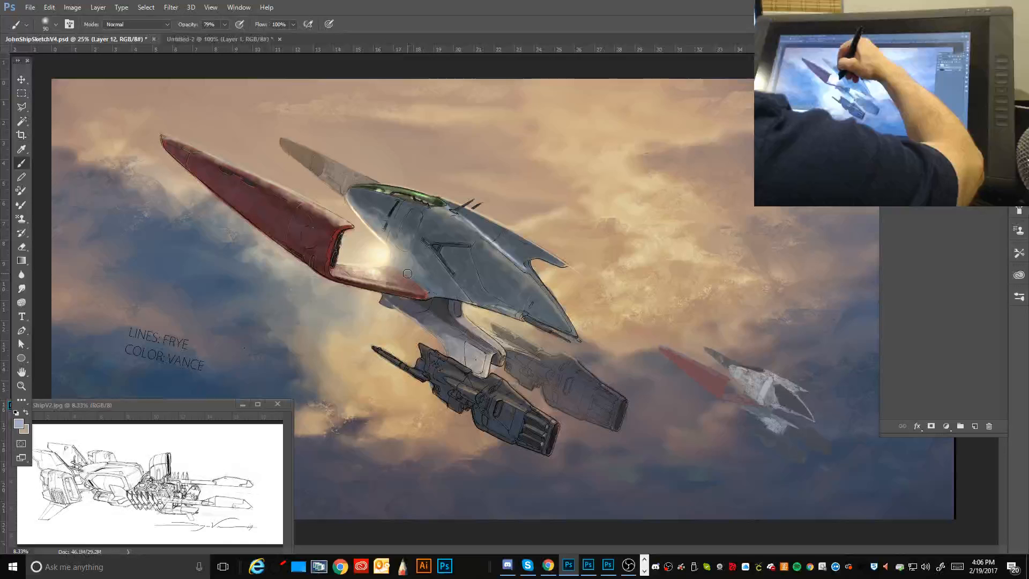
key(bracketleft)
key(bracketleft)
key(bracketleft)
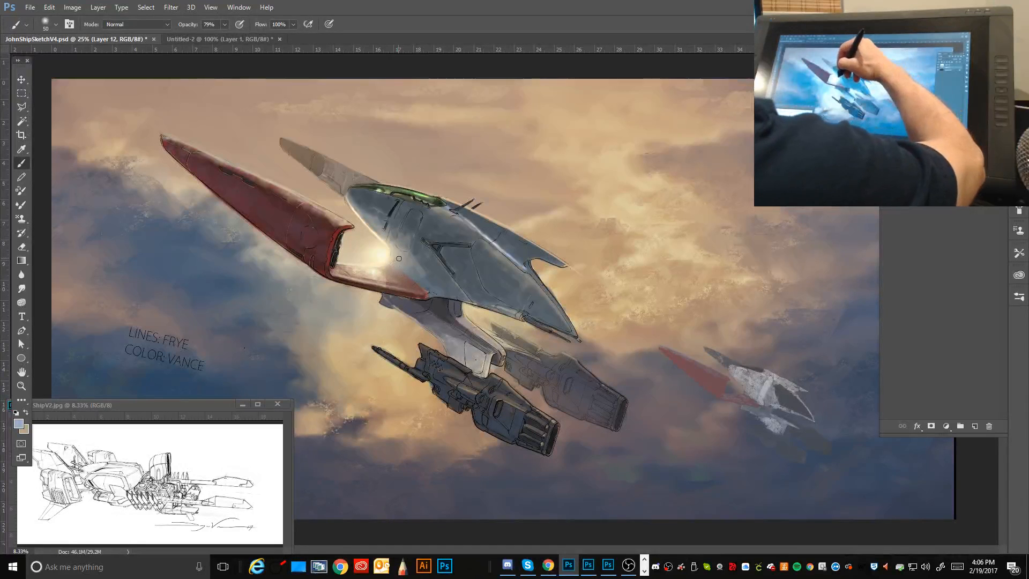
Step: Brighten the joint between the red wing and the hull with grey sampled beside the glow, using a 150 px Color Dodge brush
alt+click(404, 261)
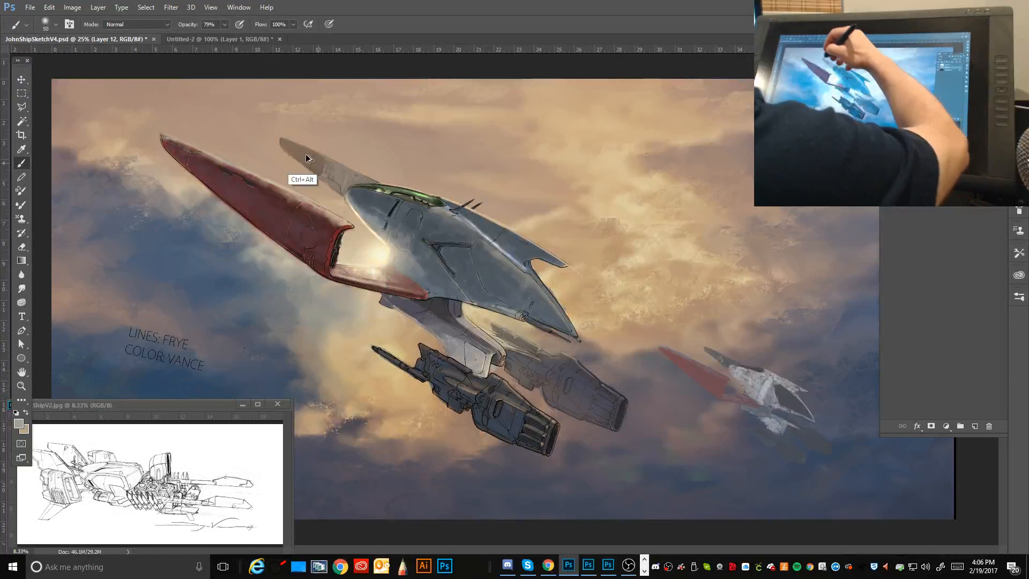
click(165, 25)
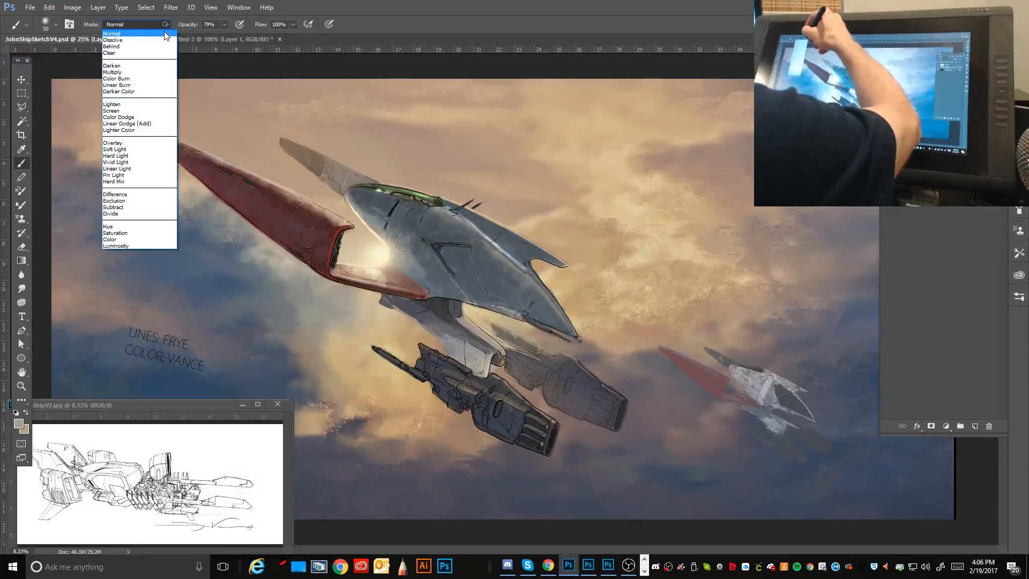
click(163, 117)
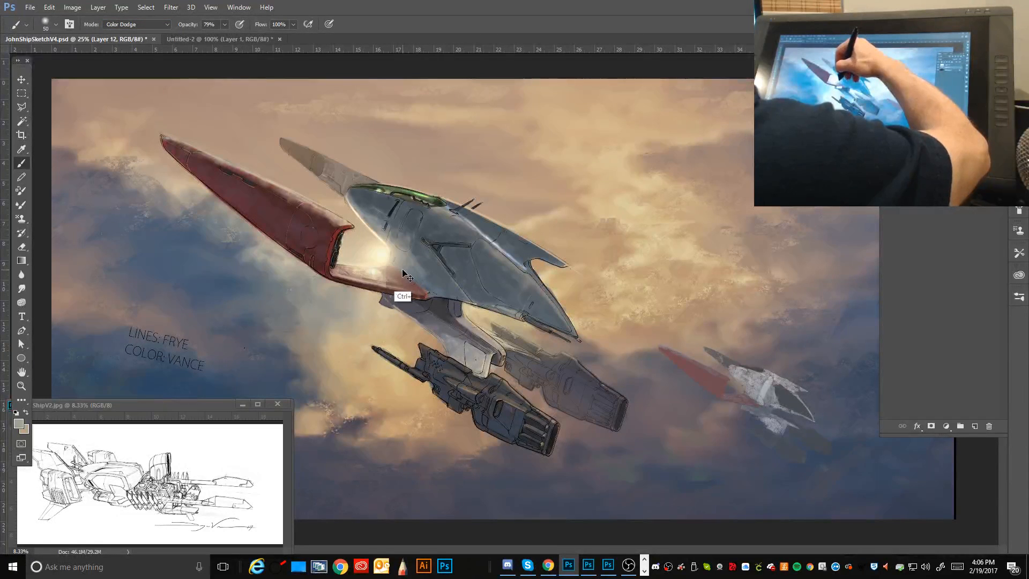
key(bracketright)
key(bracketright)
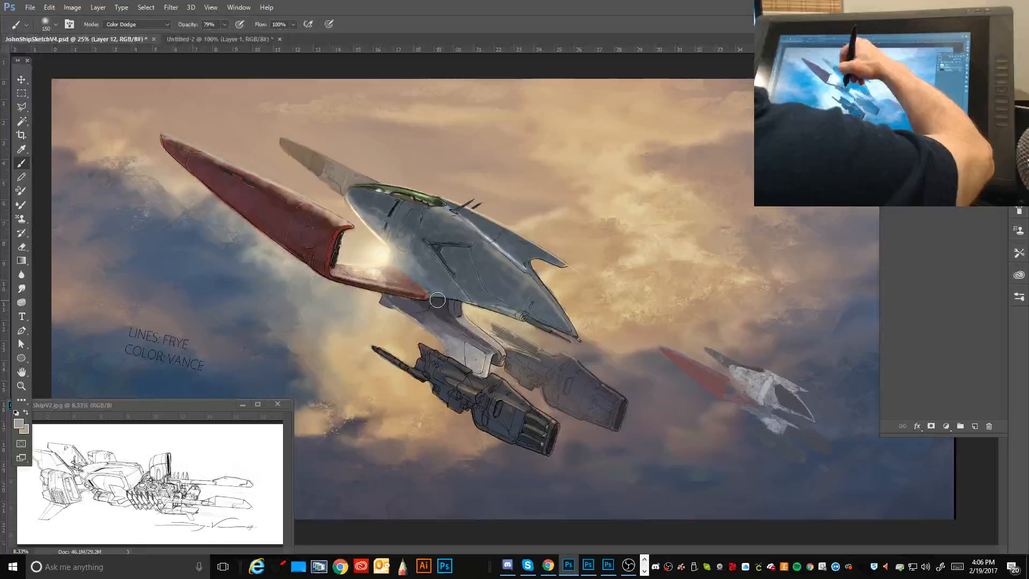
drag(438, 300, 437, 300)
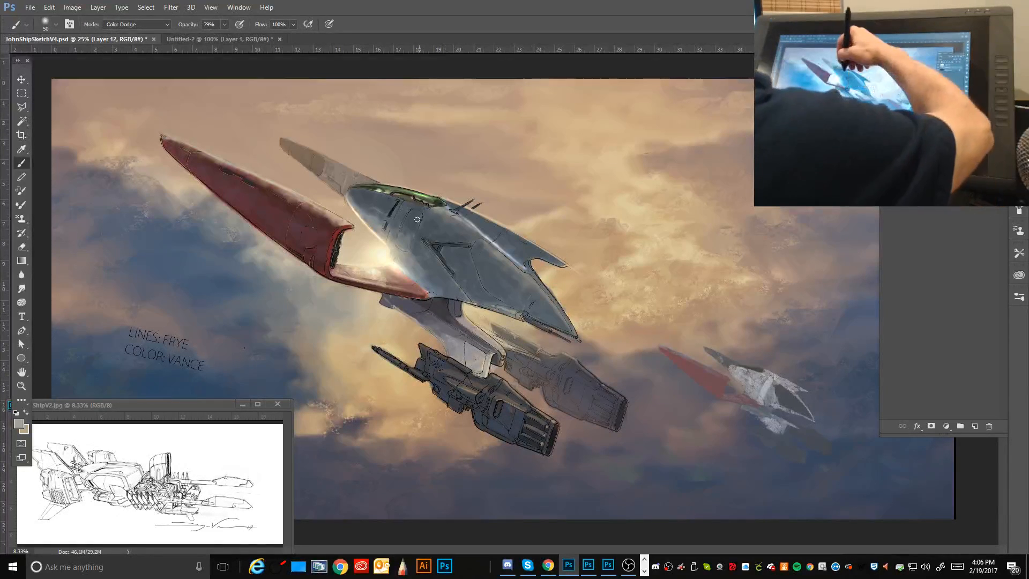
Step: Enlarge the Color Dodge brush and paint a soft glow along the hull's nose, from below the green canopy towards the bright light
key(bracketright)
key(bracketright)
key(bracketright)
key(bracketright)
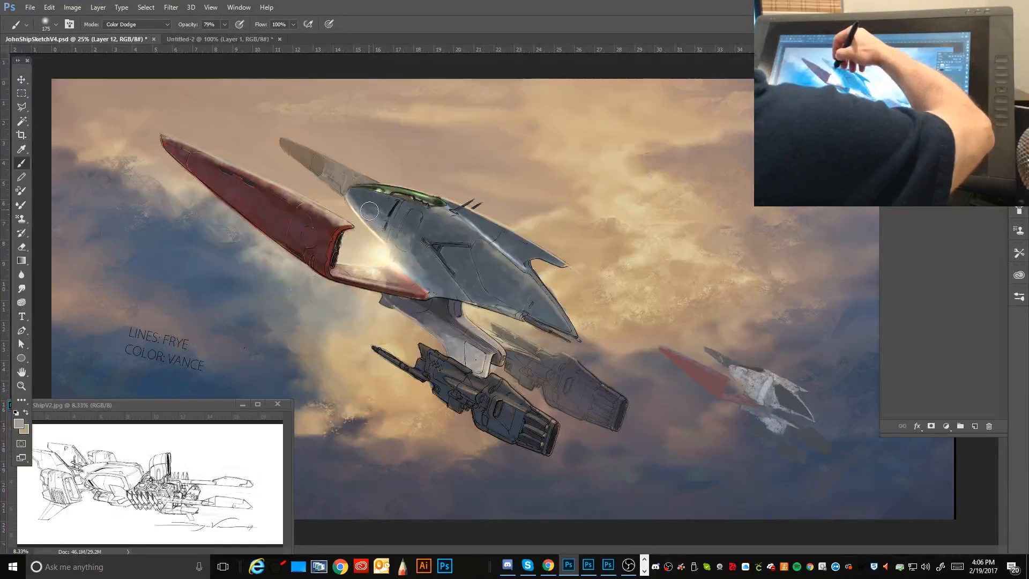
drag(362, 207, 389, 231)
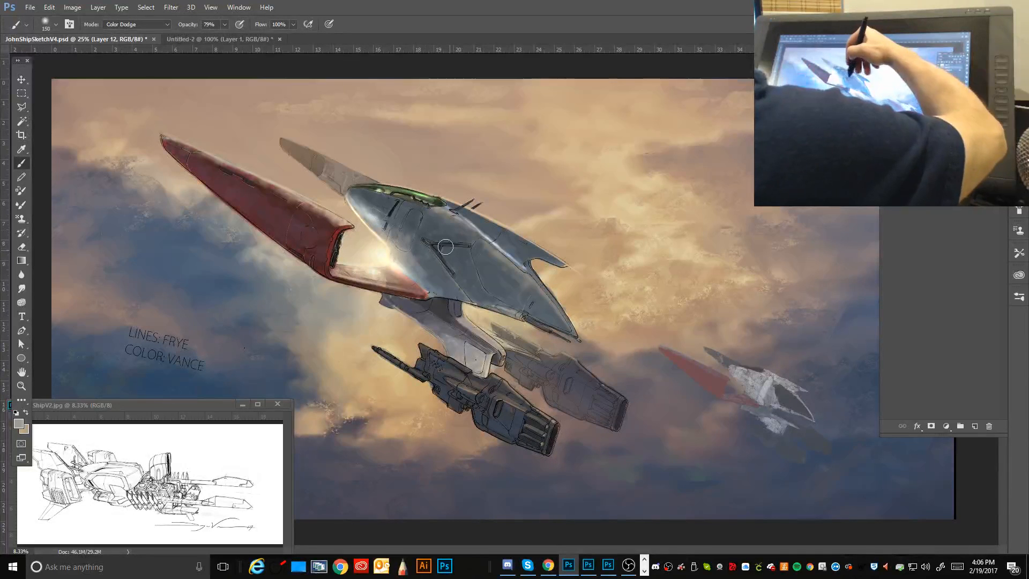
Step: Try brightening the hull's upper ridge from the canopy to the tail with a 125 px Color Dodge brush
key(bracketleft)
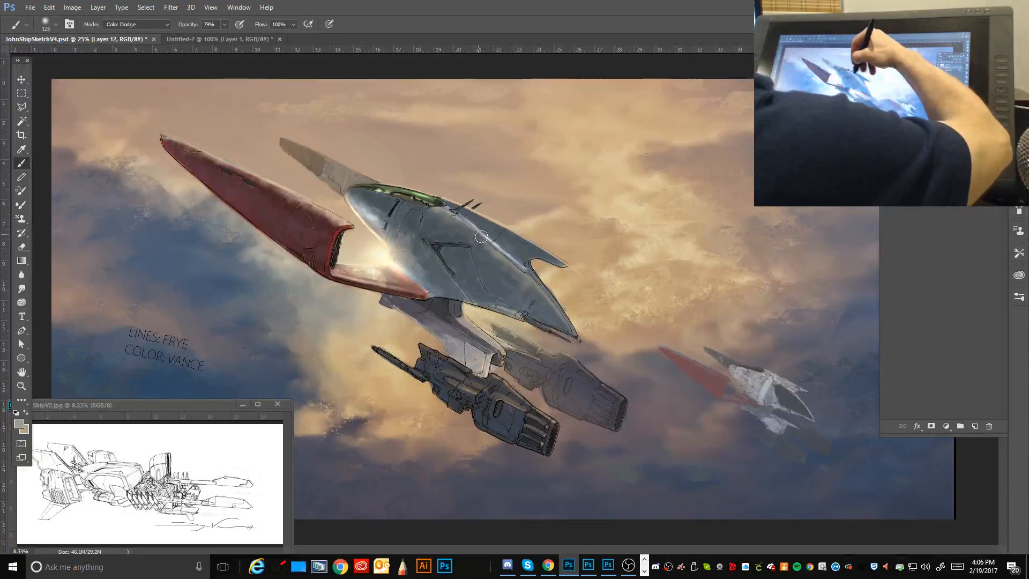
drag(433, 205, 540, 283)
drag(483, 244, 515, 276)
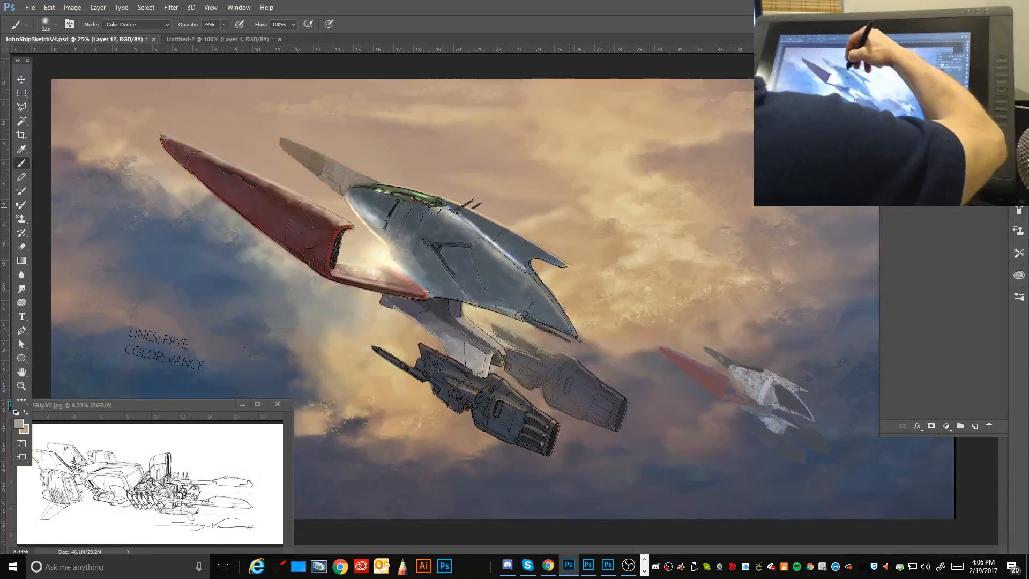
mouse_move(438, 208)
mouse_down()
mouse_move(525, 274)
mouse_move(563, 320)
mouse_up()
key(bracketright)
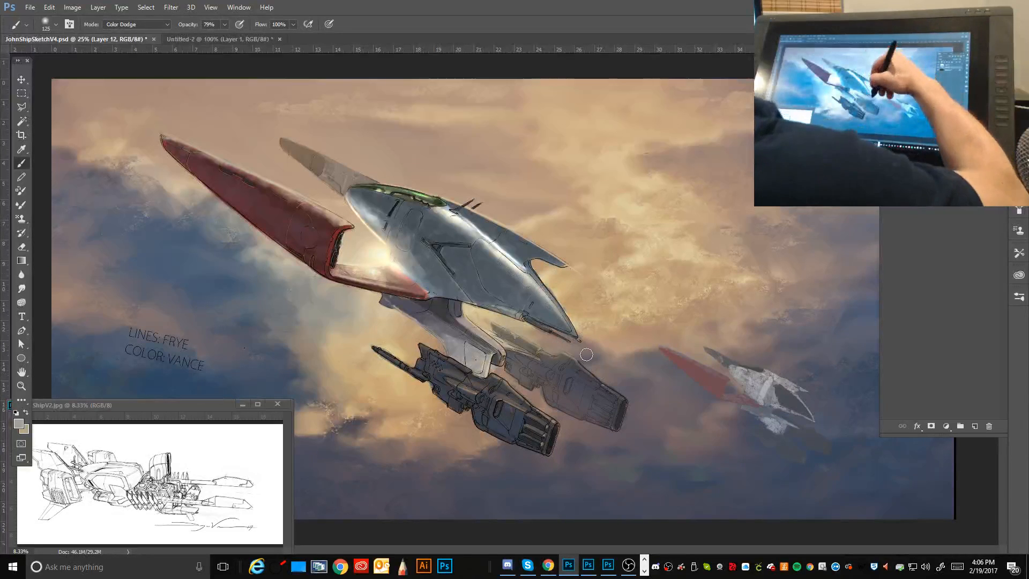
drag(435, 209, 552, 315)
Step: Reduce the brush to 60 px and undo the recent Color Dodge strokes along the hull's ridge
key(bracketleft)
key(bracketleft)
key(bracketleft)
key(bracketleft)
key(bracketleft)
key(bracketleft)
key(bracketleft)
key(bracketleft)
key(bracketleft)
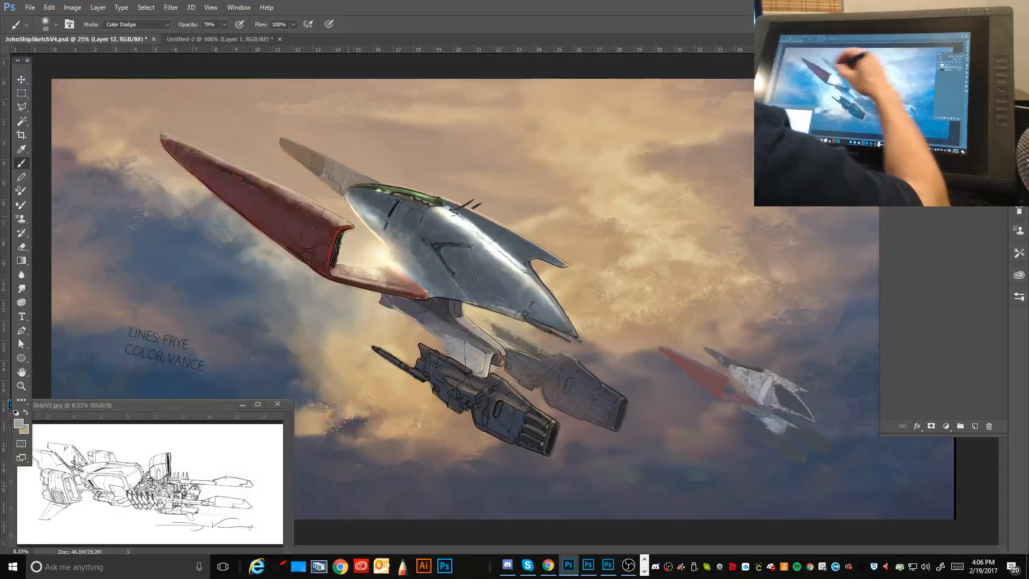
key(ctrl)
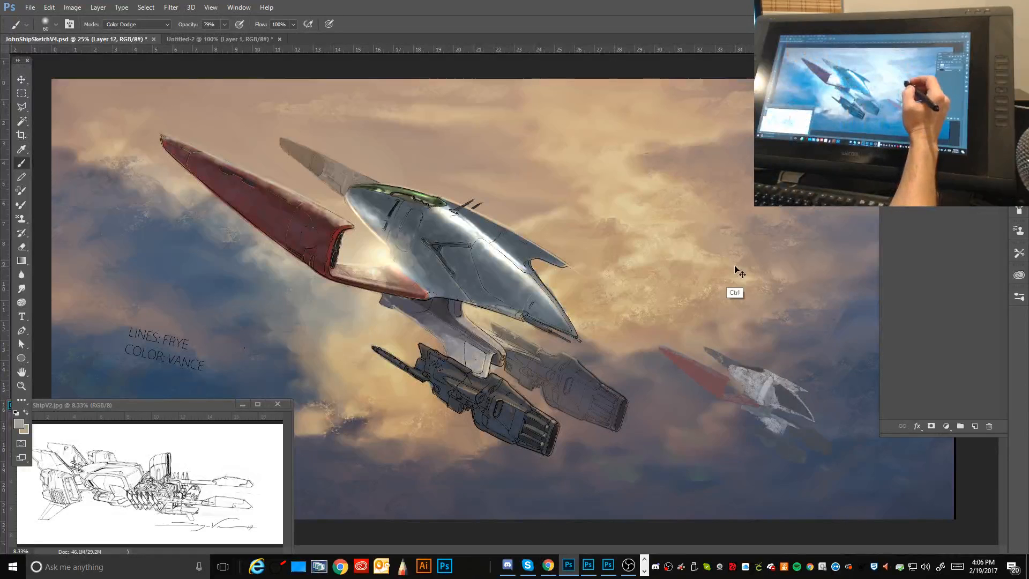
key(alt)
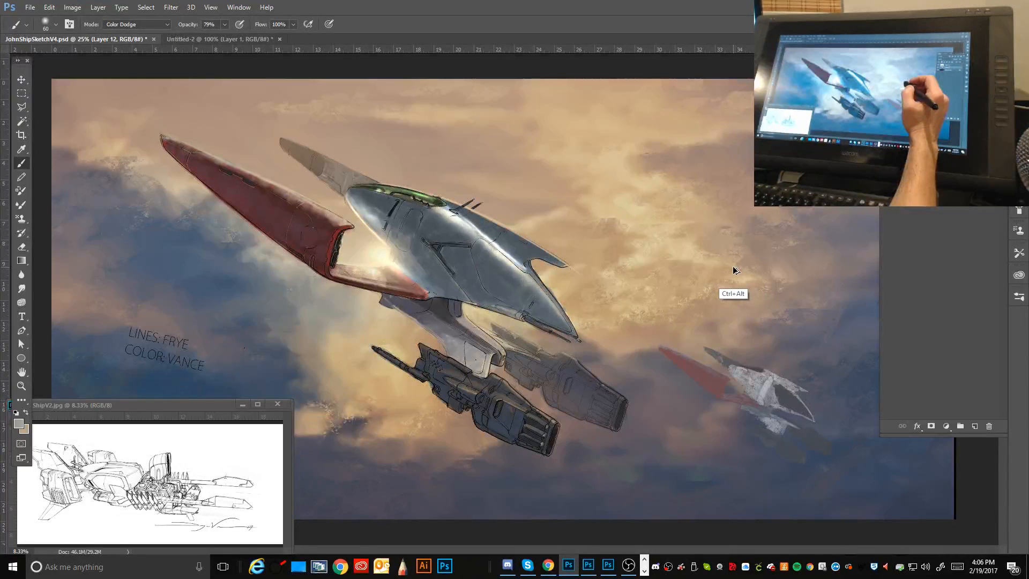
key(ctrl+alt+z)
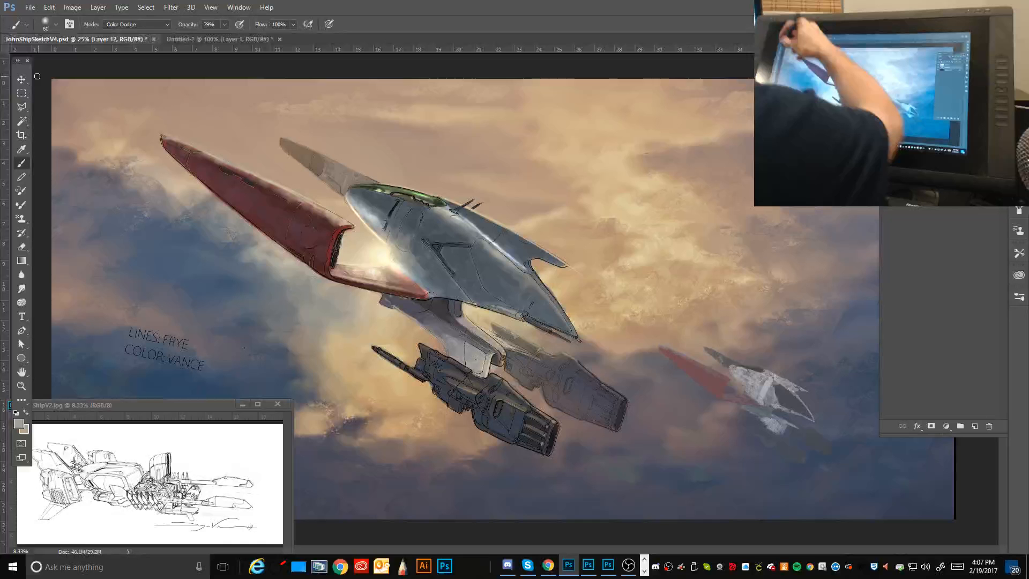
Step: Sample a colour from the hull's ridge and switch to the hard round brush at 60 px with 100% hardness
key(i)
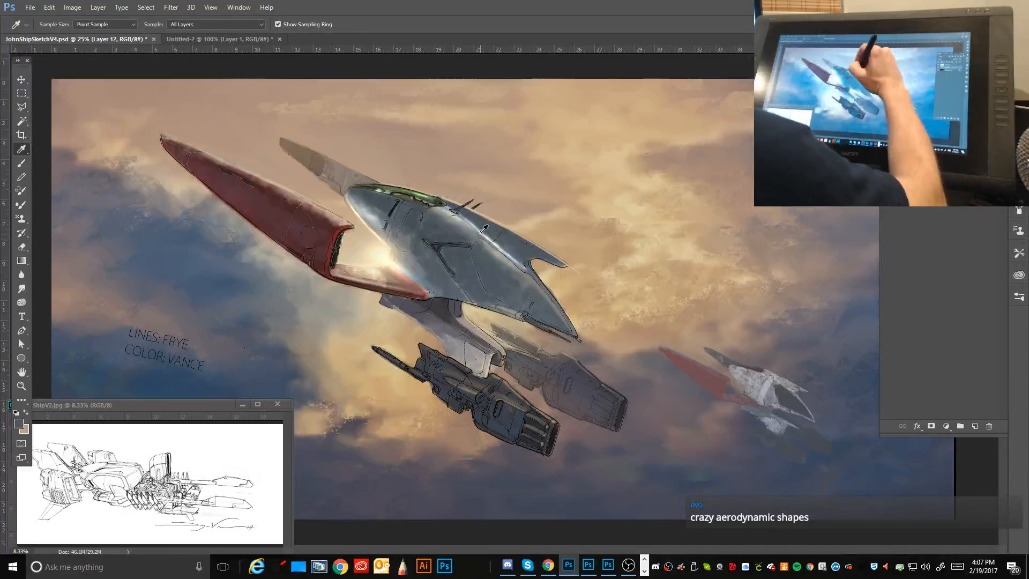
click(21, 163)
click(55, 24)
click(40, 128)
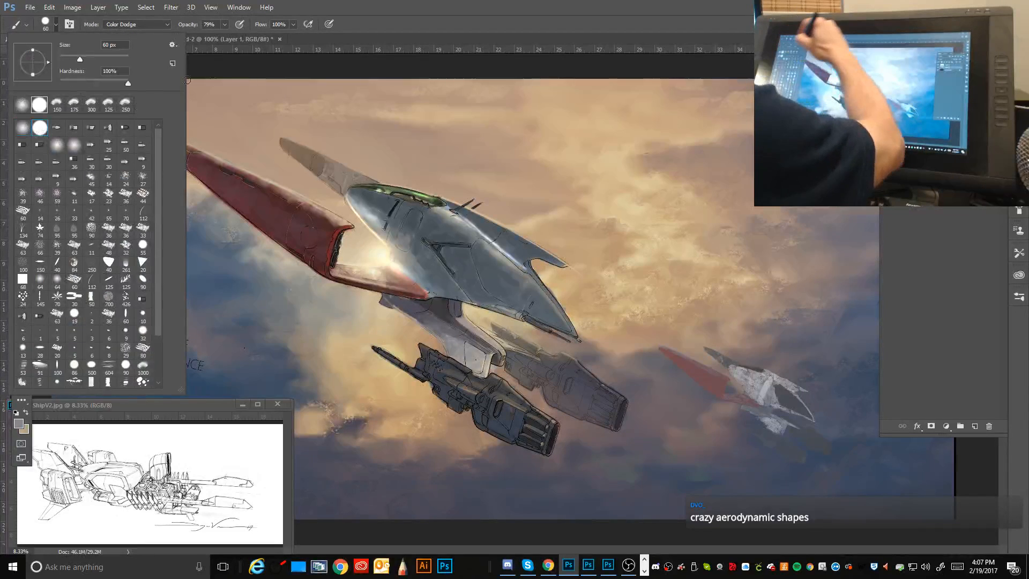
key(Return)
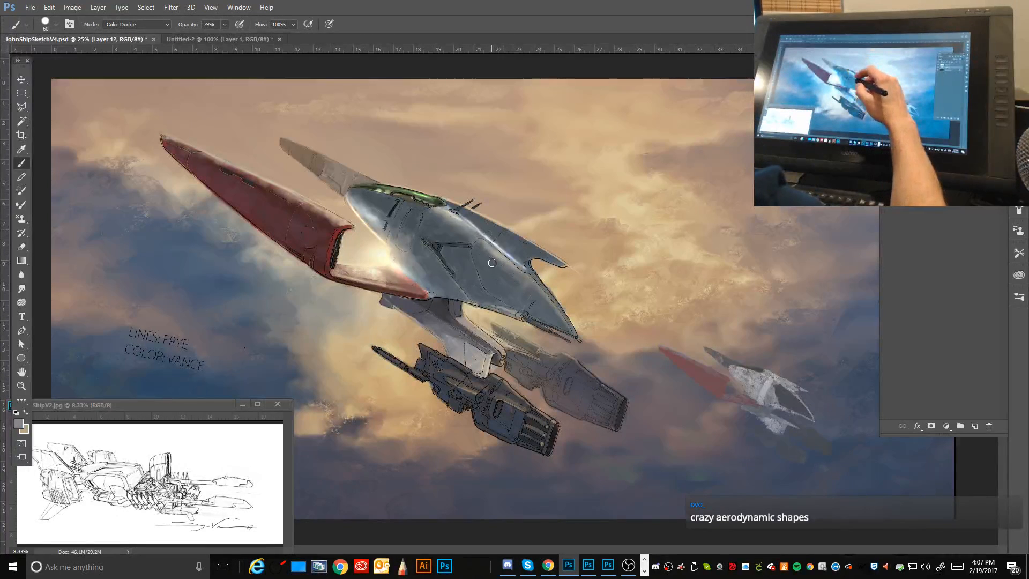
Step: Try a short stroke on the ridge behind the canopy in a sampled hull colour, with the brush reduced to 15 px
key(bracketleft)
key(bracketleft)
key(bracketleft)
key(bracketleft)
key(bracketleft)
key(bracketleft)
key(bracketleft)
key(bracketleft)
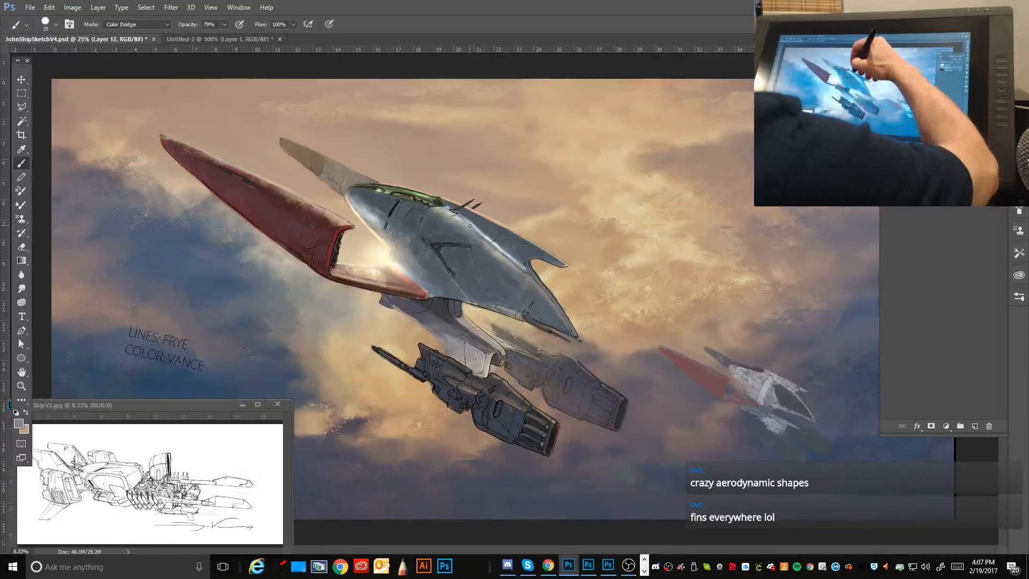
alt+click(475, 241)
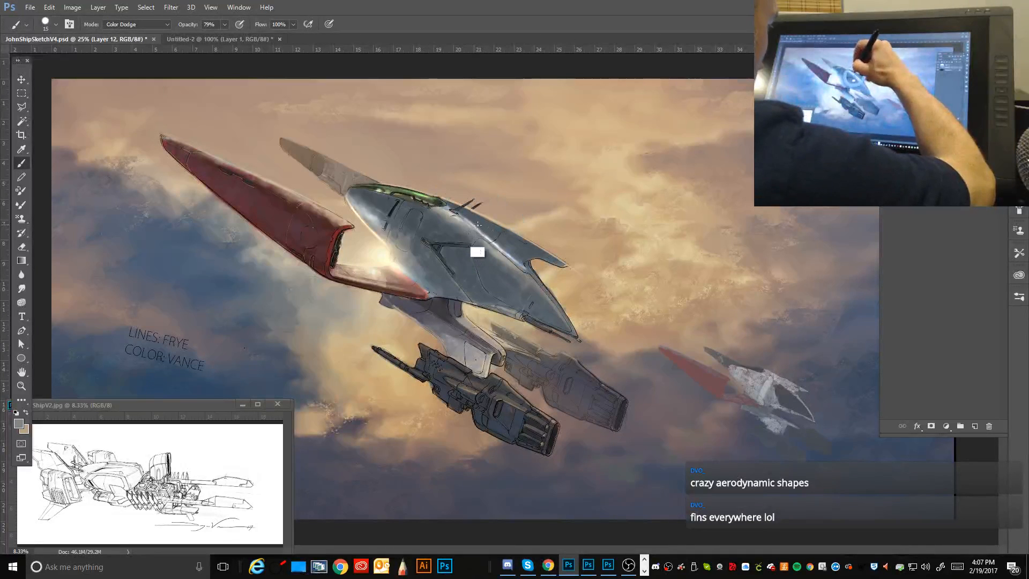
drag(476, 231, 483, 233)
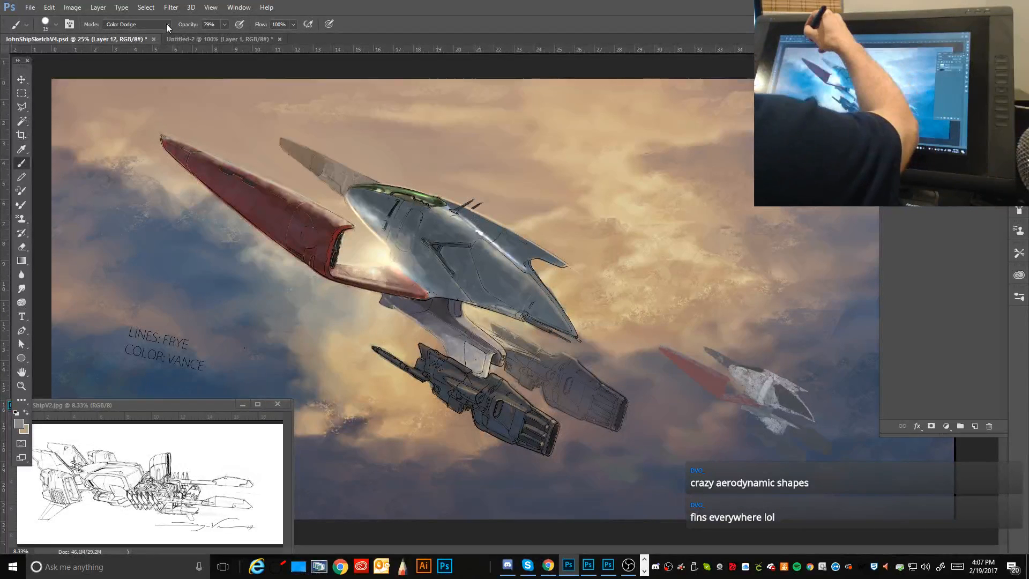
Step: Change the brush's blending mode to Normal and undo the last stroke on the ridge
click(137, 24)
click(118, 31)
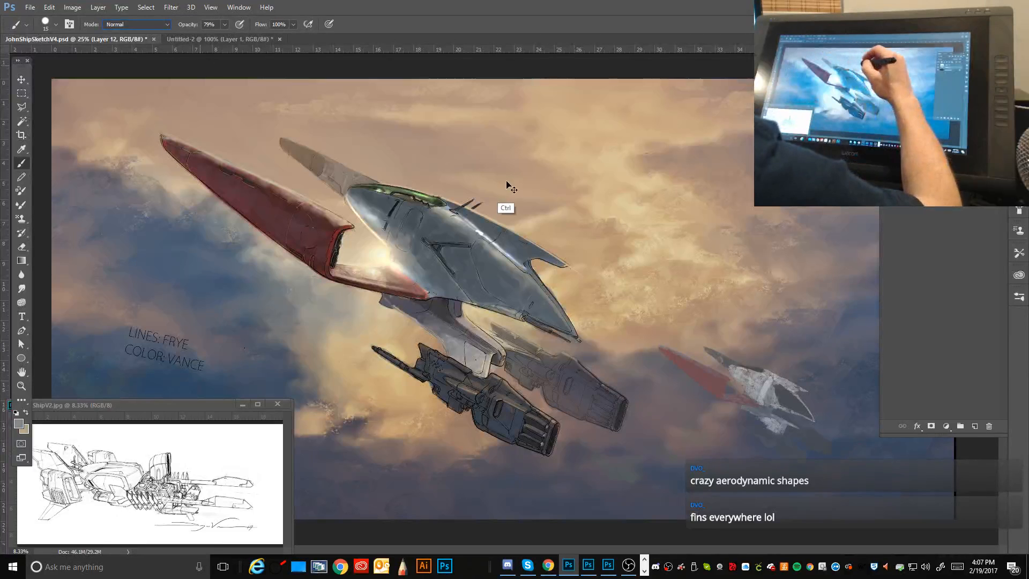
key(ctrl+alt+z)
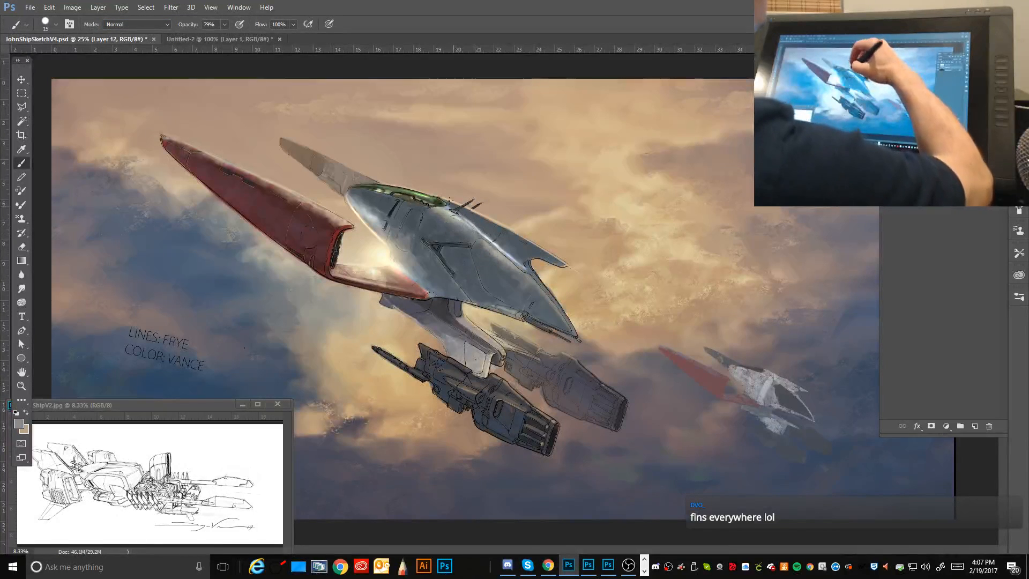
Step: Paint over the ridge just behind the canopy in sampled hull grey, with a 40 px hard round brush
key(bracketright)
key(bracketright)
key(bracketright)
key(bracketright)
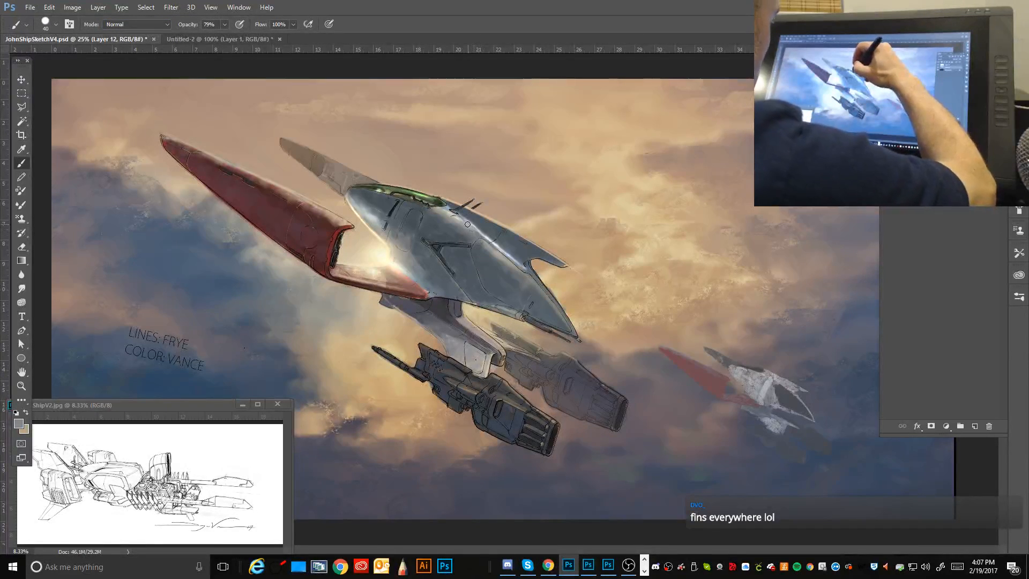
alt+click(467, 223)
drag(469, 224, 479, 233)
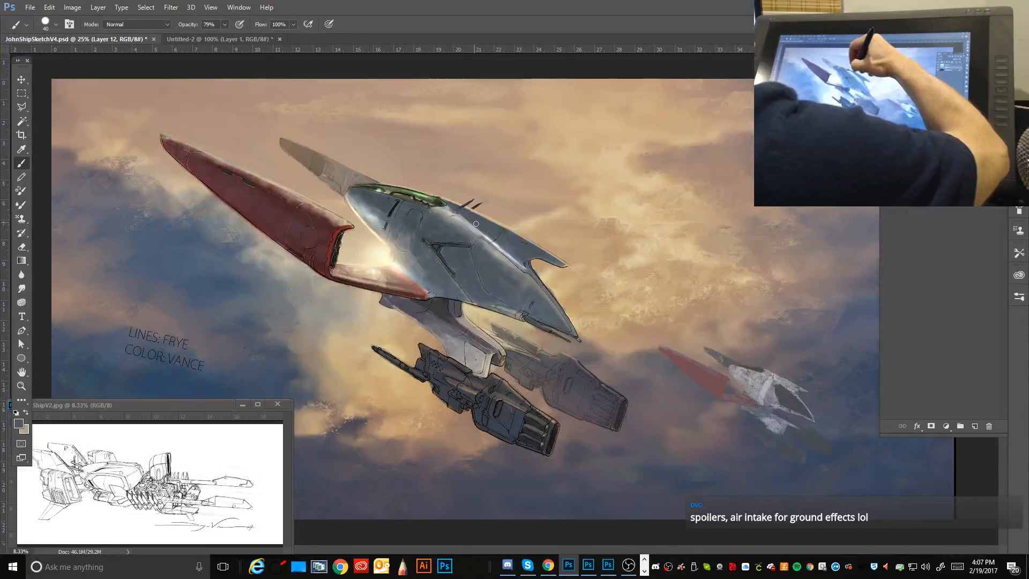
alt+click(467, 224)
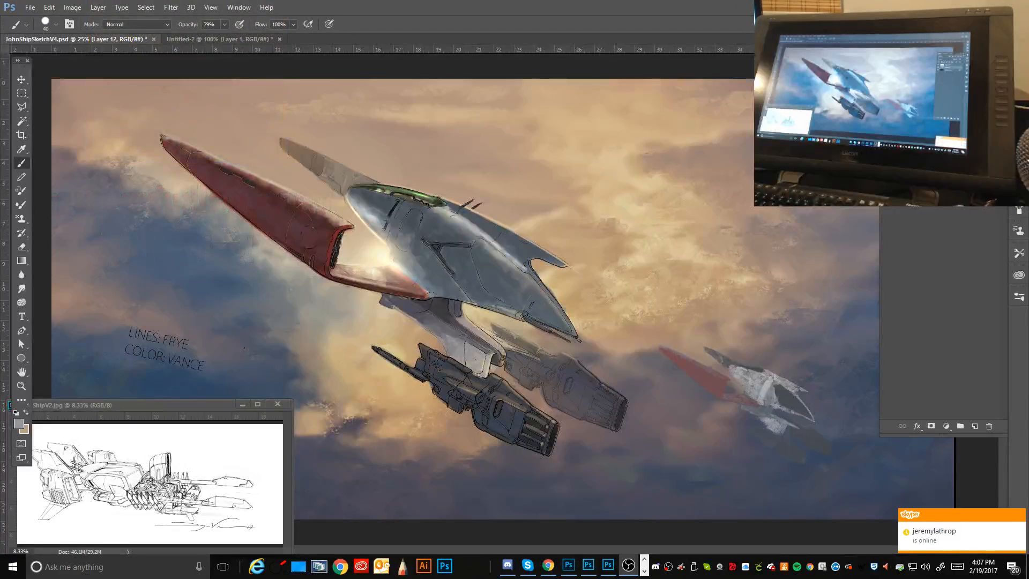
Step: Return to Photoshop and dismiss the Skype contact notification
key(alt+Tab)
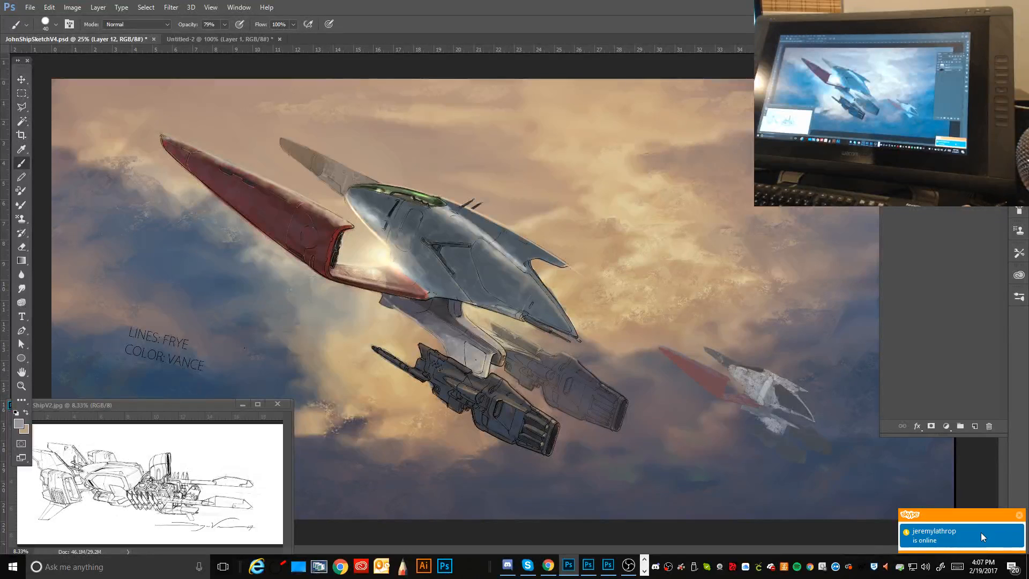
click(1020, 517)
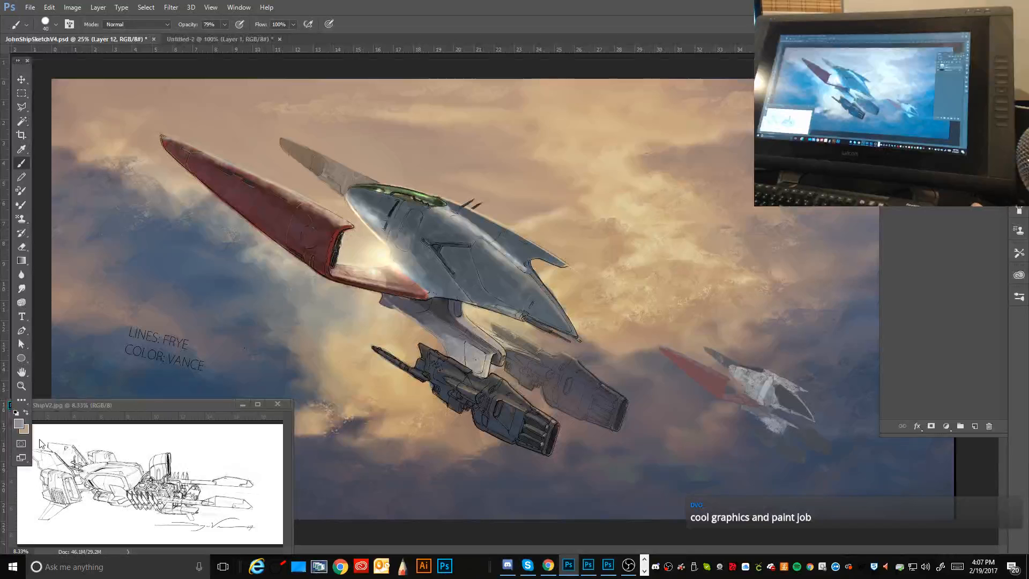
Step: Sample the blue-grey below the ridge and blend it over the ridge line behind the canopy at 40 px
alt+click(471, 238)
drag(473, 234, 463, 229)
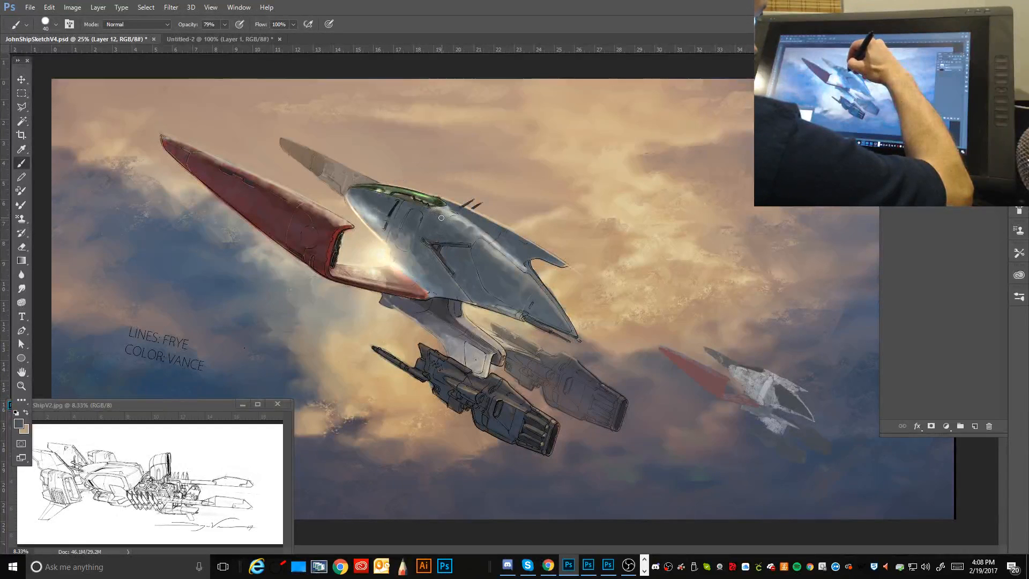
Step: Sample the grey under the canopy's rear end and soften the ridge highlight towards the tail with a 175 px brush
alt+click(445, 214)
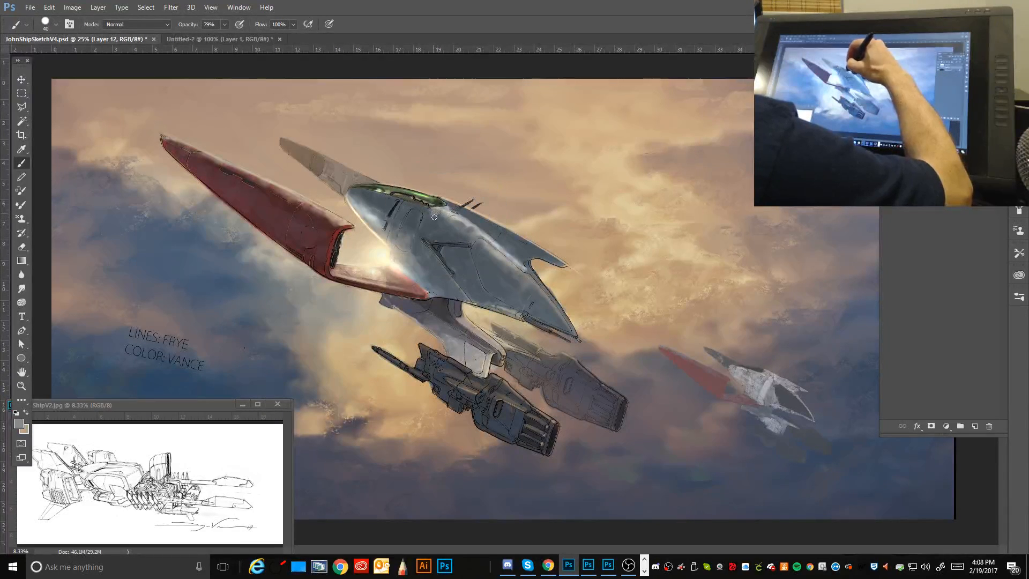
key(])
key(])
key(])
key(])
key(])
key(])
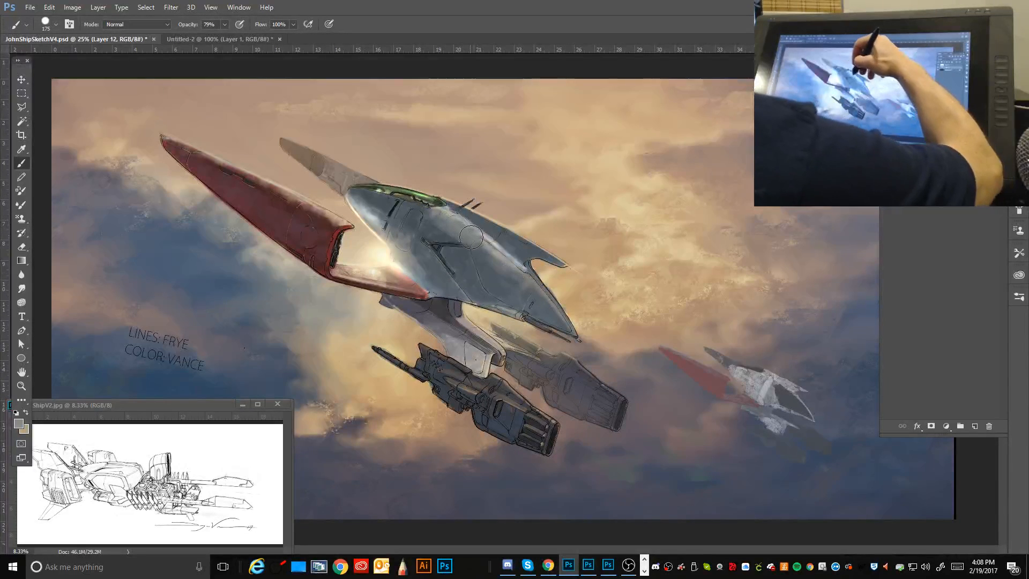
drag(493, 252, 573, 330)
key([)
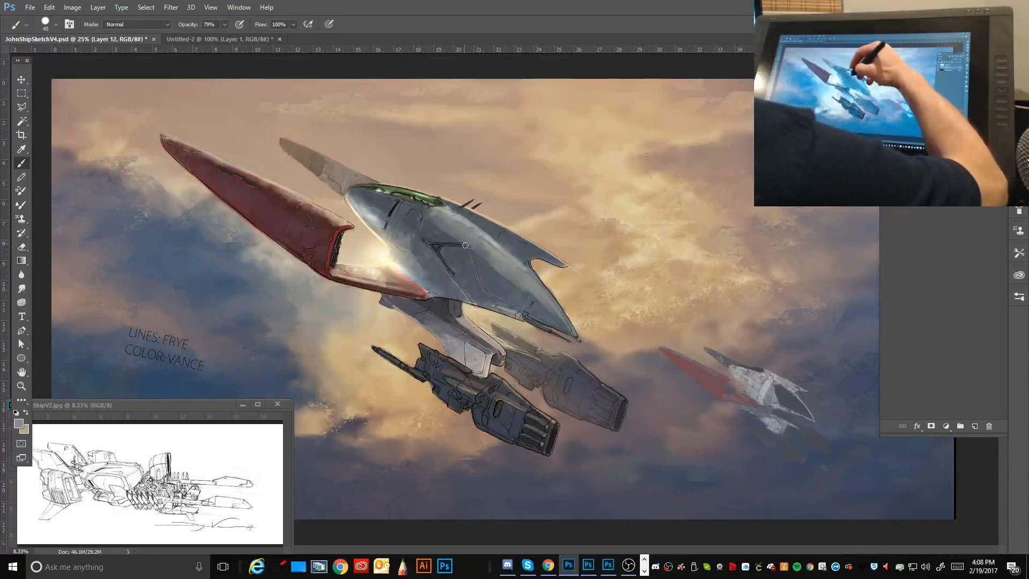
Step: Sample the darker blue-grey of the mid-hull and paint above the V-shaped panel lines with a 100 px brush
alt+click(486, 269)
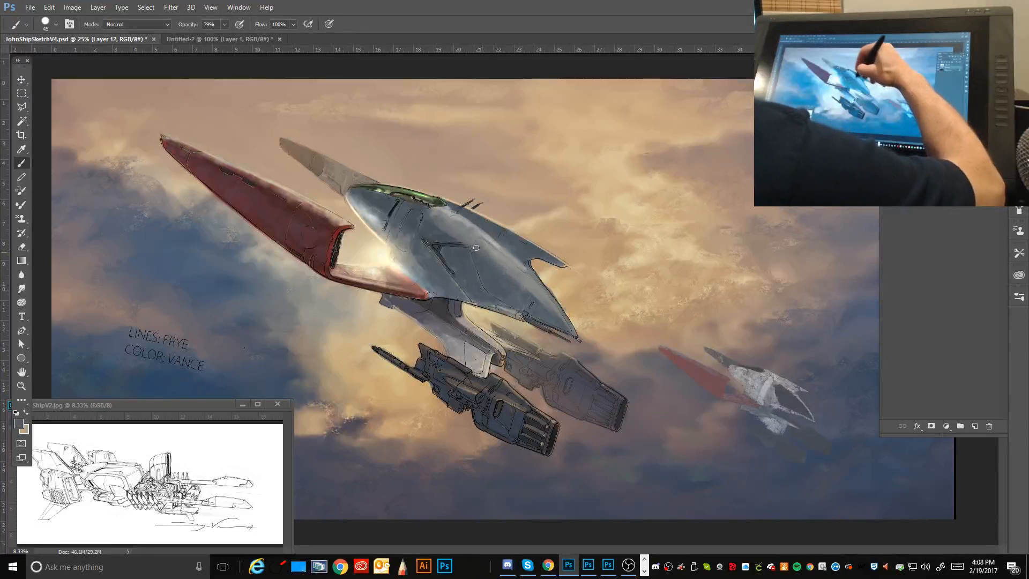
key(])
key(])
key(])
key(])
key(])
key(])
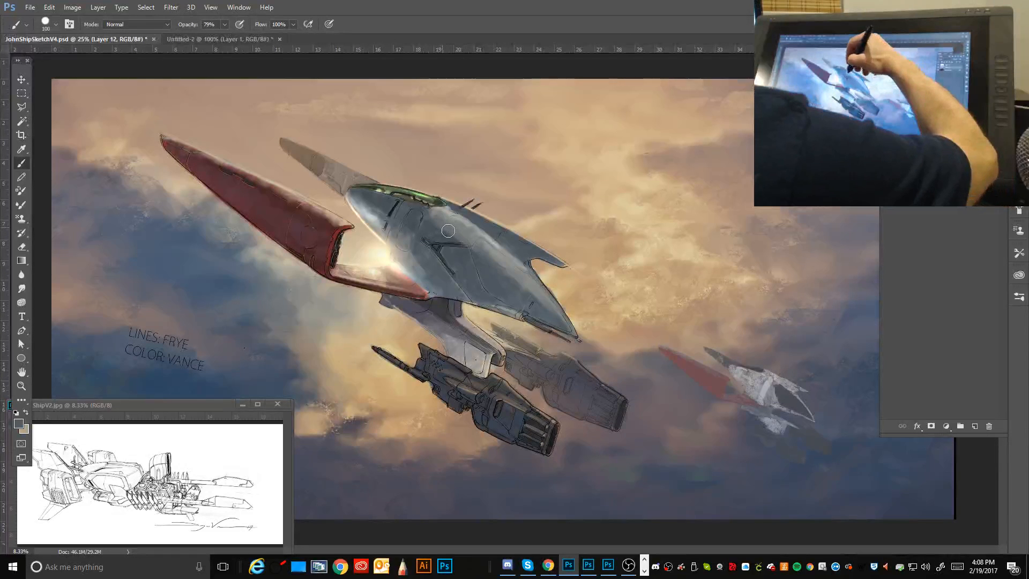
drag(448, 231, 457, 234)
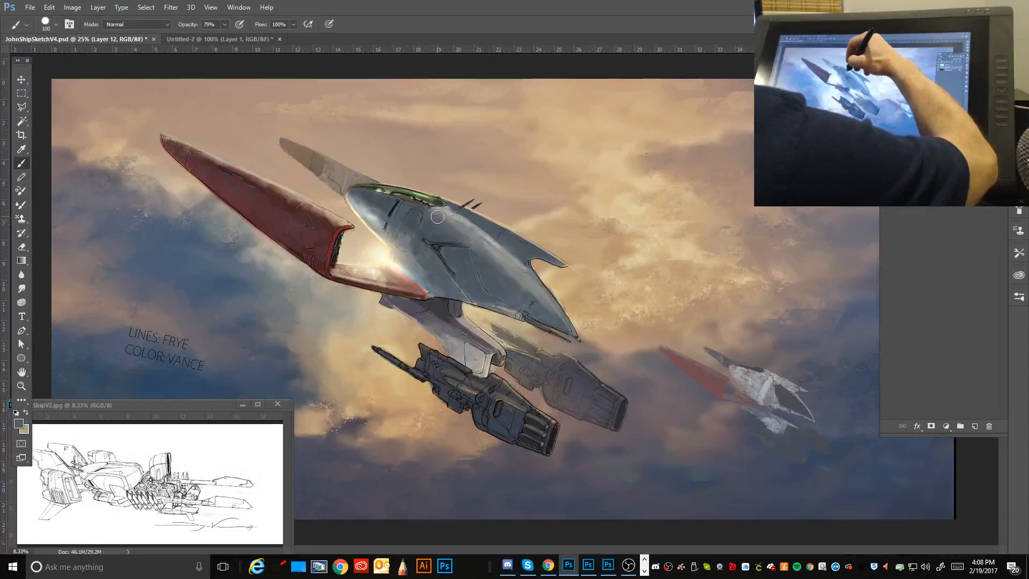
Step: Sample the blue-grey of the rear hull and smooth the surface there with the brush adjusted to 80 px
key(bracketleft)
key(bracketleft)
key(bracketleft)
key(bracketleft)
key(bracketleft)
key(bracketleft)
key(bracketleft)
key(bracketleft)
key(bracketleft)
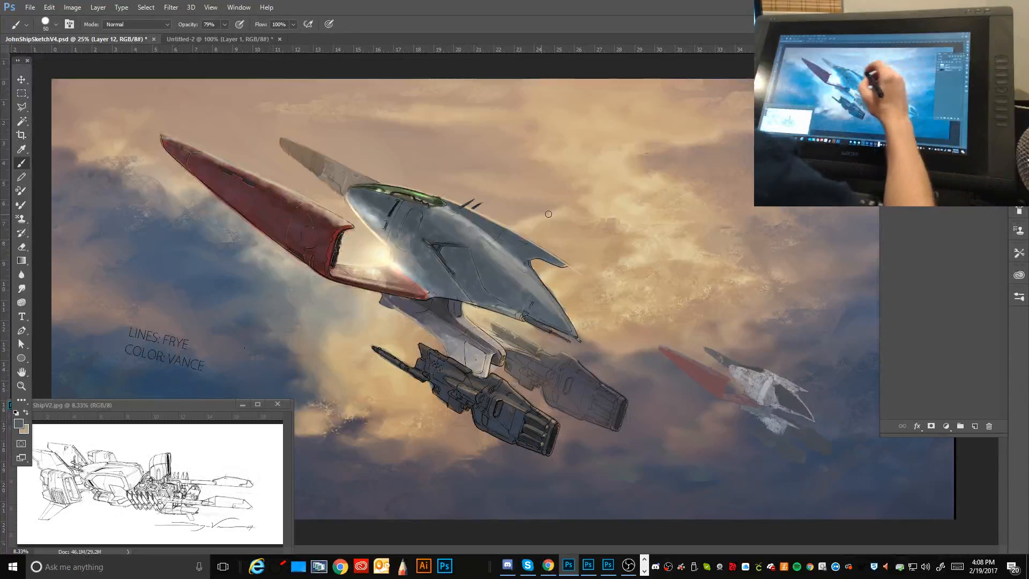
key(bracketright)
key(bracketright)
key(bracketright)
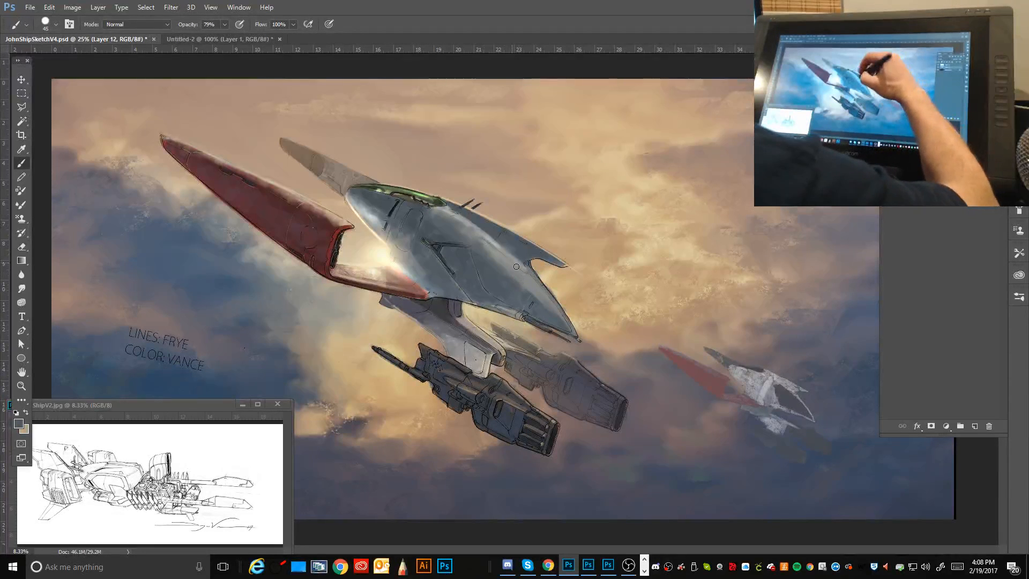
alt+click(527, 288)
key(bracketright)
key(bracketright)
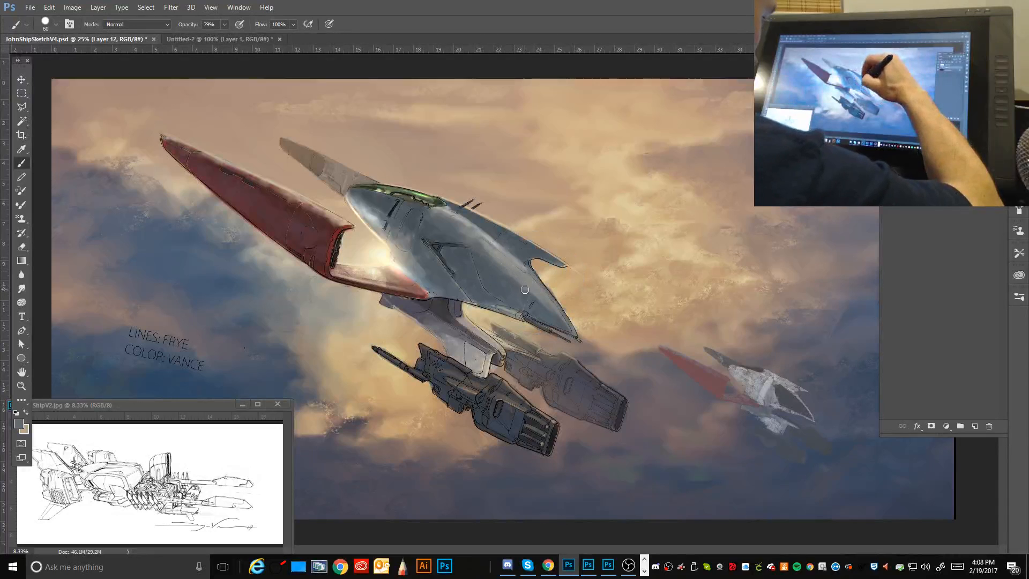
key(bracketright)
key(bracketright)
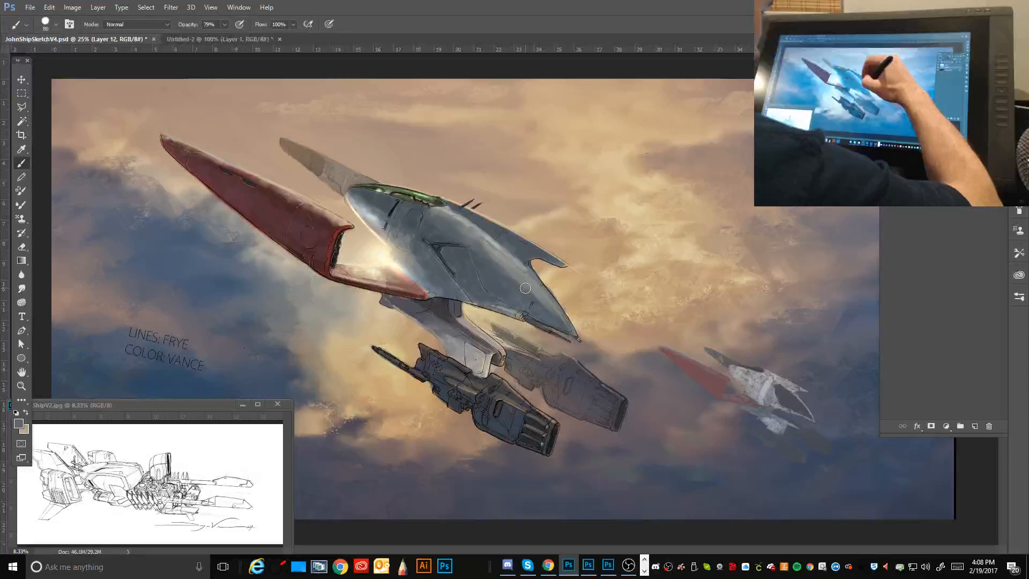
drag(526, 288, 522, 283)
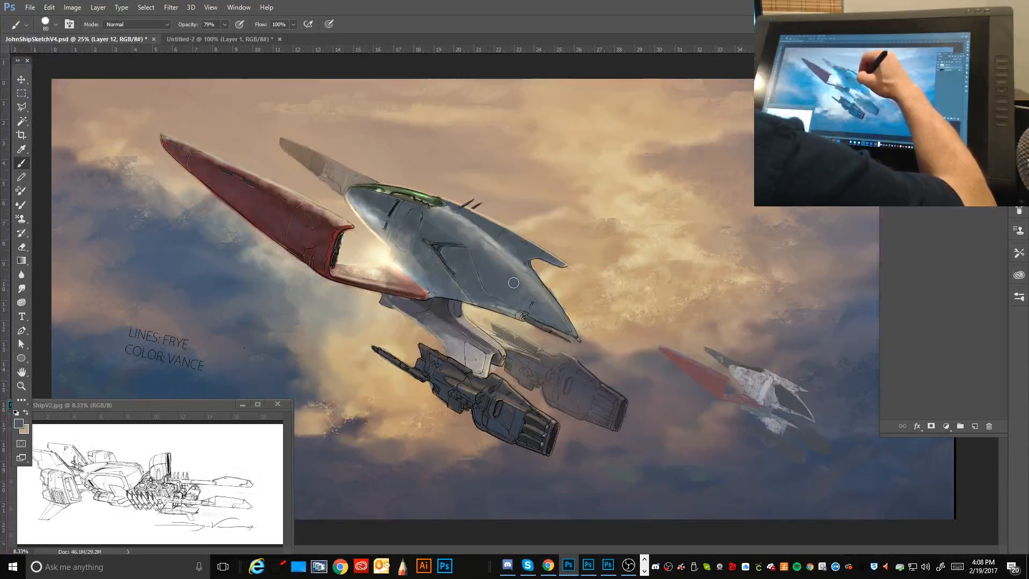
Step: Reduce the brush to 40 px and switch to the soft round brush
key(bracketleft)
key(bracketleft)
key(bracketleft)
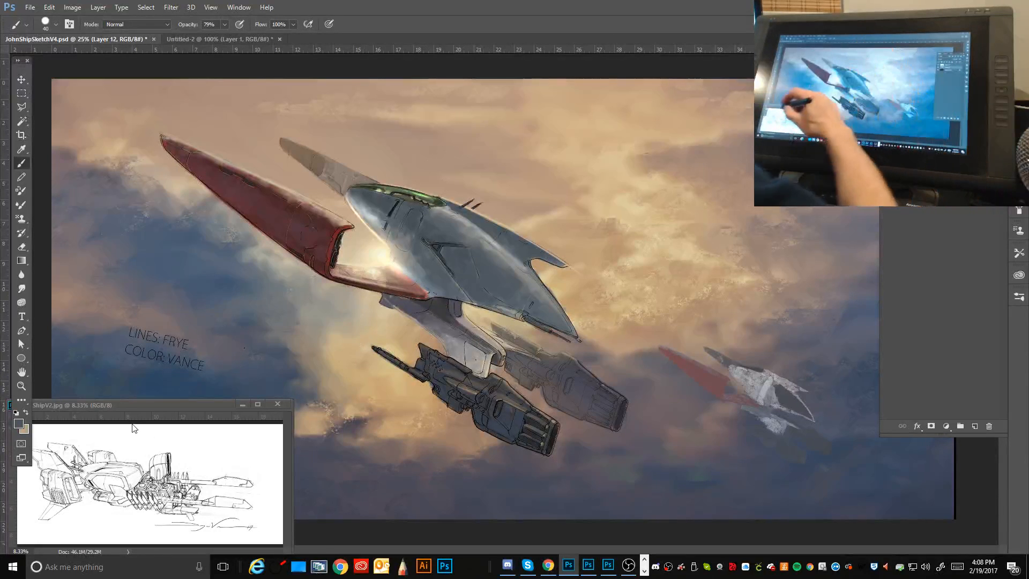
click(56, 25)
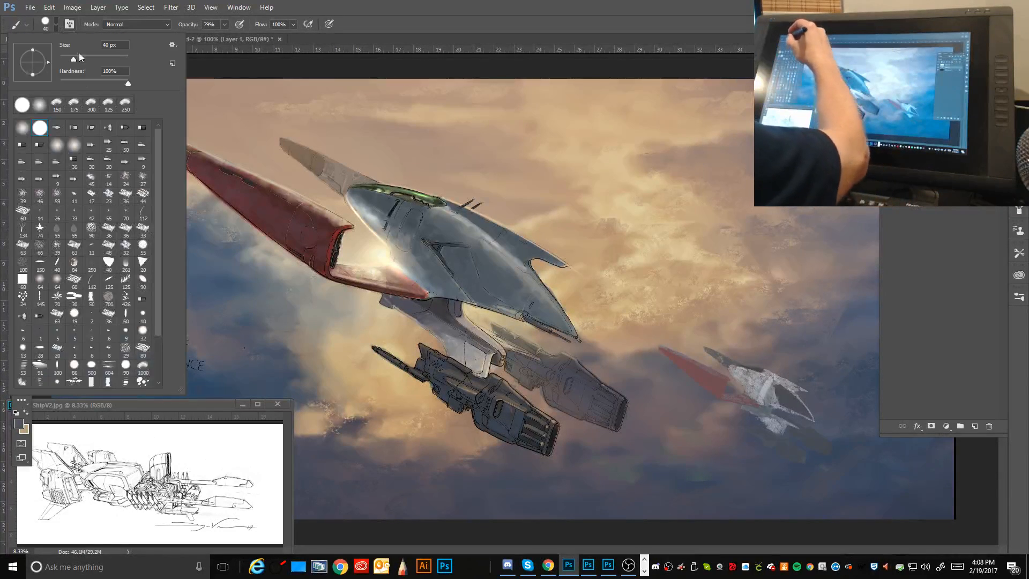
double_click(41, 106)
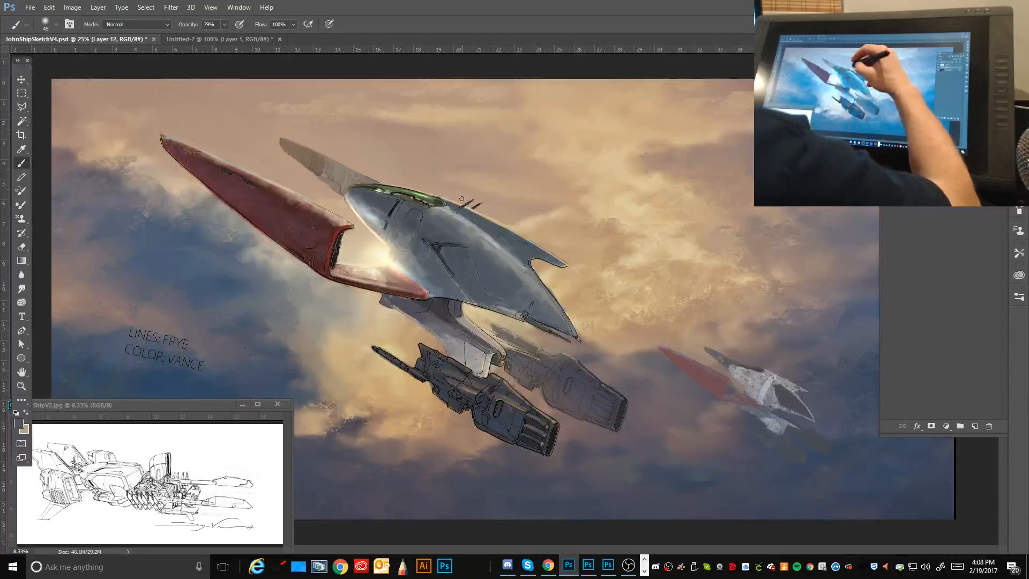
Step: Enlarge the soft round brush to 250 px and set its blending mode to Color Dodge
key(bracketright)
key(bracketright)
key(bracketright)
key(bracketright)
key(bracketright)
key(bracketright)
click(167, 25)
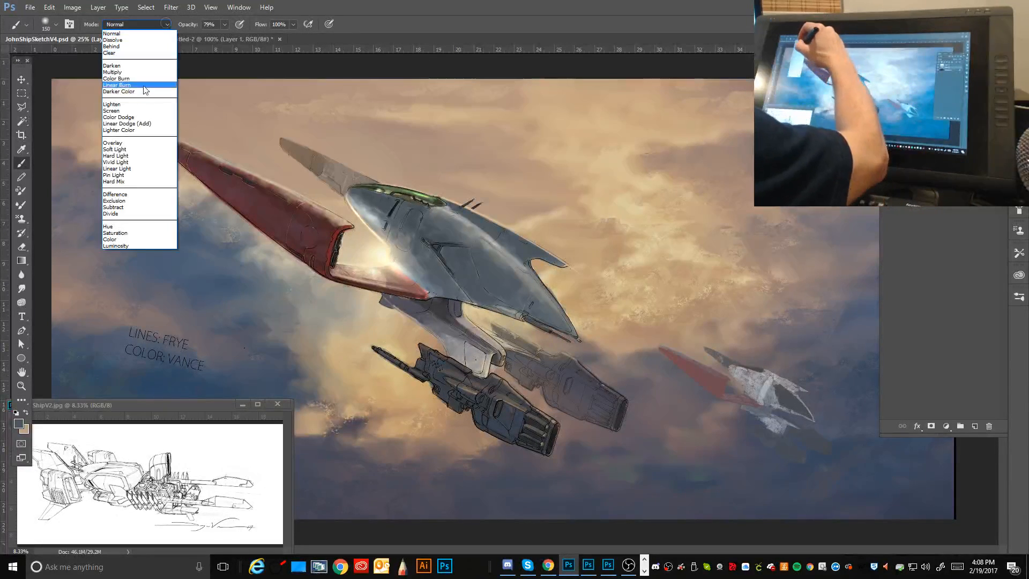
click(149, 120)
key(bracketright)
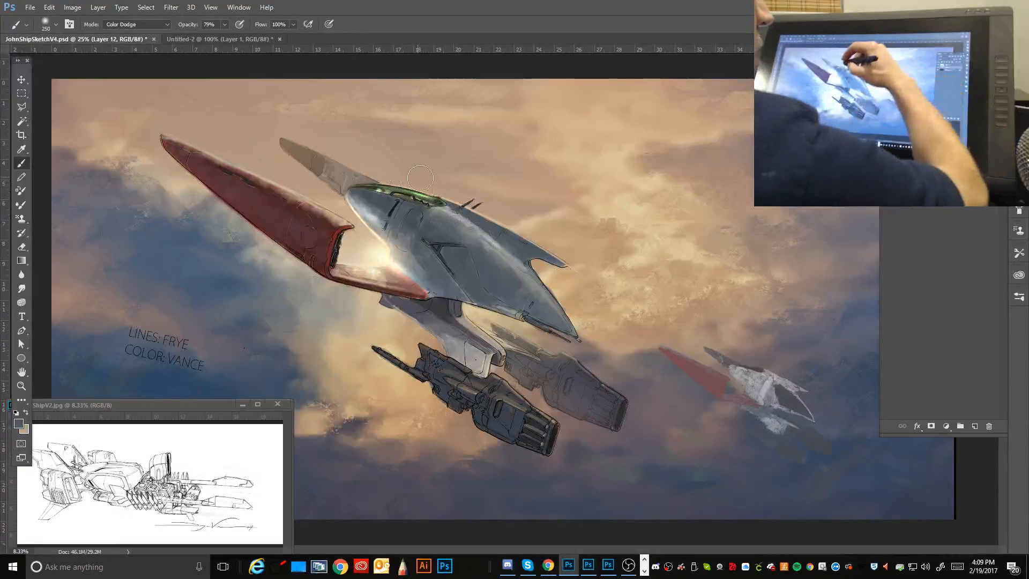
Step: Brighten the hull from the canopy's rear end towards the tail, reducing the Color Dodge brush from 125 px to 15 px
key(bracketleft)
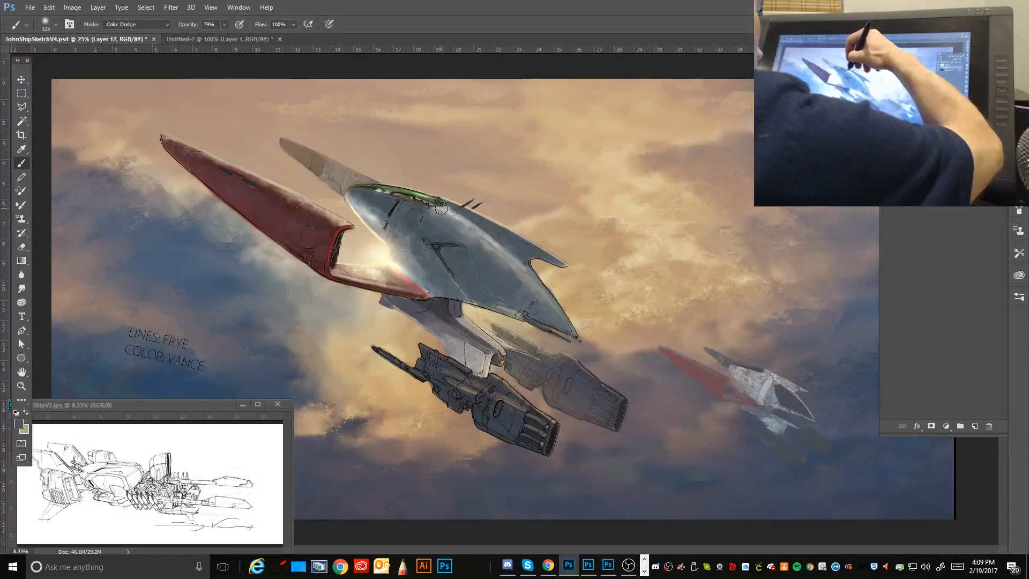
key(bracketleft)
key(bracketleft)
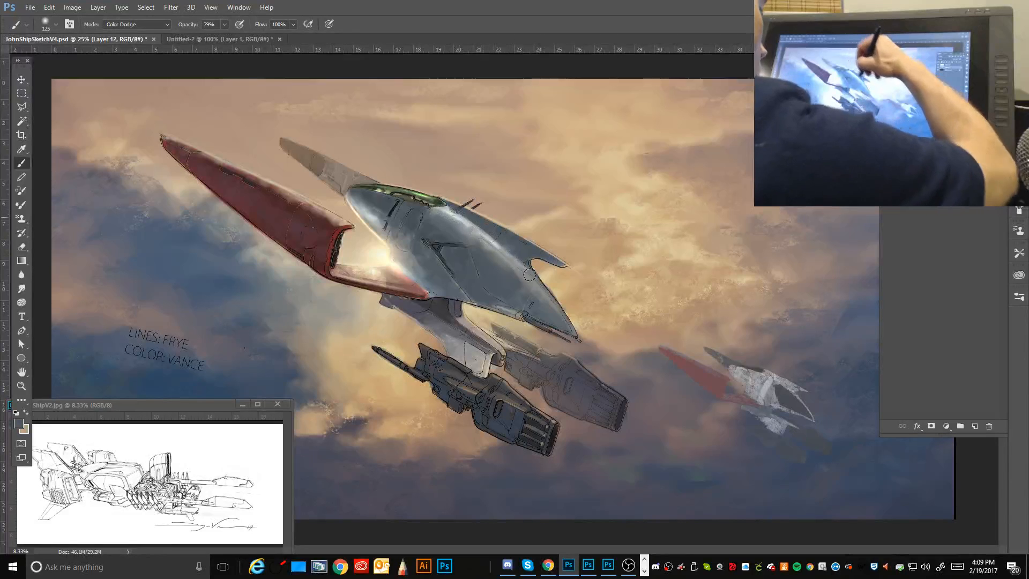
key(bracketleft)
key(bracketleft)
key(bracketleft)
key(bracketleft)
key(bracketleft)
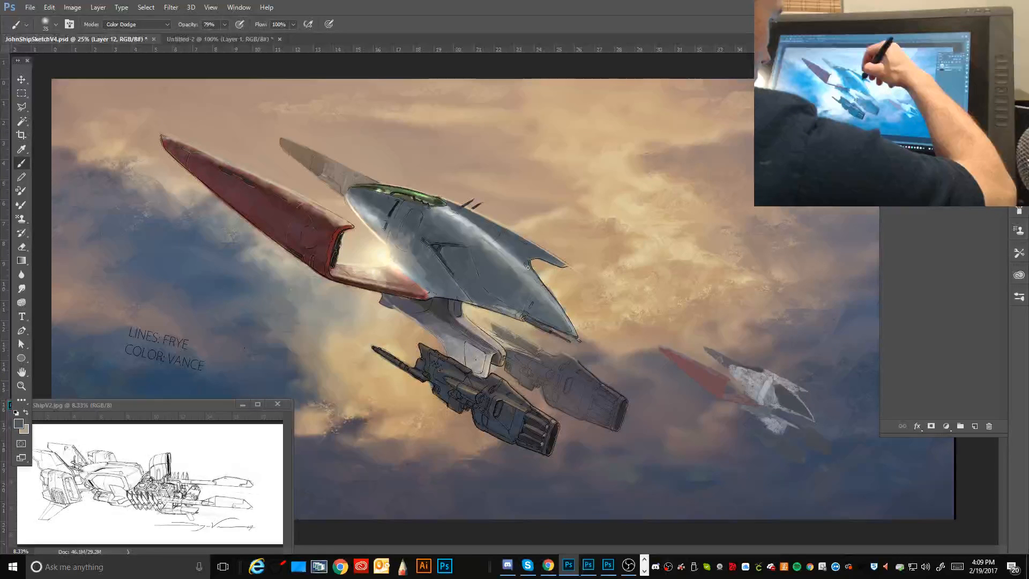
key(bracketleft)
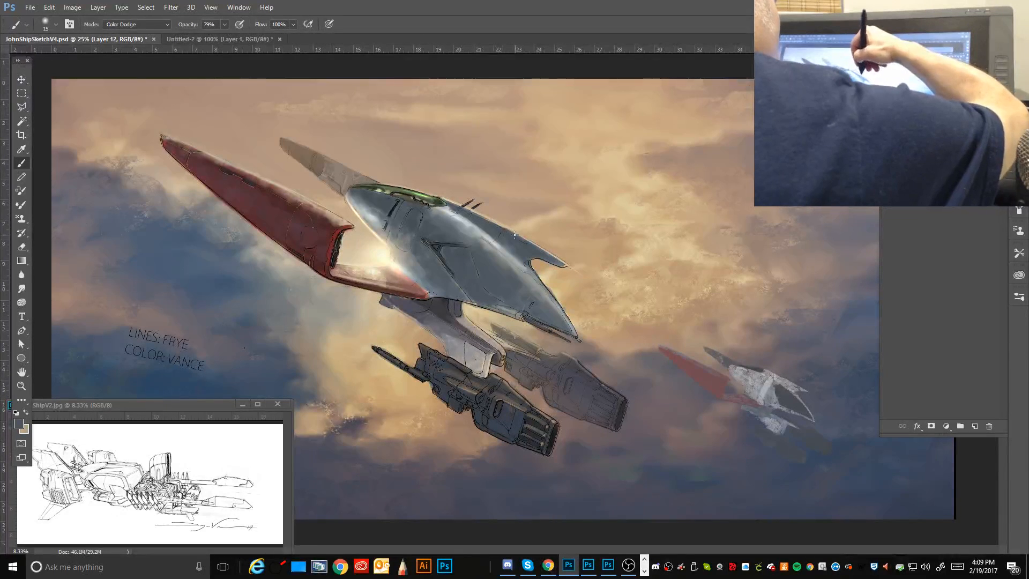
Step: Add edge highlights to the rear hull with a 40 px brush and paint a thin light panel line across mid-hull at 9 px
key(bracketright)
key(bracketright)
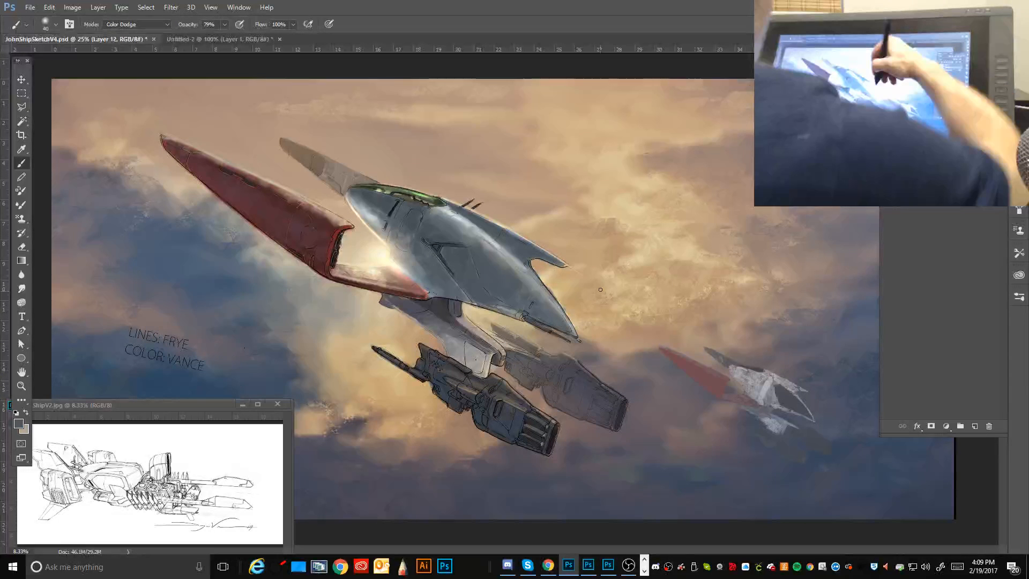
key(bracketleft)
key(bracketleft)
key(bracketleft)
key(bracketleft)
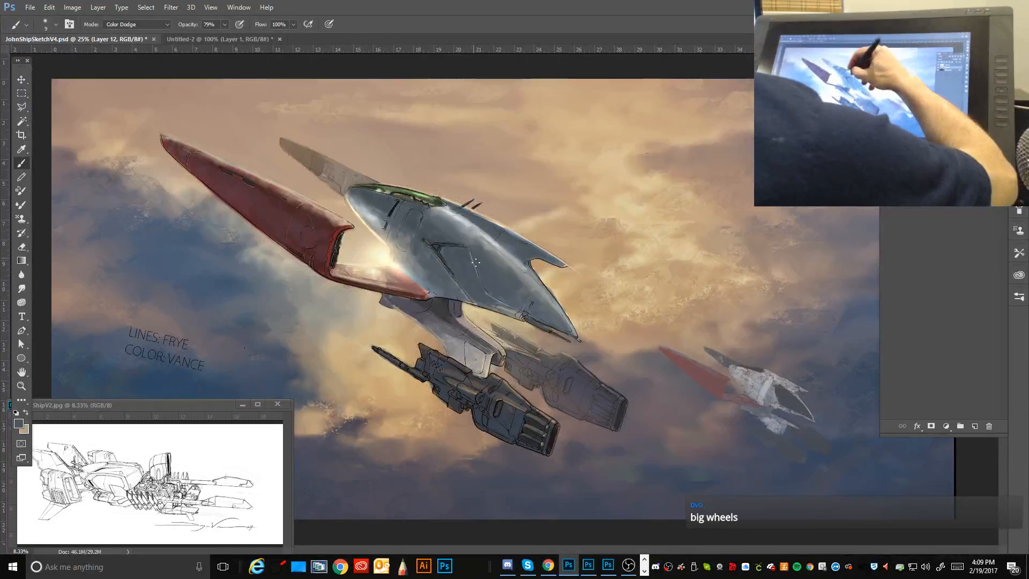
Step: Sample a light grey from the lower hull in Normal mode and paint fine Color Dodge highlights along the rear hull's panel lines
click(166, 24)
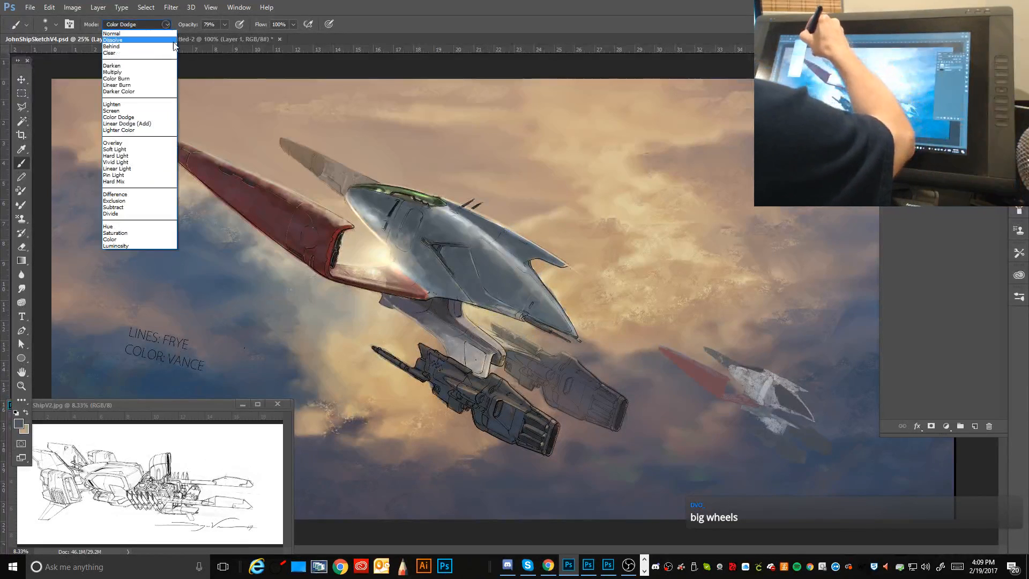
click(114, 33)
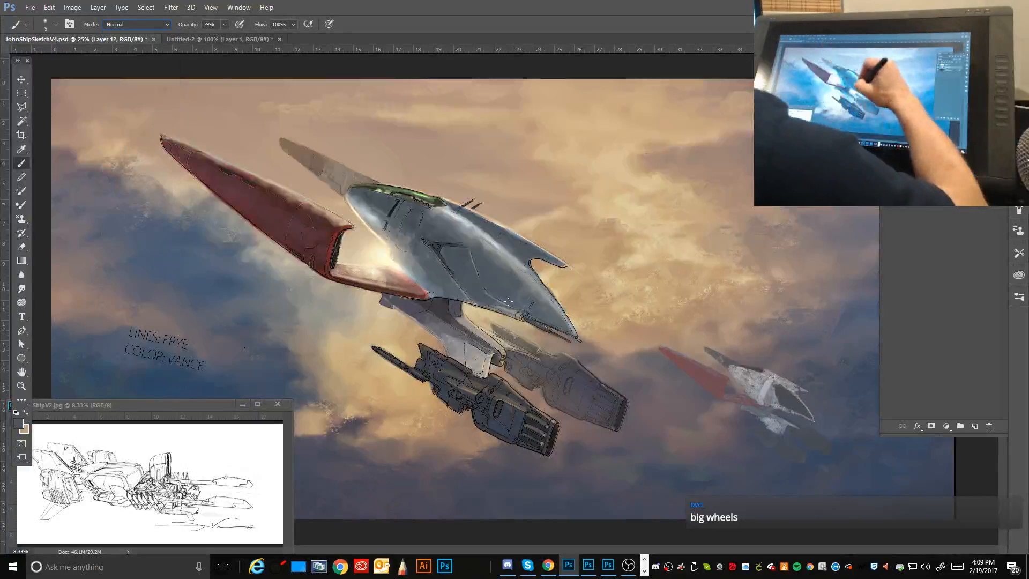
alt+click(489, 294)
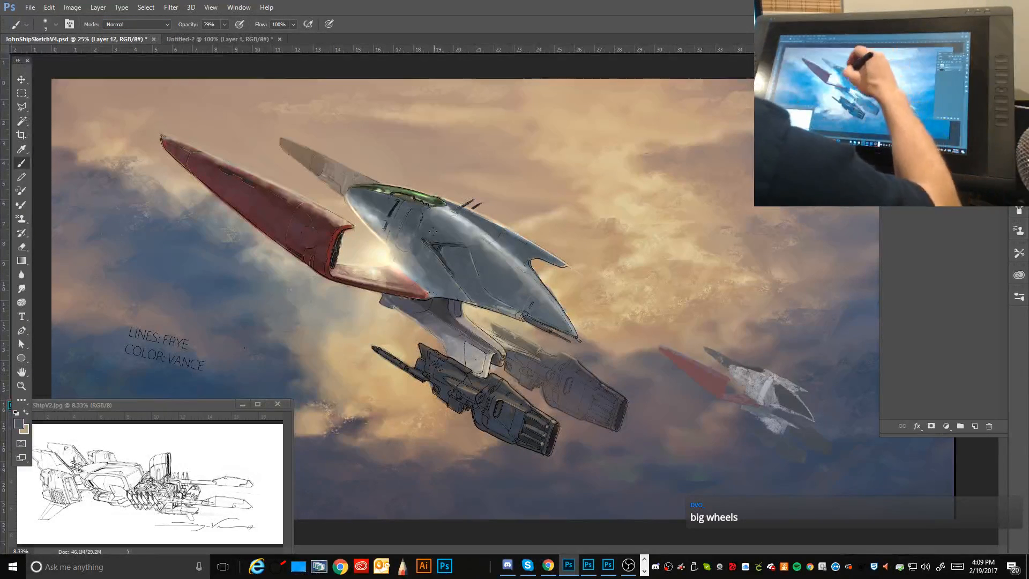
key(alt)
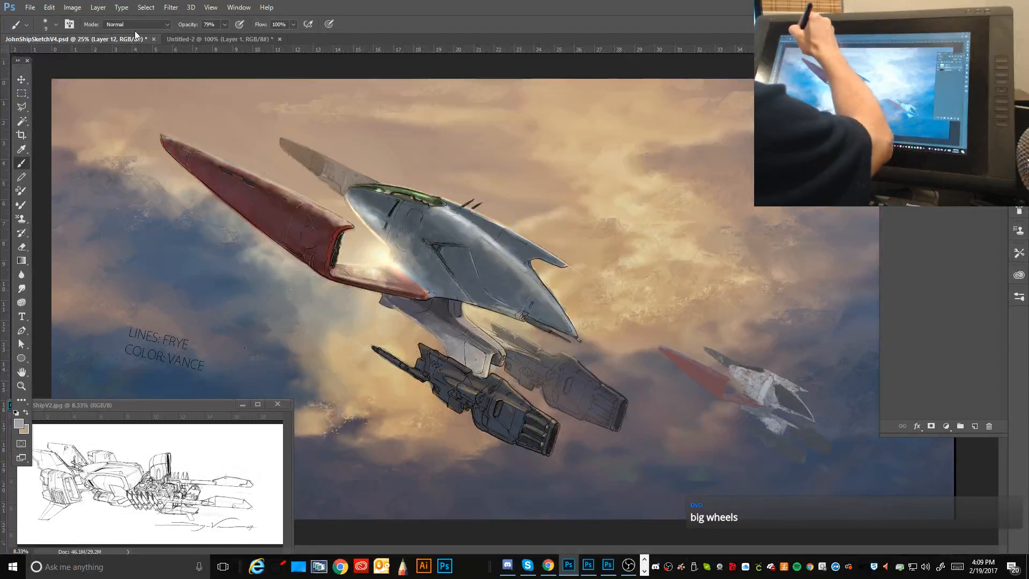
click(137, 24)
click(119, 116)
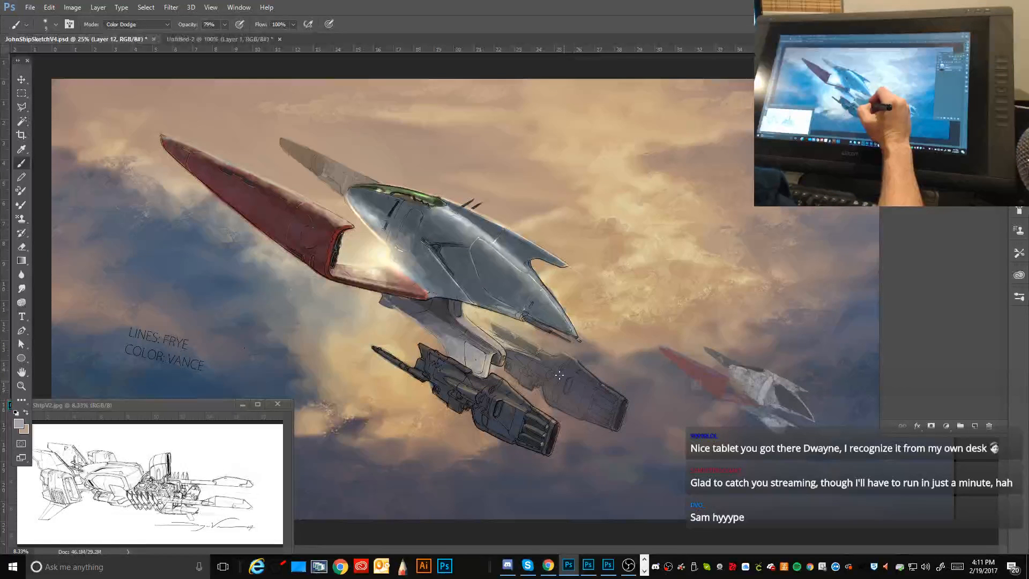
Step: Return the brush to Normal mode and refine the thin panel lines on the mid-hull using greys sampled from the surrounding surface
click(136, 24)
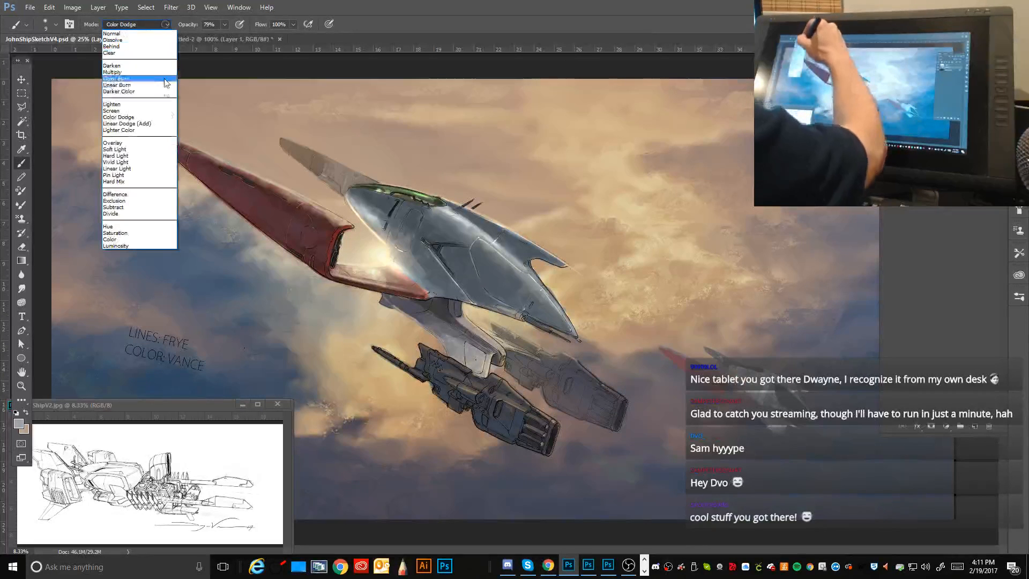
click(161, 32)
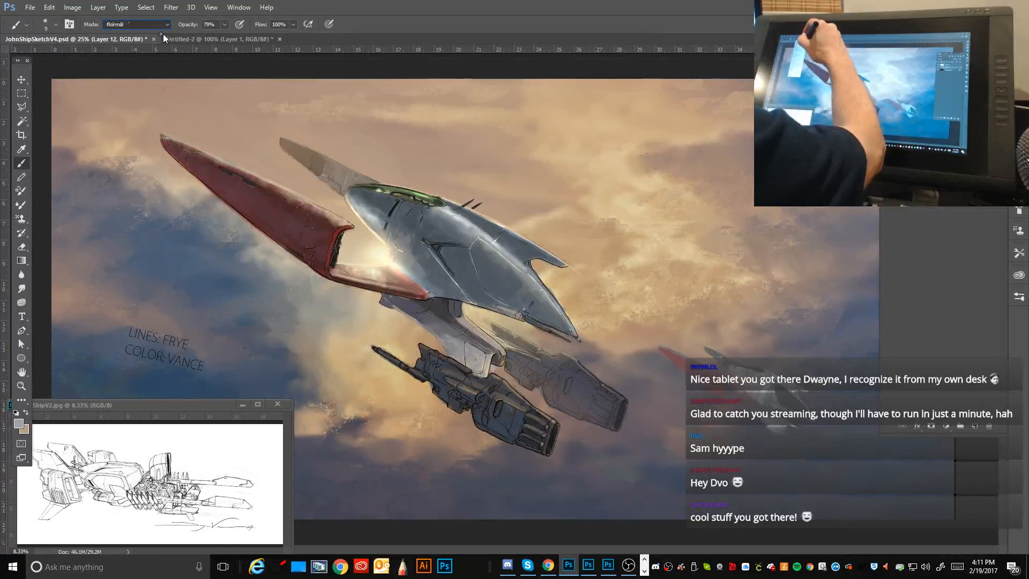
alt+click(531, 298)
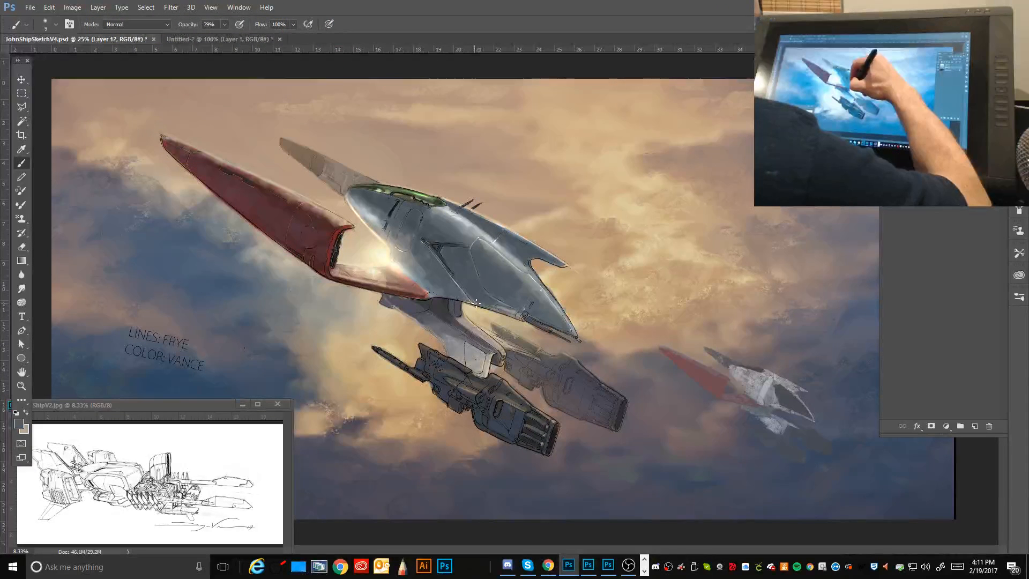
key(alt)
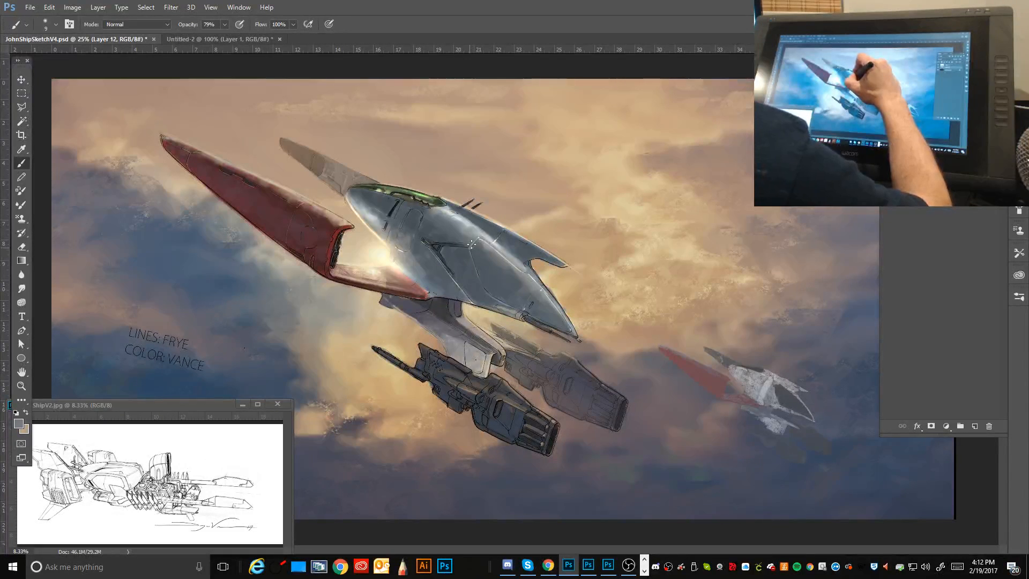
key(alt)
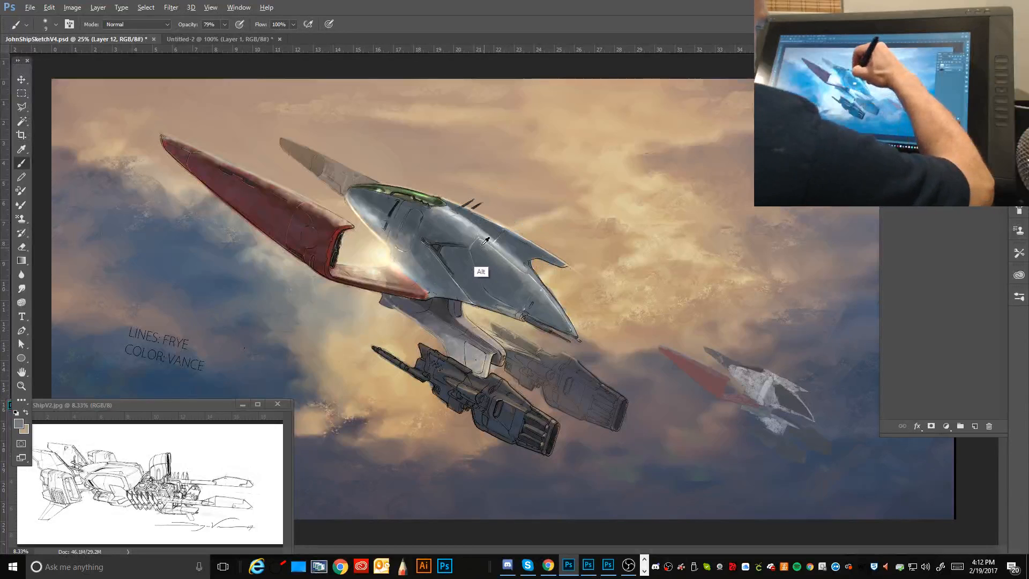
alt+click(494, 251)
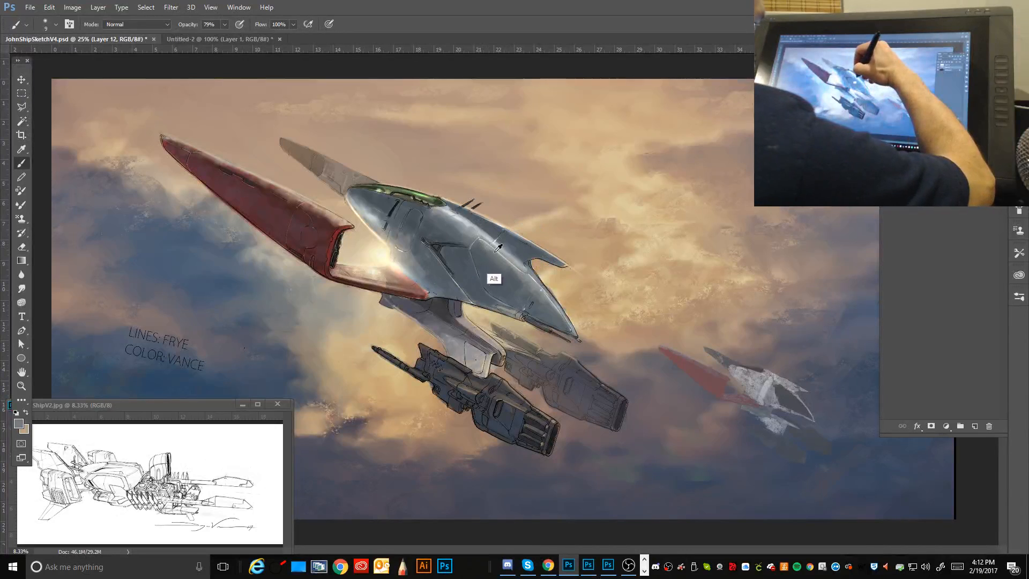
Step: Sample a lighter blue-grey from the lower rear hull and soften the surface around the panel lines with a 30 px brush
key(bracketright)
key(bracketright)
key(bracketright)
key(bracketright)
key(bracketright)
key(bracketright)
alt+click(505, 298)
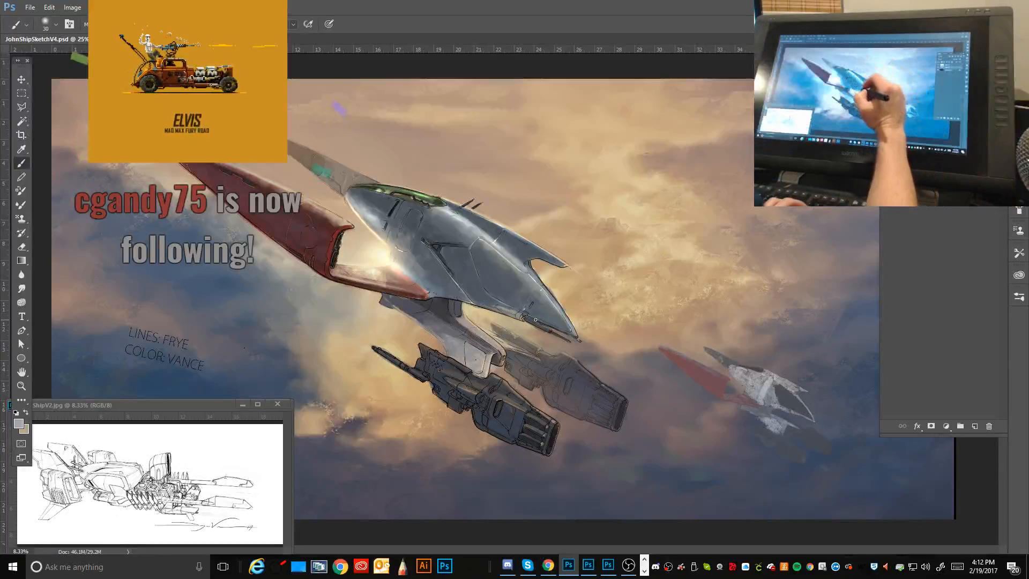
key(bracketleft)
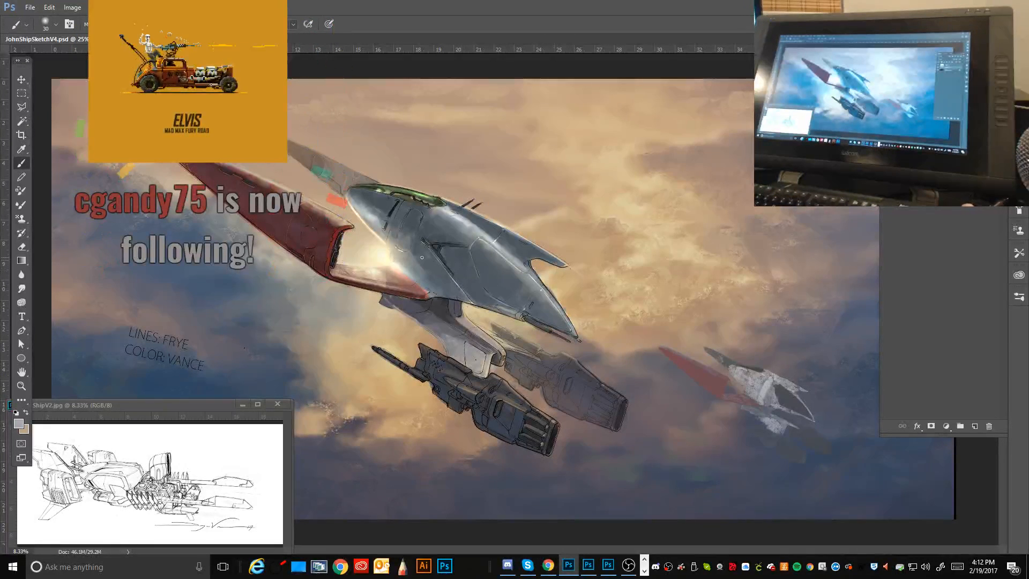
Step: Resize and reposition the floating JohnShipV2.jpg reference window so the sketch is visible without covering the ship
drag(192, 404, 310, 310)
drag(396, 460, 493, 510)
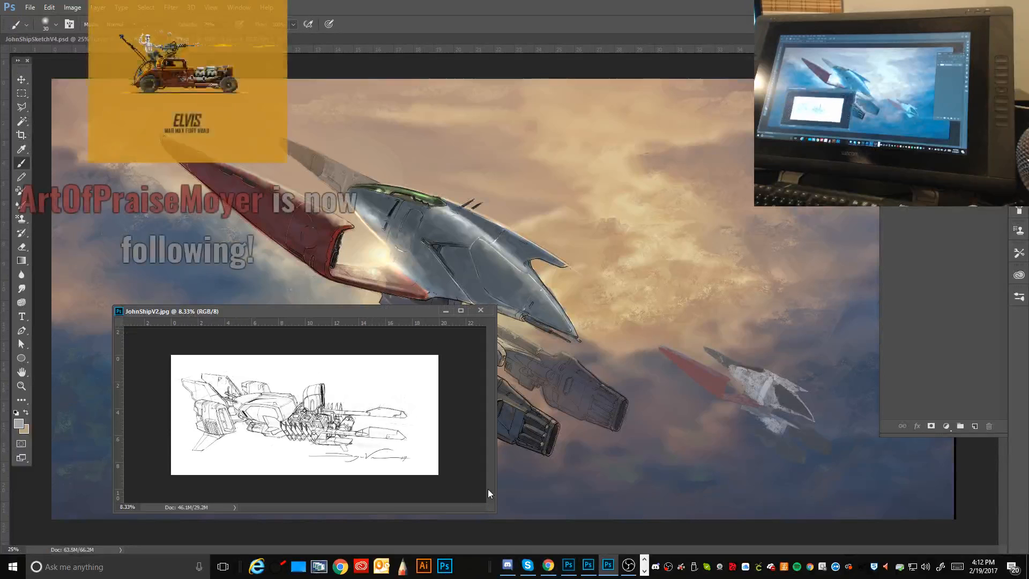
drag(409, 310, 368, 323)
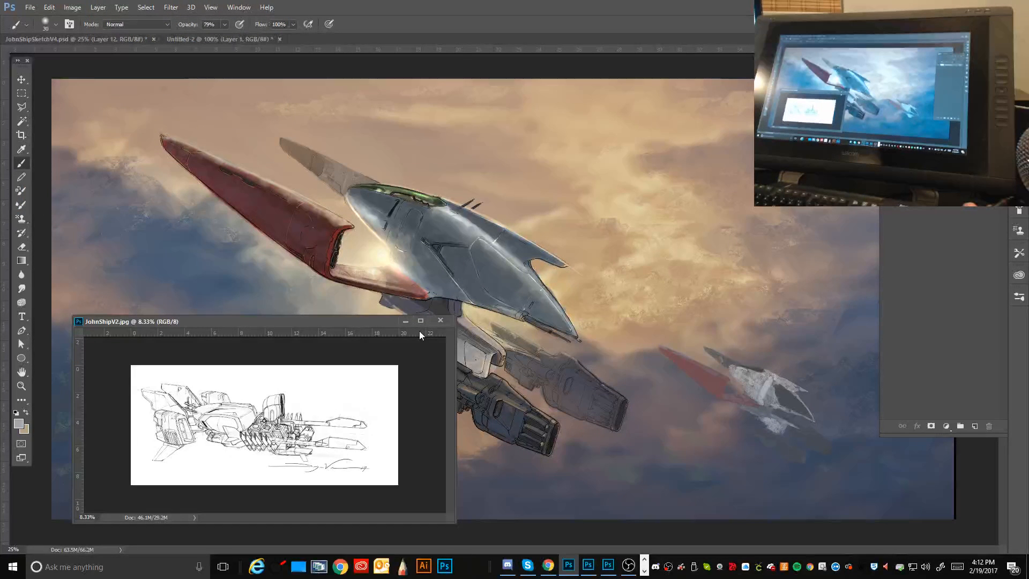
drag(376, 322, 378, 303)
drag(453, 503, 446, 510)
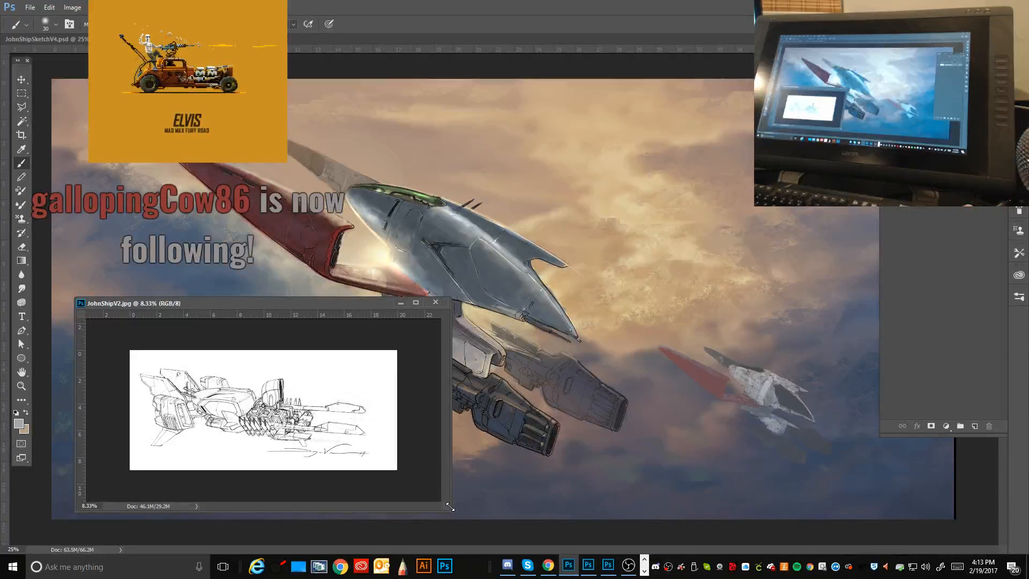
drag(367, 304, 354, 319)
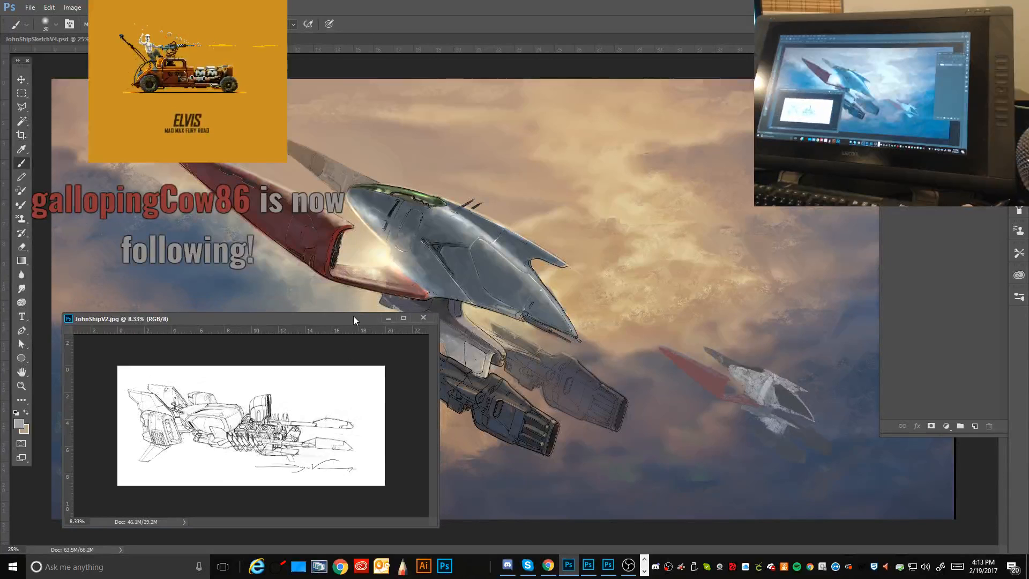
drag(438, 527, 356, 488)
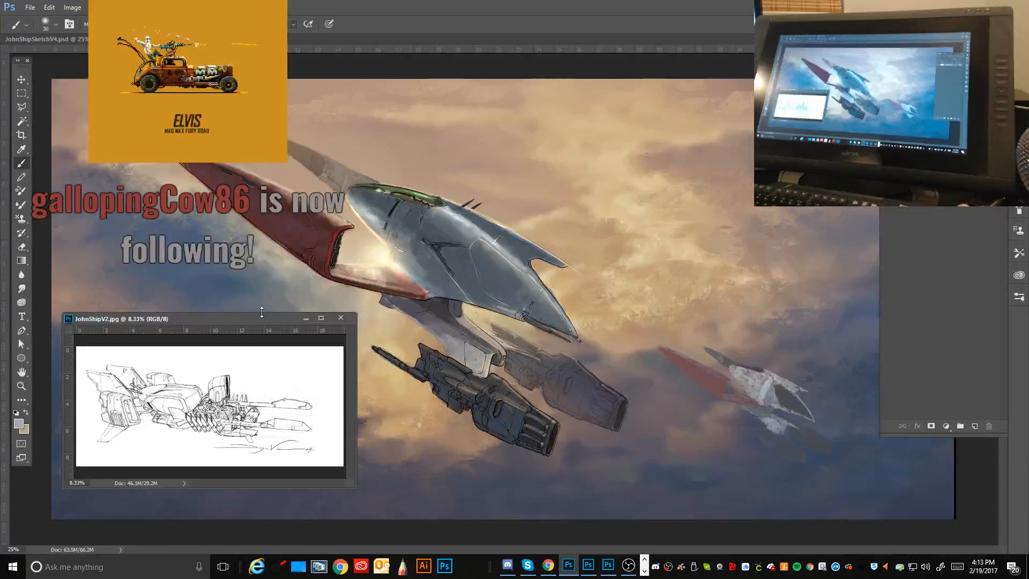
drag(262, 316, 223, 385)
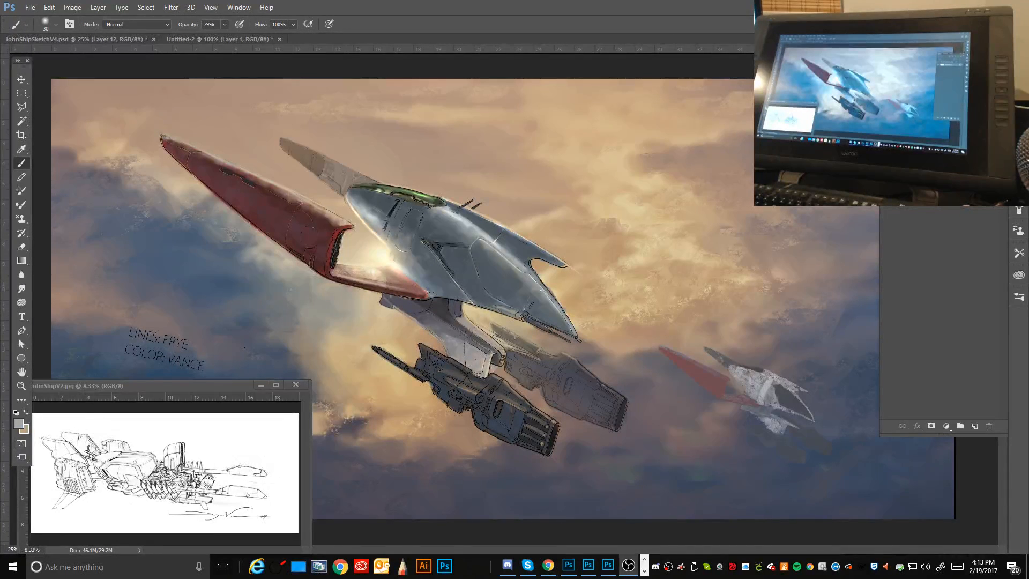
key(alt+Tab)
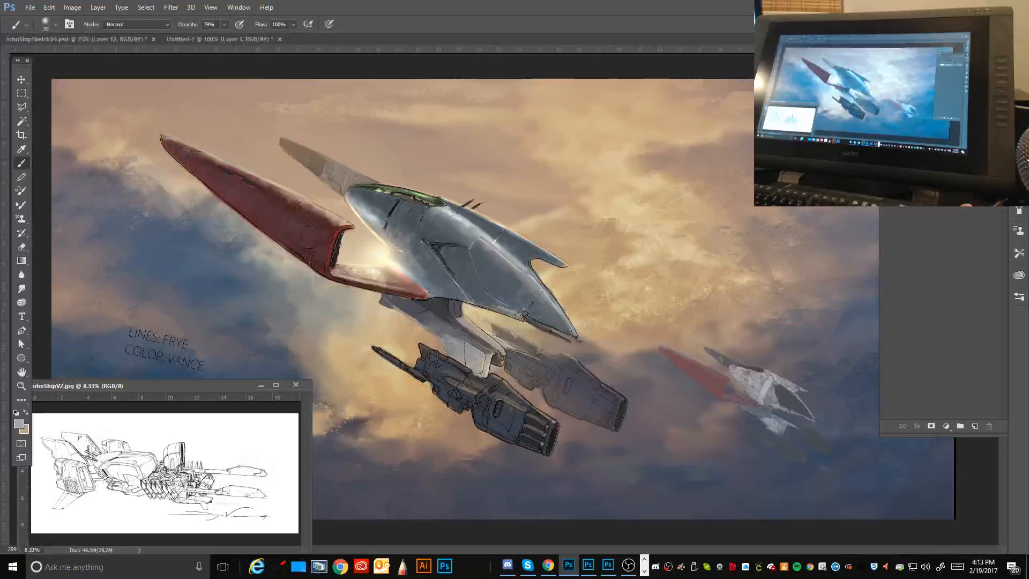
drag(229, 386, 209, 394)
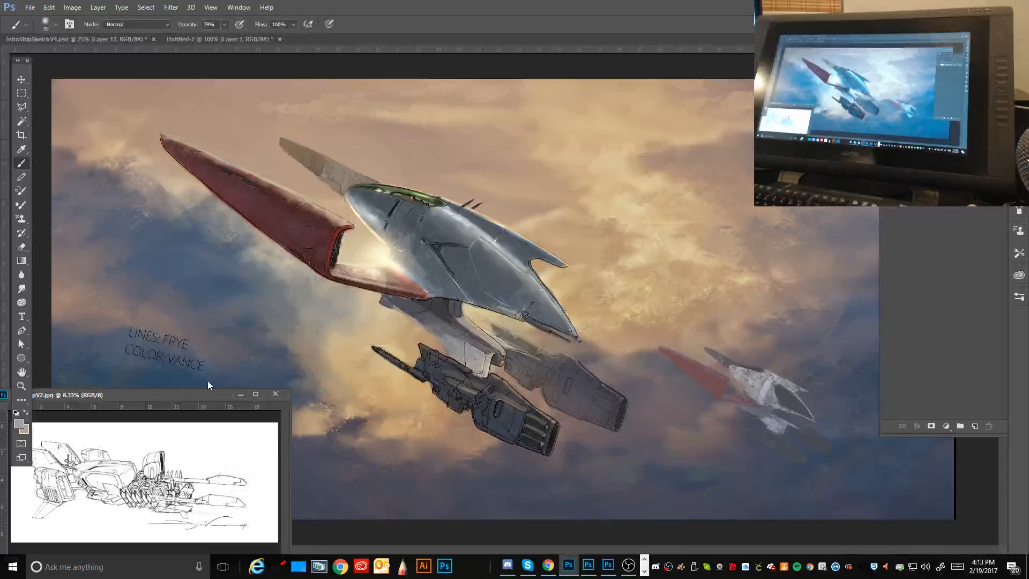
Step: Shrink the view of the painting to thumbnail size and return it to 25% to judge the overall composition
click(465, 75)
key(ctrl+minus)
key(ctrl+minus)
key(ctrl+minus)
key(ctrl+minus)
key(ctrl+minus)
key(ctrl+minus)
key(ctrl+minus)
key(ctrl+minus)
key(ctrl+minus)
key(ctrl+minus)
key(ctrl+minus)
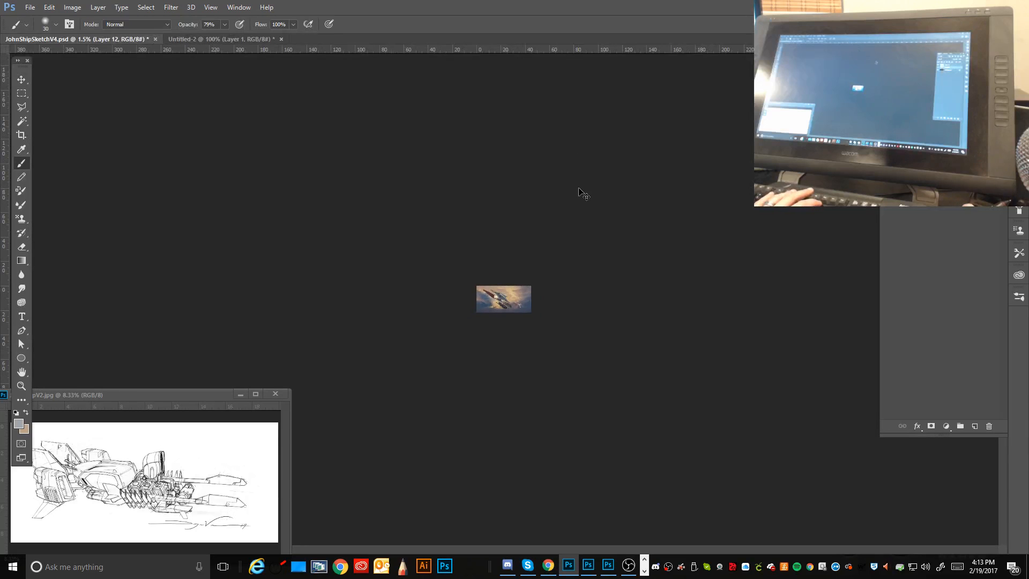
key(ctrl+plus)
key(ctrl+plus)
key(ctrl+plus)
key(ctrl+plus)
key(ctrl+plus)
key(ctrl+plus)
key(ctrl+plus)
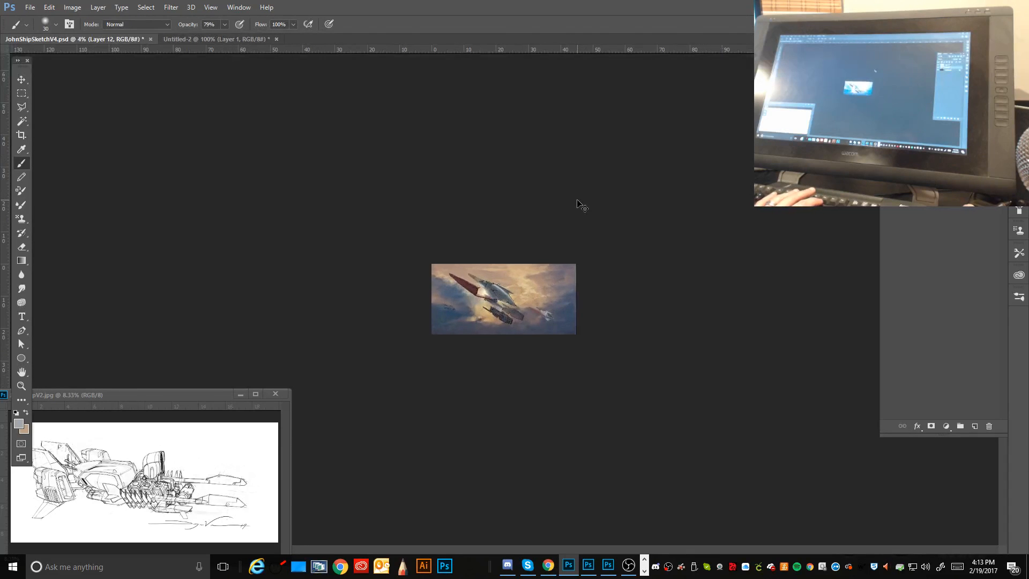
key(ctrl+plus)
key(ctrl+plus)
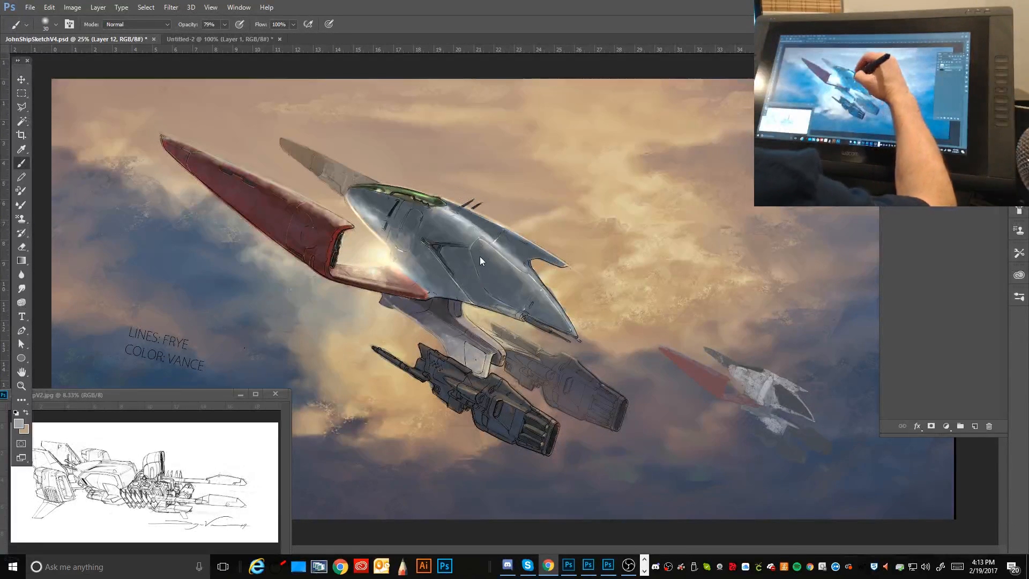
Step: Enlarge the brush to 175 px, set it to Color Dodge mode and brighten the front hull behind the cockpit with light grey
click(498, 160)
key(])
key(])
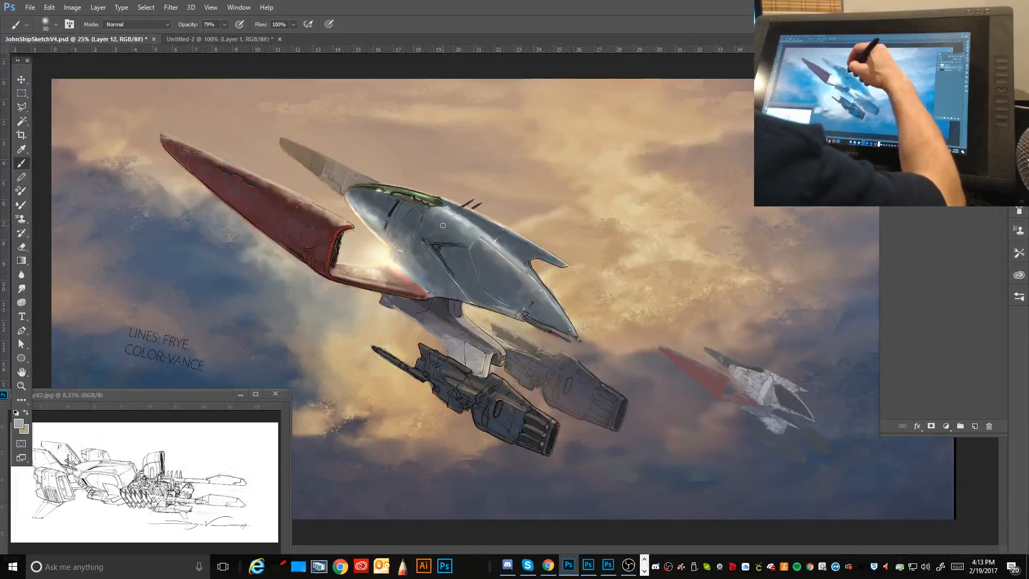
key(bracketleft)
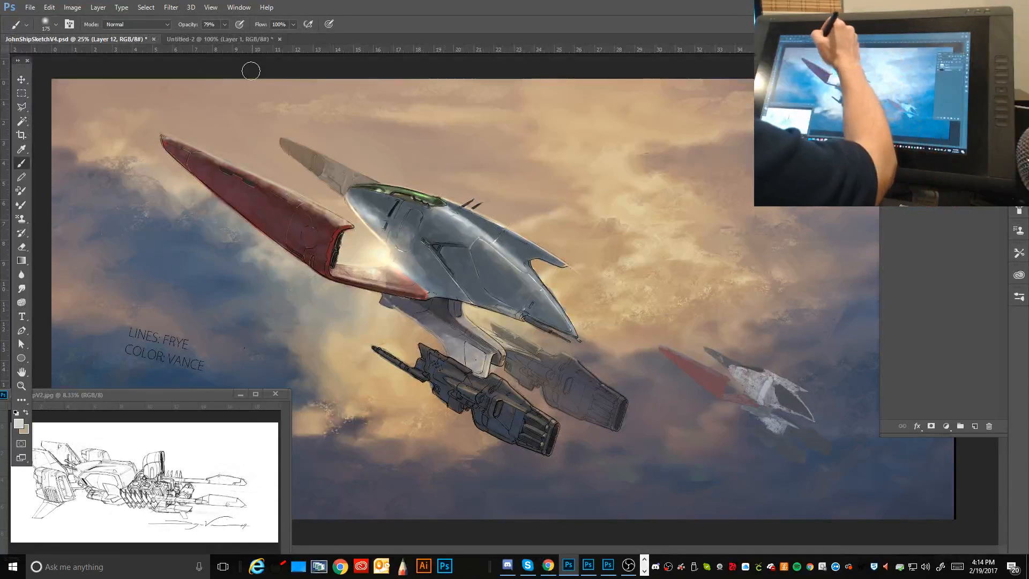
click(166, 26)
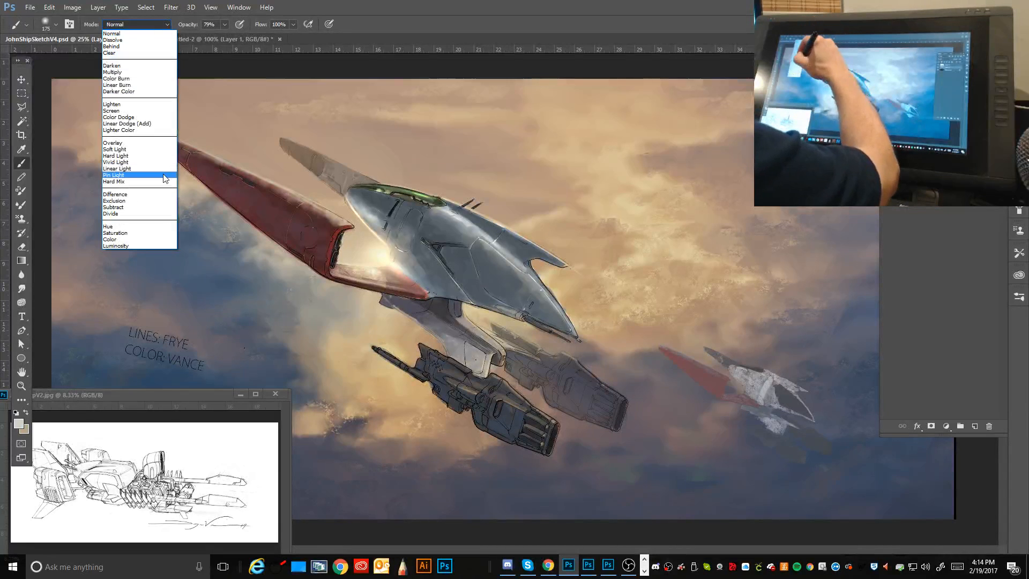
click(121, 116)
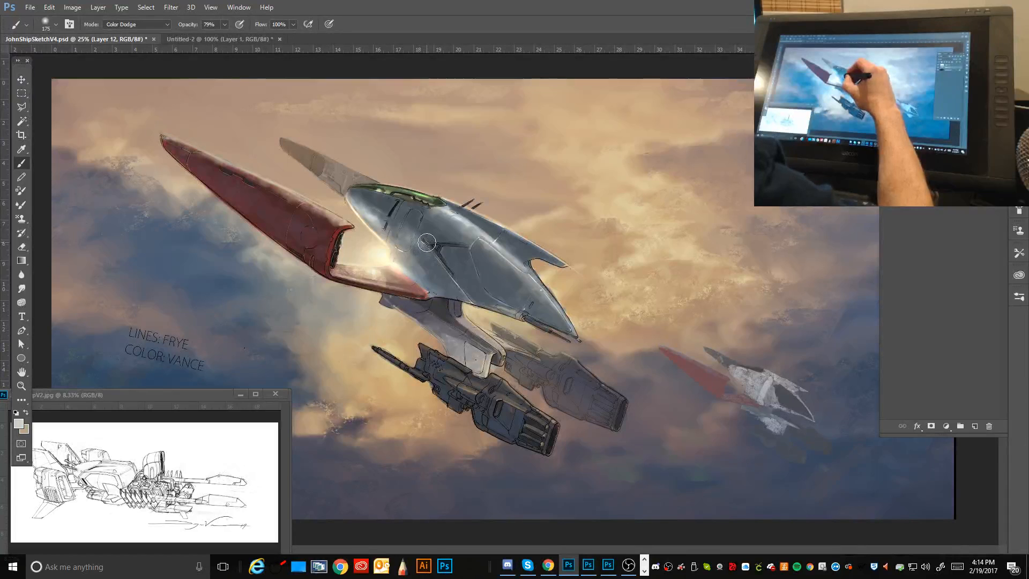
drag(402, 232, 398, 232)
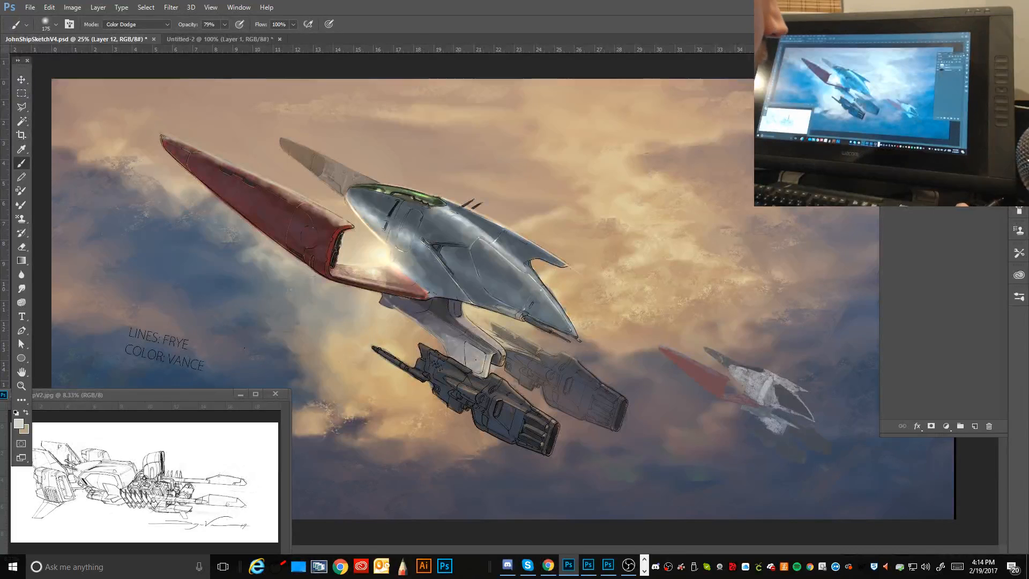
Step: Add a new layer in Normal mode at 100% opacity above the ship painting
click(1001, 102)
click(938, 115)
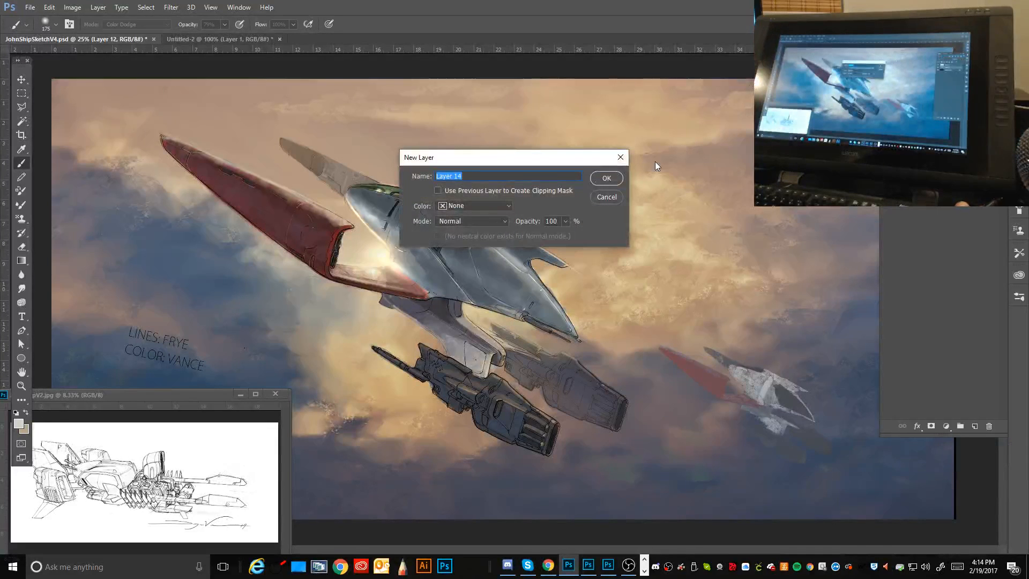
click(605, 178)
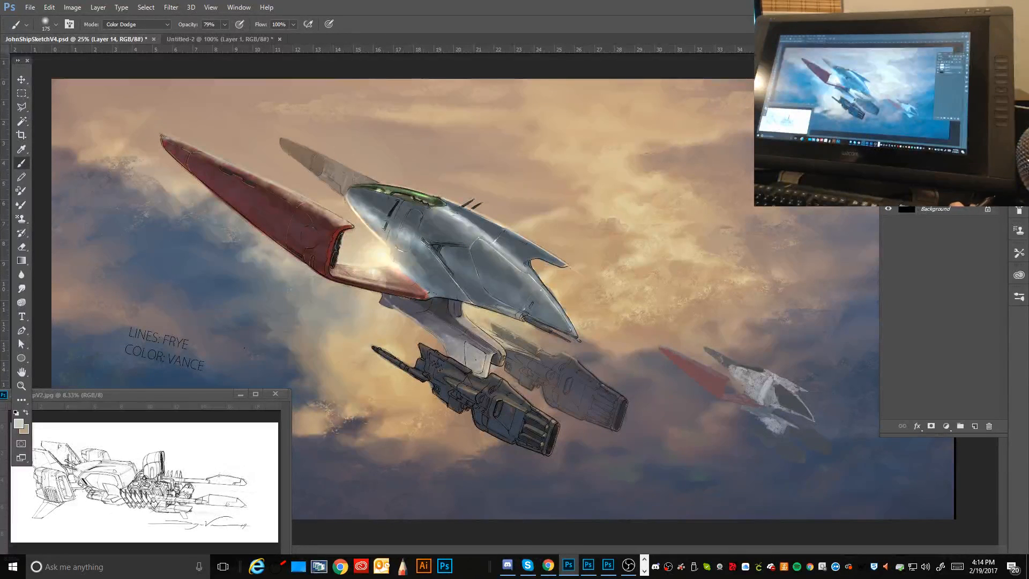
Step: Choose the freehand Lasso tool instead of the Polygonal Lasso and discard the stray polygonal selection line
key(alt+Tab)
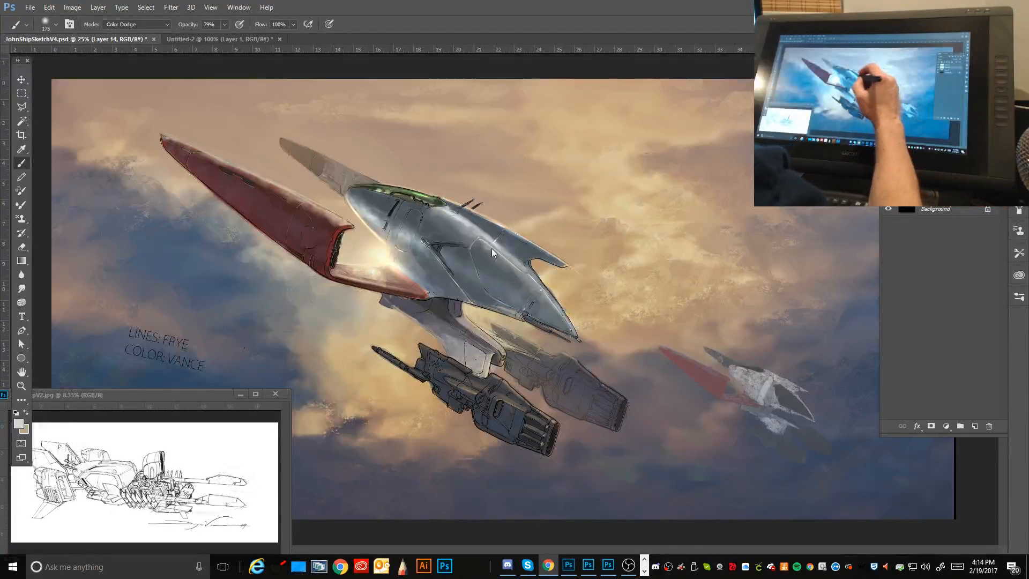
click(22, 107)
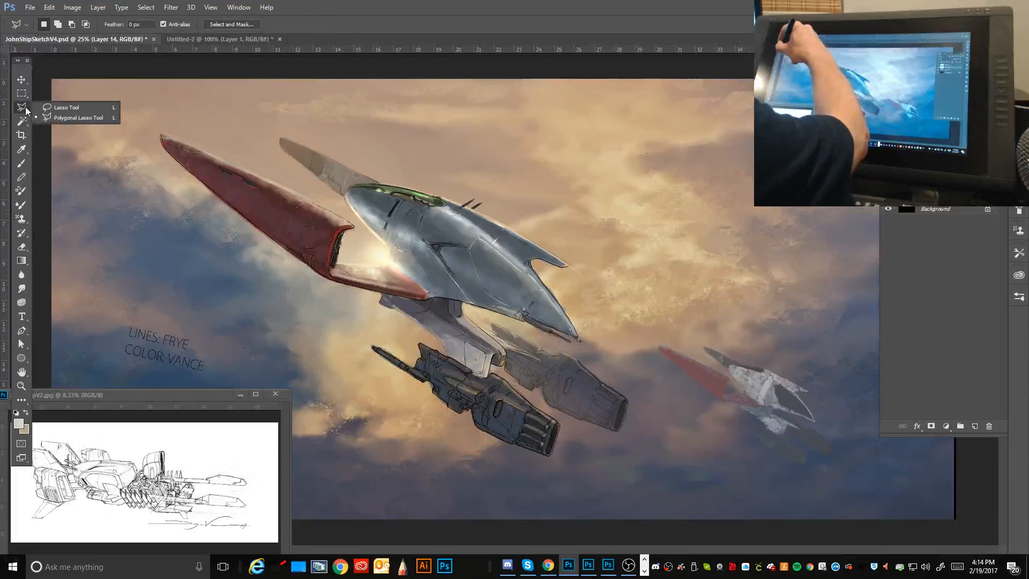
click(80, 62)
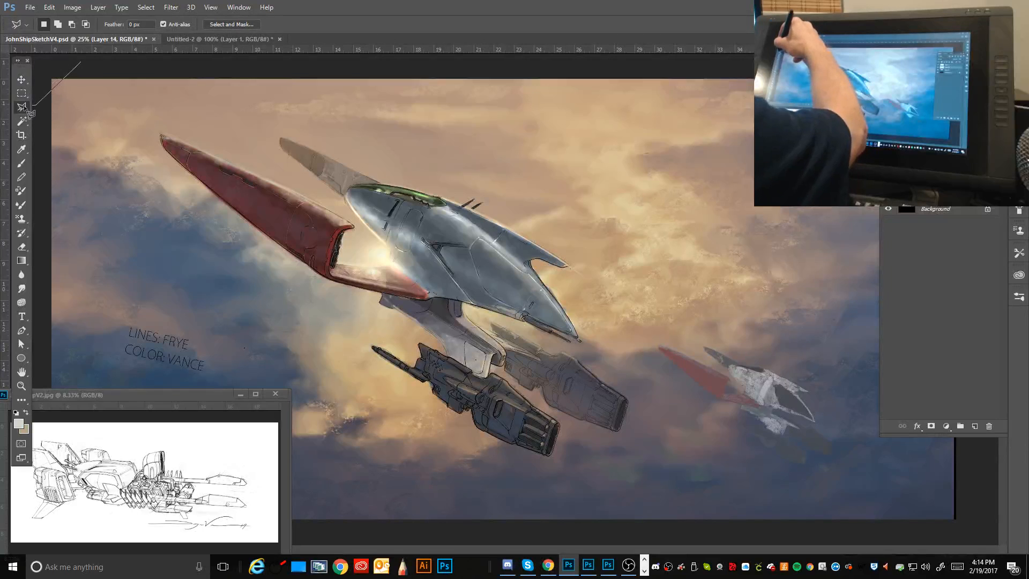
key(Escape)
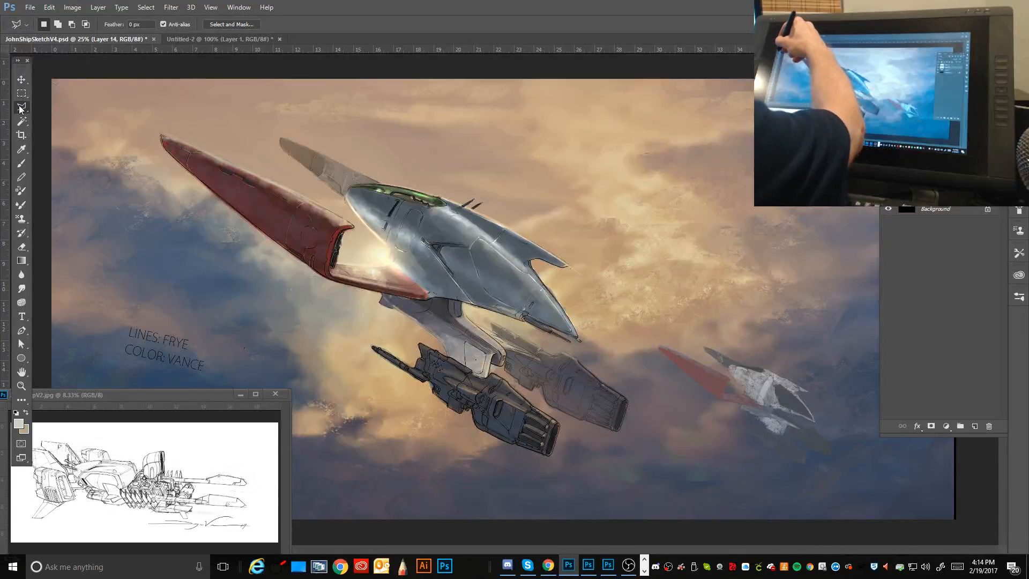
click(20, 108)
click(53, 107)
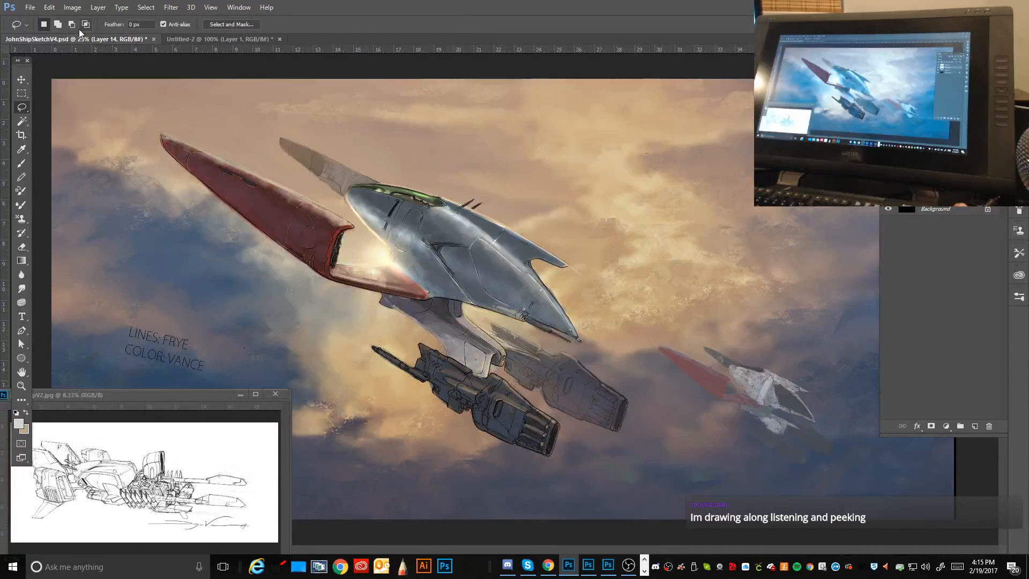
Step: Create a 497 × 750 px document from the Clipboard preset and paste the copied riveted metal aircraft photo into it
click(30, 7)
click(389, 161)
key(ctrl+n)
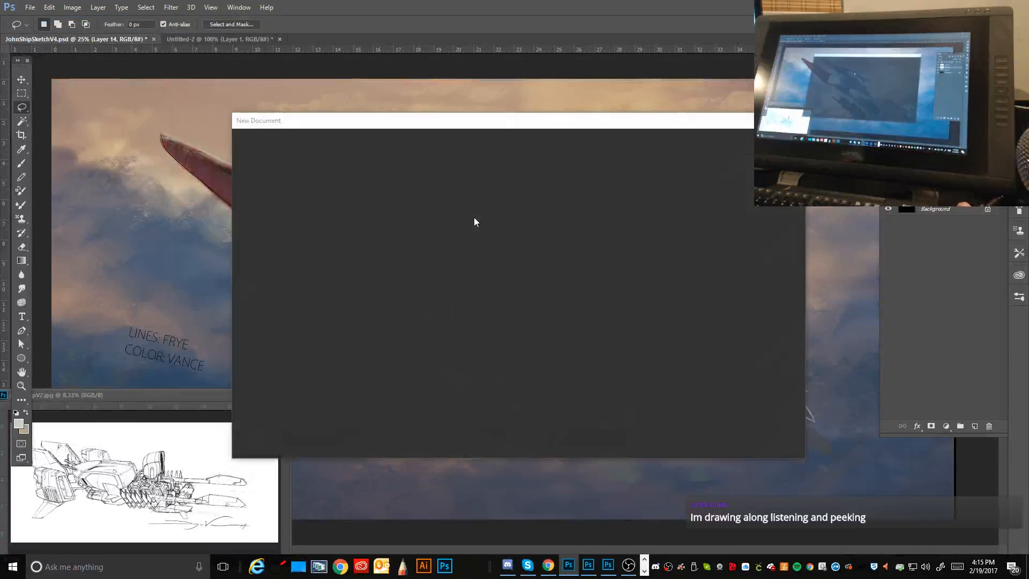
click(782, 439)
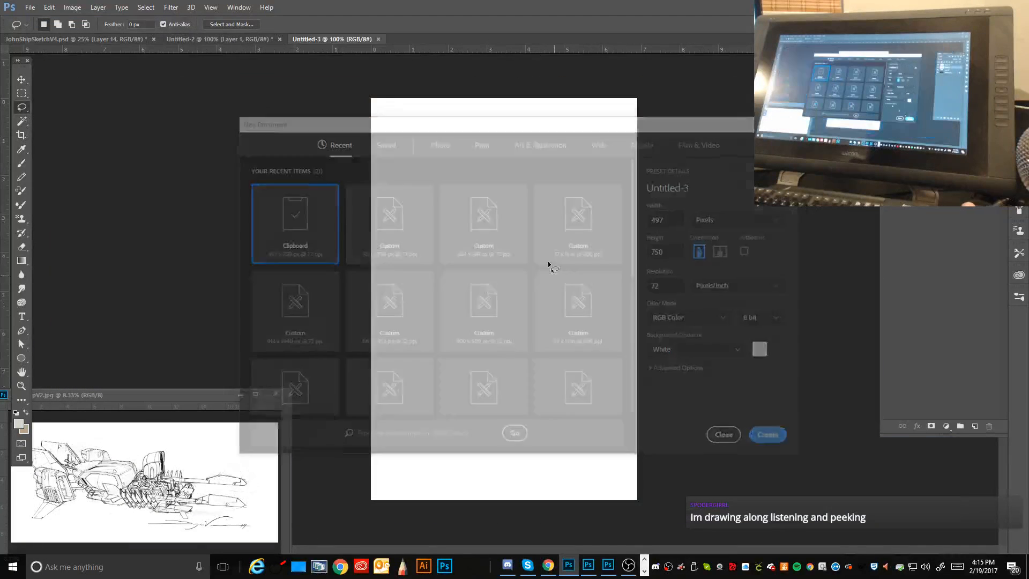
key(ctrl+v)
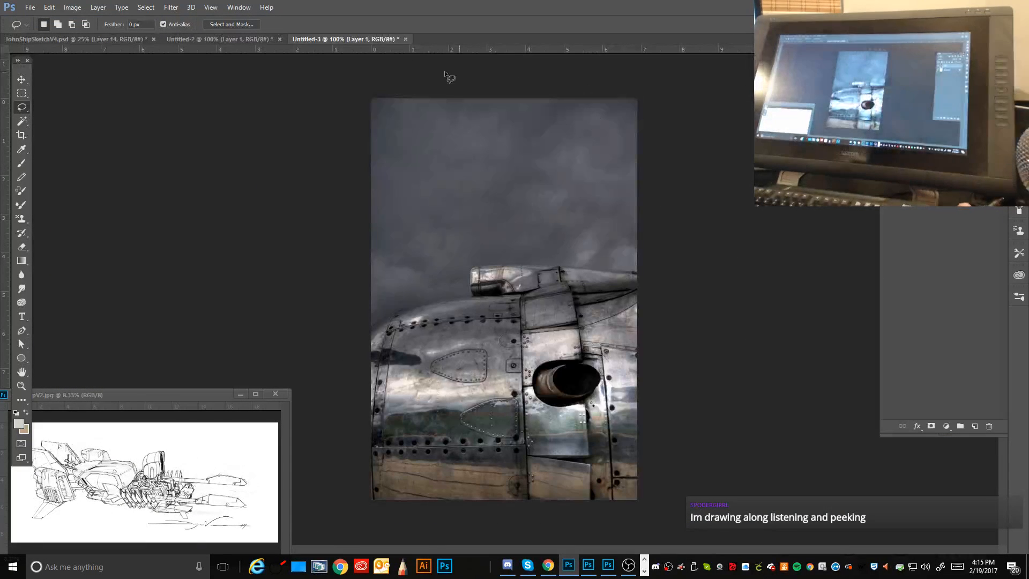
Step: Float the aircraft photo in its own window at 50% zoom, shrink the window and place it beside the ship
drag(386, 41, 576, 78)
key(ctrl+minus)
key(ctrl+minus)
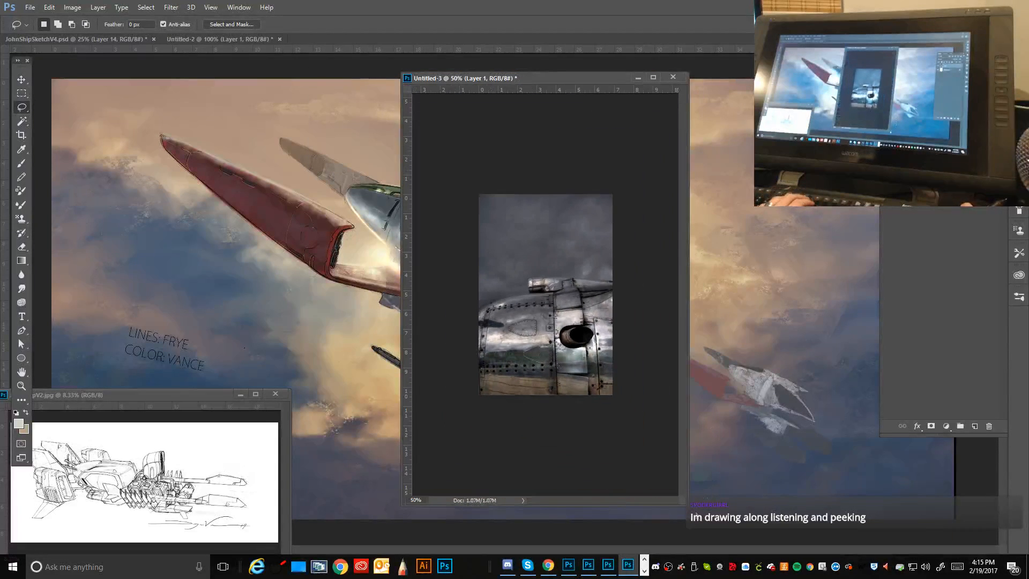
drag(687, 503, 589, 322)
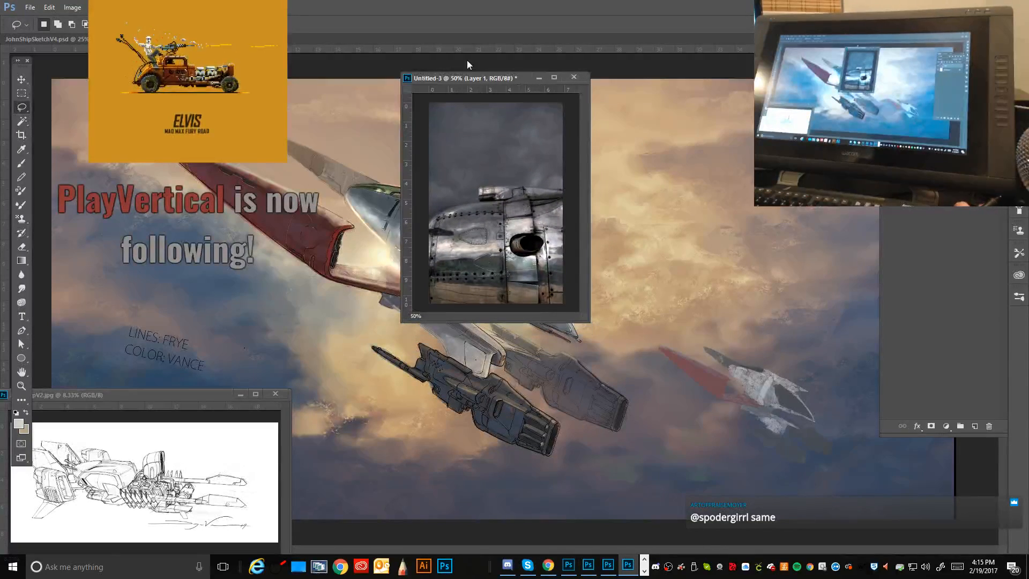
drag(485, 81, 771, 249)
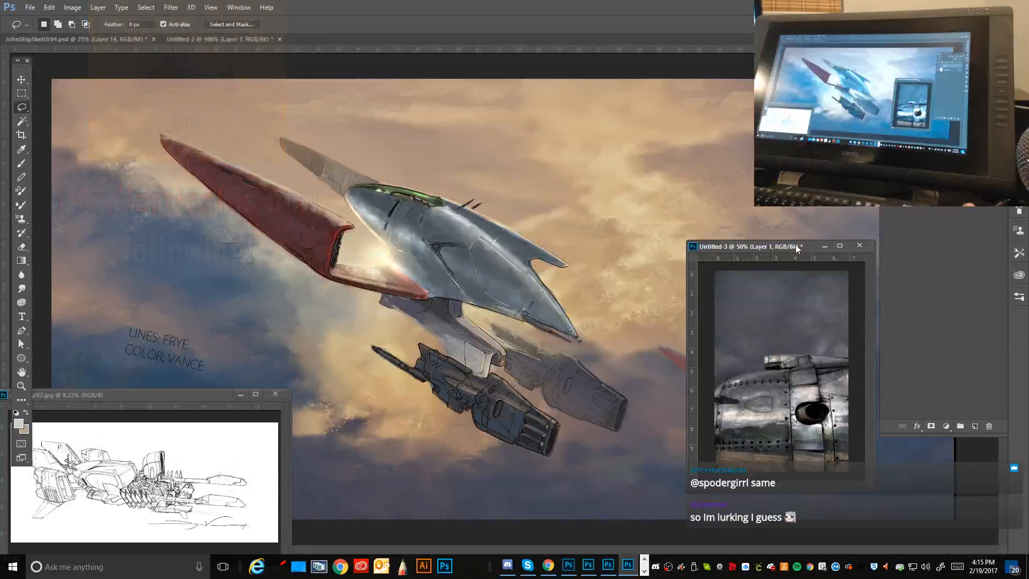
mouse_move(785, 247)
mouse_down()
mouse_move(812, 230)
mouse_move(794, 268)
mouse_move(773, 256)
mouse_up()
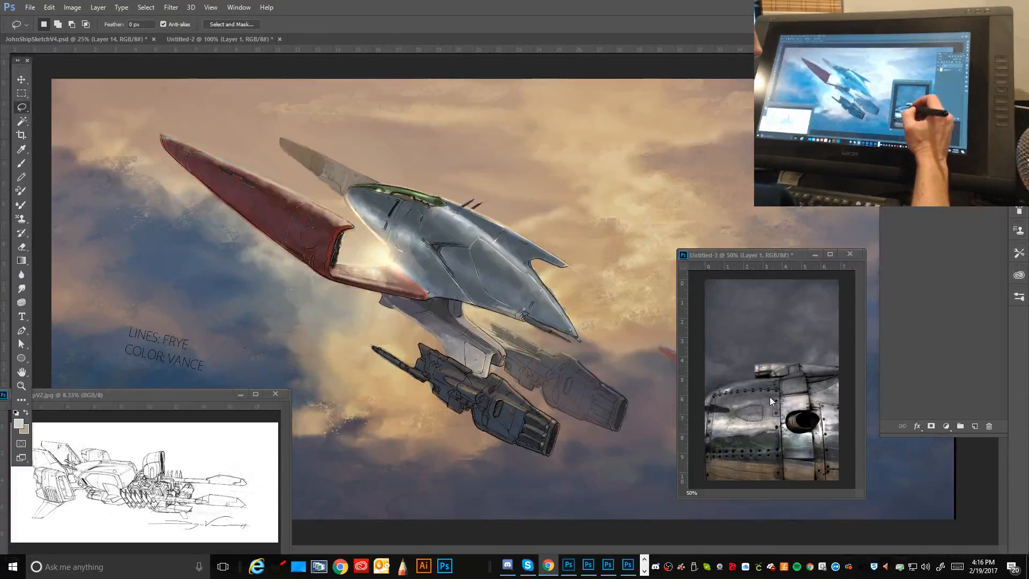
Step: Lasso the riveted metal panel on the aircraft photo and paste a copy of it into the ship painting
mouse_move(713, 390)
mouse_down()
mouse_move(780, 383)
mouse_move(780, 457)
mouse_move(706, 458)
mouse_move(714, 391)
mouse_up()
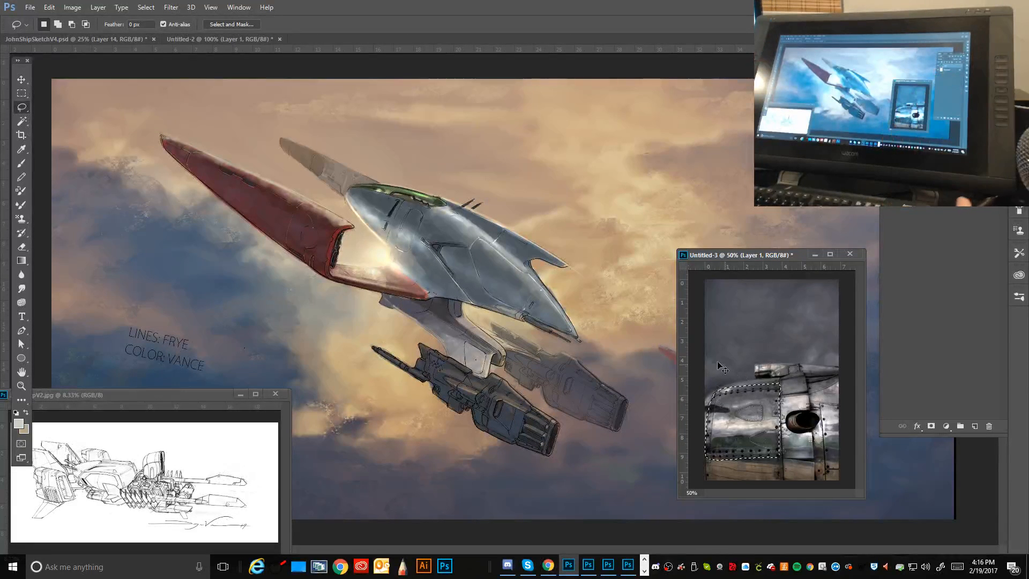
click(343, 287)
key(ctrl+v)
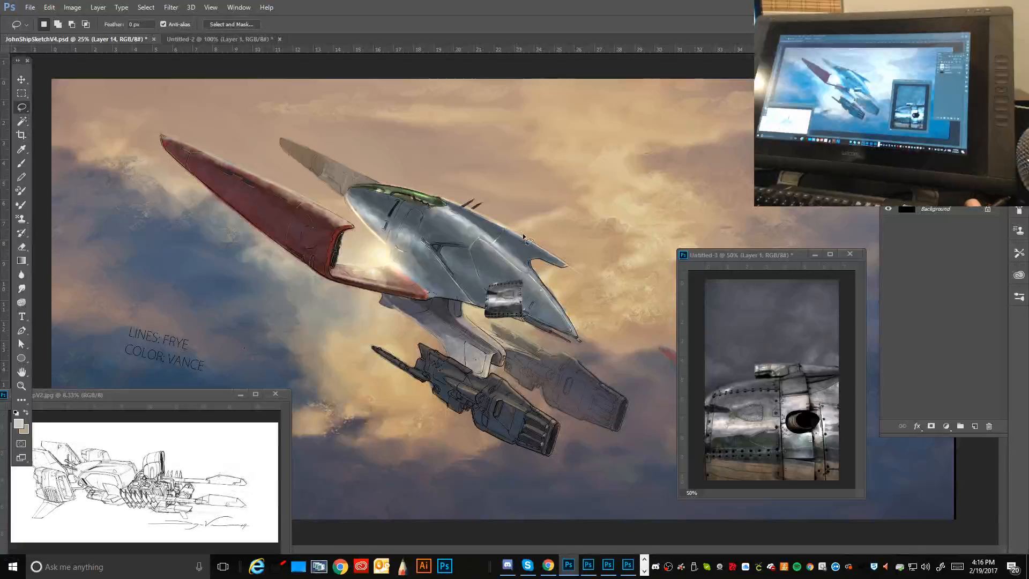
Step: Rotate the pasted metal panel 40 degrees and move it onto the front hull below the cockpit canopy
click(49, 7)
mouse_move(128, 237)
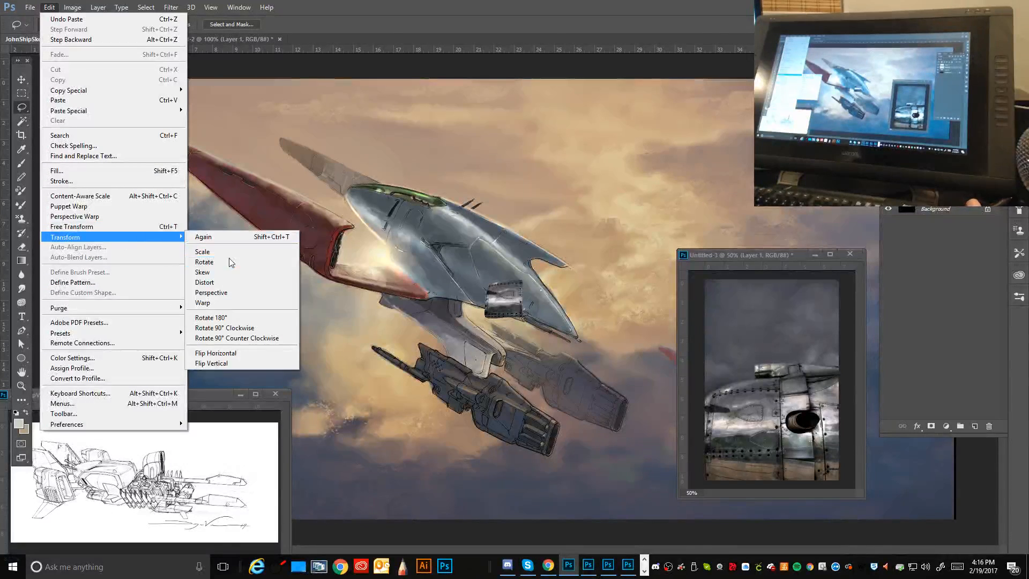
click(209, 261)
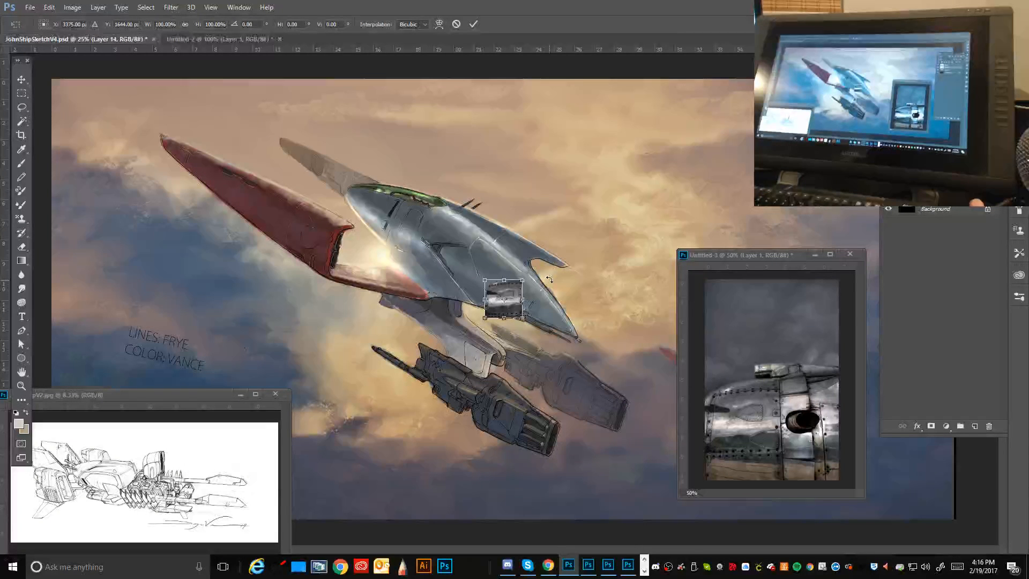
drag(550, 279, 551, 313)
drag(515, 297, 398, 212)
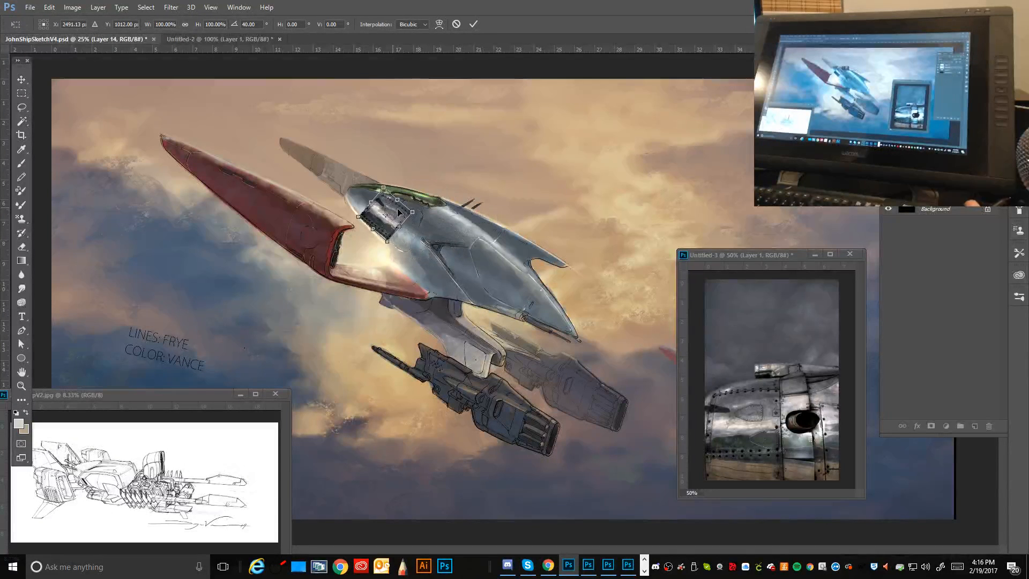
Step: Scale the pasted panel up to span the hull's width, move it onto the mid-hull and apply the transform
click(49, 7)
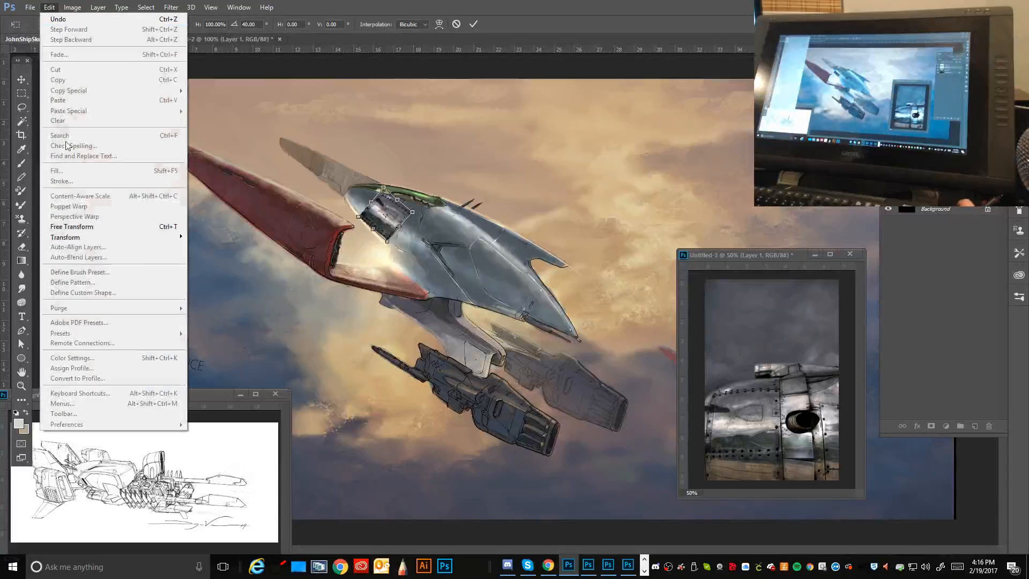
mouse_move(80, 232)
click(214, 249)
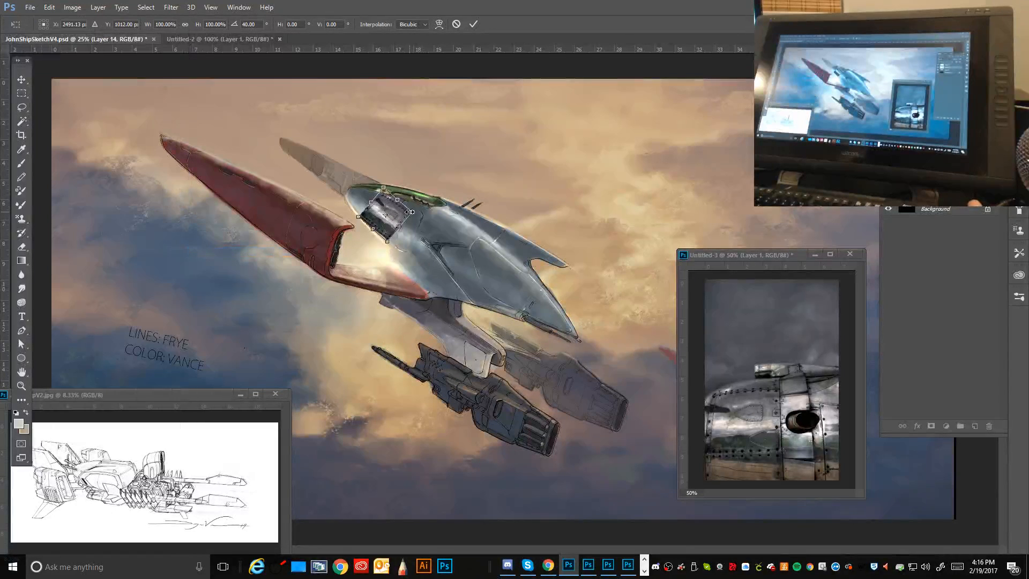
mouse_move(410, 212)
mouse_down()
mouse_move(467, 194)
mouse_move(421, 206)
mouse_up()
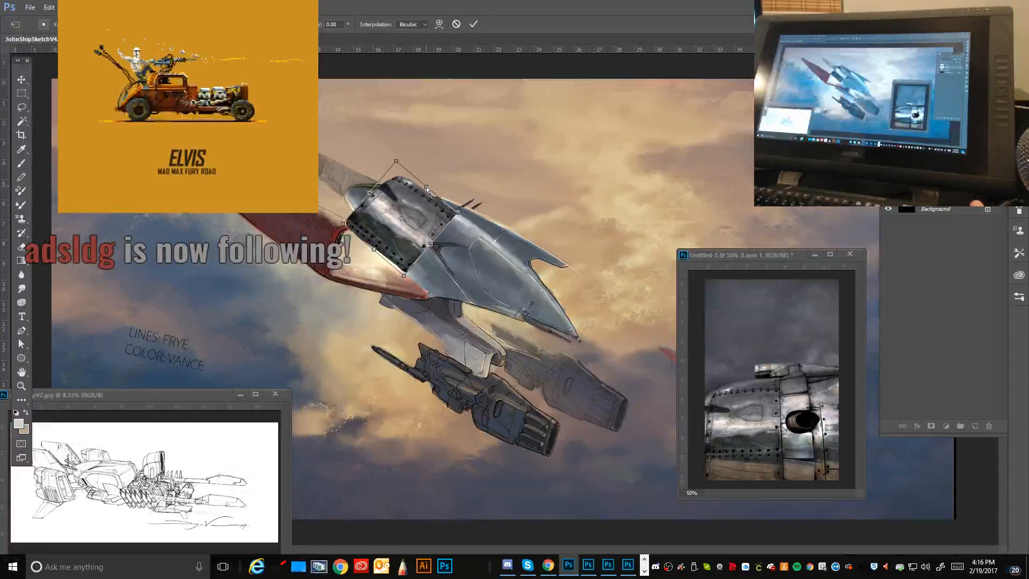
drag(427, 186, 461, 240)
key(Return)
Step: Step the pasted panel layer's blending past the darkening modes to a lightening mode that blends it with the hull
key(l)
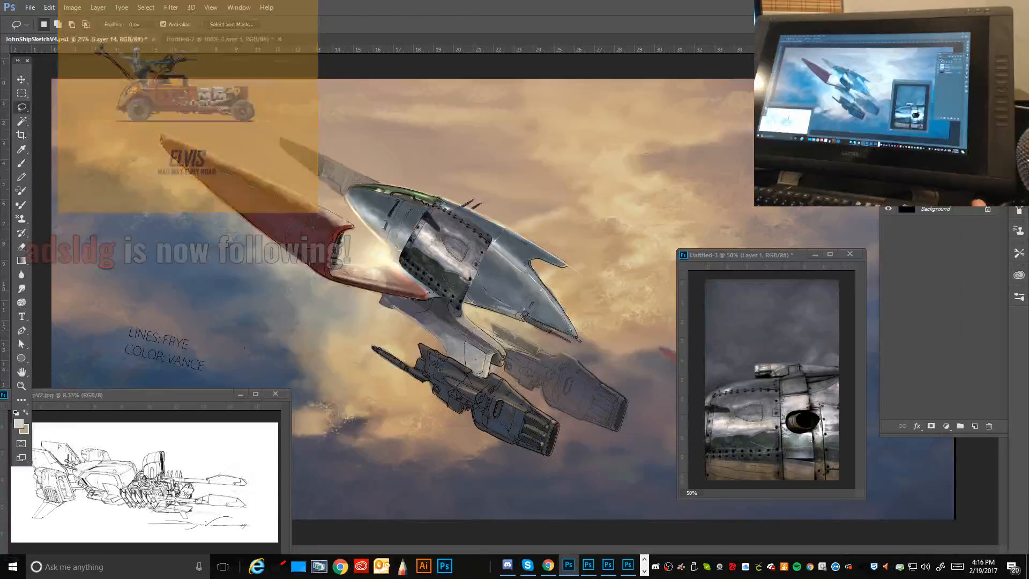
key(Down)
key(Down)
key(Down)
key(Down)
key(Down)
key(Down)
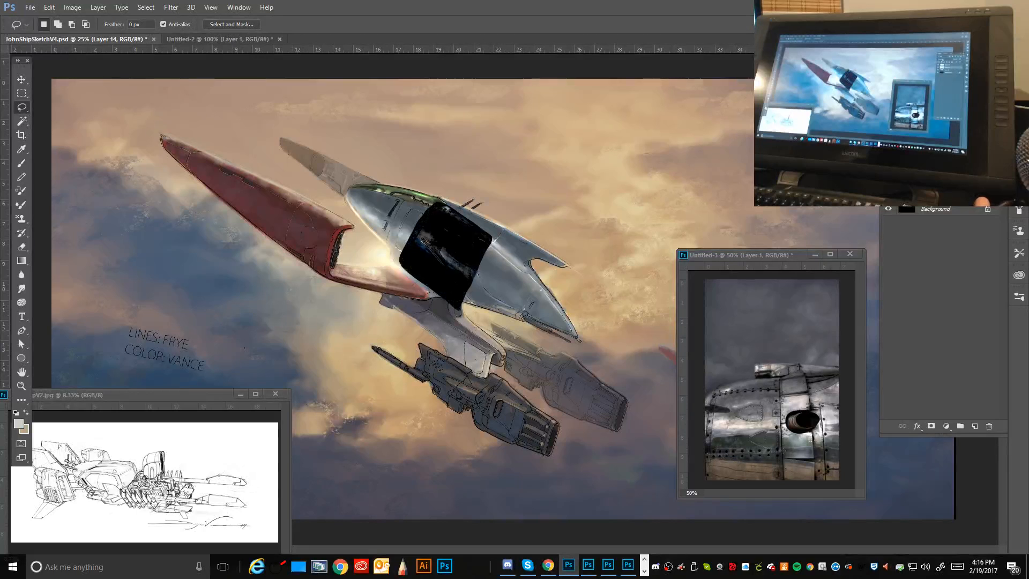
key(Down)
key(Down)
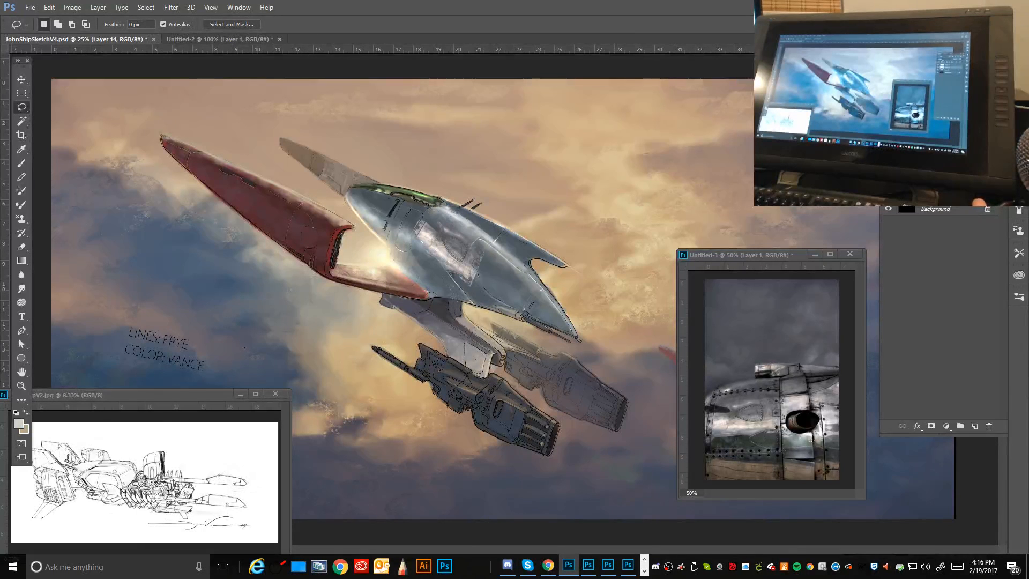
Step: Move the pasted riveted panel forward along the hull and try other blending modes on its layer
click(21, 79)
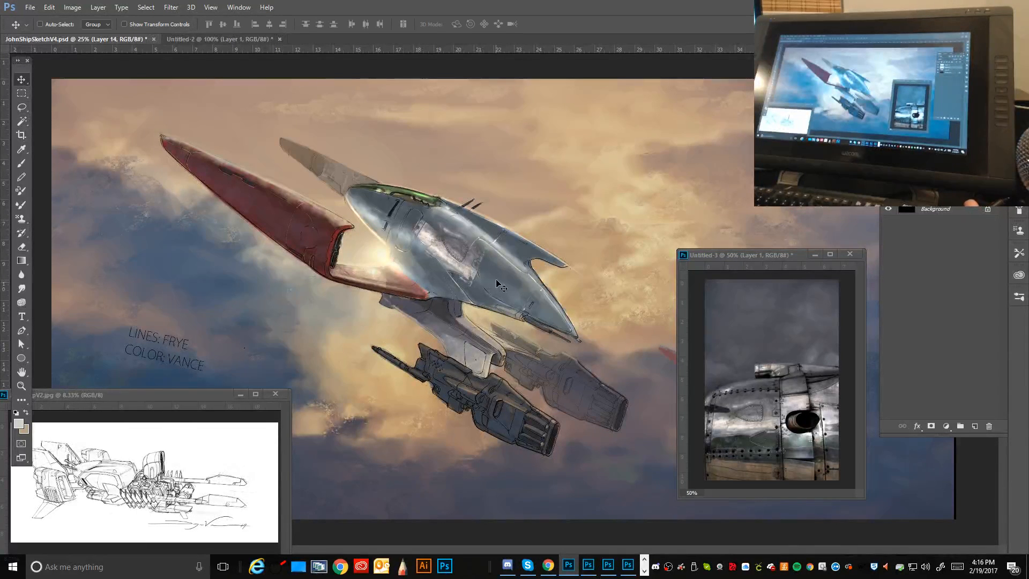
drag(476, 272, 455, 261)
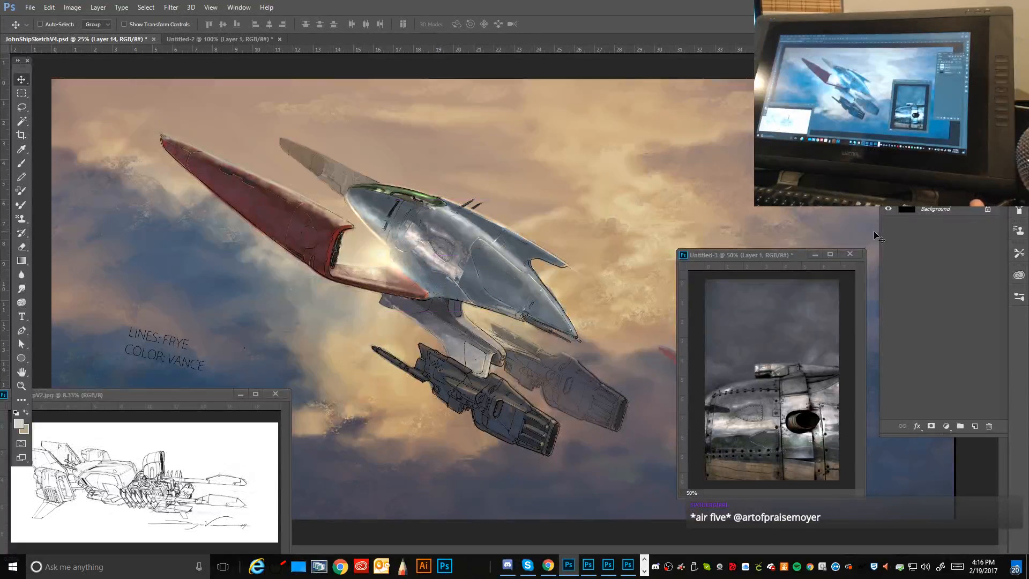
click(914, 141)
click(911, 164)
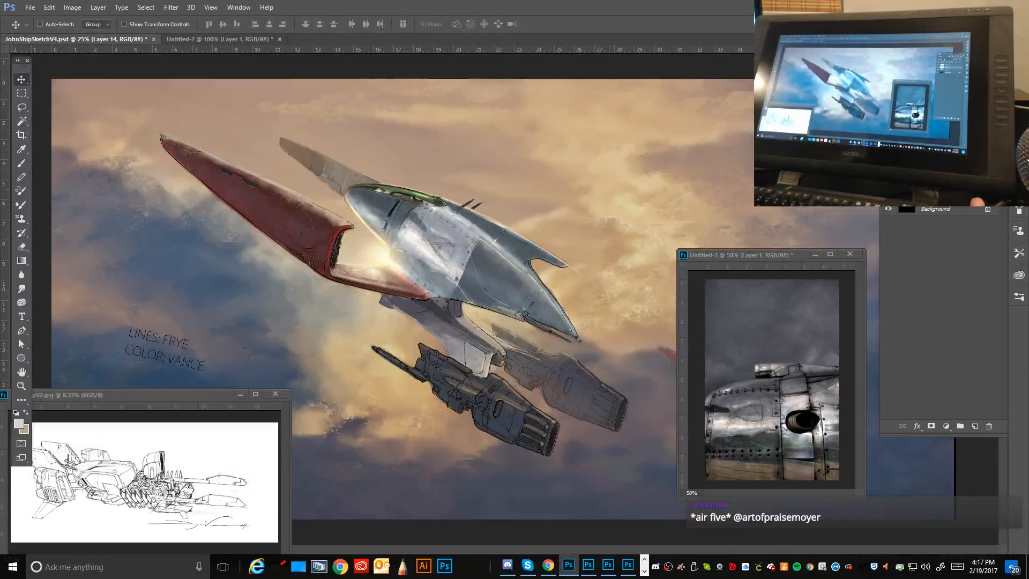
key(Down)
key(Down)
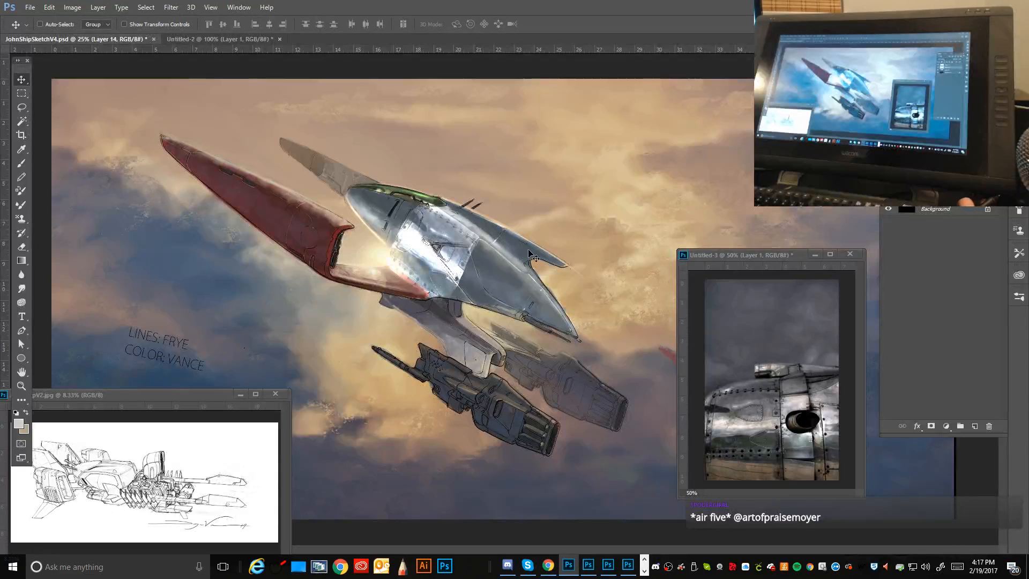
Step: Reposition the riveted panel below the cockpit canopy and try the blending modes that follow Color Dodge
drag(529, 252, 444, 250)
click(914, 140)
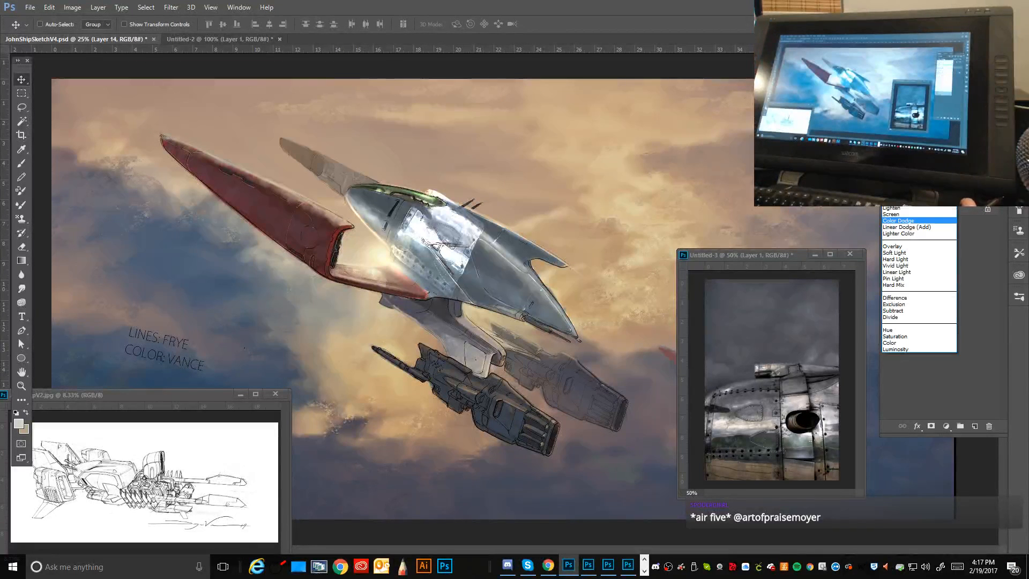
key(Return)
key(Down)
key(Down)
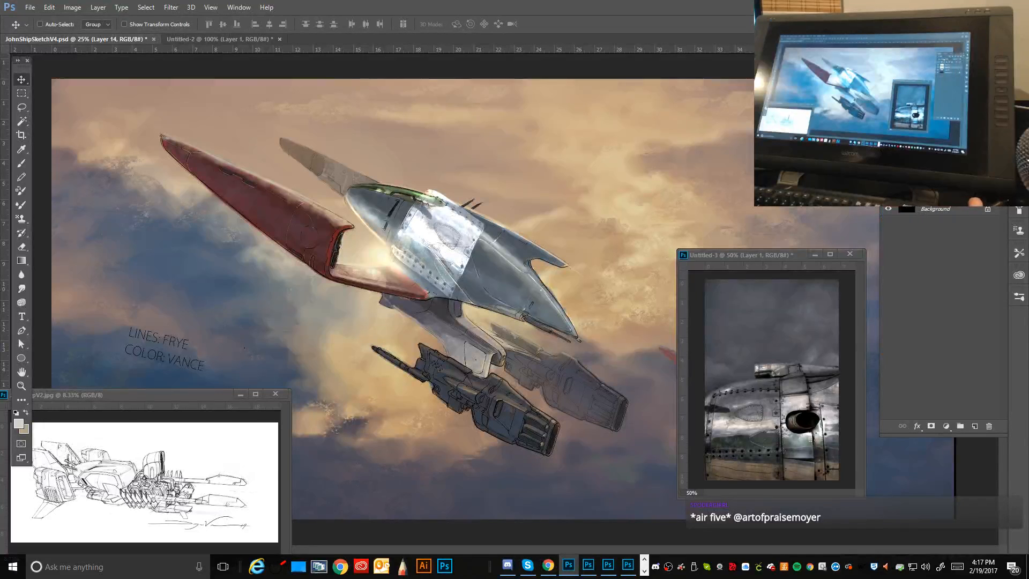
Step: Shift the riveted panel toward the rear hull and delete its layer from the painting
drag(426, 265, 507, 284)
click(988, 426)
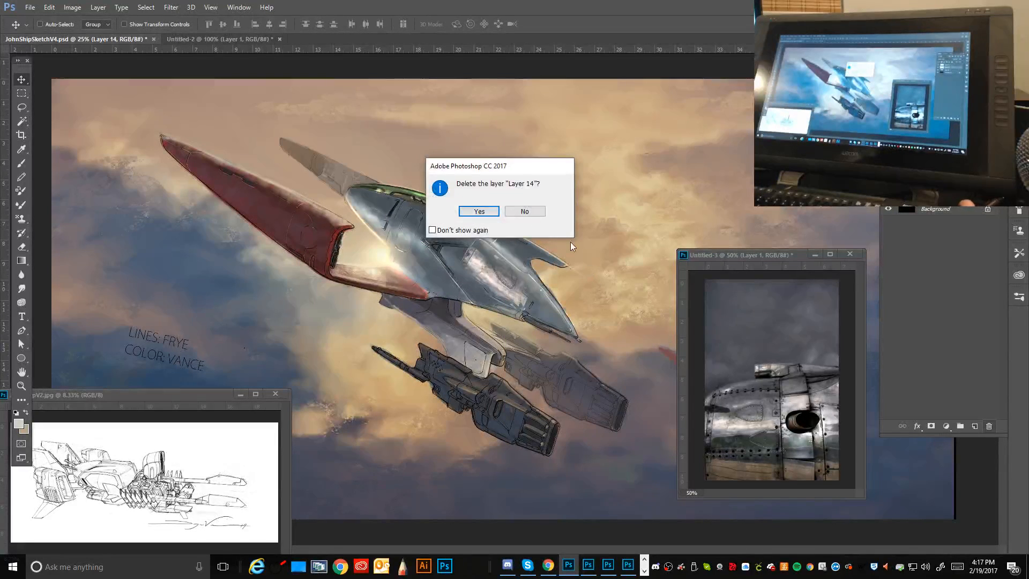
click(480, 214)
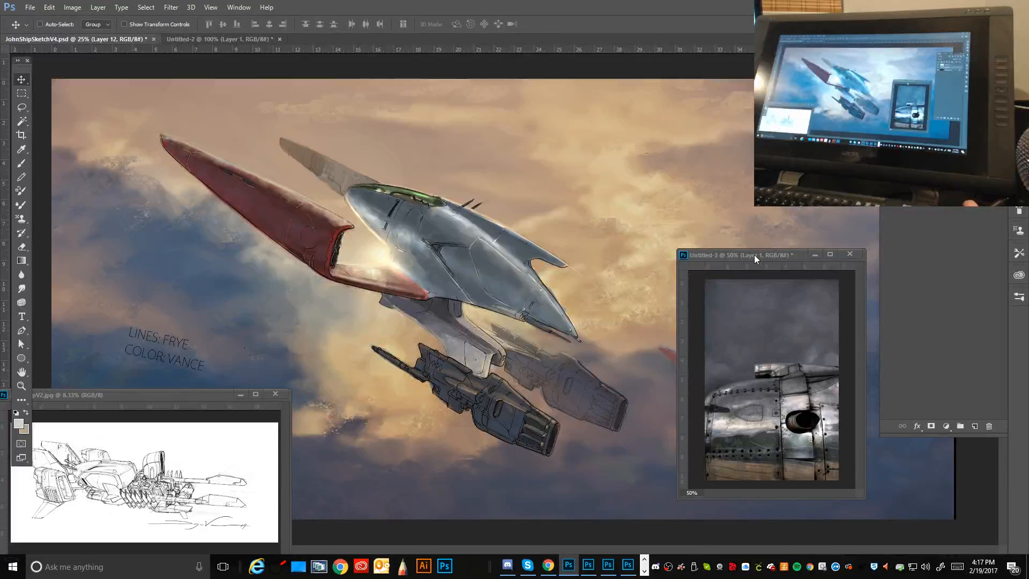
Step: Clear the selection on the aircraft photo and move its window aside to uncover the painting
drag(754, 255, 763, 272)
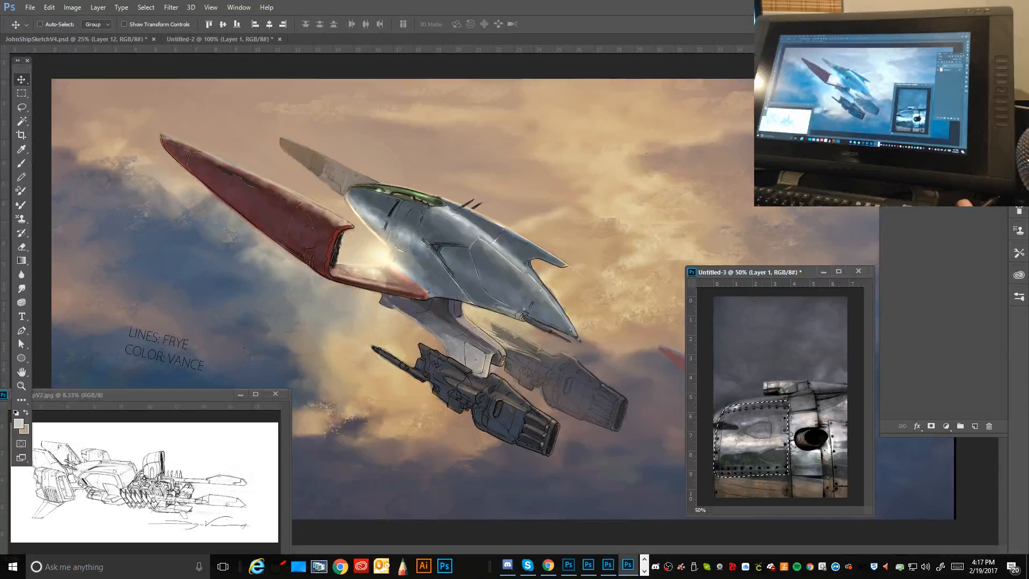
drag(770, 273, 763, 283)
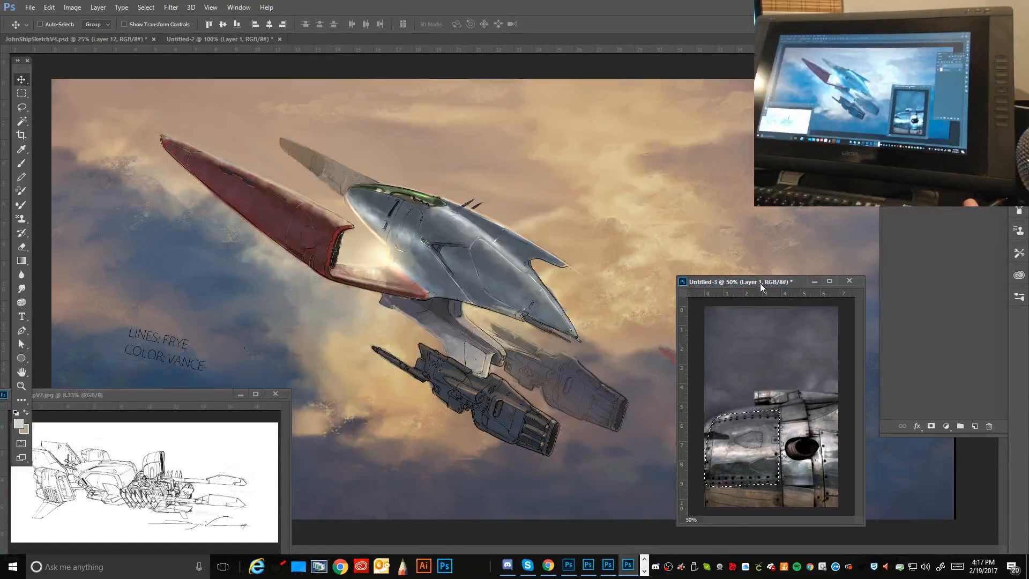
key(ctrl)
key(ctrl+d)
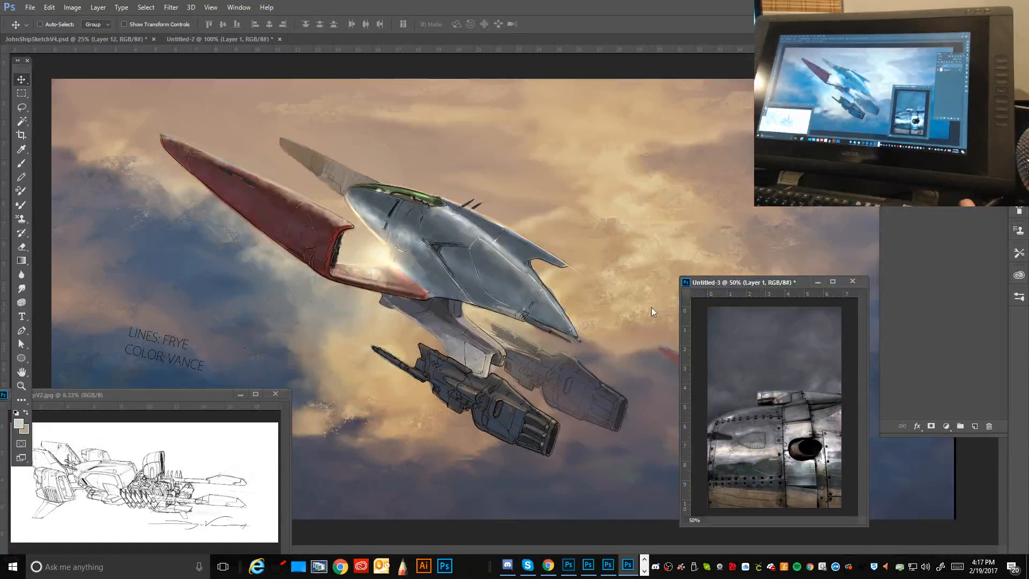
drag(733, 287, 823, 299)
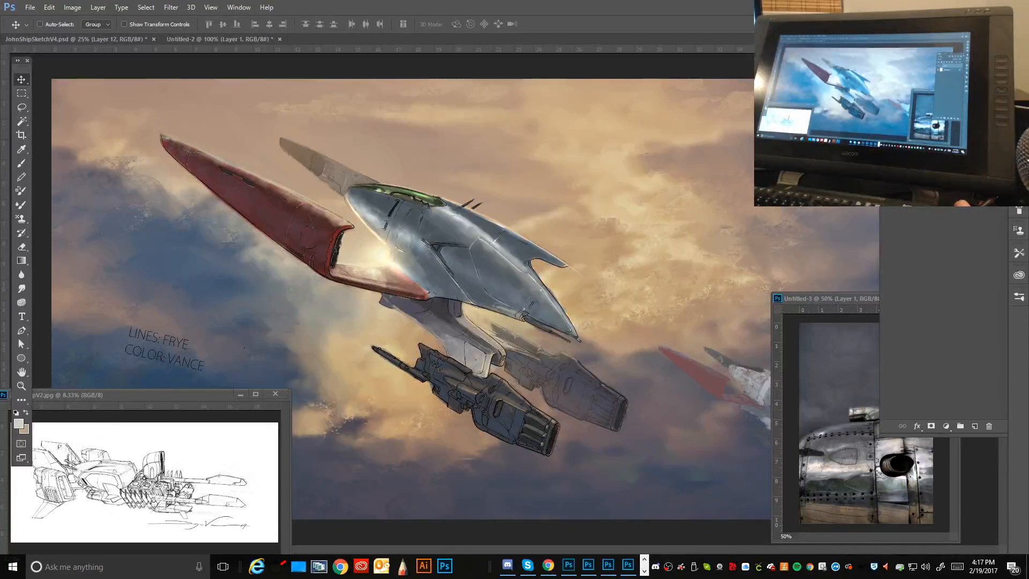
Step: Open the texture MetalBare0022_L.jpg from File Explorer and place its window over the painting
key(super+e)
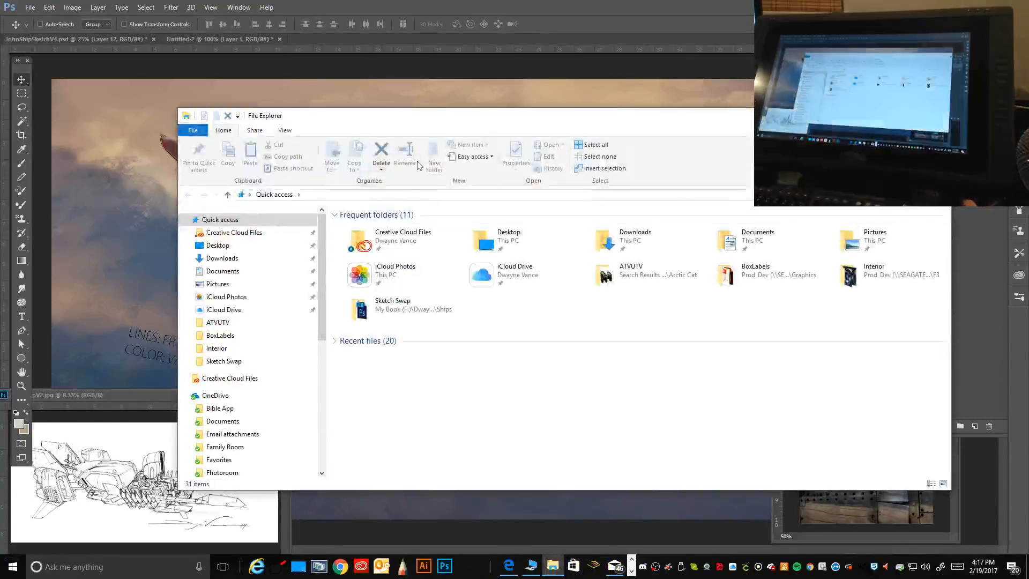
drag(436, 117, 0, 122)
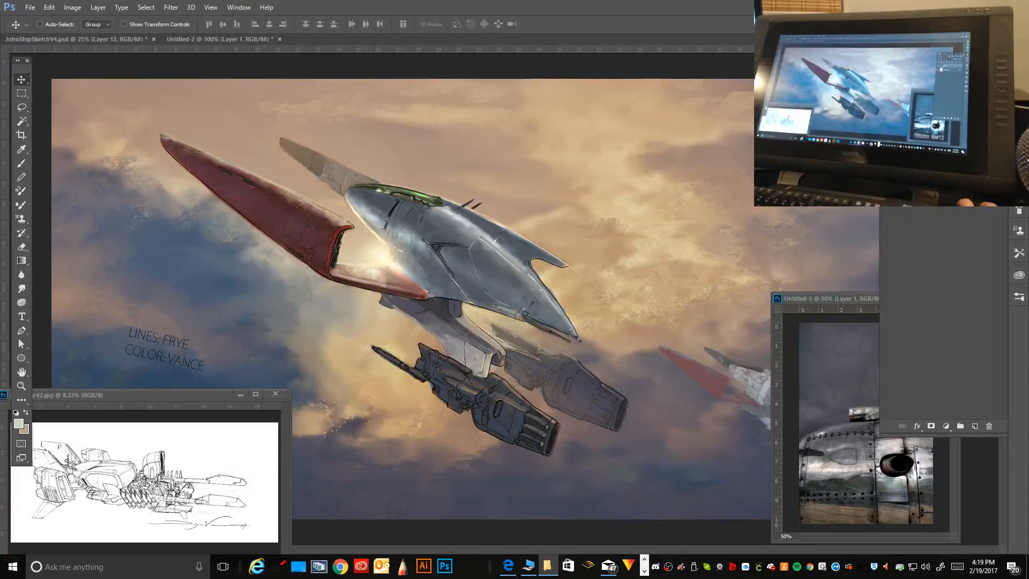
drag(183, 480, 327, 403)
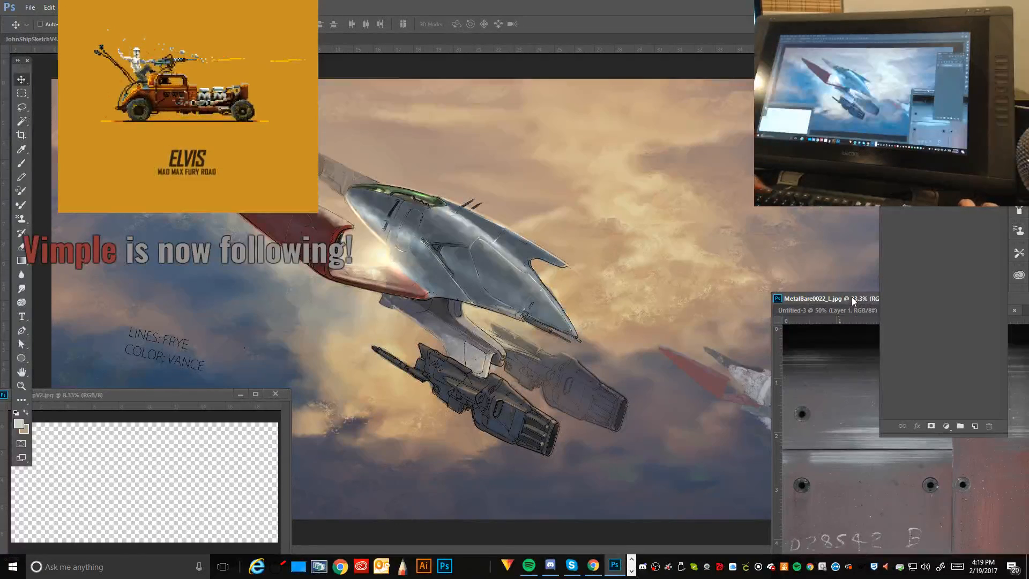
drag(851, 297, 359, 82)
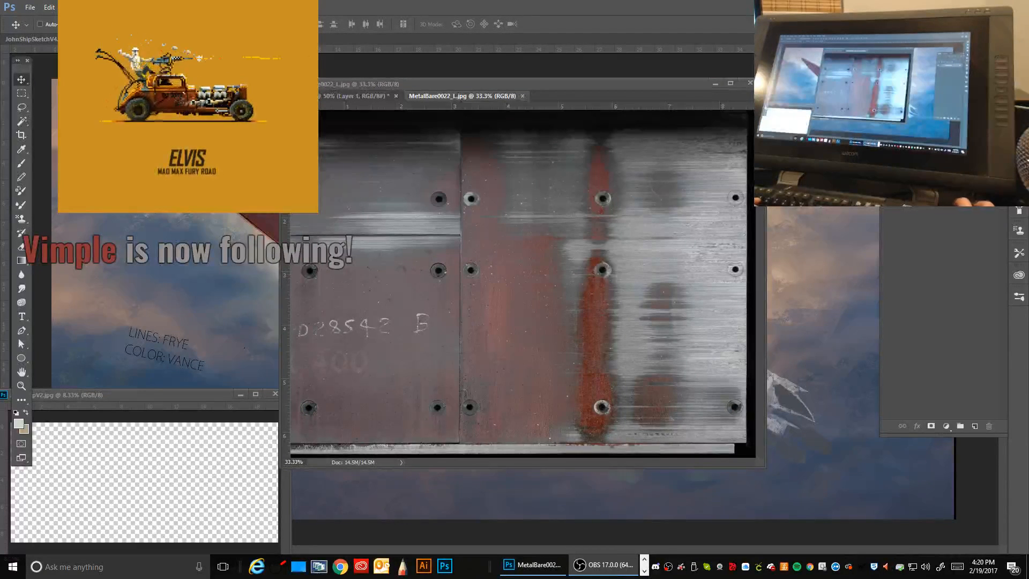
drag(437, 83, 465, 96)
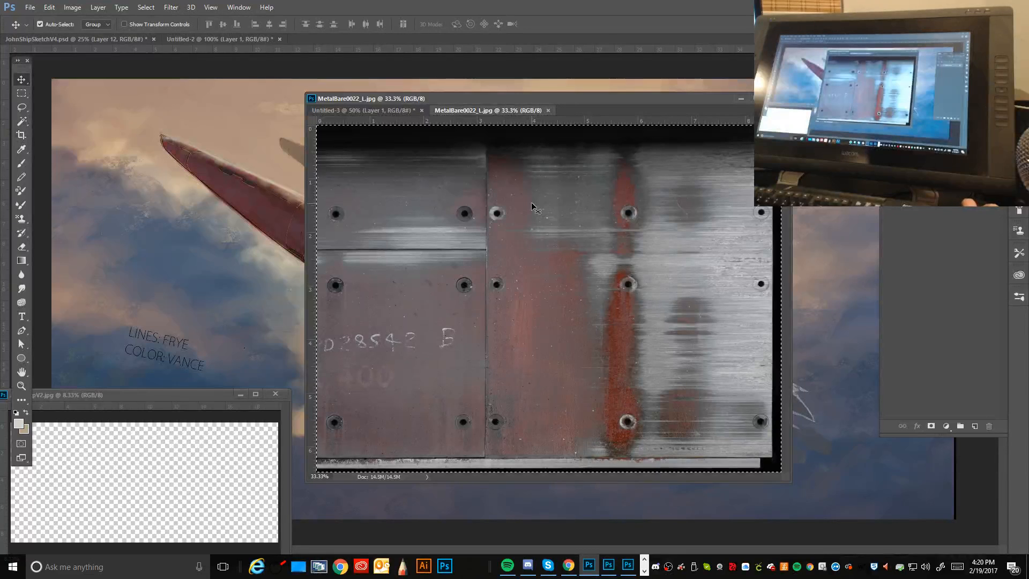
Step: Select and copy the whole rusted metal texture, minimize its window and paste the copy into JohnShipSketchV4.psd
key(ctrl+a)
click(741, 99)
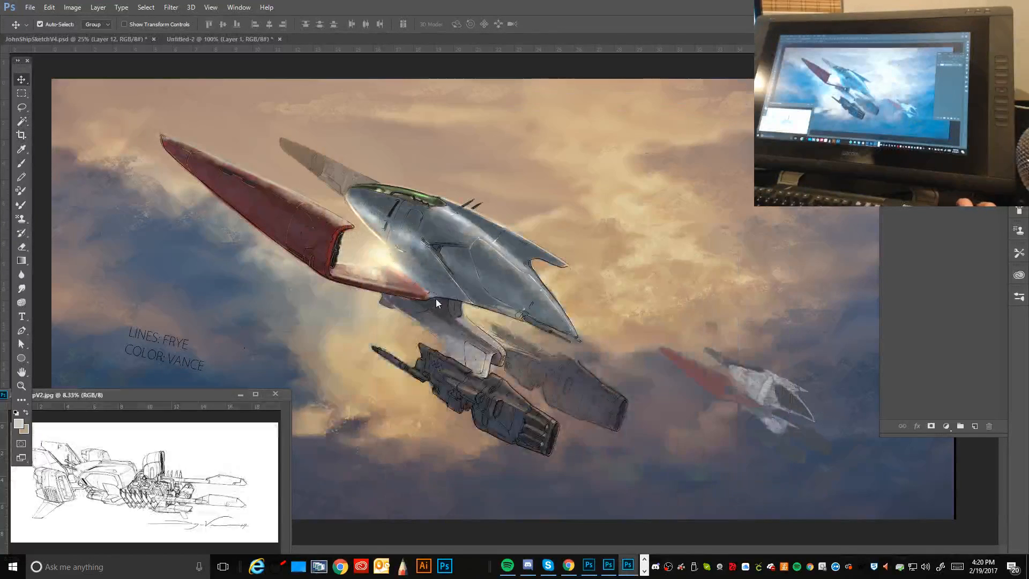
key(ctrl+v)
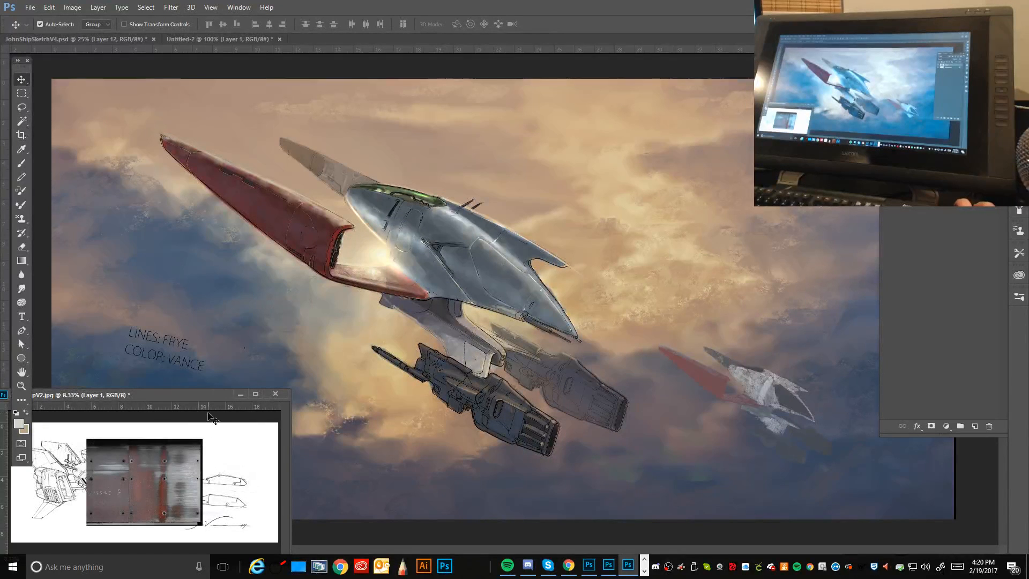
key(ctrl+z)
click(489, 156)
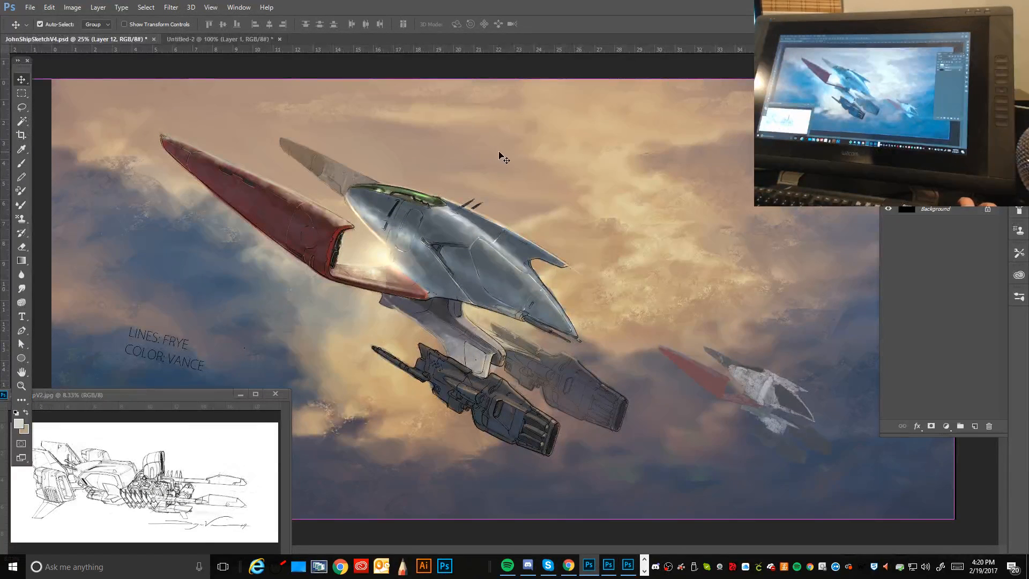
key(ctrl+v)
Step: Scale the pasted rusted metal texture down to 14.40% and place it over the ship's hull
click(49, 7)
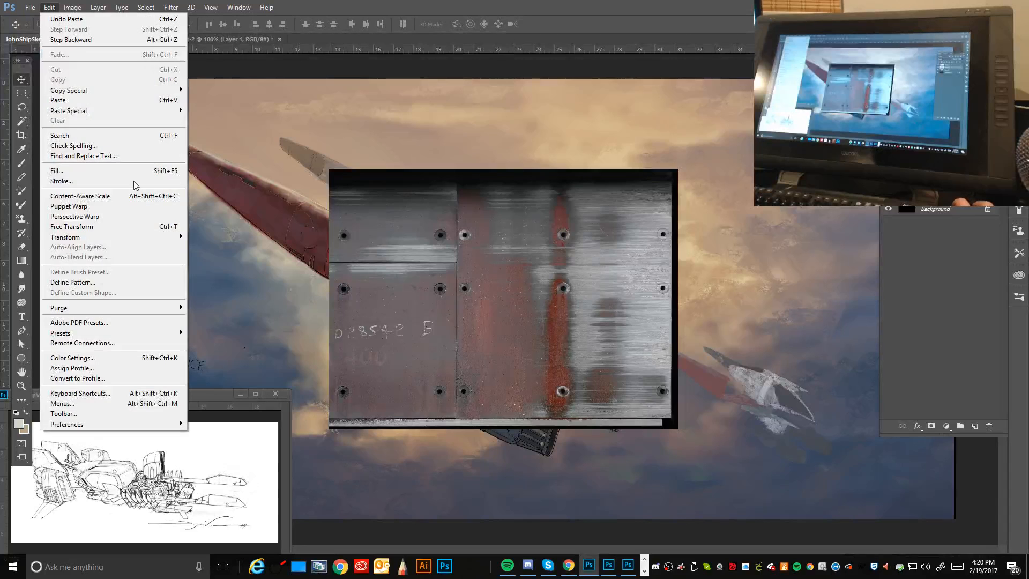
mouse_move(118, 237)
click(204, 251)
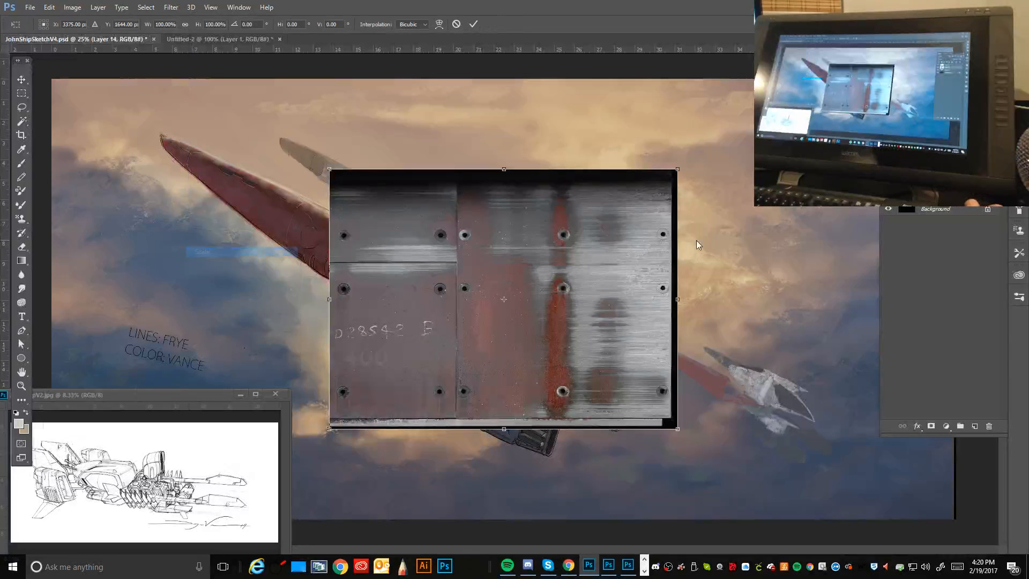
drag(678, 169, 494, 262)
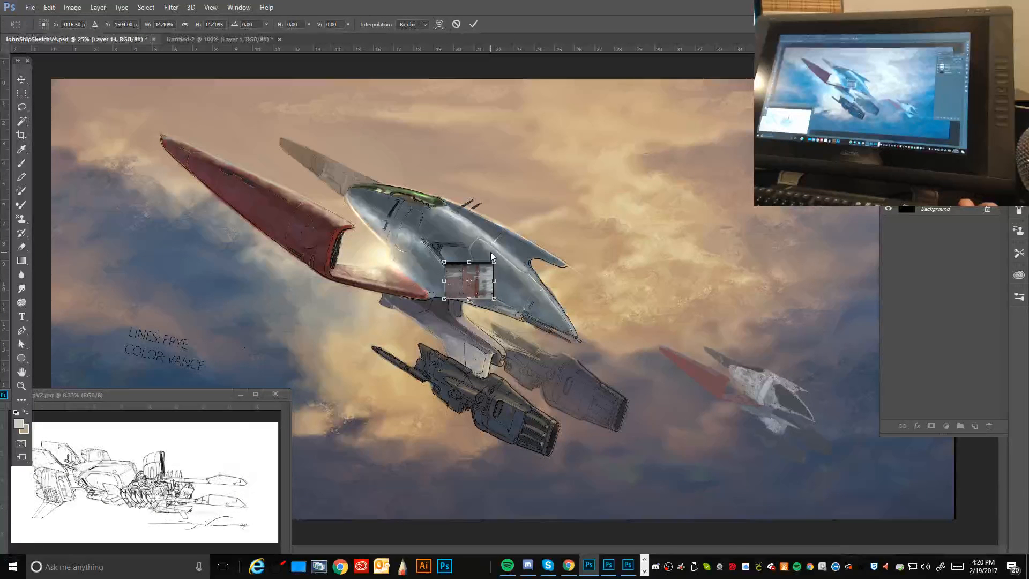
Step: Rotate the texture 32.78 degrees and move it onto the front hull below the cockpit canopy
click(49, 7)
mouse_move(160, 232)
click(242, 262)
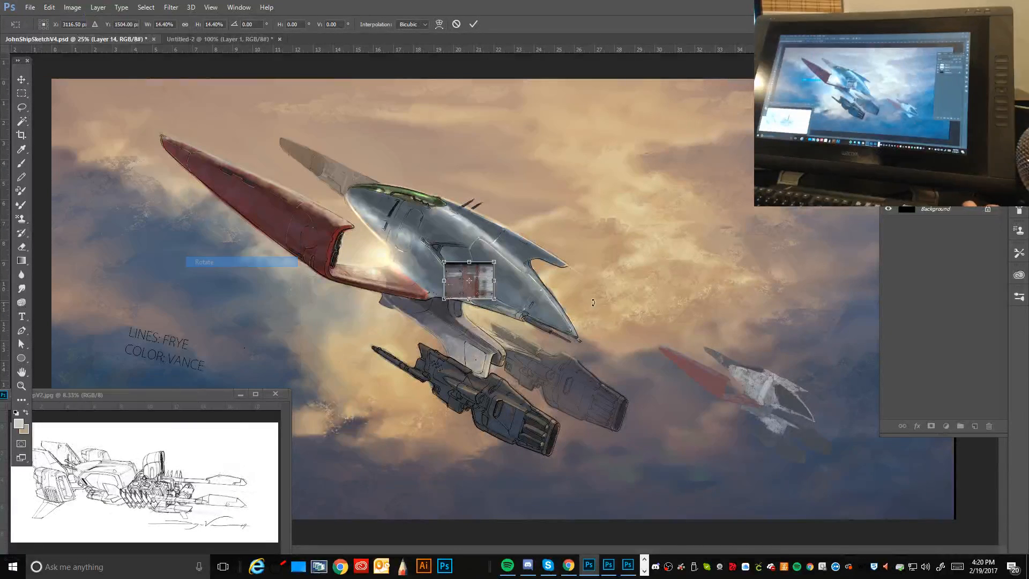
drag(542, 291, 427, 236)
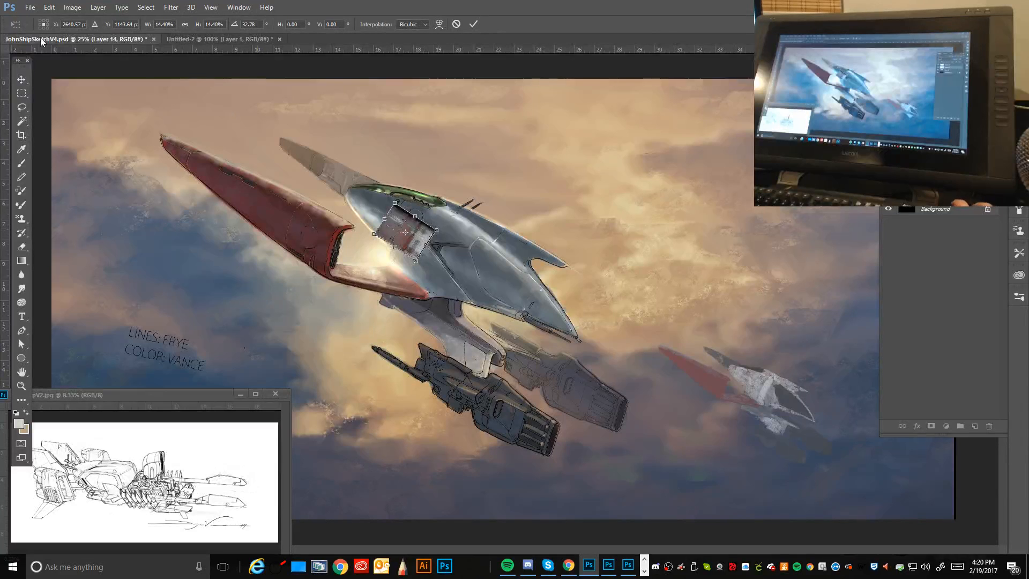
Step: Scale the rotated texture up to cover more of the front hull and apply the transform
click(49, 7)
mouse_move(177, 237)
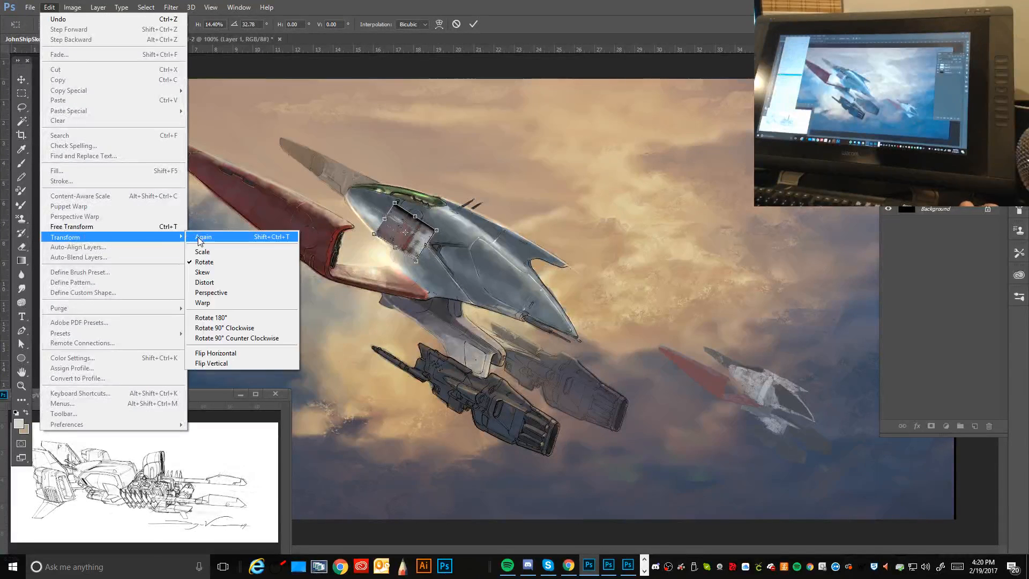
click(202, 252)
mouse_move(437, 230)
mouse_down()
mouse_move(454, 226)
mouse_move(438, 247)
mouse_move(446, 238)
mouse_up()
key(Return)
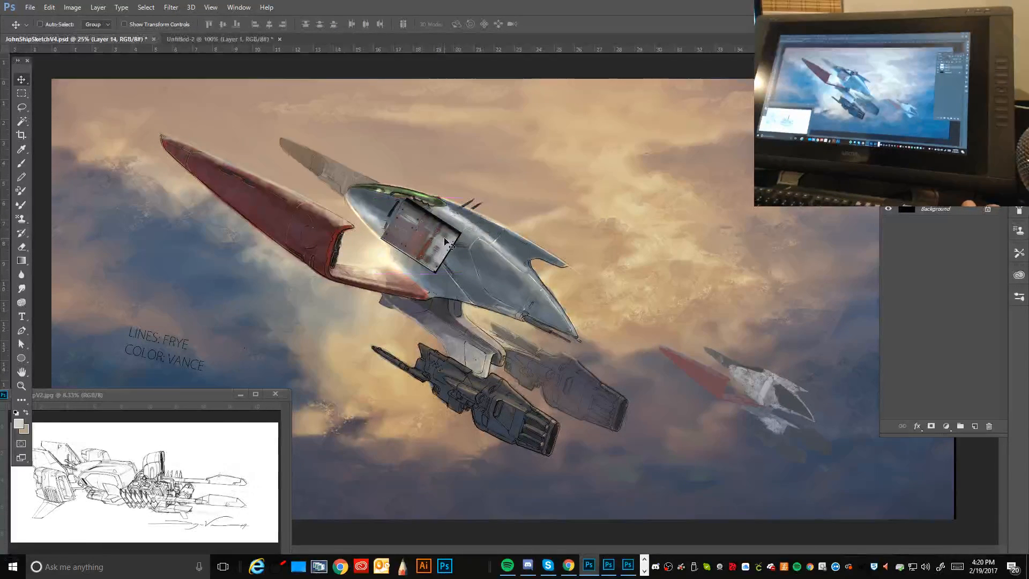
Step: Erase the texture's hard dark edges with a soft round eraser so it fades into the hull
click(24, 246)
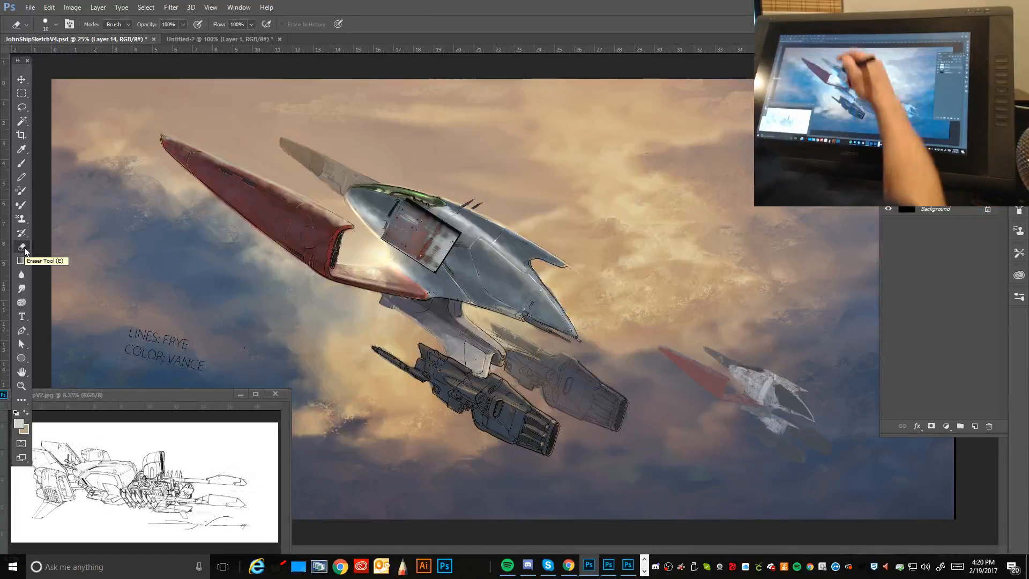
click(56, 26)
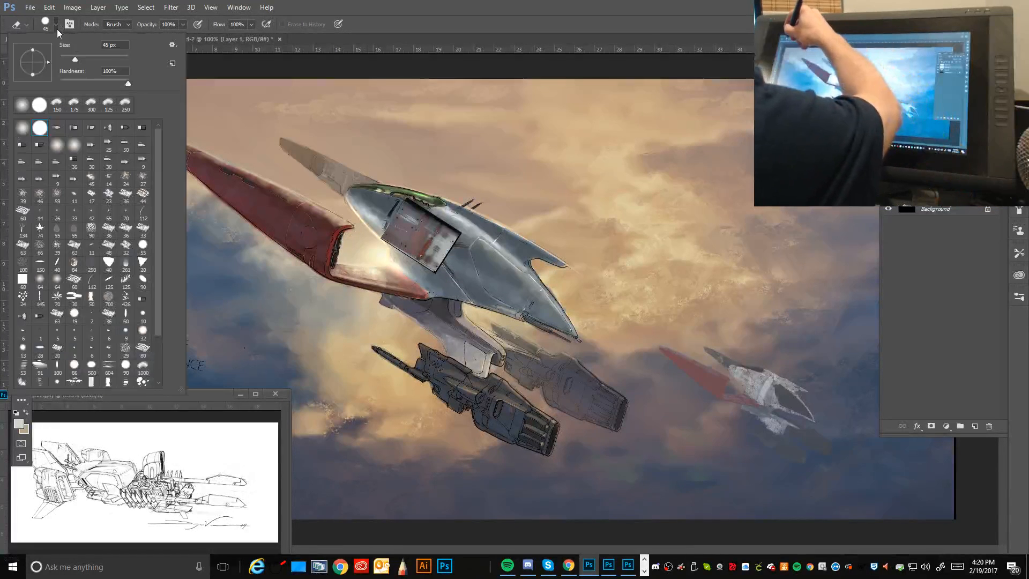
click(22, 128)
click(440, 211)
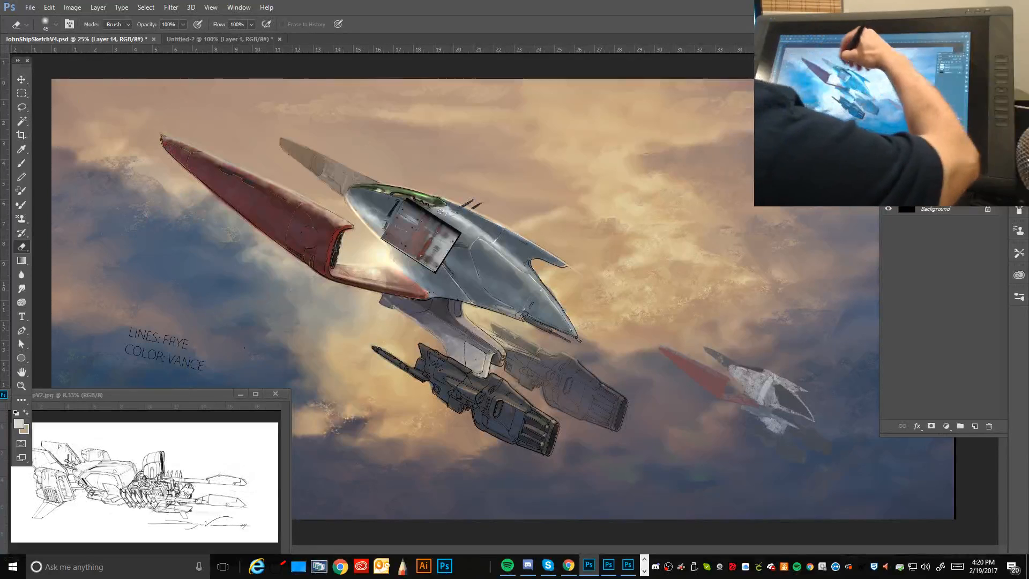
key(bracketright)
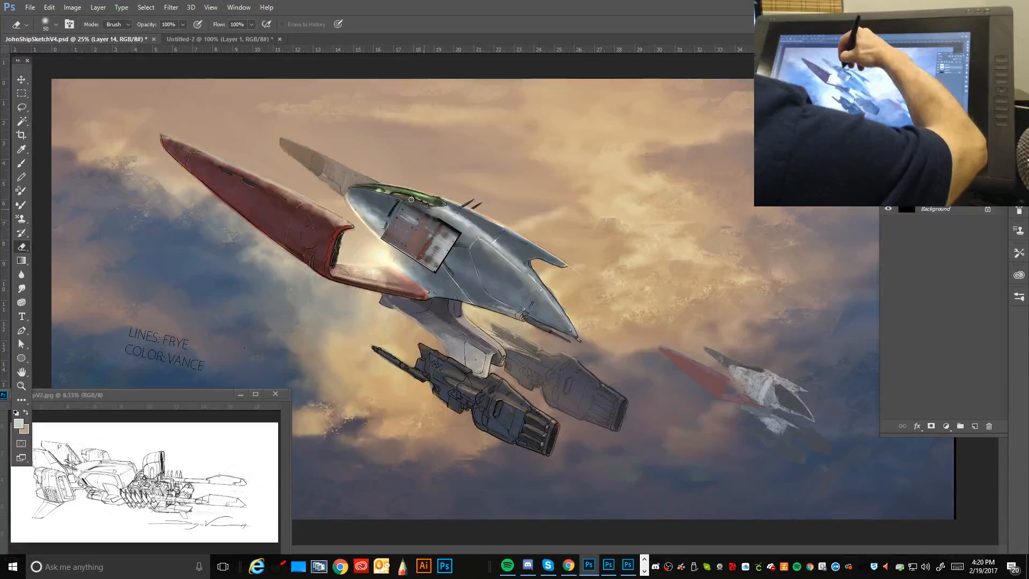
key(bracketright)
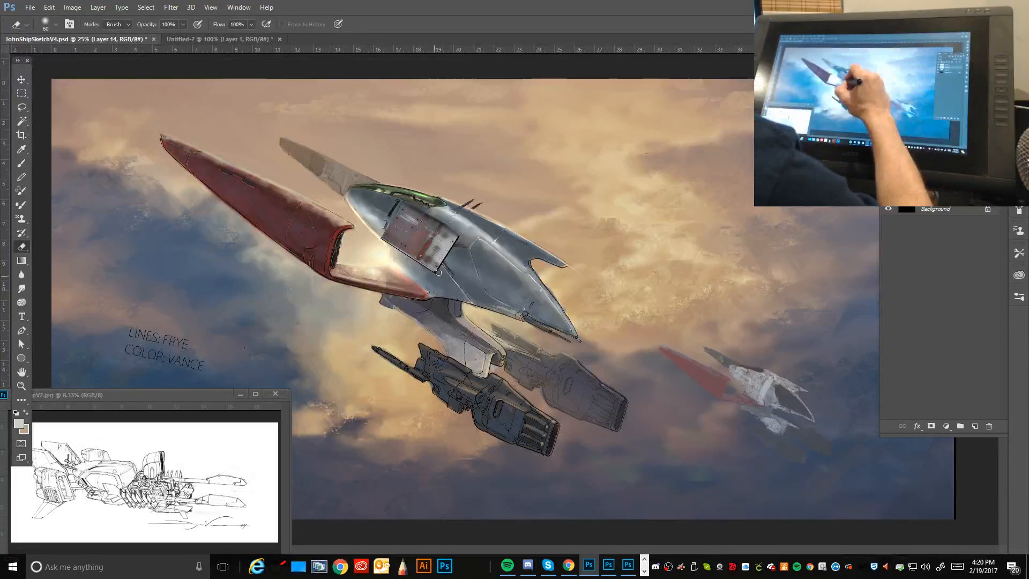
key(bracketleft)
key(bracketleft)
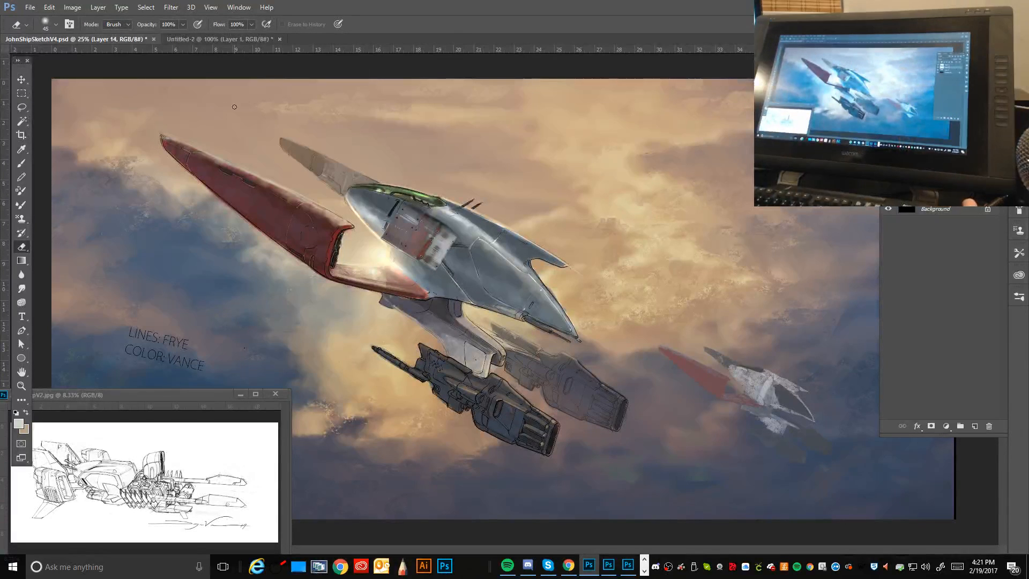
Step: Warp the rusted metal texture so its corners and edges follow the curve of the front hull, and apply the warp
click(48, 7)
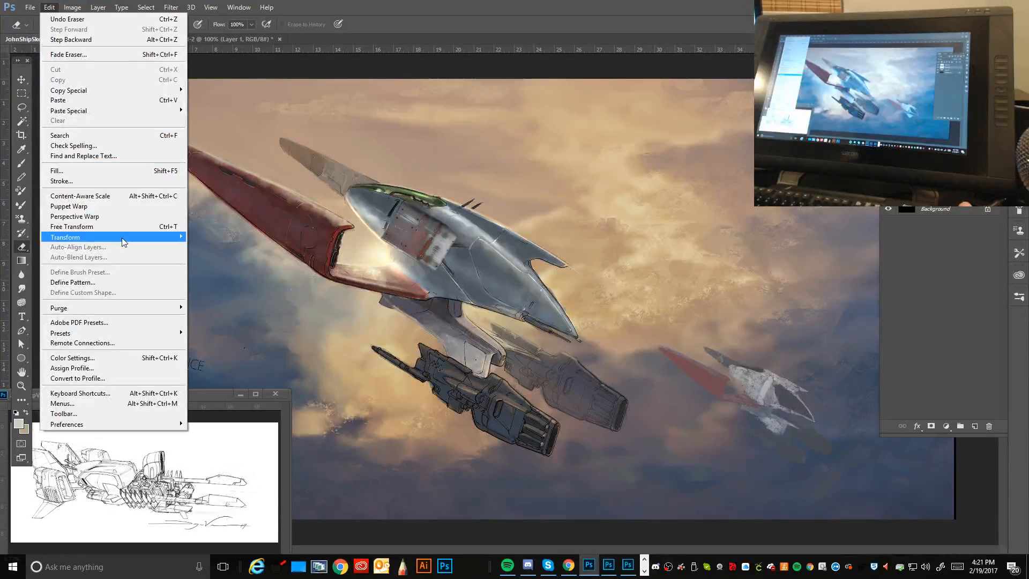
mouse_move(123, 243)
click(223, 301)
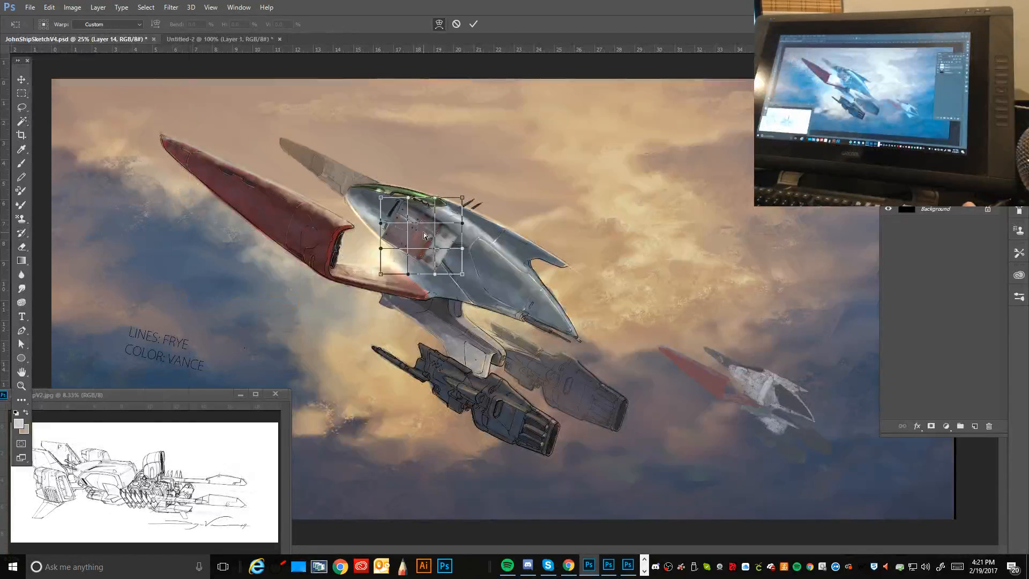
drag(423, 234, 419, 233)
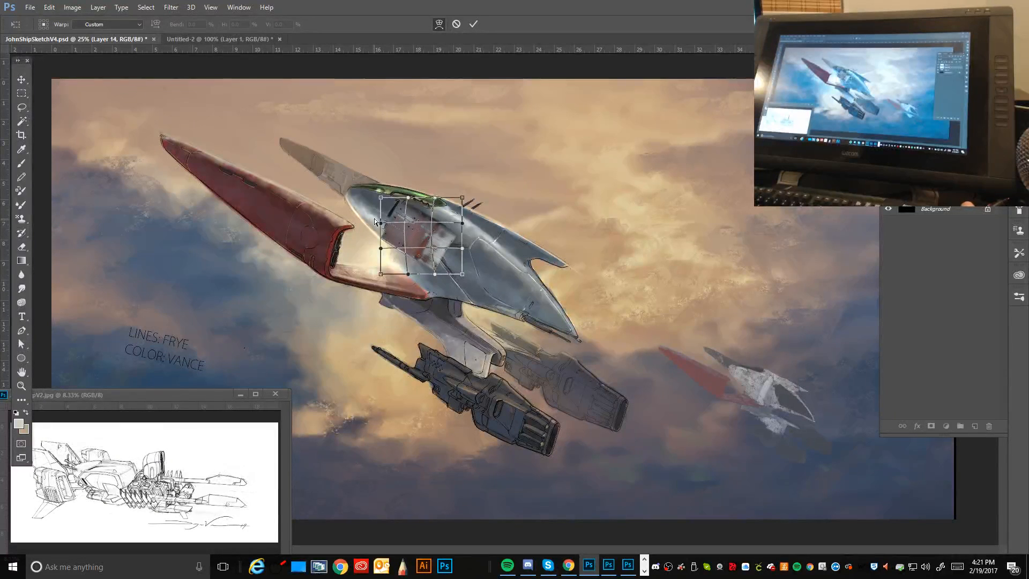
drag(381, 198, 368, 197)
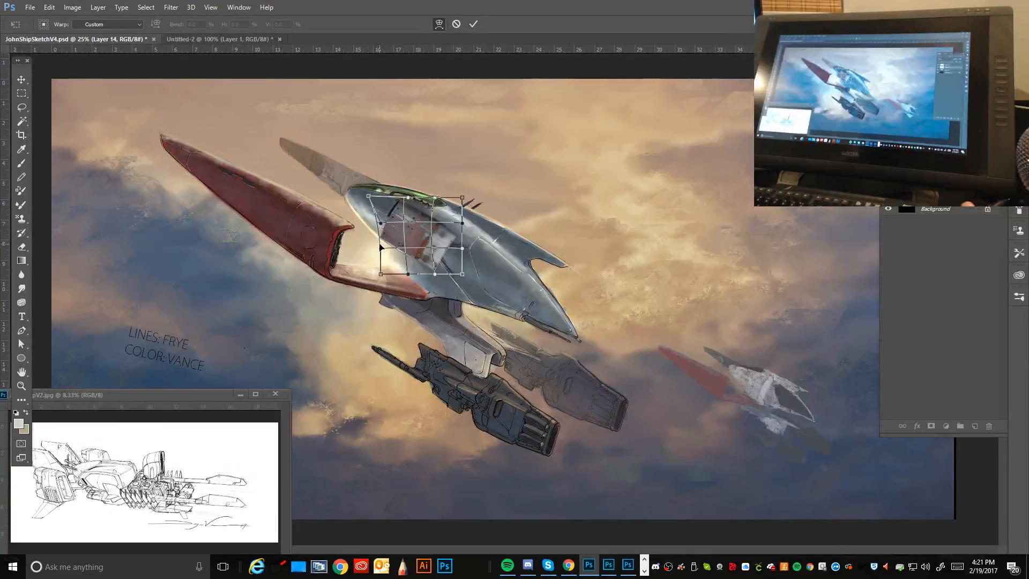
drag(381, 250, 376, 223)
drag(435, 199, 475, 189)
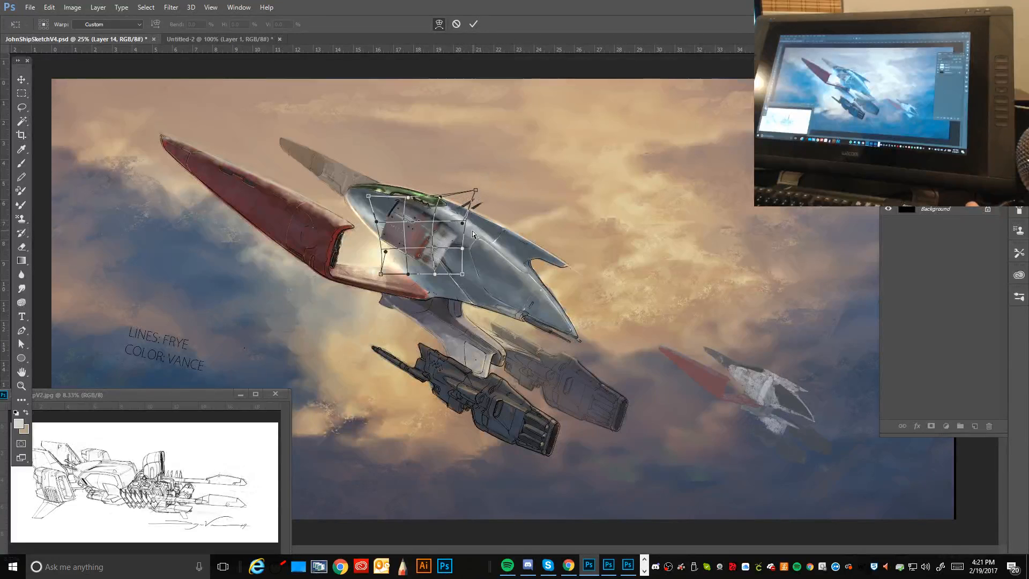
drag(465, 228, 476, 211)
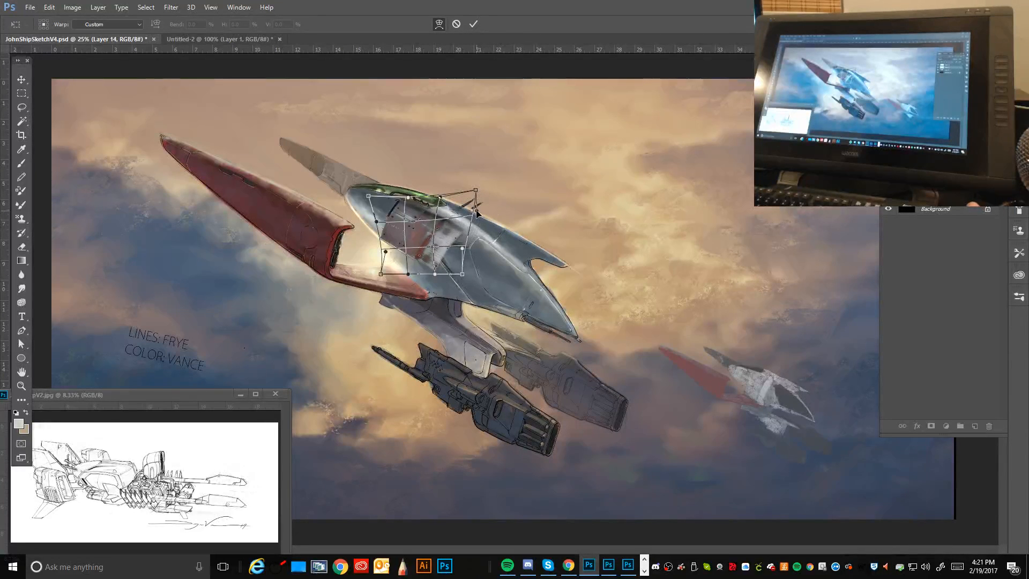
drag(435, 273, 435, 284)
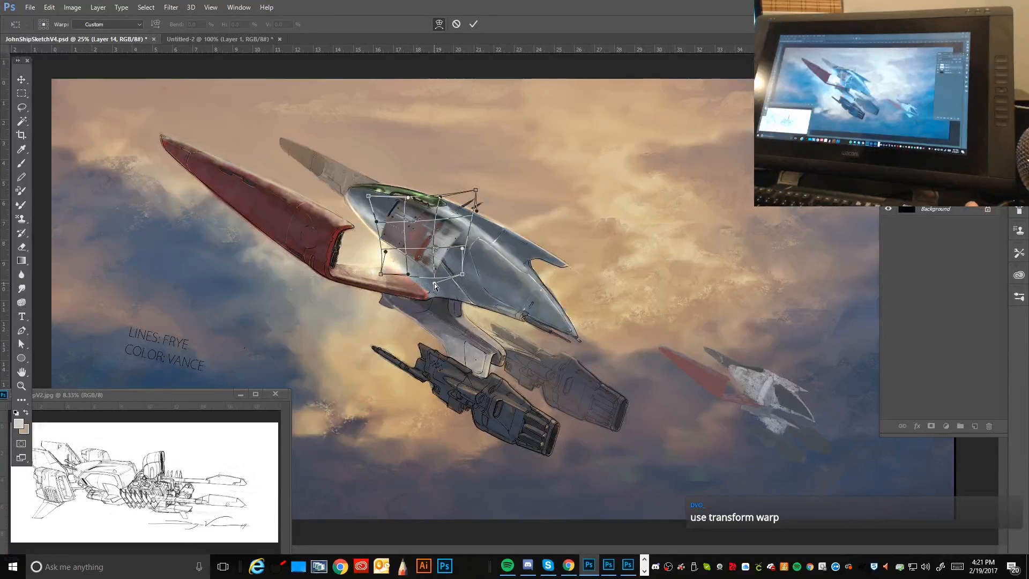
drag(380, 237, 380, 234)
key(Return)
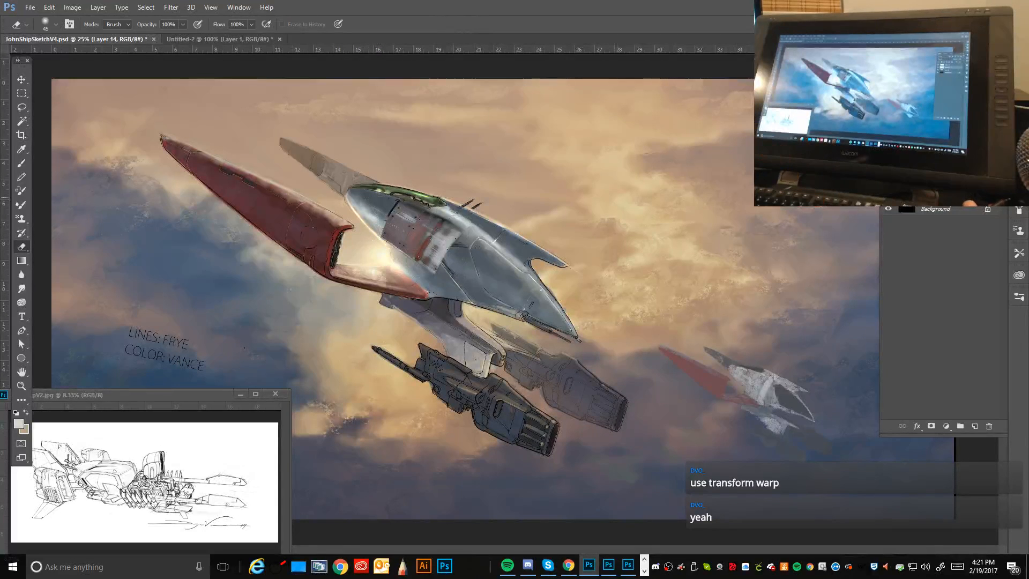
Step: Try successive blend modes on the texture layer and keep one that merges the metal detail with the hull's shading
key(e)
click(919, 142)
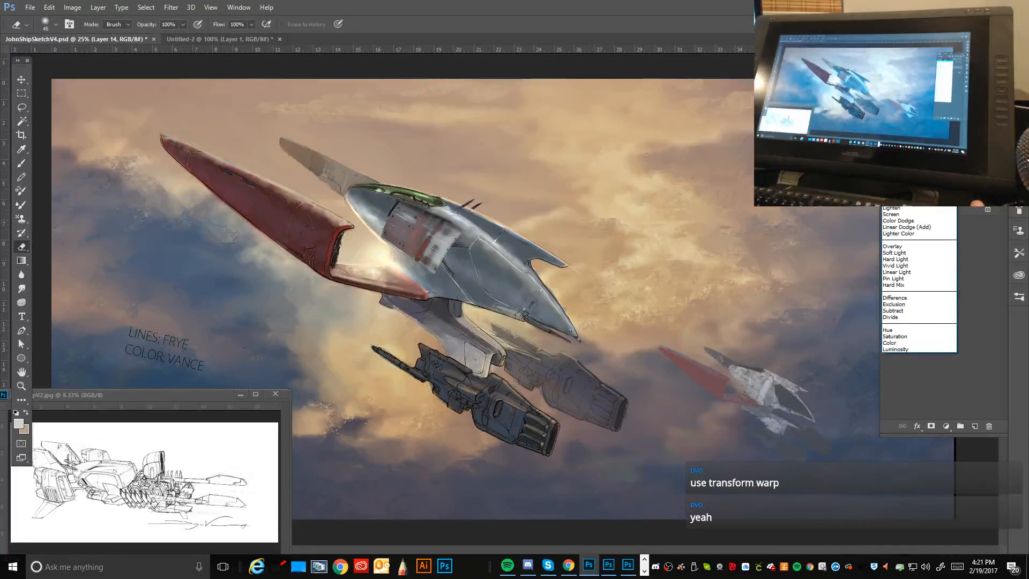
click(919, 150)
key(Down)
key(Down)
key(Down)
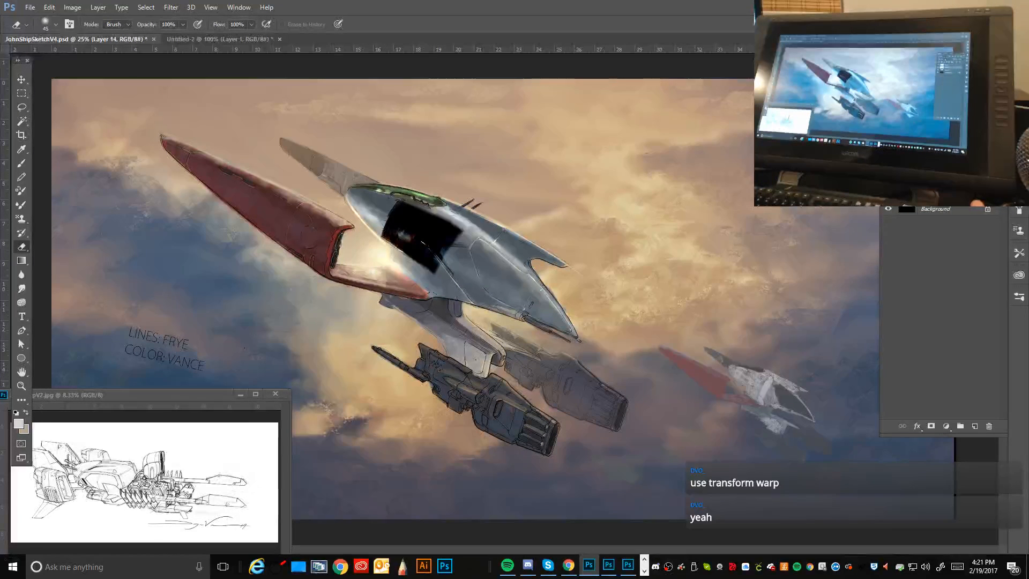
key(Down)
key(Down)
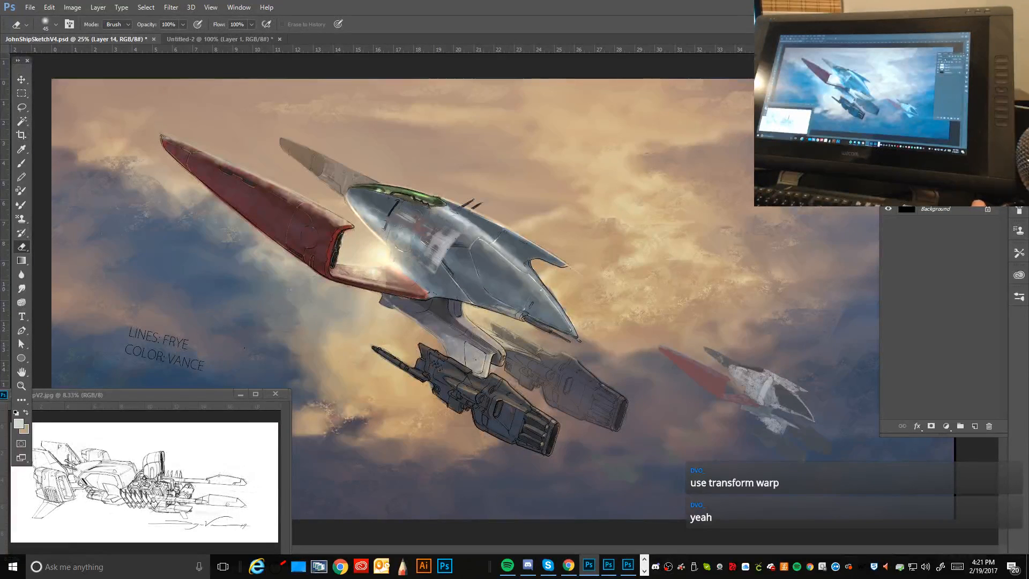
key(Down)
key(Down)
key(Down)
key(Down)
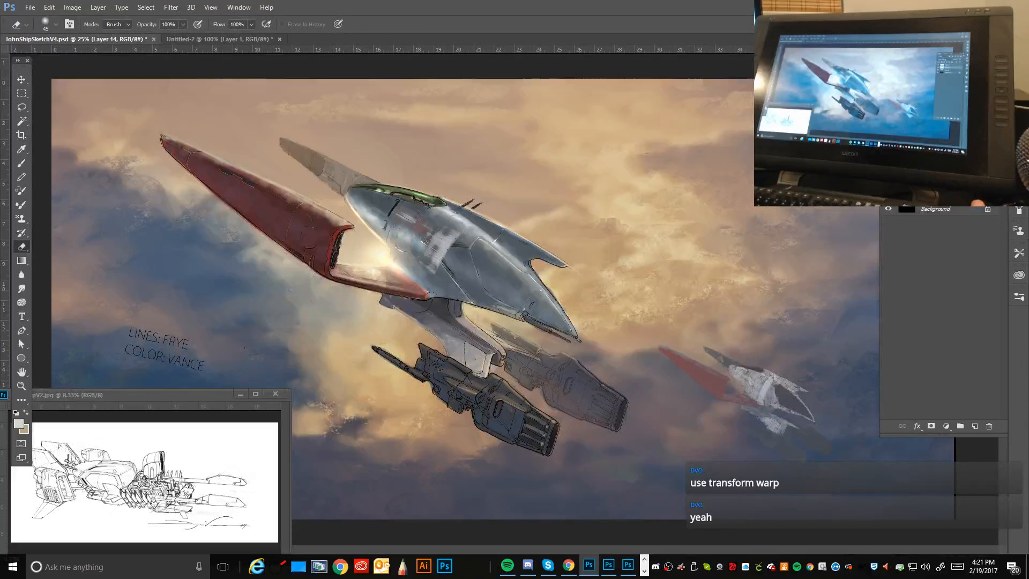
key(Down)
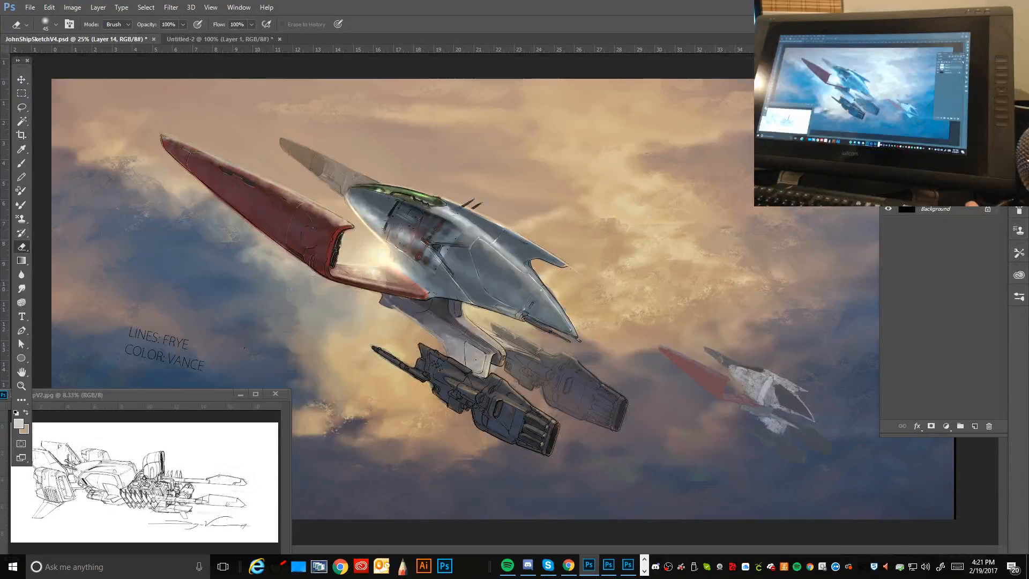
key(Down)
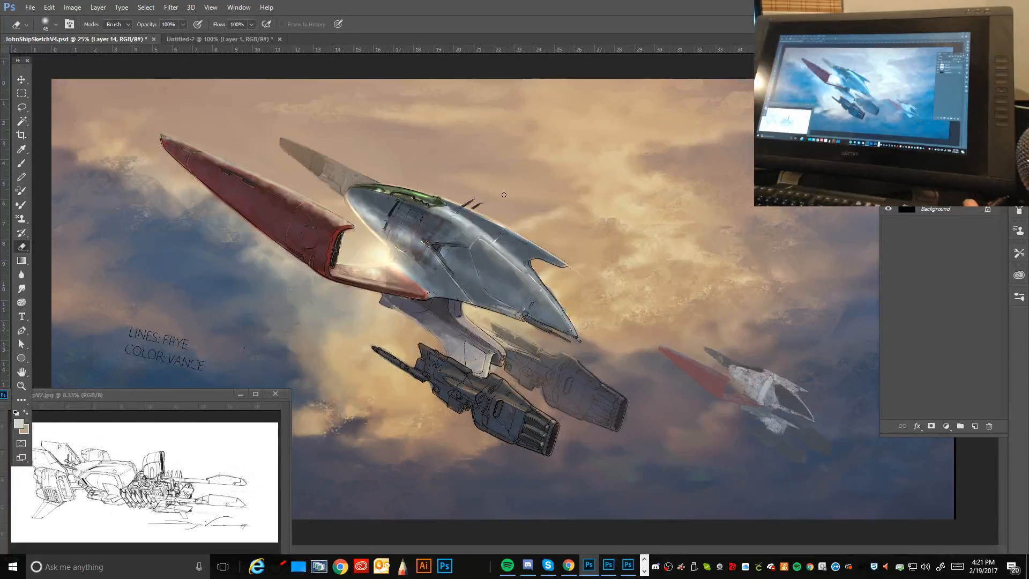
Step: Move the blended texture about 2.2 in toward the nose and 1.2 in up, placing it beneath the canopy's front end
click(22, 80)
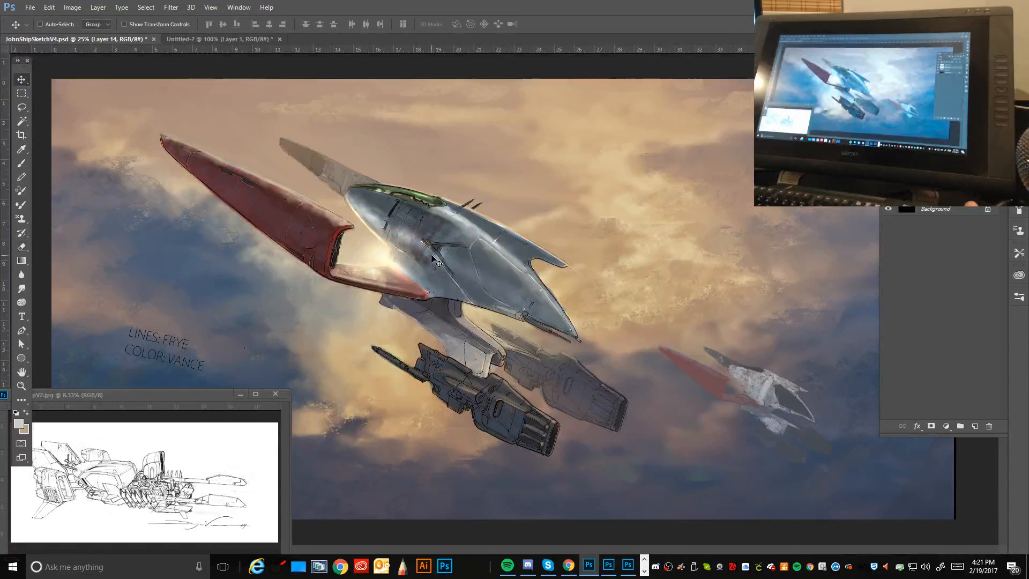
drag(432, 258, 390, 234)
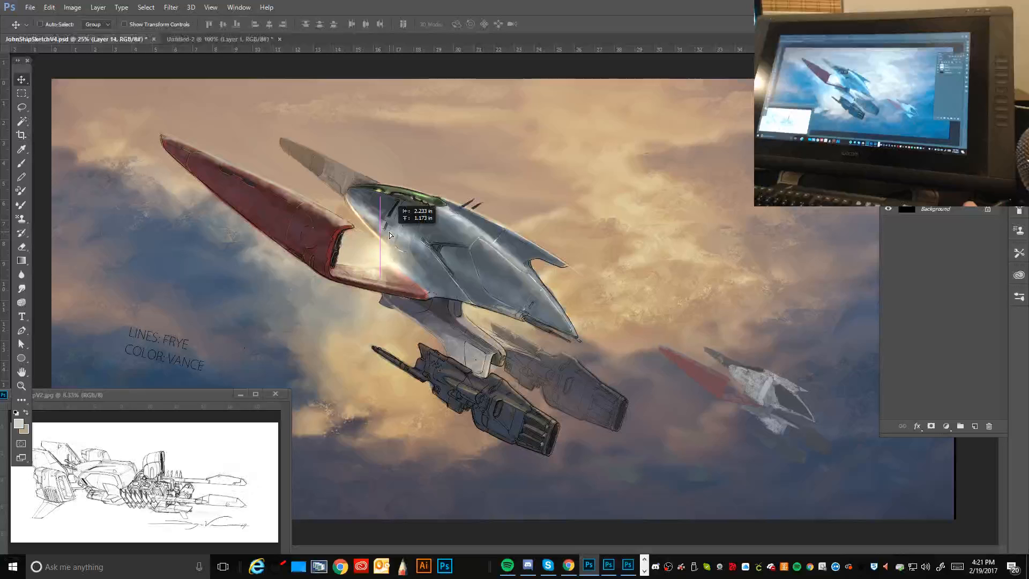
drag(390, 234, 390, 234)
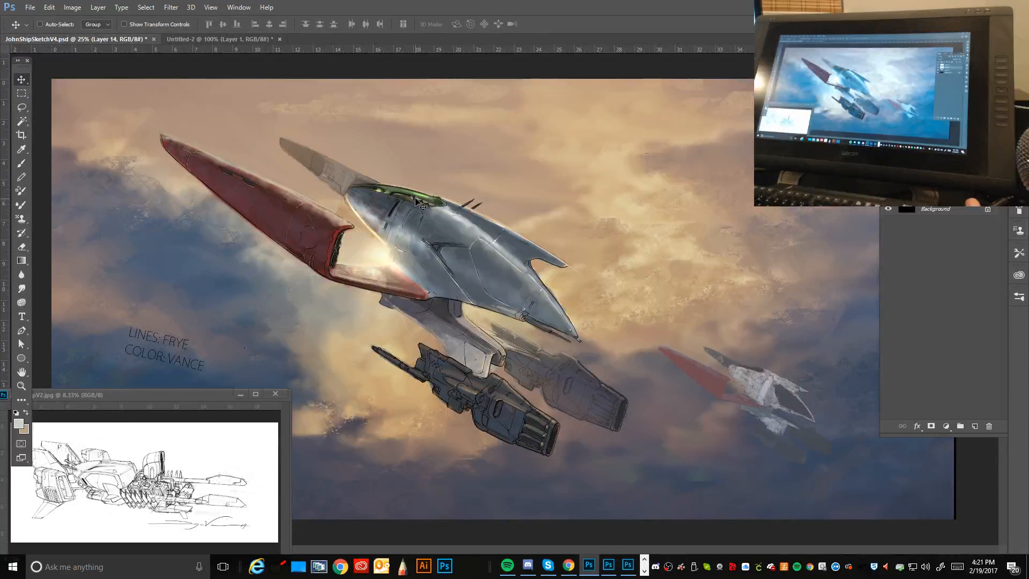
Step: Skew the texture horizontally by 9.32 degrees to match the slant of the nose, and apply the transform
click(49, 7)
mouse_move(143, 237)
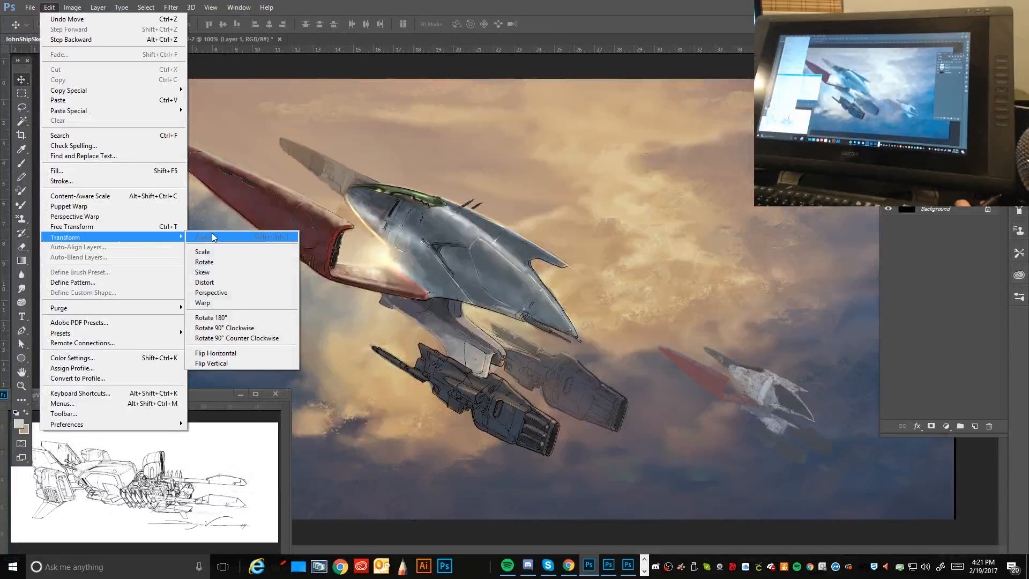
click(232, 273)
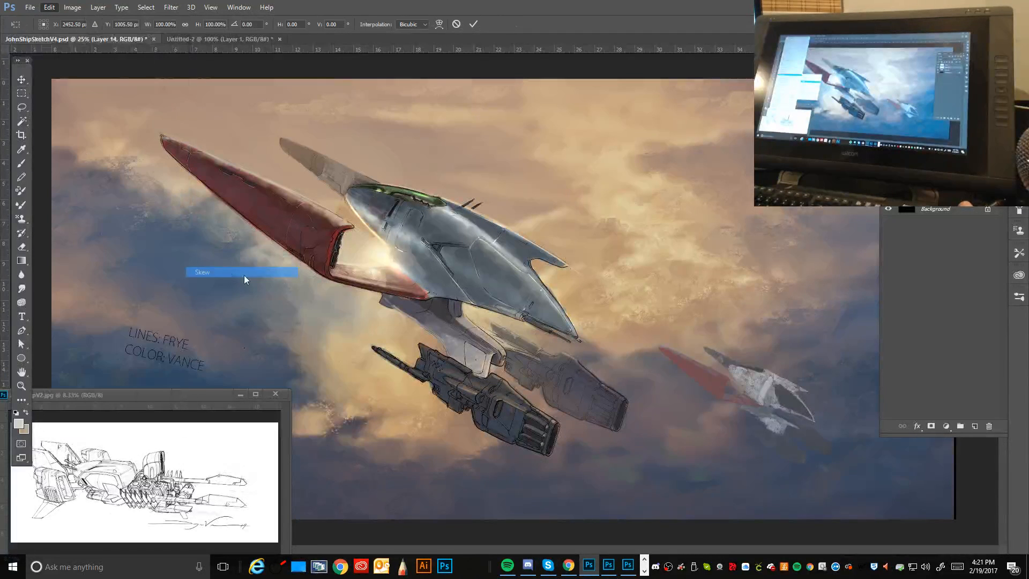
drag(382, 254, 394, 259)
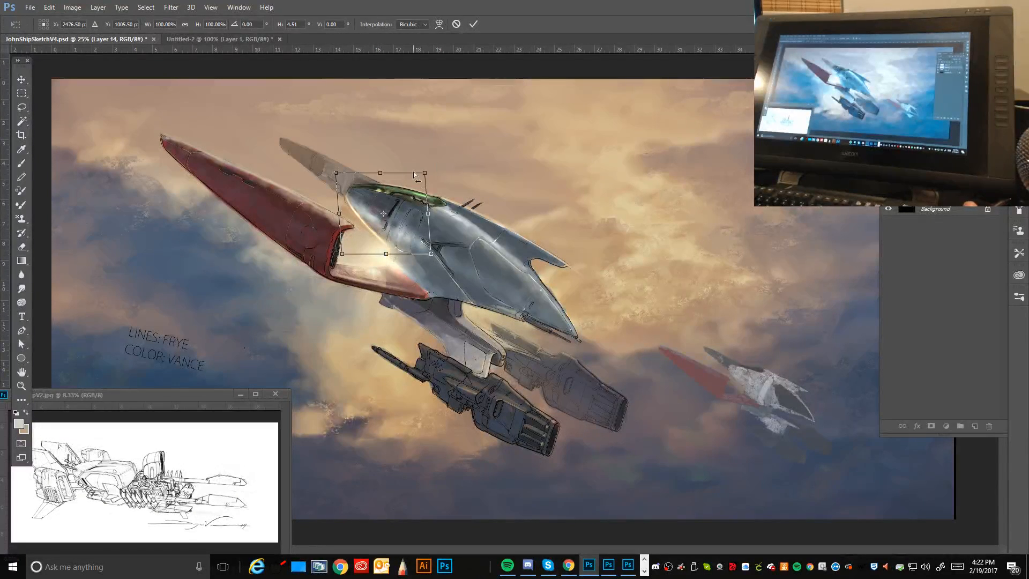
drag(380, 174, 379, 175)
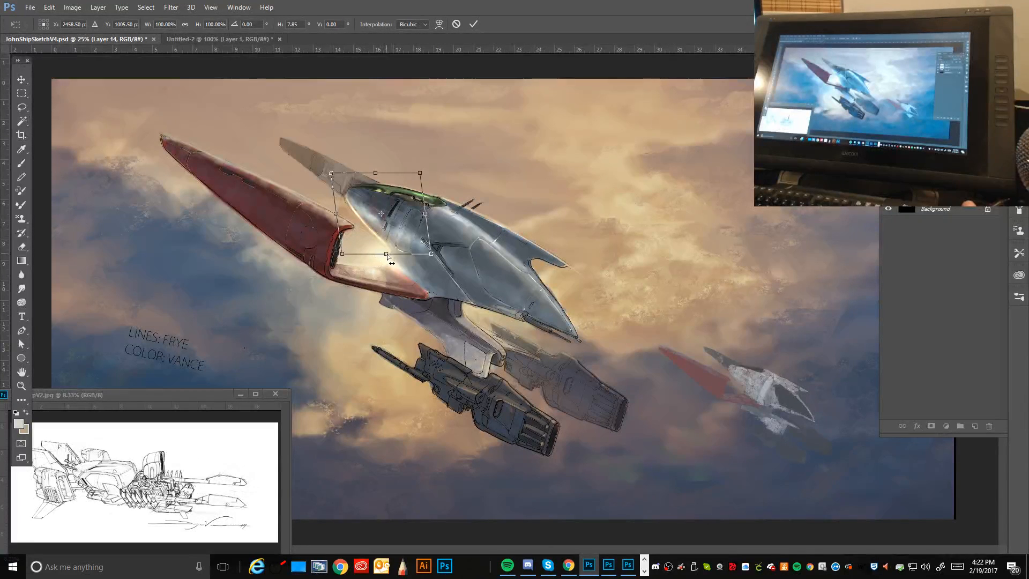
drag(388, 256, 390, 258)
drag(375, 174, 373, 176)
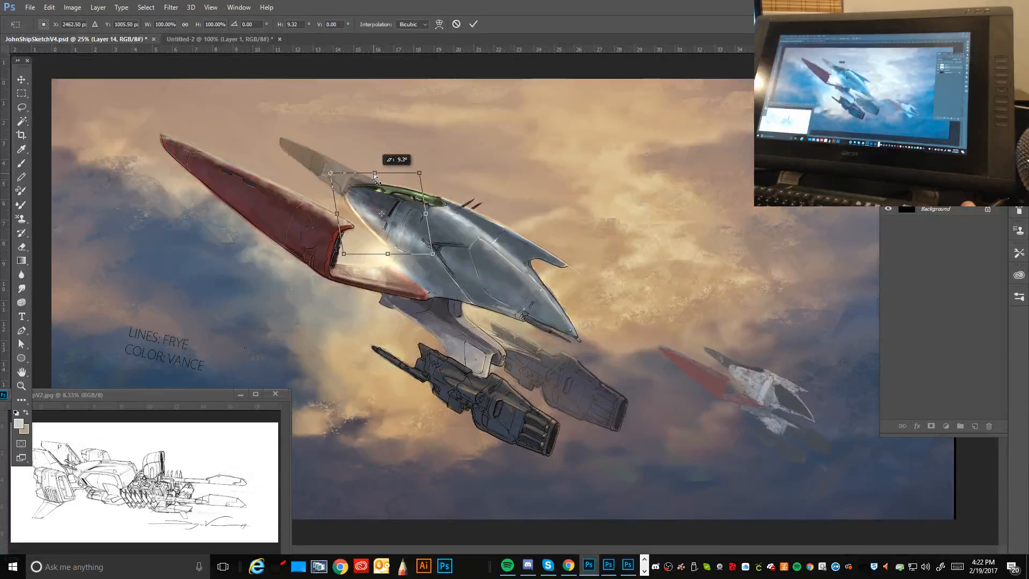
key(Return)
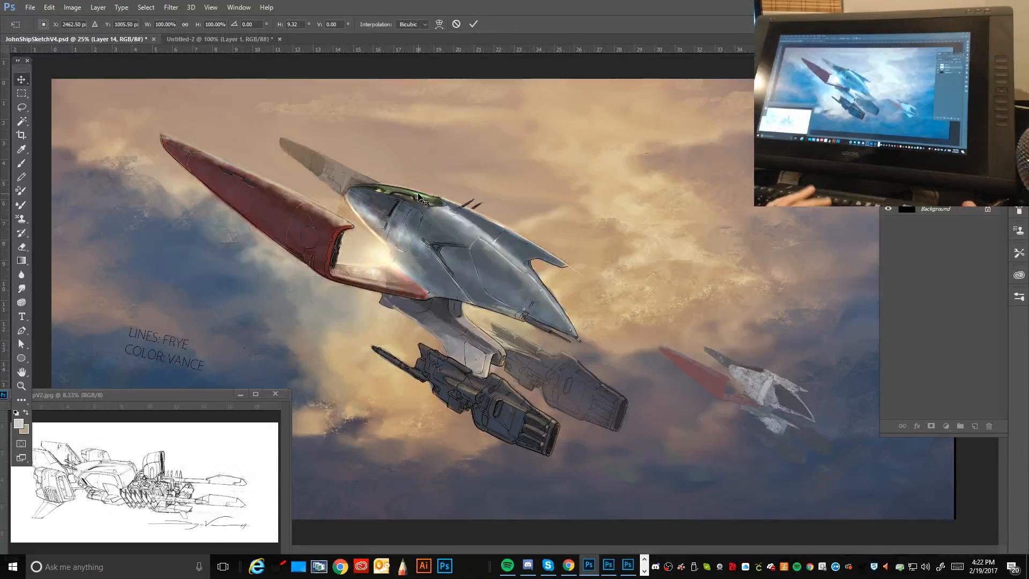
Step: Examine how the texture blends into the front hull, both close up and with the whole illustration in view
click(23, 247)
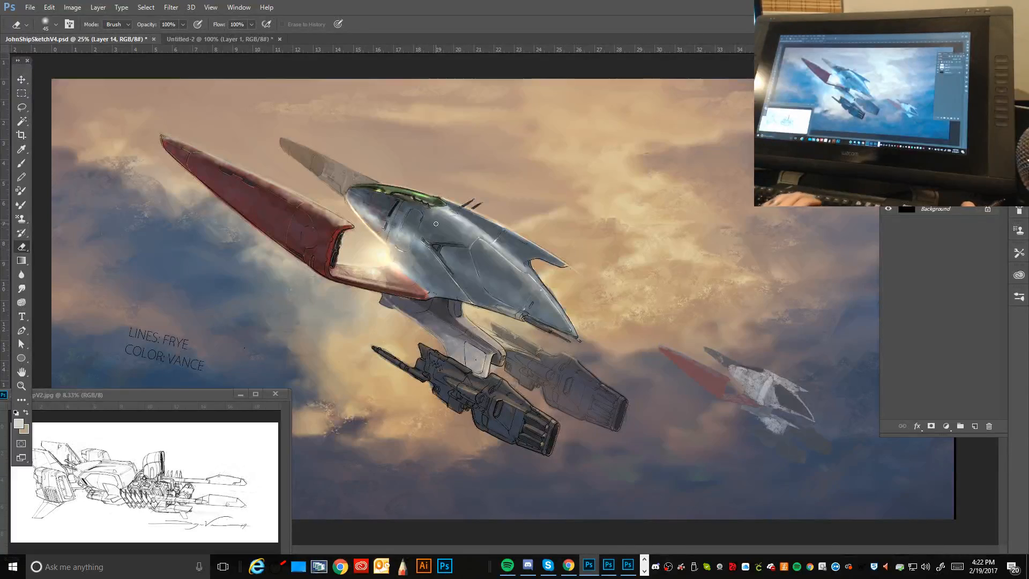
key(ctrl+plus)
key(ctrl+plus)
drag(424, 199, 595, 322)
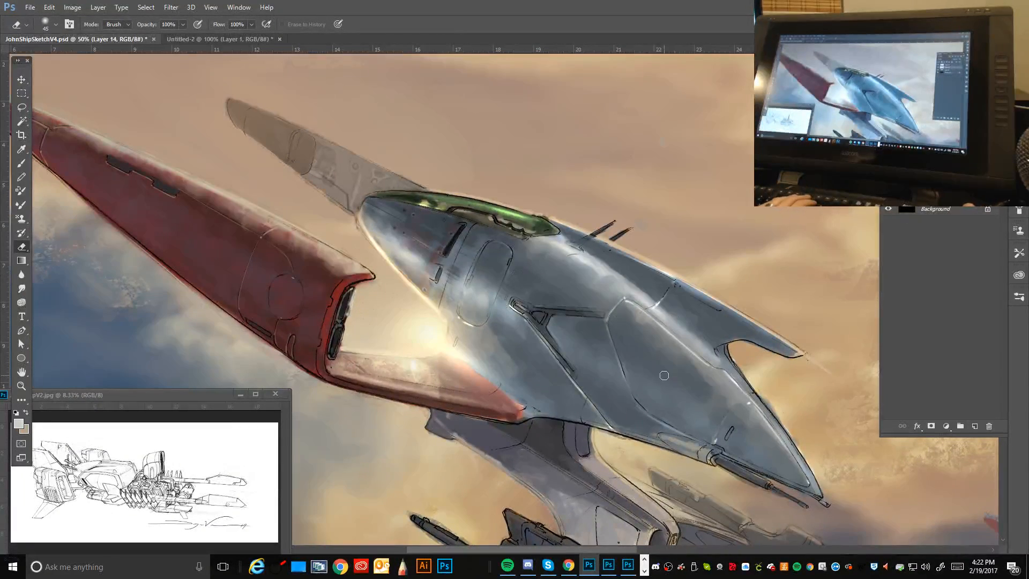
key(ctrl+minus)
key(ctrl+minus)
key(ctrl+minus)
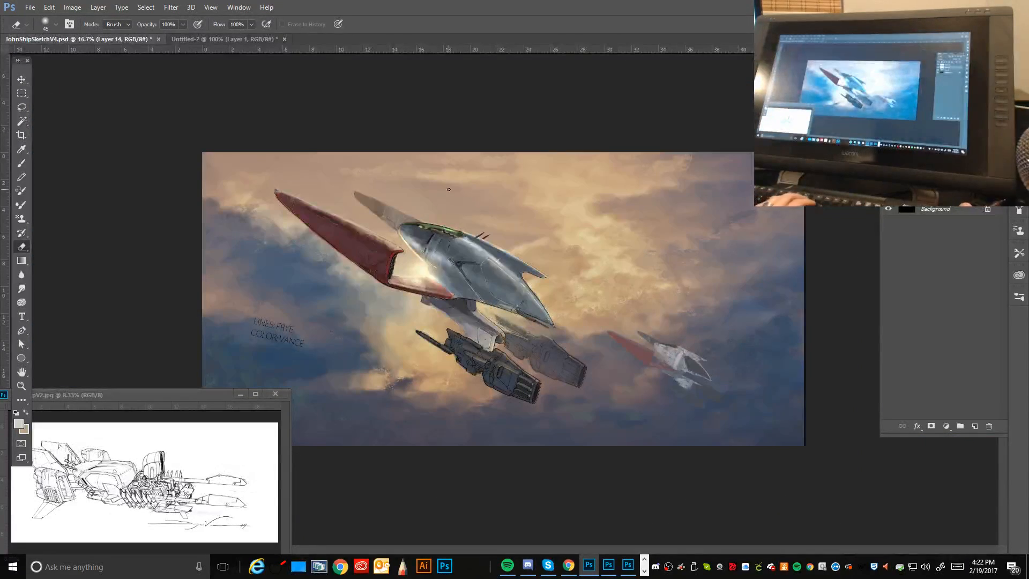
key(ctrl+plus)
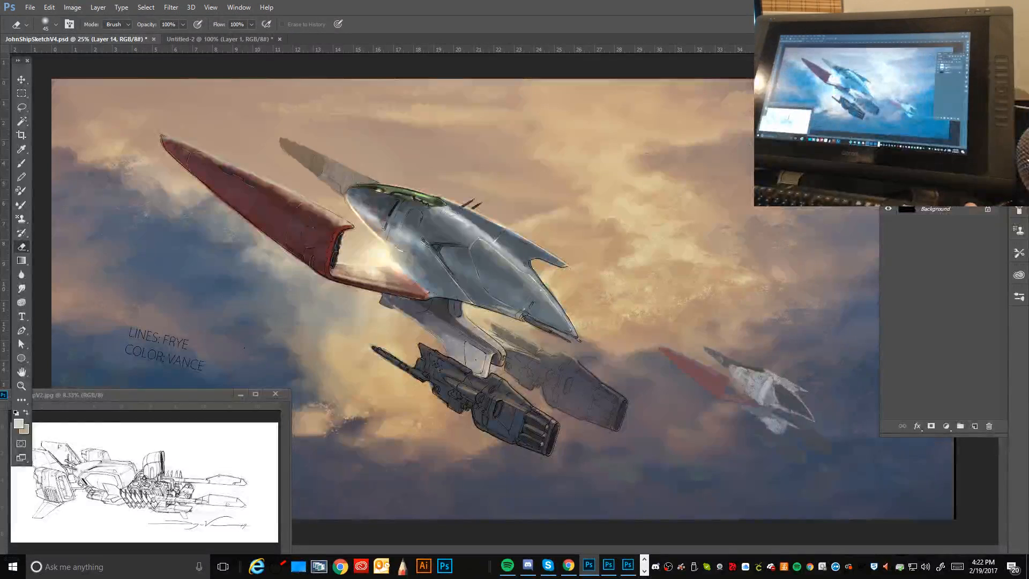
Step: Duplicate the texture layer and move the copy onto the pointed rear section of the hull
right_click(923, 185)
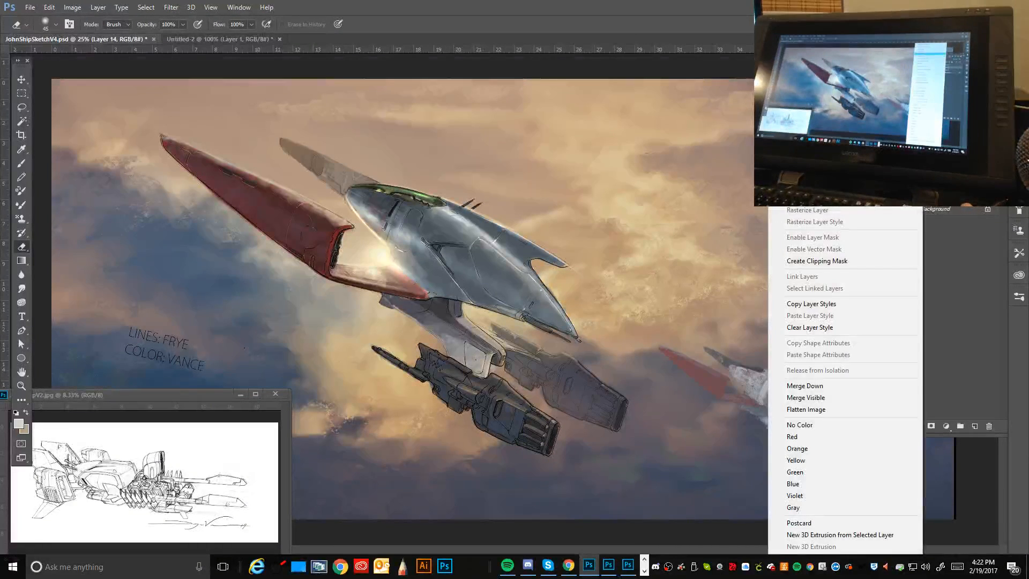
click(858, 109)
click(611, 177)
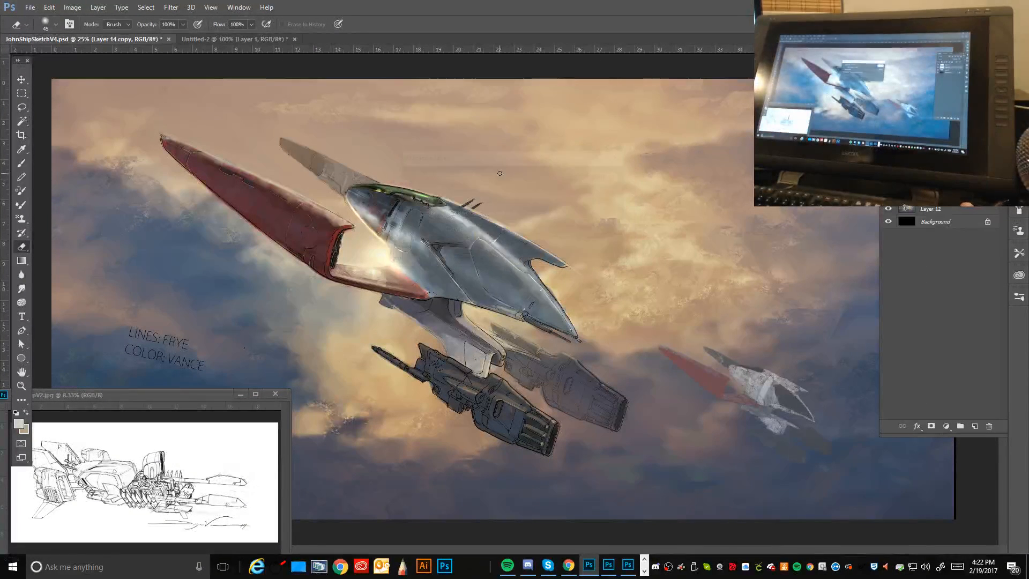
click(22, 80)
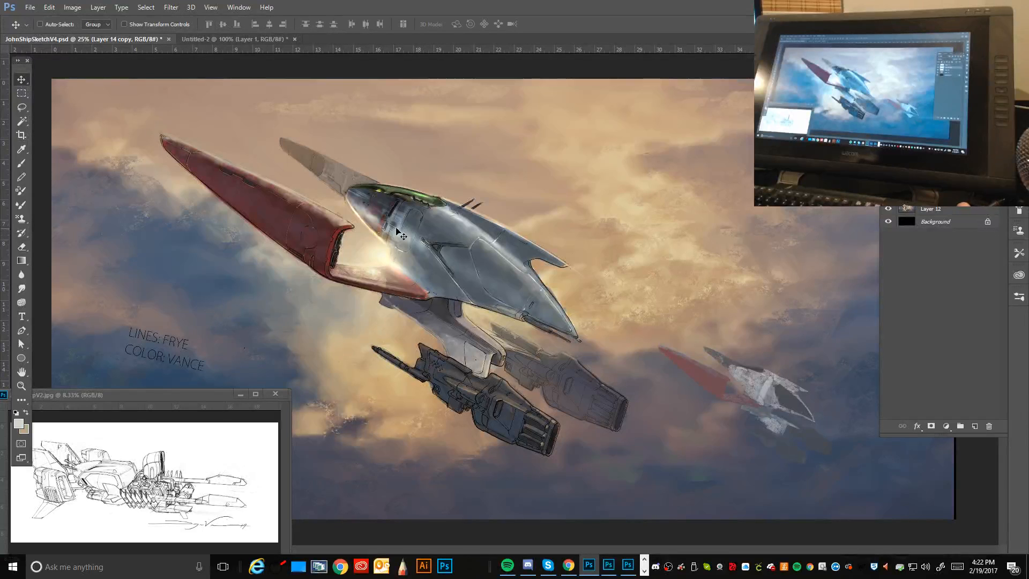
drag(389, 225, 520, 294)
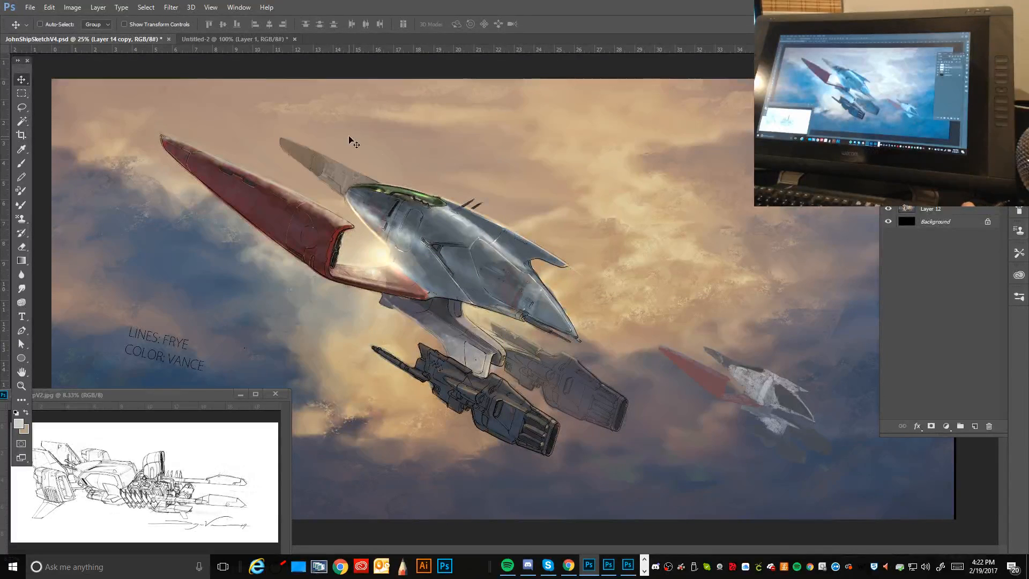
Step: Scale the copied texture to about 121% and reposition it over the pointed rear hull section, and apply the transform
click(49, 7)
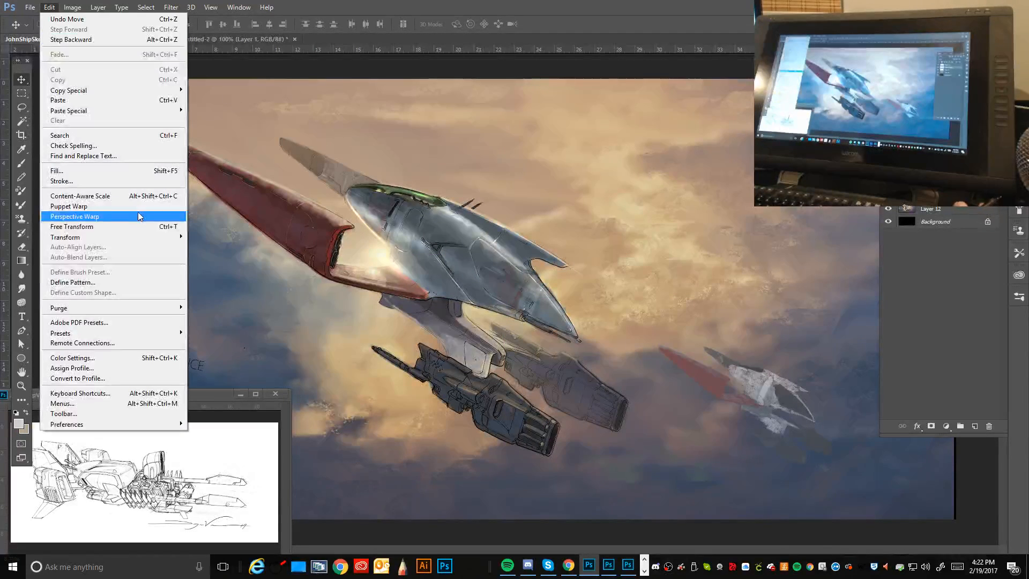
mouse_move(108, 237)
click(204, 253)
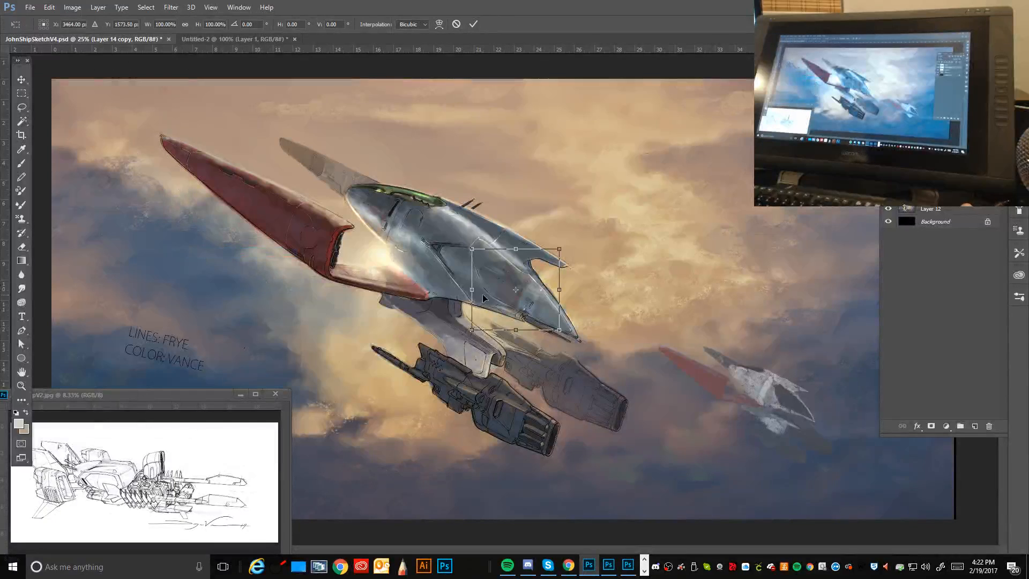
drag(471, 332, 421, 377)
drag(516, 299, 539, 285)
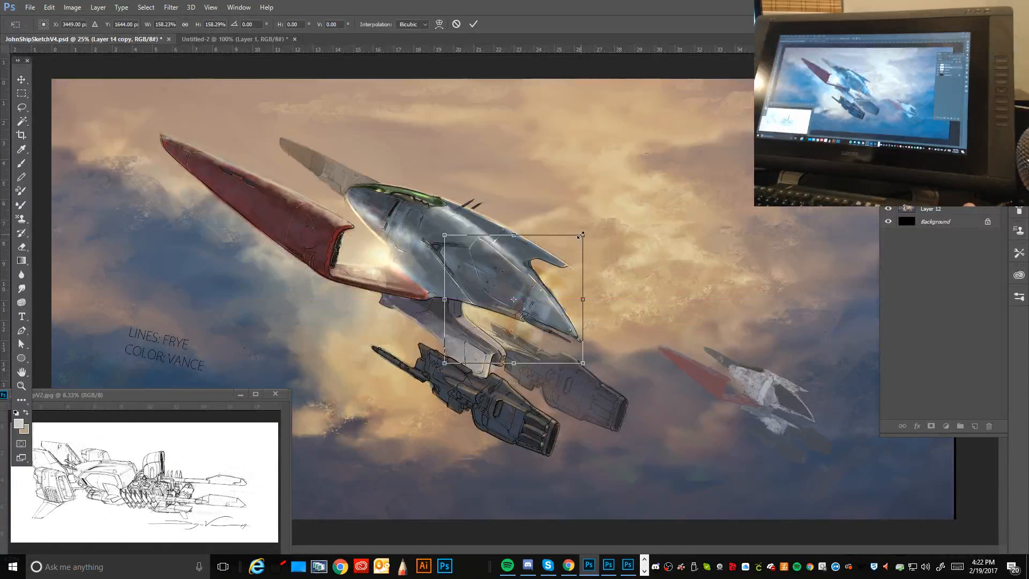
drag(581, 235, 551, 265)
drag(504, 297, 519, 271)
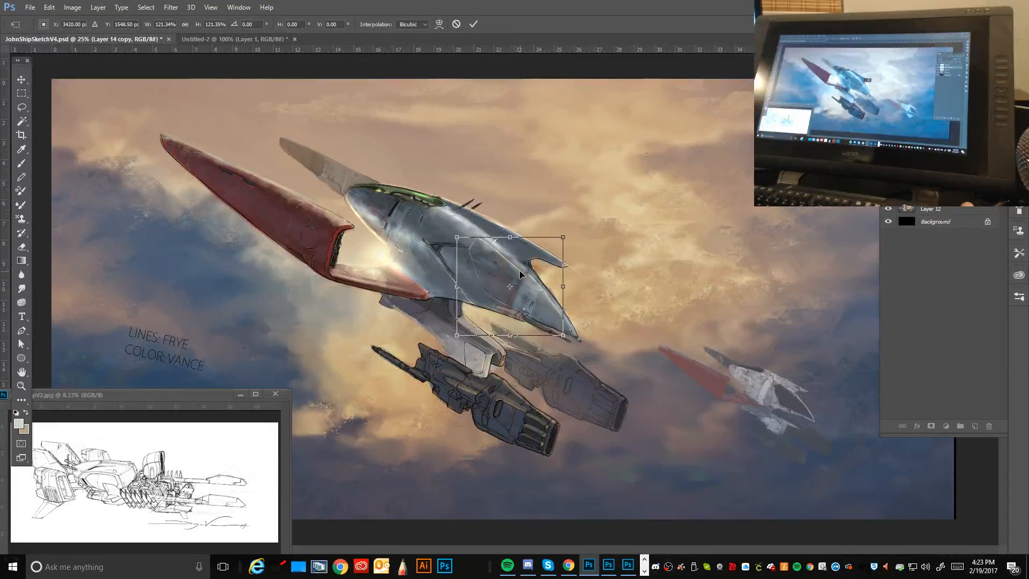
key(Return)
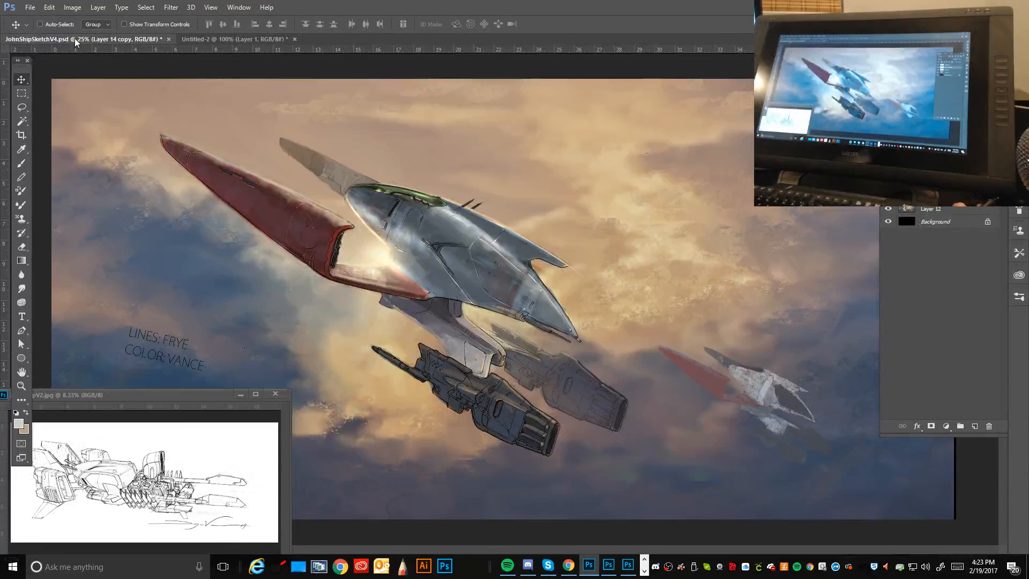
Step: Warp the copied texture so it bends with the curved surface of the rear hull, and apply the warp
click(49, 8)
mouse_move(114, 239)
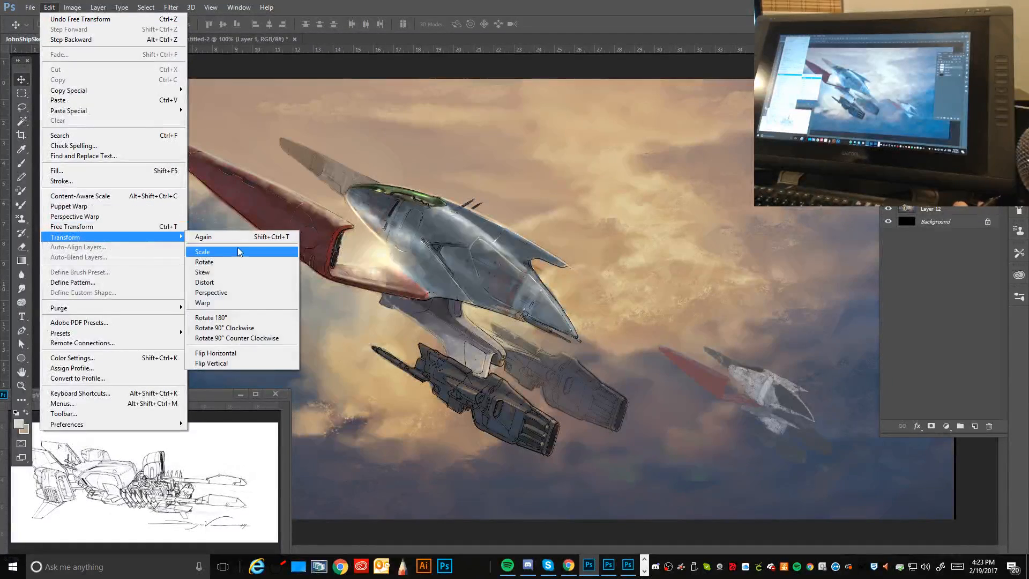
click(260, 310)
drag(483, 279, 478, 271)
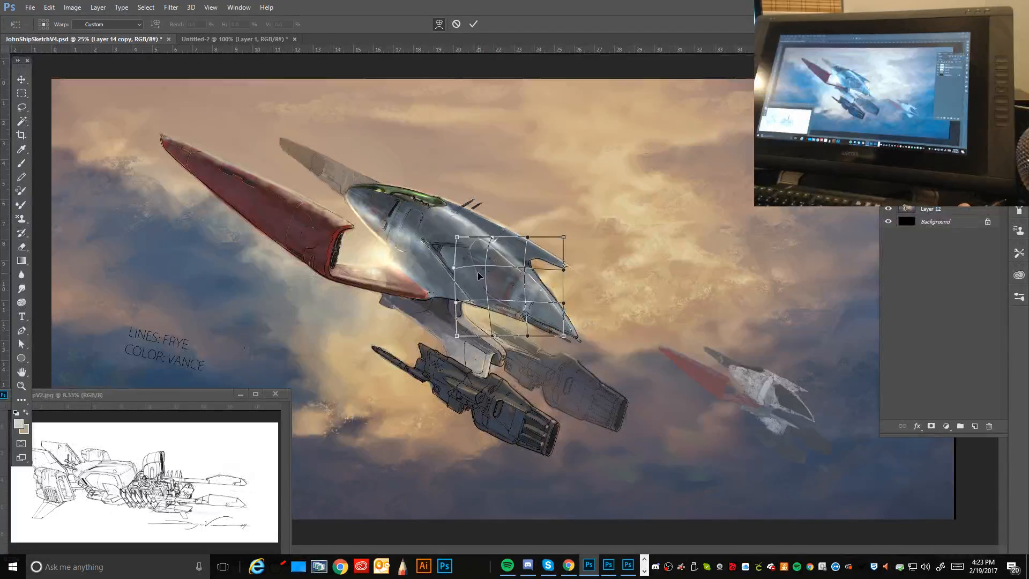
drag(490, 337, 456, 290)
drag(466, 253, 466, 246)
drag(550, 265, 546, 275)
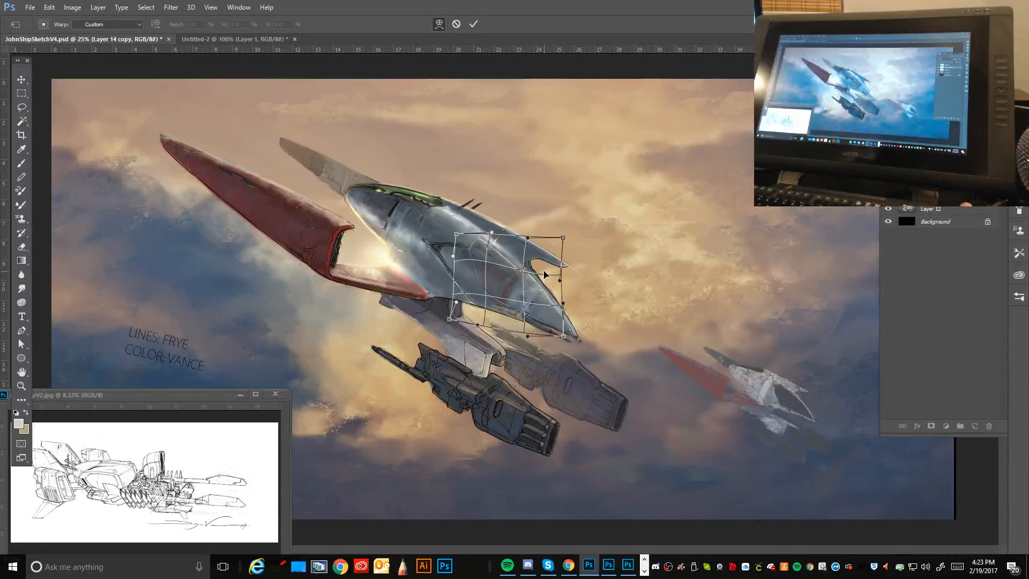
drag(479, 261, 475, 264)
drag(529, 240, 540, 215)
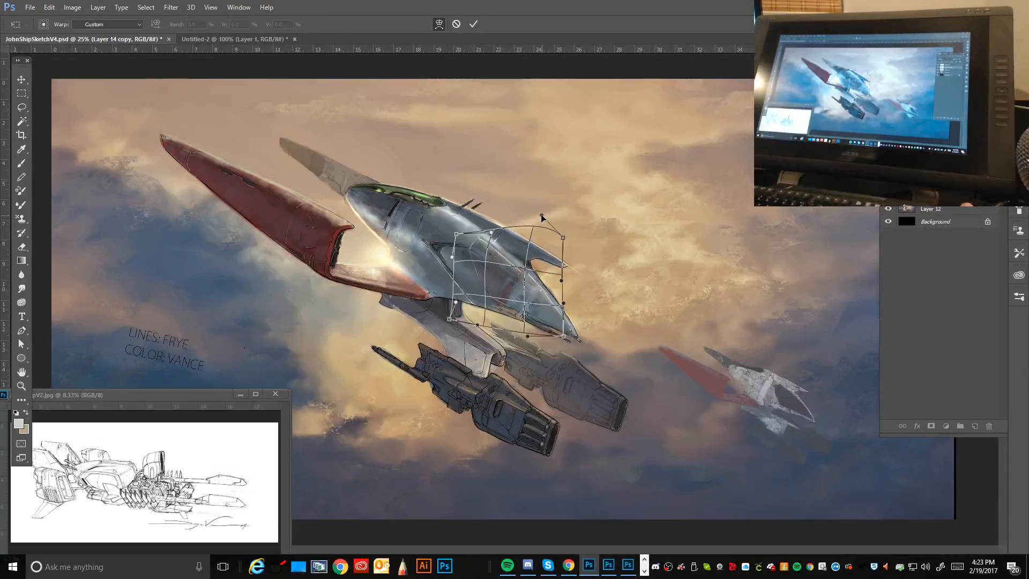
drag(509, 276, 467, 257)
key(Return)
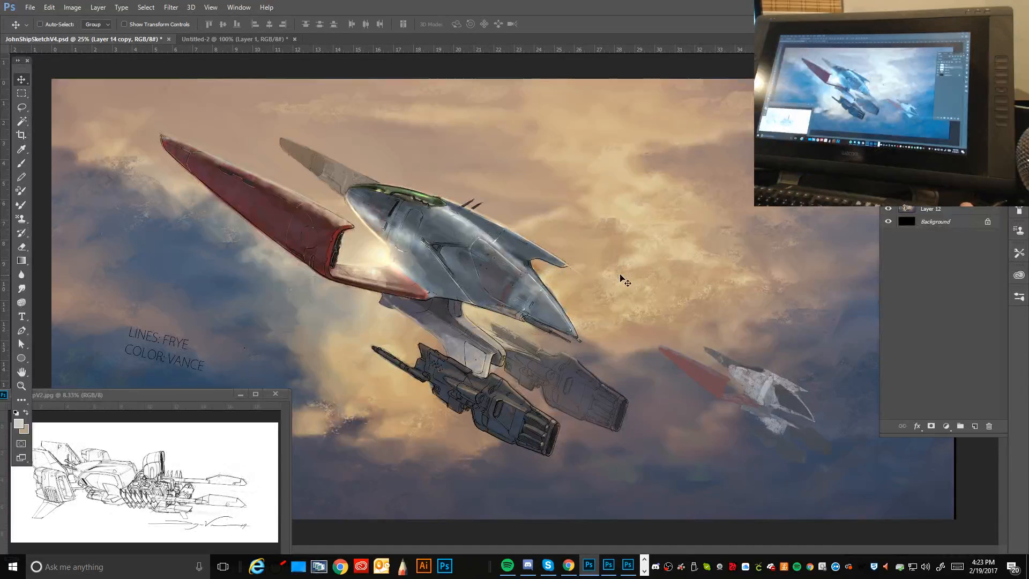
Step: Set up a soft Eraser at 40 px with 0% hardness for the copied texture layer
key(e)
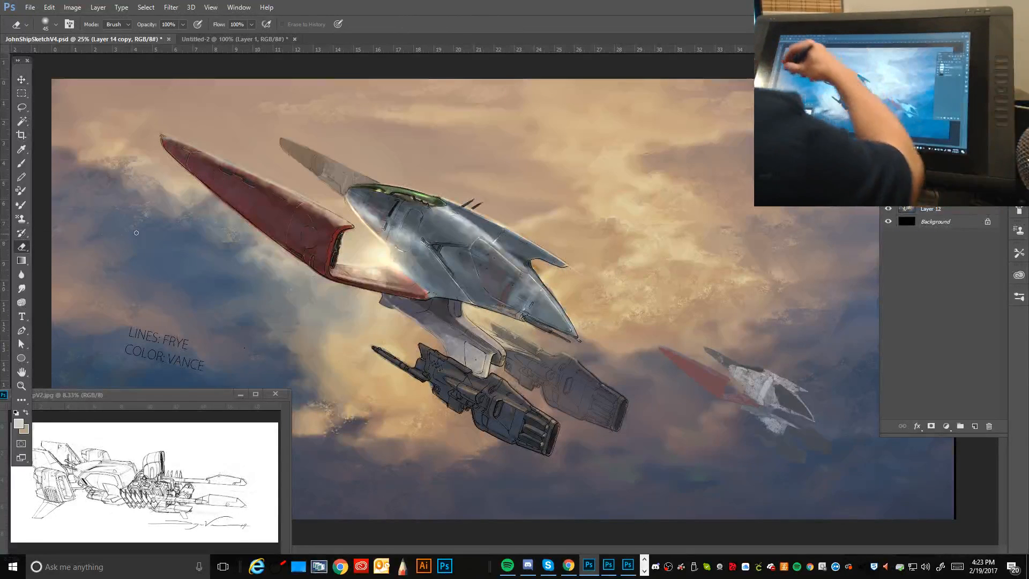
key(bracketright)
key(bracketright)
key(bracketright)
key(bracketright)
key(bracketright)
key(bracketright)
key(bracketright)
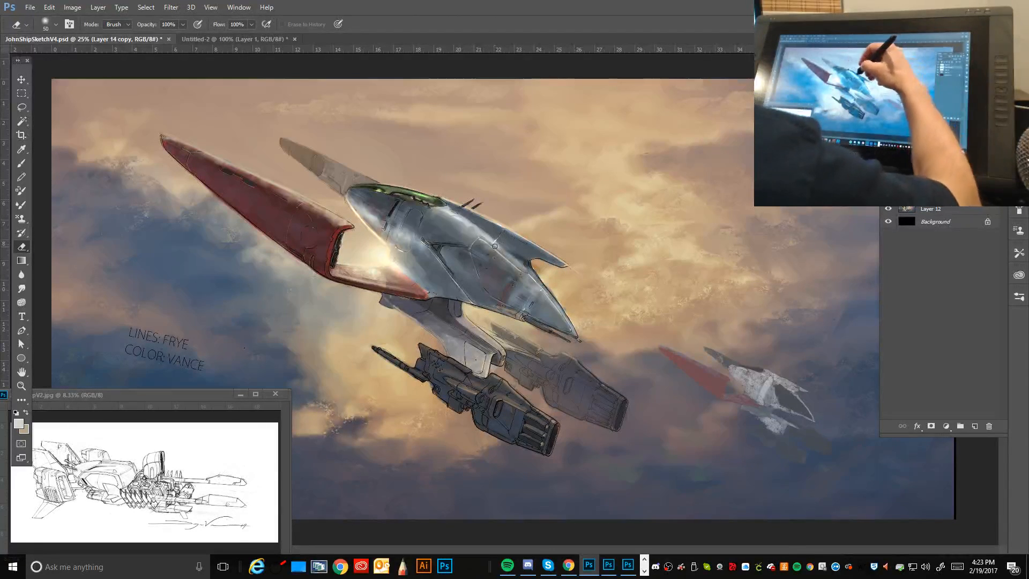
key(bracketleft)
key(bracketleft)
key(bracketleft)
key(bracketleft)
key(bracketleft)
key(bracketleft)
key(bracketleft)
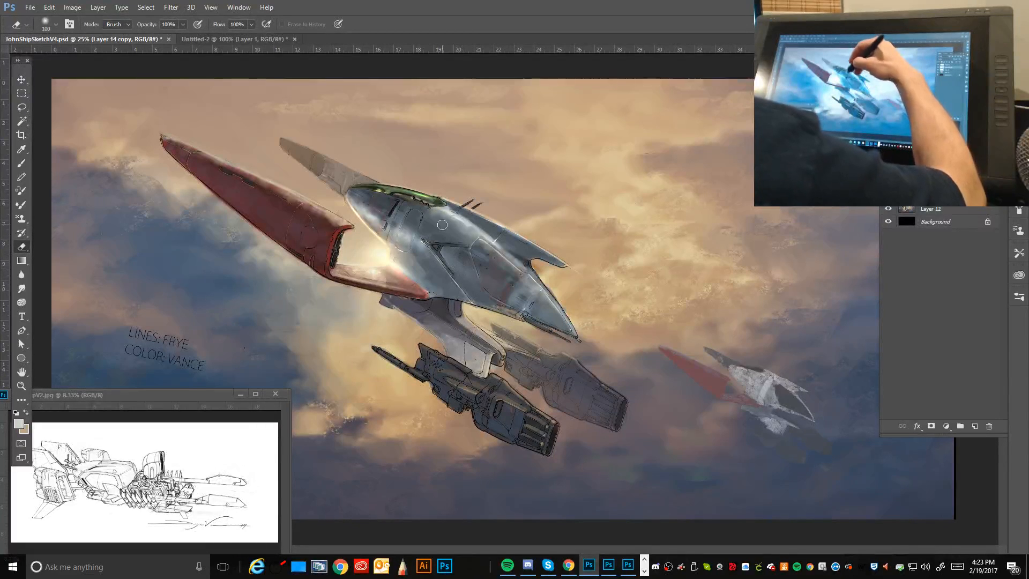
key(bracketleft)
click(55, 24)
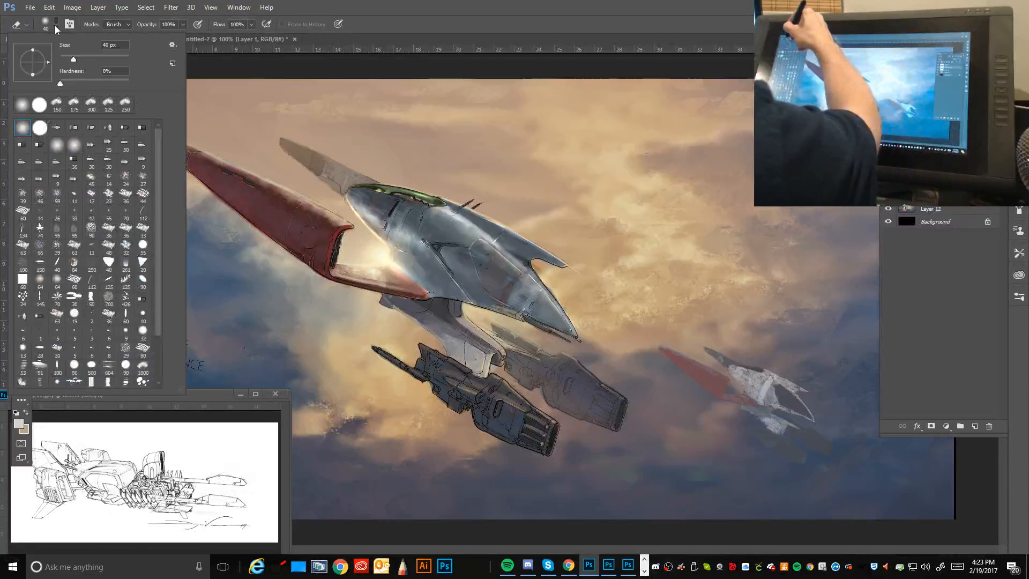
click(222, 64)
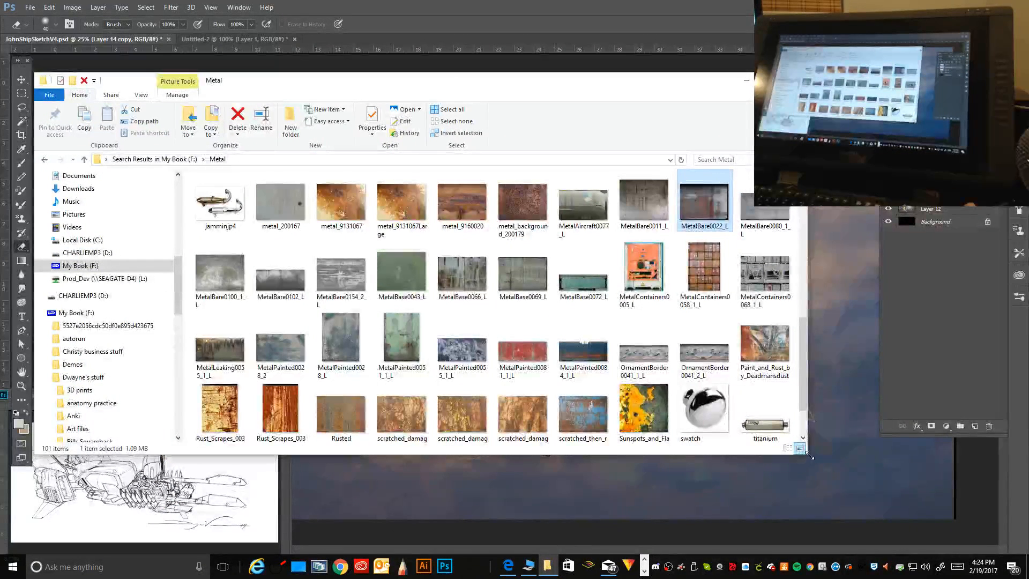
Step: Look through the images in the Metal folder for another hull texture
drag(811, 455, 872, 504)
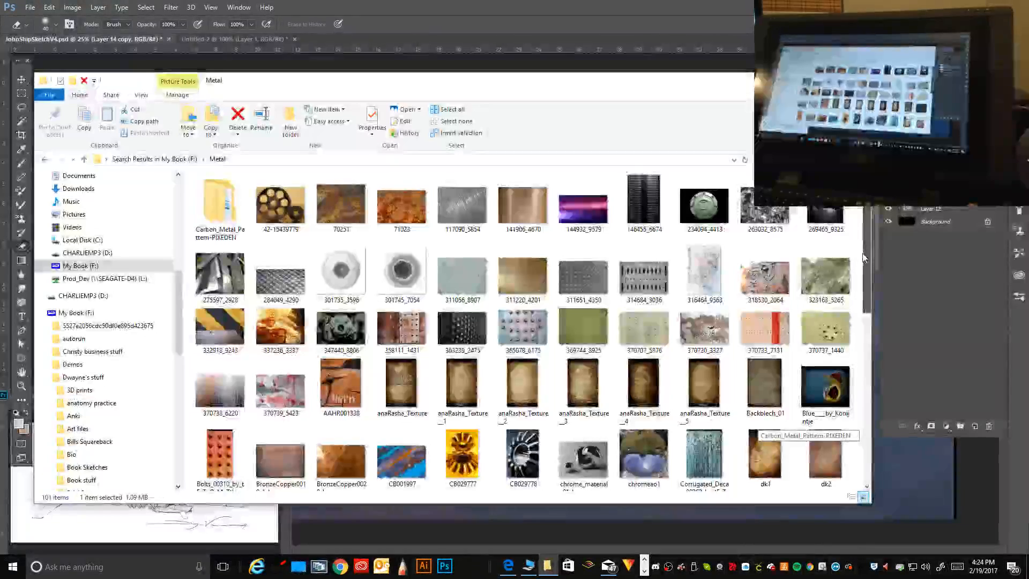
drag(868, 263, 870, 421)
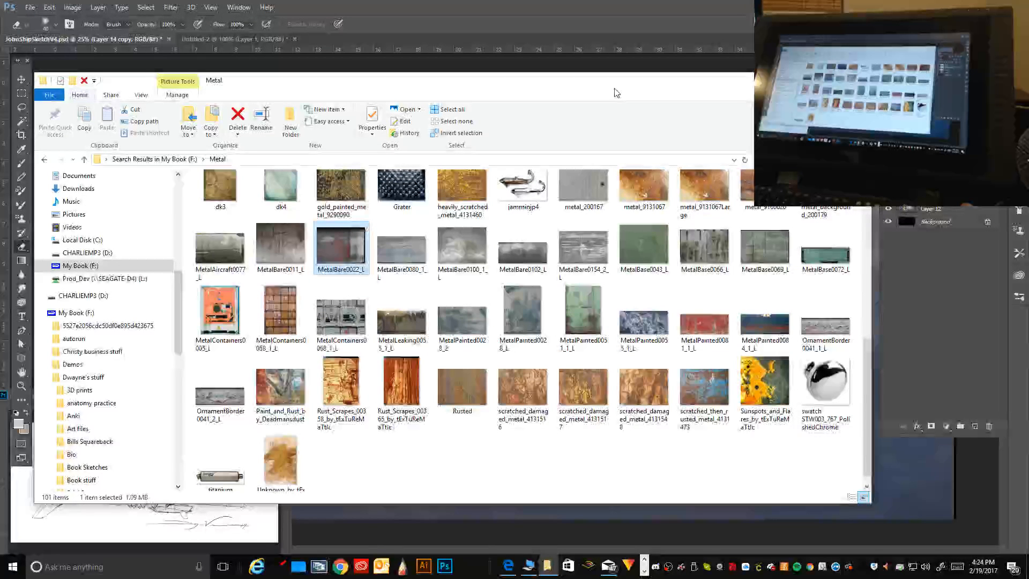
click(803, 80)
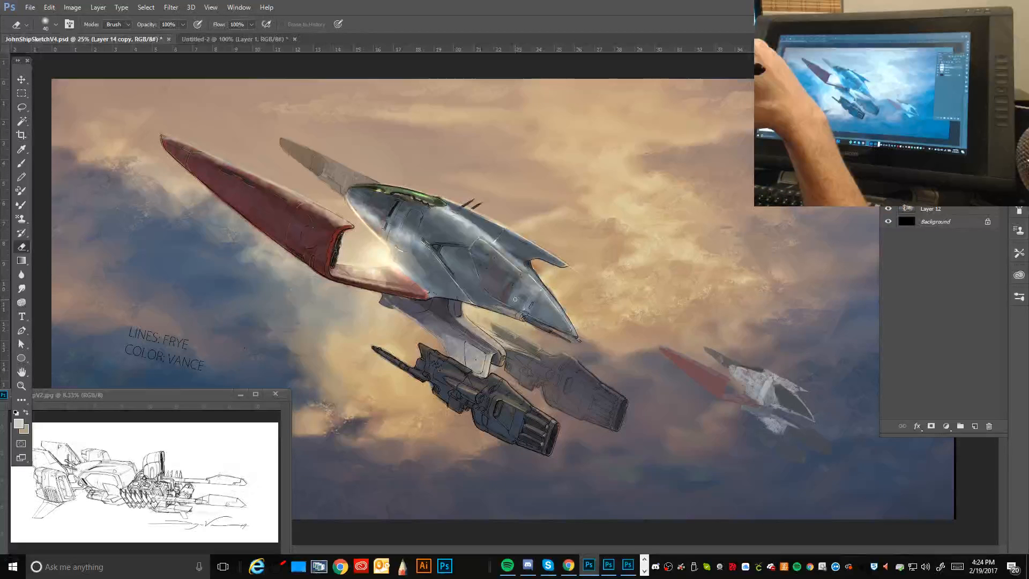
Step: Place the MetalPainted0051_1_L image in the illustration, rotated by about 122 degrees
key(b)
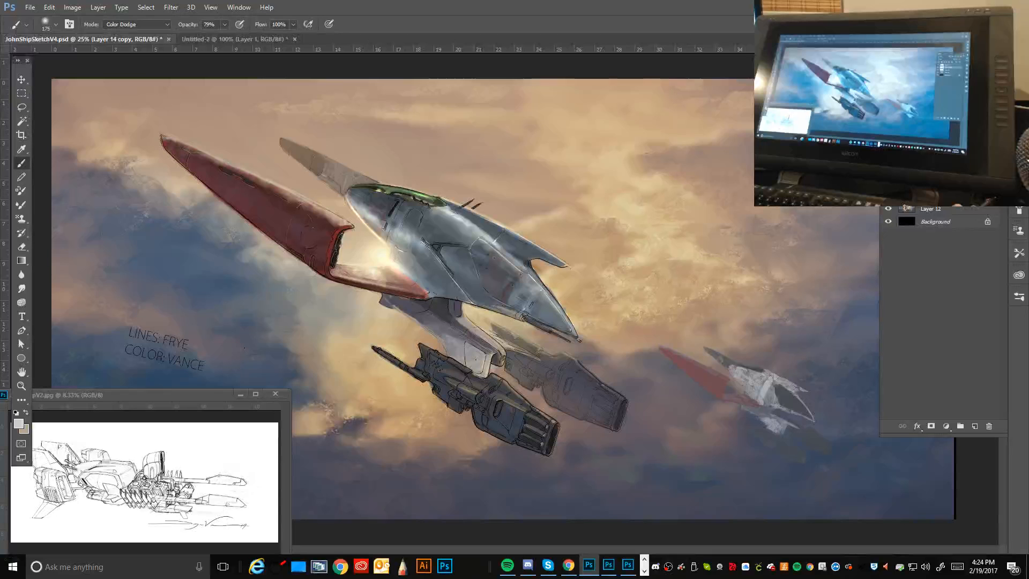
drag(573, 214, 544, 225)
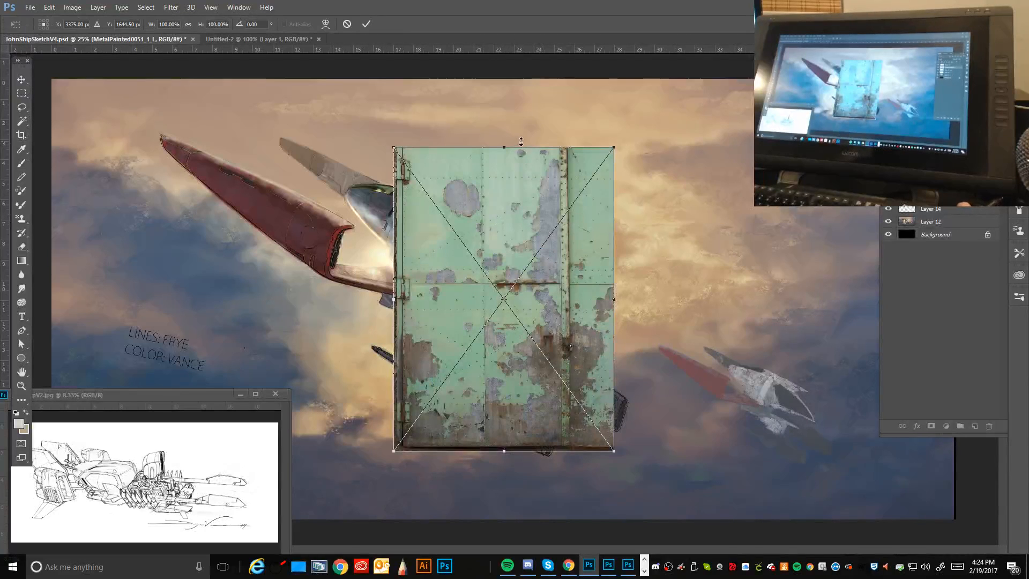
drag(638, 132, 572, 469)
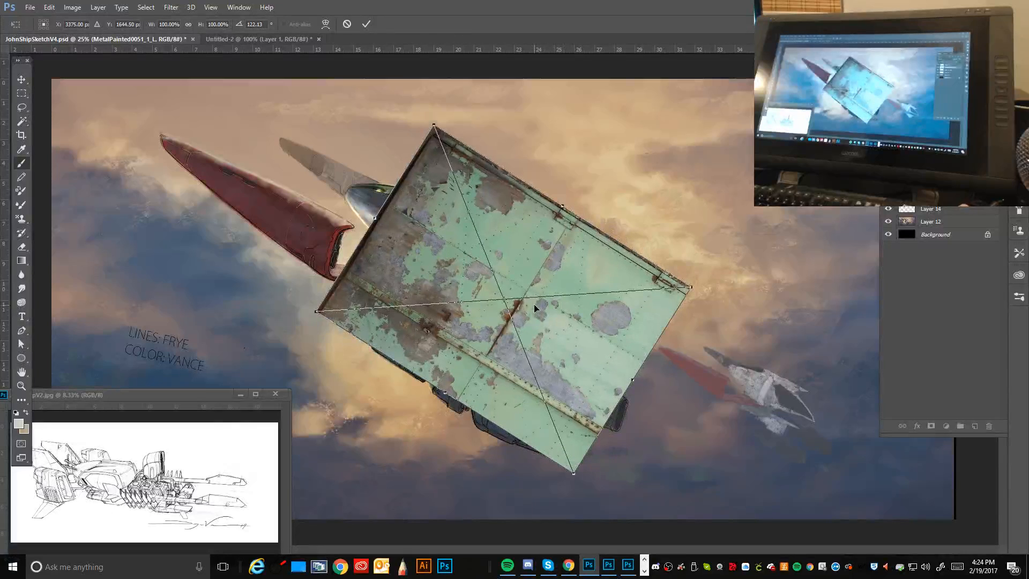
key(Return)
Step: Scale the green painted-metal texture to about 30%, fit it over the hull beneath the canopy, and set its rotation to about 120 degrees
click(49, 7)
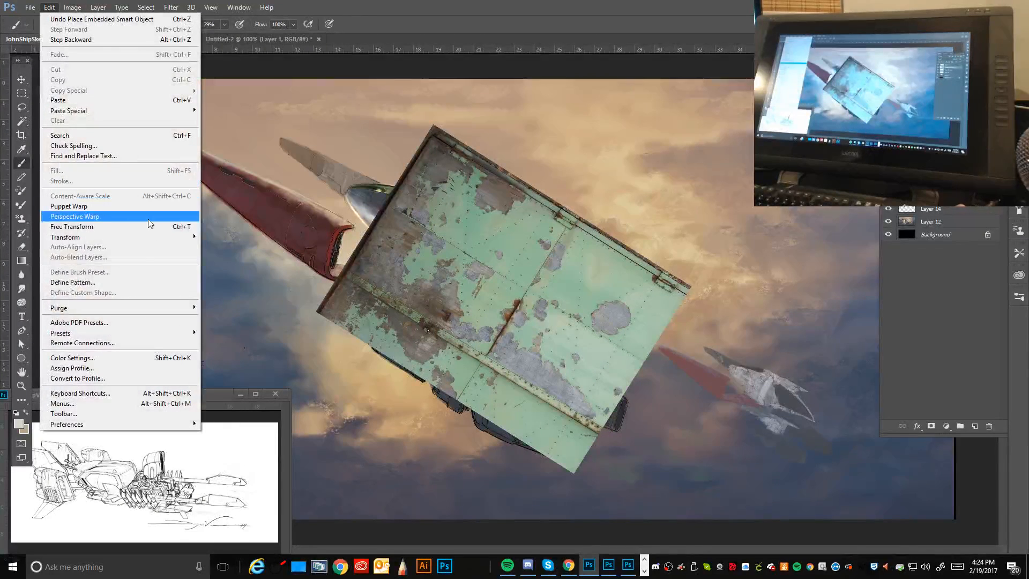
mouse_move(155, 237)
click(225, 251)
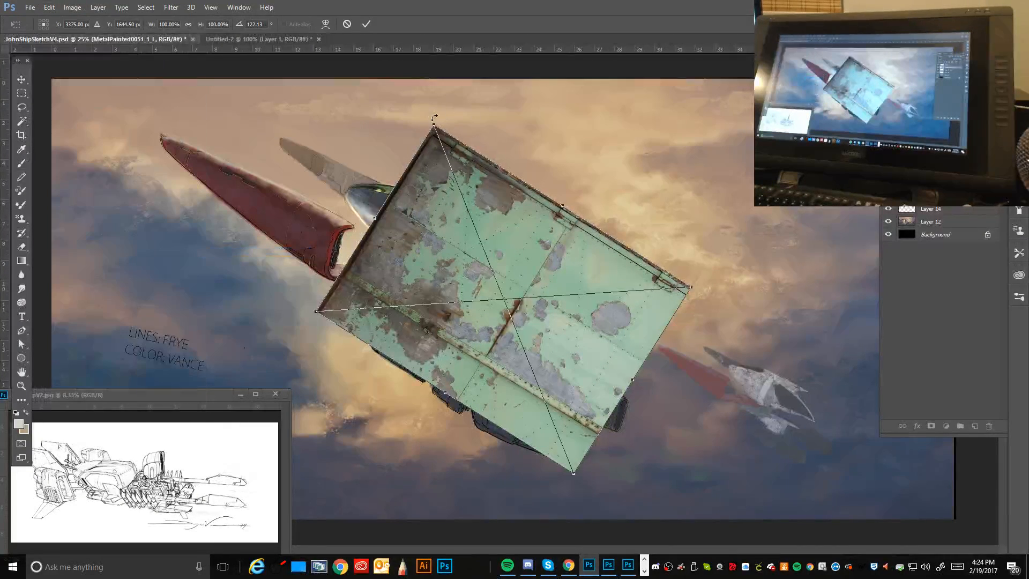
drag(434, 124, 515, 333)
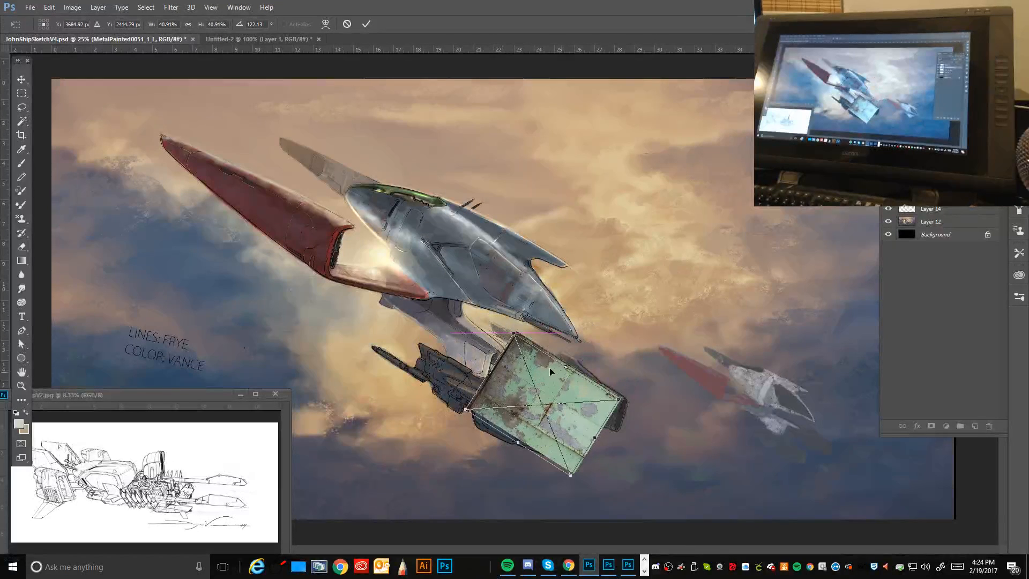
drag(549, 368, 448, 209)
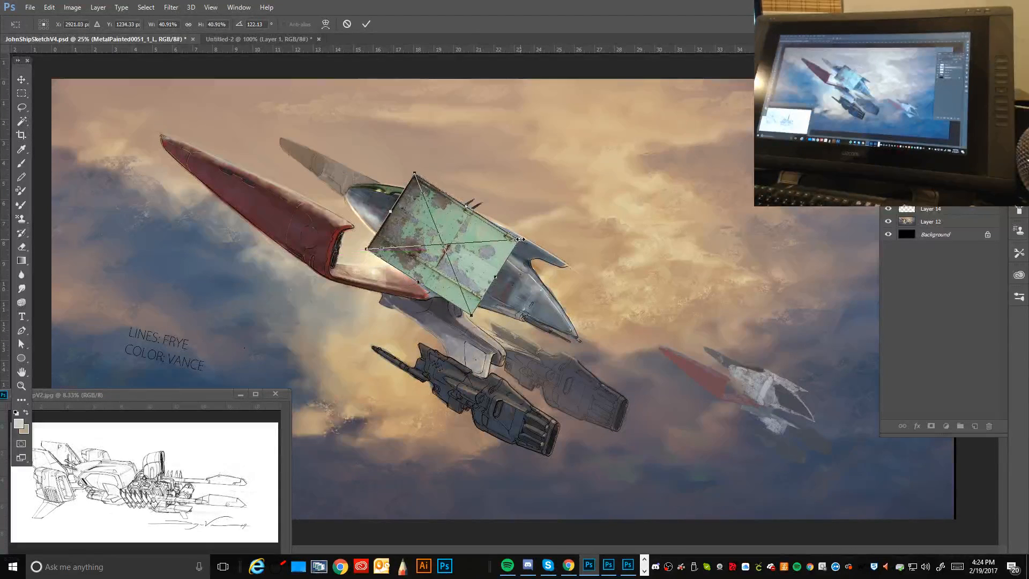
drag(521, 239, 498, 240)
drag(397, 248, 385, 247)
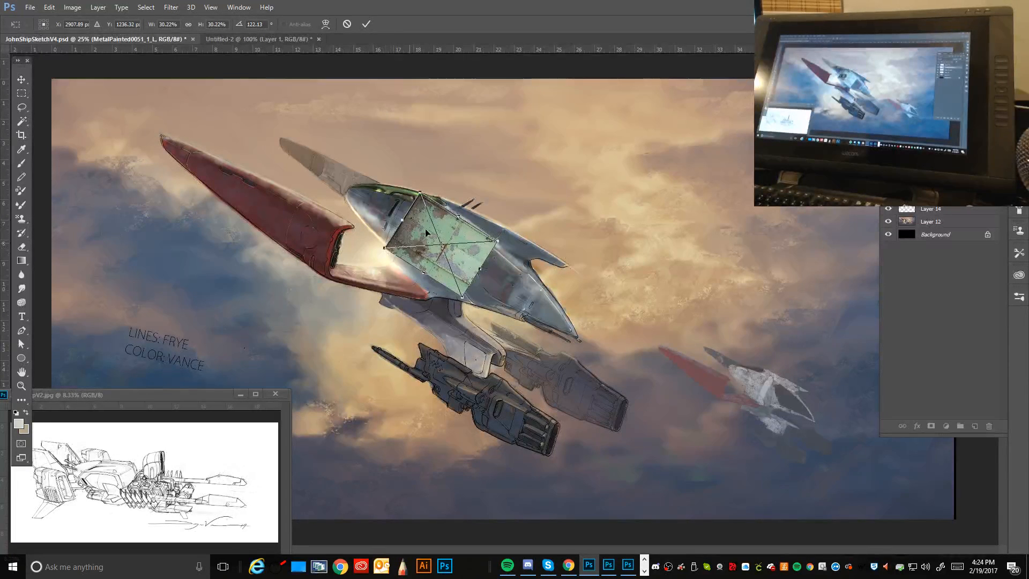
drag(469, 207, 468, 210)
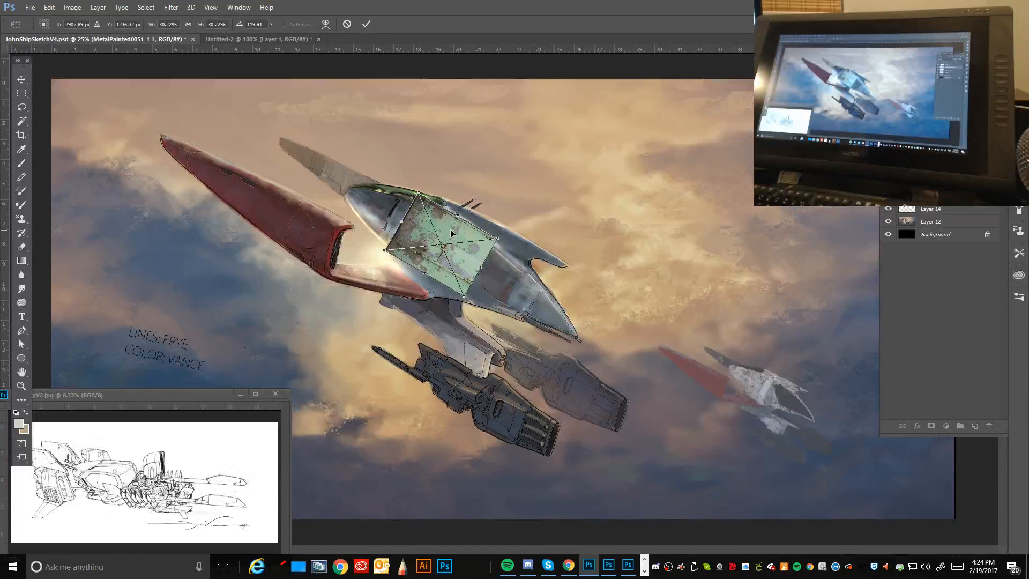
key(Return)
key(b)
Step: Warp the green painted-metal texture so its edges and panel lines follow the rounded middle hull, and apply the warp
click(49, 7)
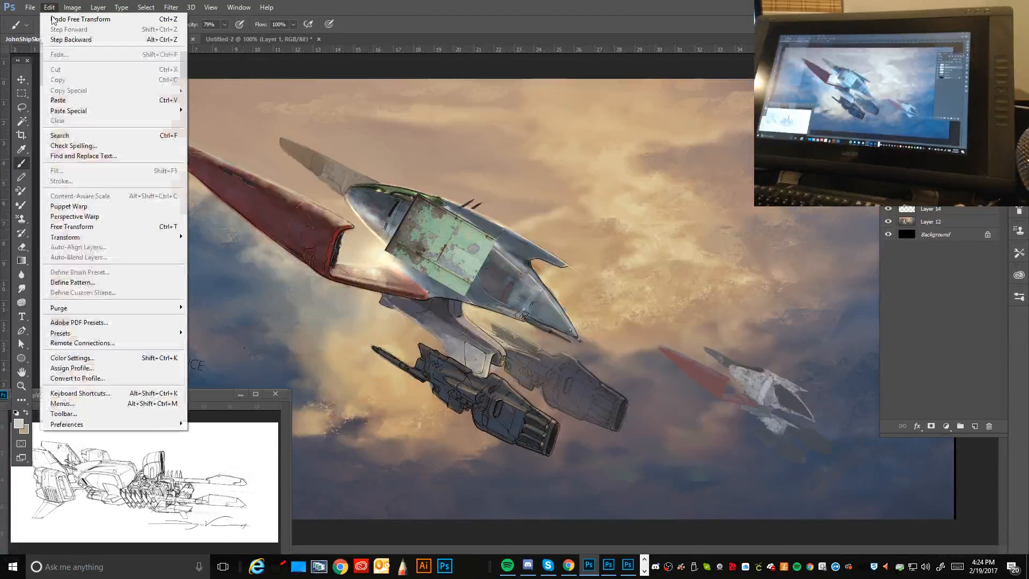
mouse_move(136, 237)
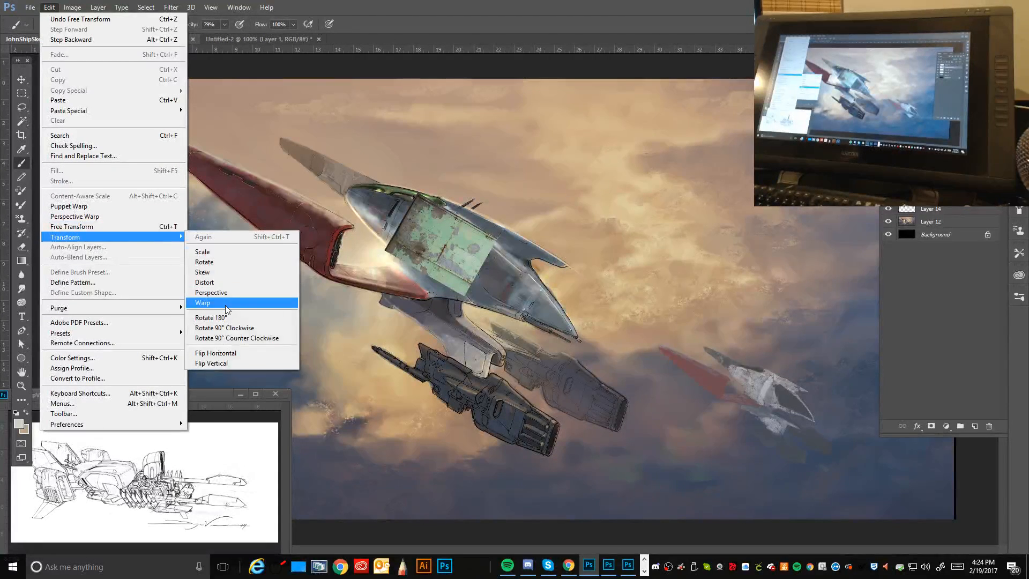
click(203, 302)
drag(441, 247, 386, 203)
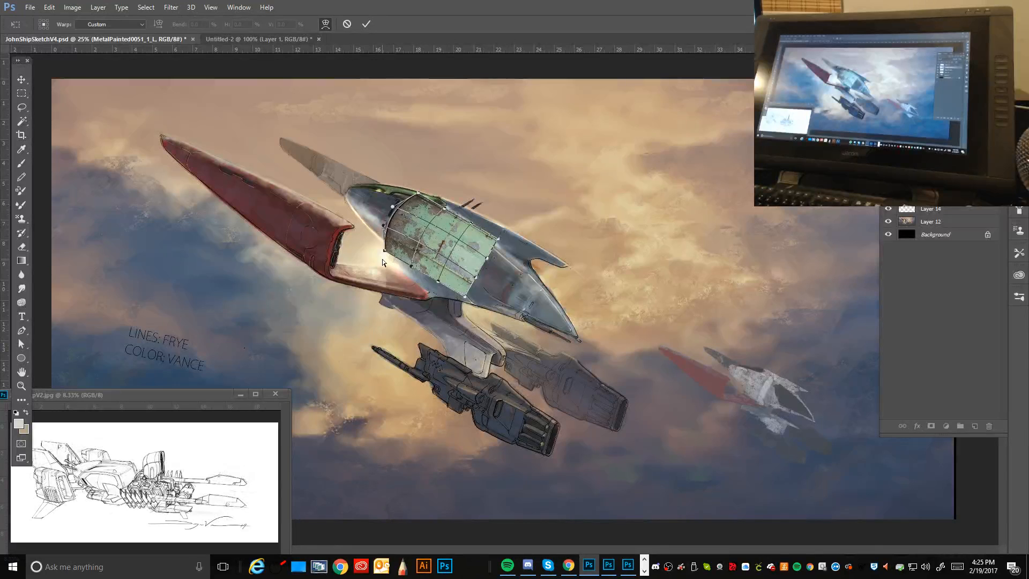
mouse_move(474, 279)
mouse_down()
mouse_move(460, 273)
mouse_move(485, 256)
mouse_move(479, 249)
mouse_move(468, 274)
mouse_up()
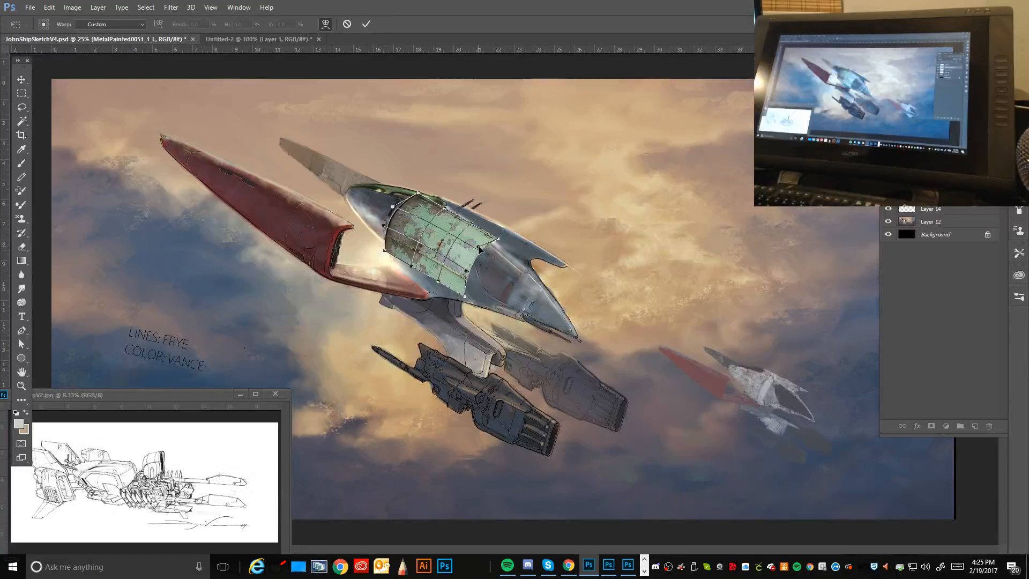
drag(446, 241, 432, 236)
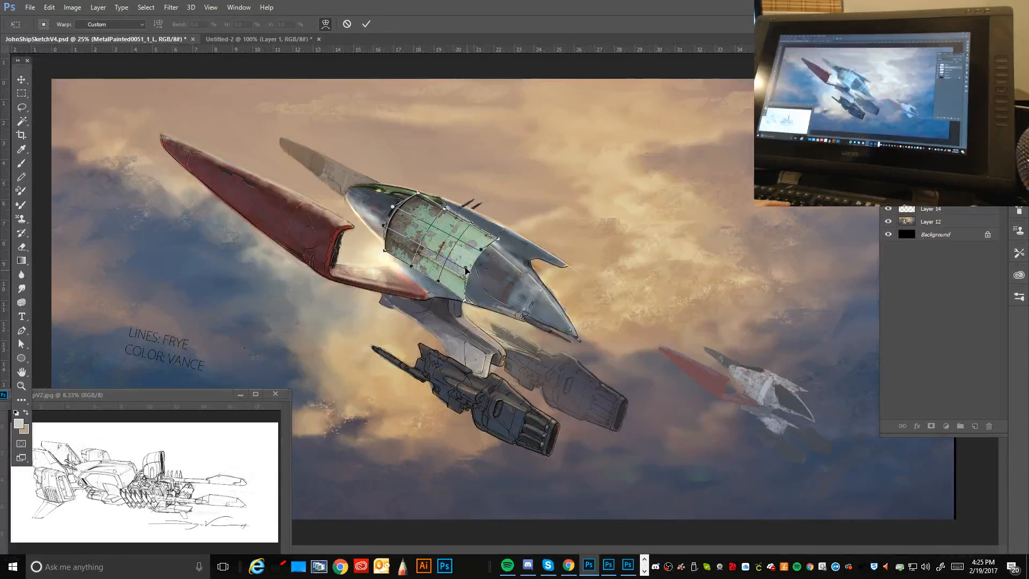
key(Return)
key(b)
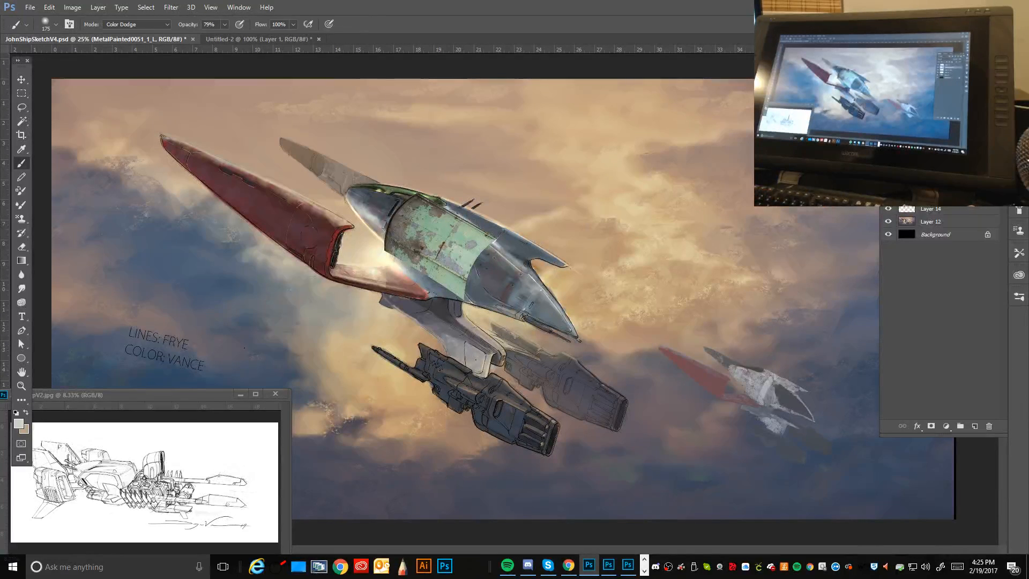
Step: Step through blending modes on the green painted-metal layer to merge it with the hull shading
key(Down)
key(Down)
key(Down)
key(Down)
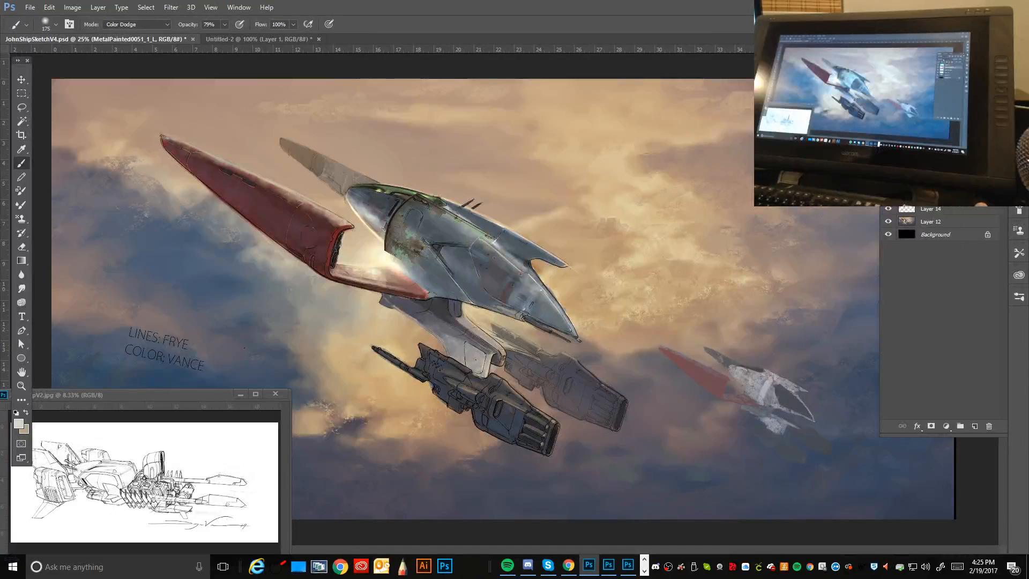
key(Down)
key(Down)
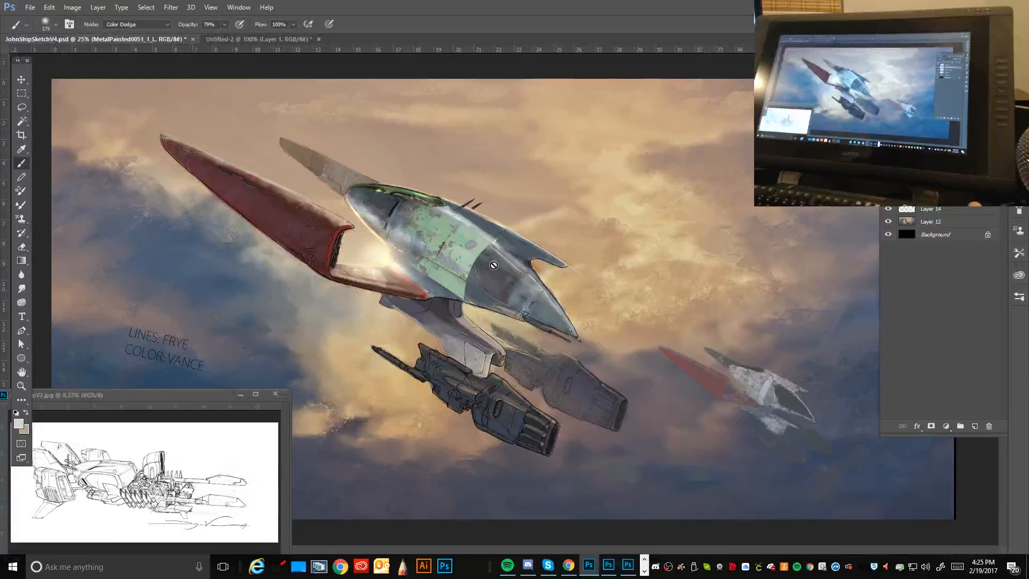
Step: Lower the opacity of the green painted-metal layer to 30% so it blends softly into the hull
click(21, 80)
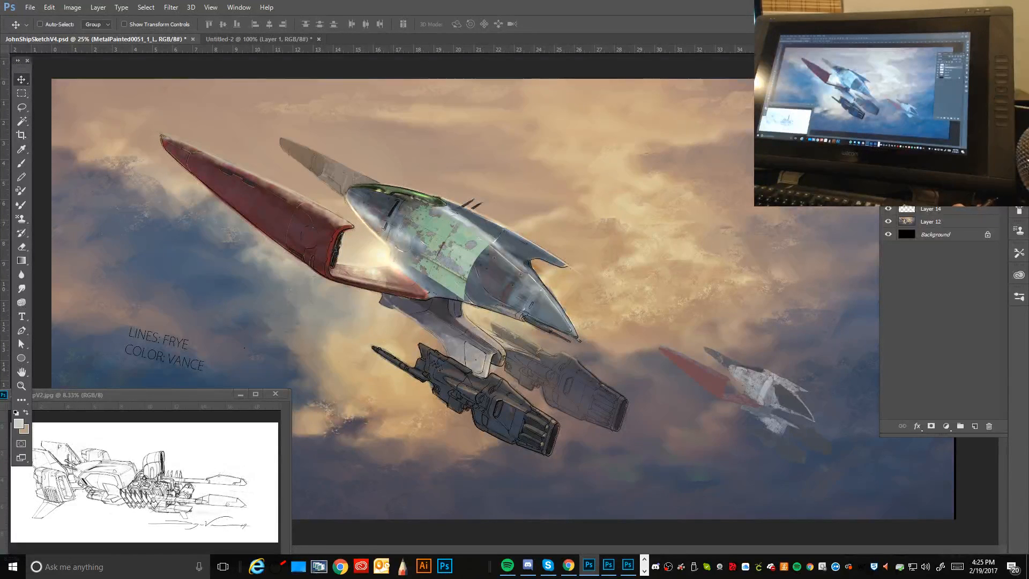
key(alt+Tab)
drag(462, 243, 464, 251)
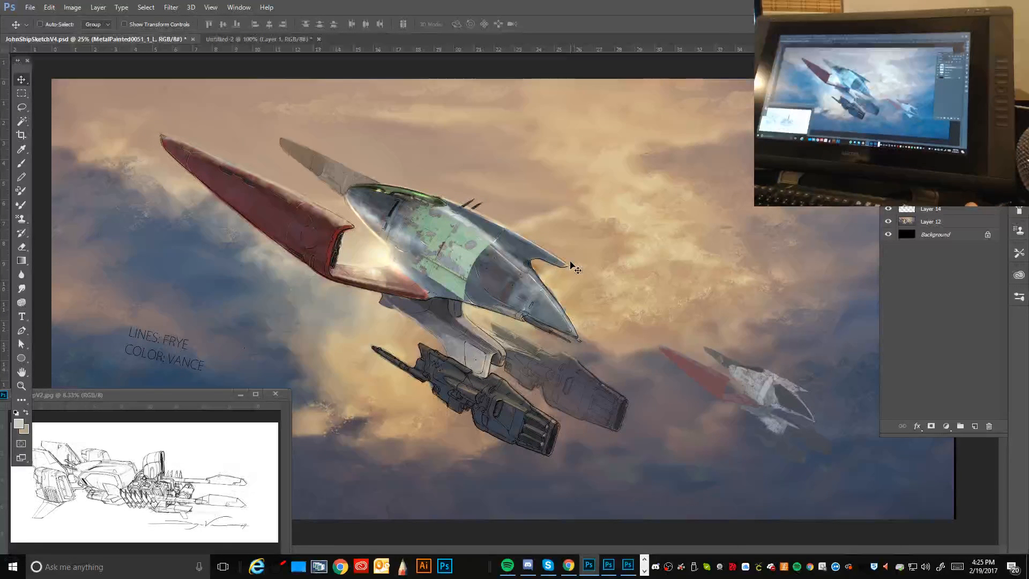
key(5)
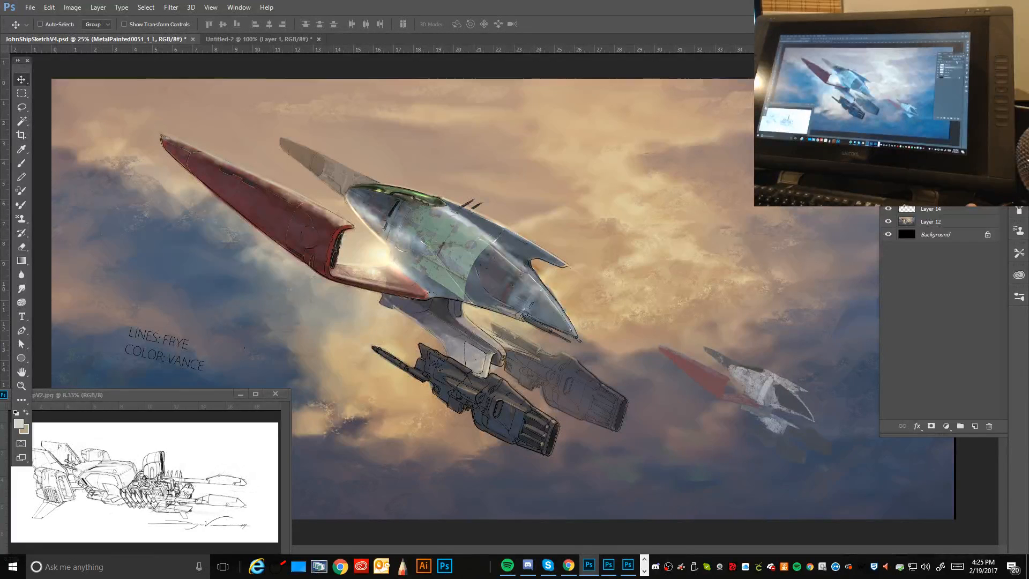
key(3)
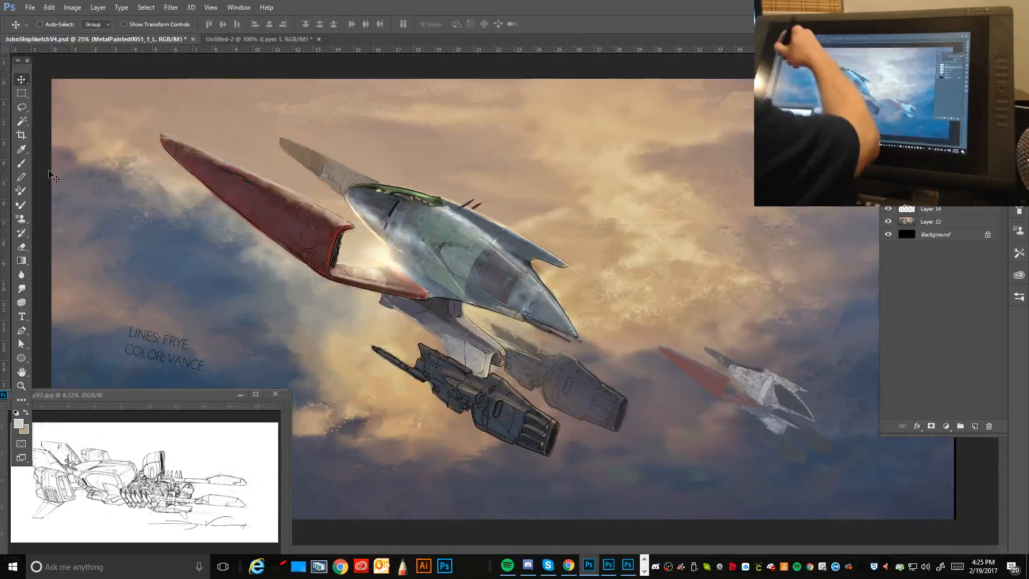
Step: Rasterize the green painted-metal smart object and erase parts of its texture over the hull with a 100 px custom-tip eraser
key(e)
click(454, 277)
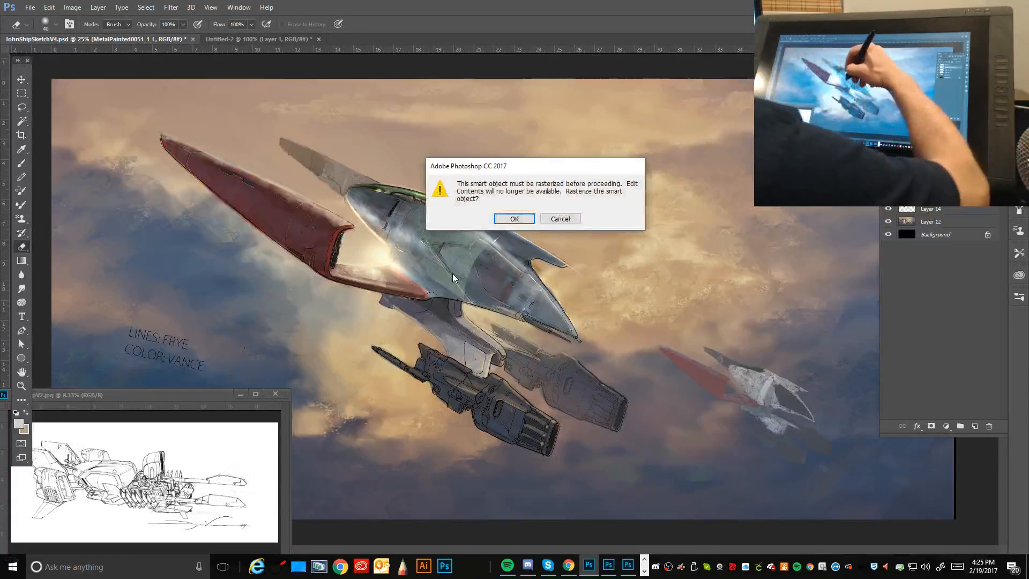
click(514, 219)
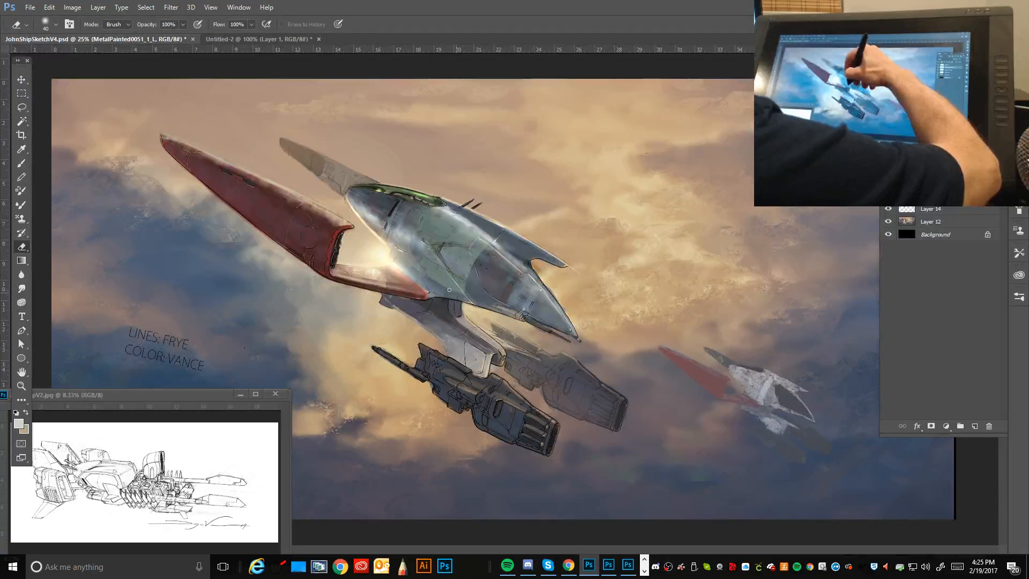
click(56, 25)
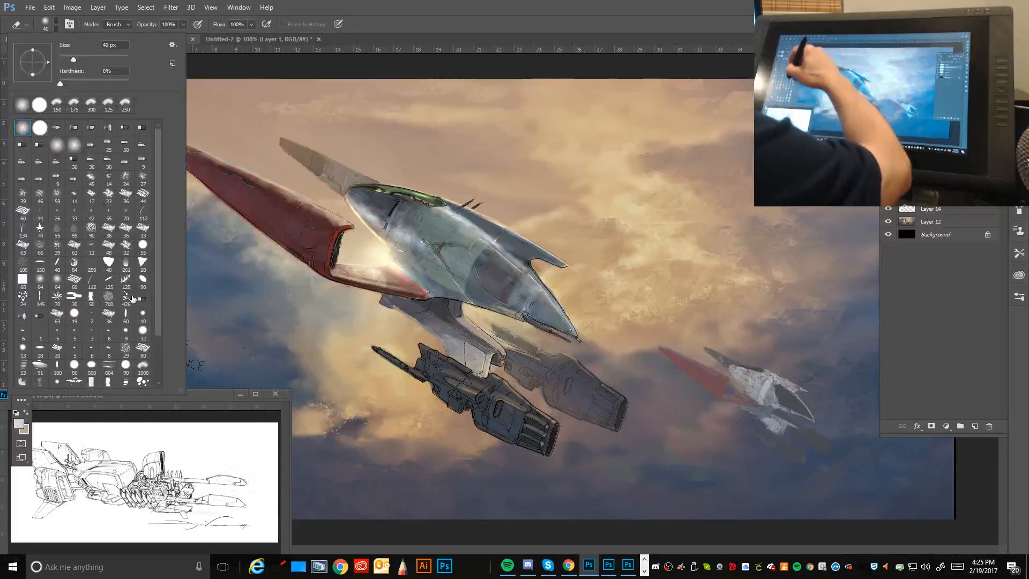
click(142, 359)
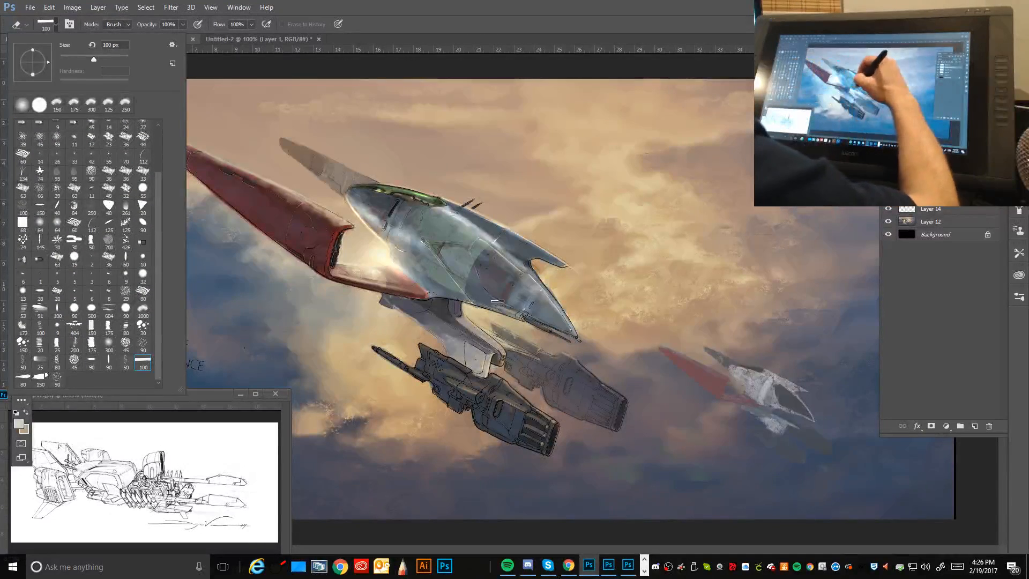
click(438, 280)
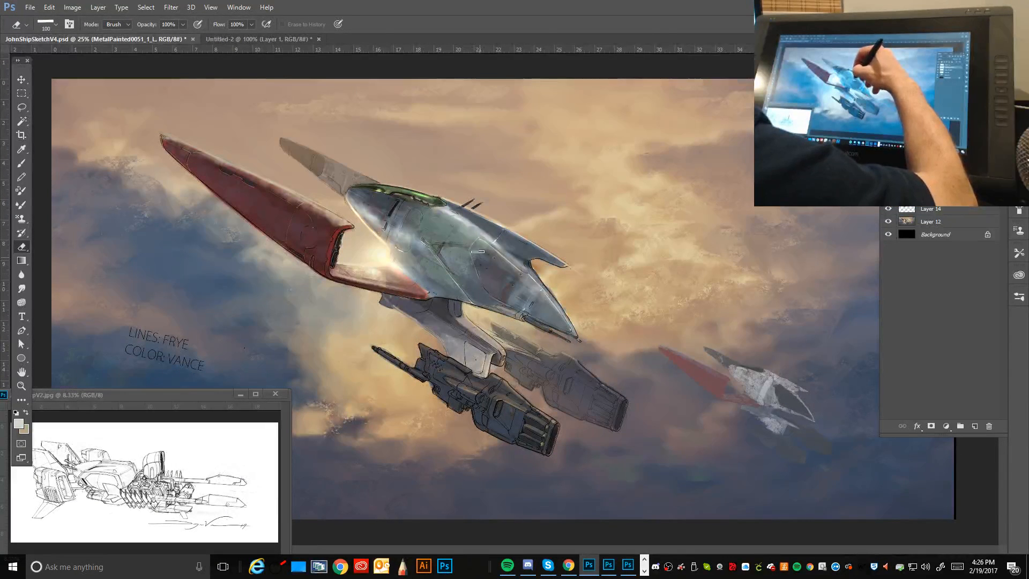
drag(483, 261, 445, 242)
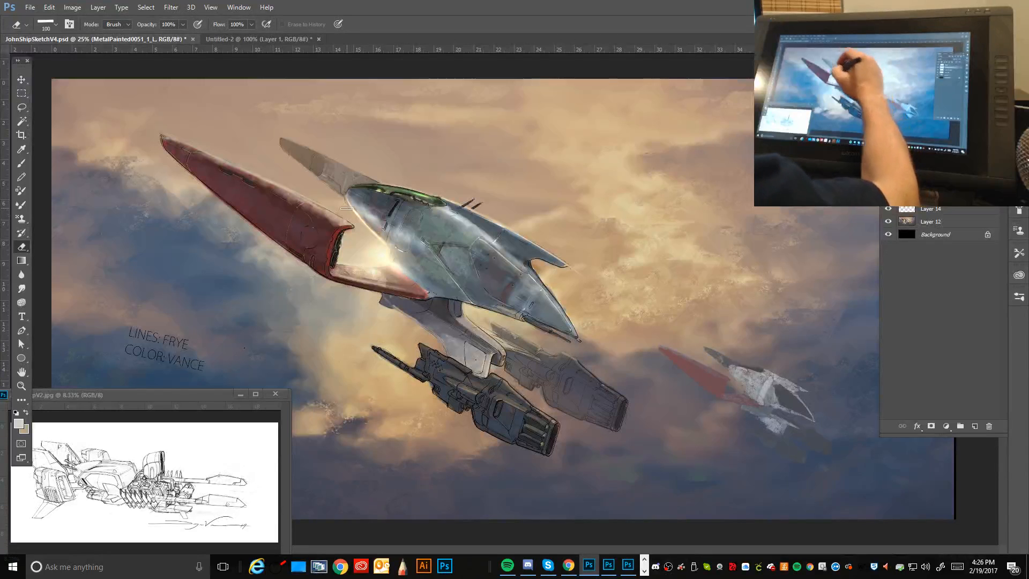
Step: Check the whole illustration at reduced size, then compare the spaceship up close with one layer hidden and shown
click(21, 164)
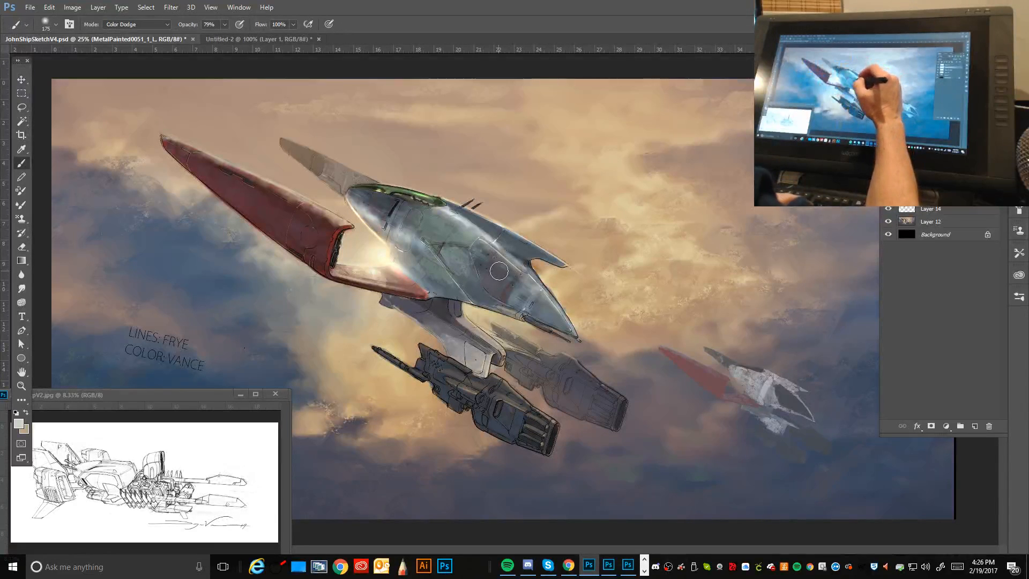
key(bracketleft)
key(bracketleft)
key(bracketleft)
key(bracketleft)
key(bracketleft)
key(bracketleft)
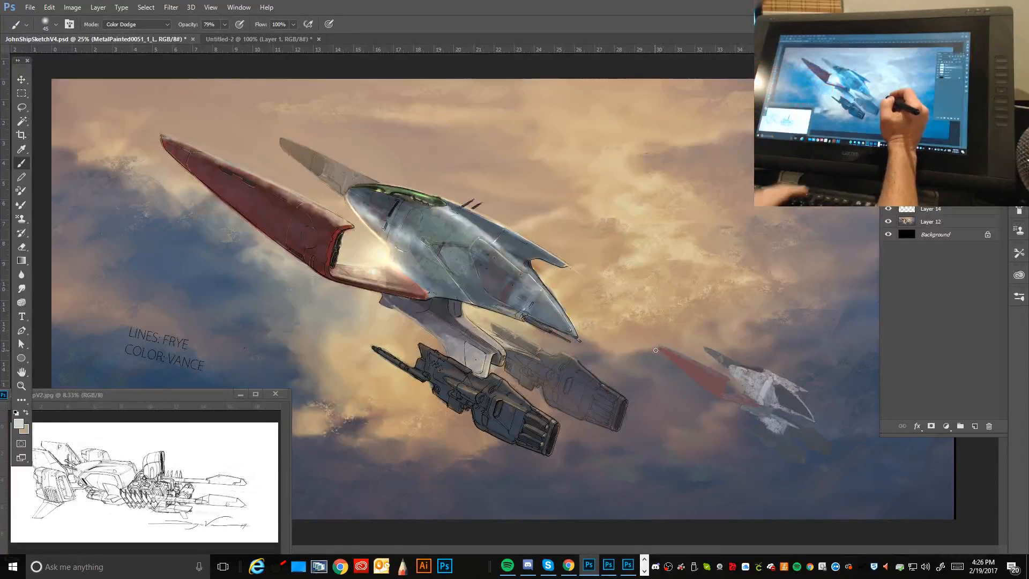
key(ctrl)
key(ctrl+minus)
key(ctrl+minus)
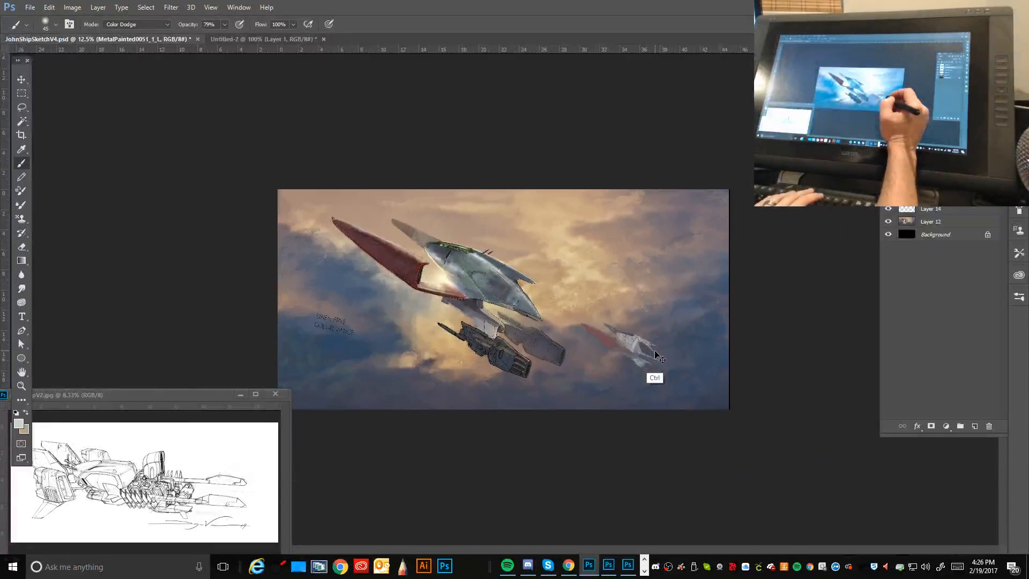
key(ctrl+plus)
key(ctrl+plus)
key(ctrl+plus)
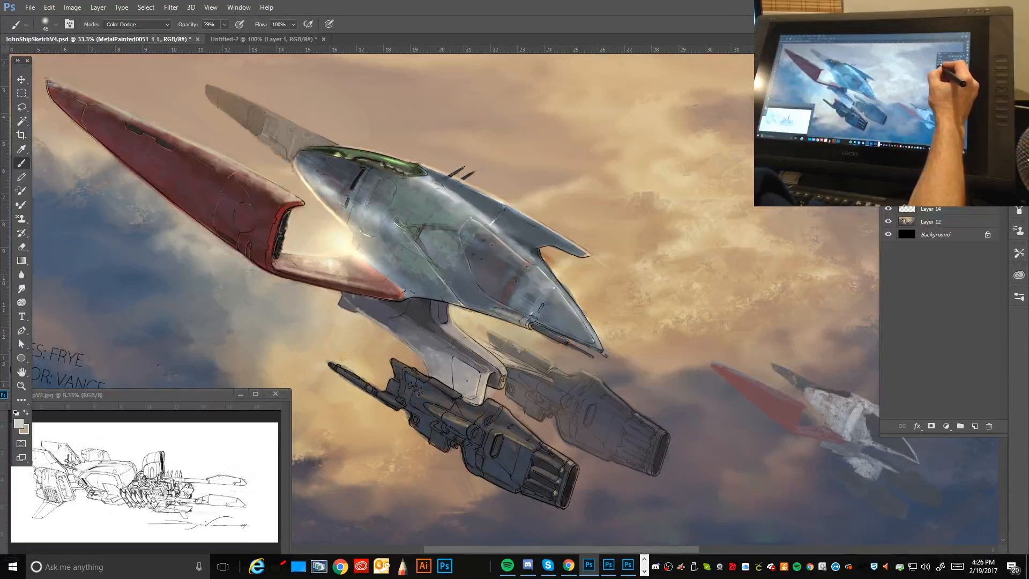
click(888, 170)
click(889, 170)
key(bracketleft)
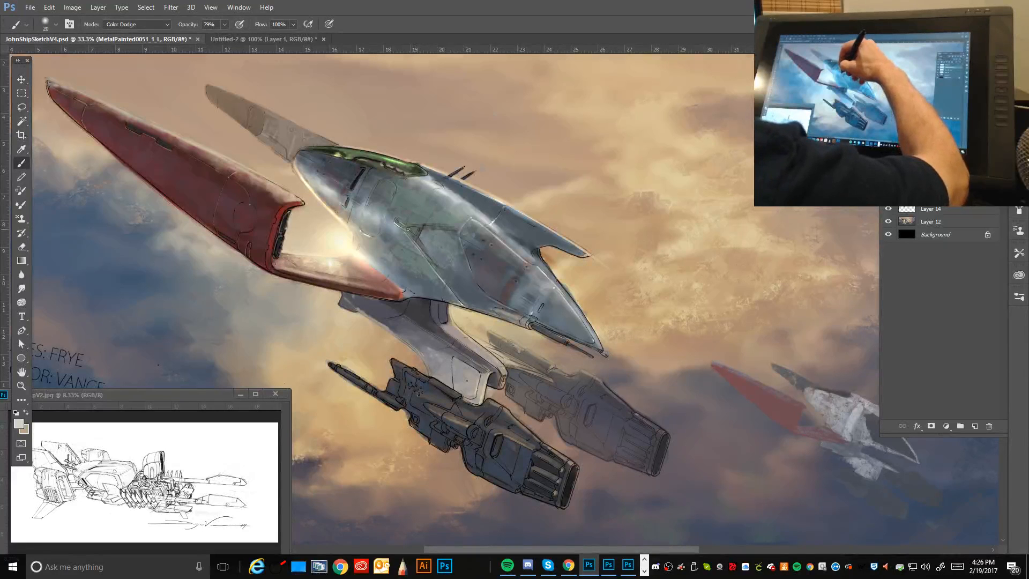
Step: Erase the green texture around the dark recessed lines on the middle hull with the eraser reduced to 20 px
click(22, 247)
key(bracketleft)
key(bracketleft)
key(bracketleft)
key(bracketleft)
key(bracketleft)
key(bracketleft)
key(bracketleft)
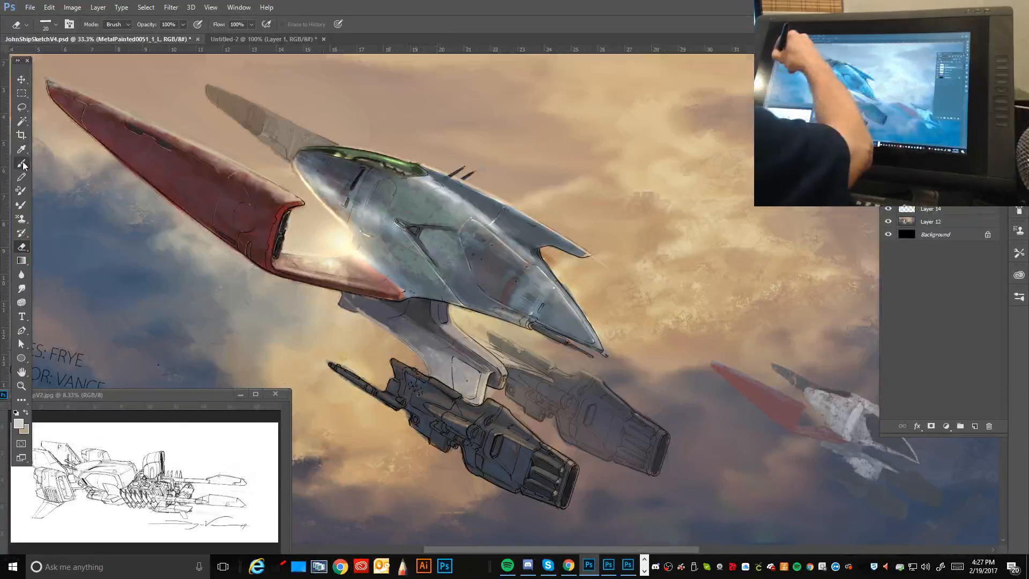
Step: Set the brush to Normal mode with a hard round tip and shrink it below 15 px for fine detail
key(b)
click(55, 24)
click(140, 24)
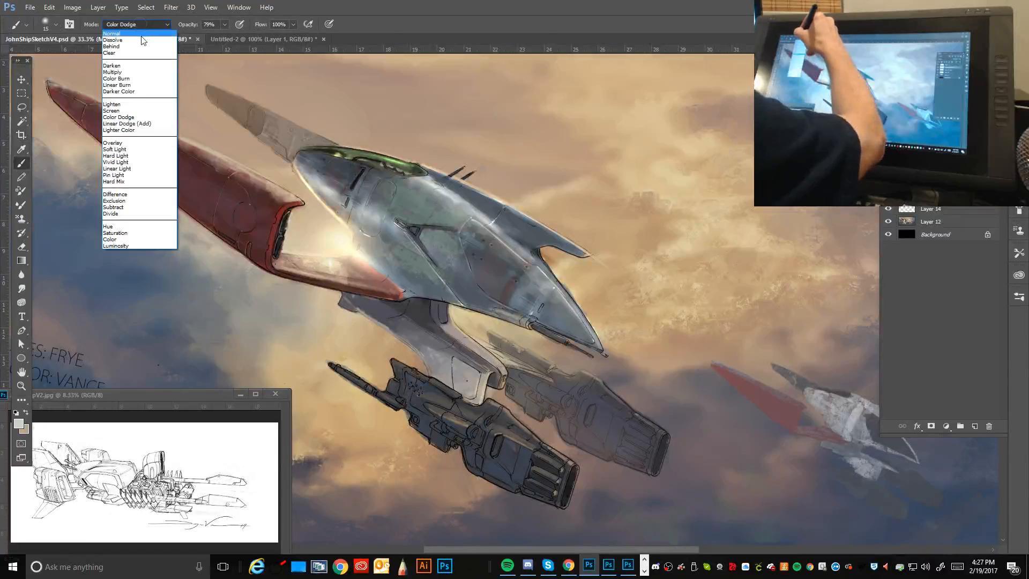
click(142, 35)
click(56, 24)
click(40, 128)
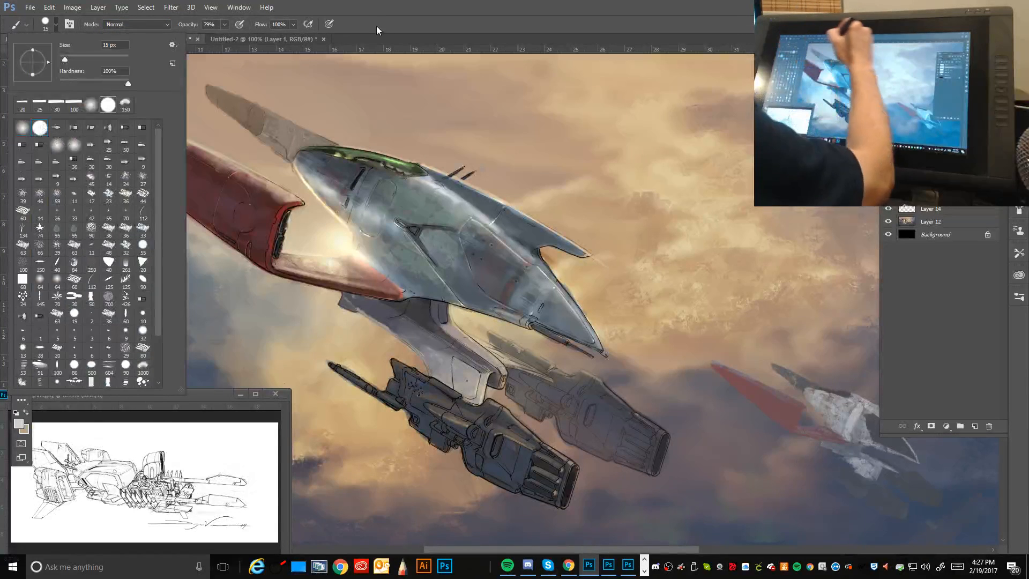
click(384, 21)
key(bracketleft)
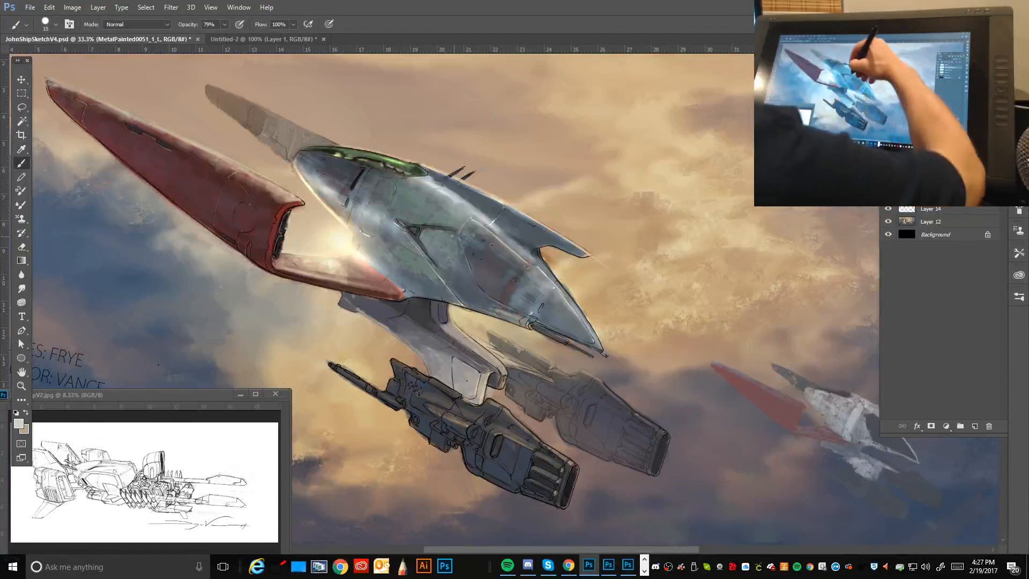
key(bracketleft)
key(bracketleft)
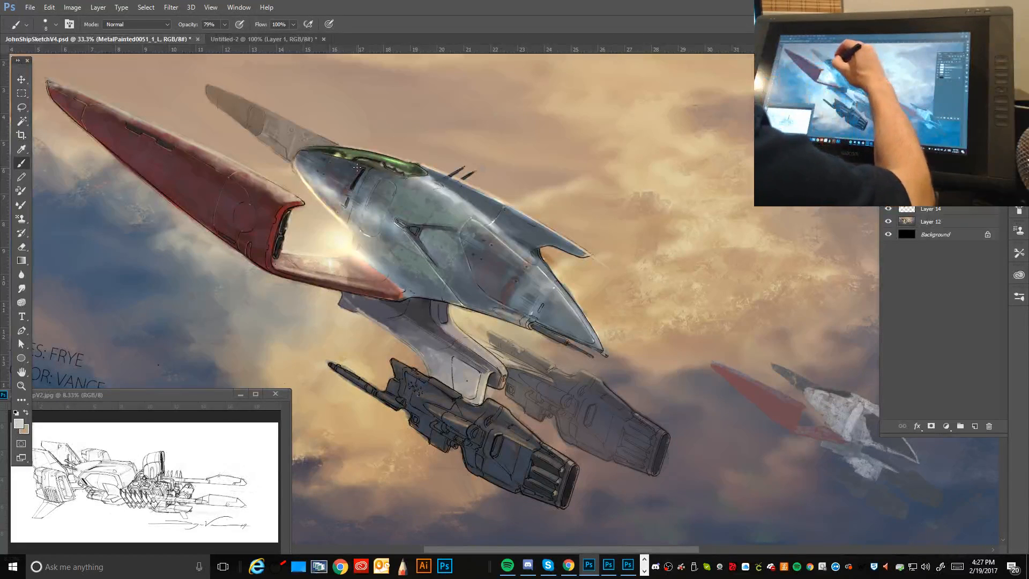
Step: Sample the dark recess on the middle hull and adjust the foreground colour to a darker shade
key(alt)
alt+click(421, 232)
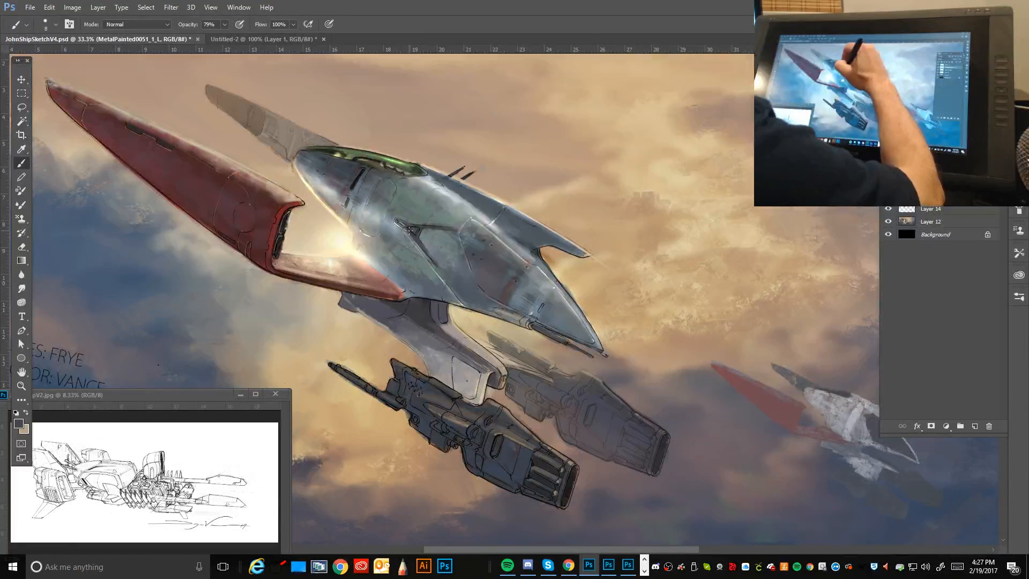
click(19, 424)
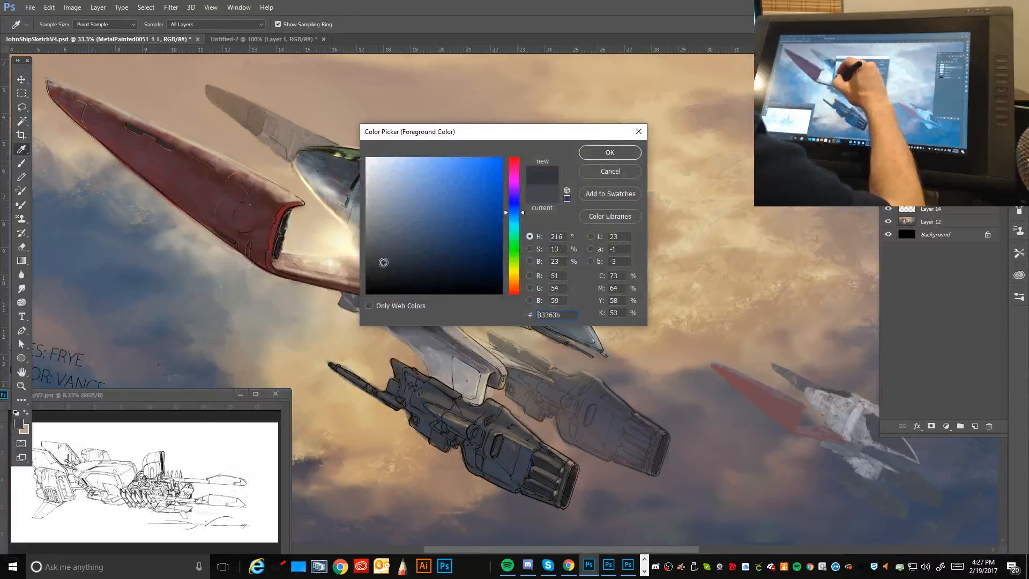
click(609, 153)
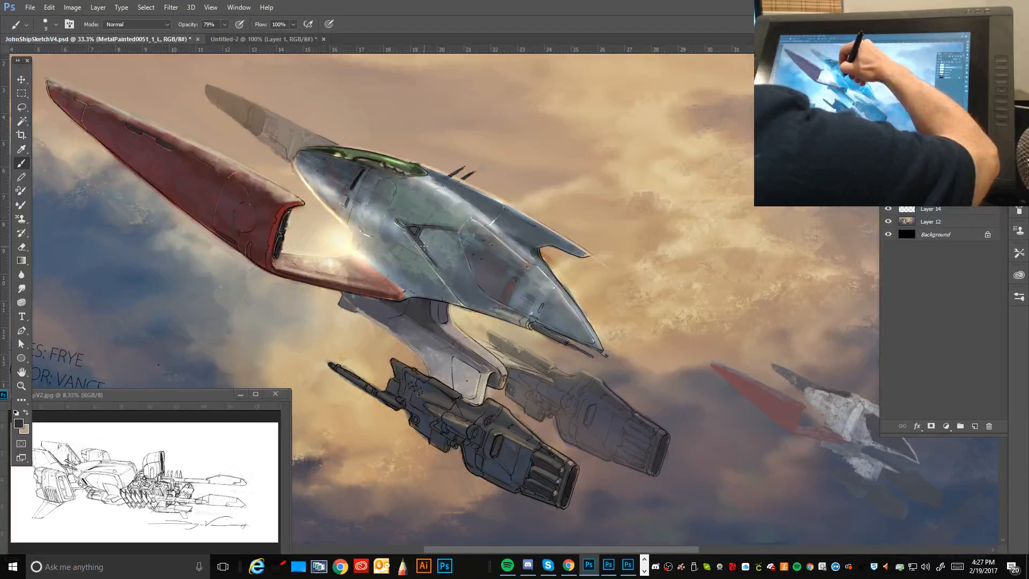
Step: Paint dark detail along the recessed lines of the middle hull on Layer 13 with a finer brush, comparing layer visibility
click(933, 182)
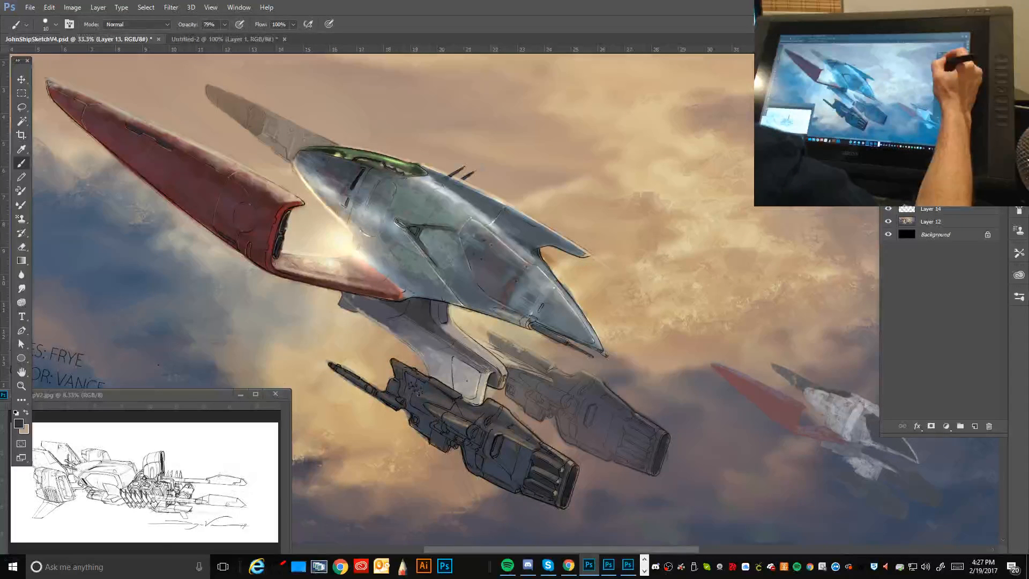
key(bracketleft)
key(bracketleft)
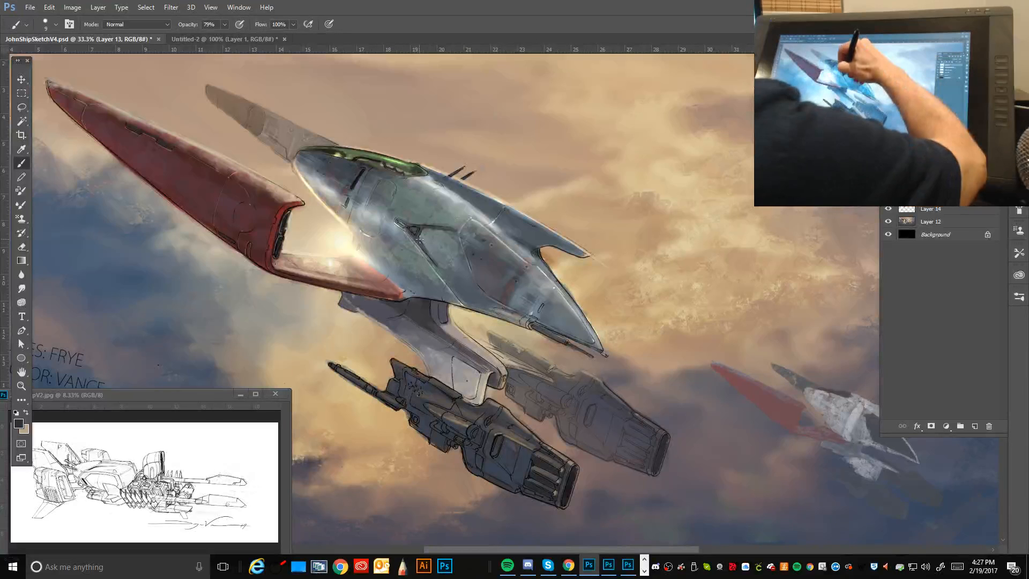
drag(419, 241, 430, 253)
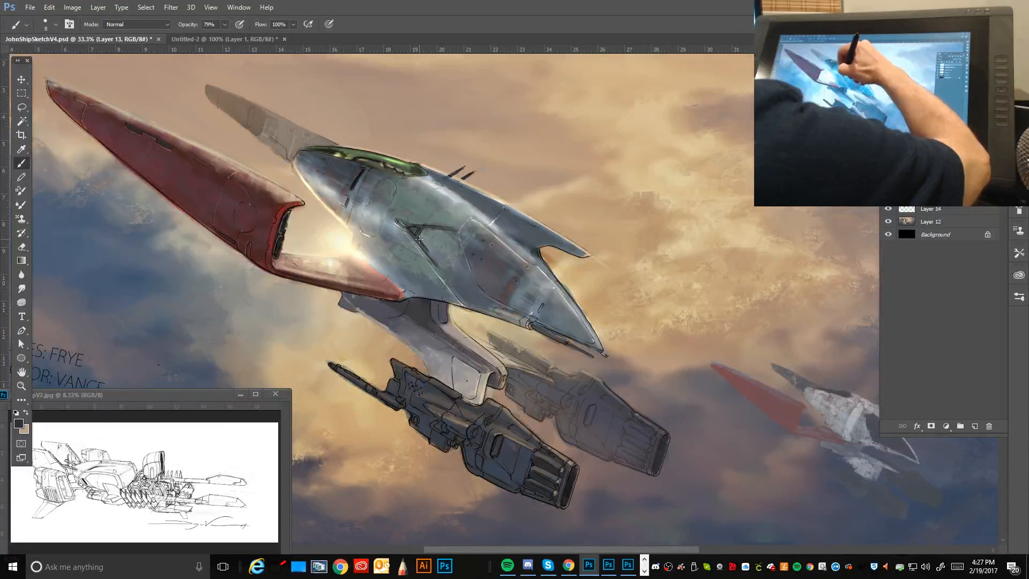
key(bracketleft)
key(bracketleft)
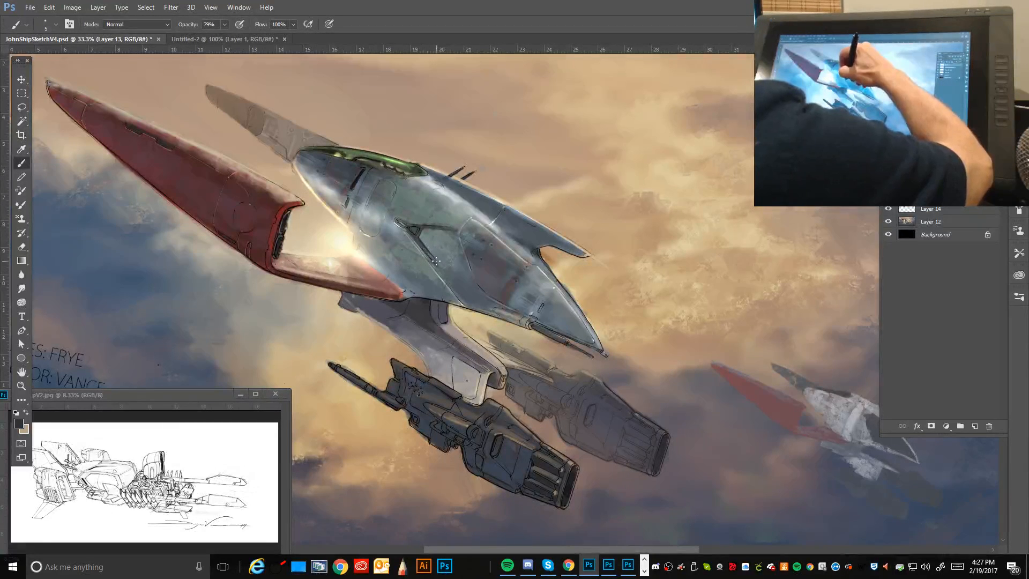
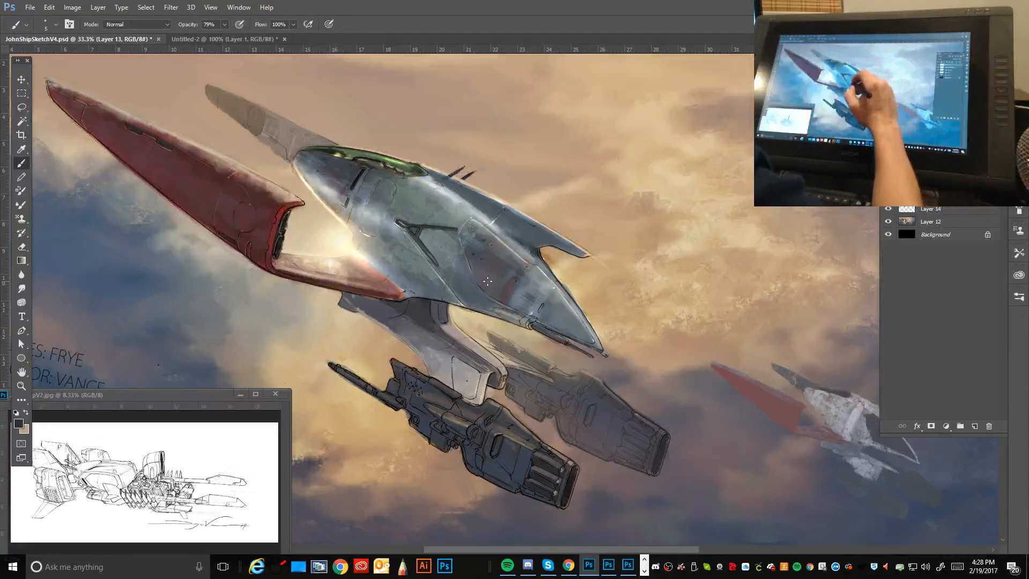
click(888, 157)
click(888, 157)
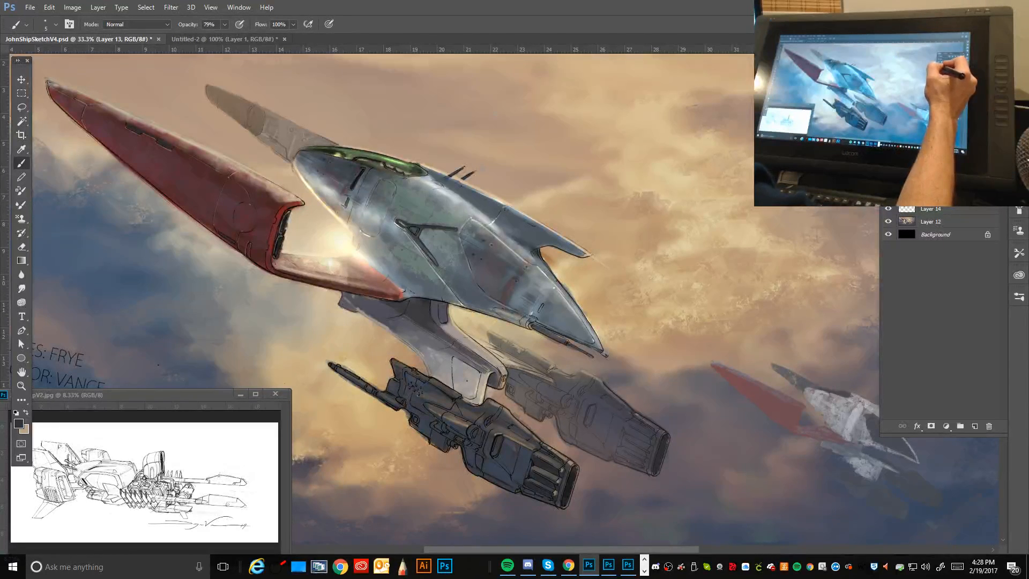
click(888, 157)
click(888, 157)
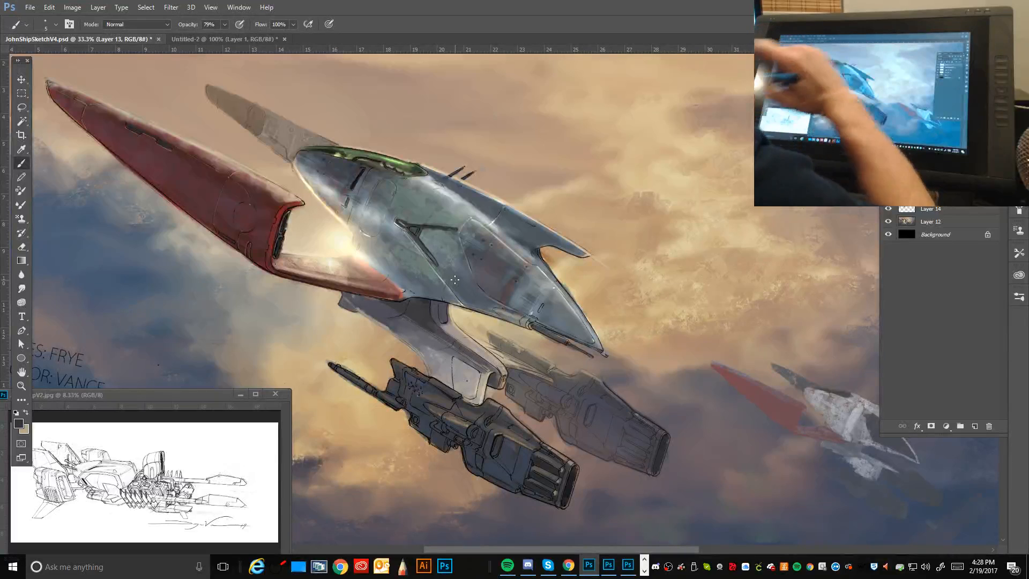
Step: Touch up the front hull's lower edge beside the engine glow with colours sampled there, using a brush enlarged to 10 px
alt+click(332, 199)
key(bracketright)
key(bracketright)
key(bracketright)
key(bracketright)
key(bracketright)
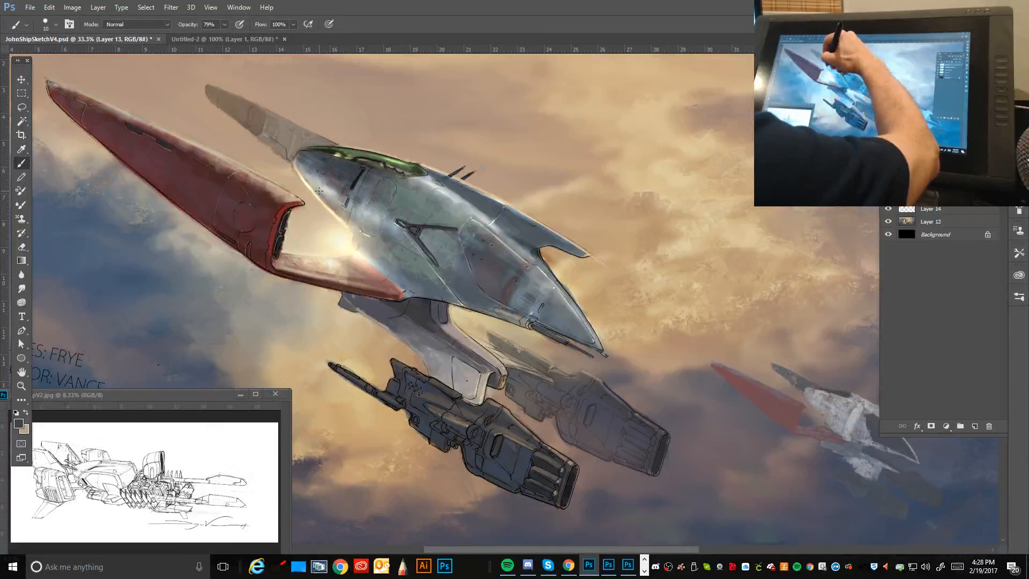
key(alt)
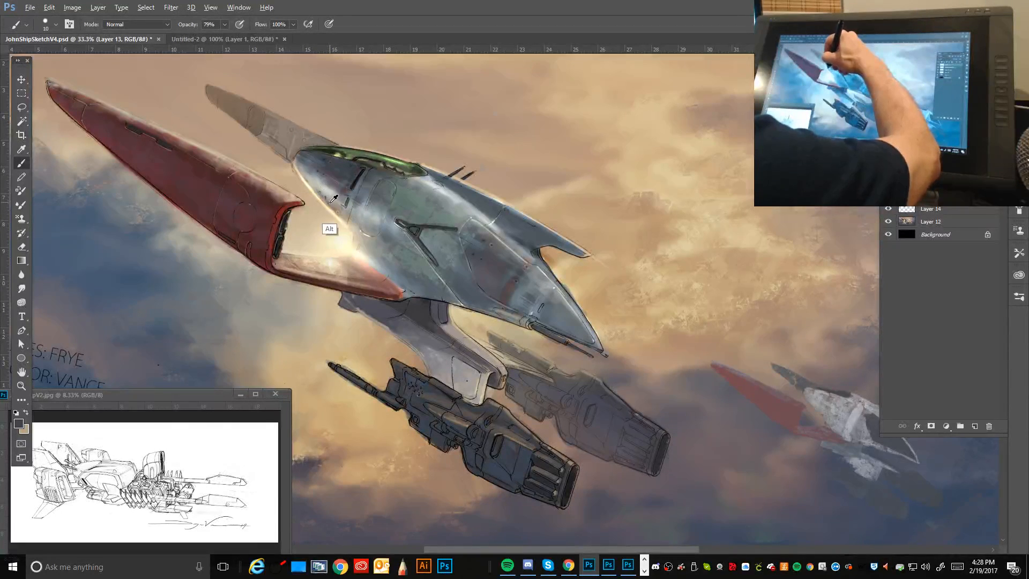
alt+click(333, 201)
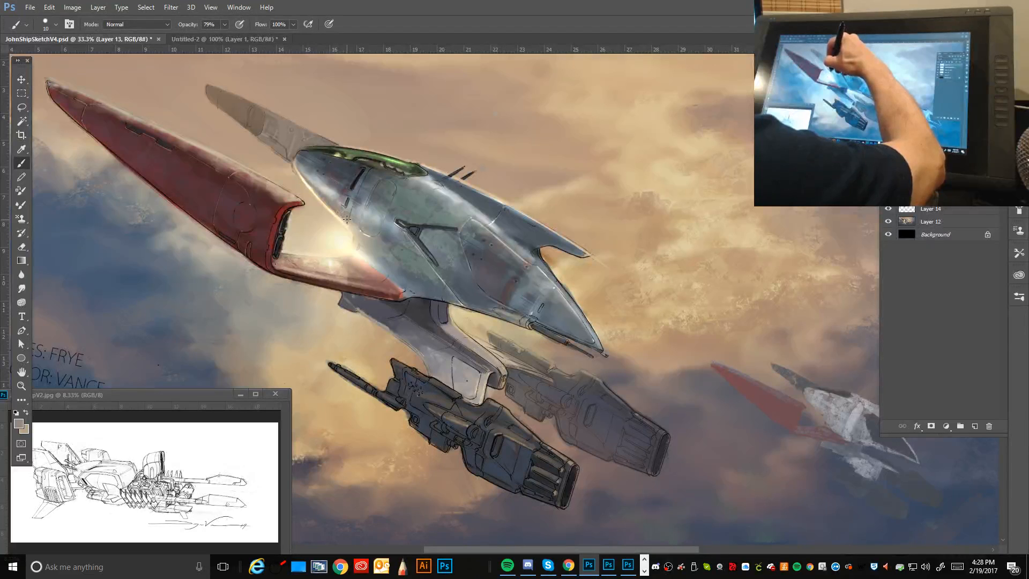
key(ctrl+alt)
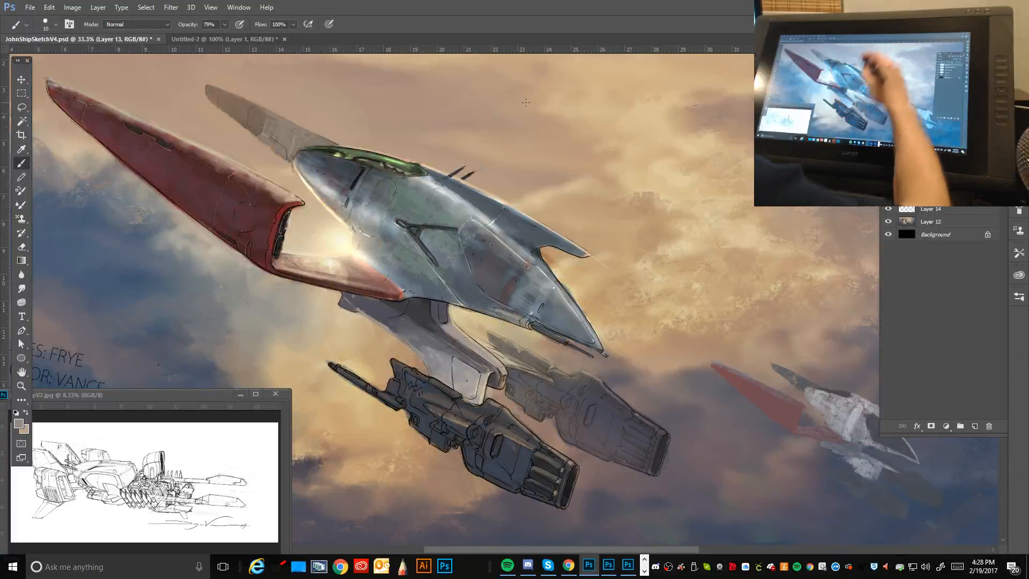
Step: Sample the blue-grey of the upper hull and darken the foreground colour to #363f46
key(alt)
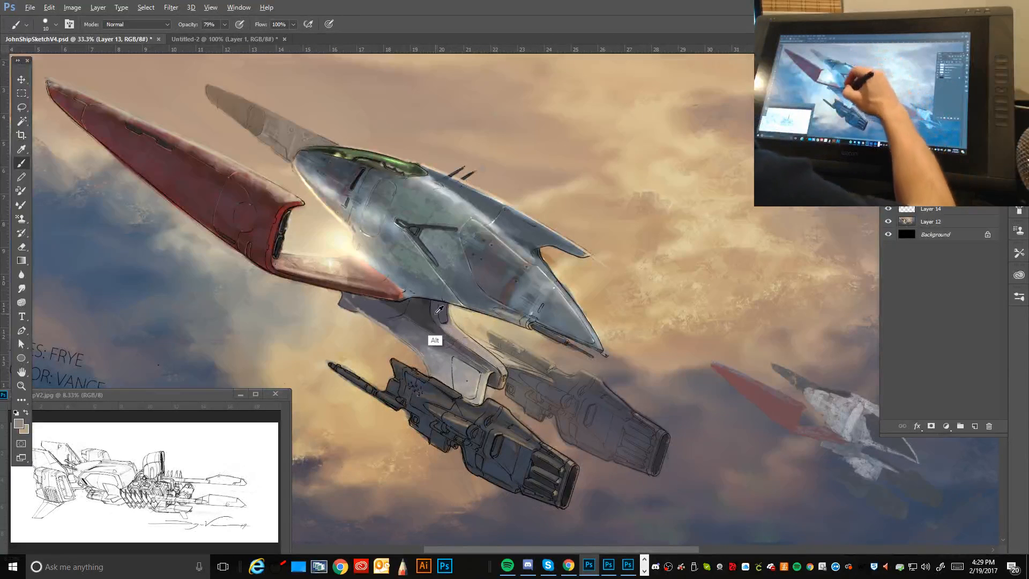
alt+click(483, 202)
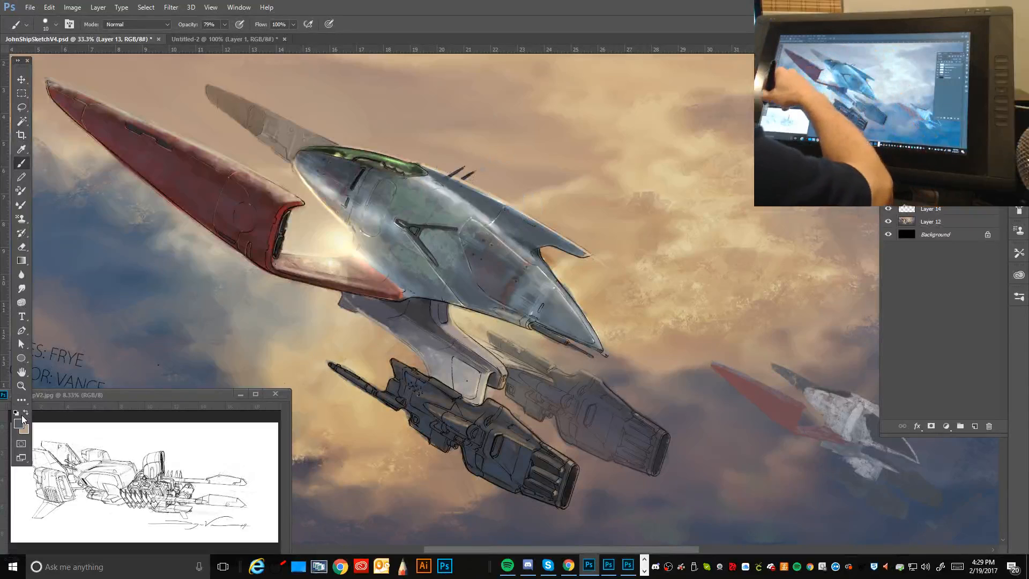
click(19, 424)
drag(388, 244, 399, 255)
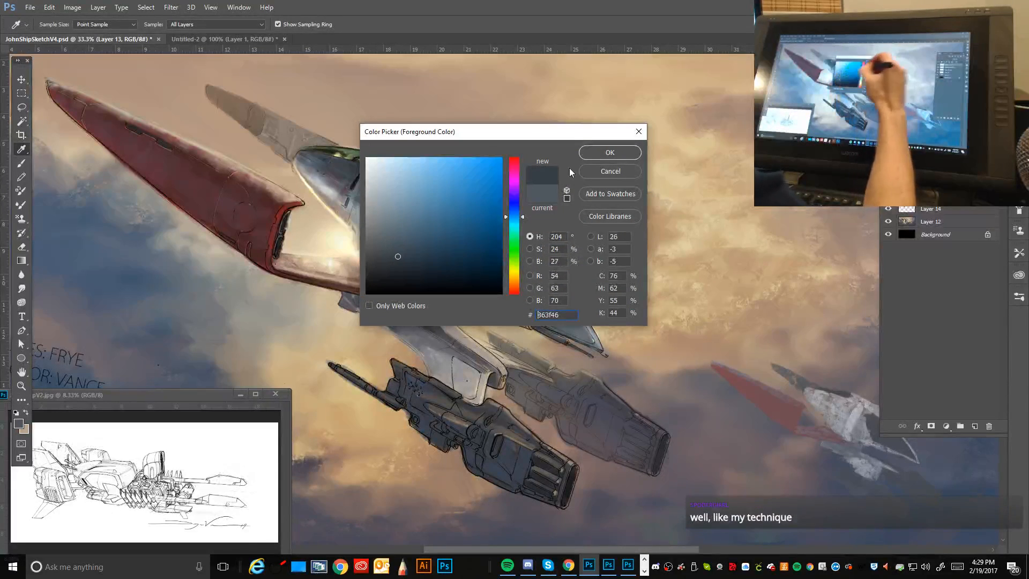
click(590, 153)
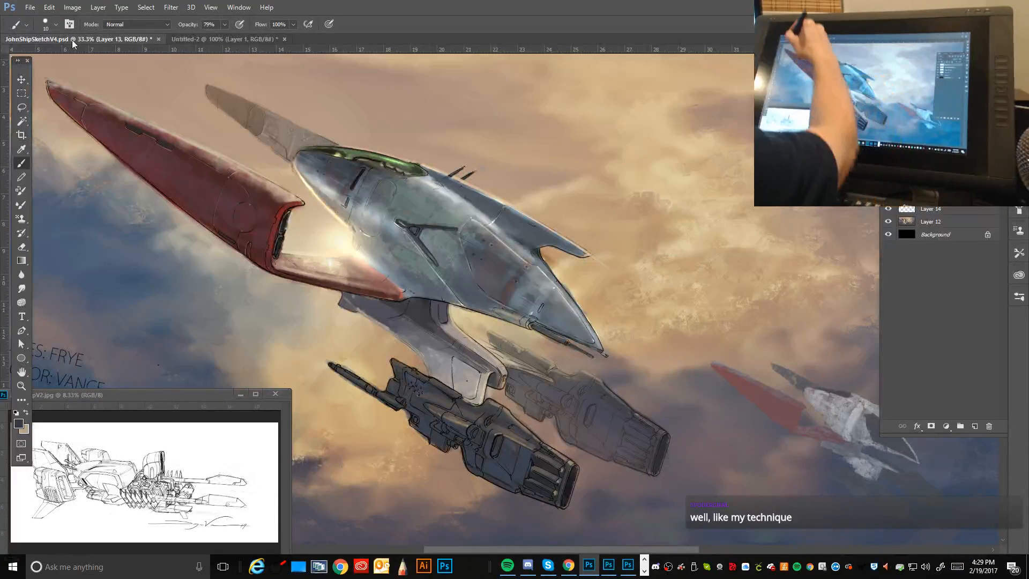
Step: Switch the brush to a soft round tip with 0% hardness
click(55, 24)
click(25, 130)
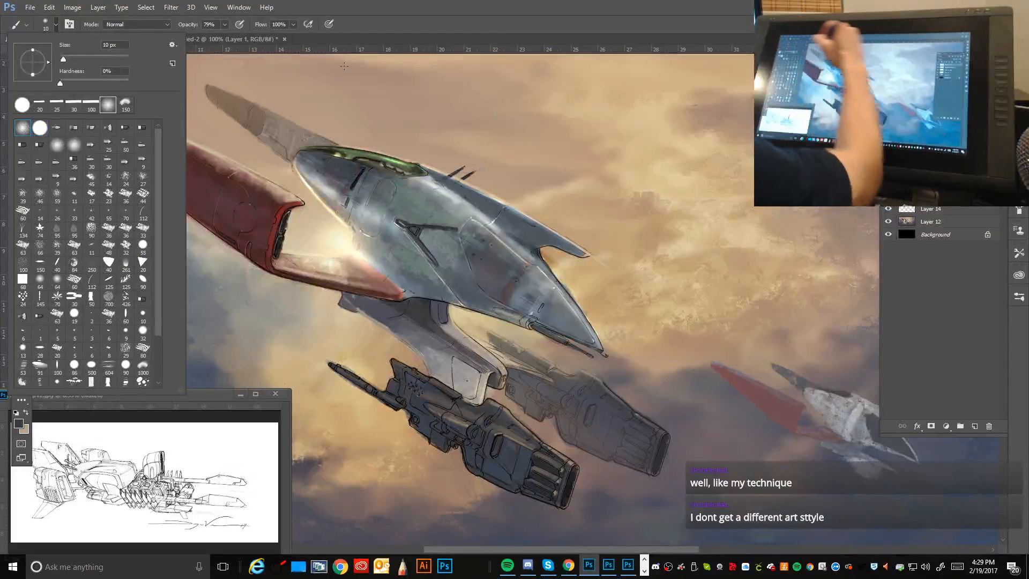
click(461, 20)
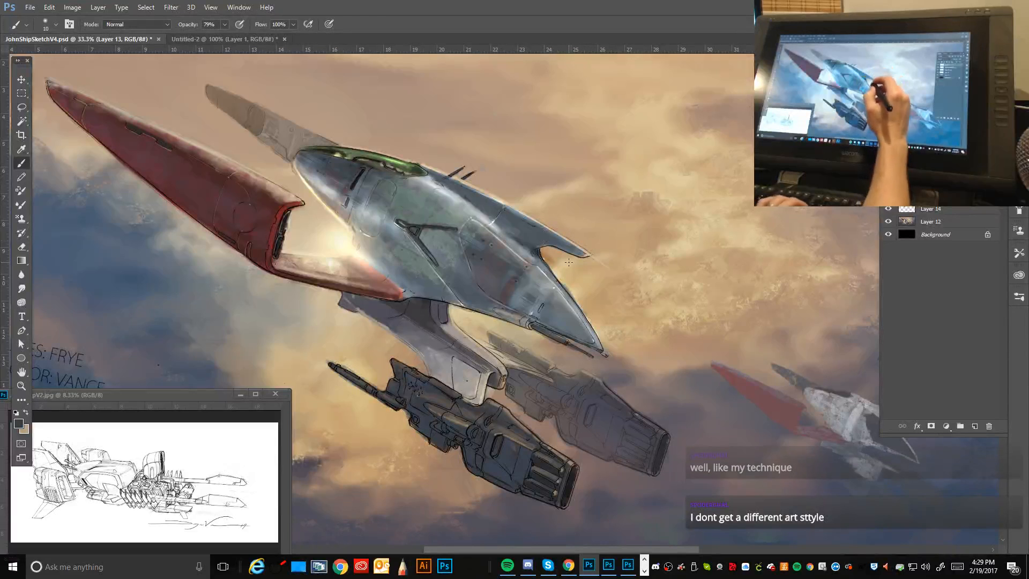
Step: Shade the hull's upper edge around the small antennas with the dark blue-grey, enlarging the soft brush and then shrinking it for finer strokes
key(bracketright)
key(bracketright)
key(bracketright)
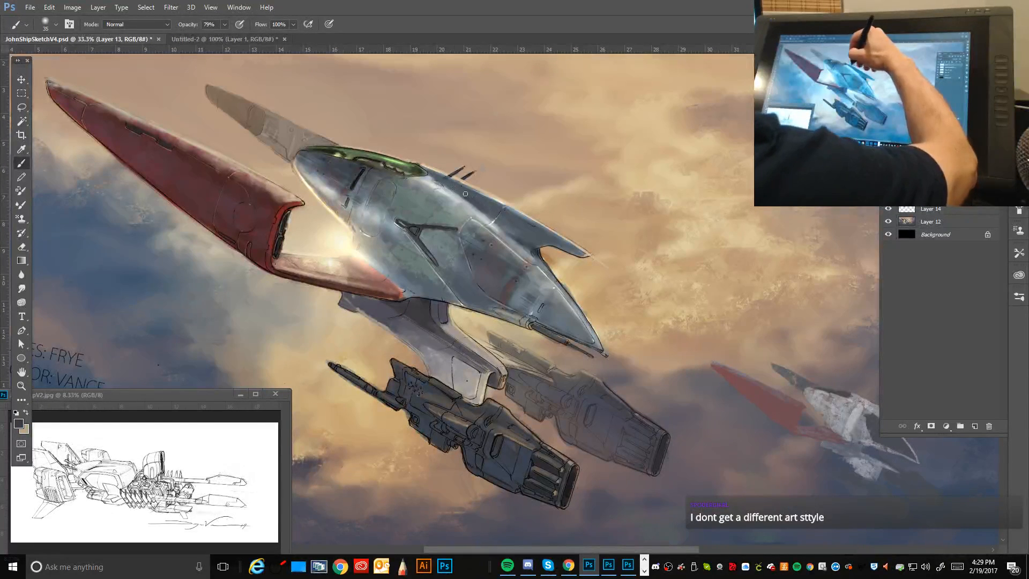
key(bracketleft)
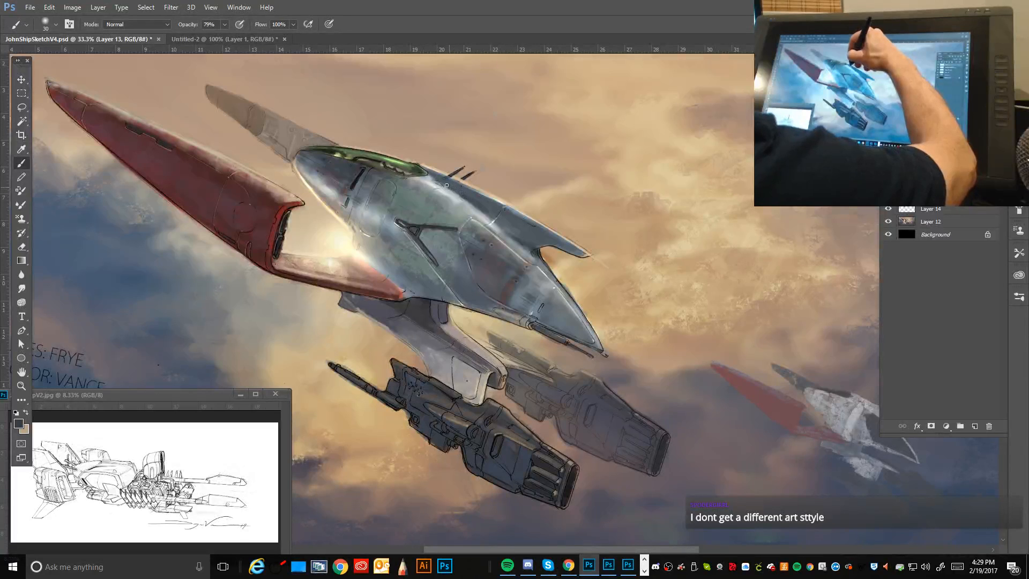
key(bracketleft)
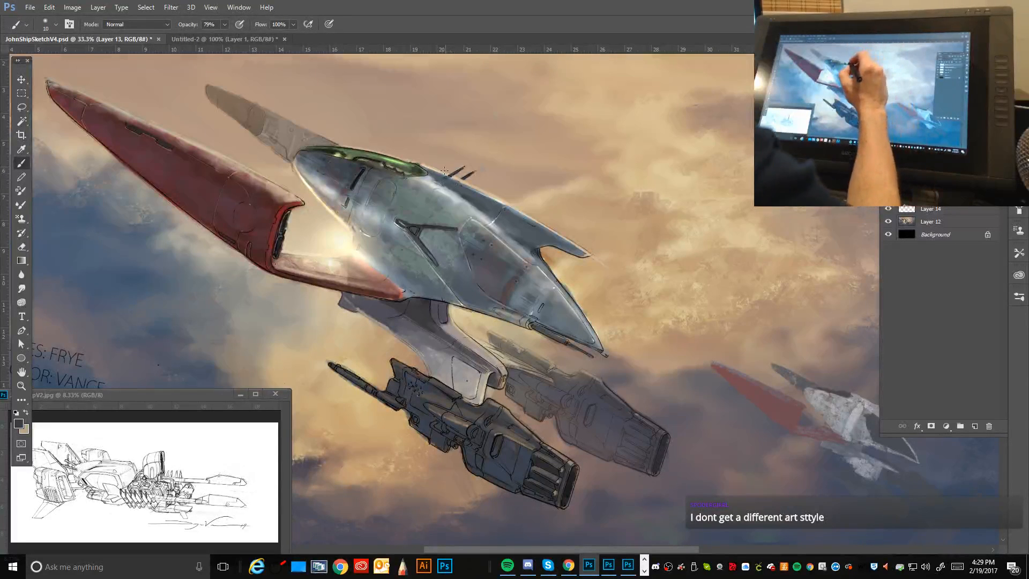
key(bracketleft)
key(bracketleft)
key(bracketleft)
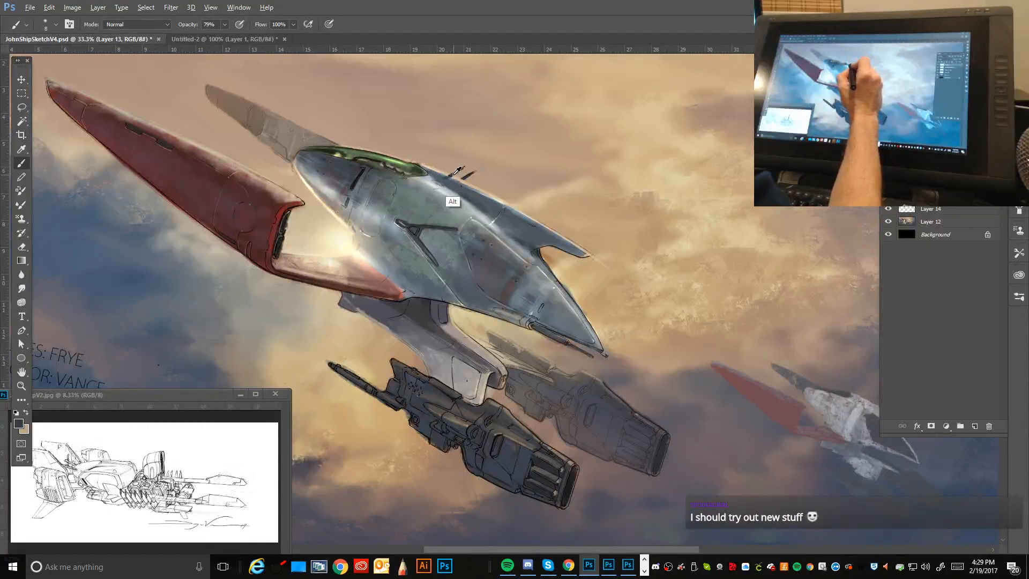
Step: Sample the dark antenna colour and extend the base of the antennas on the ship's upper hull with a small hard round brush
alt+click(452, 174)
click(56, 24)
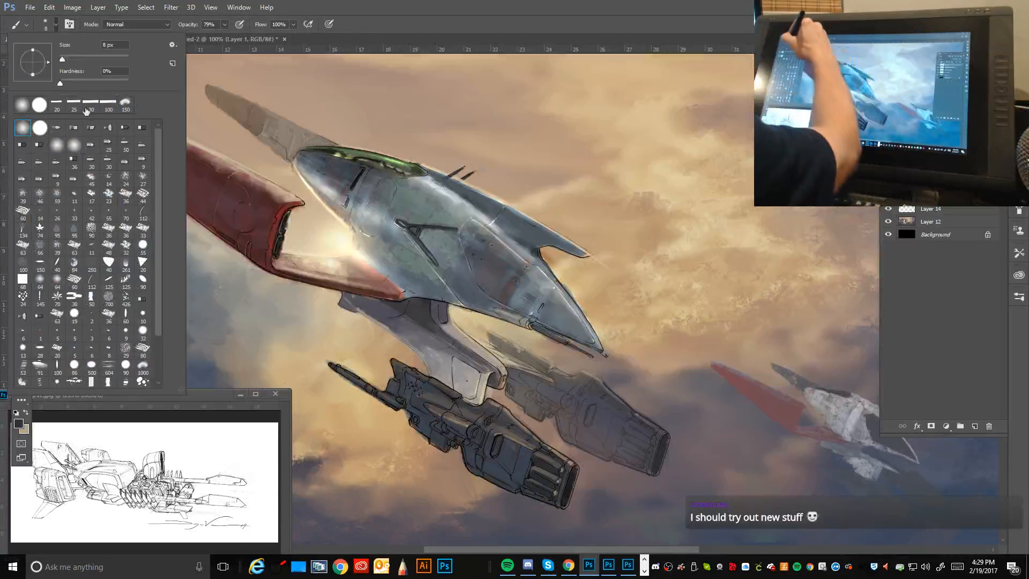
click(37, 129)
click(385, 27)
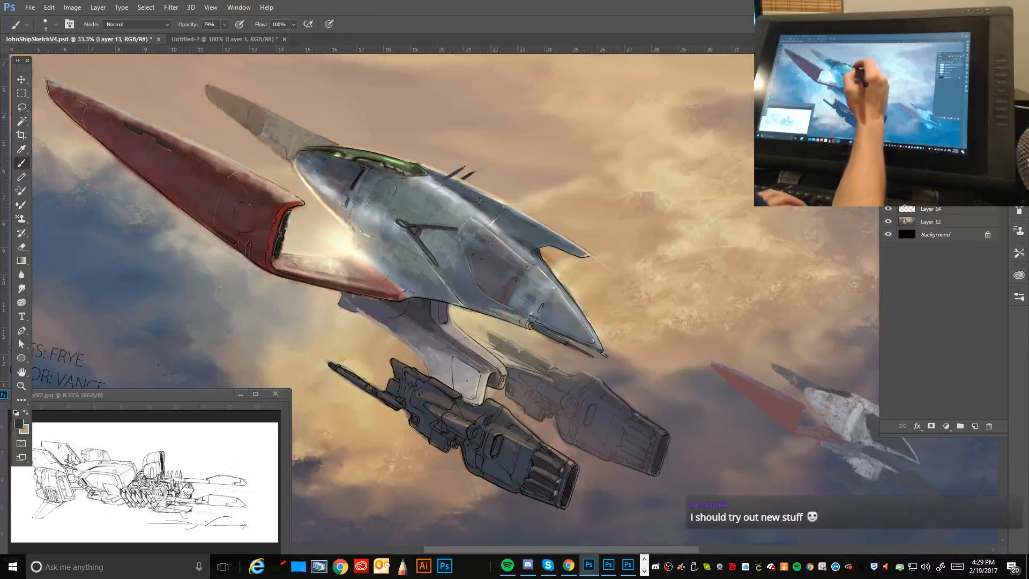
key(bracketleft)
key(bracketleft)
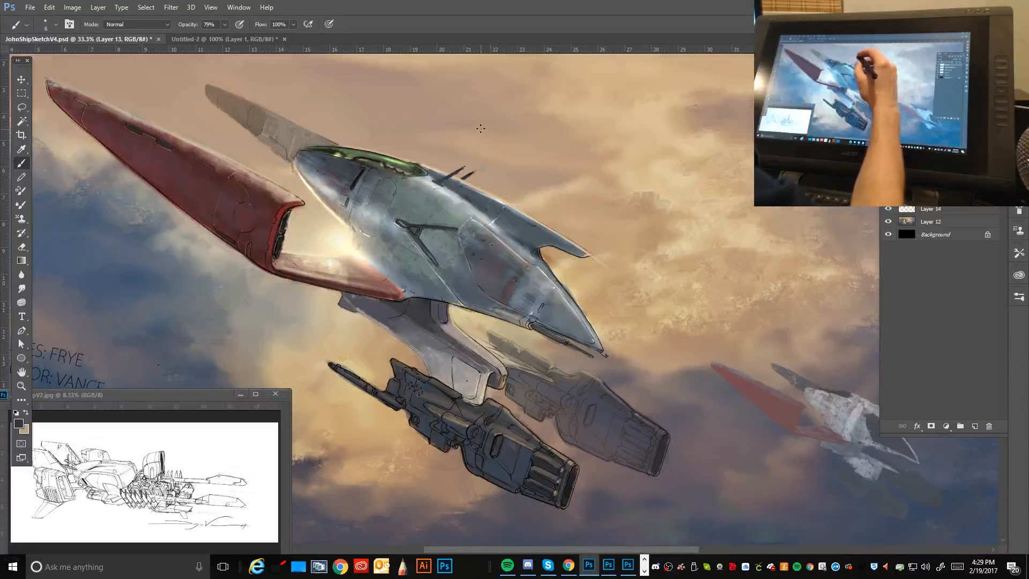
Step: Refine the edges of the two antennas using sampled cream glow, tan sky and dark antenna colours
key(alt)
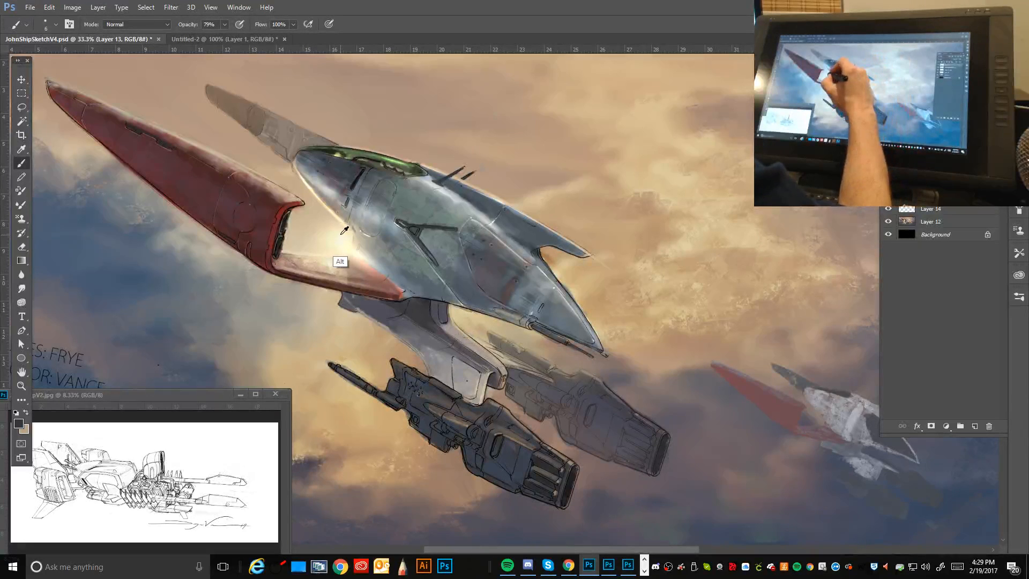
alt+click(341, 252)
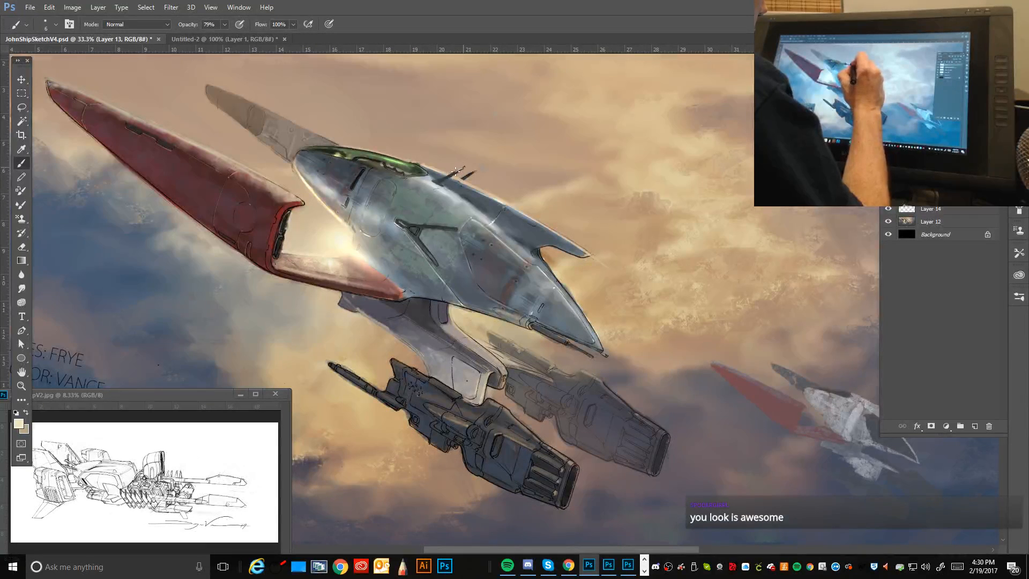
key(ctrl+alt)
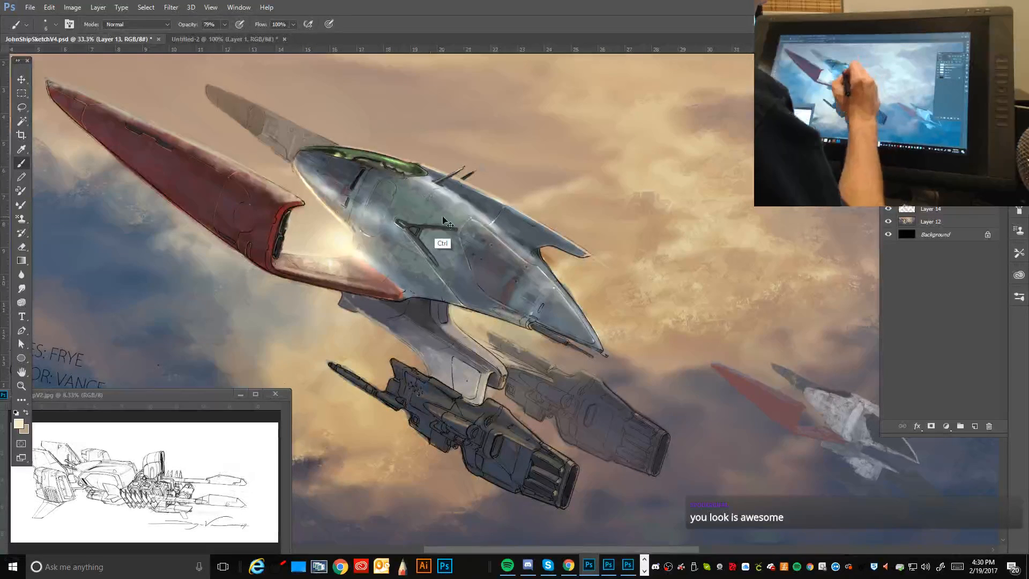
alt+click(497, 169)
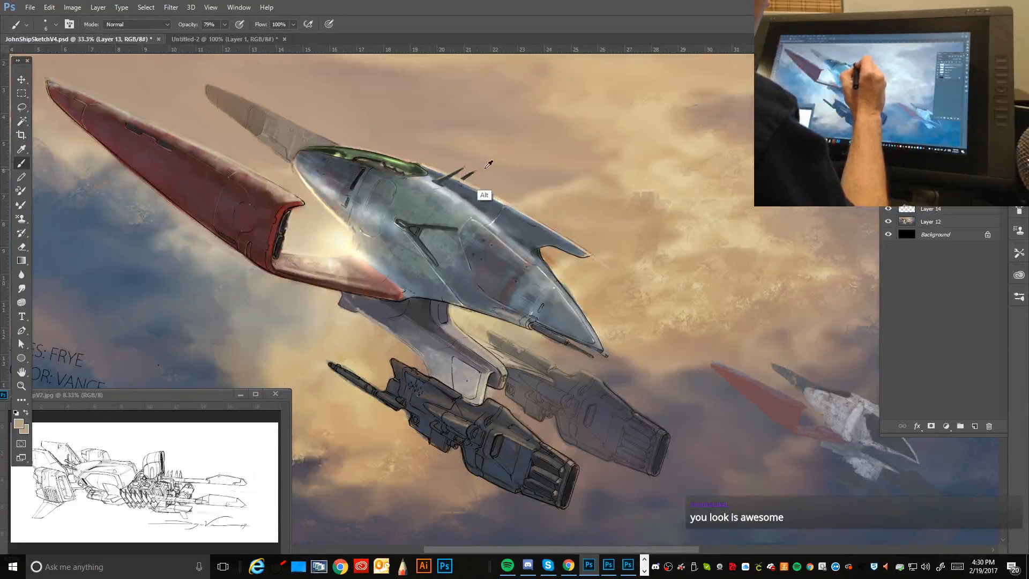
alt+click(543, 196)
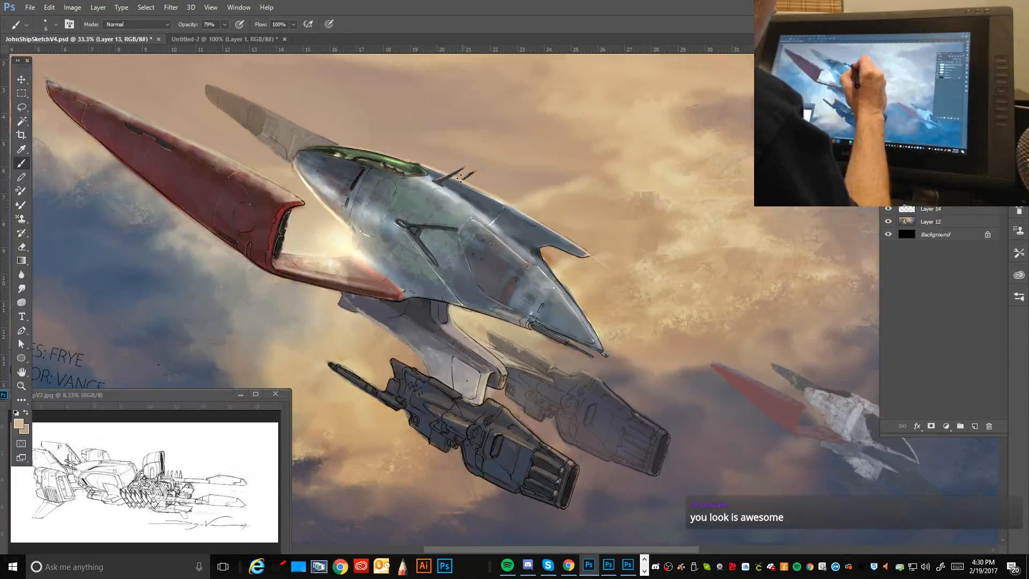
alt+click(463, 178)
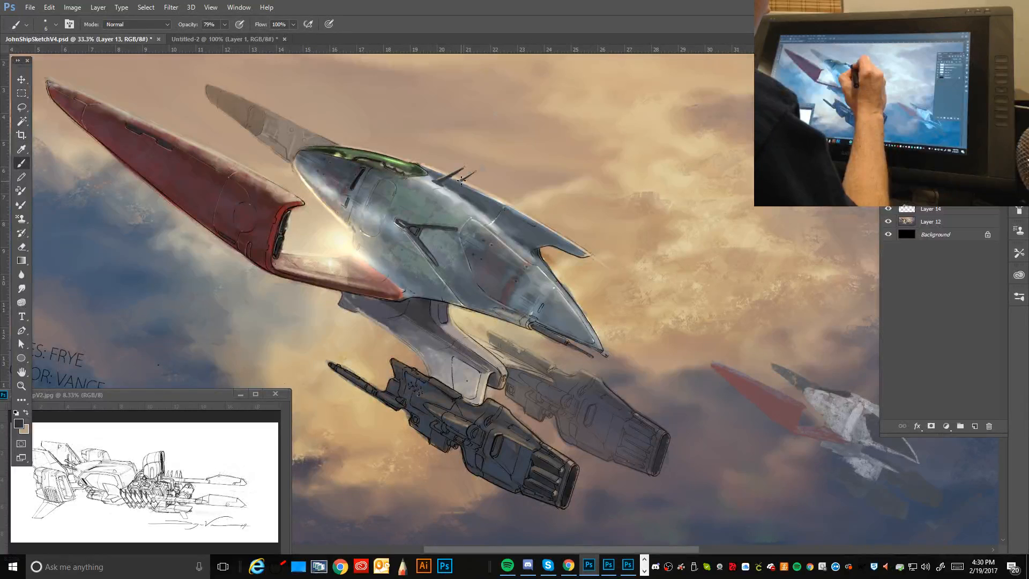
alt+click(466, 177)
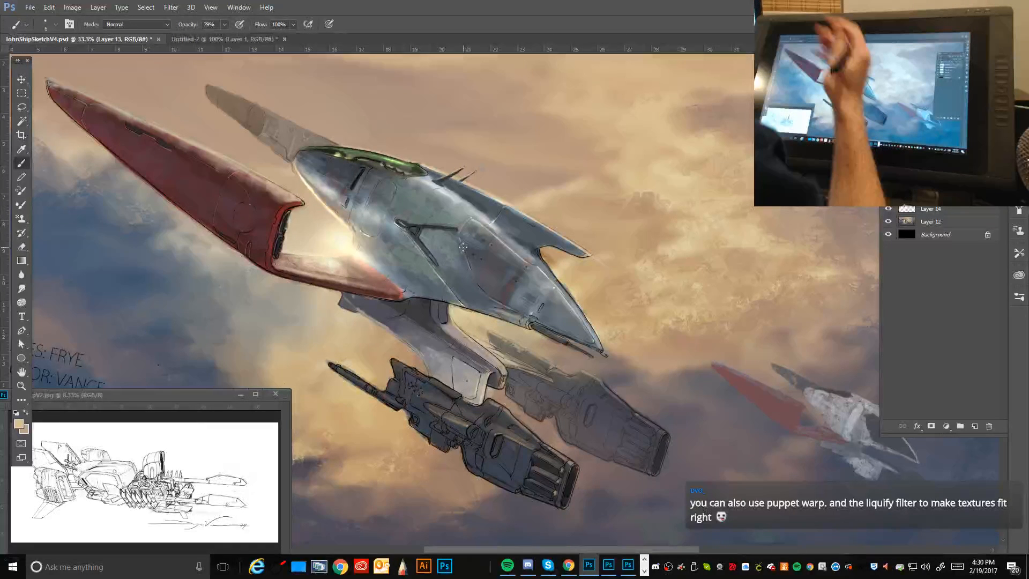
Step: Touch up the upper hull around the antenna bases with sampled light and dark hull greys, using a 20 px brush
alt+click(468, 191)
key(bracketright)
key(bracketright)
key(bracketright)
key(bracketright)
key(bracketright)
key(bracketright)
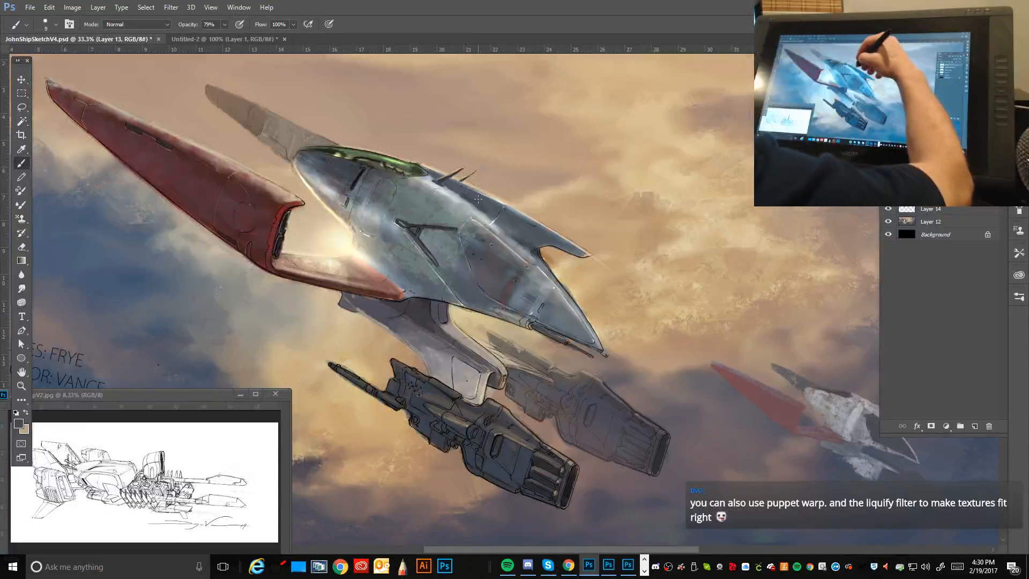
key(bracketright)
key(bracketright)
key(bracketright)
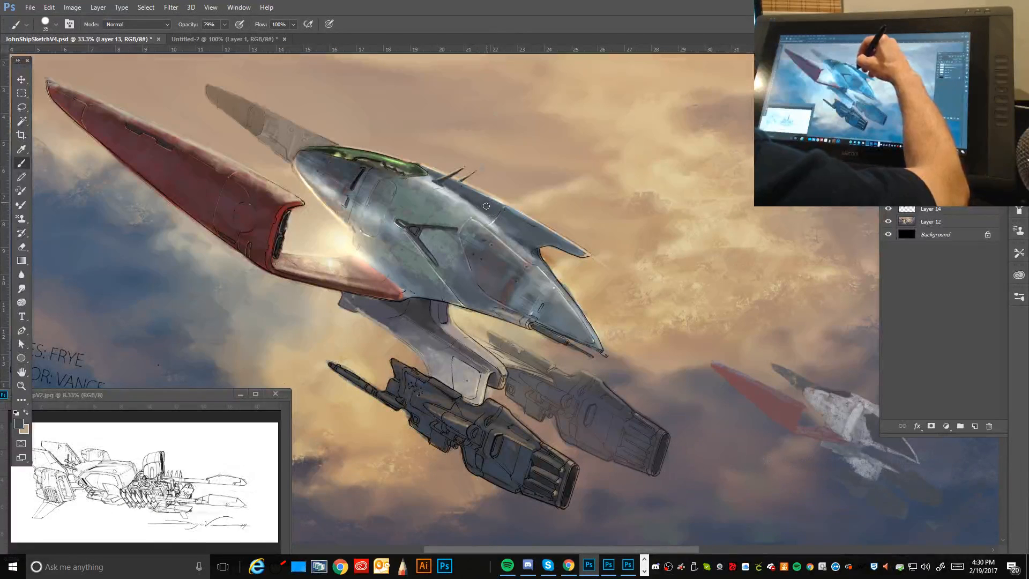
key(bracketleft)
key(bracketleft)
key(bracketleft)
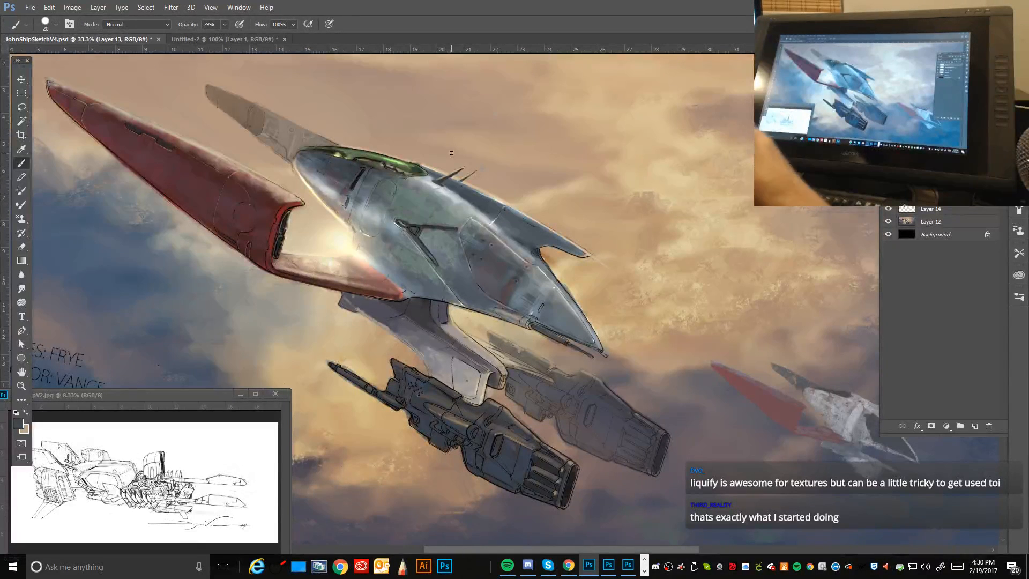
alt+click(450, 193)
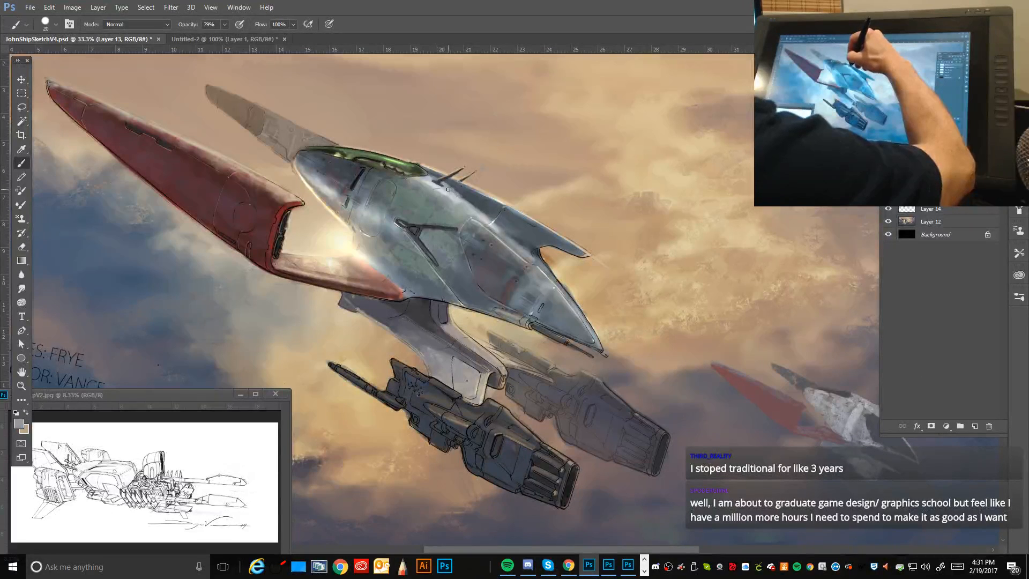
alt+click(464, 195)
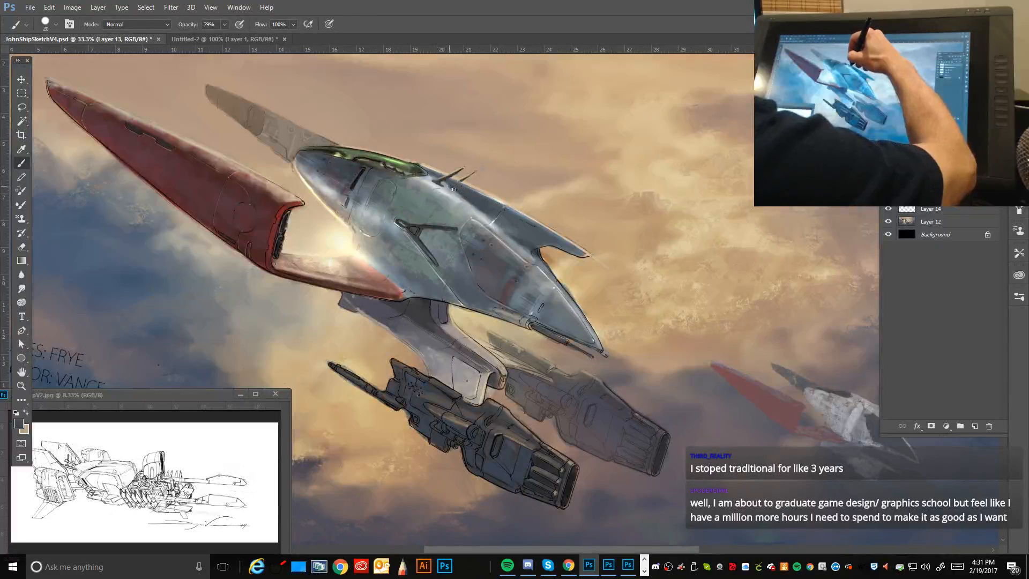
alt+click(450, 189)
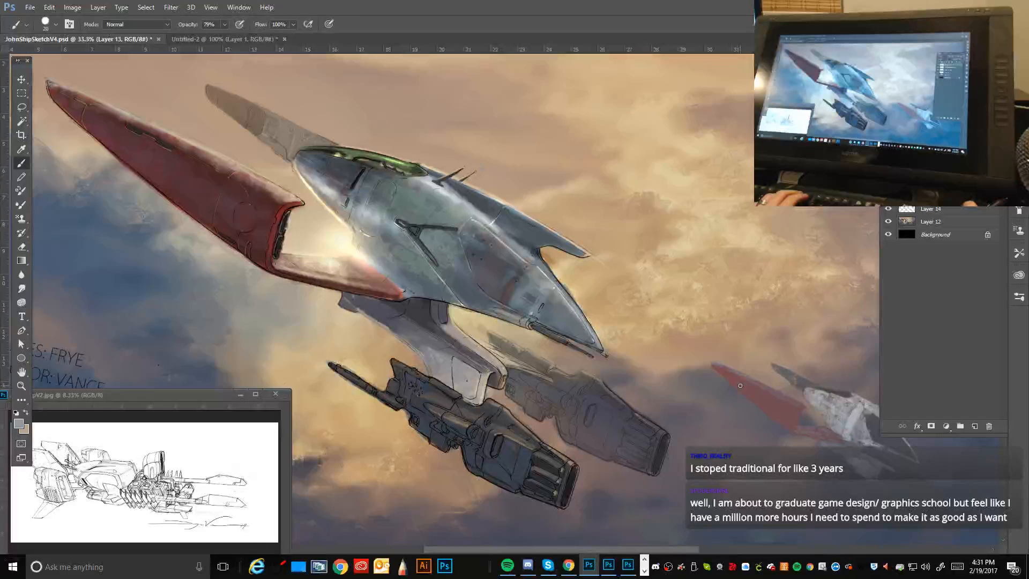
Step: Open the recent file SpringBot.jpg to view the finished robot painting
key(ctrl+minus)
key(ctrl+minus)
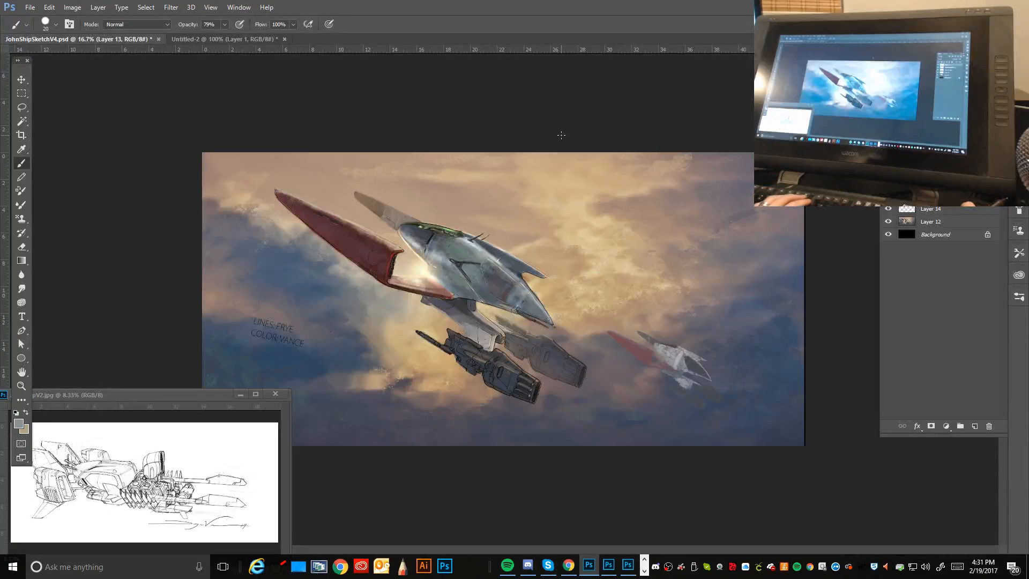
key(ctrl+plus)
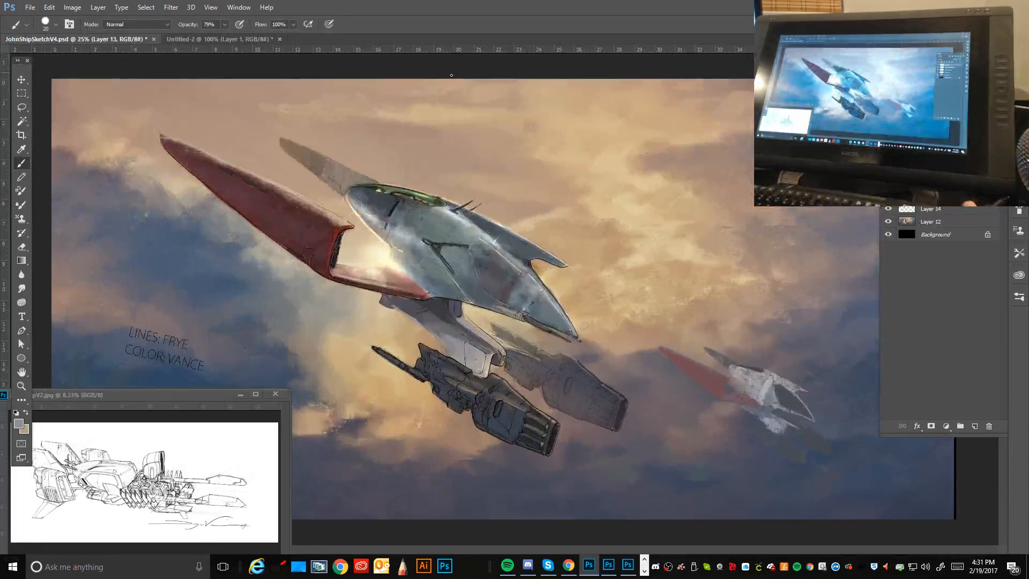
click(29, 8)
mouse_move(107, 70)
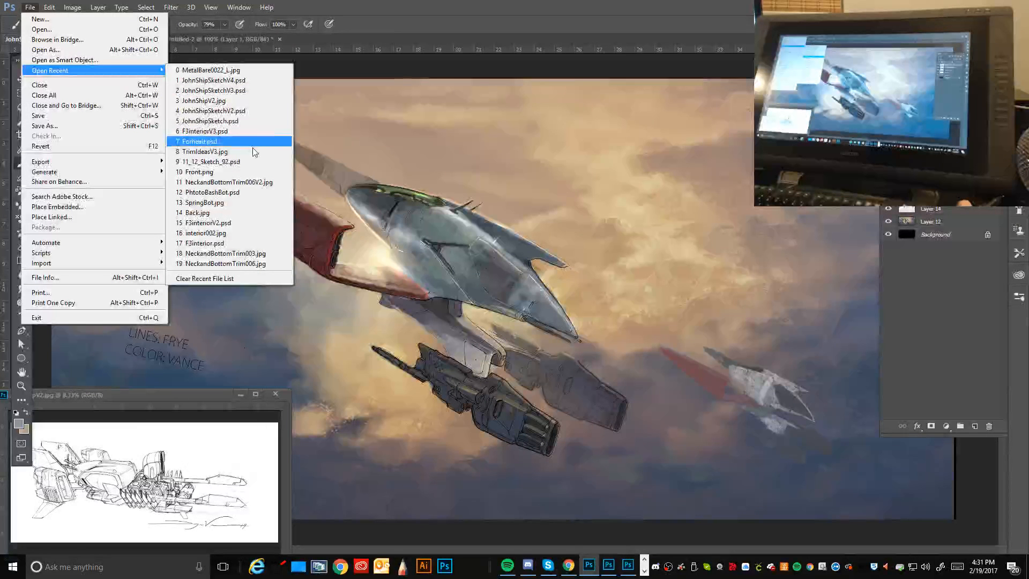
click(252, 202)
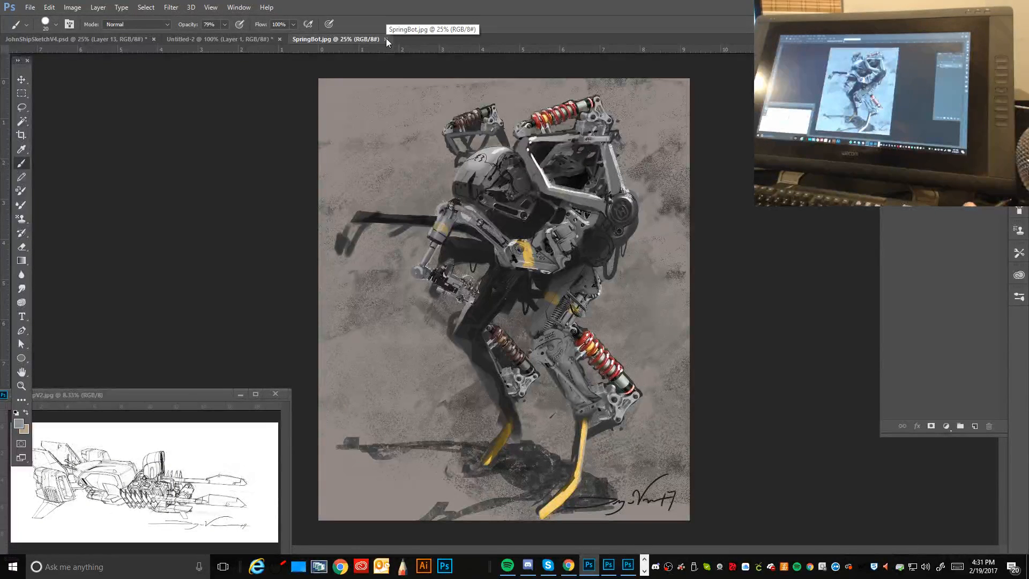
click(30, 7)
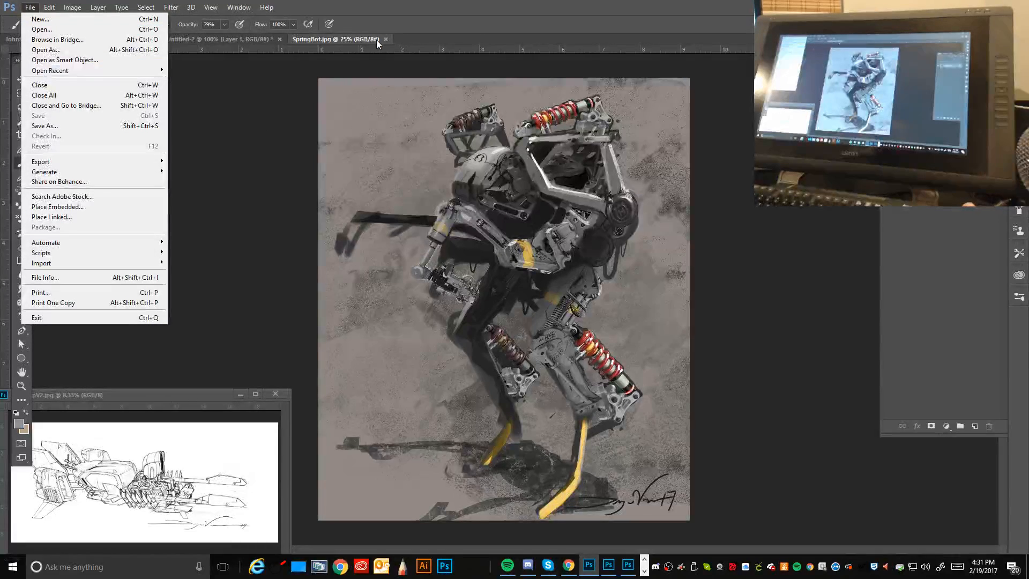
click(264, 111)
click(33, 8)
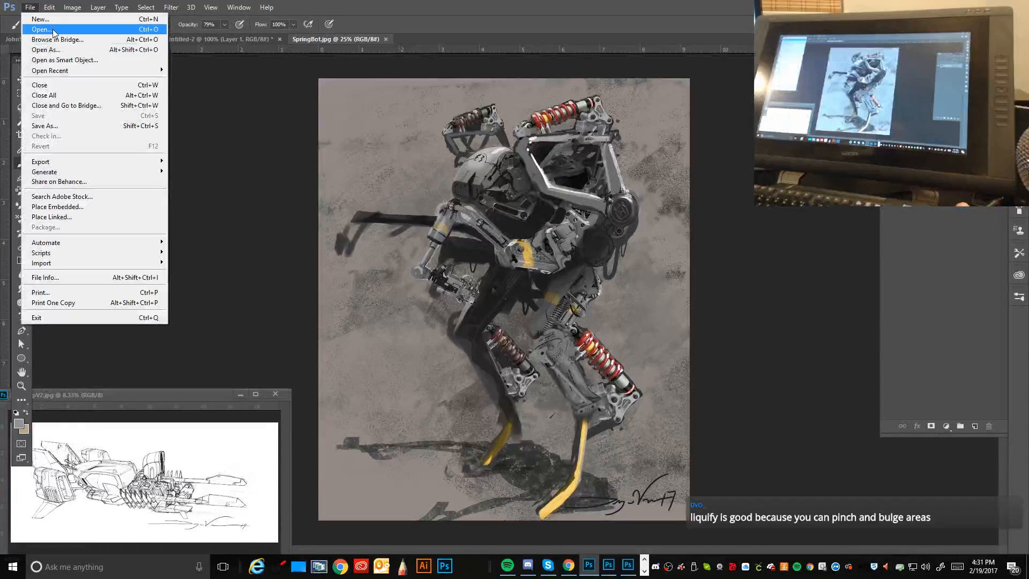
click(54, 27)
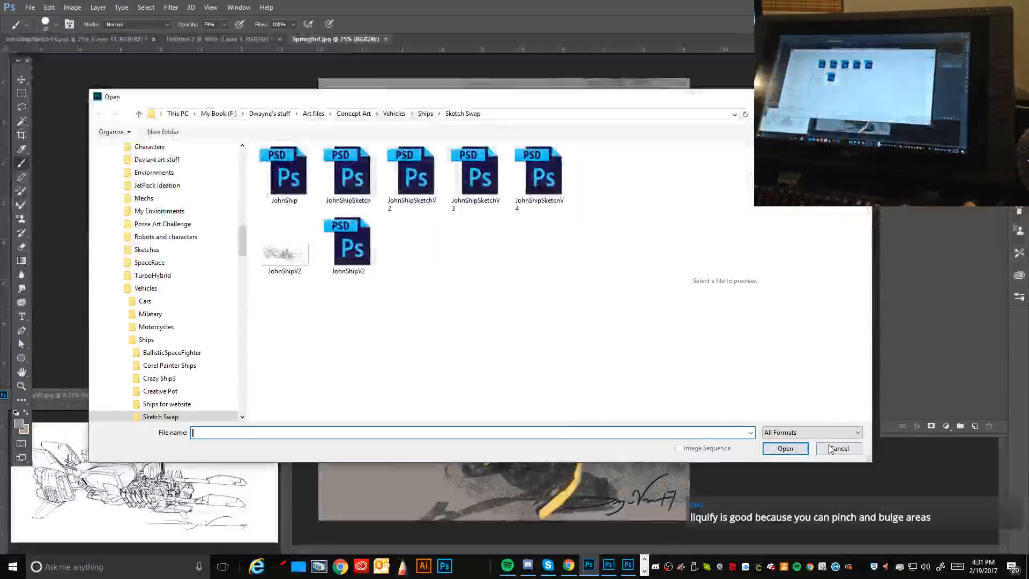
click(839, 448)
Step: Open the recent layered file PhtotoBashBot.psd to examine the photobashed robot
click(30, 7)
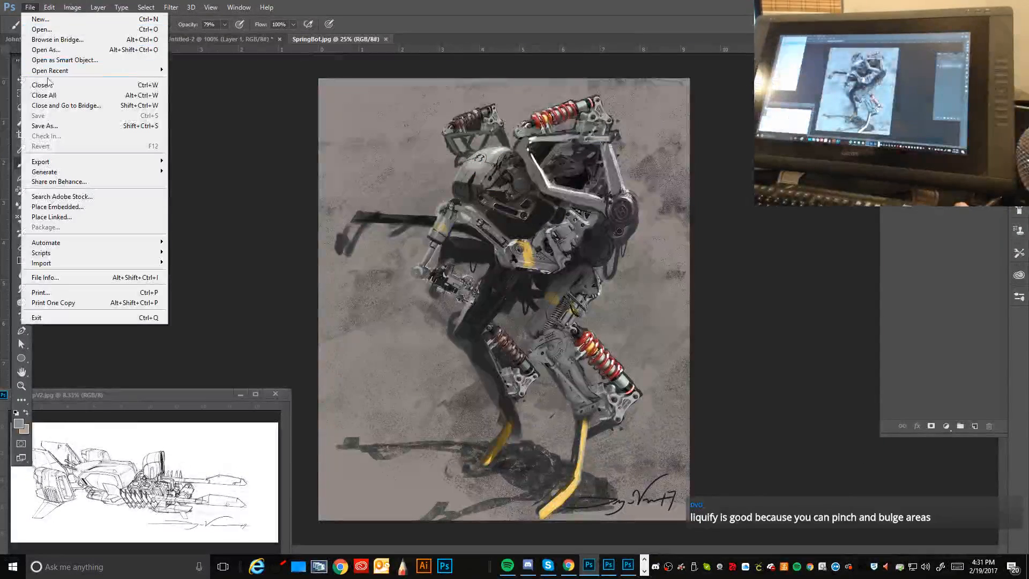
mouse_move(107, 70)
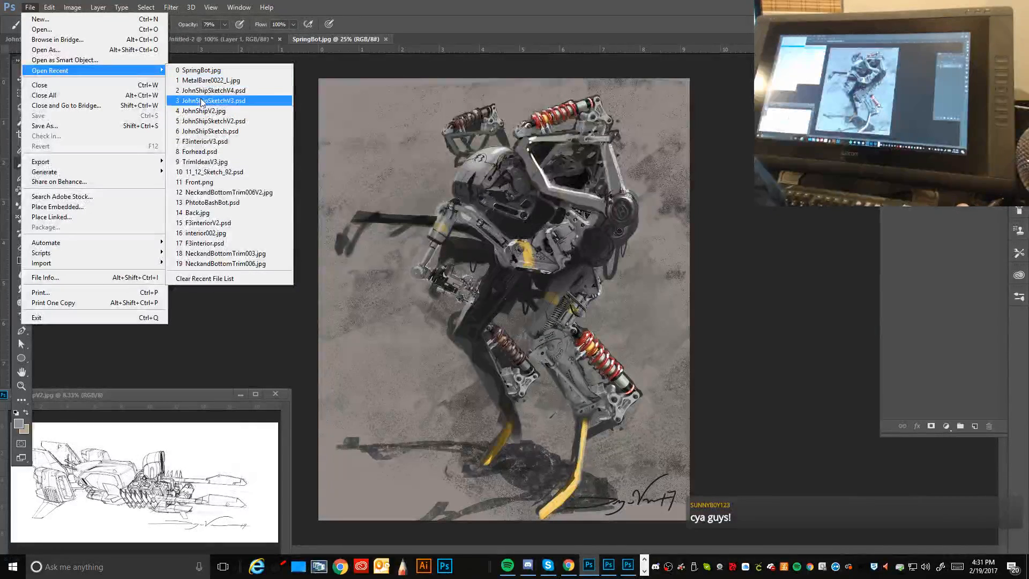
click(226, 208)
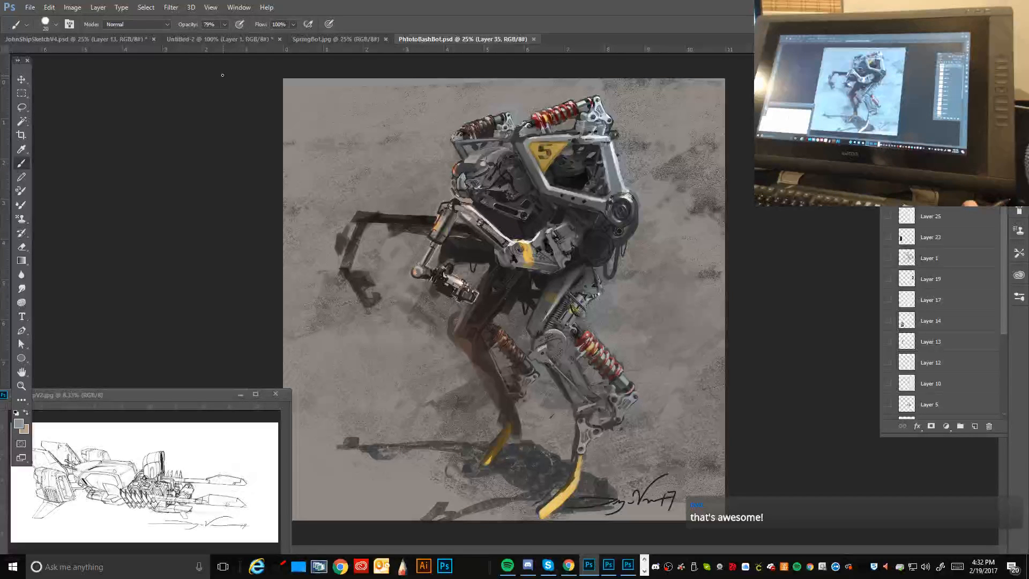
Step: Return to JohnShipSketchV4.psd and paint a small light grey highlight on the hull's lower edge near the nose with a reduced brush
click(125, 40)
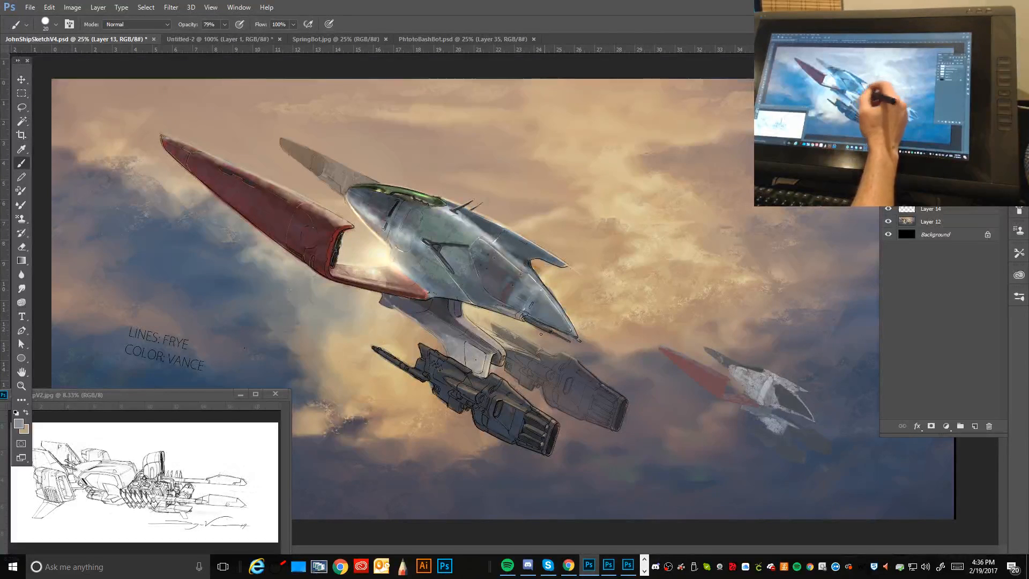
key(alt)
alt+click(500, 236)
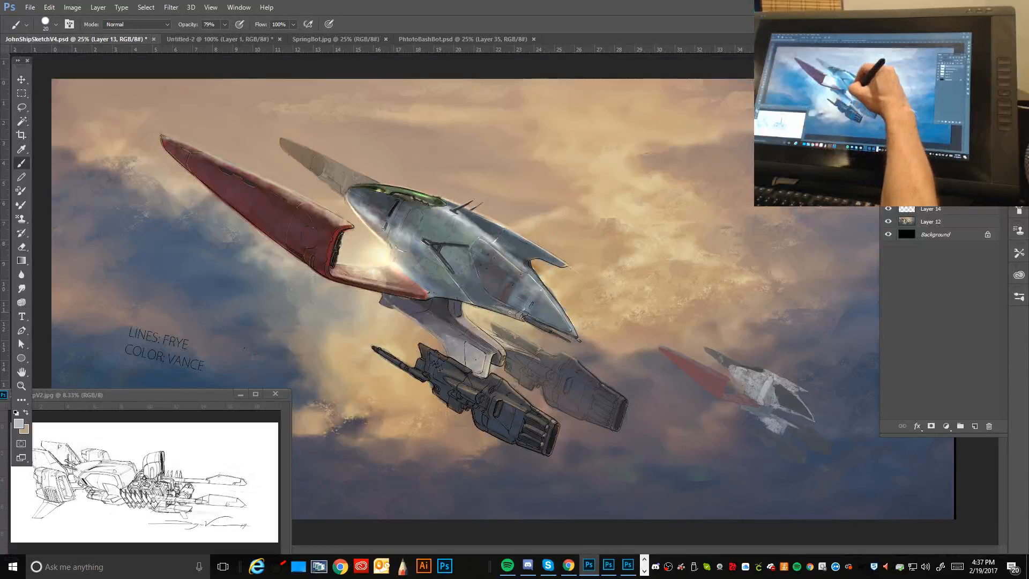
key(bracketleft)
key(bracketleft)
key(bracketleft)
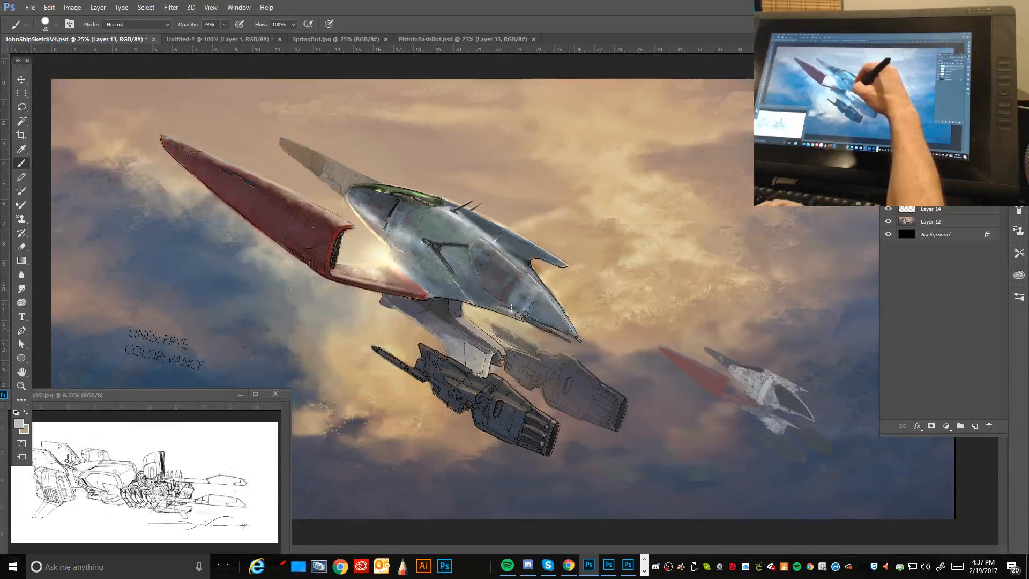
key(bracketleft)
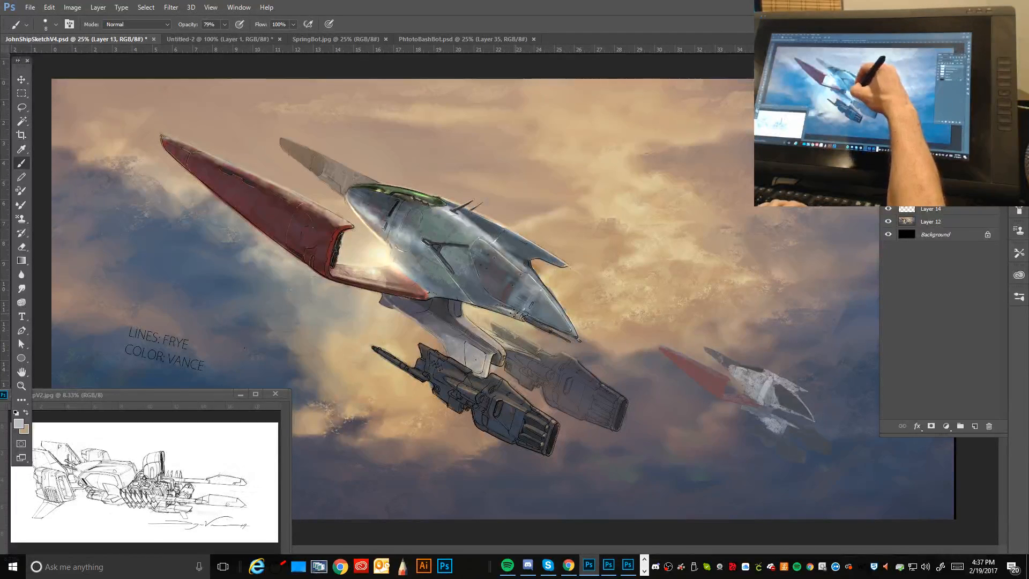
drag(513, 313, 518, 315)
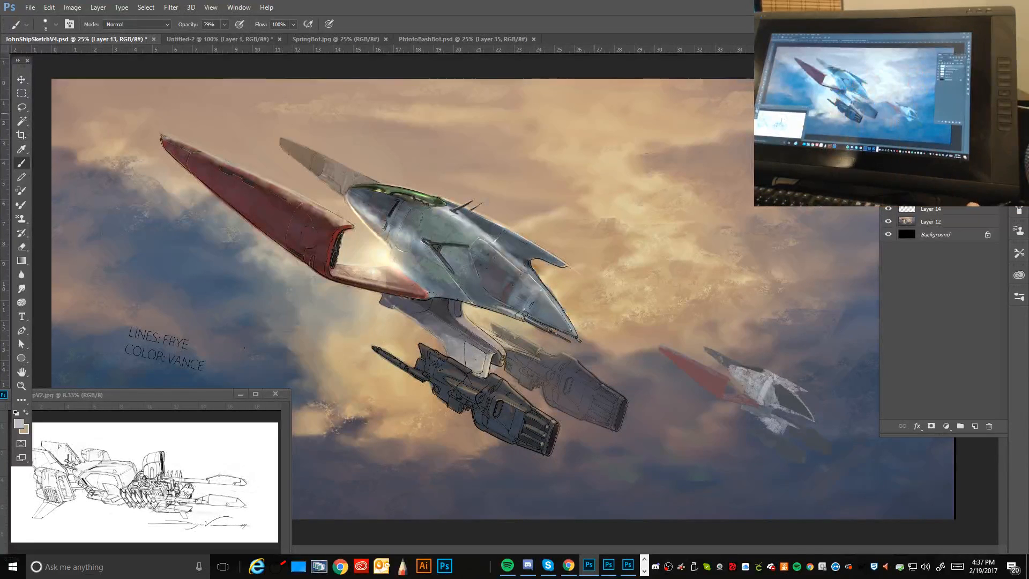
Step: Add a new blank layer to the ship painting, followed by a Brightness/Contrast adjustment layer
click(1002, 129)
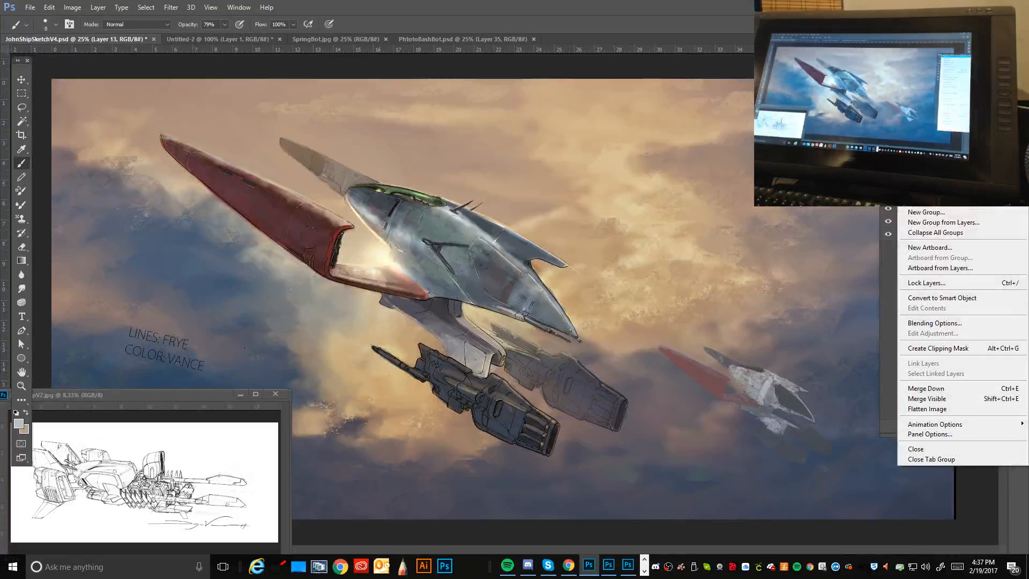
click(933, 139)
key(Return)
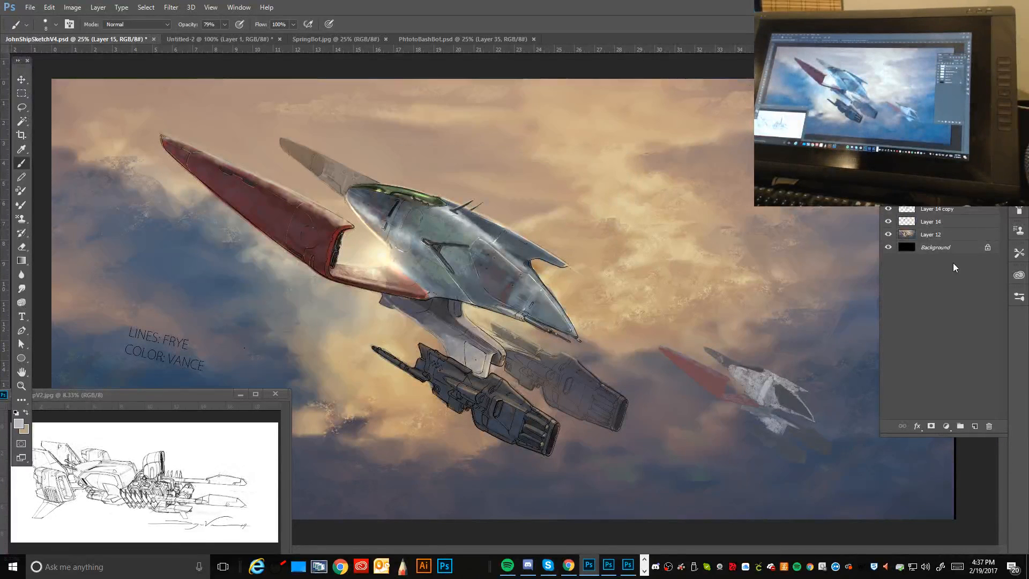
click(946, 428)
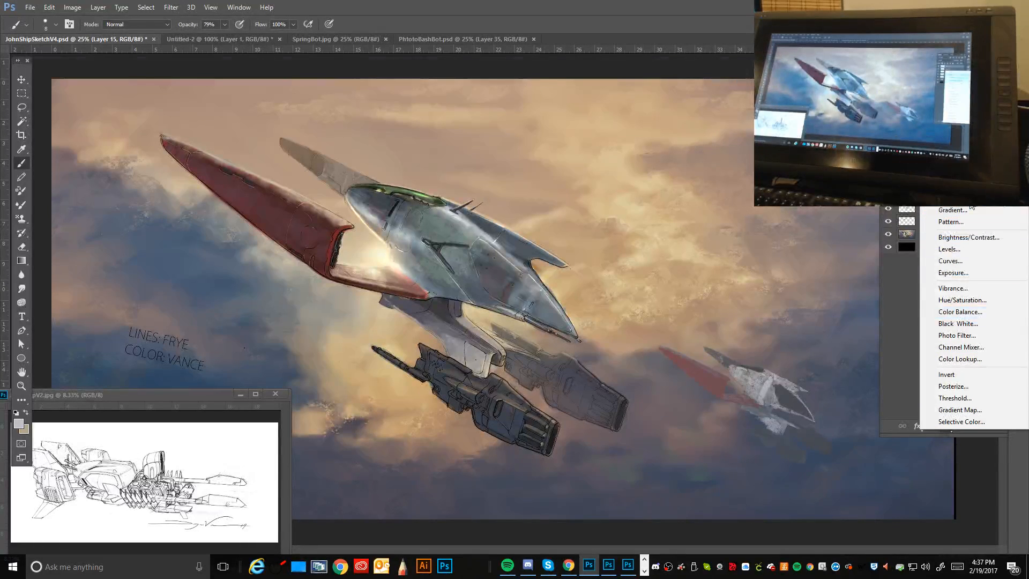
click(969, 237)
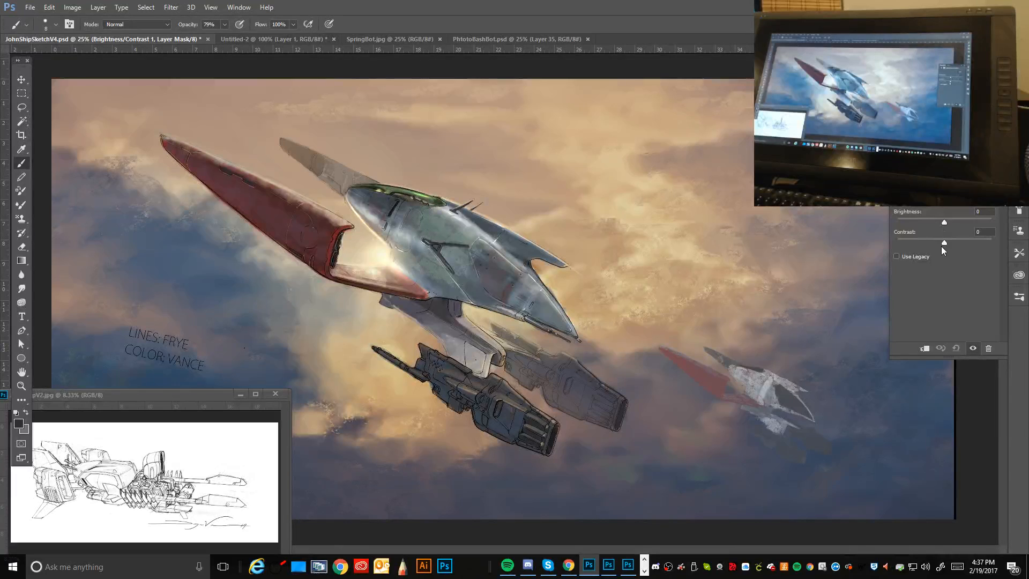
Step: Set the Brightness/Contrast adjustment to brightness -2 and contrast 6 for a subtle contrast boost over the whole painting
click(945, 243)
drag(945, 243, 953, 244)
drag(943, 221, 944, 221)
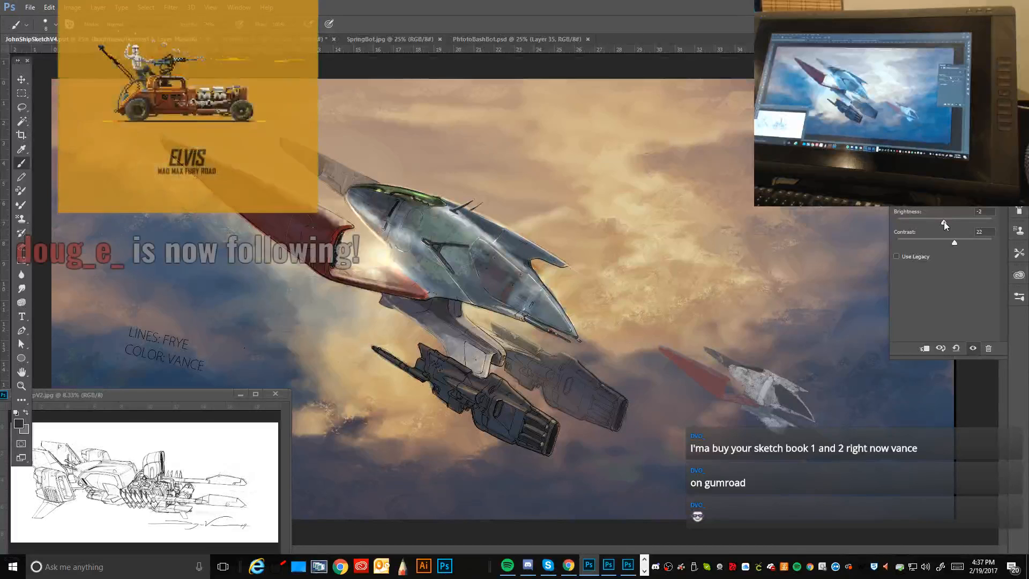
drag(945, 221, 943, 221)
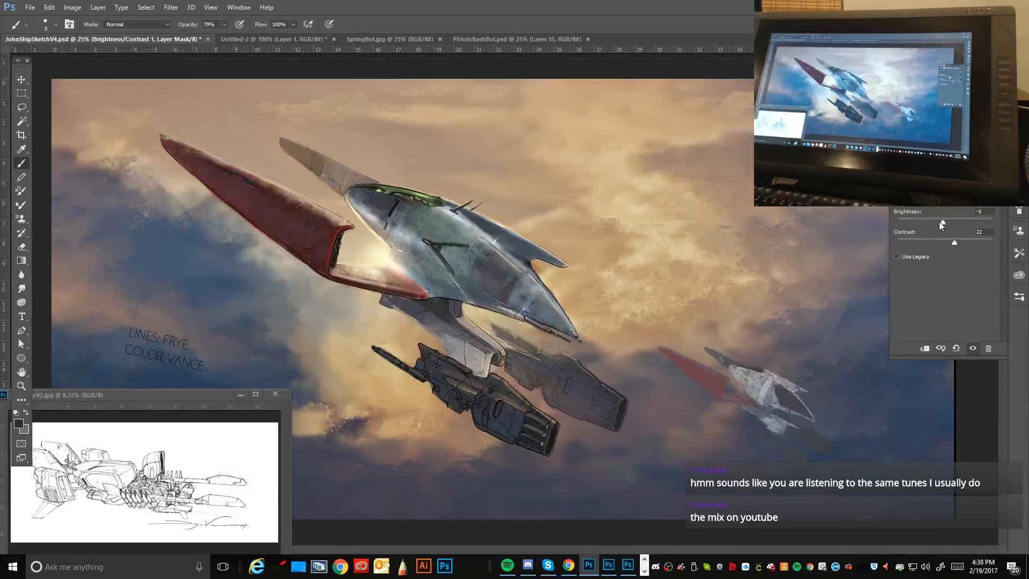
drag(955, 244, 951, 243)
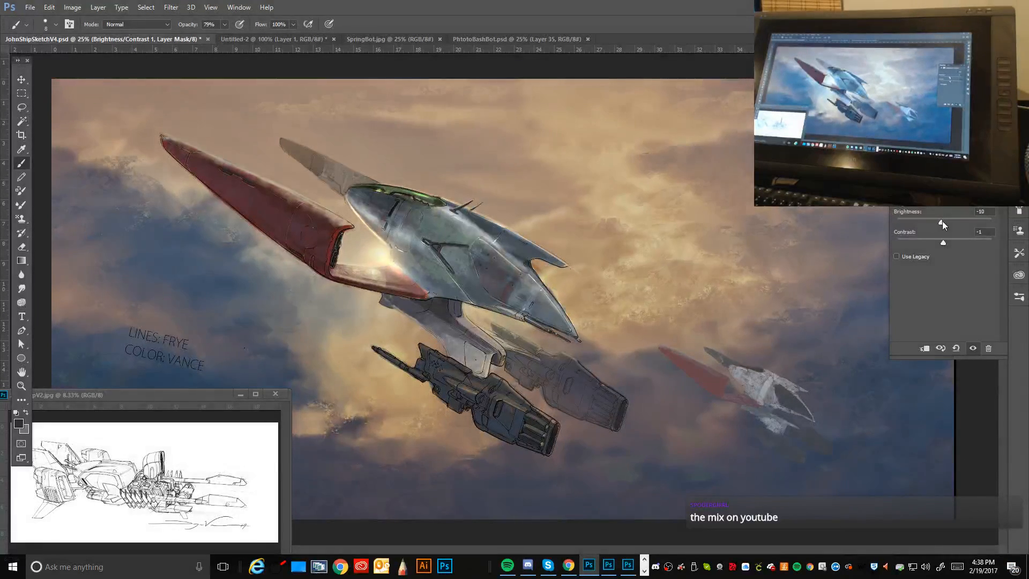
drag(942, 221, 948, 242)
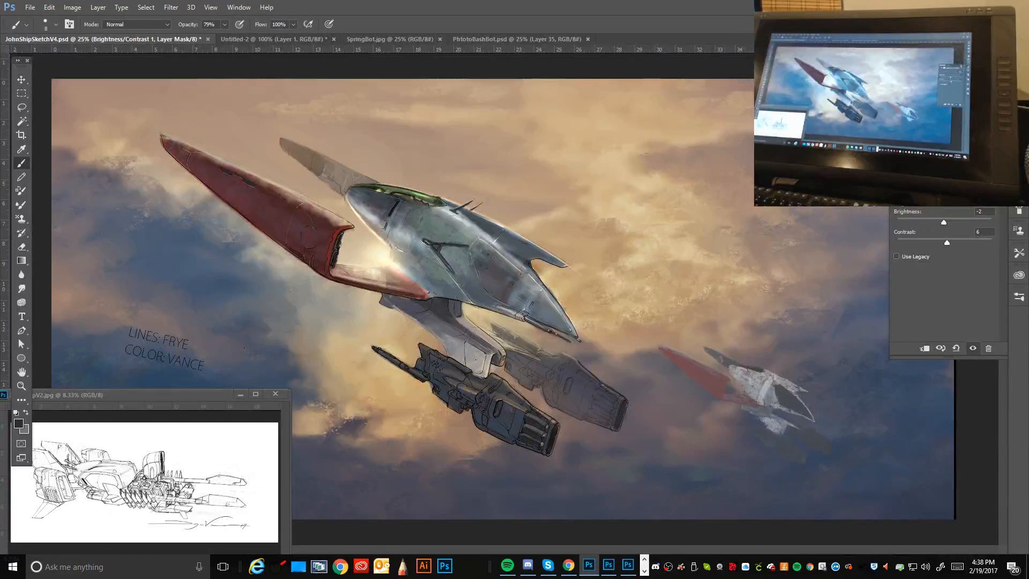
click(997, 164)
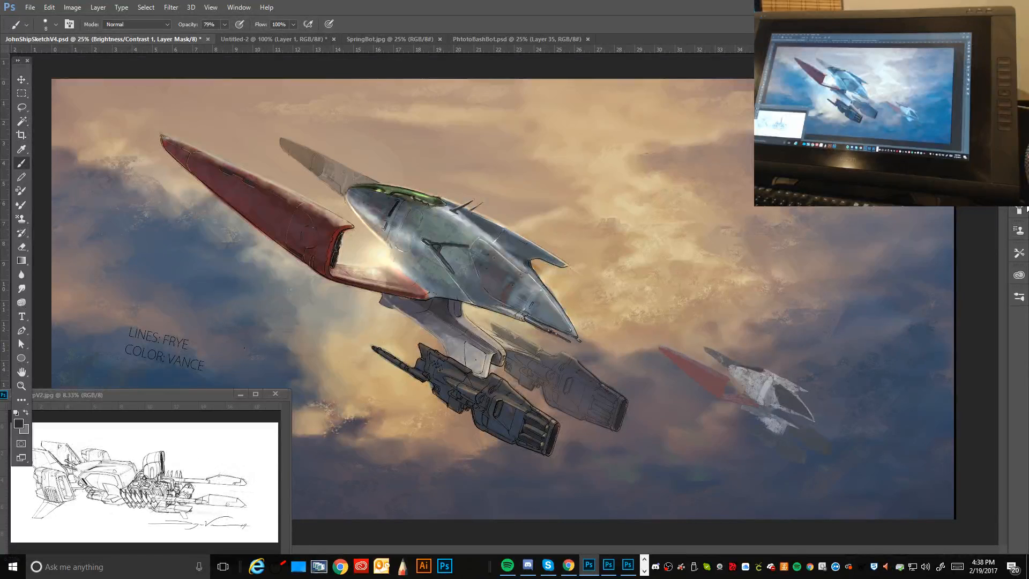
Step: Merge the Brightness/Contrast adjustment layer with the painting layers down to Layer 12
click(1019, 99)
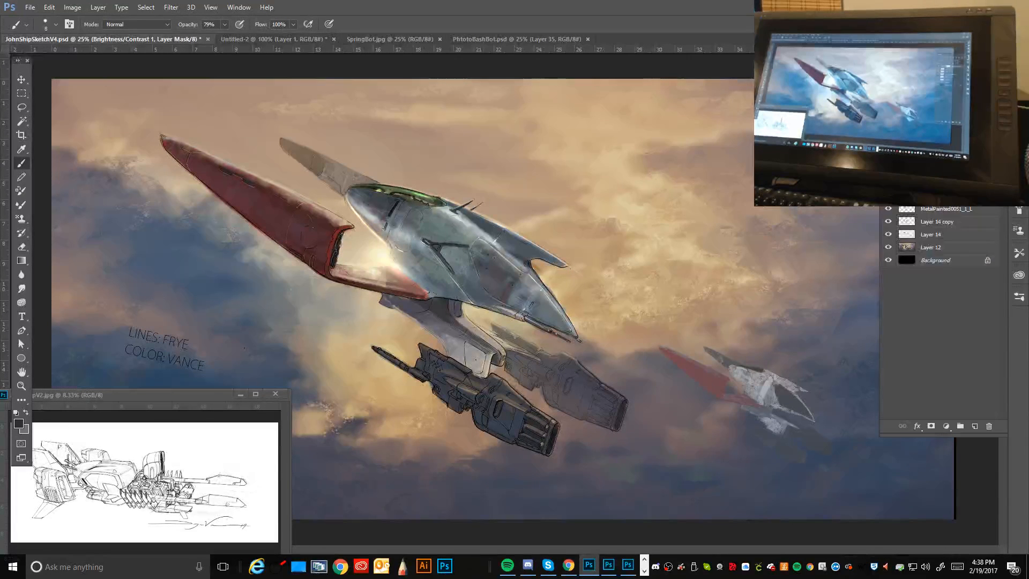
click(947, 247)
click(1001, 100)
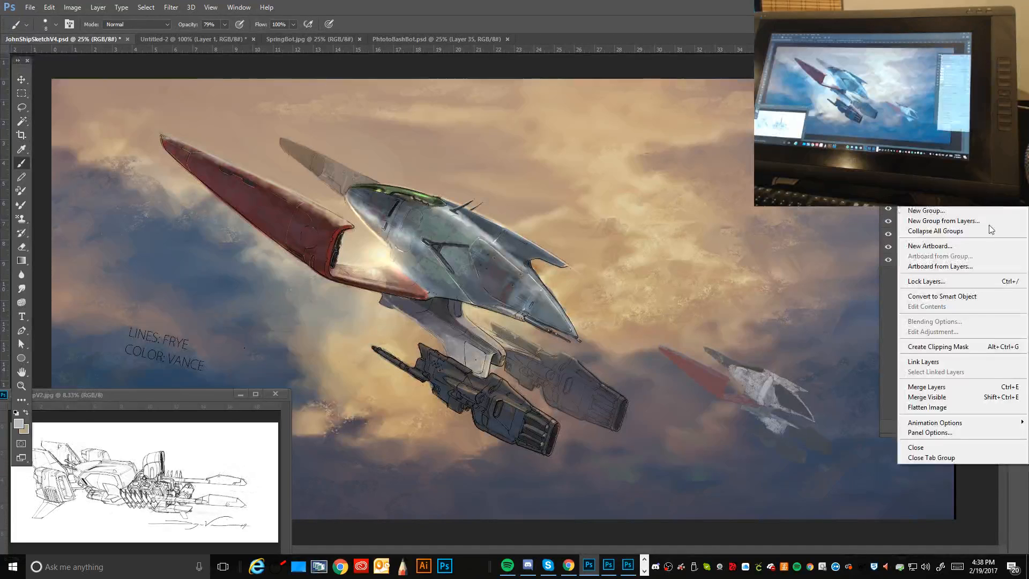
click(948, 383)
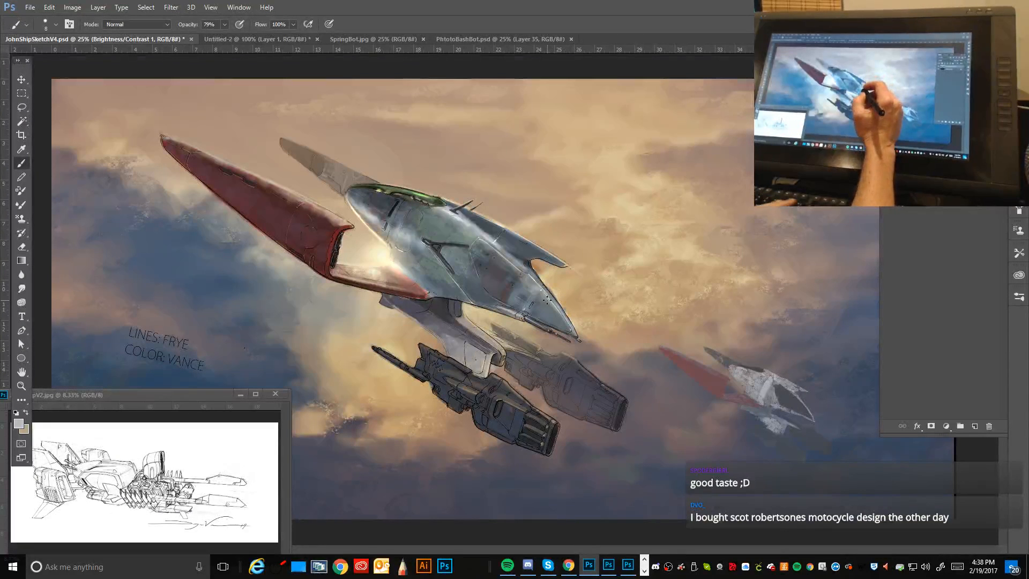
Step: Paint a soft light tan glow on the upper hull beside the antennas with a soft round brush enlarged to about 200 px
key(bracketright)
key(bracketright)
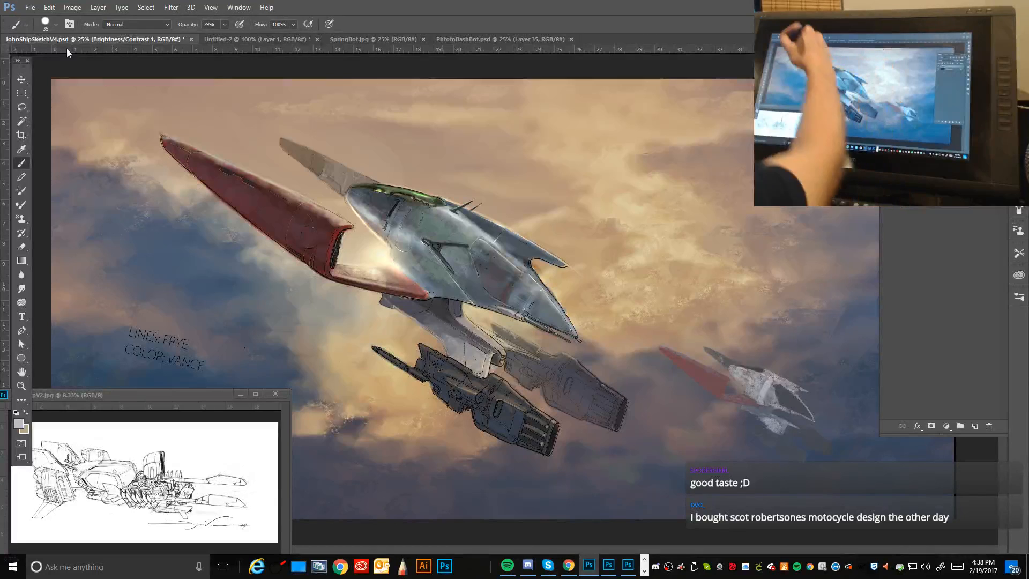
click(55, 24)
click(39, 111)
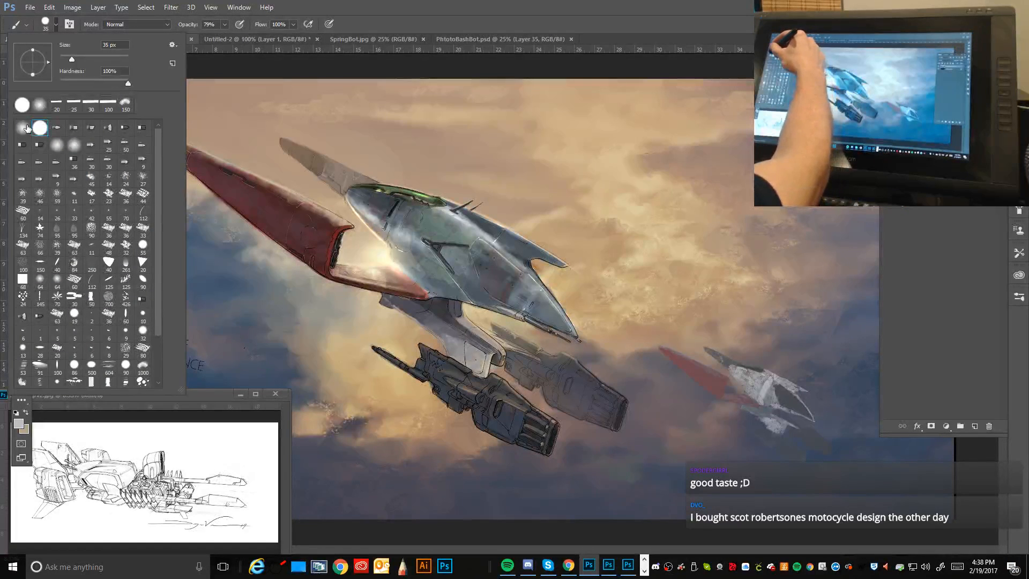
click(395, 107)
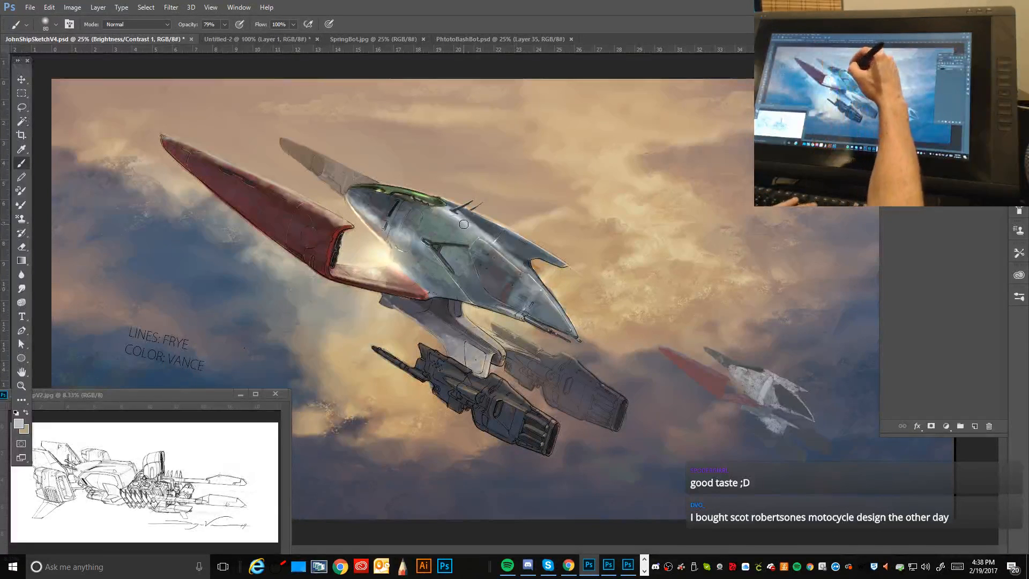
alt+click(486, 310)
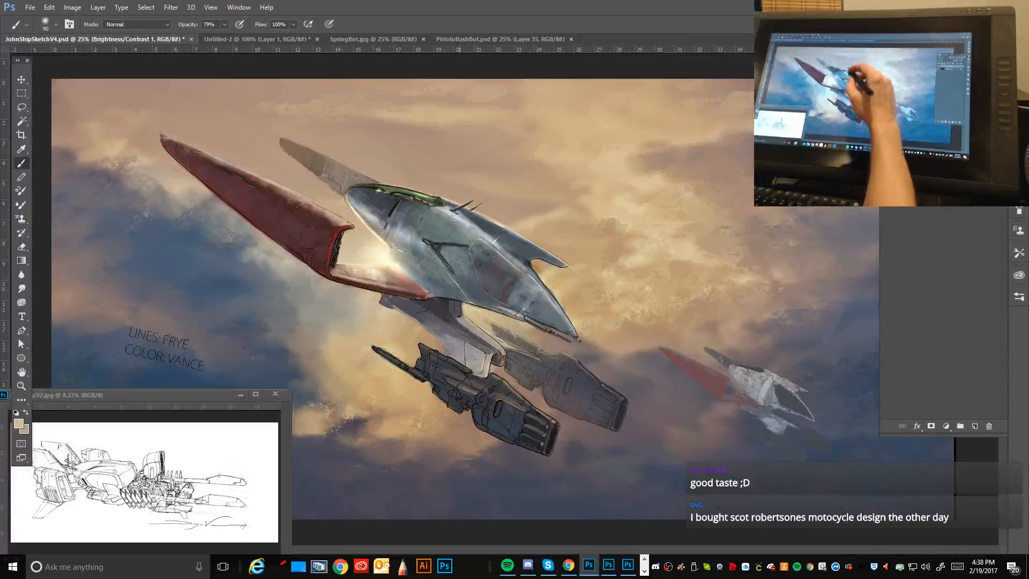
key(bracketright)
key(bracketright)
key(bracketright)
key(bracketright)
key(bracketright)
drag(453, 211, 445, 210)
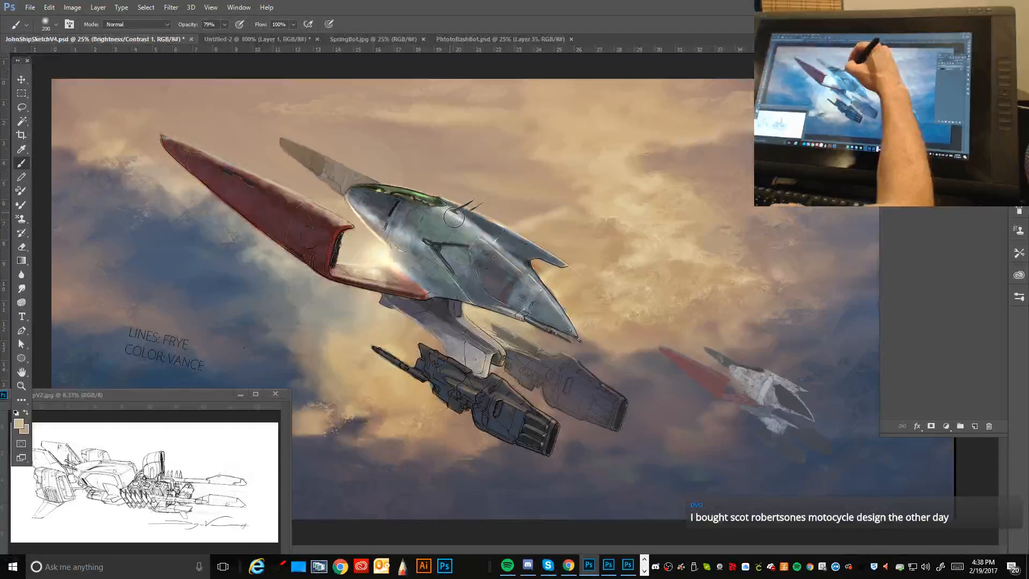
Step: Blend soft tan light over the ship's nose and central hull, varying the soft brush between about 100 and 150 px
key(bracketleft)
key(bracketleft)
key(bracketleft)
key(bracketleft)
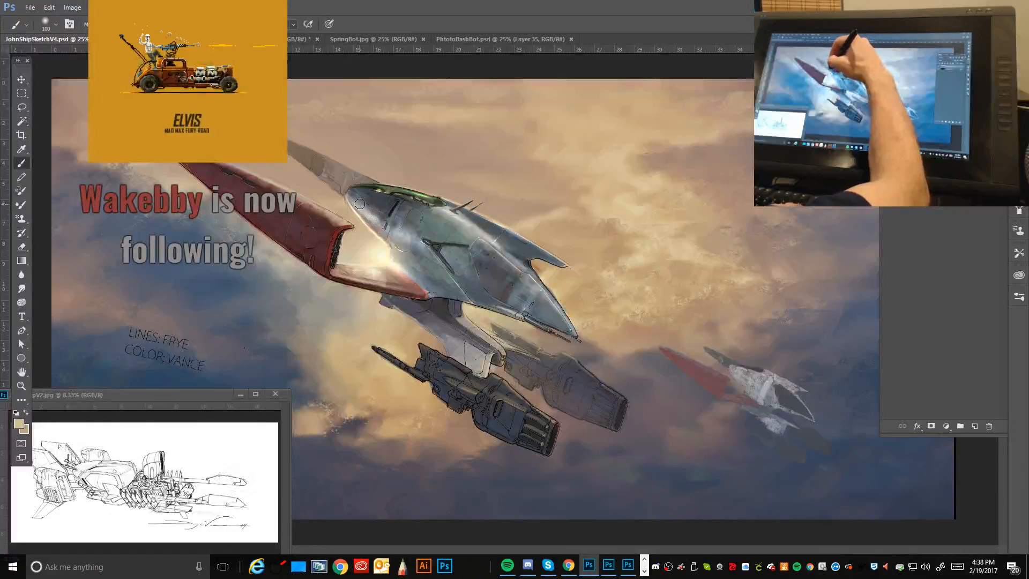
key(bracketright)
key(bracketright)
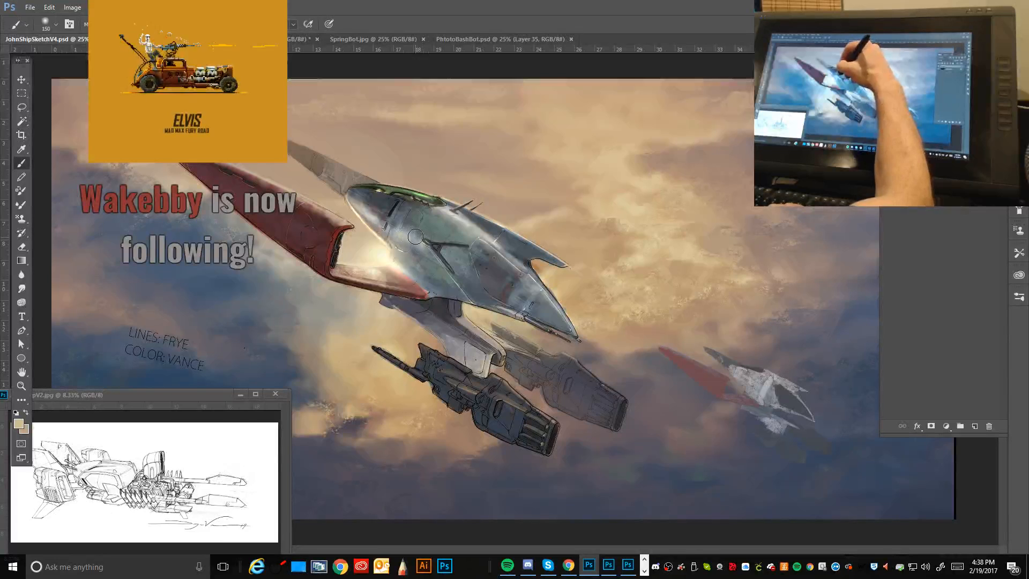
key(bracketleft)
key(bracketleft)
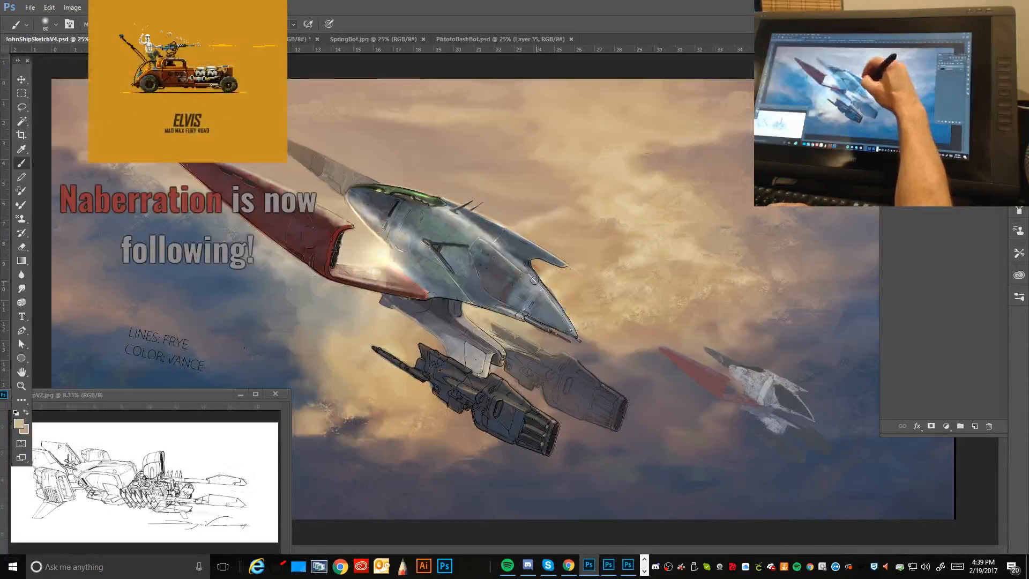
Step: Add small pale cream highlights in the red wing's dark opening and on the canopy, reducing the brush to about 10 px
key(bracketleft)
key(bracketleft)
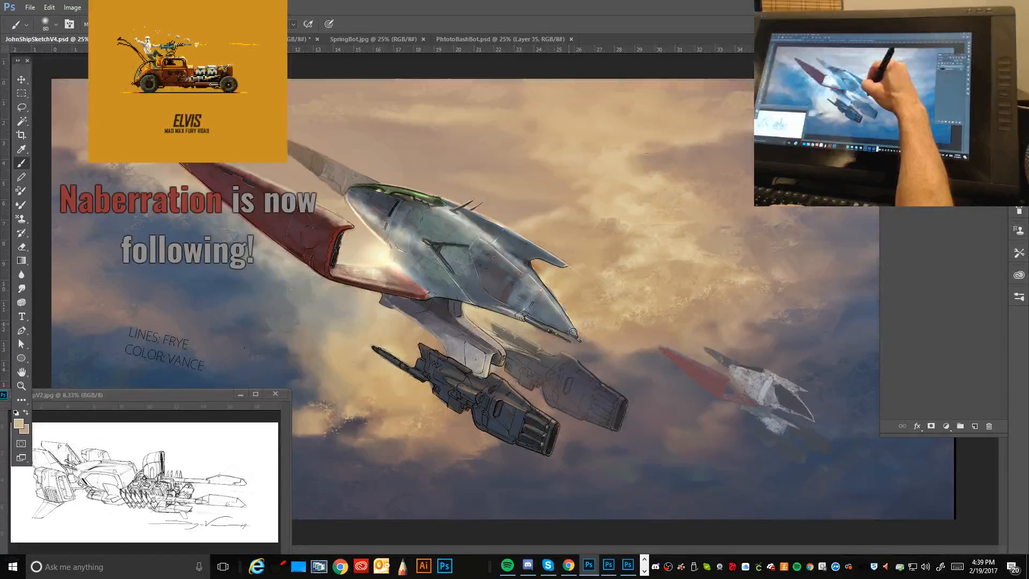
key(bracketleft)
key(bracketleft)
key(bracketleft)
key(bracketleft)
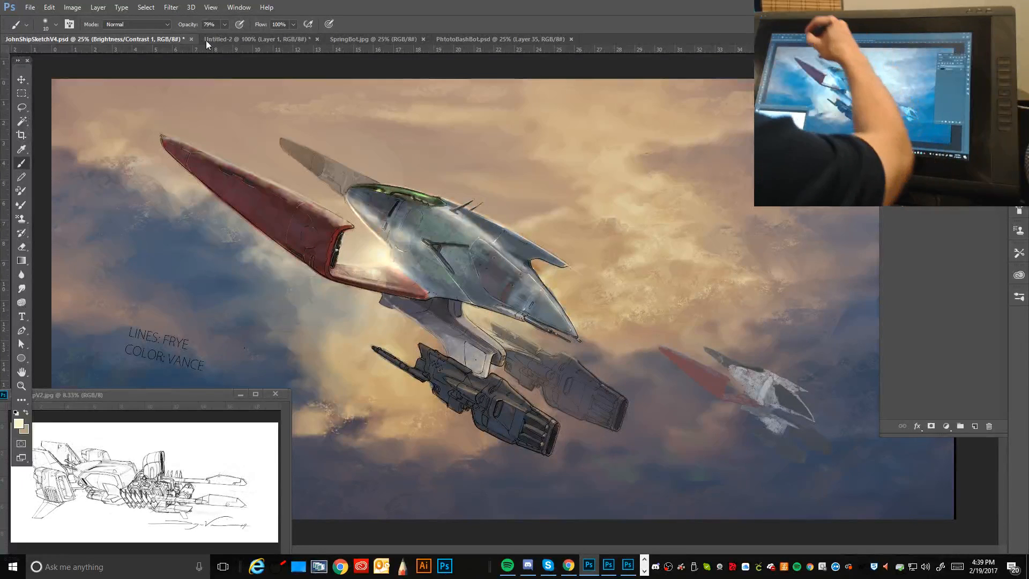
Step: Paint a bright cream glint on the green canopy's upper edge in Color Dodge mode, enlarging the soft brush to 300 px
click(153, 25)
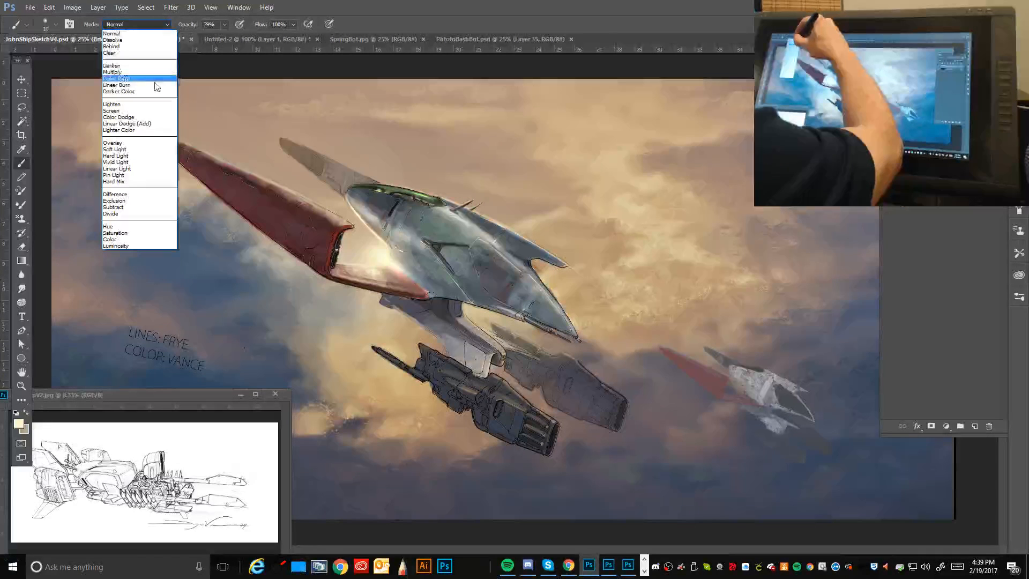
click(125, 117)
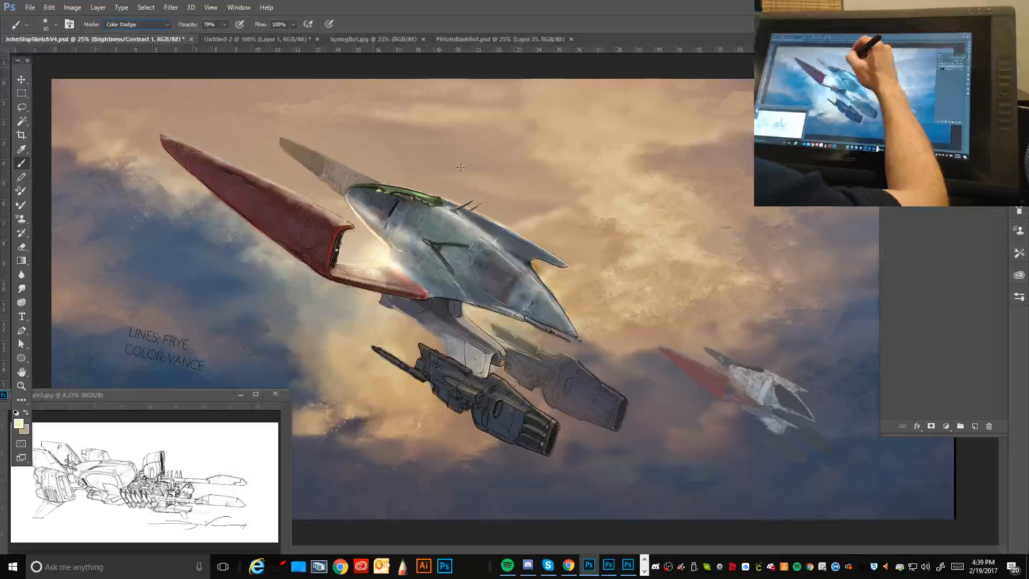
key(bracketright)
key(bracketright)
key(bracketright)
key(bracketright)
key(bracketright)
key(bracketright)
key(bracketright)
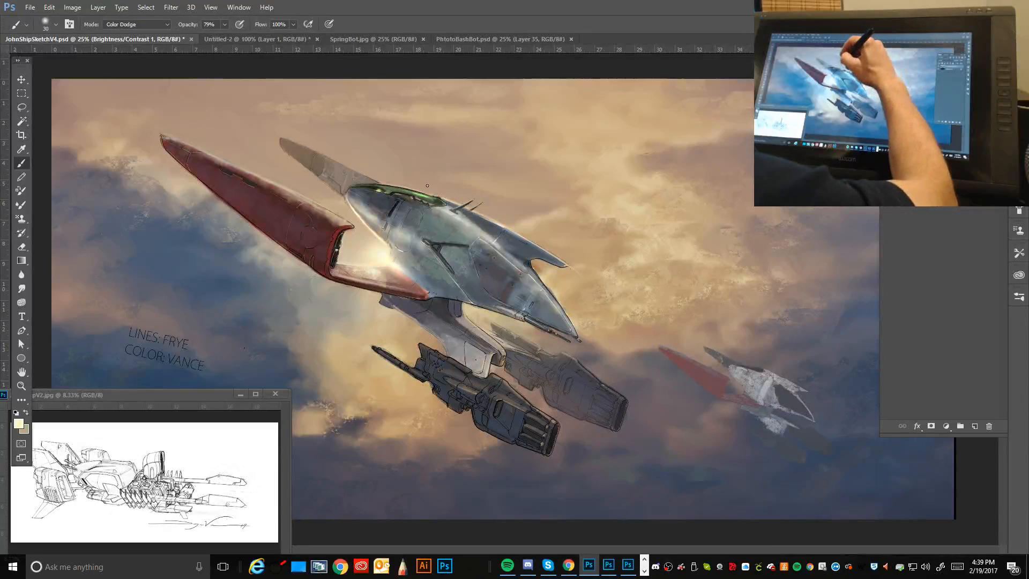
key(bracketright)
key(bracketright)
key(bracketright)
key(bracketright)
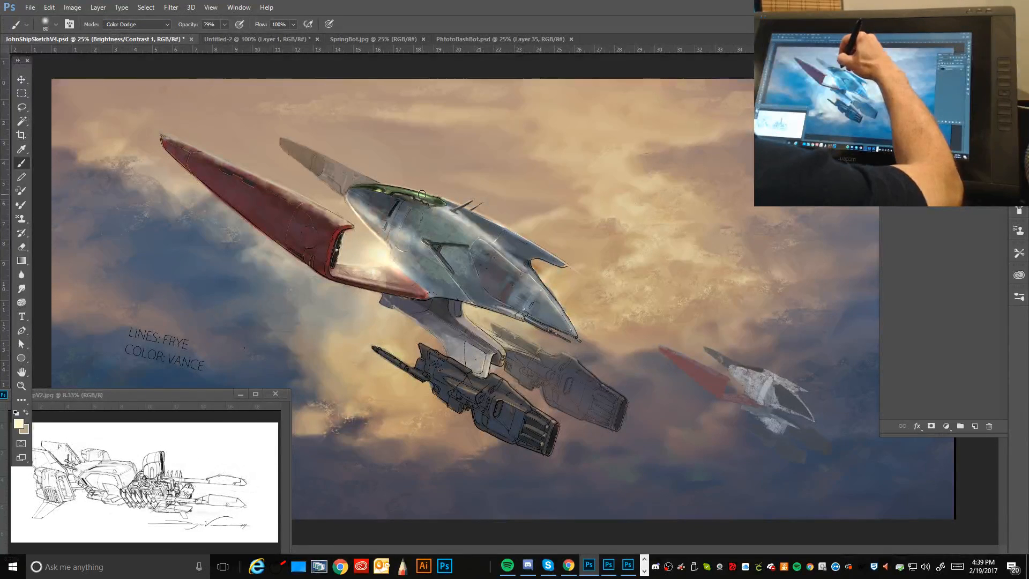
key(bracketleft)
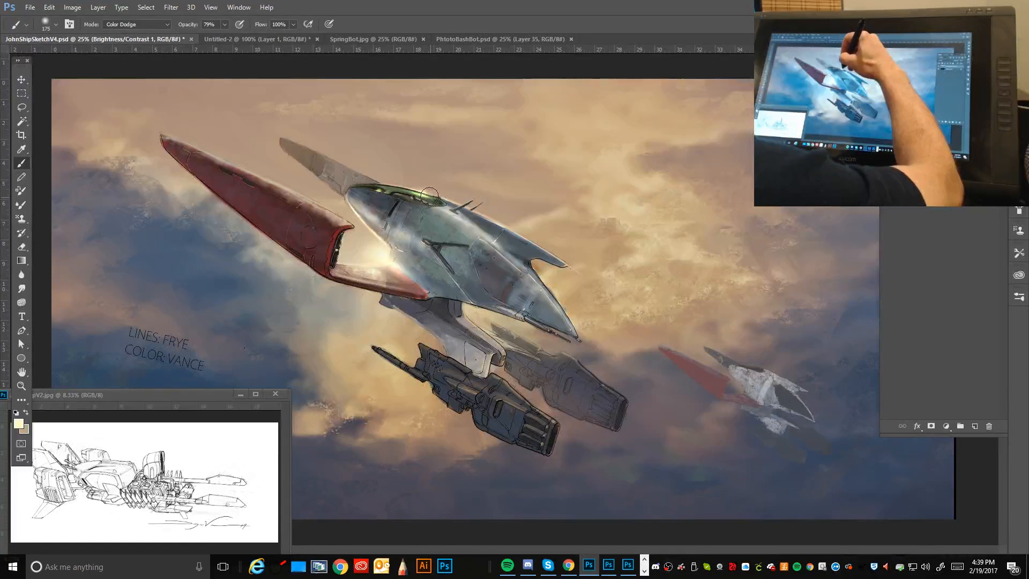
key(bracketright)
key(bracketright)
key(bracketright)
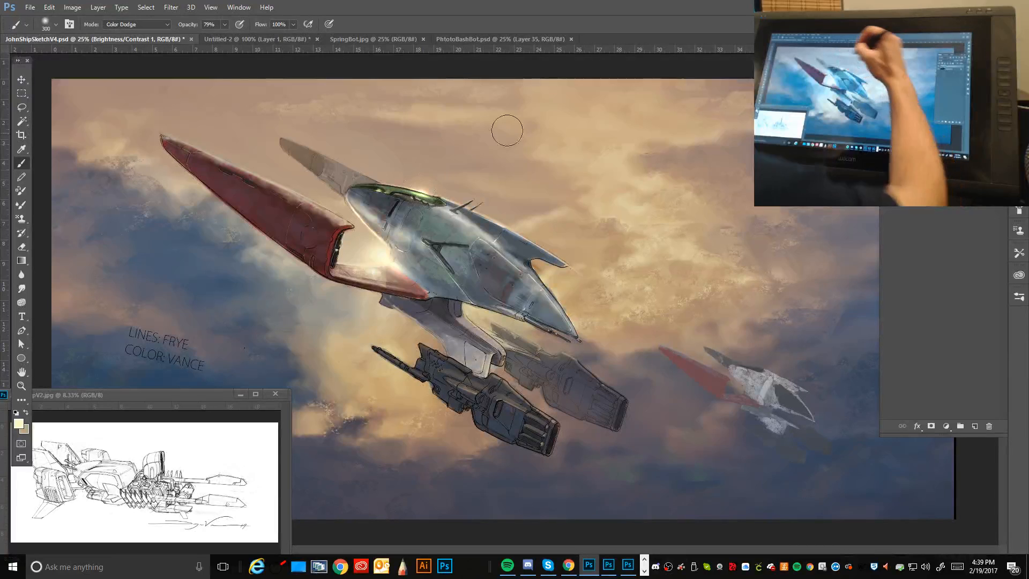
Step: Return the brush to Normal mode and refine the canopy's upper edge with a sampled sky tone and a 15 px soft brush
key(bracketleft)
key(bracketleft)
key(bracketleft)
key(bracketleft)
key(bracketleft)
key(bracketleft)
key(bracketleft)
key(bracketleft)
key(bracketleft)
key(bracketleft)
key(bracketleft)
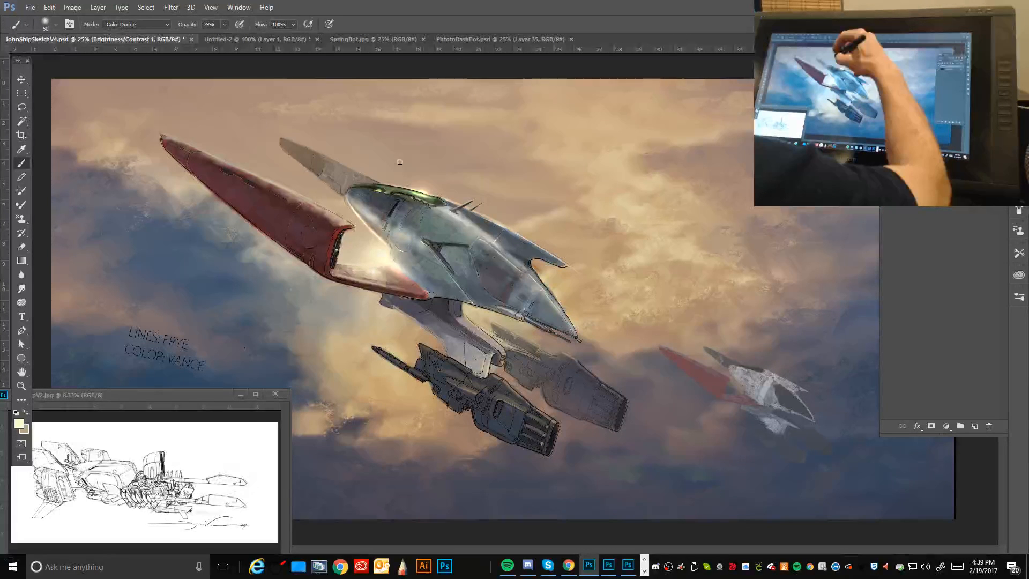
key(bracketleft)
key(bracketleft)
key(bracketleft)
key(bracketleft)
key(bracketleft)
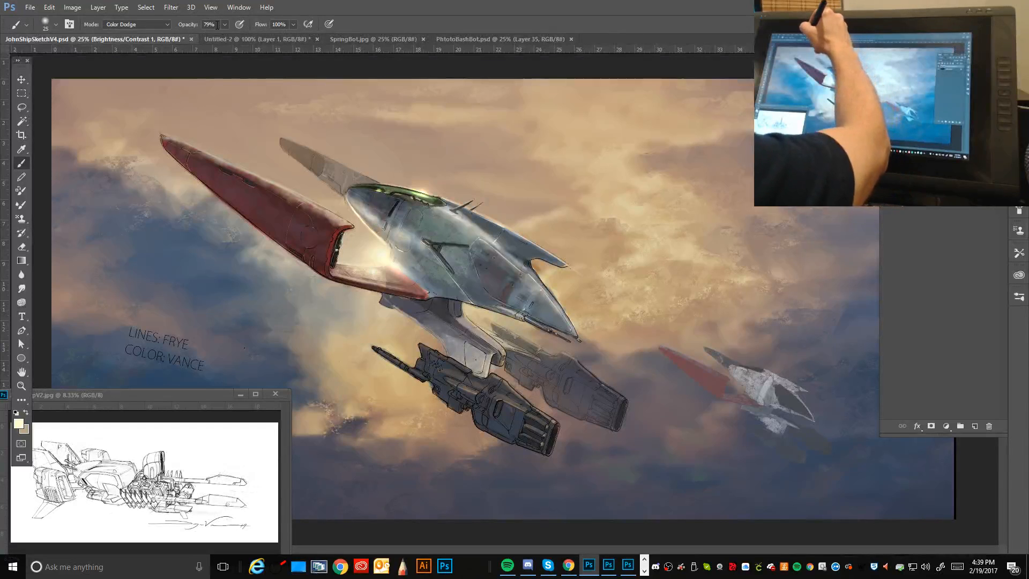
click(166, 24)
click(123, 31)
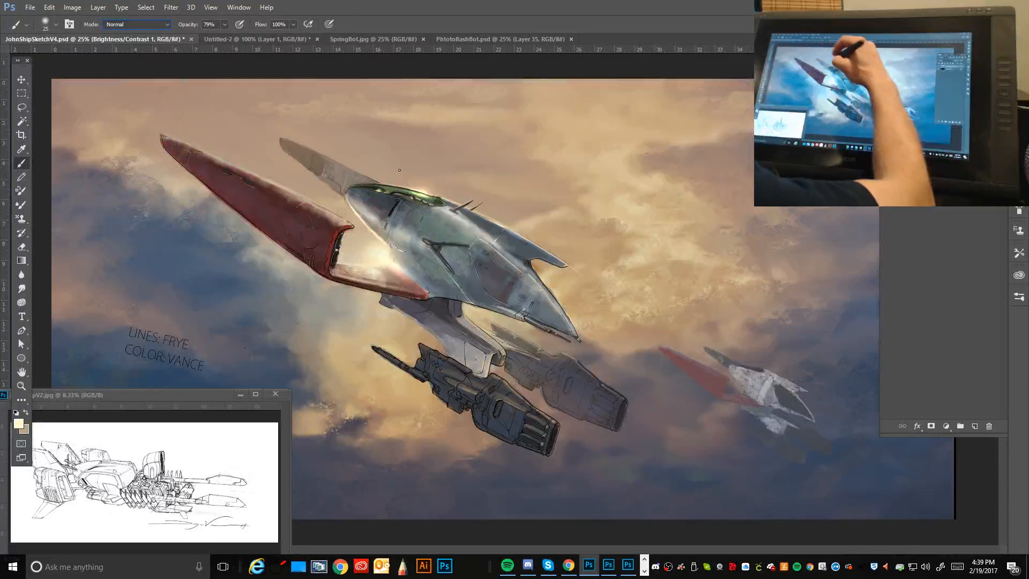
key(alt)
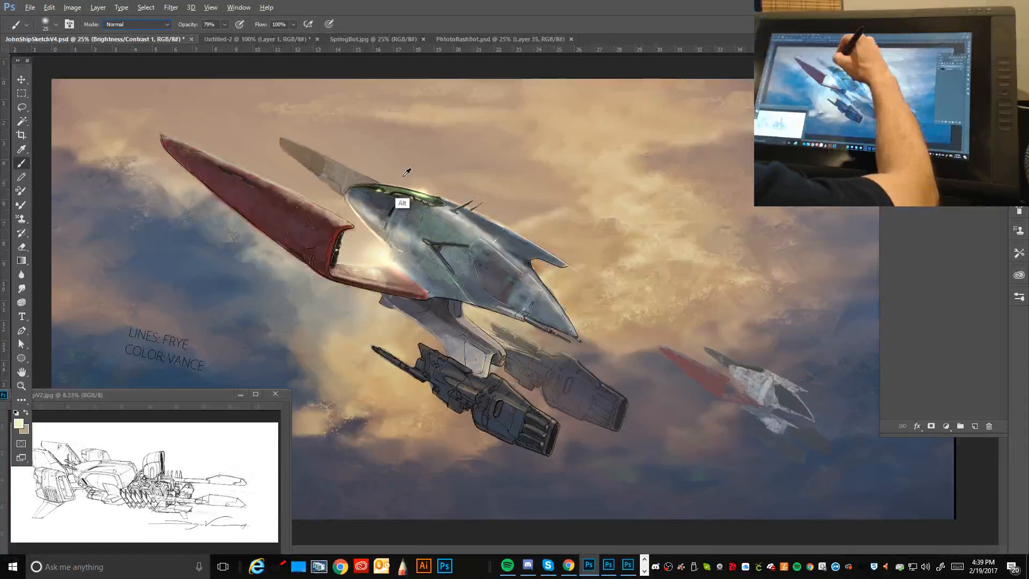
alt+click(405, 175)
key(bracketleft)
key(bracketleft)
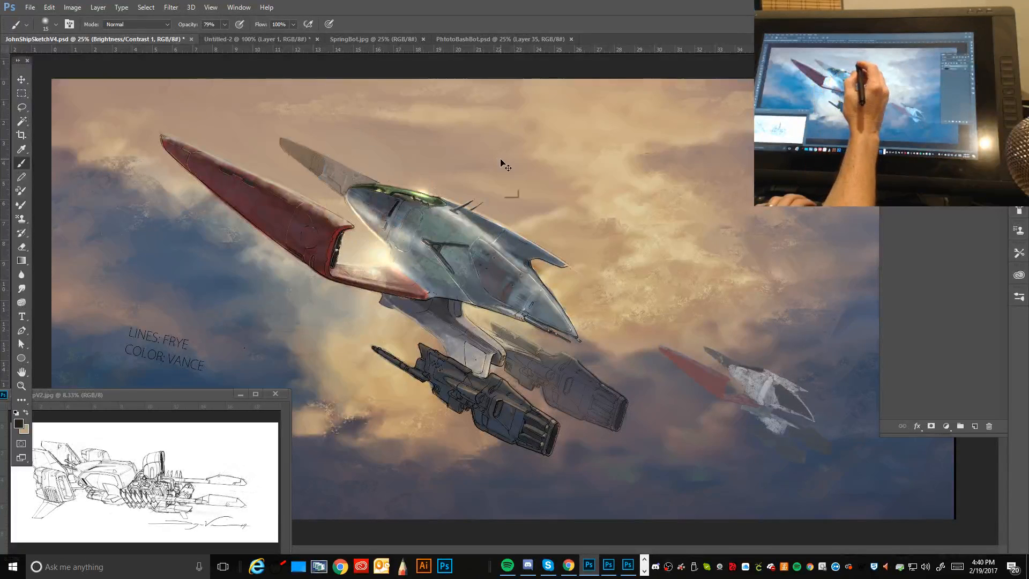
Step: Switch to a hard round brush at 7 px and add fine dark details around the canopy and upper hull
key(ctrl+plus)
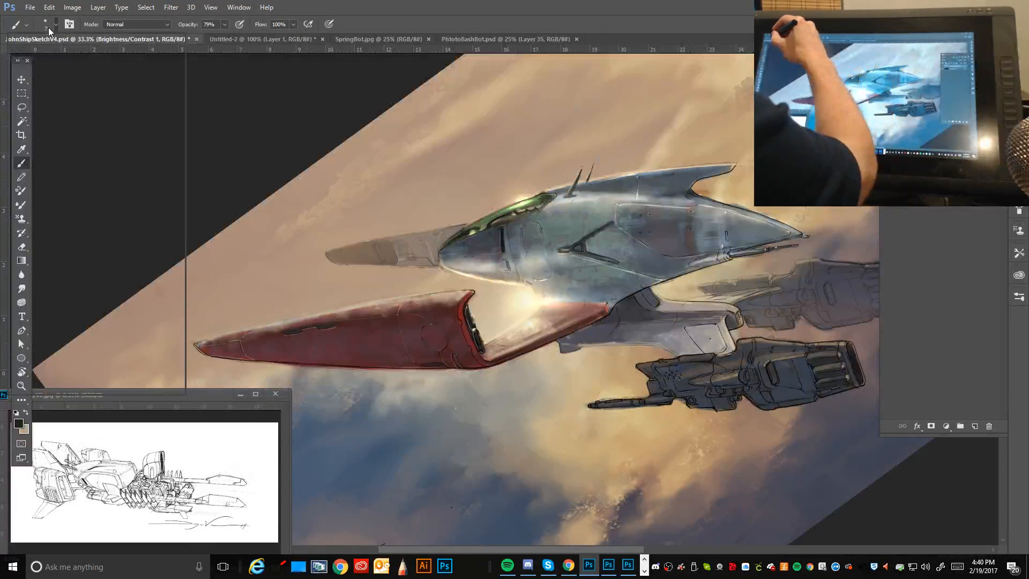
click(50, 26)
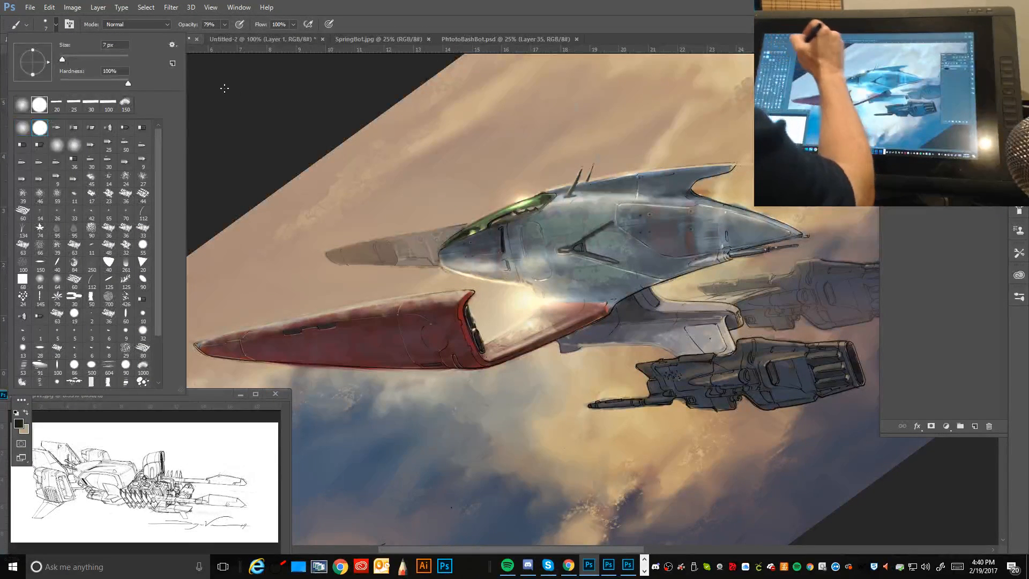
click(255, 83)
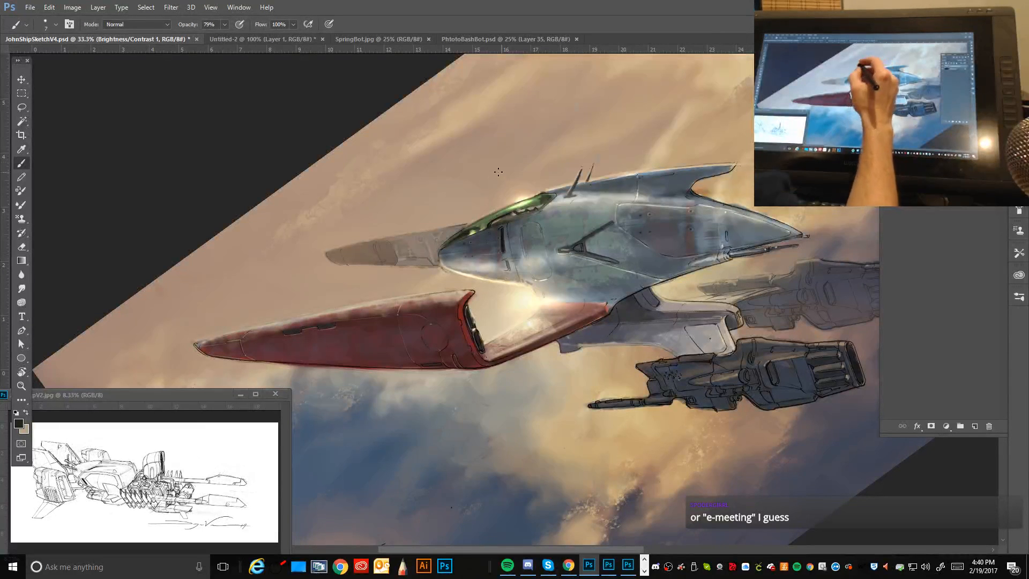
key([)
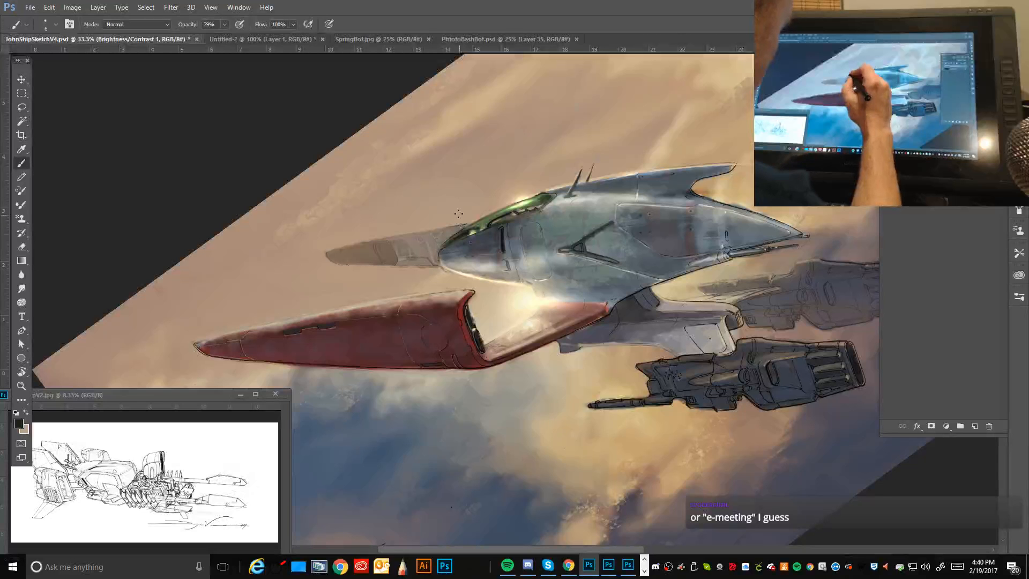
key(])
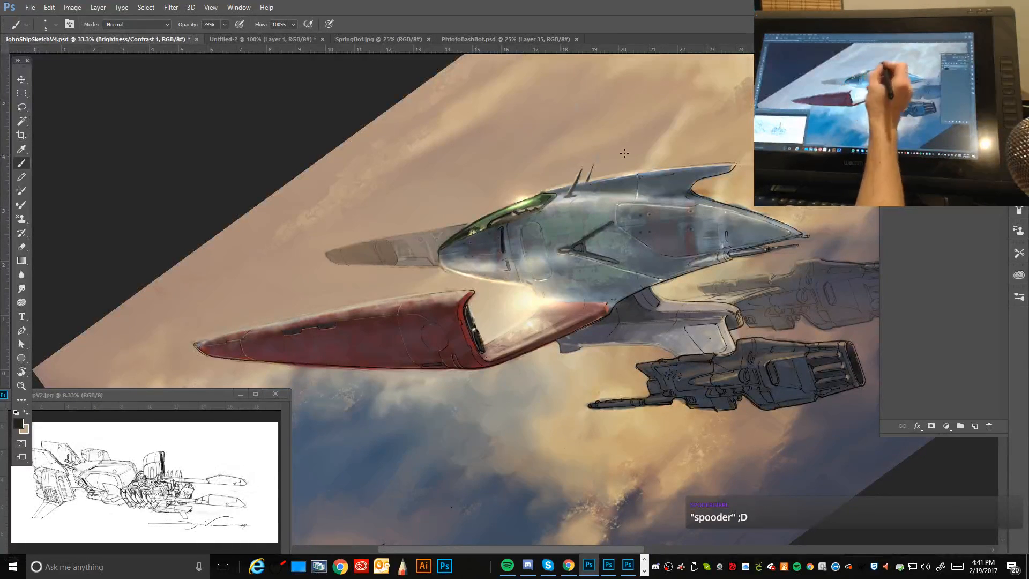
key(bracketright)
key(bracketright)
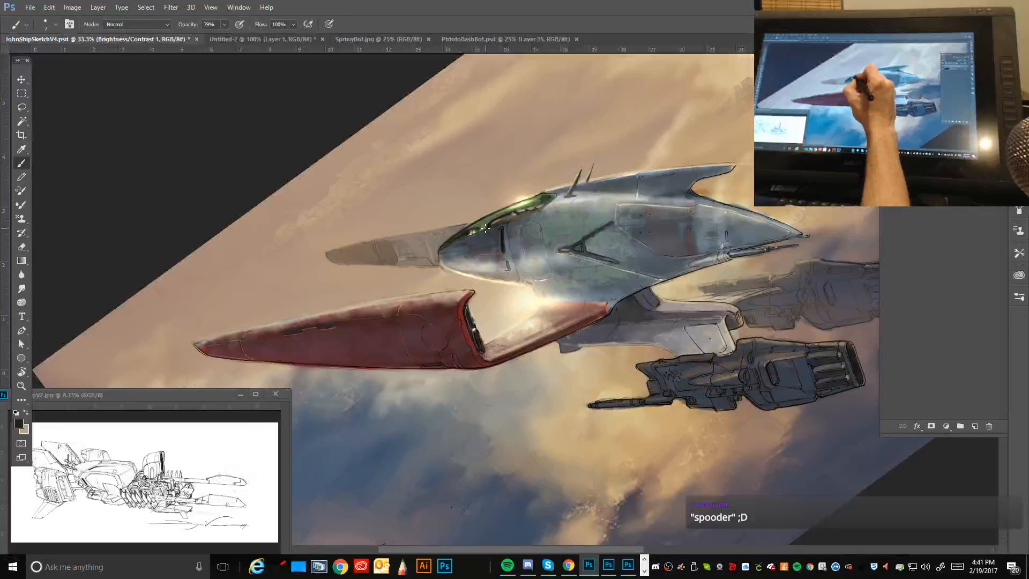
Step: Refine the canopy's upper edge and frame with dark tones sampled from the ship, varying the small hard brush size
key(bracketright)
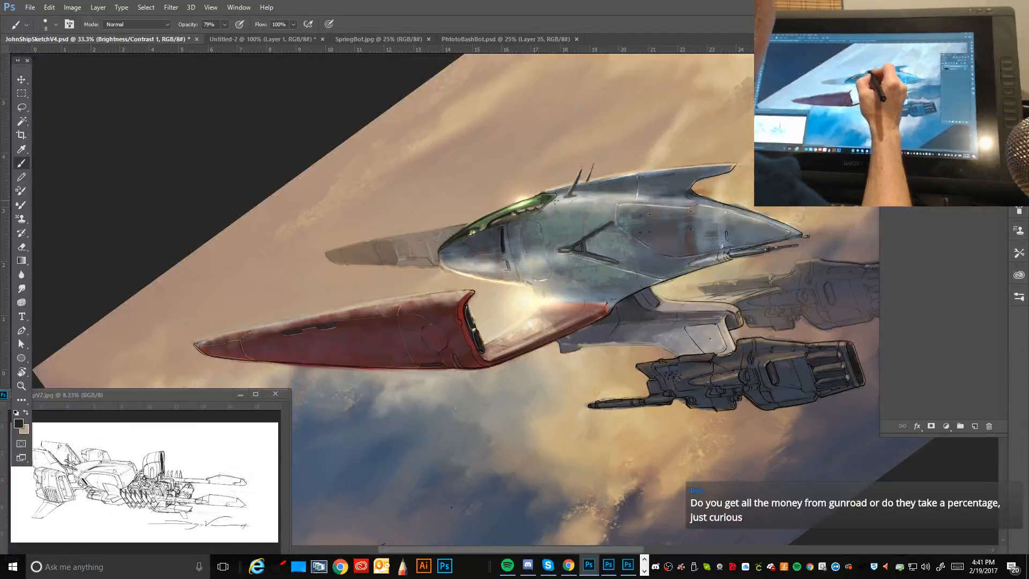
key(alt)
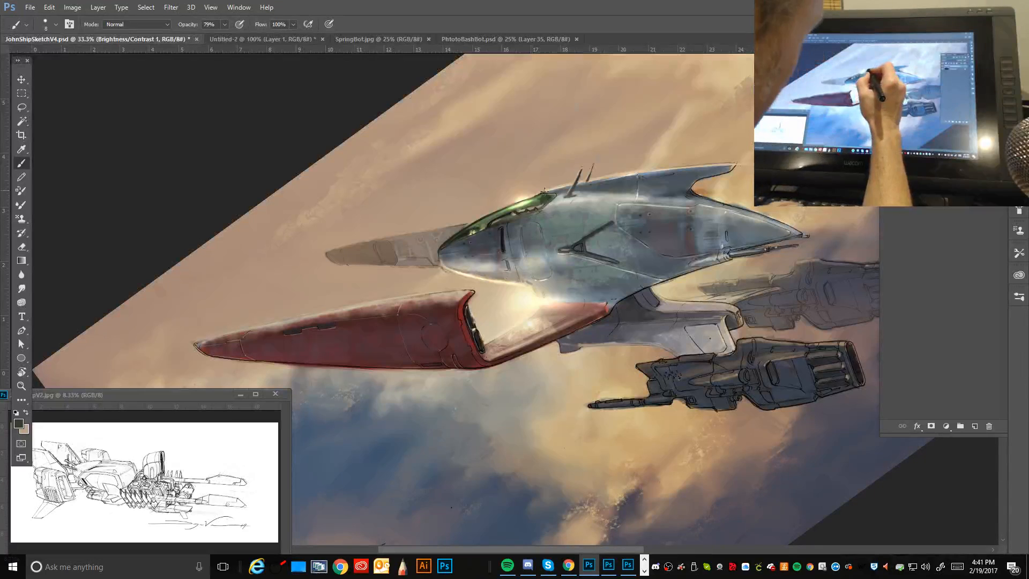
key(bracketleft)
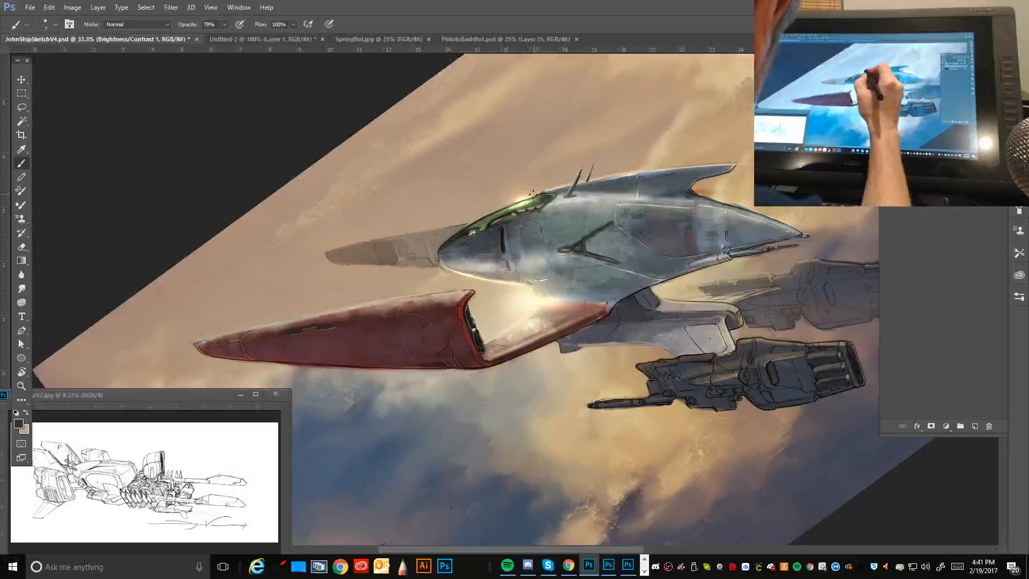
alt+click(502, 234)
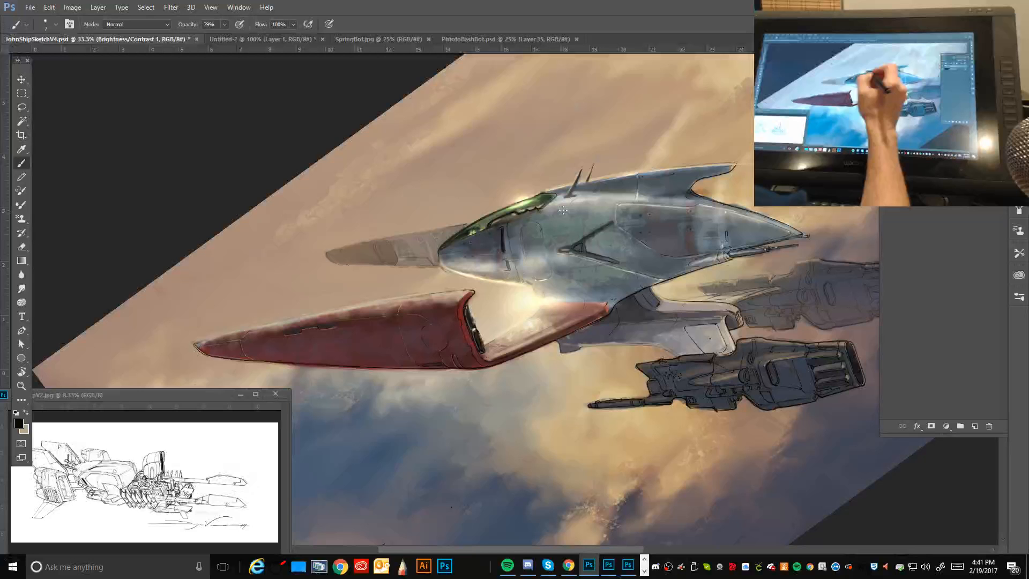
Step: Paint thin pale grey highlights on the front end of the green canopy with light tones sampled from the hull
alt+click(469, 259)
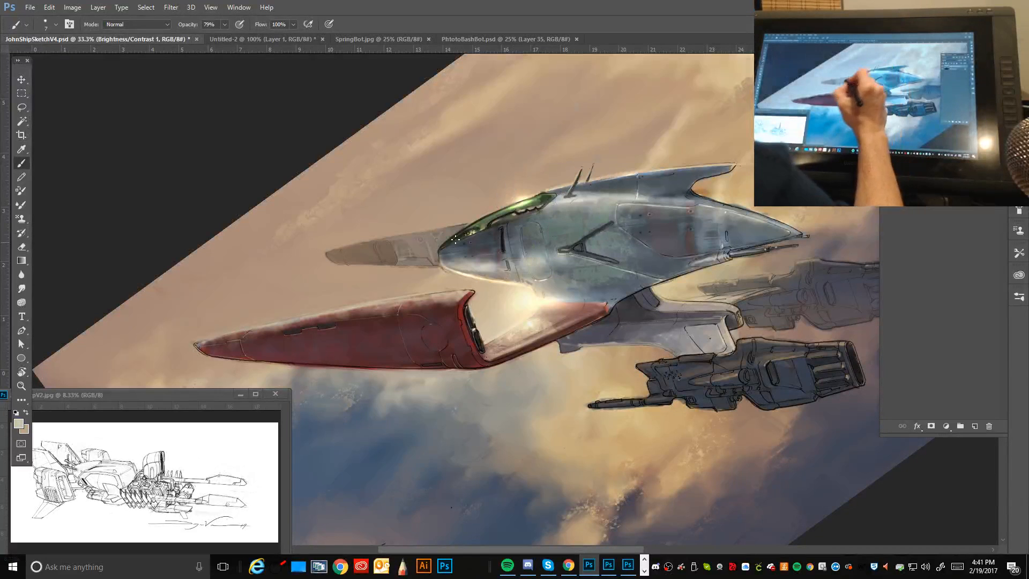
alt+click(560, 230)
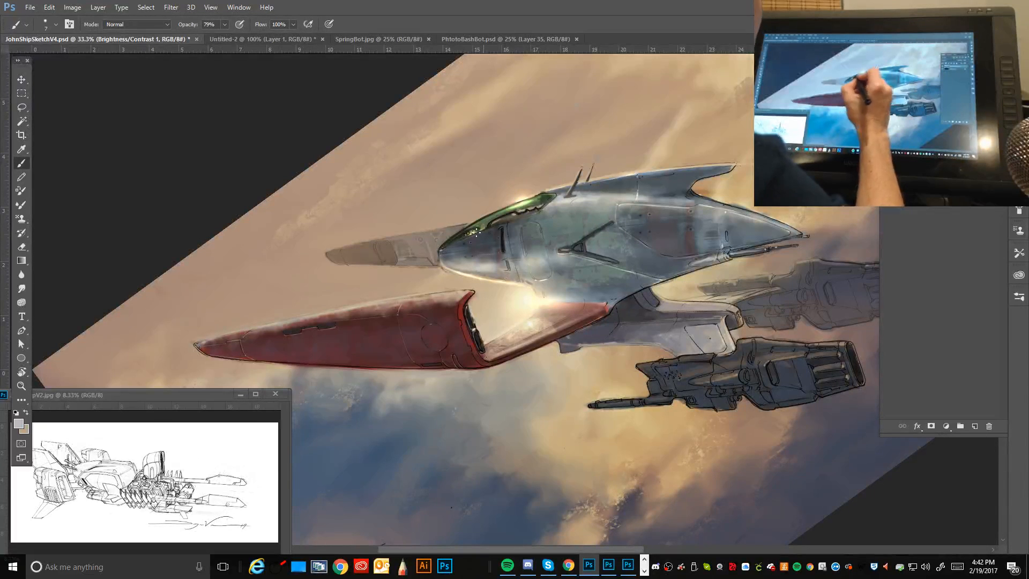
drag(453, 244, 464, 237)
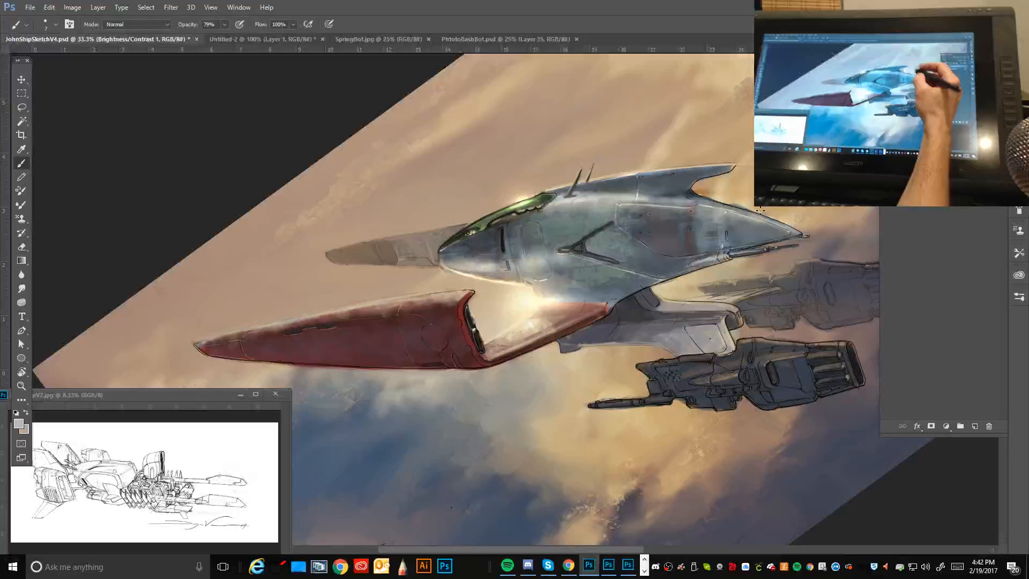
Step: Sample a tan cloud tone beside the red wing's inner arm and set up a soft round brush at 20 px
key(r)
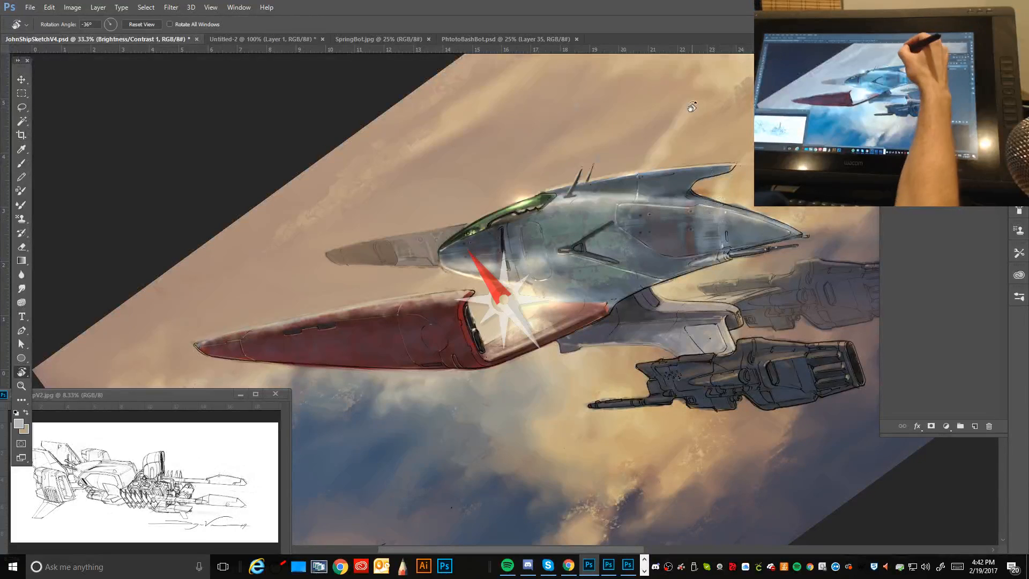
drag(689, 104, 751, 255)
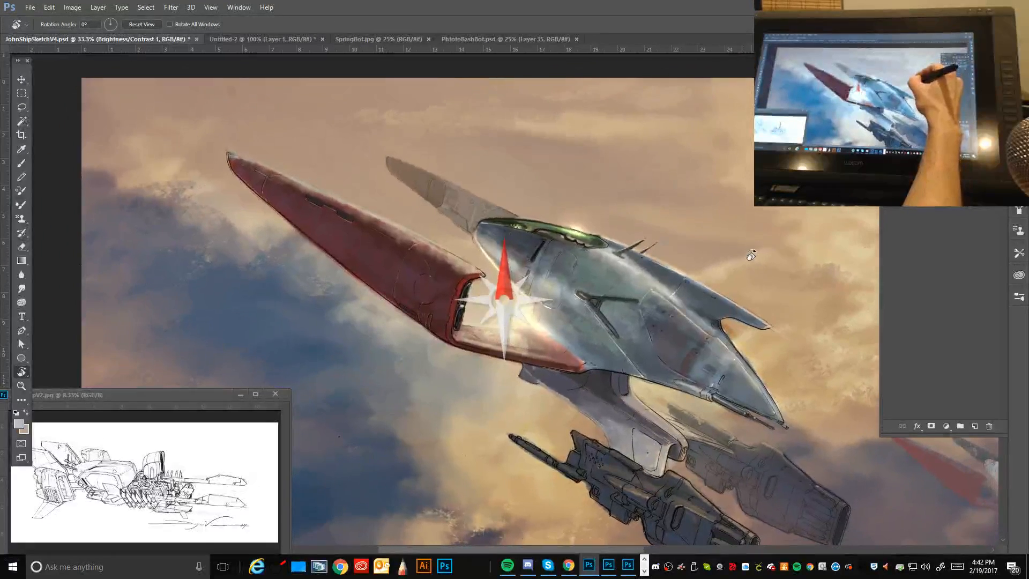
key(b)
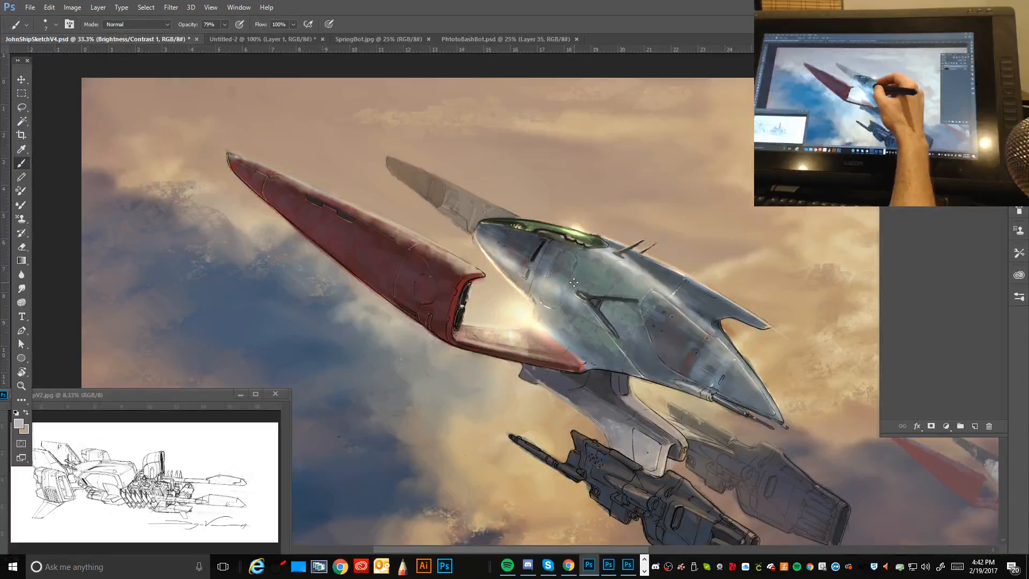
key(r)
mouse_move(324, 384)
mouse_down()
mouse_move(638, 448)
mouse_move(665, 241)
mouse_move(564, 155)
mouse_up()
key(b)
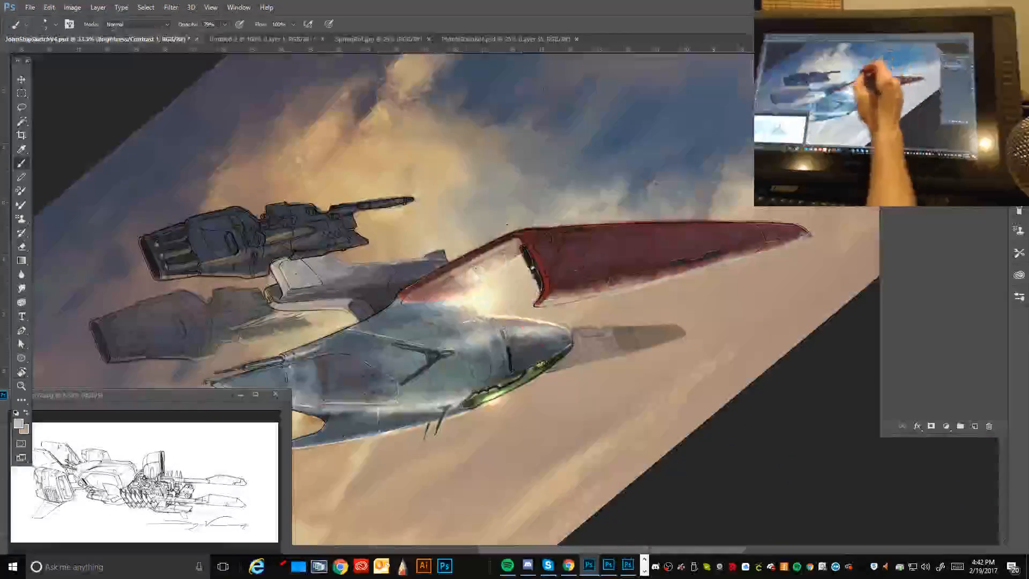
alt+click(460, 252)
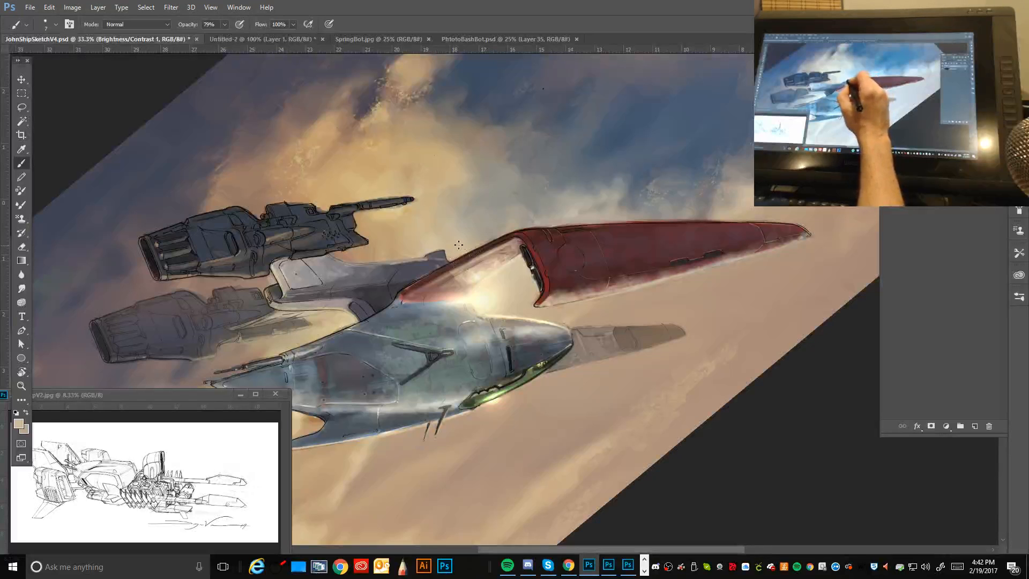
key(bracketright)
key(bracketright)
key(bracketright)
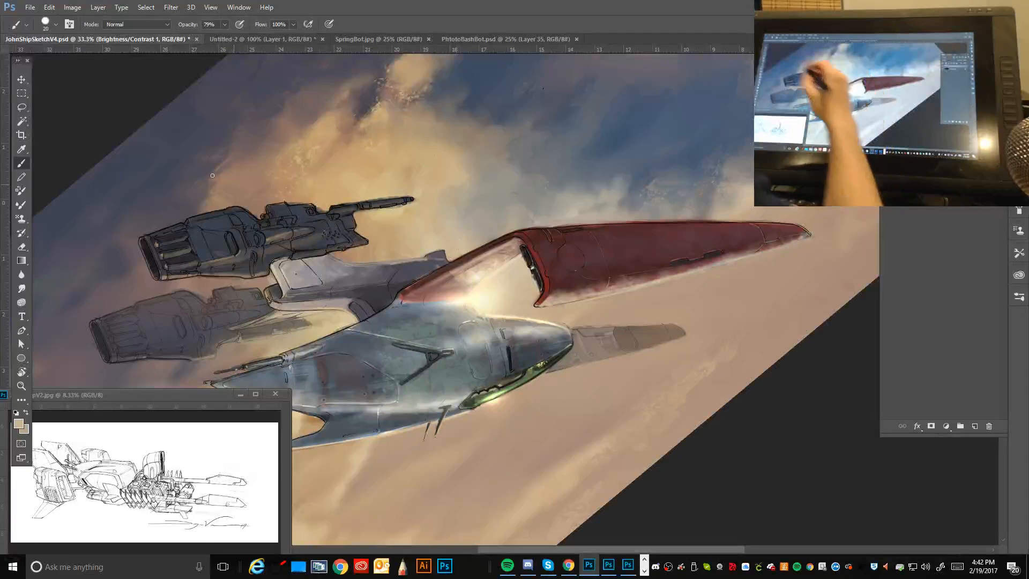
click(55, 24)
click(22, 128)
click(517, 7)
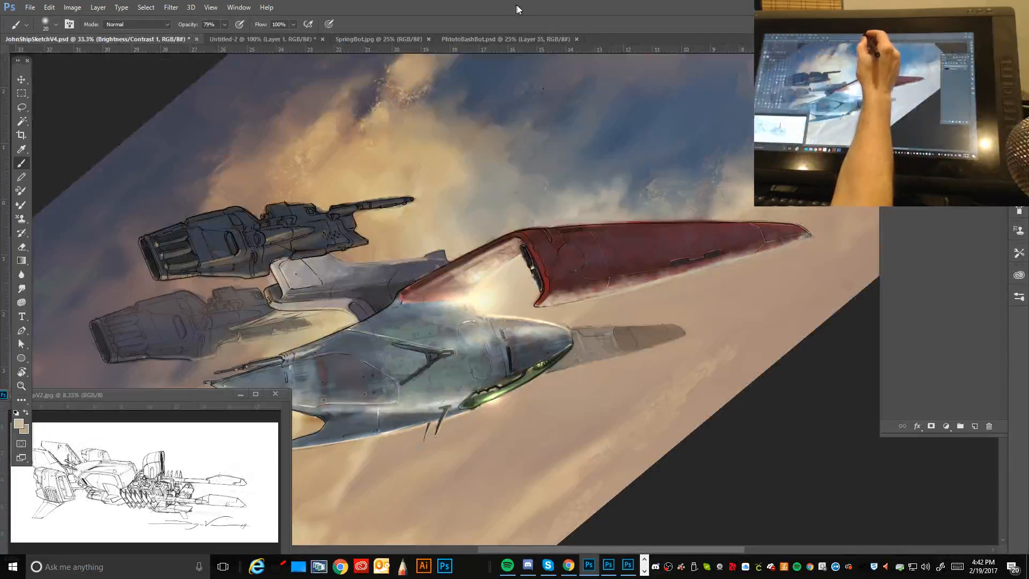
Step: Paint soft tan sky tones along the red wing's outer edge, varying the soft brush between about 10 and 30 px
key(bracketleft)
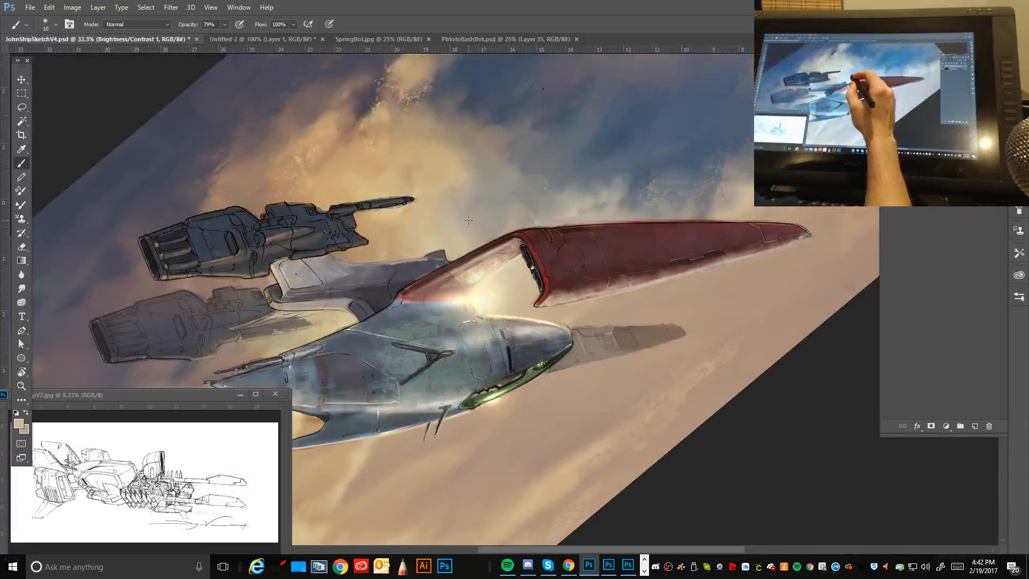
key(bracketright)
key(bracketright)
key(bracketright)
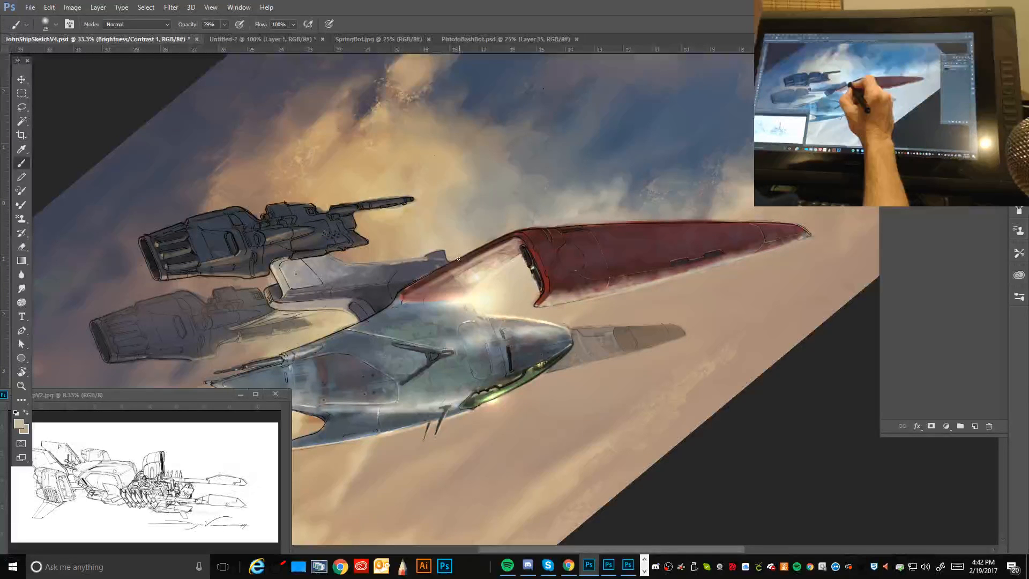
key(bracketright)
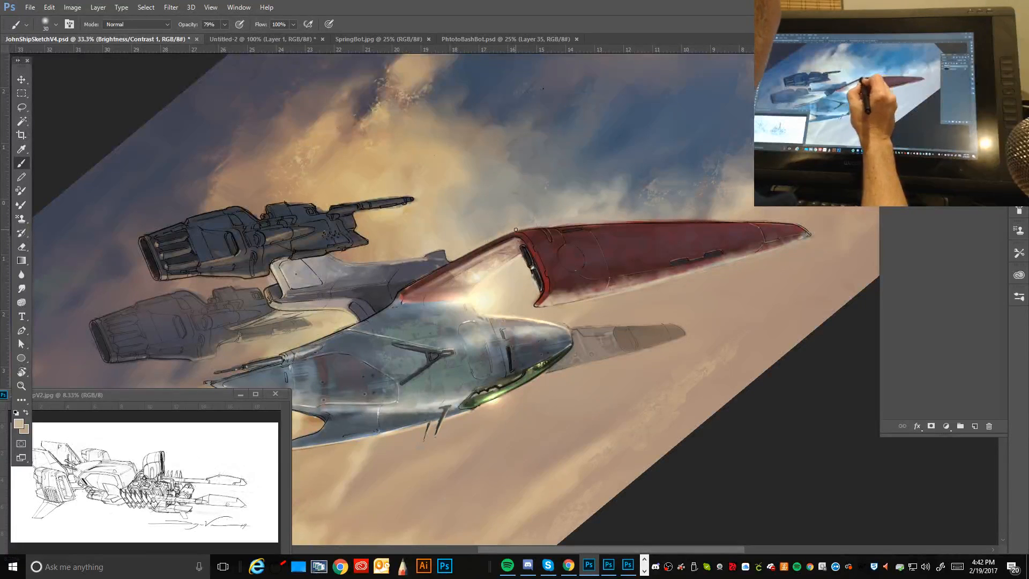
drag(538, 228, 616, 224)
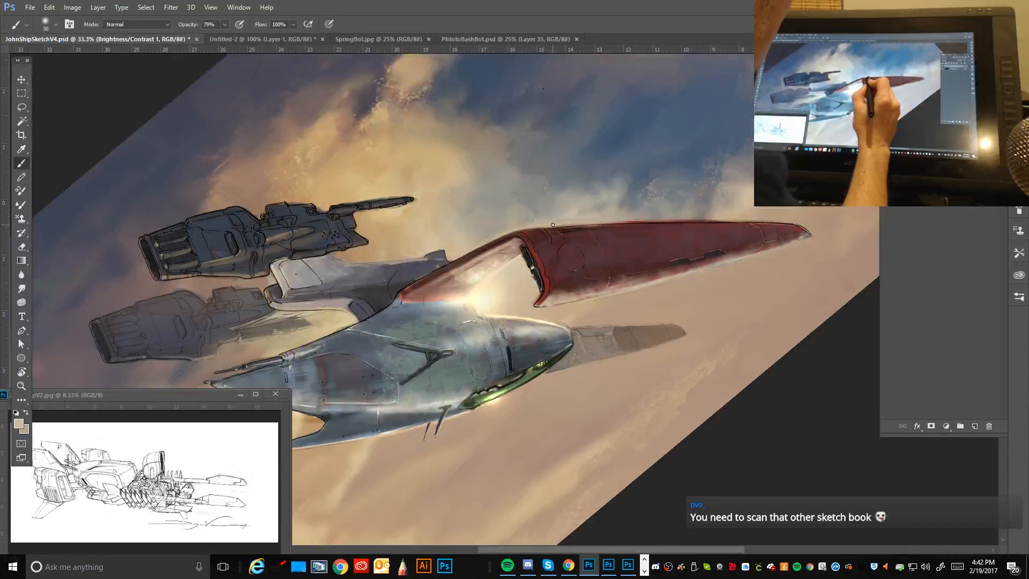
drag(618, 221, 659, 220)
key(bracketleft)
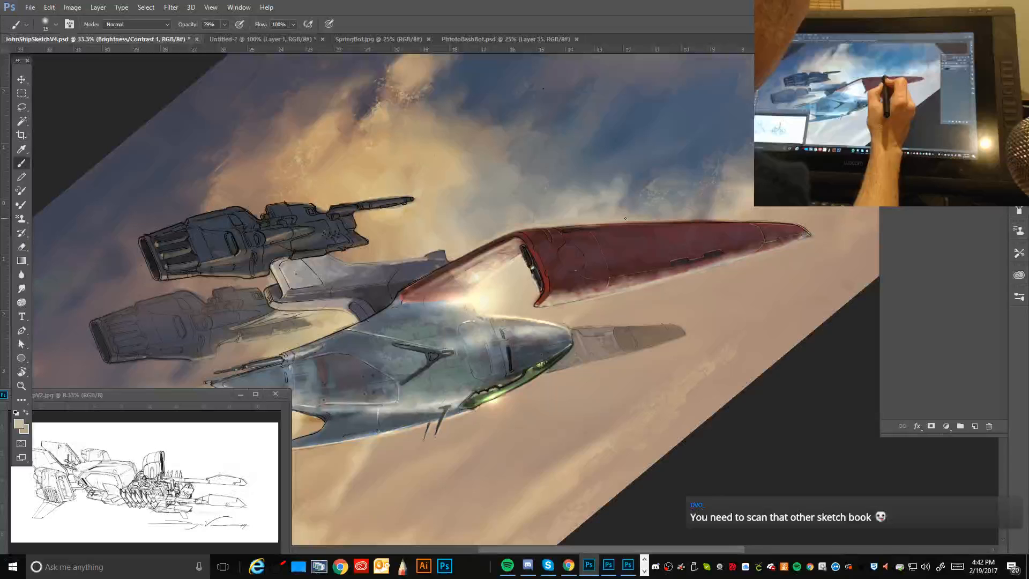
key(bracketright)
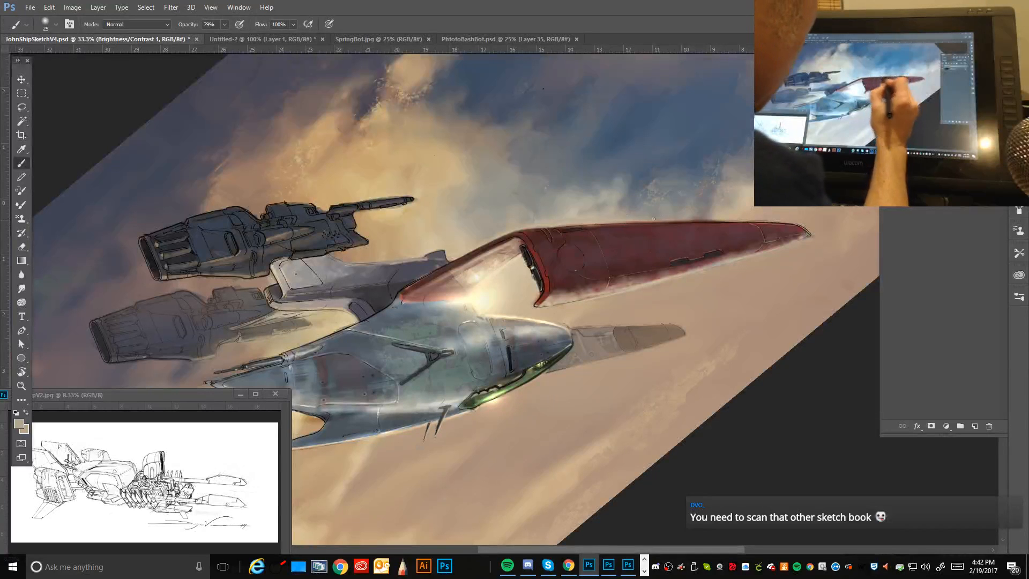
drag(682, 220, 717, 220)
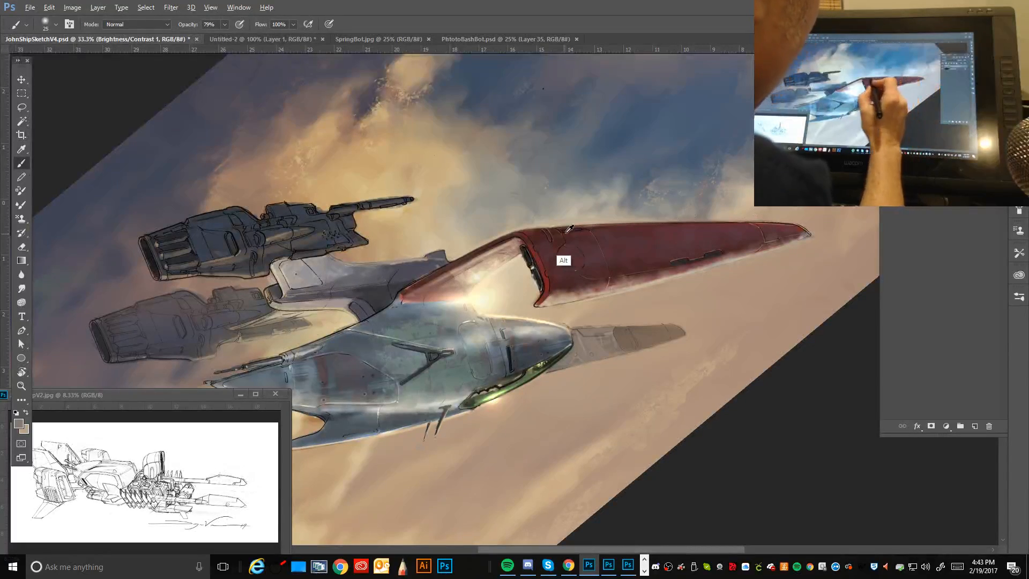
Step: Review the upright painting at overview and close range to judge the ship's edges and overall contrast
key(r)
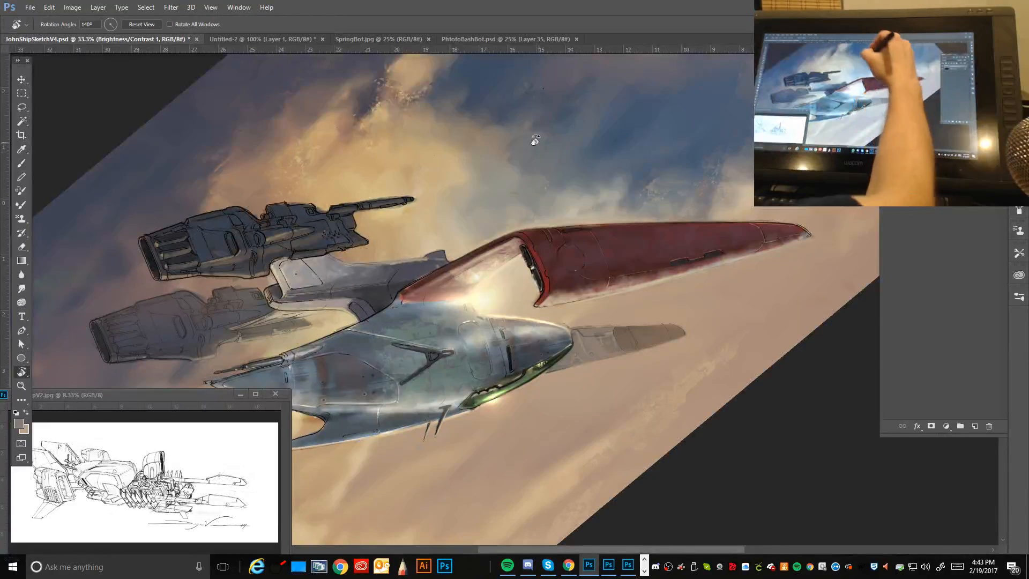
mouse_move(533, 138)
mouse_down()
mouse_move(616, 375)
mouse_move(412, 403)
mouse_move(398, 389)
mouse_move(404, 402)
mouse_up()
key(b)
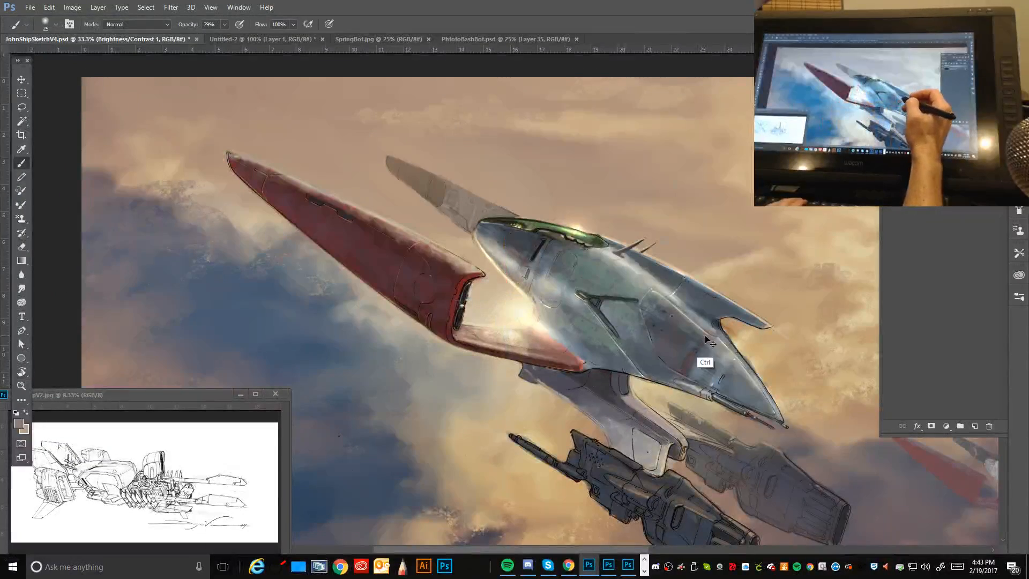
key(ctrl+minus)
key(ctrl+minus)
key(ctrl+minus)
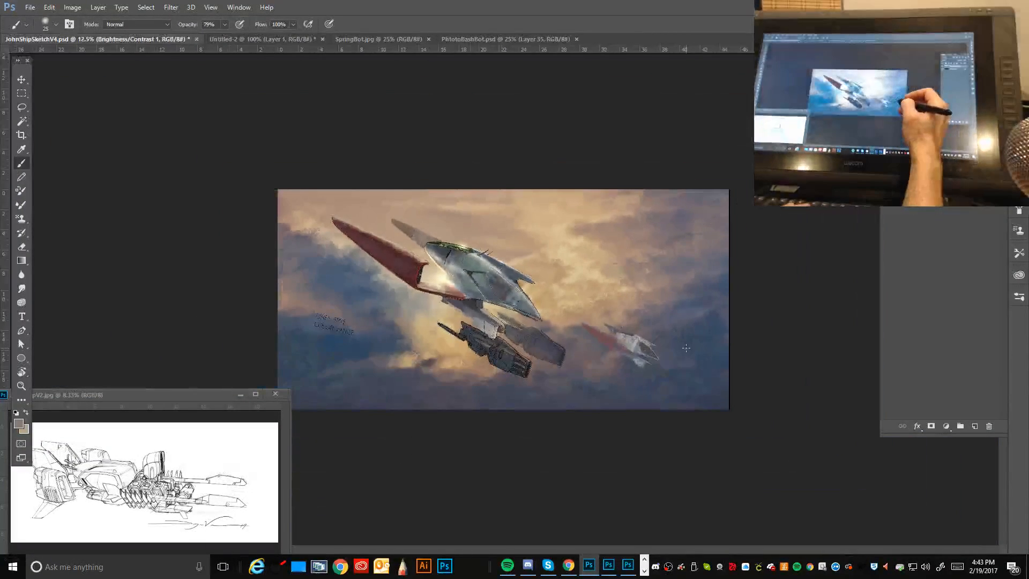
key(ctrl+minus)
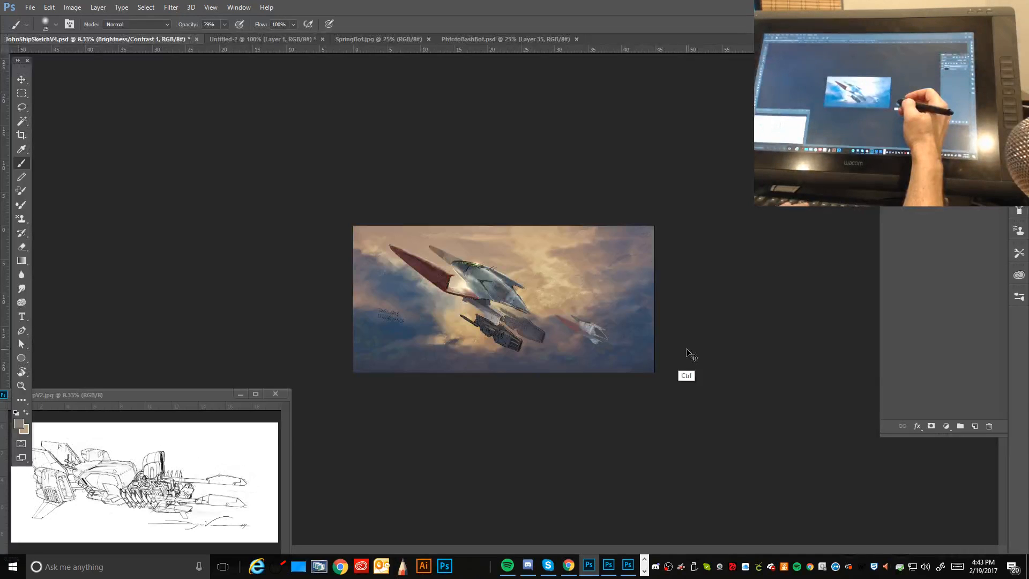
key(ctrl+plus)
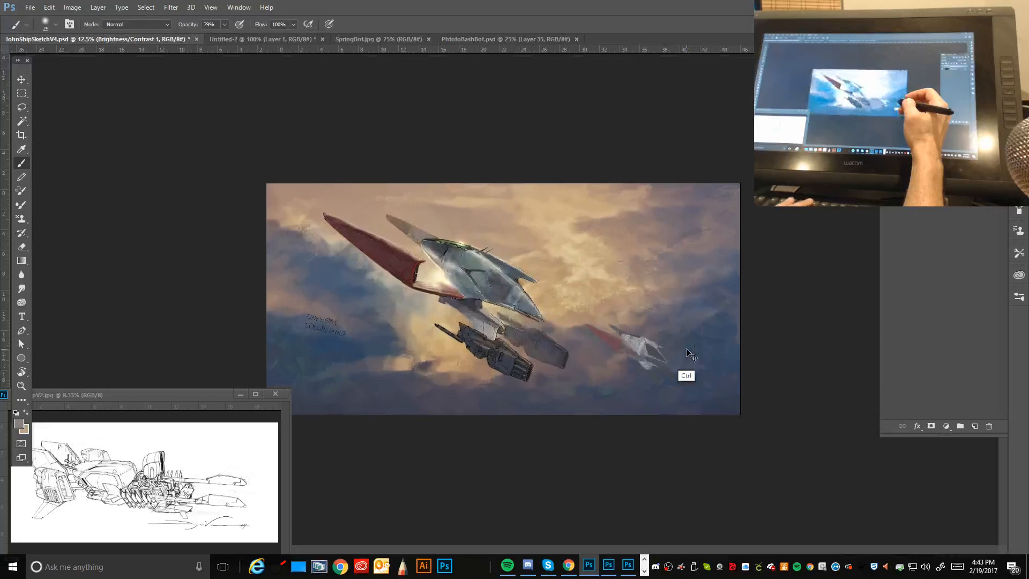
key(ctrl+plus)
key(ctrl+plus)
key(ctrl+plus)
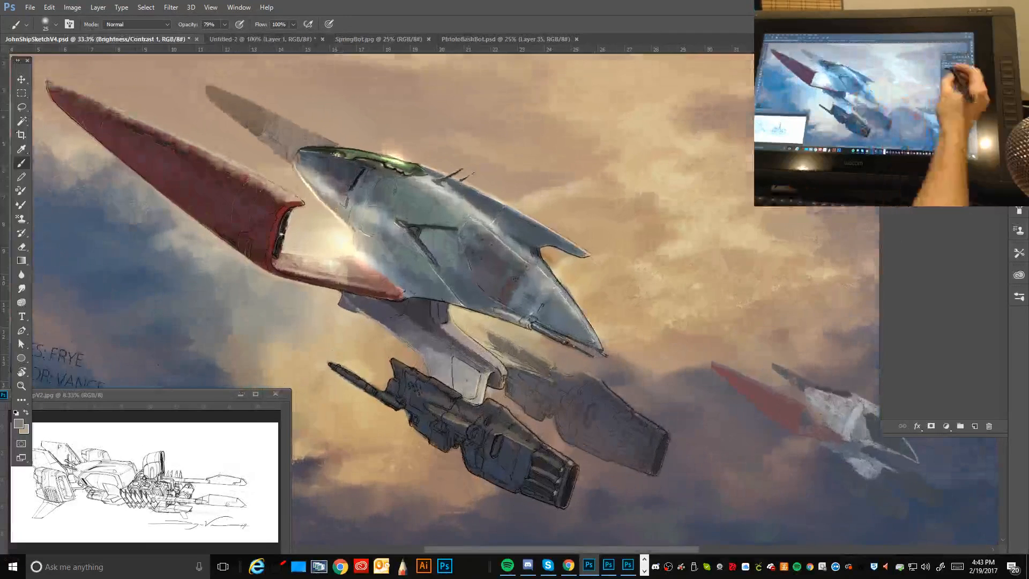
click(58, 25)
click(382, 12)
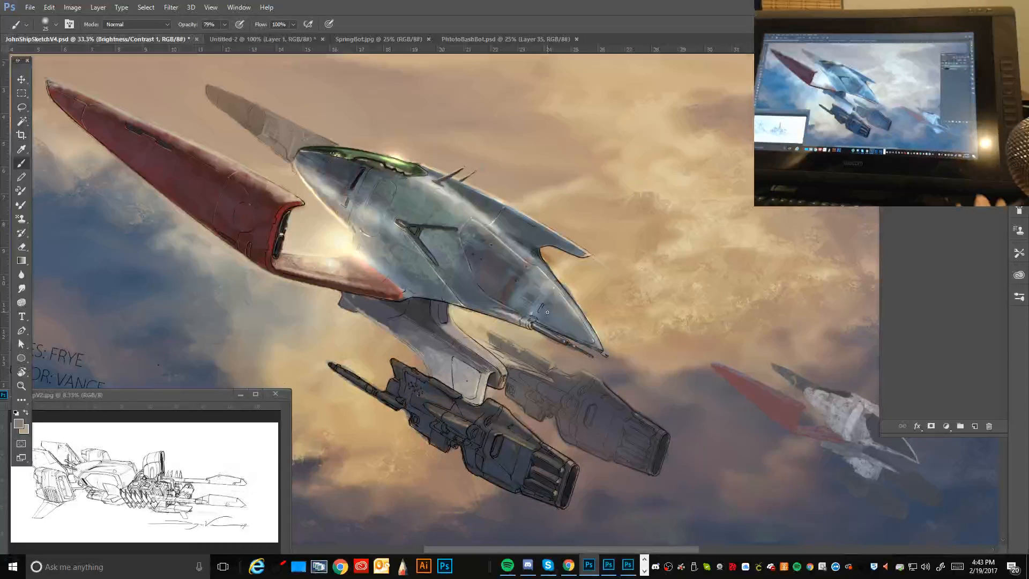
Step: Add a new layer for shading, with a dark tone sampled near the canopy and the soft brush enlarged to 250 px
key(alt)
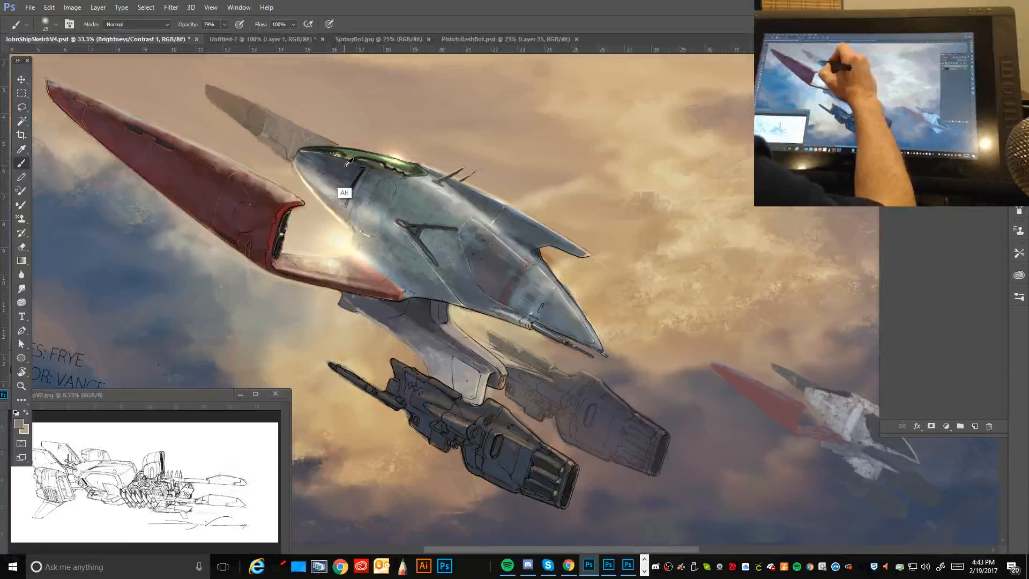
alt+click(345, 166)
key(bracketright)
key(bracketright)
key(bracketright)
key(bracketright)
key(bracketright)
key(bracketright)
key(bracketright)
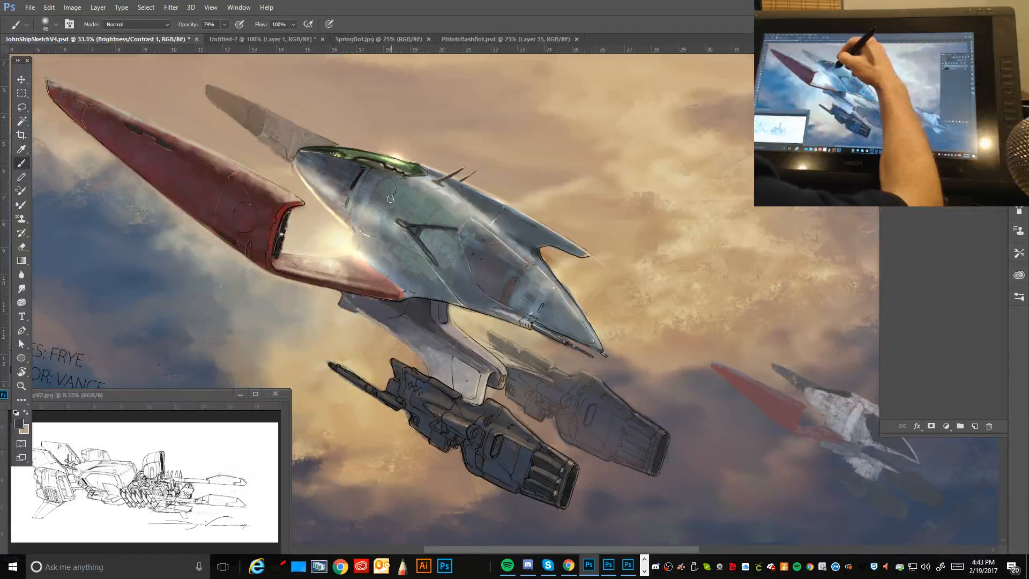
key(bracketright)
key(bracketright)
key(bracketright)
key(bracketright)
key(bracketright)
key(bracketright)
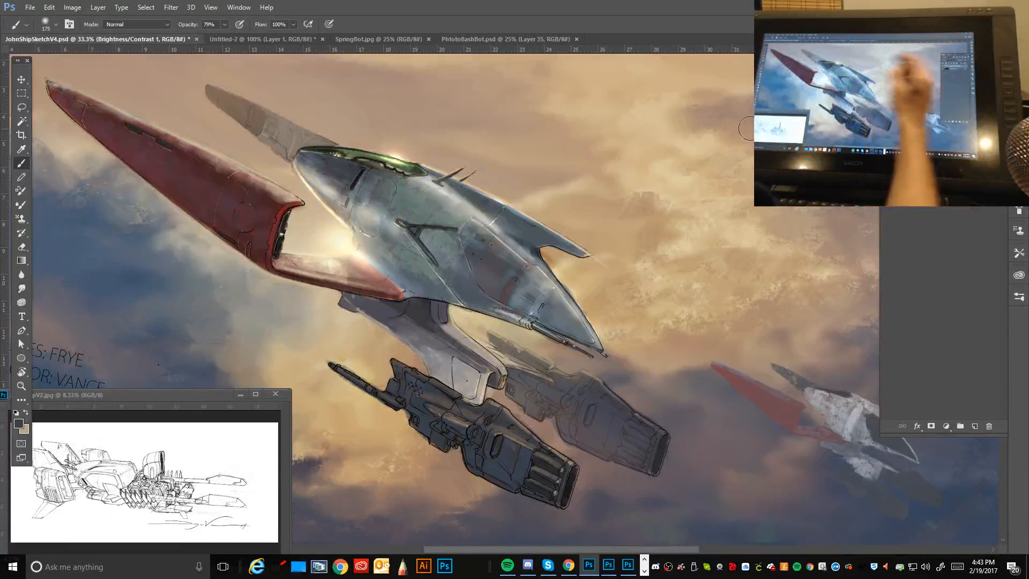
click(1002, 103)
click(944, 116)
click(607, 177)
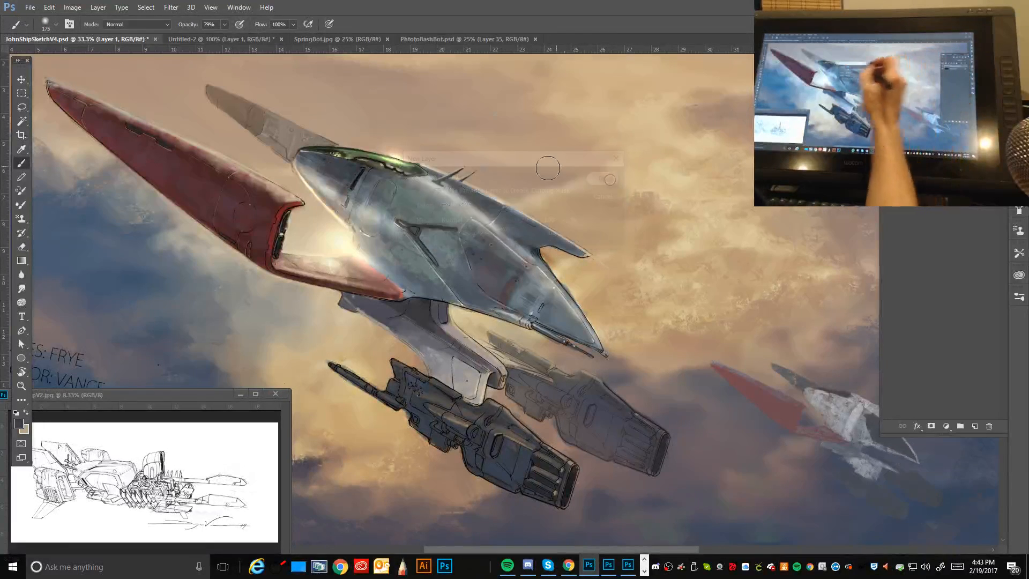
key(bracketright)
key(bracketright)
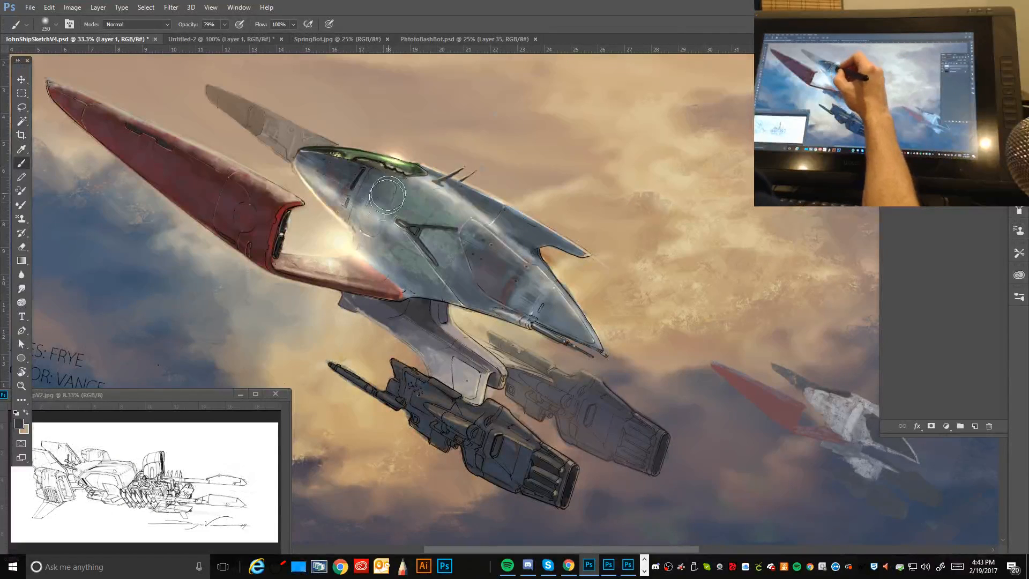
Step: Paint broad soft dark shading over the middle of the grey-green hull from below the canopy to the rear, reducing the brush to 150 px
mouse_move(380, 198)
mouse_down()
mouse_move(414, 213)
mouse_move(426, 231)
mouse_move(442, 225)
mouse_move(449, 247)
mouse_move(466, 241)
mouse_move(470, 259)
mouse_move(484, 253)
mouse_move(502, 291)
mouse_move(520, 283)
mouse_move(543, 301)
mouse_move(569, 291)
mouse_move(540, 301)
mouse_move(572, 327)
mouse_up()
key(bracketleft)
key(bracketleft)
key(bracketleft)
key(bracketright)
key(bracketright)
key(bracketright)
mouse_move(502, 228)
mouse_down()
mouse_move(424, 230)
mouse_move(398, 212)
mouse_up()
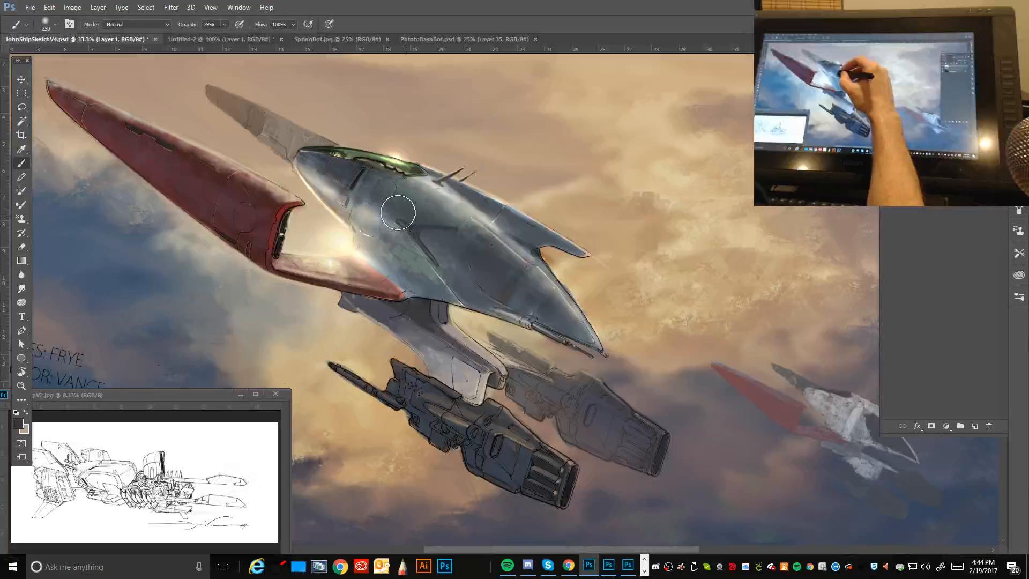
key(bracketleft)
key(bracketleft)
key(bracketleft)
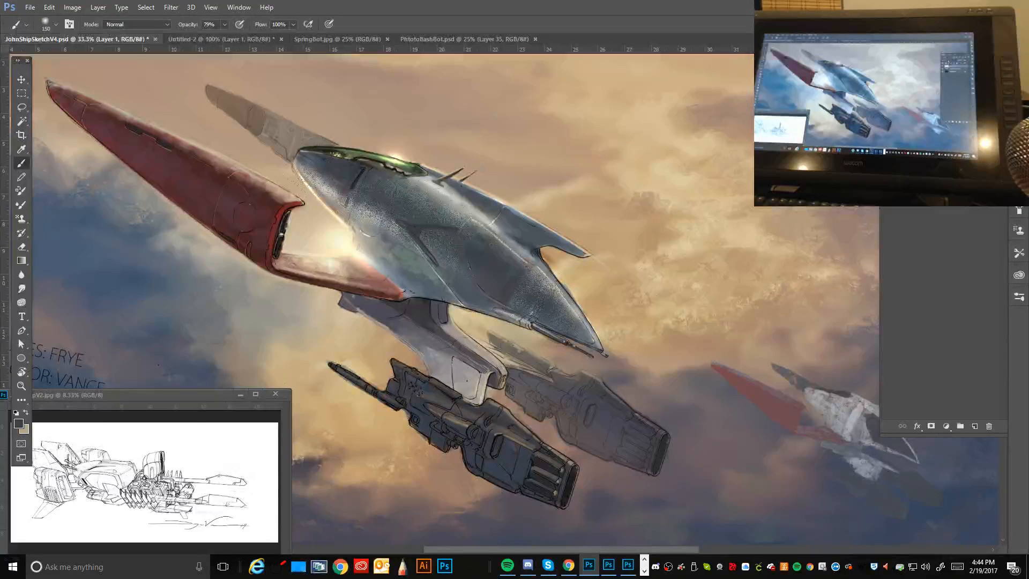
Step: Change the shading layer's blend mode to deepen the hull's contrast, and compare the painting at overview with the layer hidden and shown
key(Down)
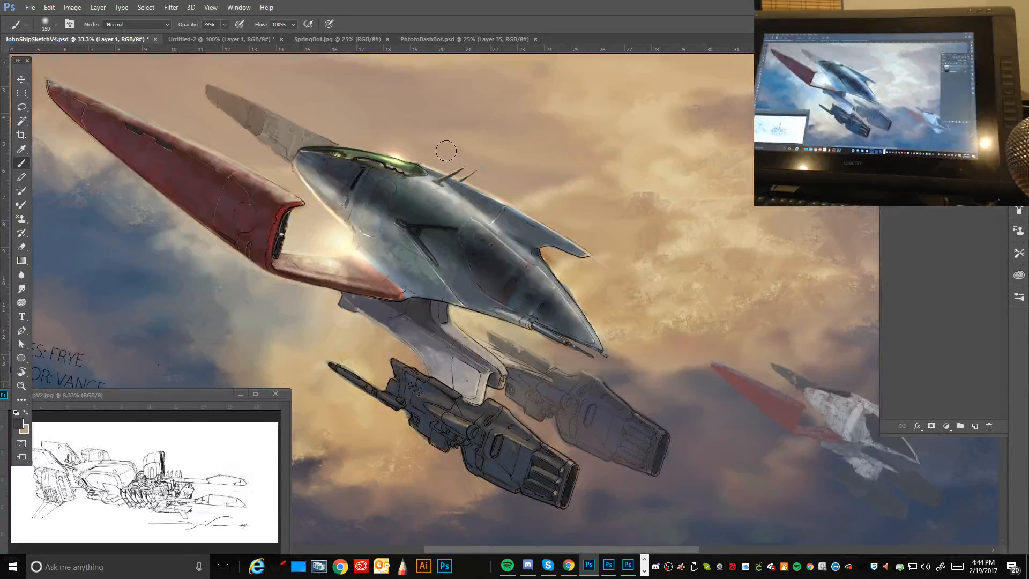
key(ctrl+minus)
key(ctrl+minus)
key(ctrl+minus)
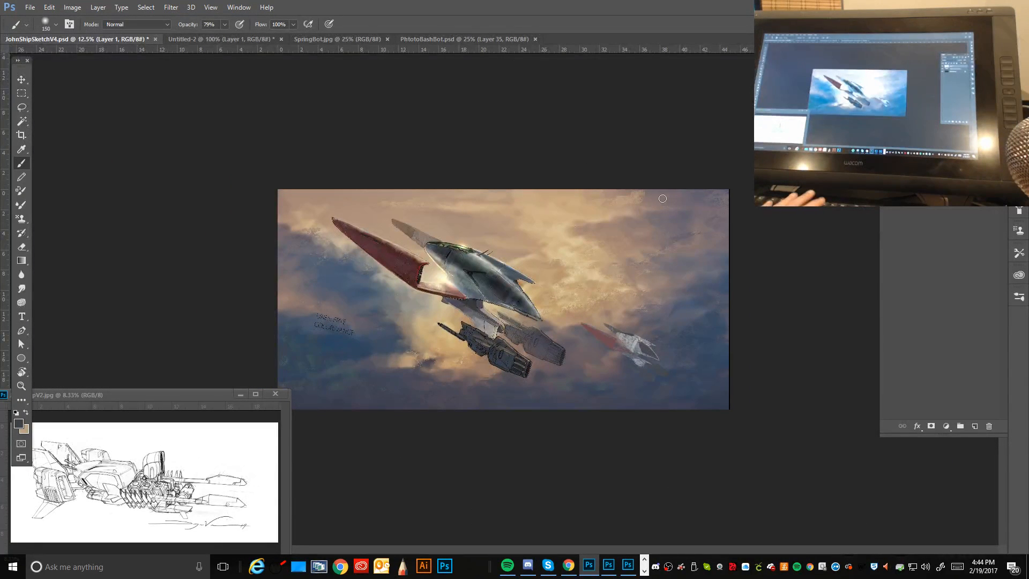
key(ctrl+plus)
key(ctrl+plus)
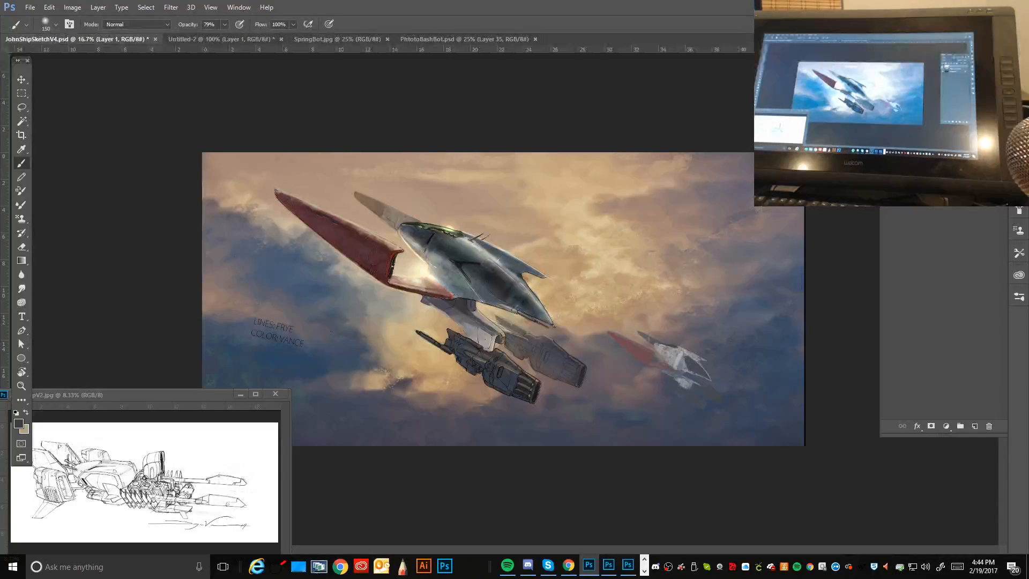
click(888, 162)
click(888, 162)
click(888, 163)
click(888, 162)
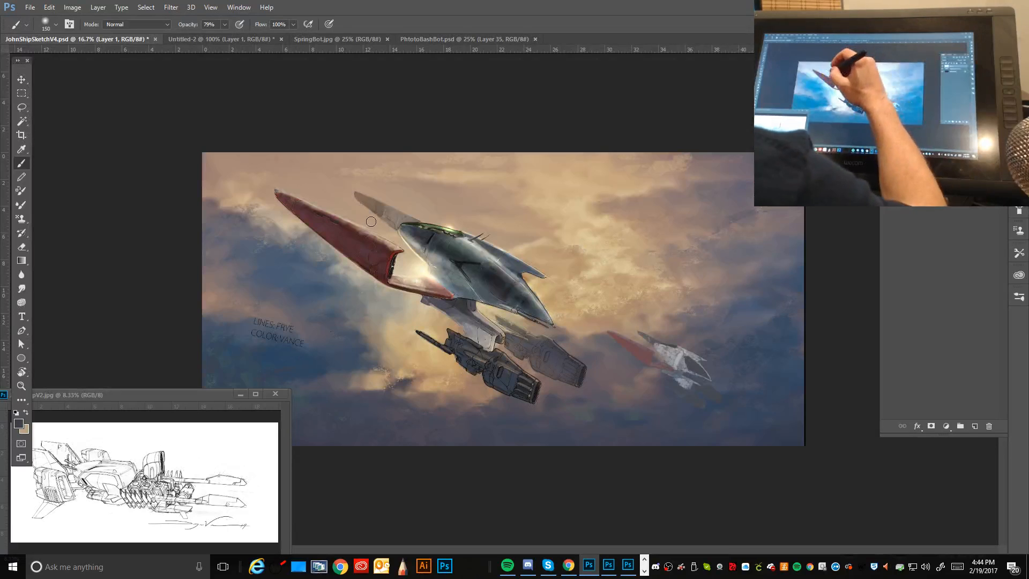
Step: Paint soft dark shading on the red wing, varying the brush between about 70 and 125 px
key(bracketleft)
key(bracketleft)
key(bracketleft)
key(bracketleft)
key(bracketleft)
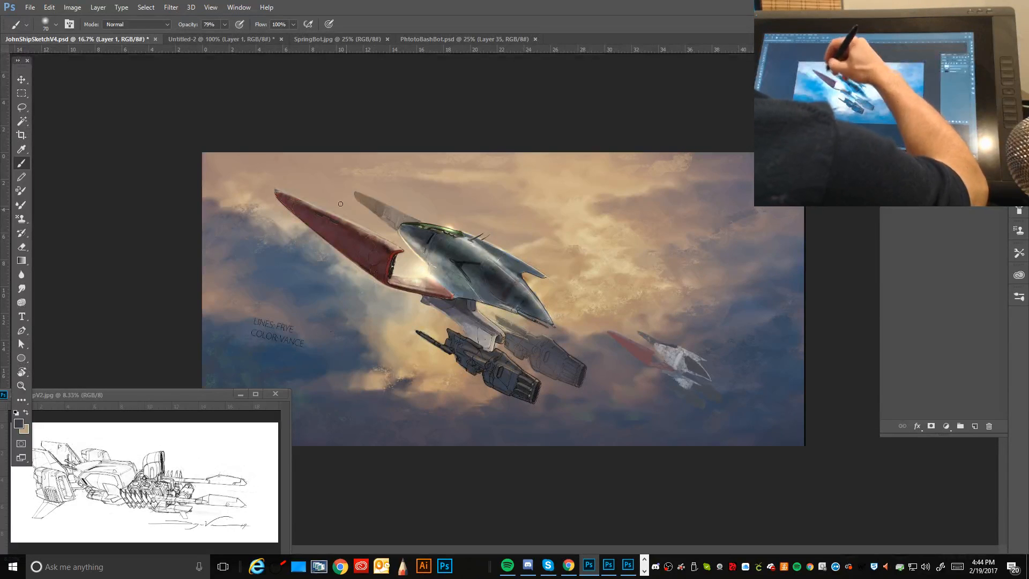
key(bracketright)
key(bracketright)
key(bracketright)
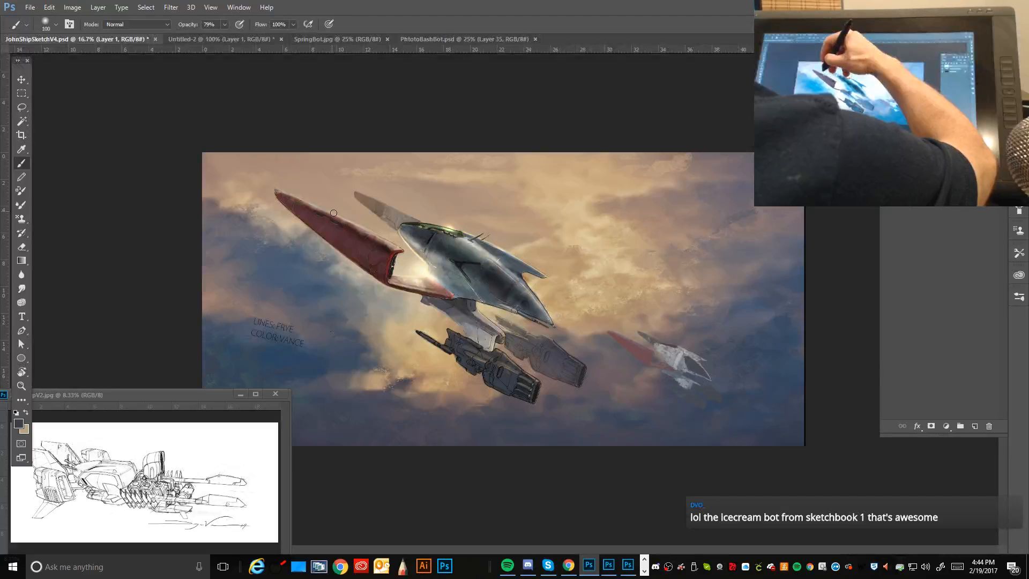
key(bracketright)
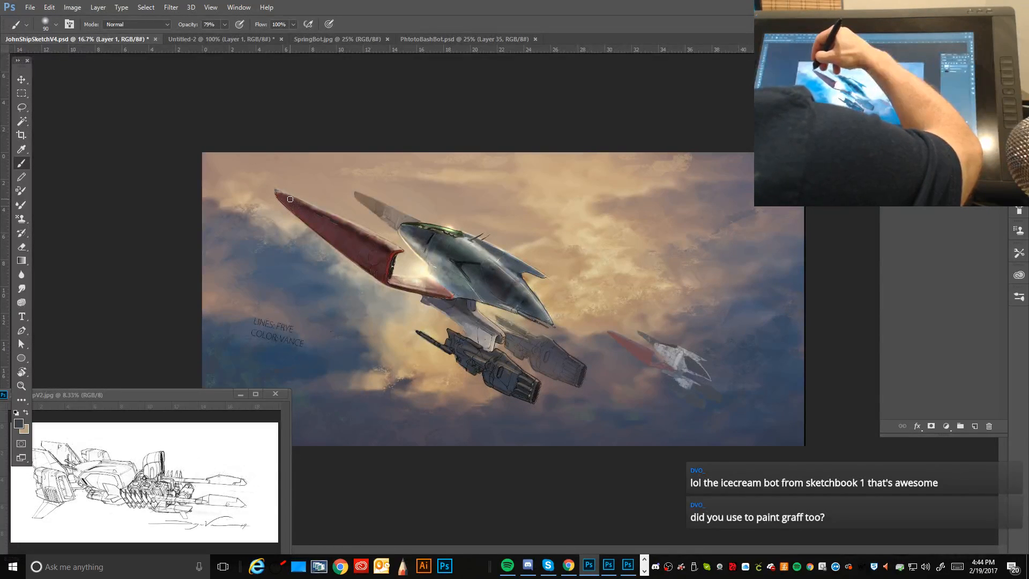
key(bracketleft)
key(bracketleft)
key(bracketright)
key(bracketright)
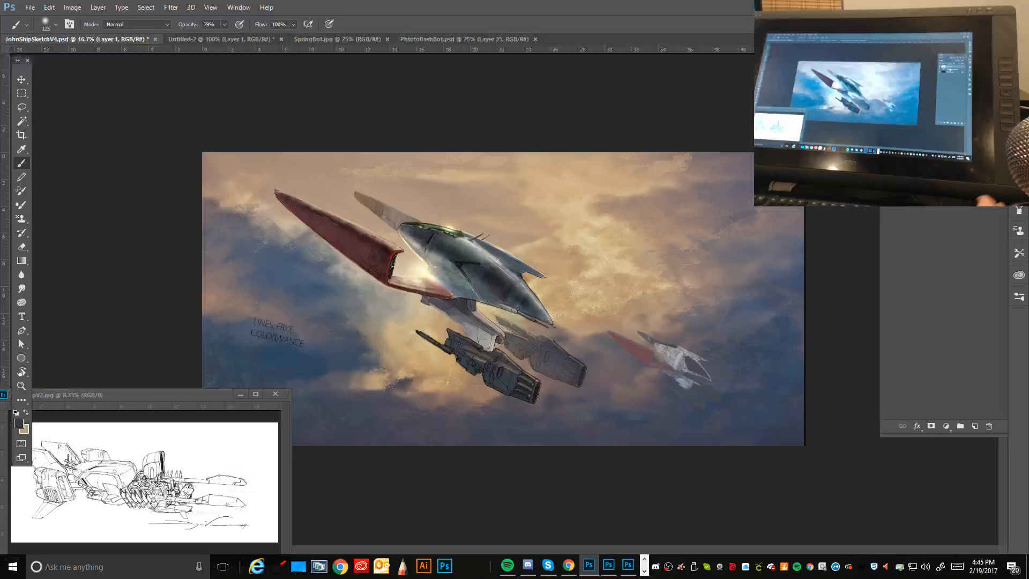
Step: Try to merge the shading layer with the layer beneath it
shift+click(945, 182)
click(1002, 98)
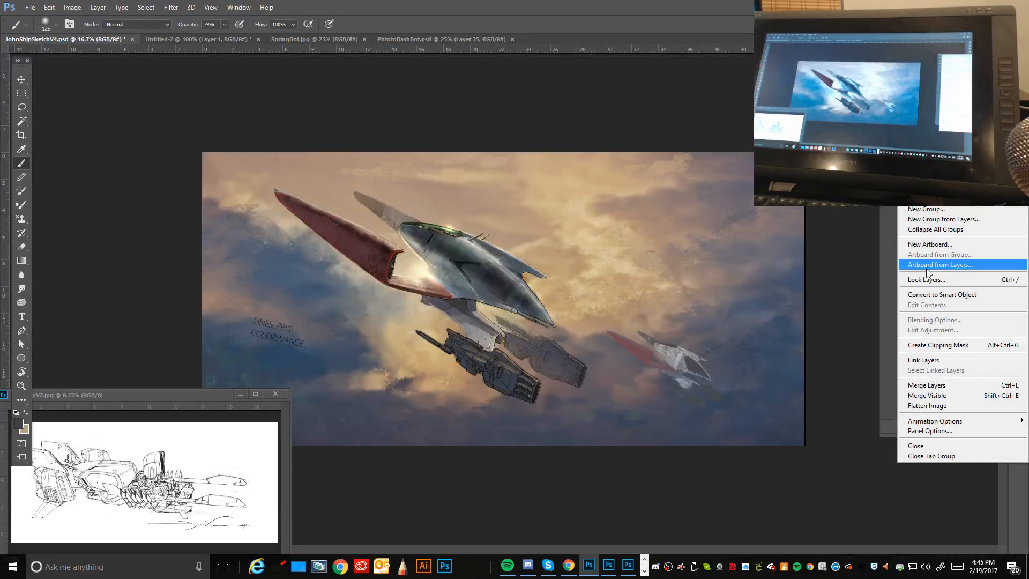
click(935, 386)
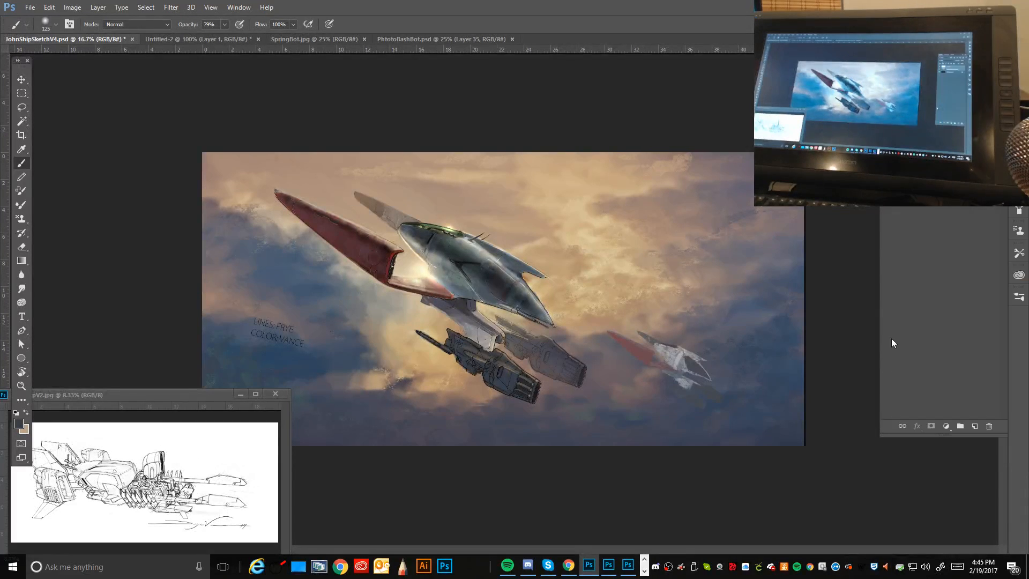
Step: Compare blend modes on the shading layer and choose one that gently darkens the hull while keeping its surface details
click(920, 140)
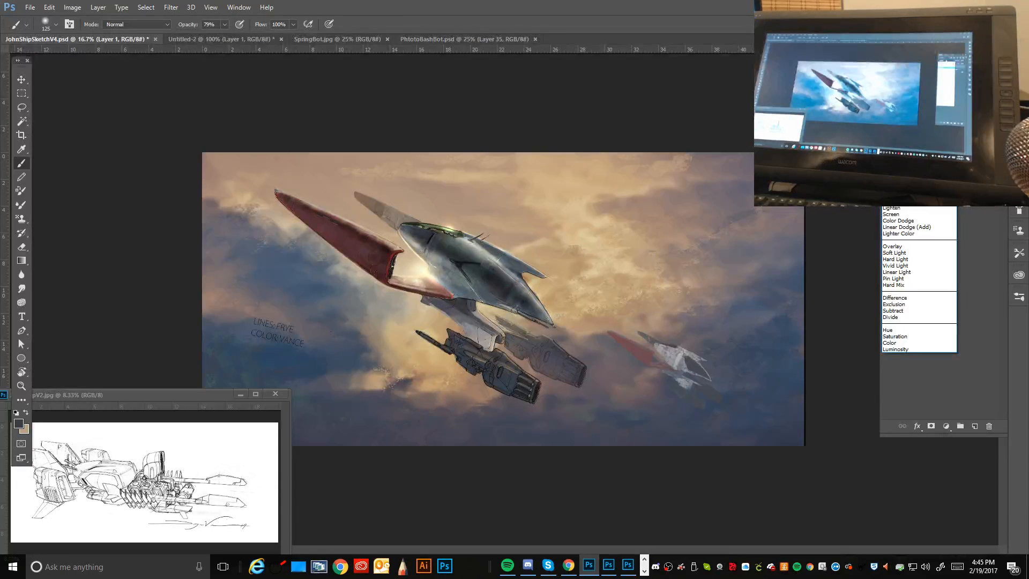
click(896, 176)
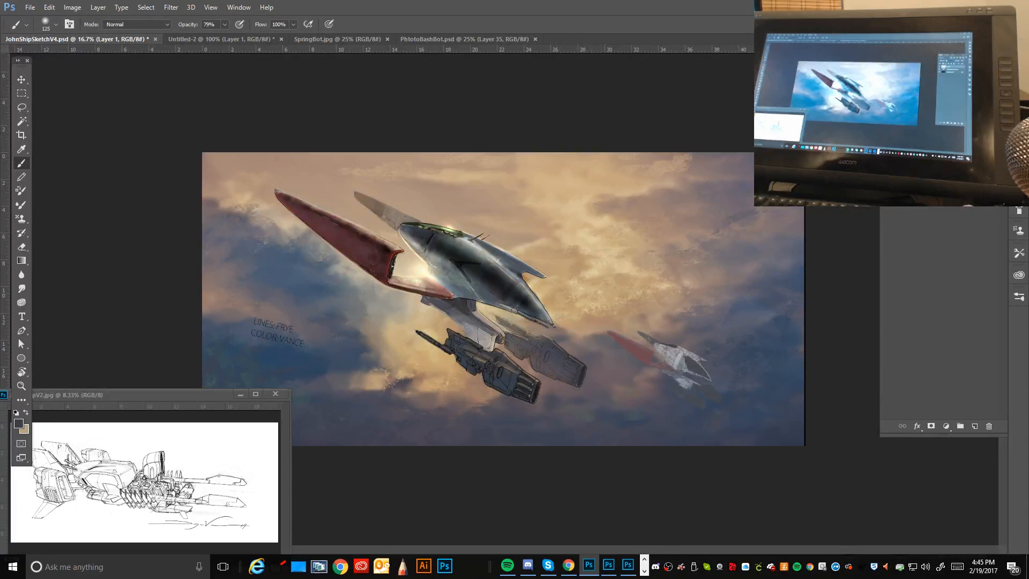
key(Down)
key(Down)
key(Down)
key(Down)
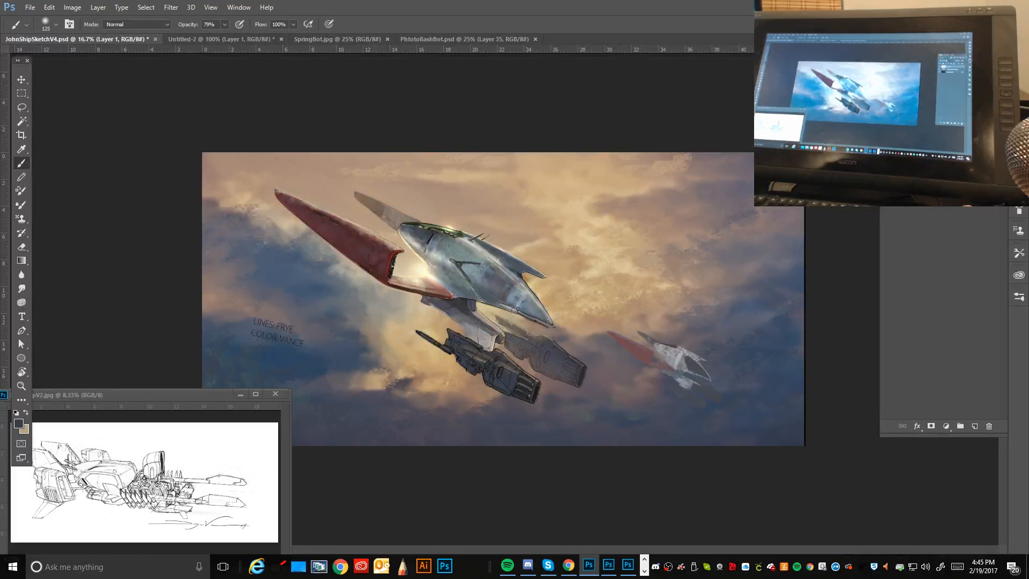
key(Down)
key(Down)
key(Down)
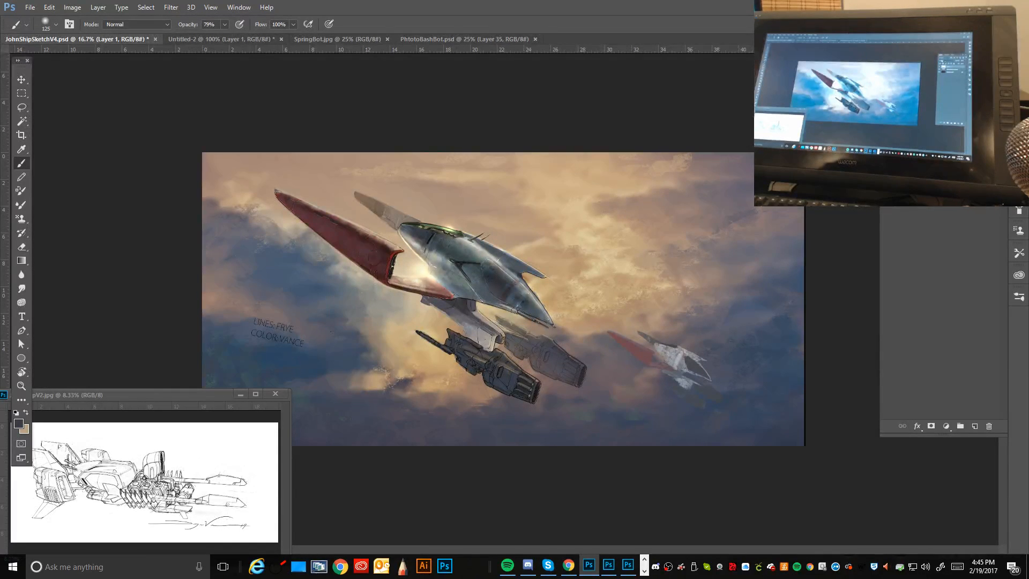
key(Down)
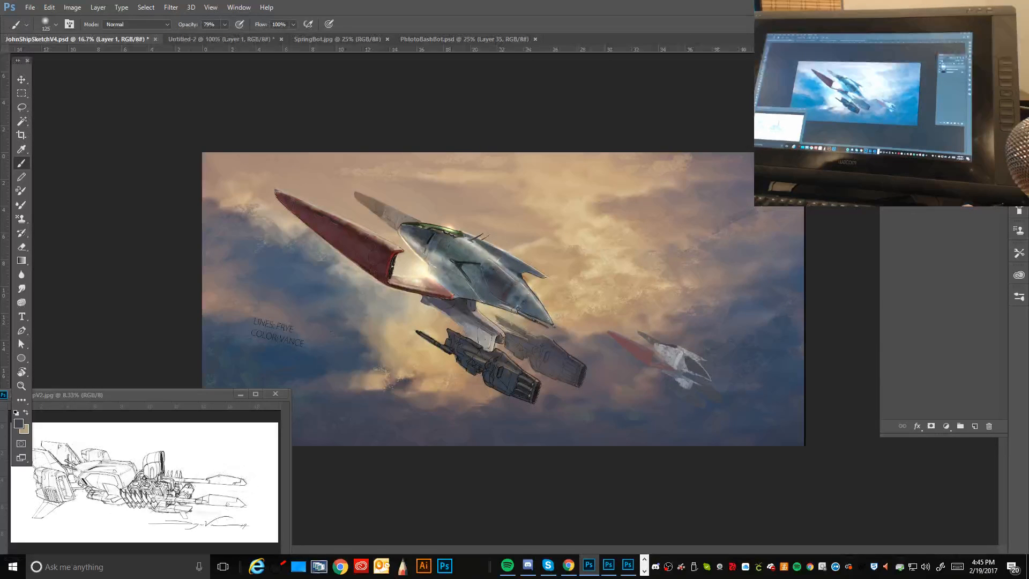
key(Down)
key(Down)
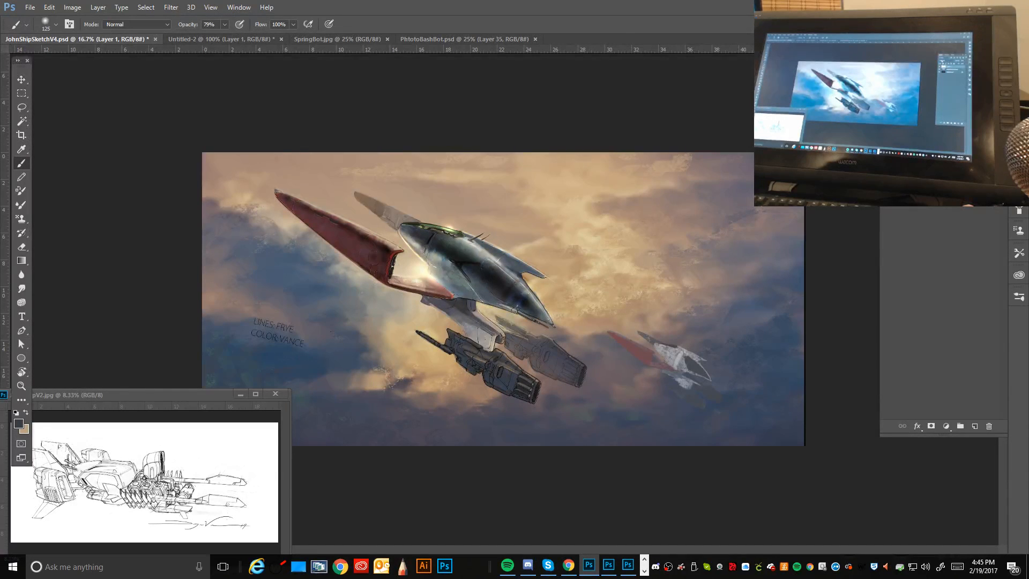
key(Down)
key(Down)
key(Down)
key(Down)
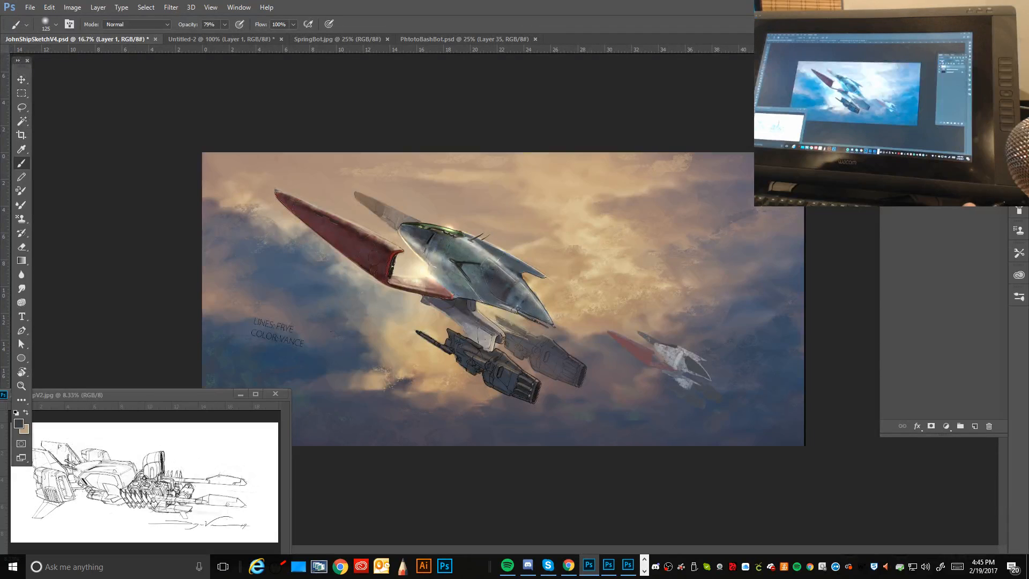
key(Down)
key(Down)
key(Down)
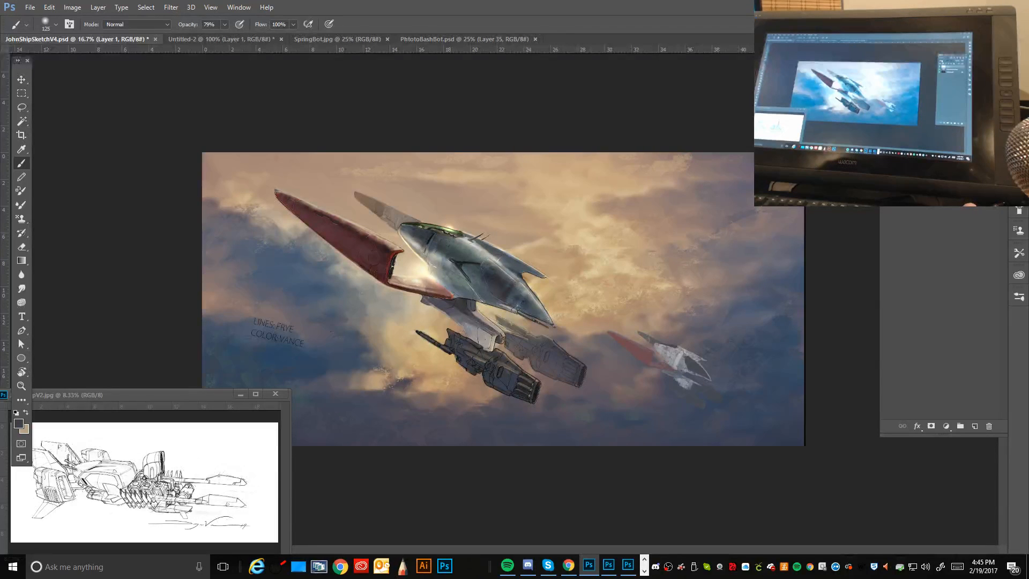
key(Down)
key(Down)
key(Down)
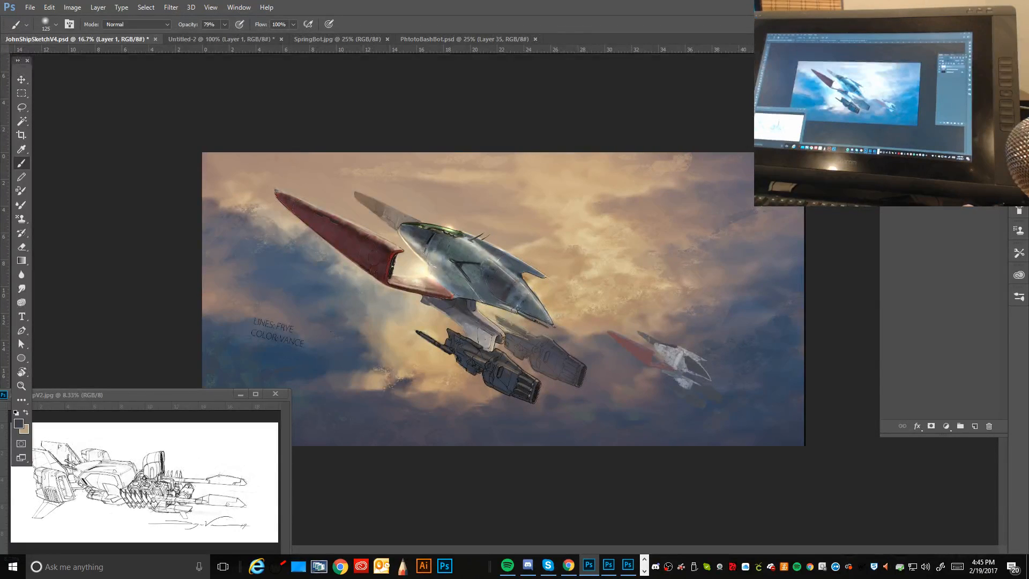
key(Down)
key(Down)
key(Down)
key(Down)
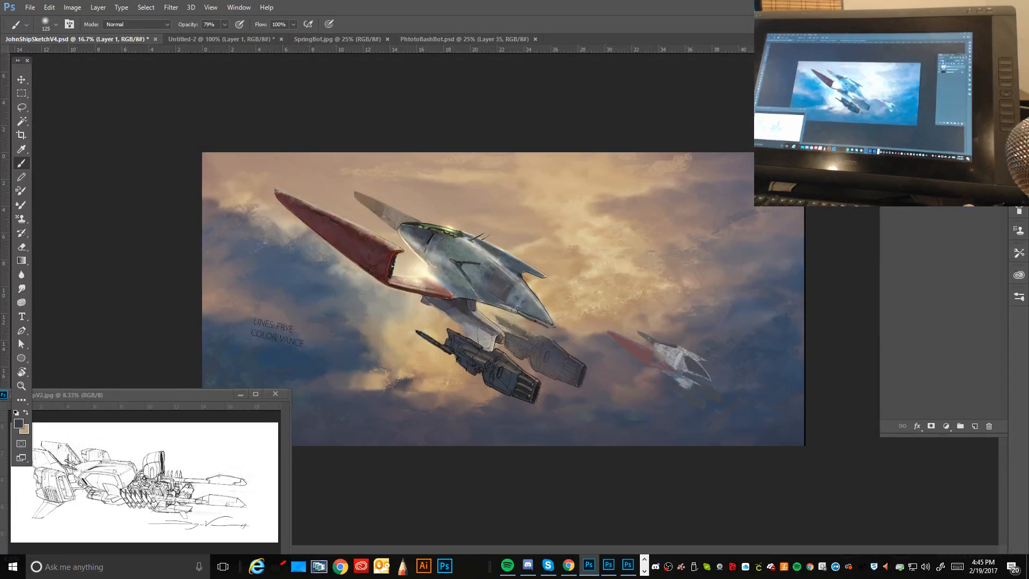
key(Down)
key(Down)
key(Down)
key(Down)
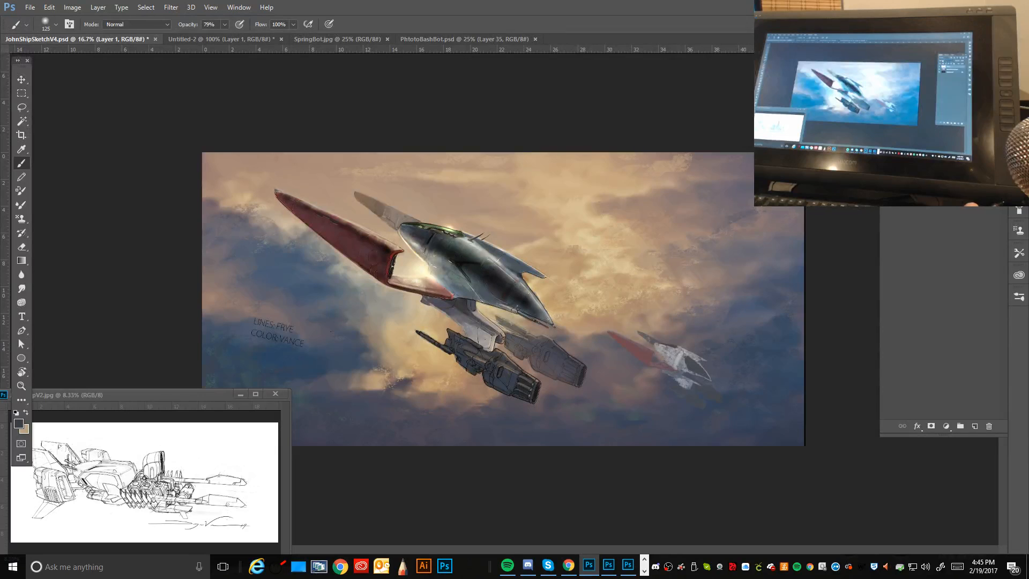
key(Down)
key(Down)
key(Down)
key(Down)
key(Down)
key(Down)
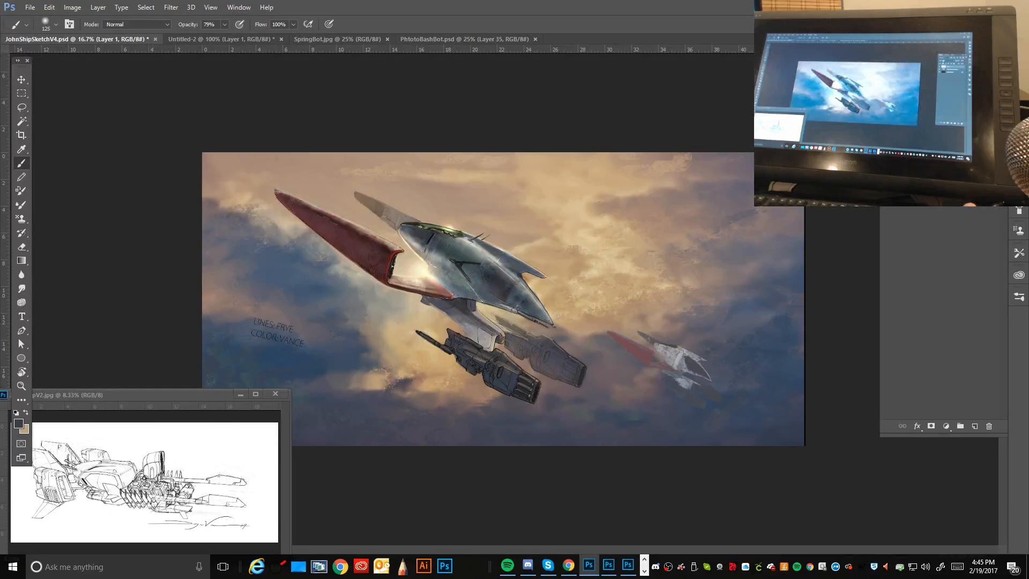
key(Down)
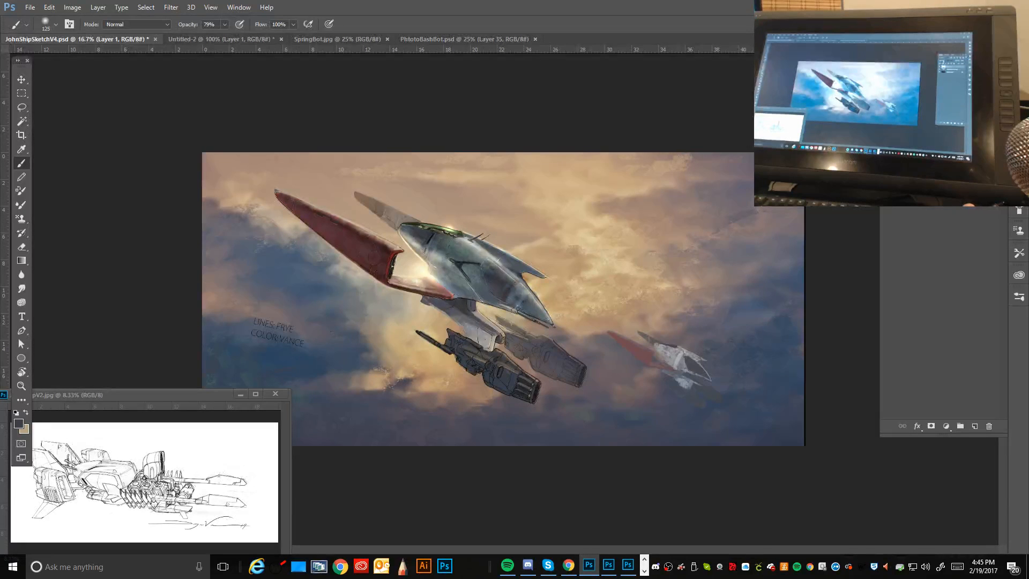
key(Down)
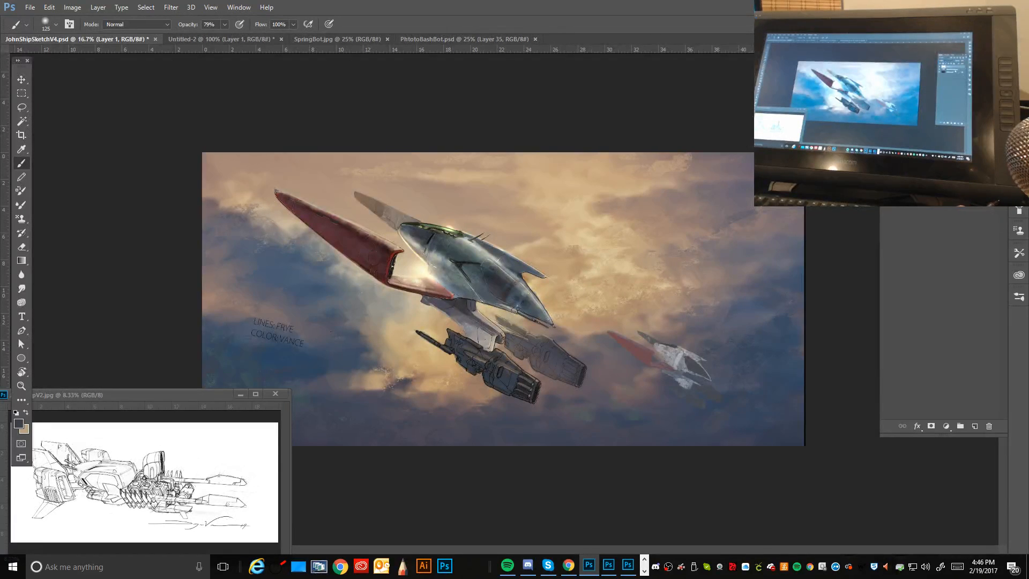
Step: Merge the shading layer with the layer beneath it
shift+click(951, 183)
click(1001, 109)
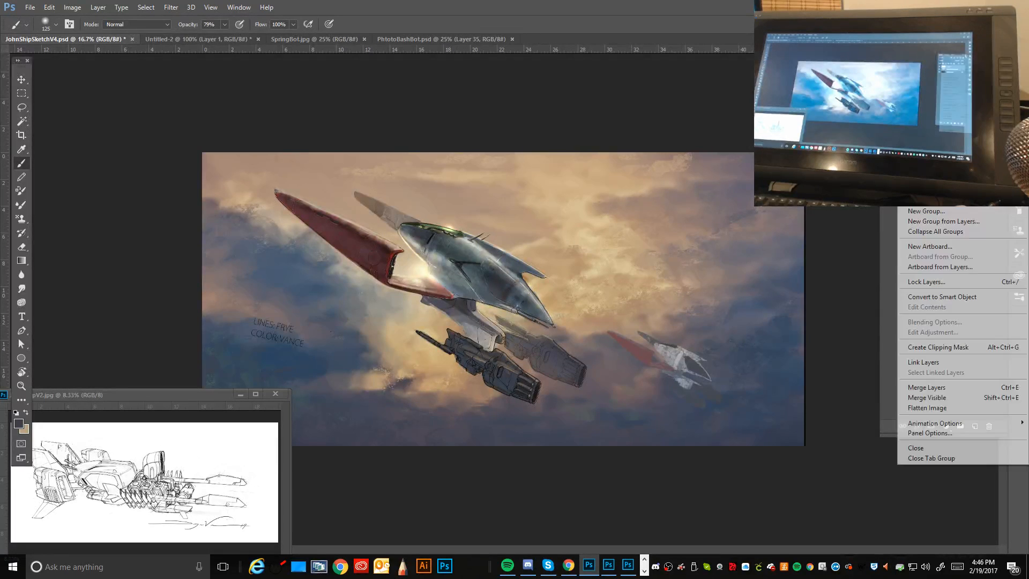
click(947, 387)
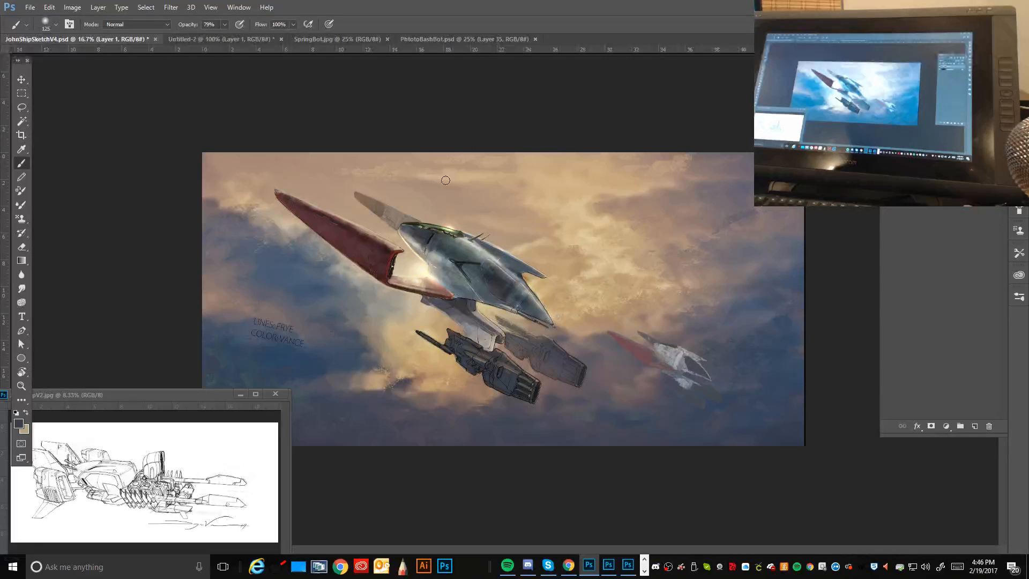
key(ctrl+plus)
key(ctrl+plus)
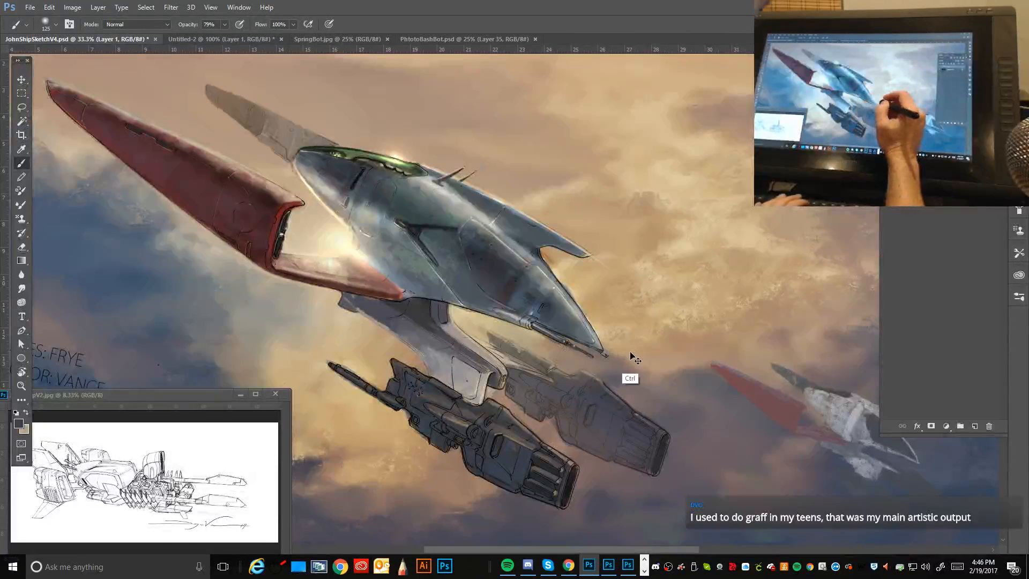
Step: Examine the whole painting at thumbnail size, then inspect the ship's hull and wings up close
key(ctrl+minus)
key(ctrl+minus)
key(ctrl+minus)
key(ctrl+minus)
key(ctrl+minus)
key(ctrl+minus)
key(ctrl+minus)
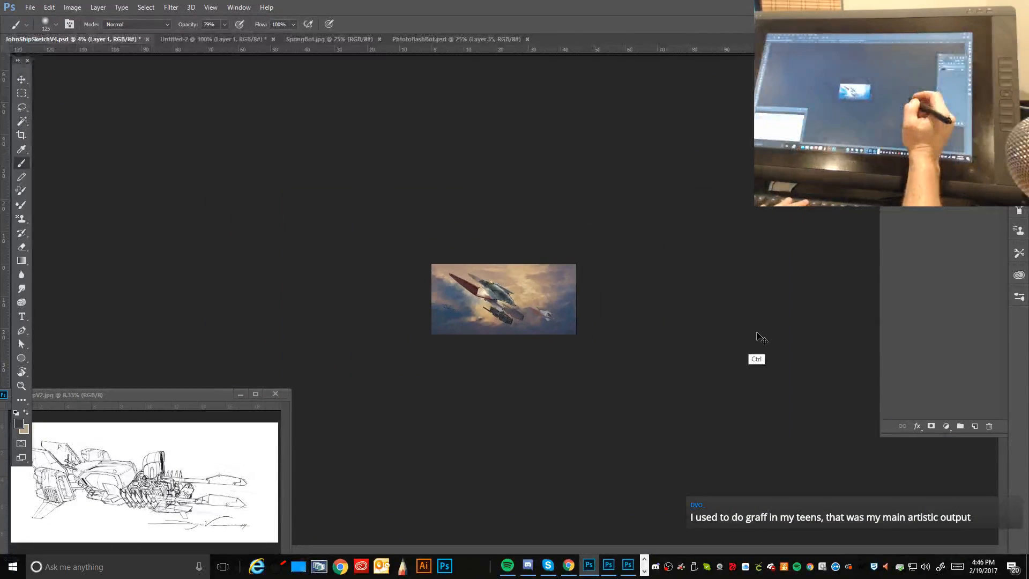
key(ctrl+plus)
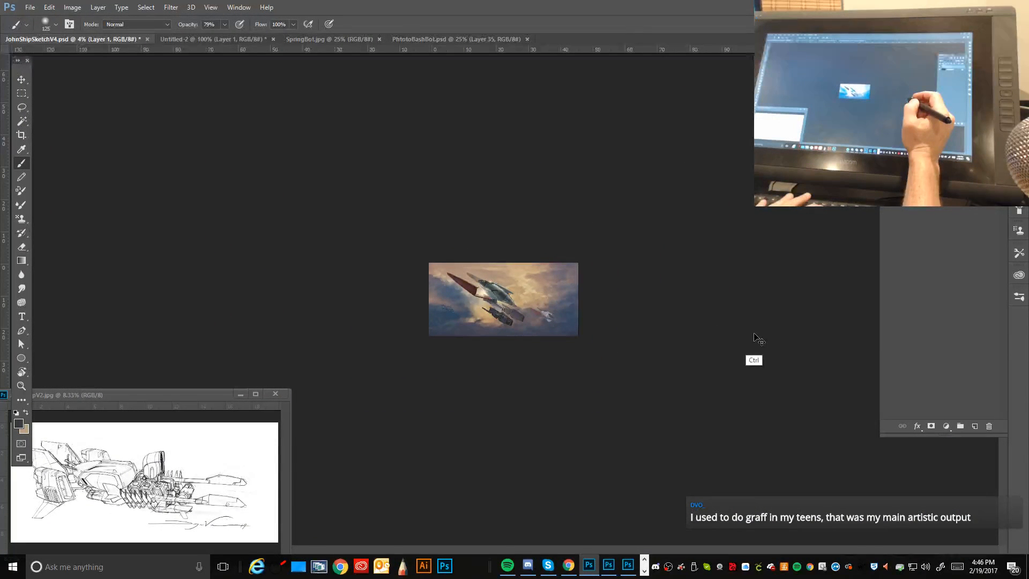
key(ctrl+plus)
key(ctrl+plus)
key(ctrl+plus)
key(ctrl+plus)
key(ctrl+plus)
key(ctrl+plus)
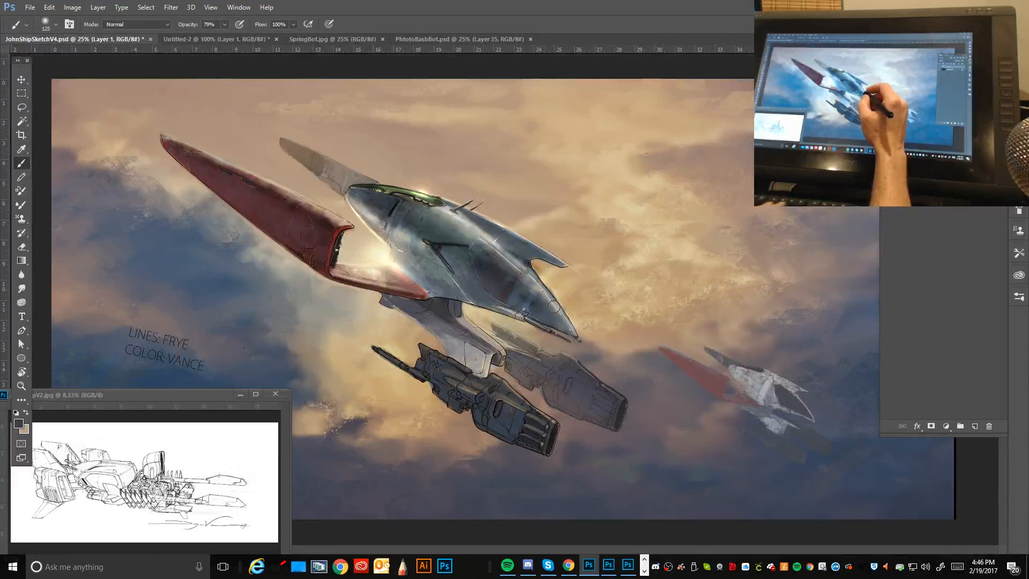
key(ctrl+plus)
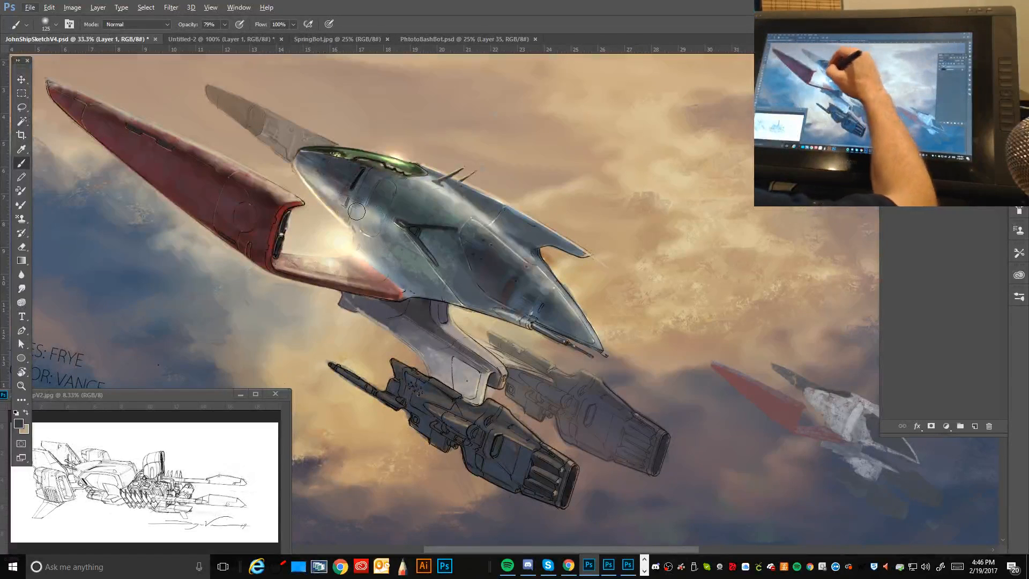
Step: Sample a light grey from the hull and set up a small hard round brush for the A-shaped strut
key(alt)
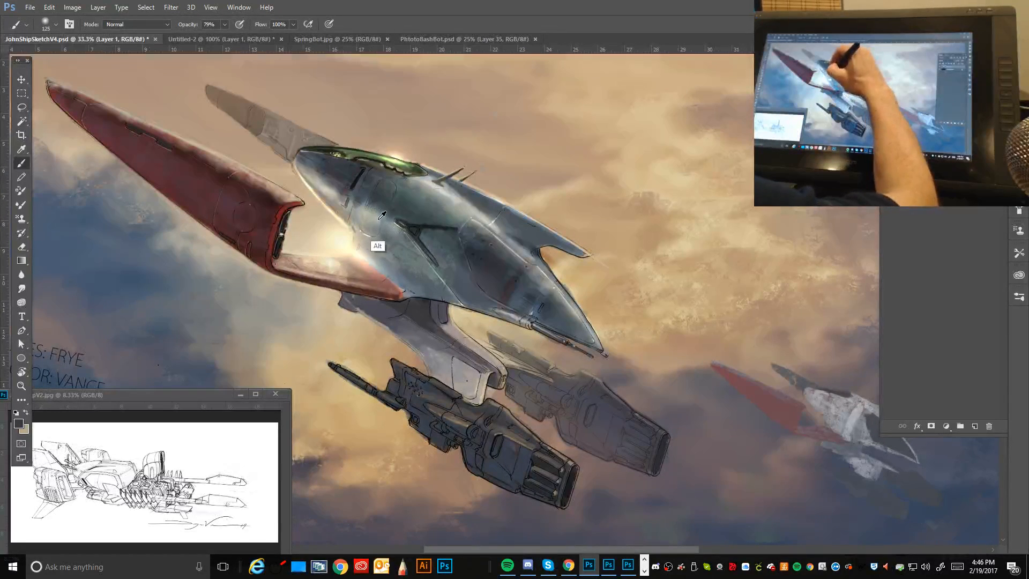
alt+click(379, 206)
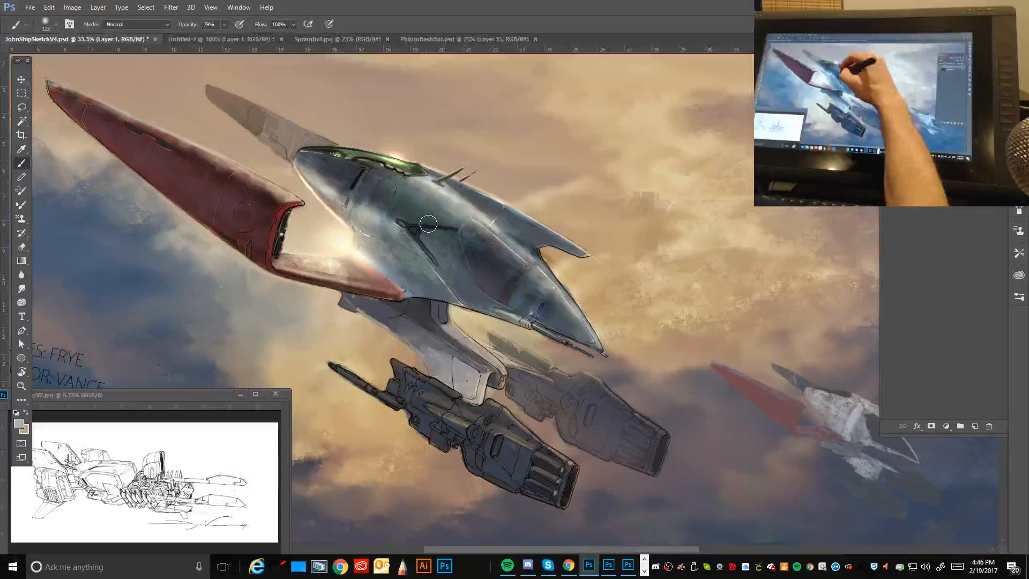
click(55, 24)
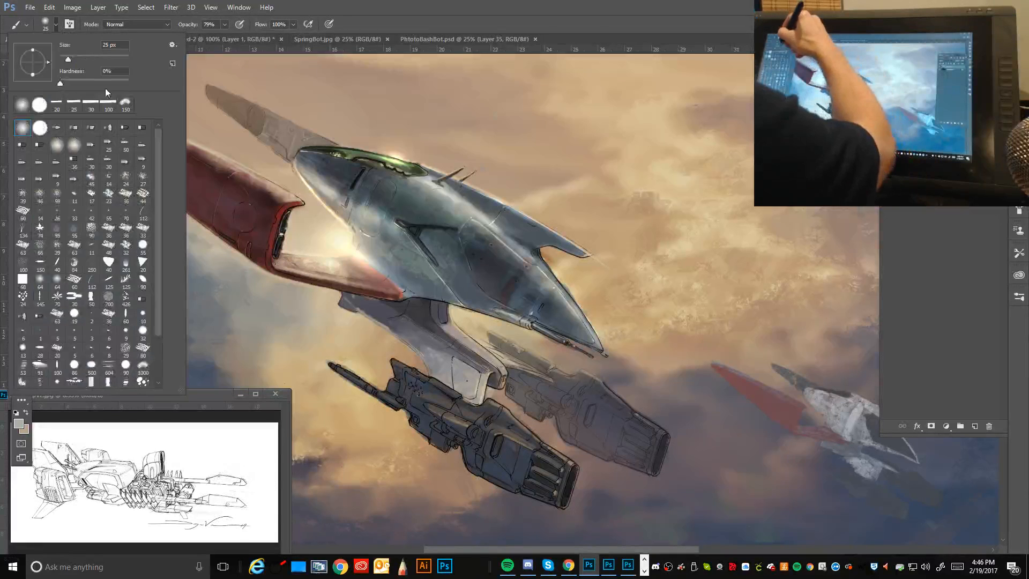
click(41, 128)
click(472, 9)
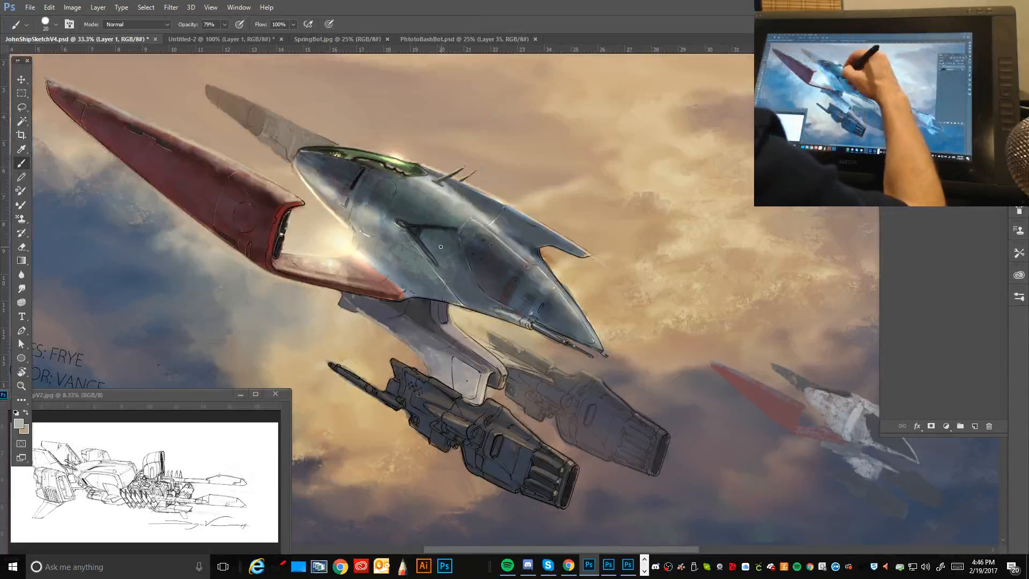
key(bracketleft)
key(bracketleft)
key(bracketleft)
key(ctrl+plus)
key(ctrl+plus)
key(ctrl+plus)
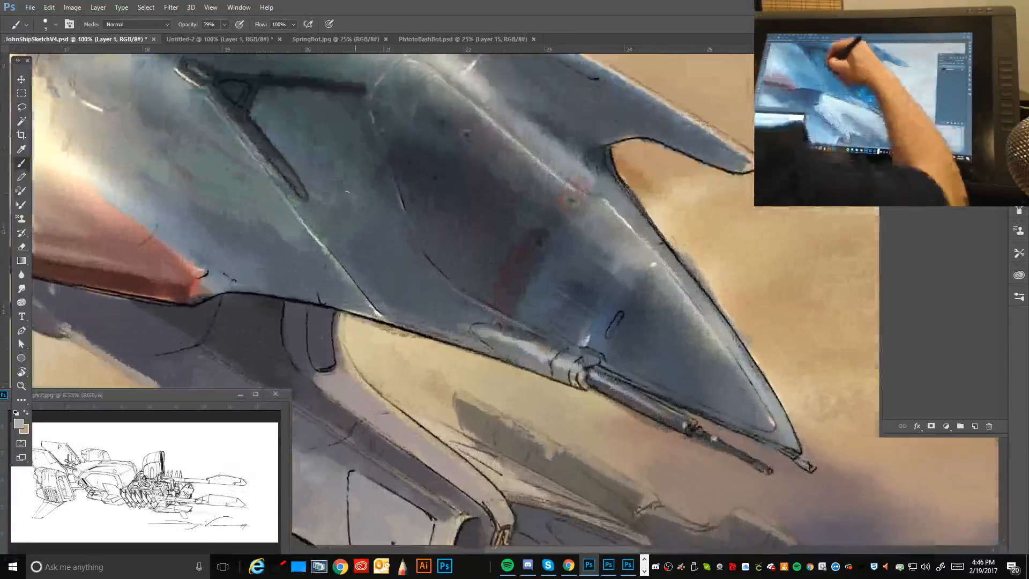
drag(333, 177, 389, 298)
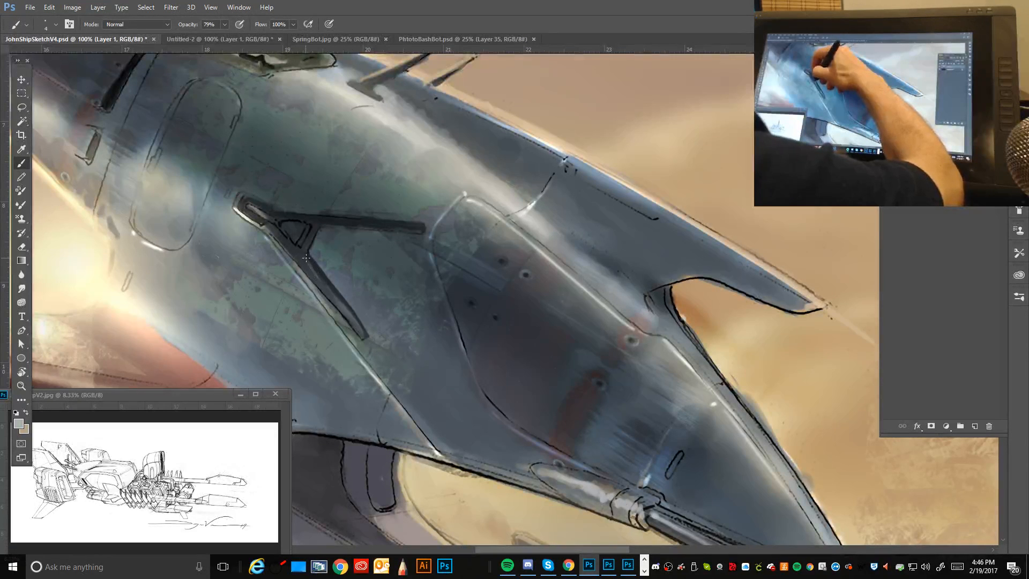
Step: Select the narrow inner face of the strut's lower arm with a Polygonal Lasso outline
click(22, 106)
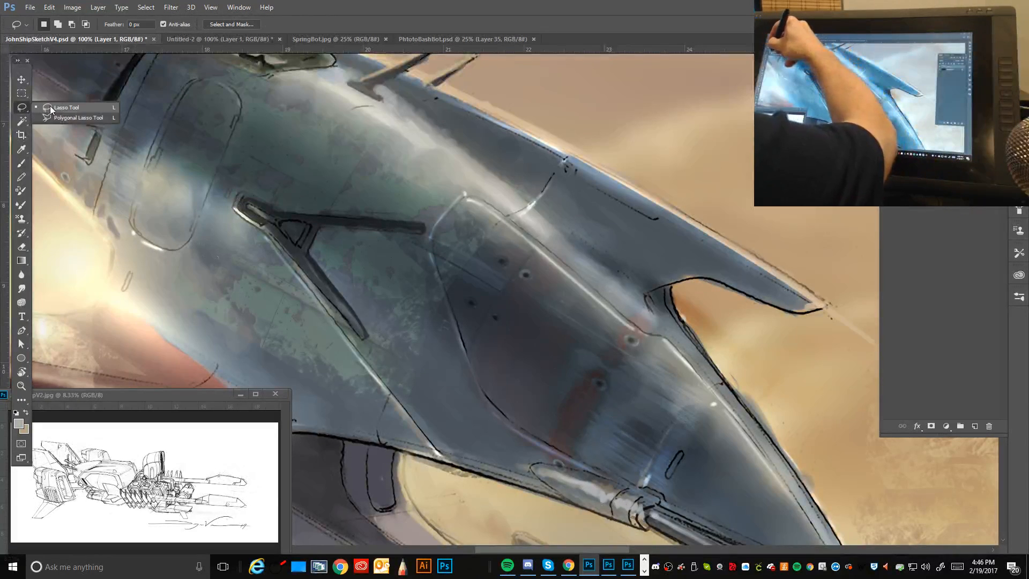
click(56, 115)
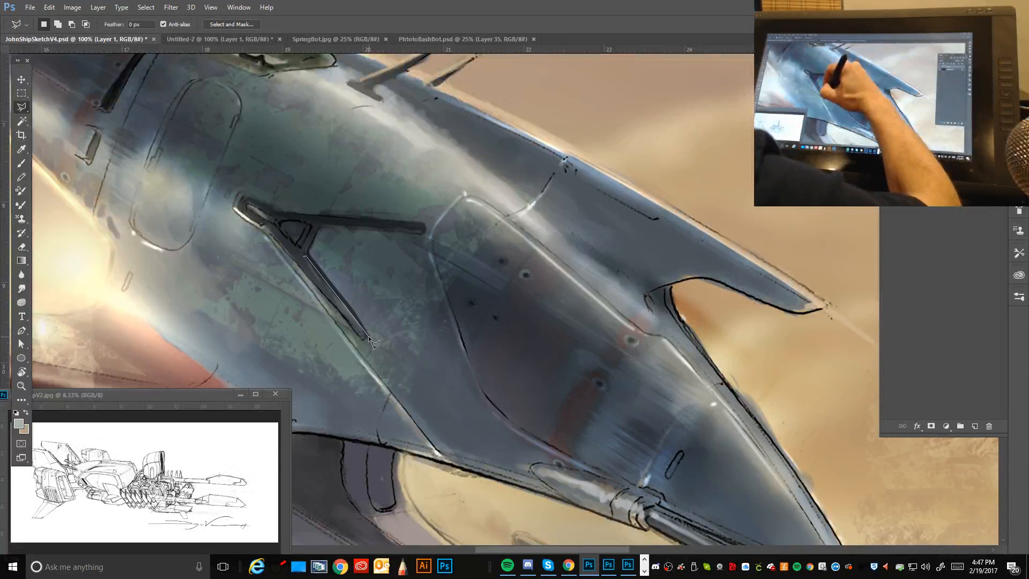
click(310, 263)
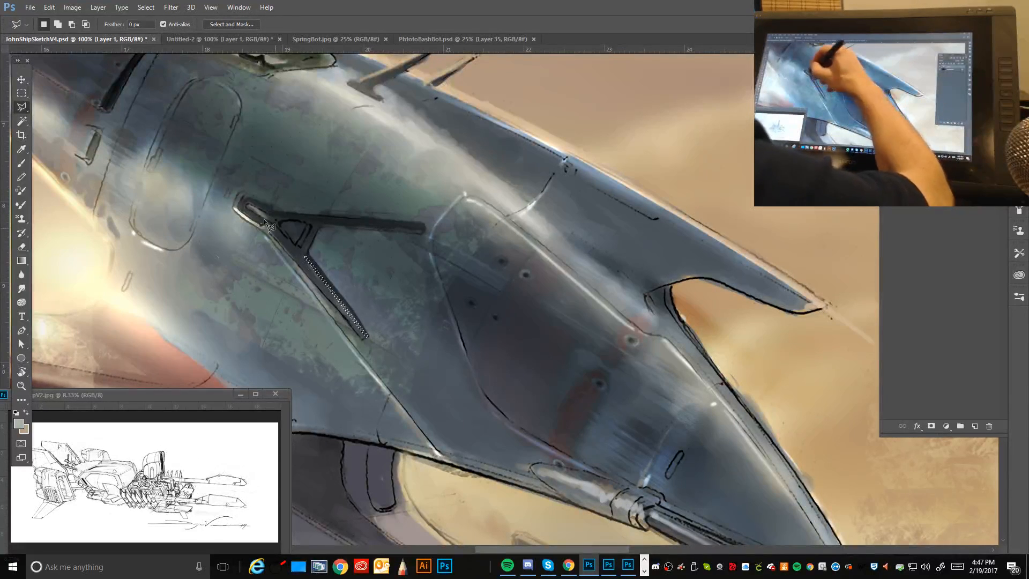
Step: Paint a soft light tone inside the selected strut arm with a 60 px soft round brush, then deselect
click(21, 167)
click(55, 25)
click(40, 106)
click(343, 306)
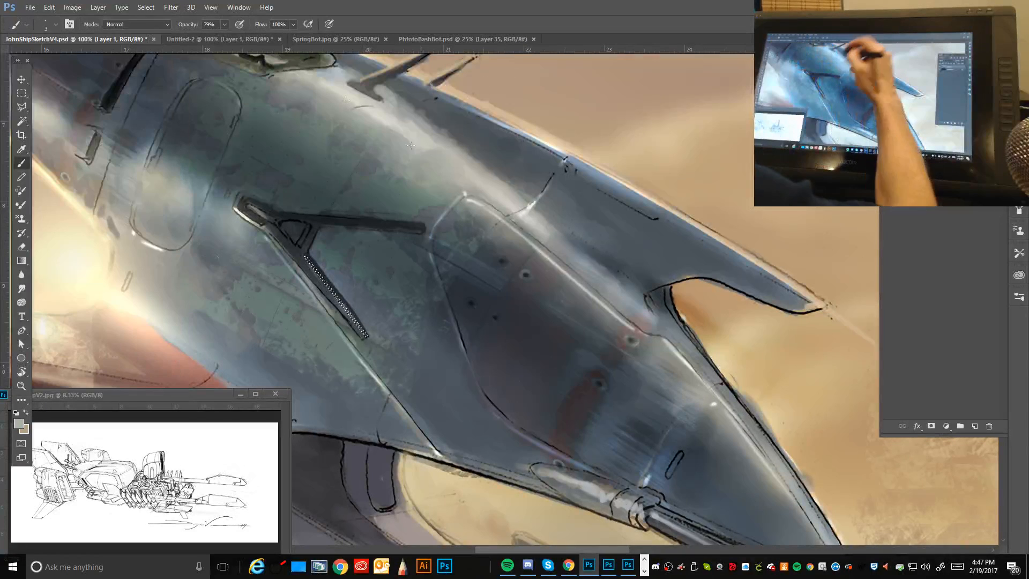
key(bracketright)
key(bracketright)
key(bracketright)
key(bracketright)
key(bracketright)
key(bracketright)
key(bracketright)
key(bracketright)
key(bracketright)
key(bracketright)
key(bracketright)
key(bracketright)
key(bracketright)
key(bracketright)
key(bracketright)
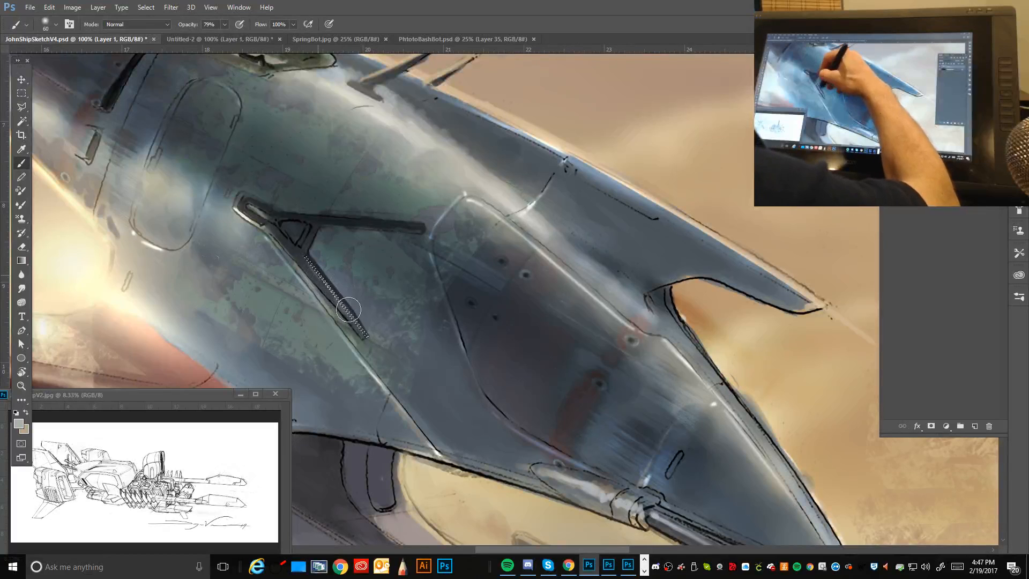
drag(364, 329, 311, 263)
key(ctrl+d)
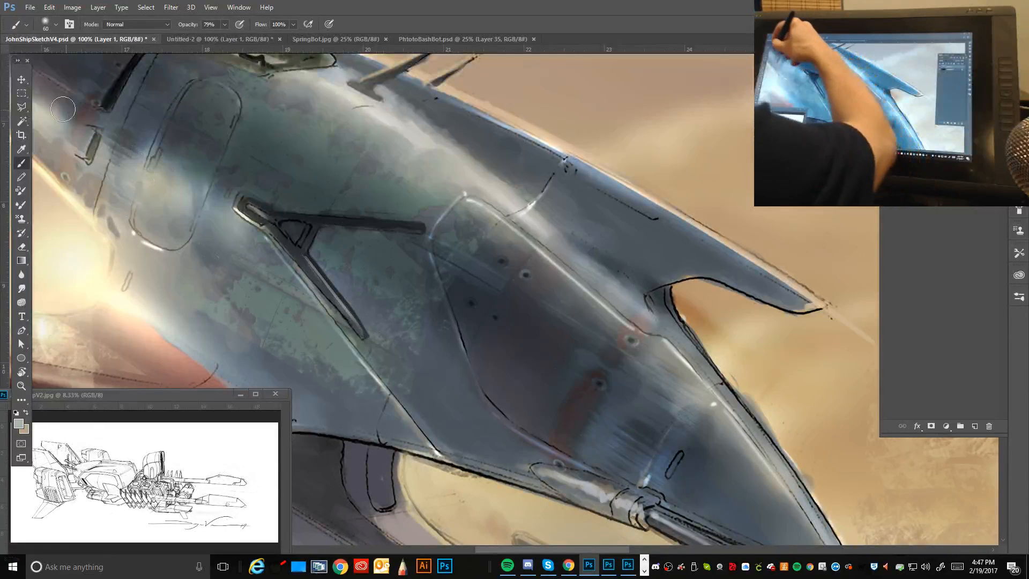
Step: Sample a dark hull tone and darken the strut's upper tip with a 20 px soft brush
click(22, 108)
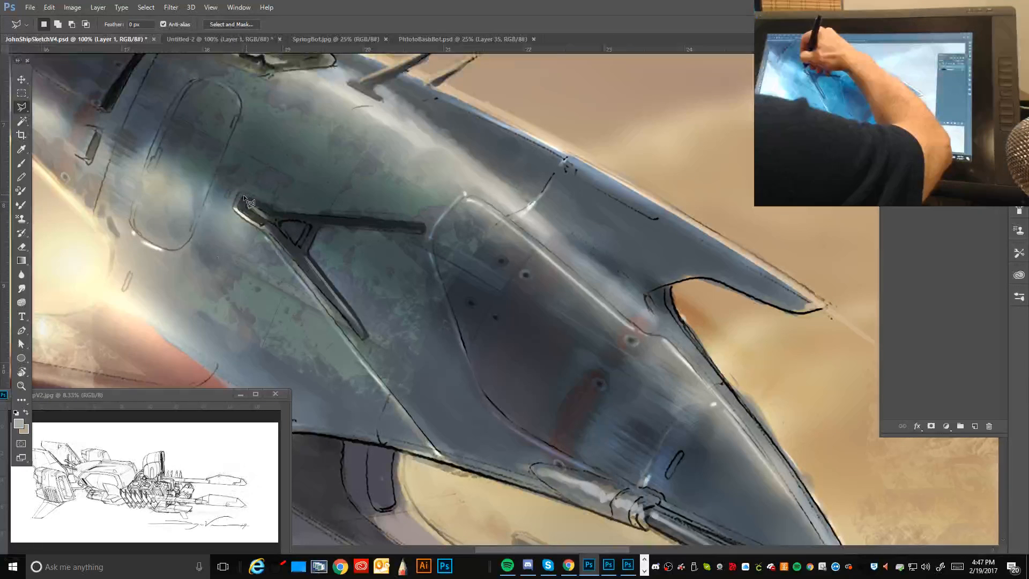
click(22, 163)
alt+click(483, 287)
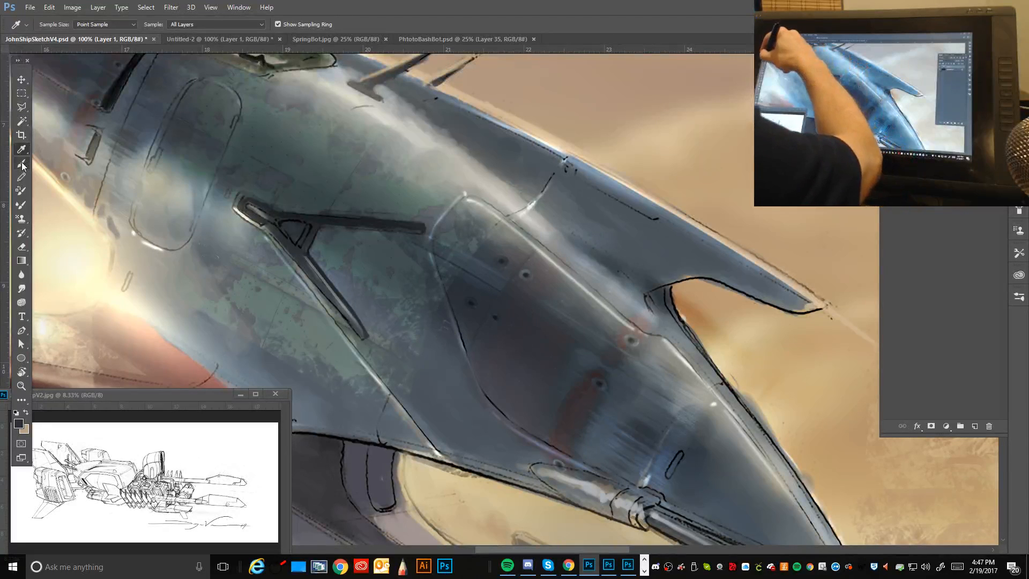
key(bracketleft)
key(bracketleft)
key(bracketleft)
key(bracketleft)
key(bracketleft)
key(bracketleft)
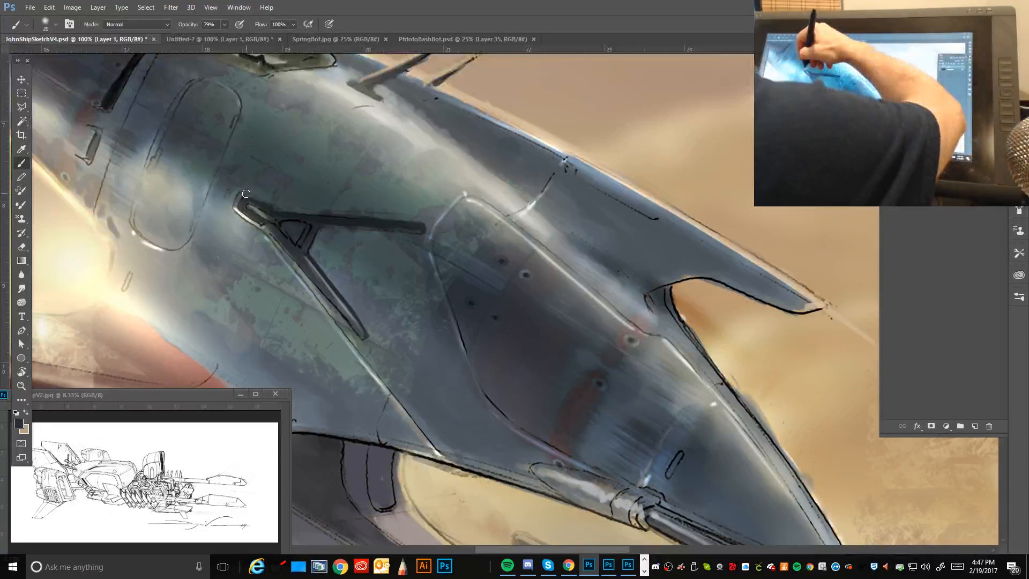
drag(237, 206, 245, 194)
Step: Reduce the soft brush to below 8 px and darken and sharpen the strut's upper arm out to its end
key(bracketleft)
click(56, 24)
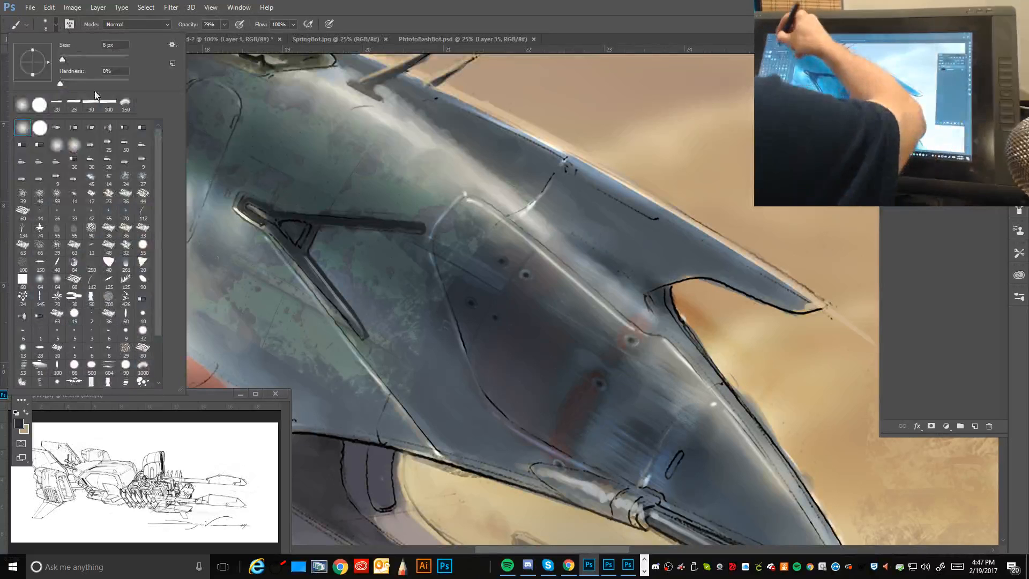
click(351, 16)
key(bracketleft)
key(bracketleft)
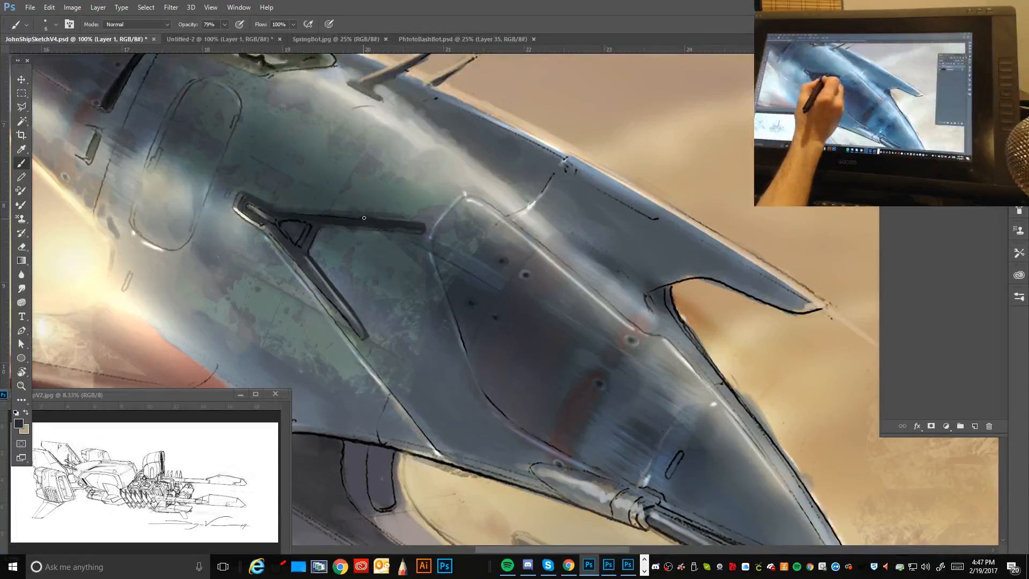
key(alt)
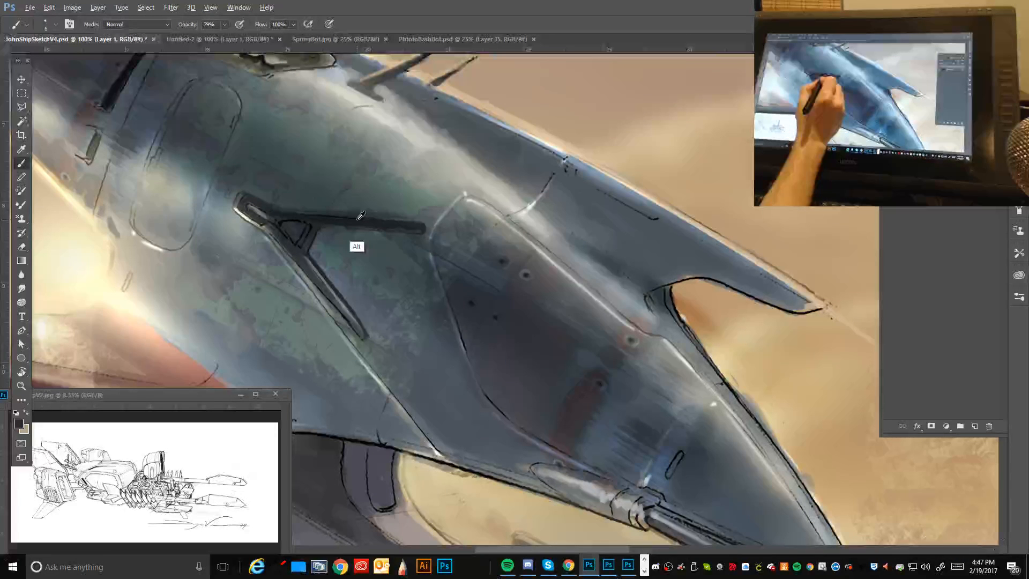
drag(361, 216, 428, 219)
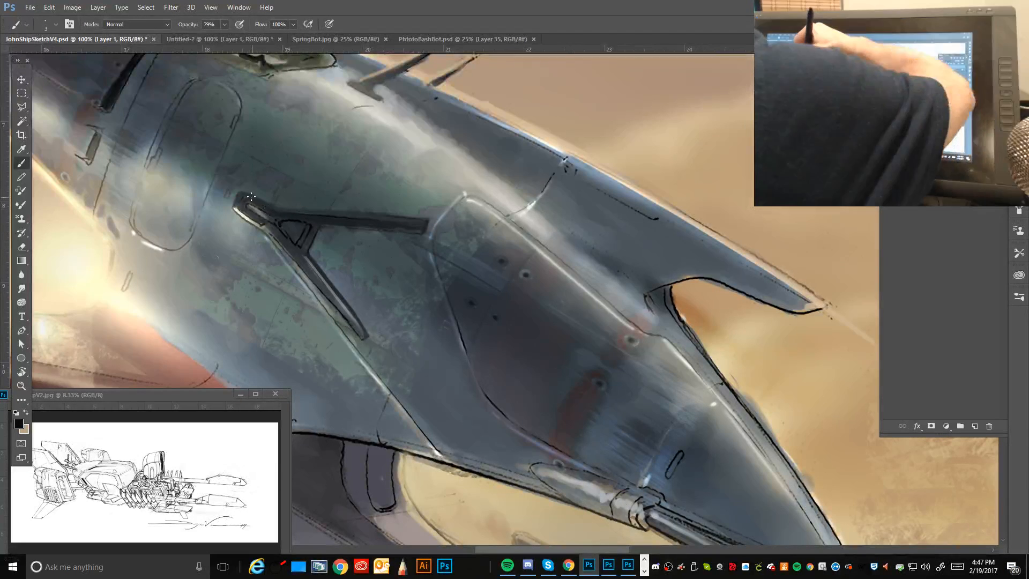
Step: Refine the dark lines around the strut's tip and triangular opening with a very fine brush of about 1 to 3 px
key(bracketleft)
key(bracketleft)
key(bracketleft)
key(bracketleft)
key(bracketleft)
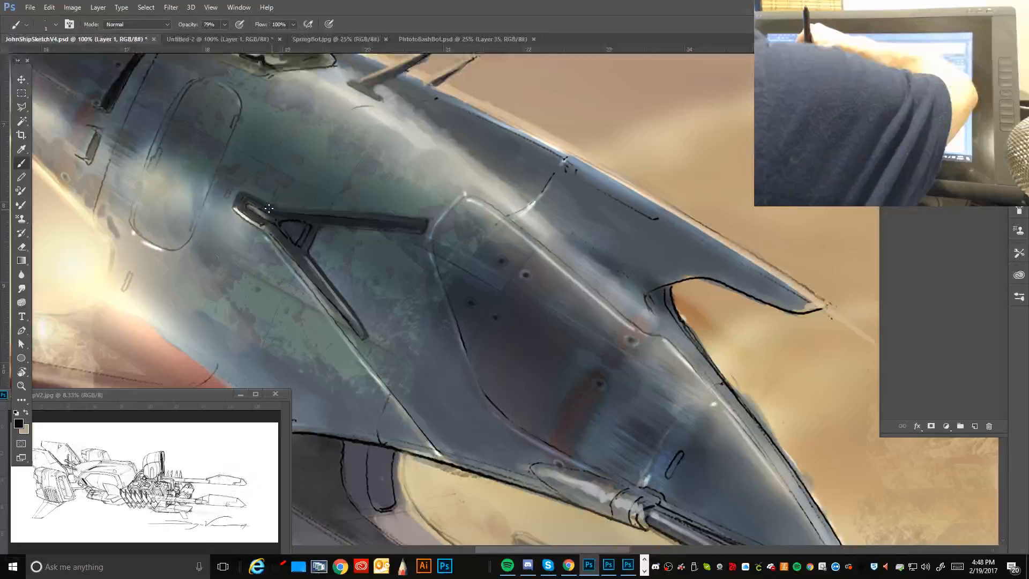
key(bracketright)
key(bracketright)
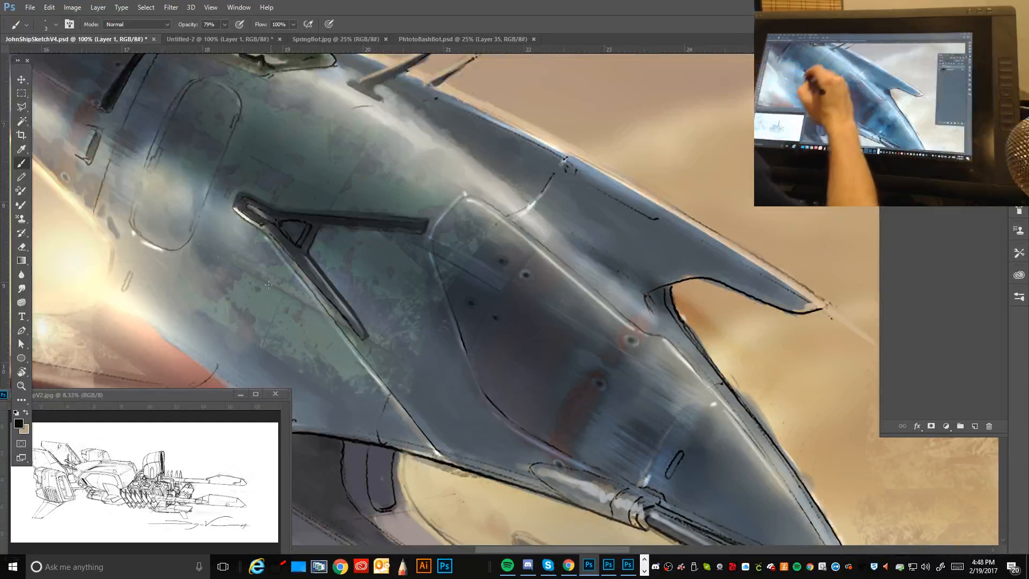
alt+click(285, 220)
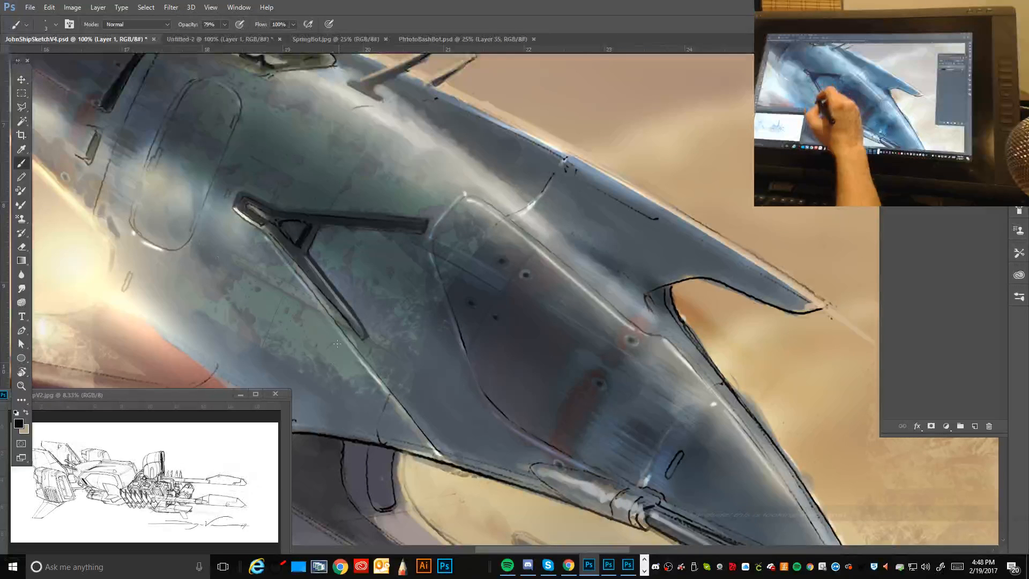
Step: Paint a thin grey edge along the strut's triangular opening and darken the tip with a sampled near-black
alt+click(260, 214)
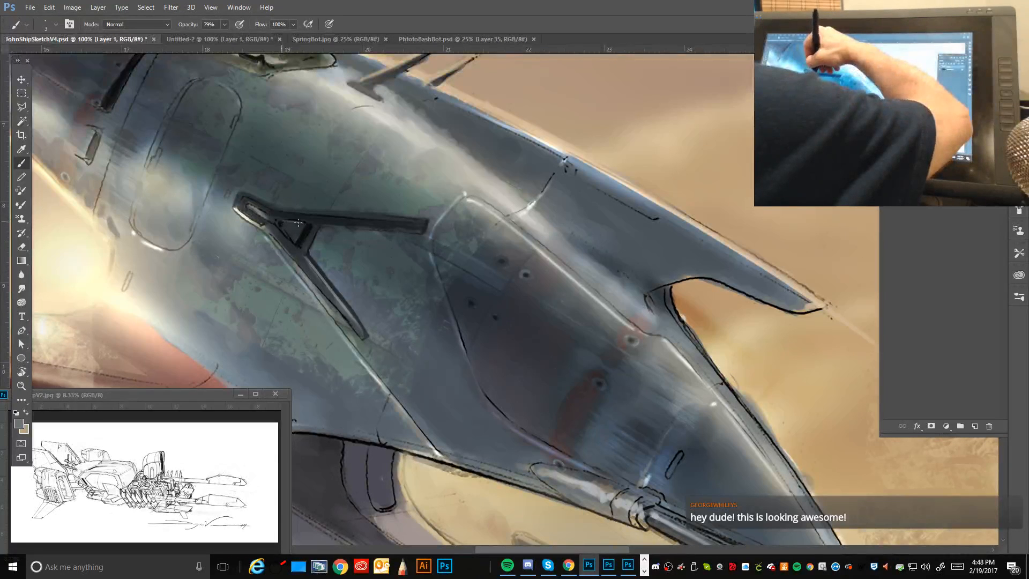
drag(305, 222, 284, 220)
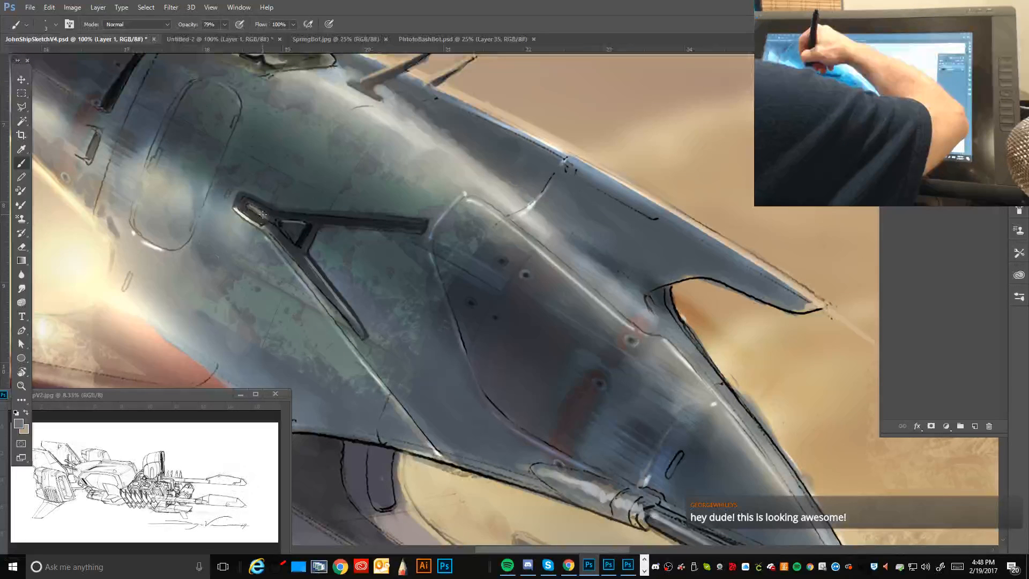
alt+click(299, 243)
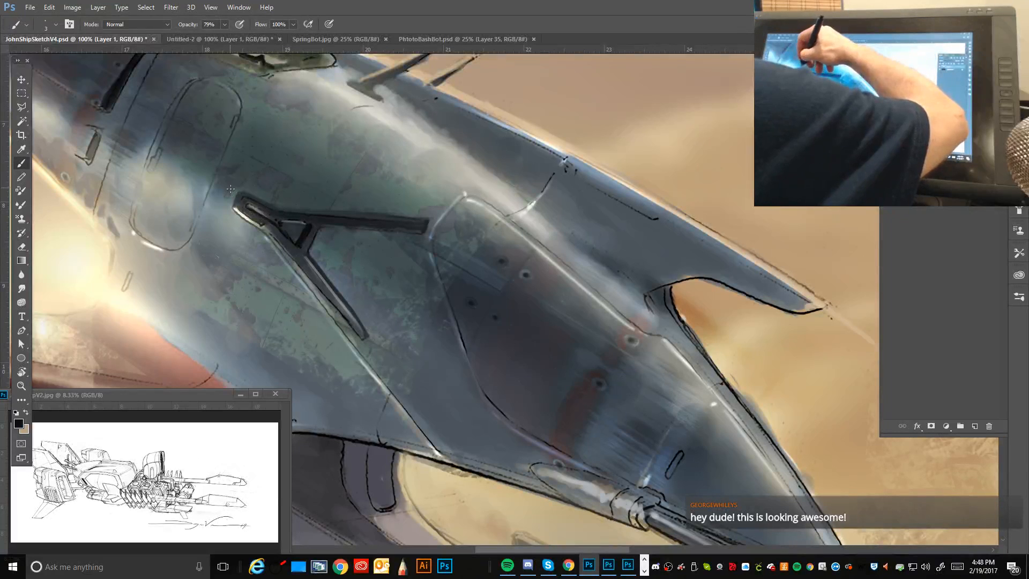
Step: Add a fine grey highlight along the strut's upper arm and crisp up its tip with sampled dark tones
alt+click(311, 266)
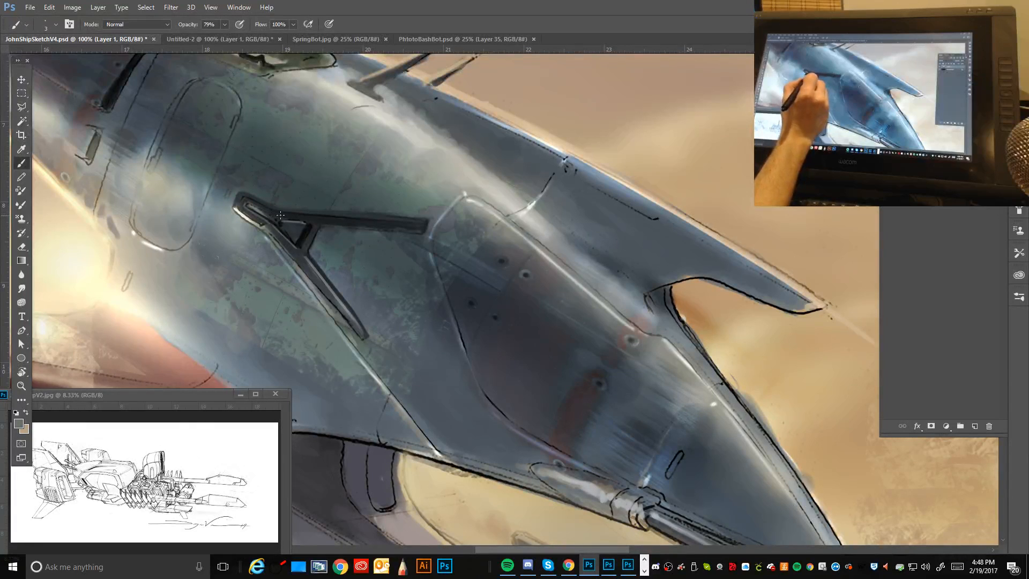
drag(279, 215, 367, 221)
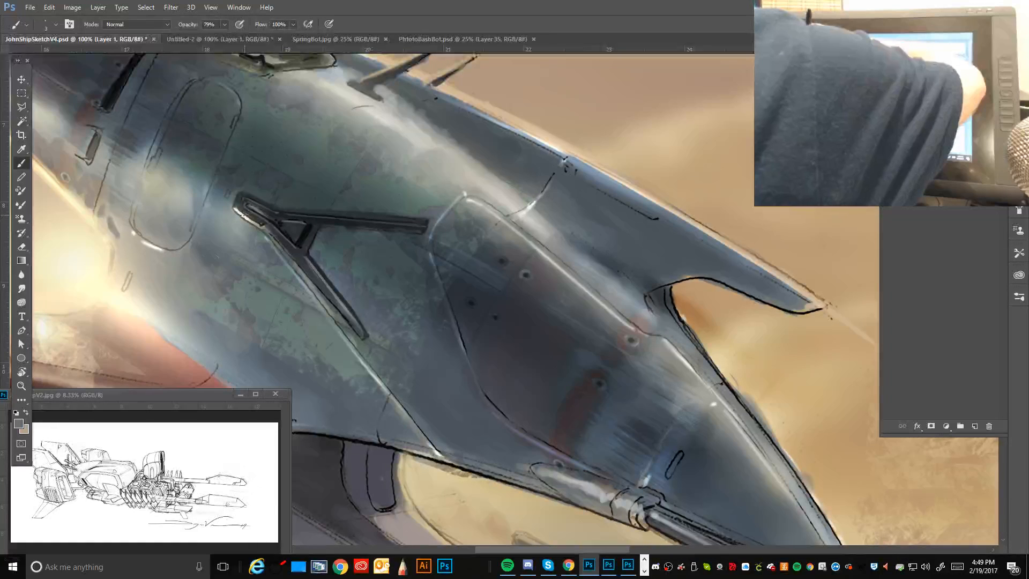
alt+click(245, 214)
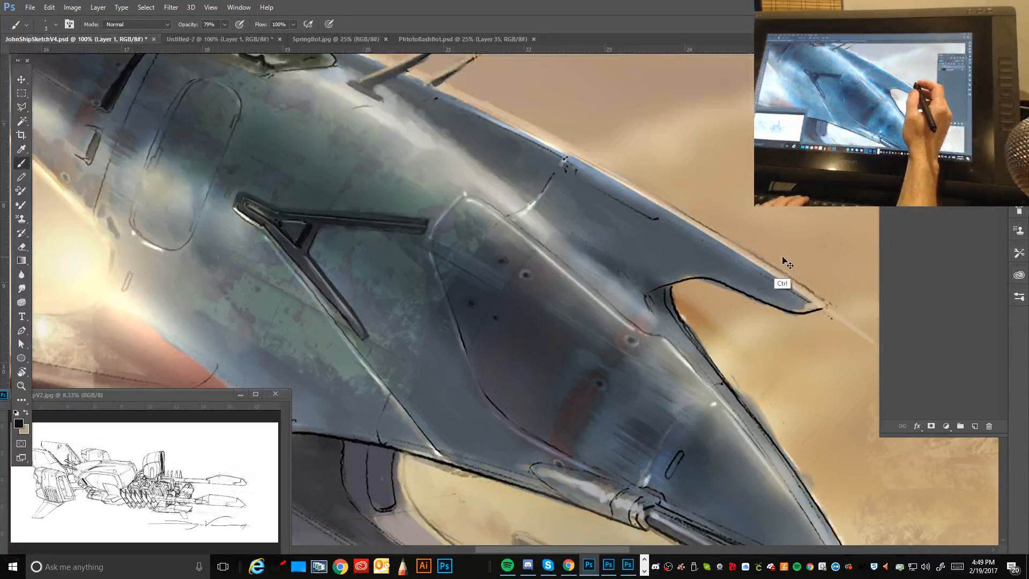
Step: Check how the reworked strut reads in the full painting and at closer range
key(ctrl+minus)
key(ctrl+minus)
key(ctrl+minus)
key(ctrl+minus)
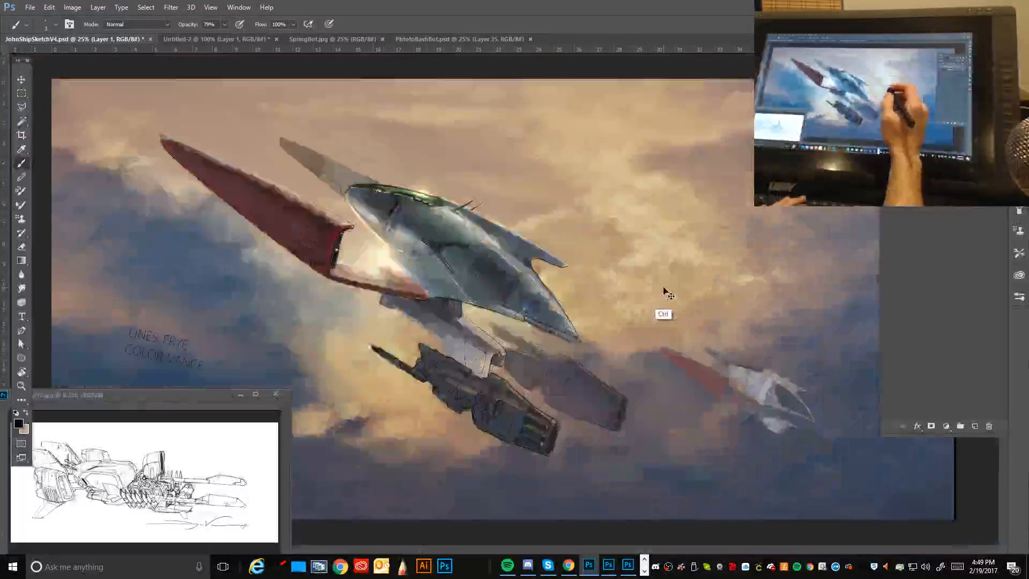
key(ctrl+minus)
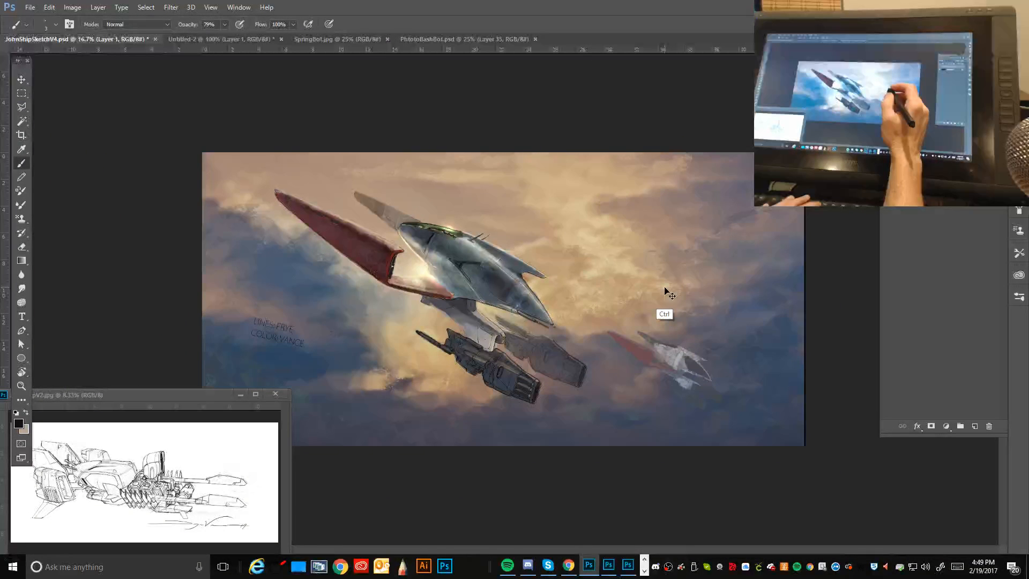
key(ctrl+plus)
key(ctrl+plus)
key(ctrl+plus)
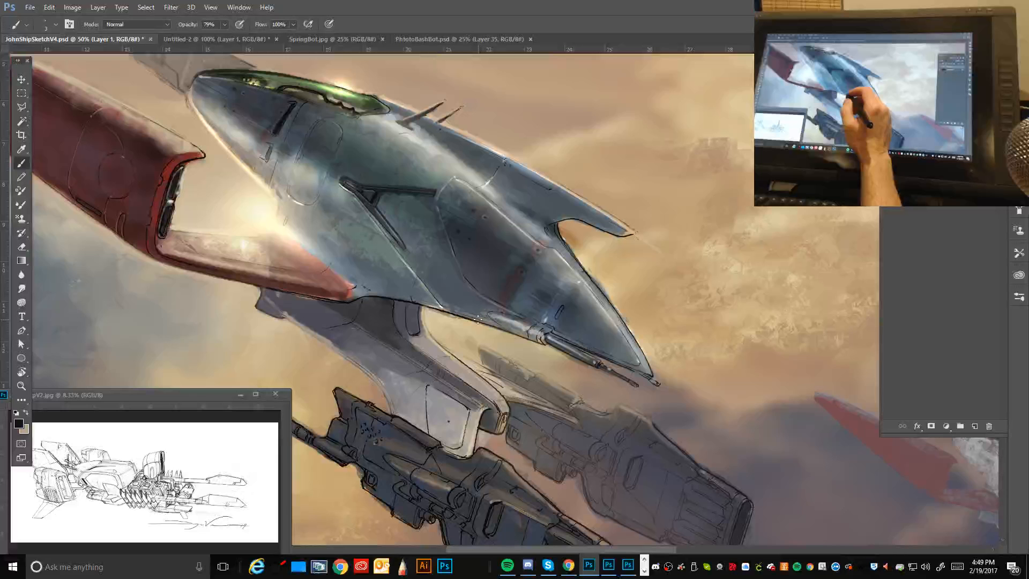
Step: Paint subtle texture on the hull below the strut in a sampled hull grey, using a flat brush reduced to about 50 px
alt+click(369, 256)
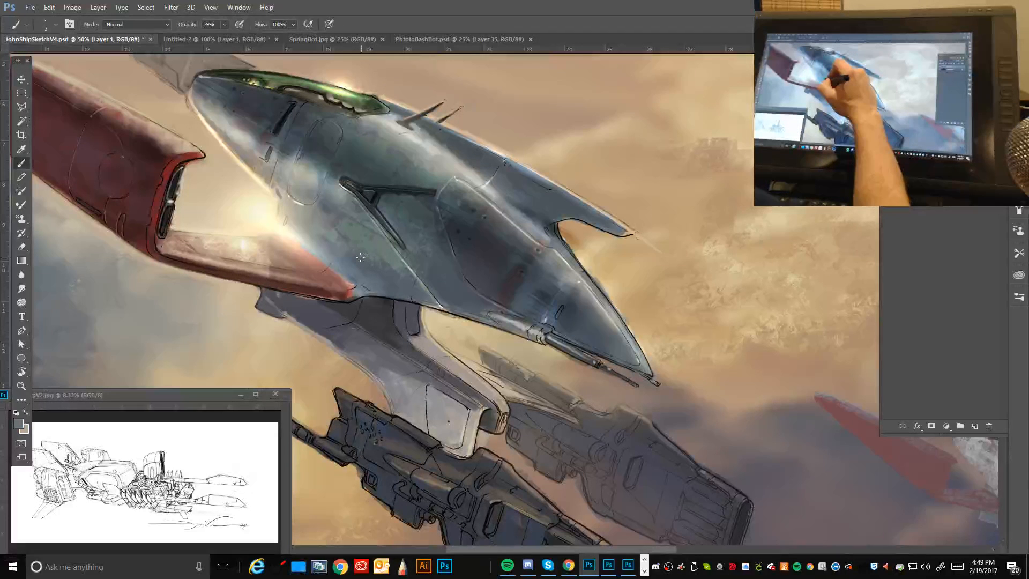
click(56, 25)
click(143, 362)
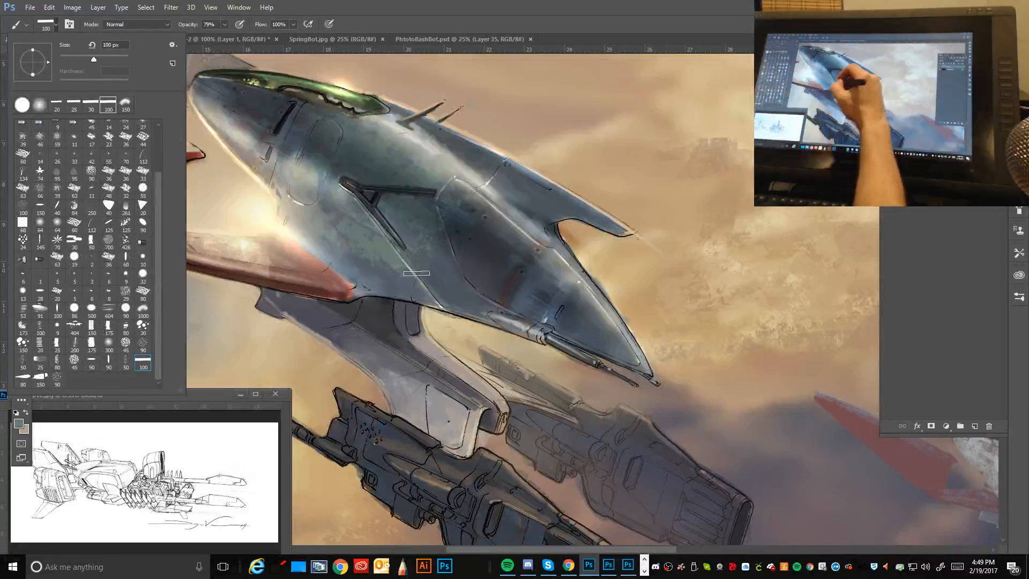
click(384, 260)
key([)
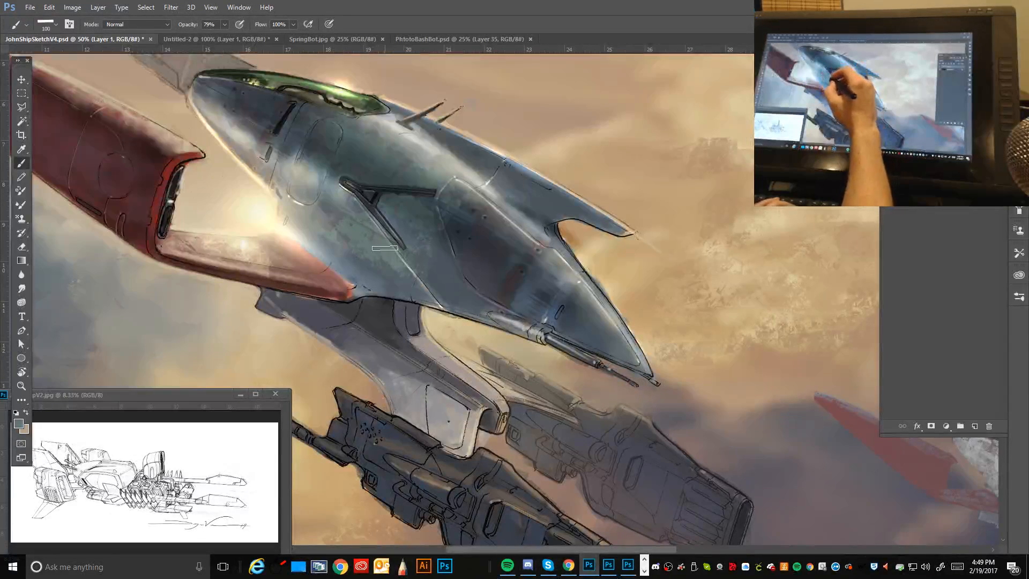
key([)
key([)
key([)
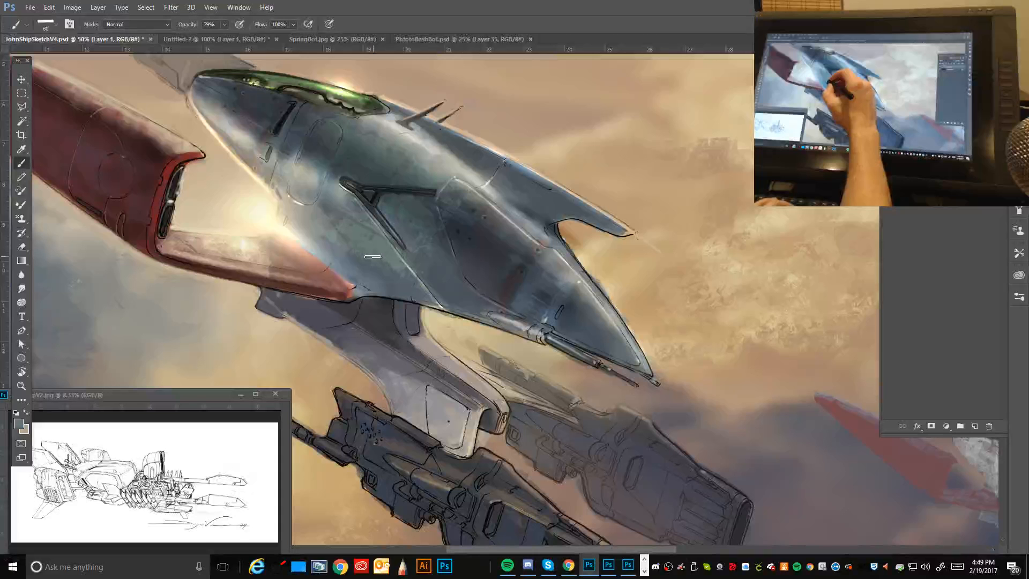
key([)
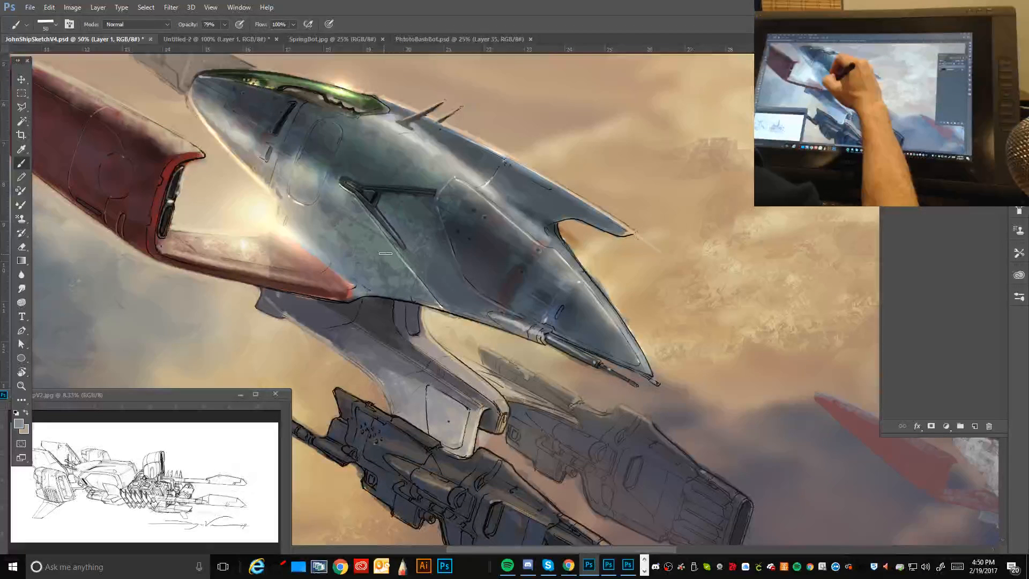
Step: Blend the hull surface around the strut's open side with grey-green tones sampled next to it
key(alt)
alt+click(413, 212)
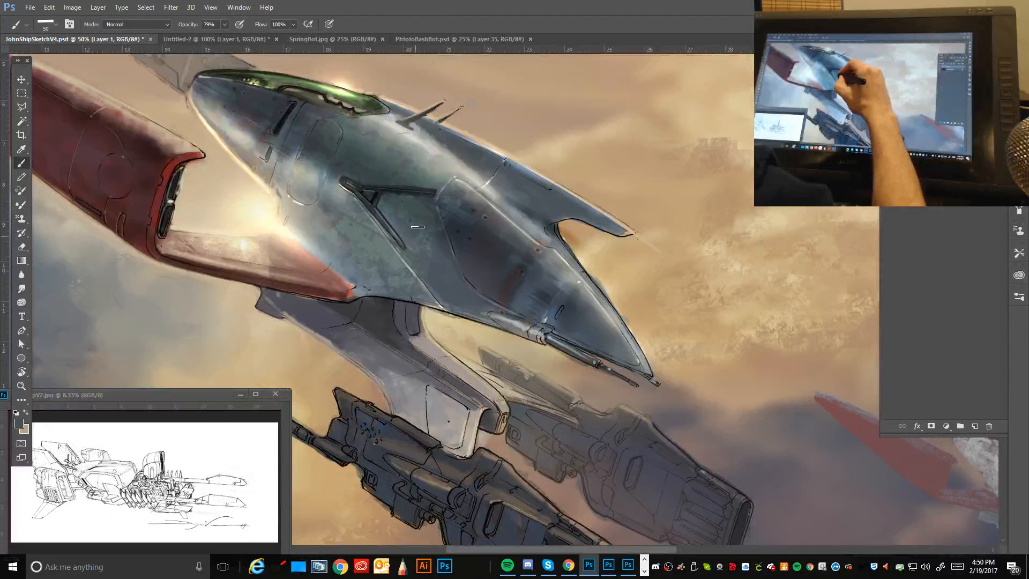
alt+click(400, 211)
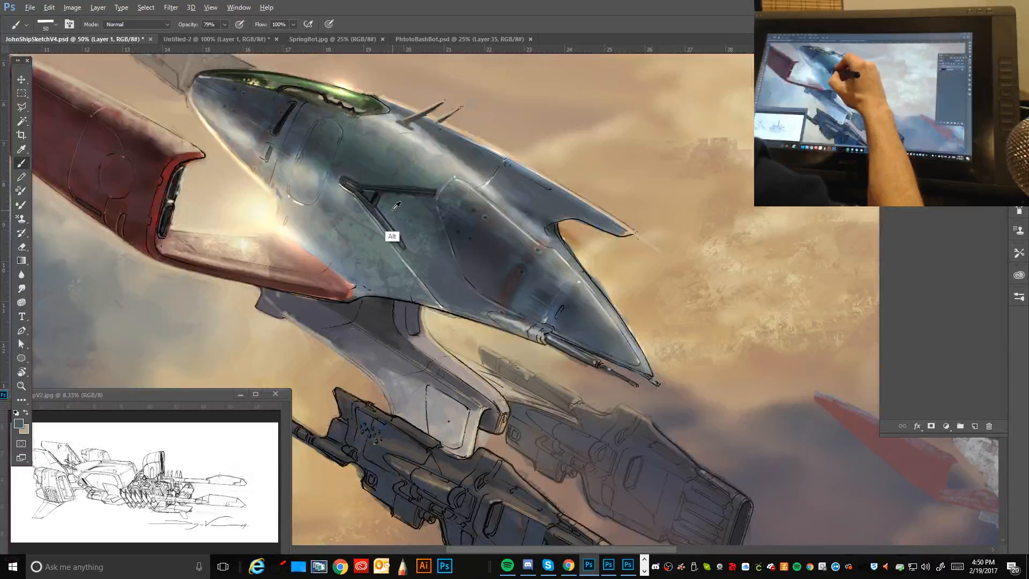
alt+click(392, 209)
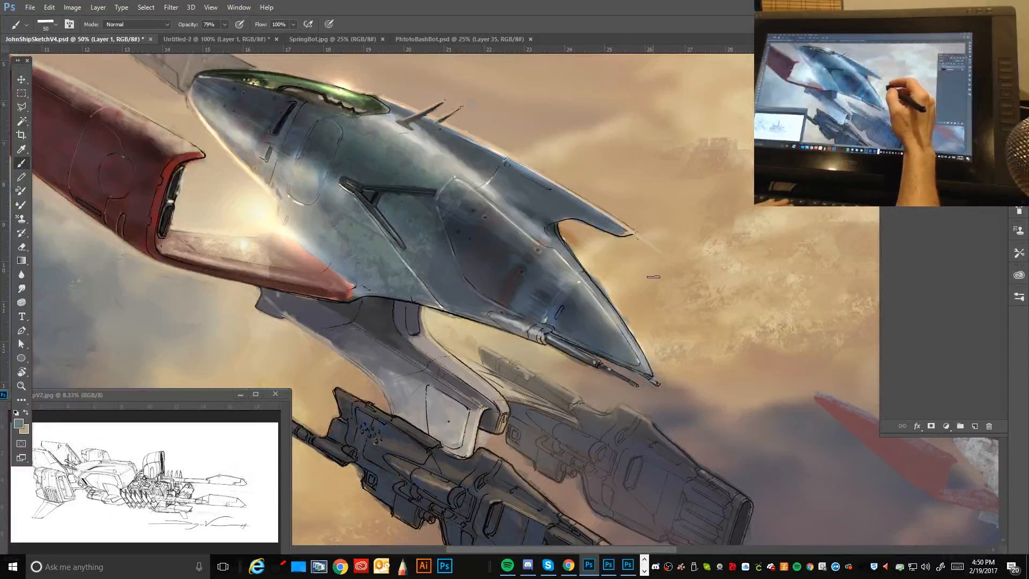
Step: Check how the hull texture around the strut reads in the full painting and at closer range
key(ctrl+minus)
key(ctrl+minus)
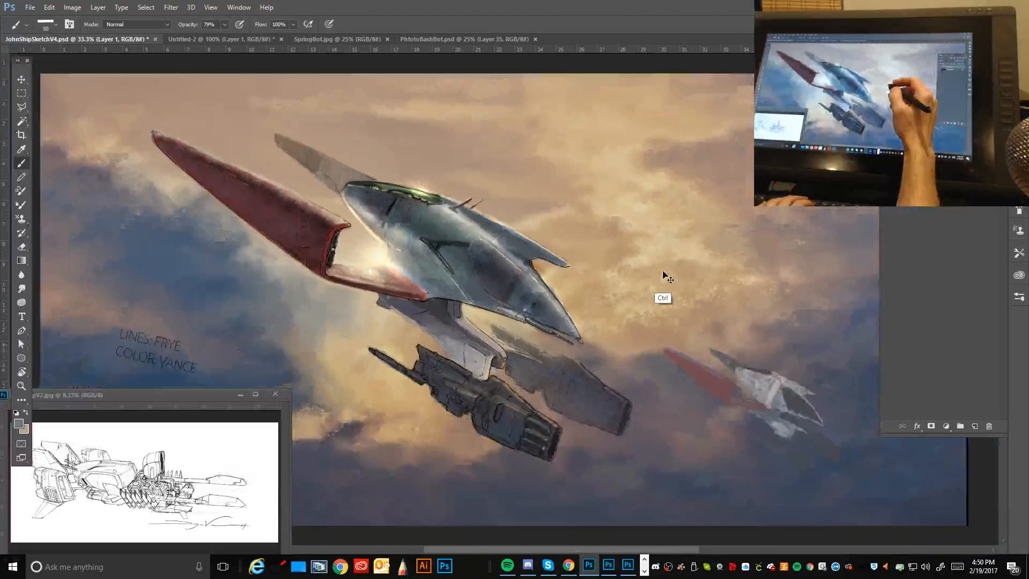
key(ctrl+minus)
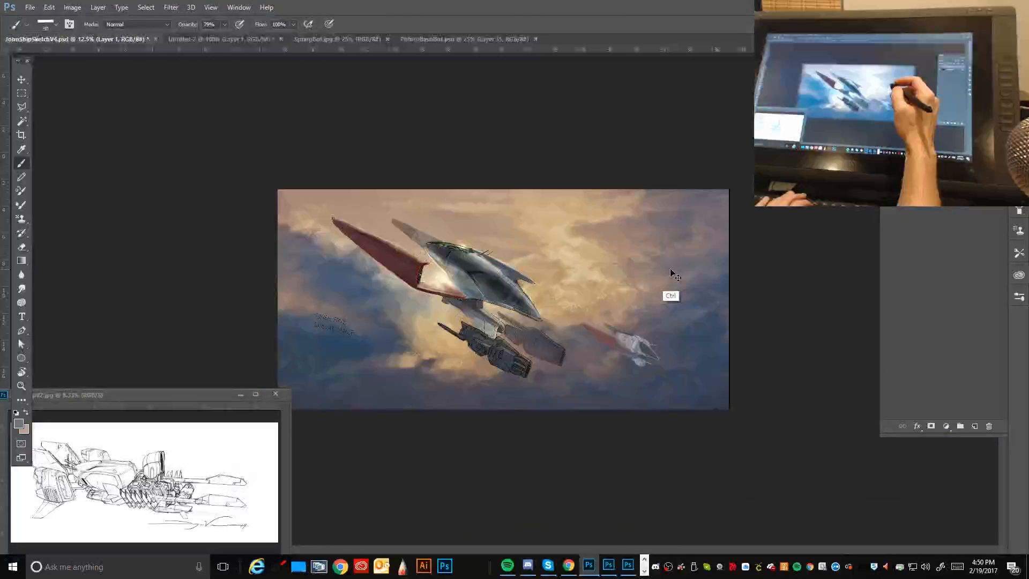
key(ctrl+plus)
key(ctrl+plus)
key(ctrl+plus)
key(ctrl+plus)
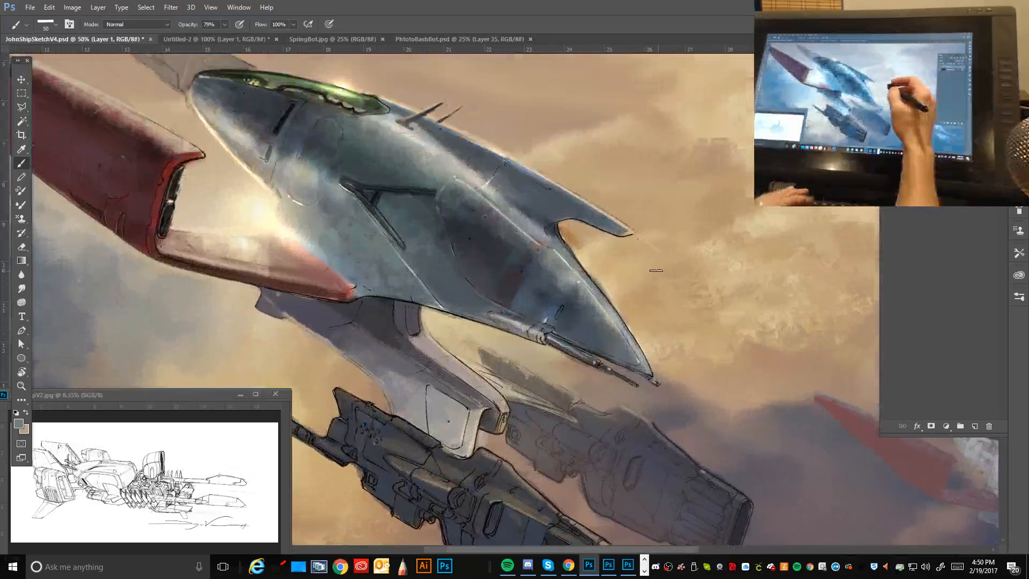
drag(369, 132, 557, 247)
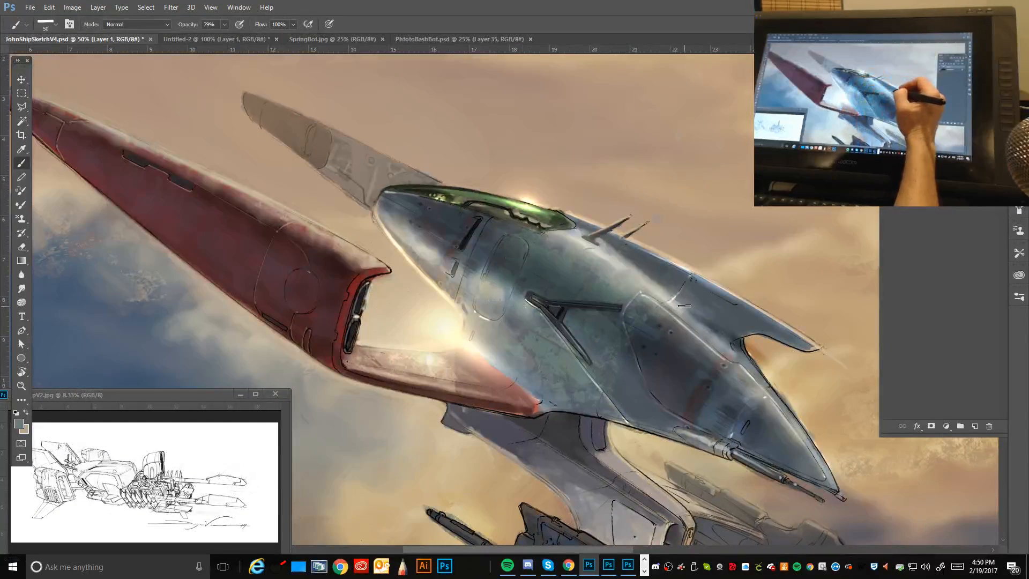
Step: Switch to a 50 px soft round brush and smooth the hull between the strut and canopy with a sampled dark tone
click(23, 149)
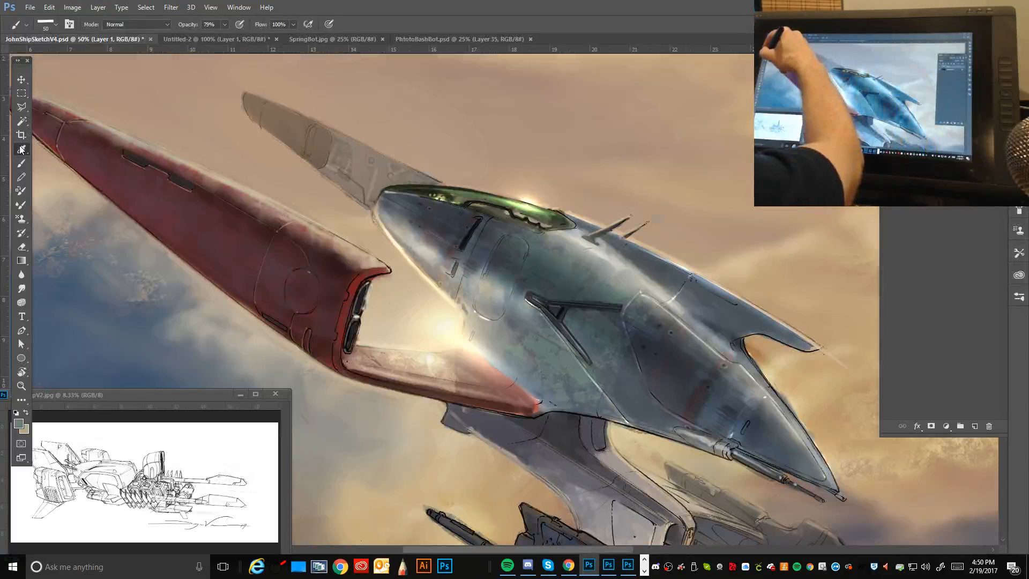
click(23, 163)
click(56, 24)
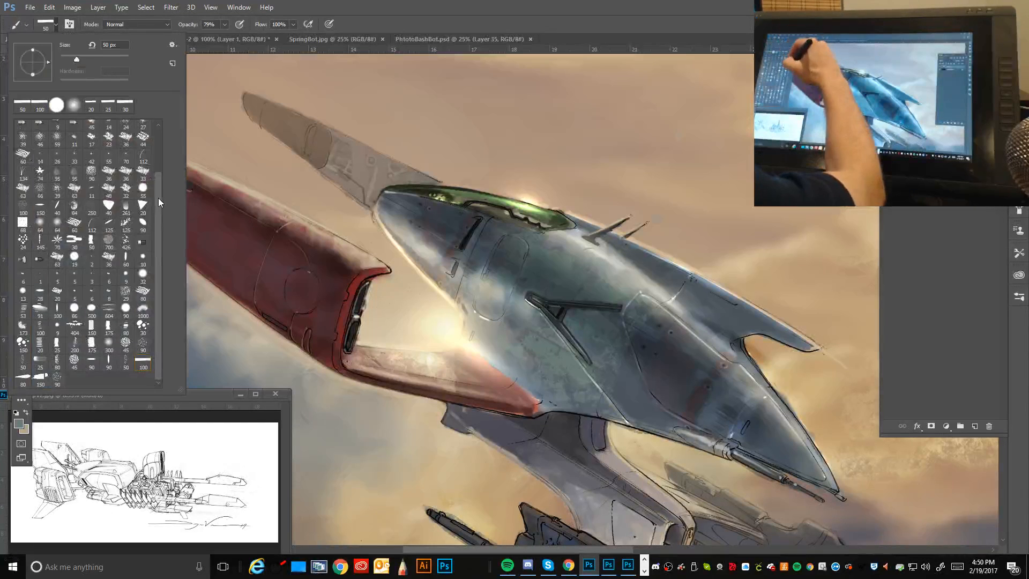
click(23, 129)
click(365, 7)
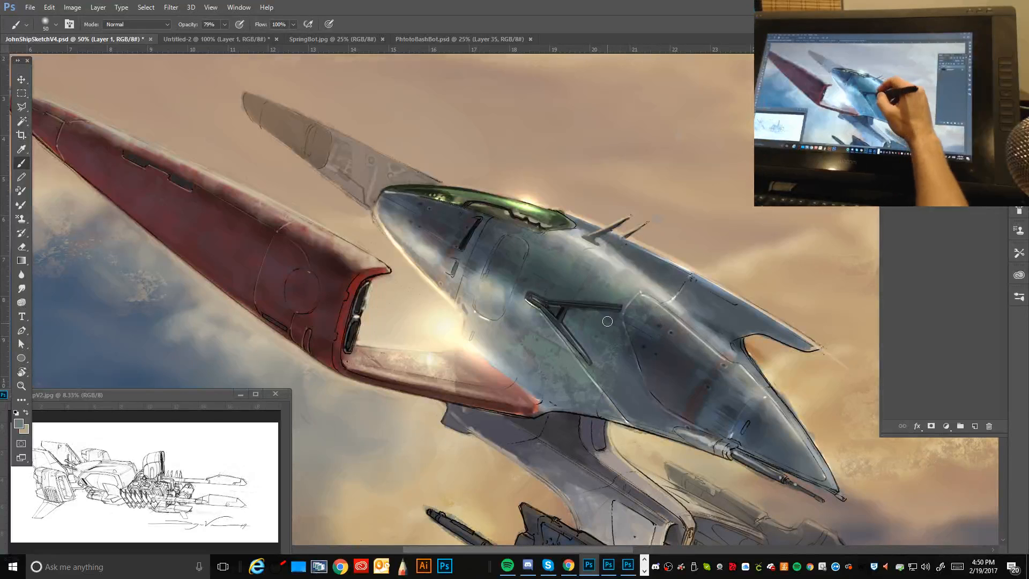
alt+click(632, 377)
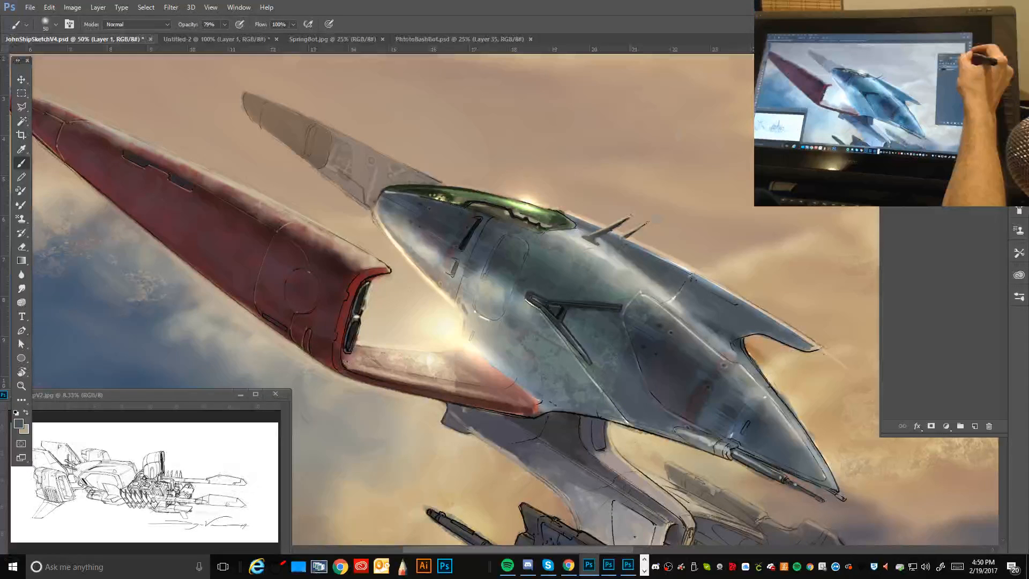
Step: Add a new layer and softly shade the hull around the strut with the soft brush enlarged to 125 px
key(ctrl+shift+n)
key(Return)
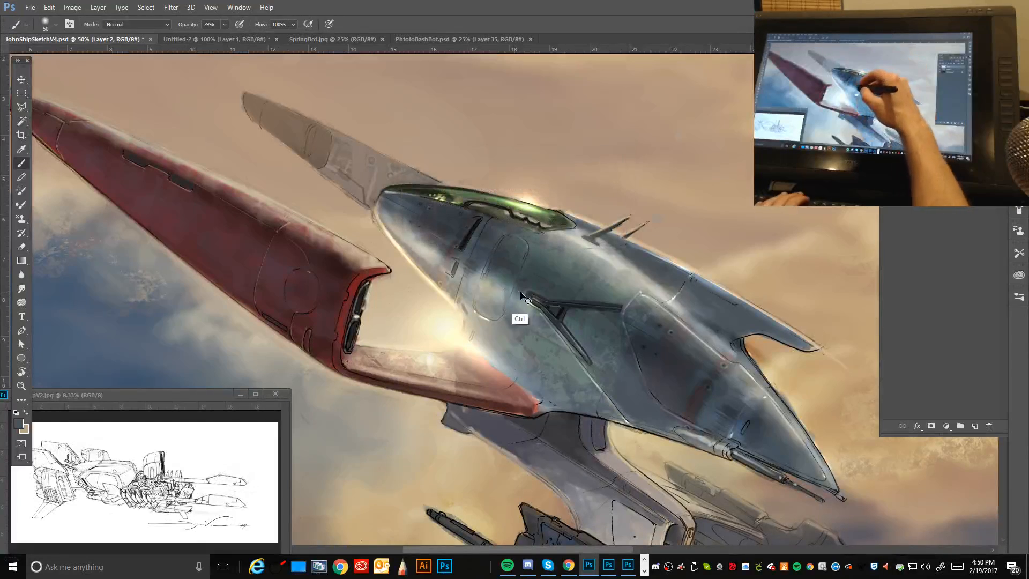
key(ctrl+minus)
key(ctrl+minus)
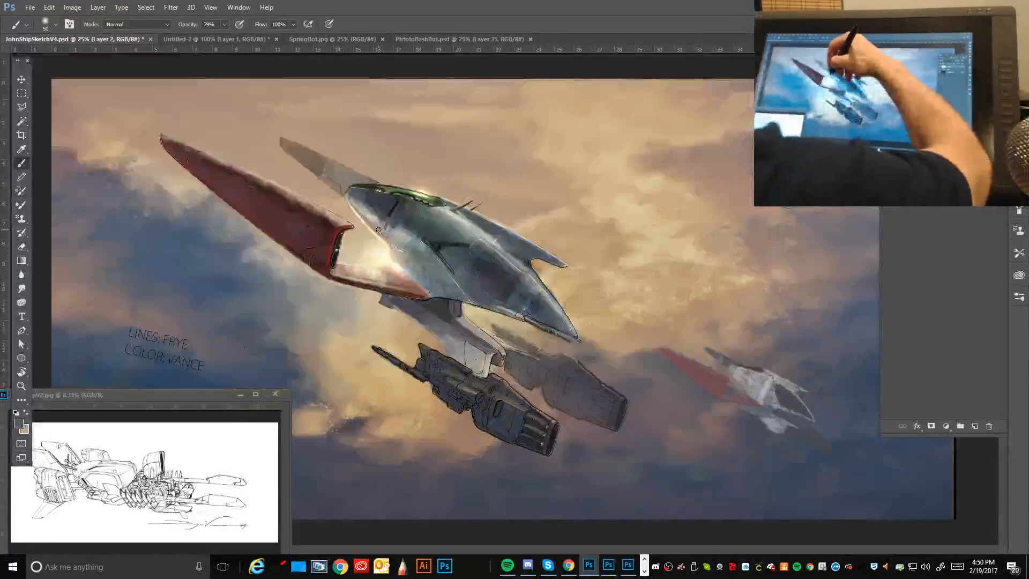
key(bracketright)
key(bracketright)
key(bracketright)
key(bracketright)
key(bracketright)
key(bracketright)
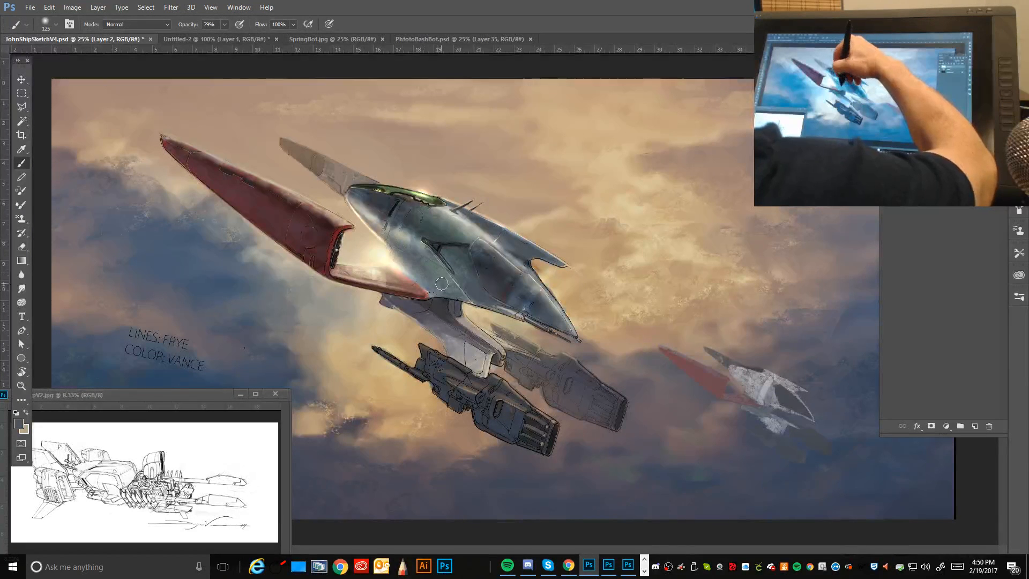
Step: Continue the soft hull shading beside the engine glow with the brush reduced to 60 px
key(bracketleft)
key(bracketleft)
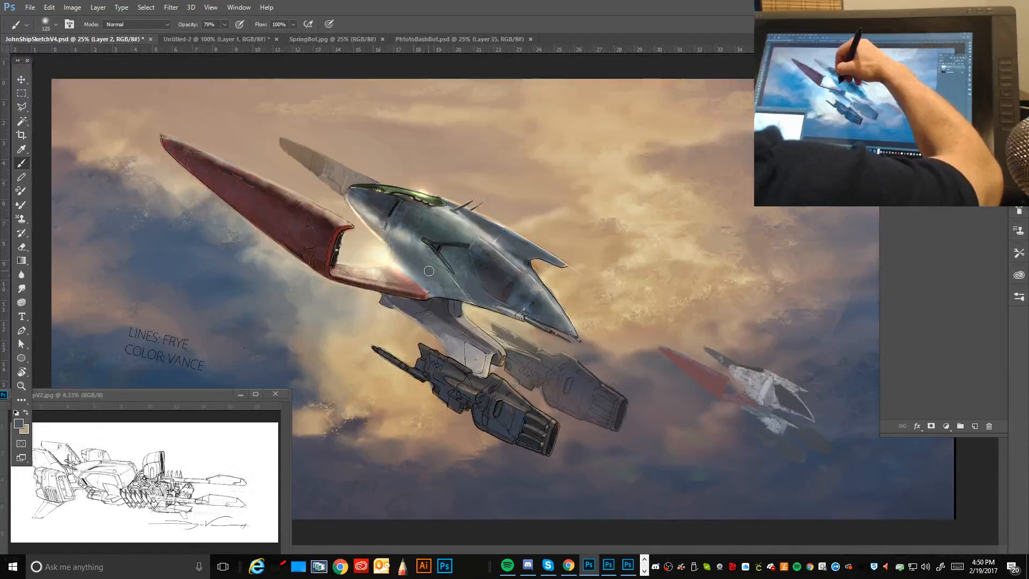
key(bracketleft)
key(bracketleft)
key(bracketleft)
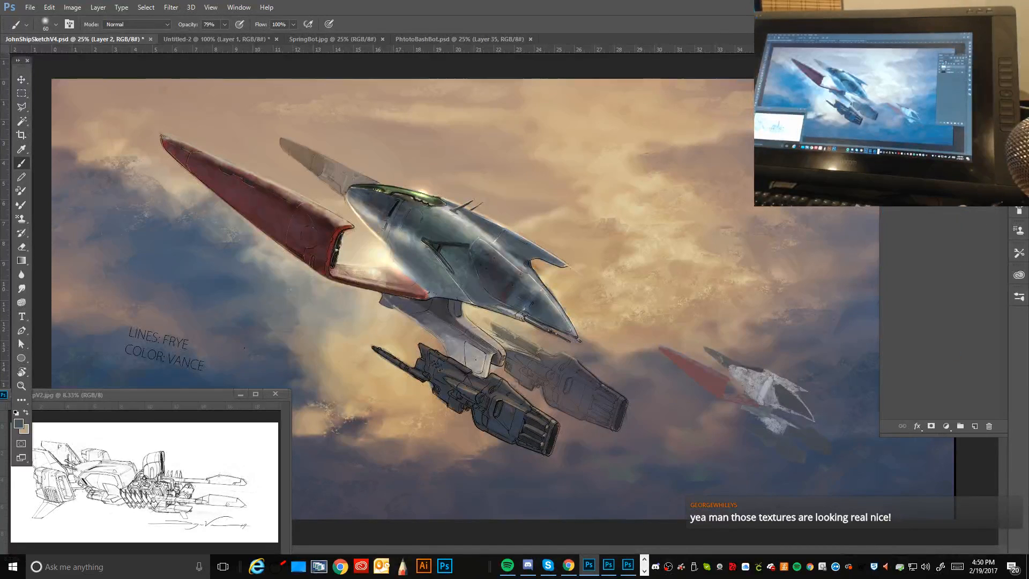
Step: Undo the last soft shading strokes on the hull
key(ctrl+z)
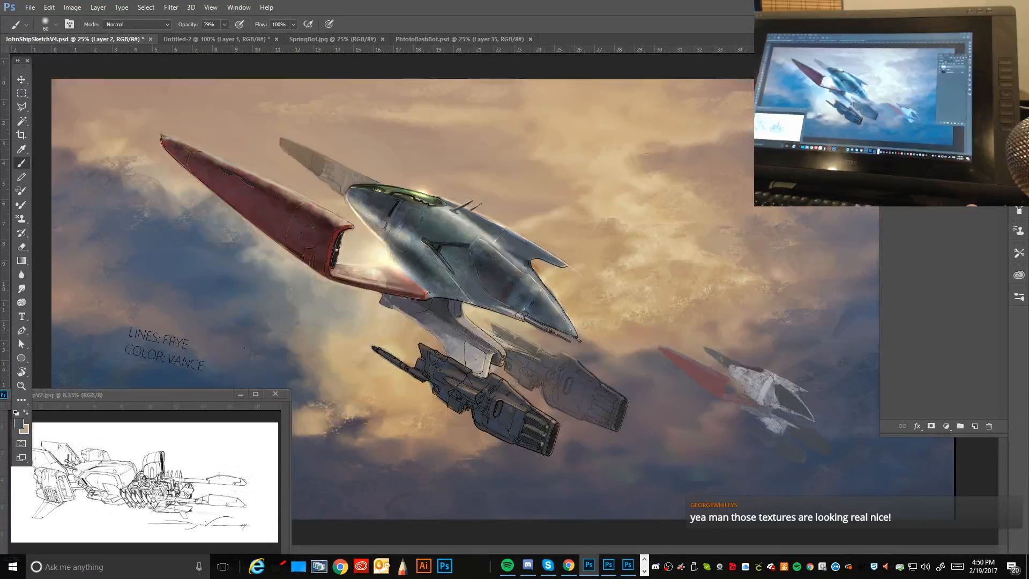
key(ctrl+alt+z)
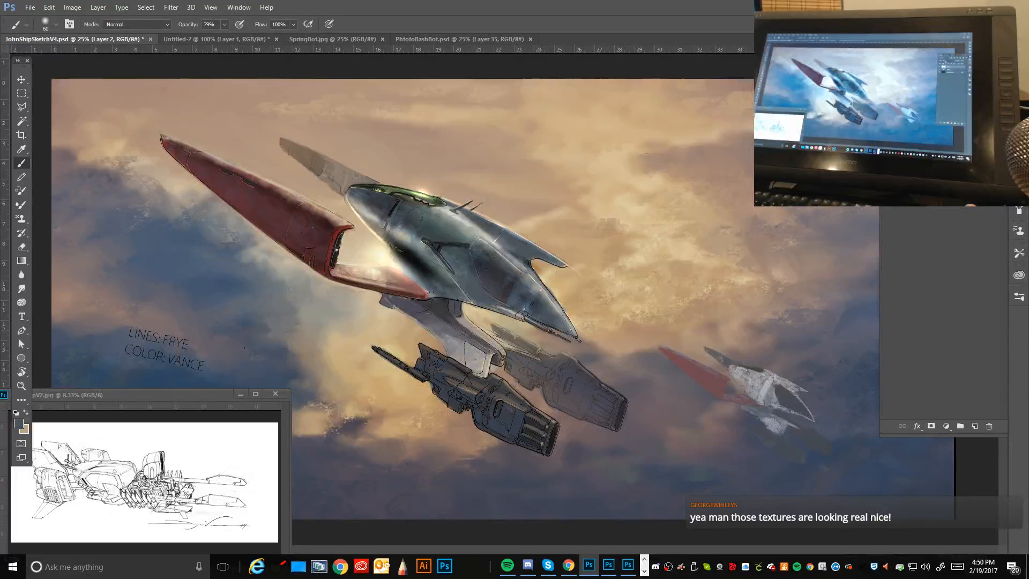
key(ctrl+alt+z)
key(ctrl+alt+z)
key(ctrl+alt+z)
key(ctrl+alt+z)
key(ctrl+alt+z)
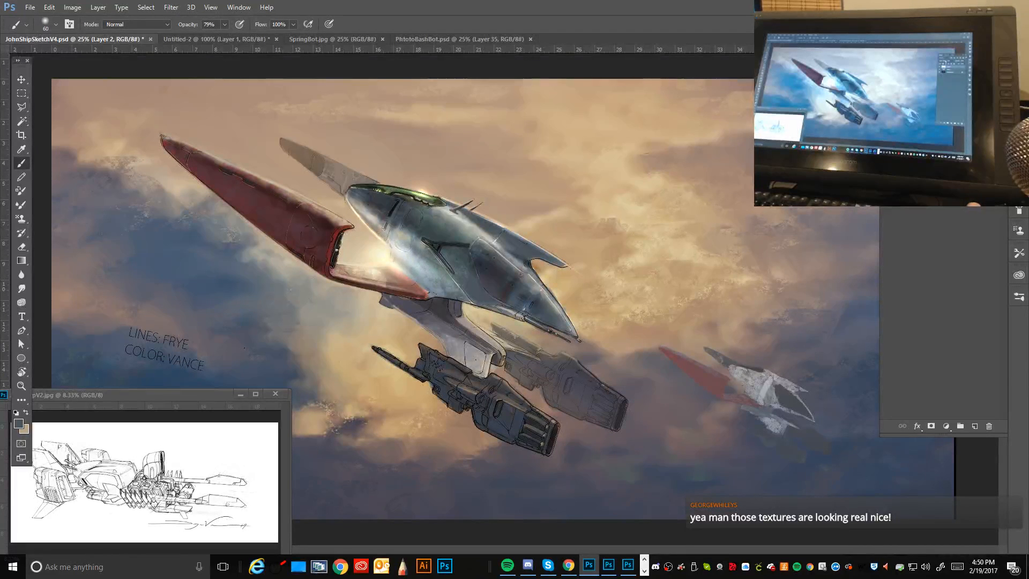
key(ctrl+alt+z)
key(ctrl+alt+z)
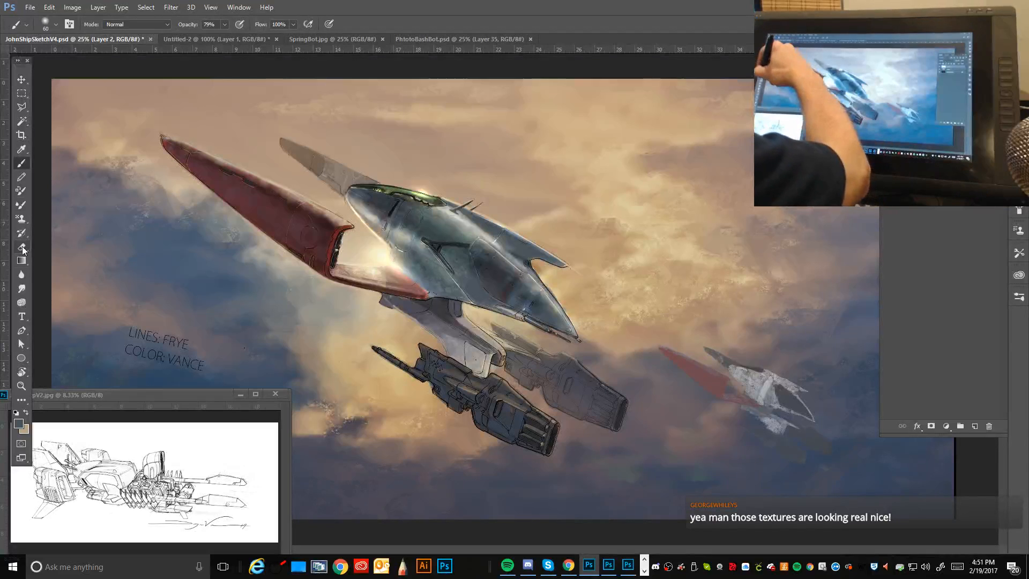
Step: Soften the shading on the hull with a soft round eraser enlarged to 150 px
key(e)
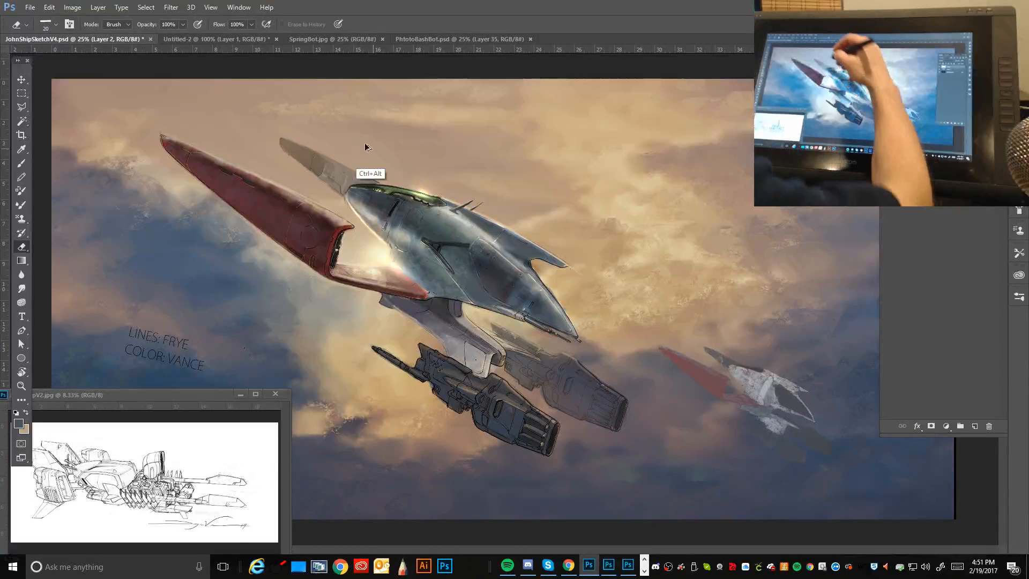
click(55, 26)
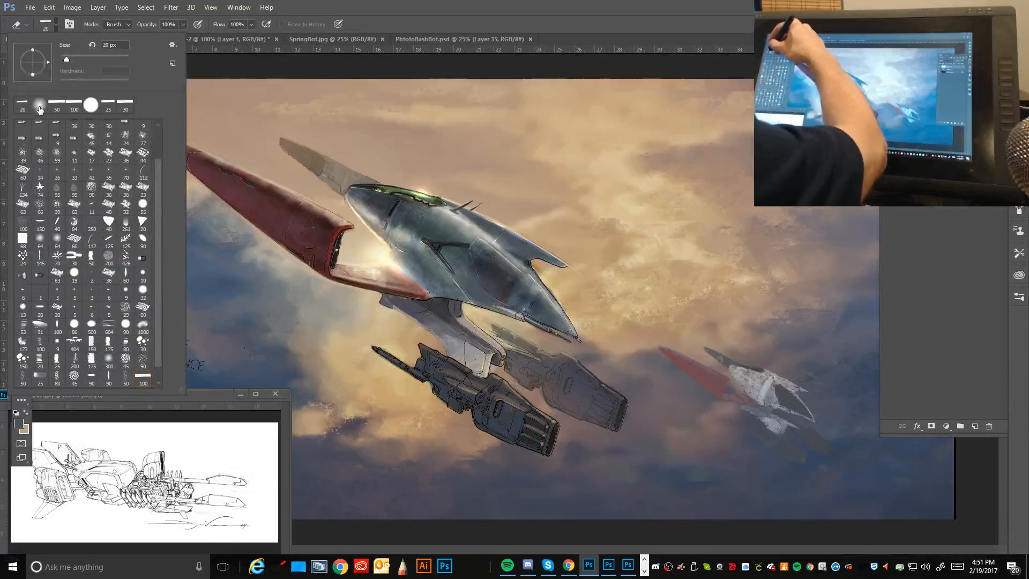
click(282, 62)
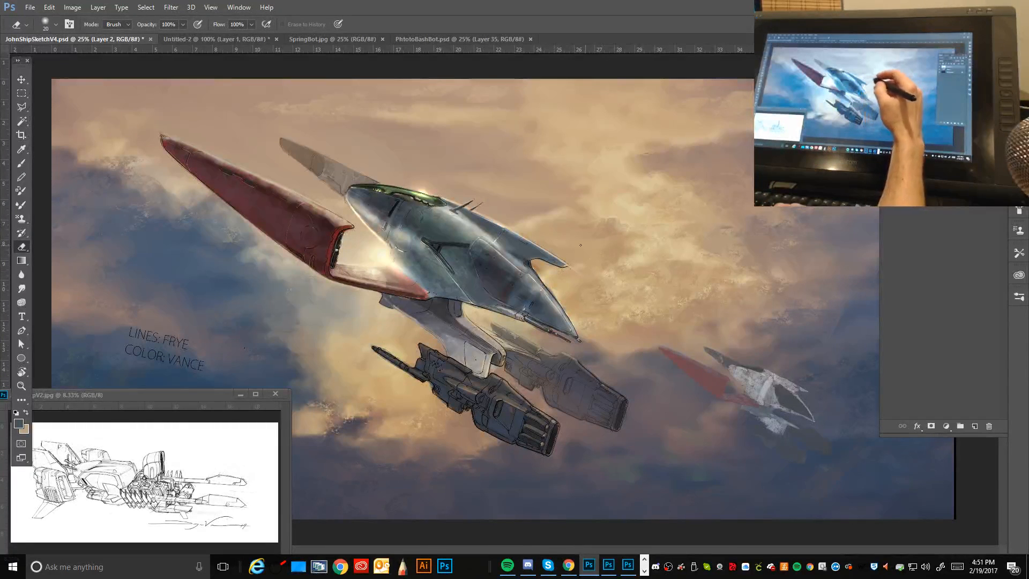
key(bracketright)
key(bracketright)
key(bracketright)
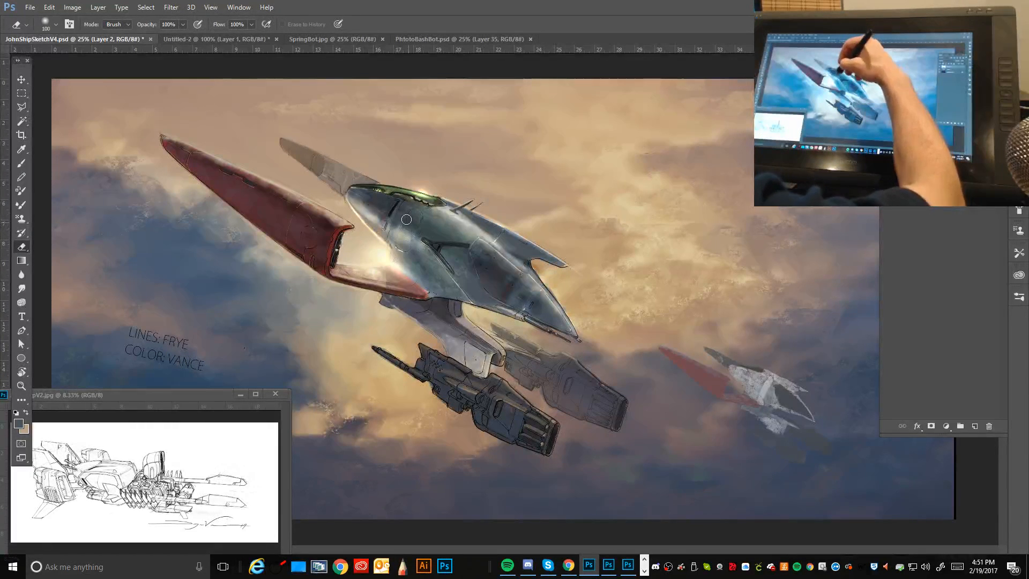
key(bracketright)
key(bracketright)
key(bracketright)
key(bracketright)
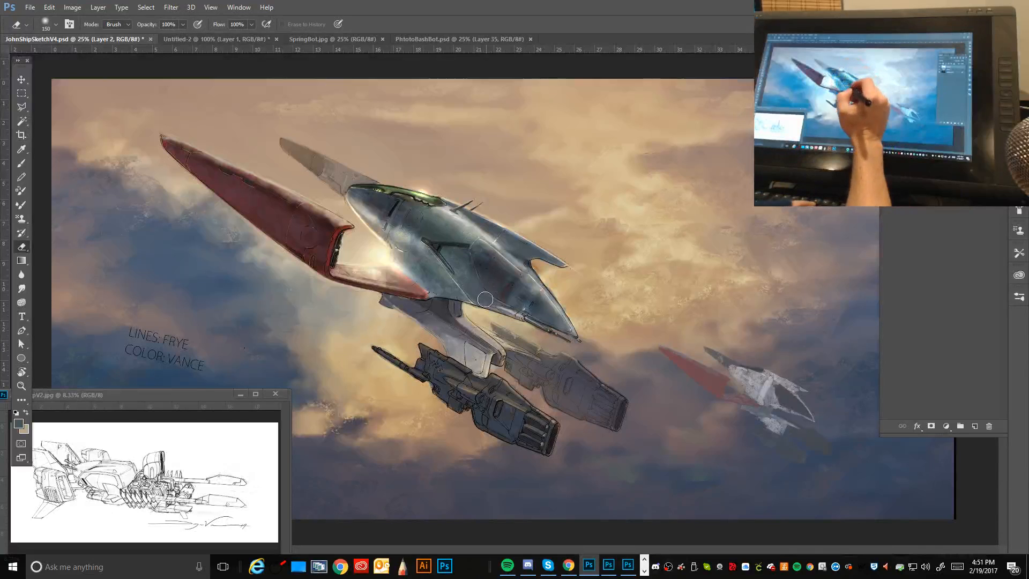
Step: Choose the flat 100 px brush preset and sample a muted grey-beige painting colour near the red wing
key(ctrl)
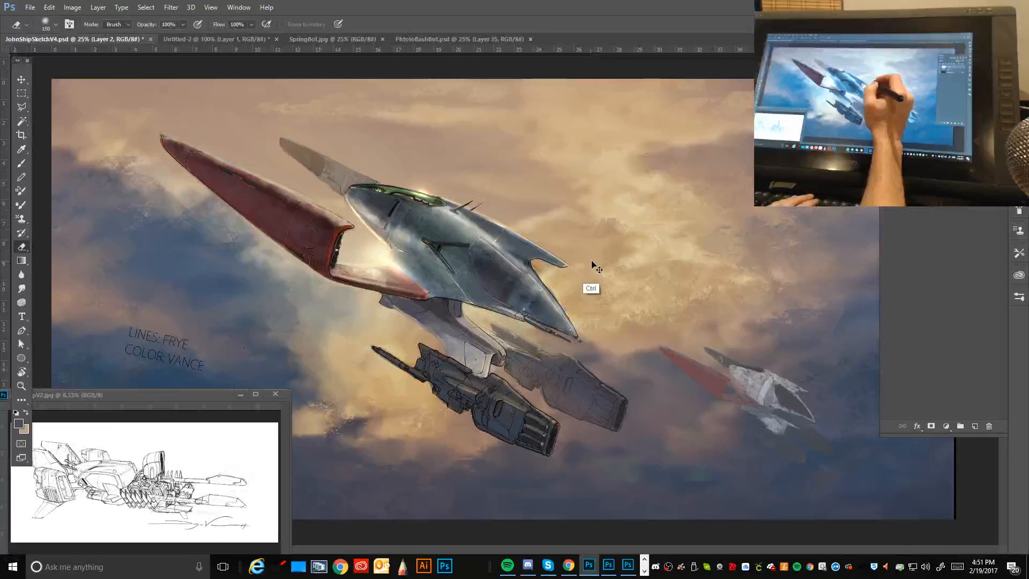
key(ctrl+plus)
drag(396, 280, 431, 381)
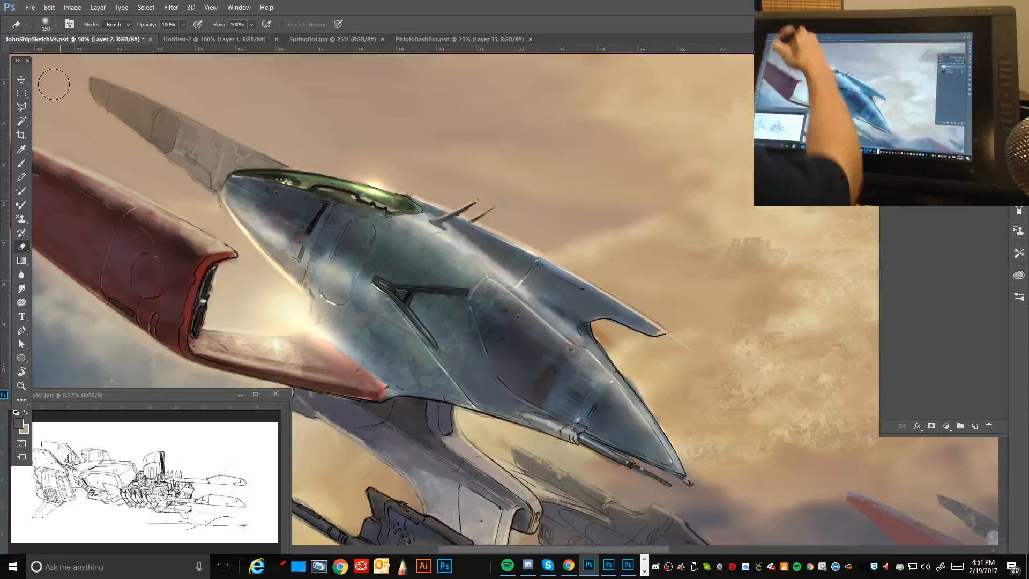
key(i)
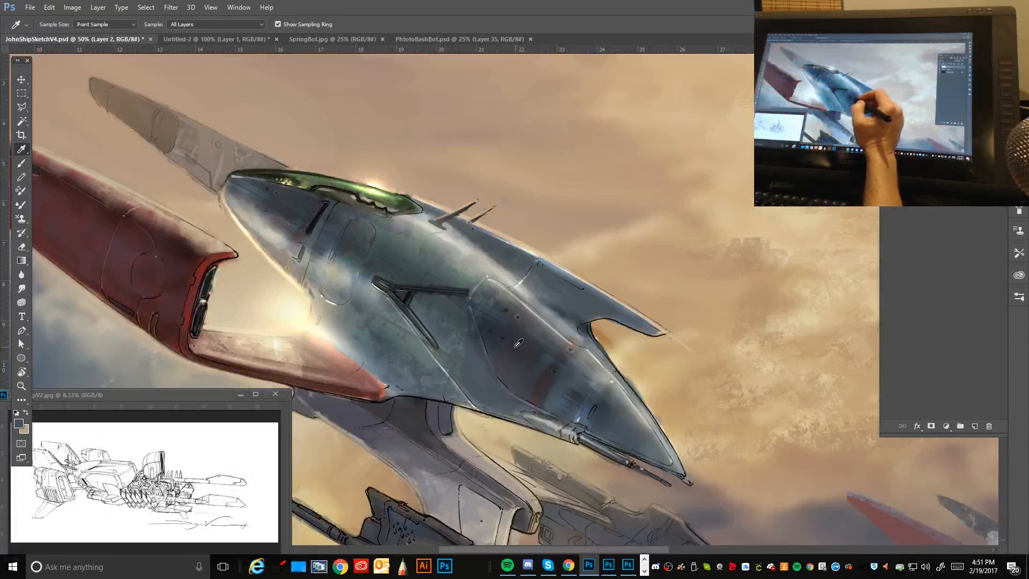
mouse_move(317, 310)
mouse_down()
mouse_move(637, 385)
mouse_move(644, 371)
mouse_up()
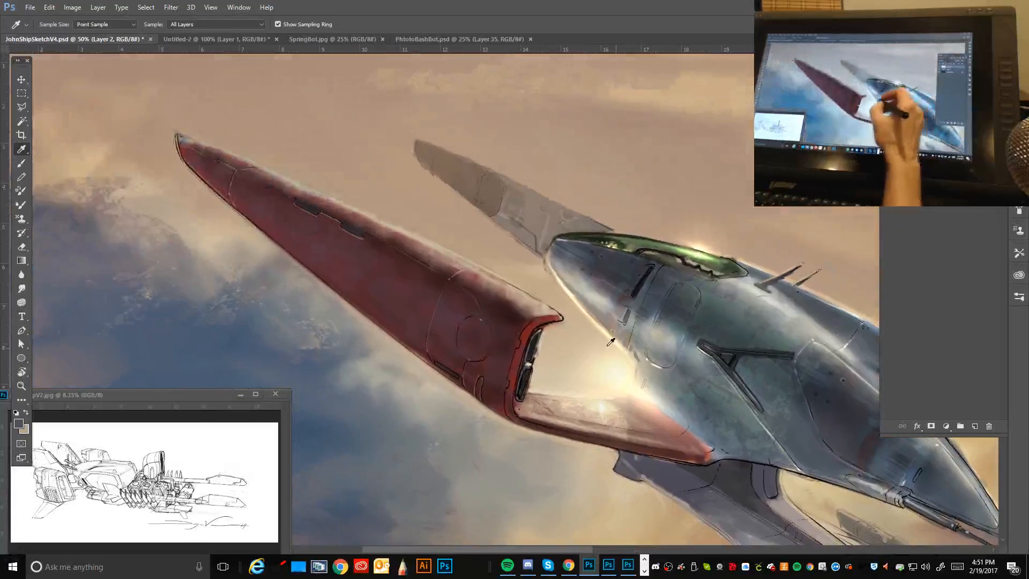
click(19, 165)
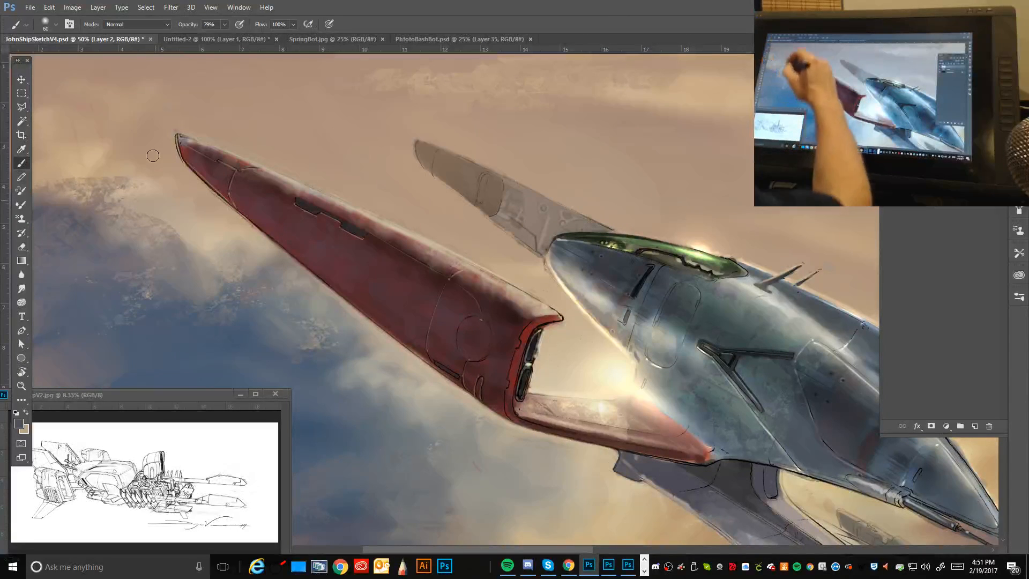
click(50, 24)
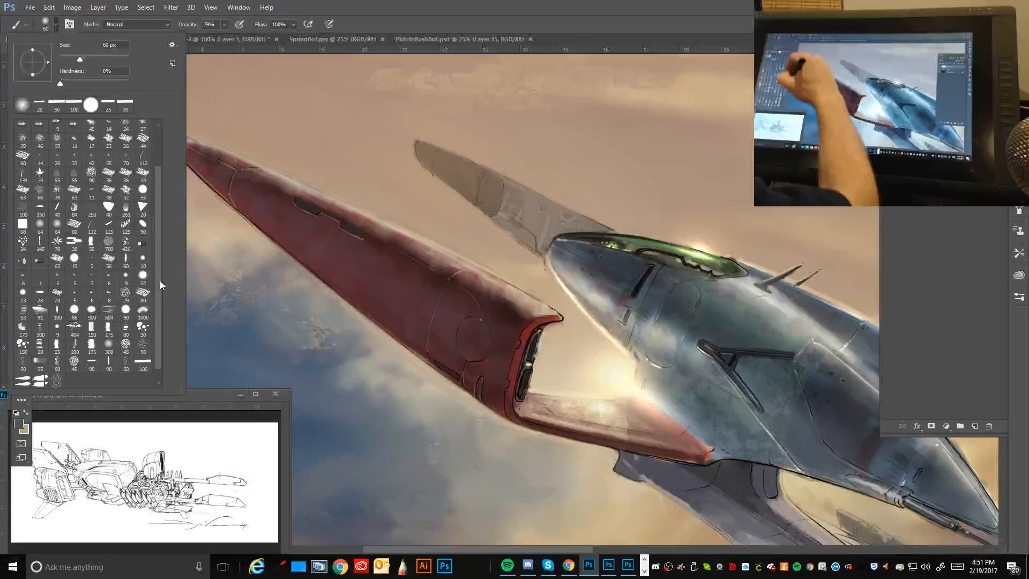
double_click(143, 363)
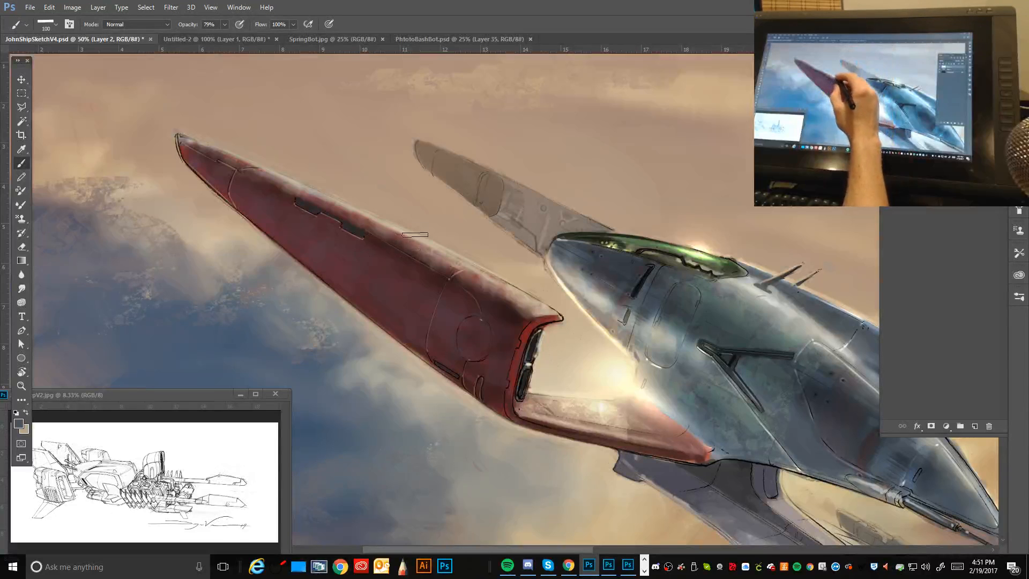
alt+click(390, 361)
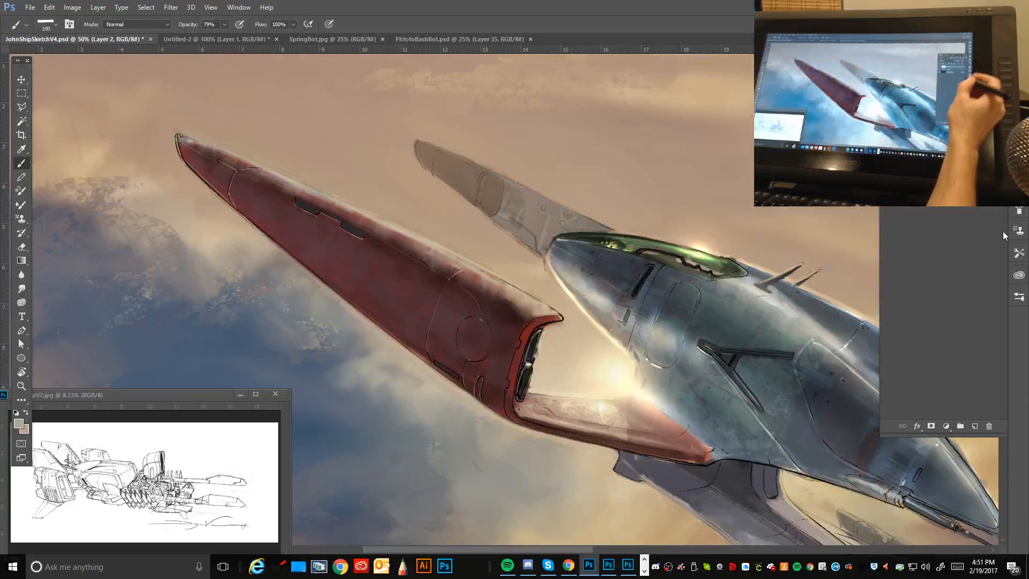
Step: Add a new empty layer named Layer 3 with Normal mode and 100% opacity
click(1001, 103)
click(928, 117)
key(Return)
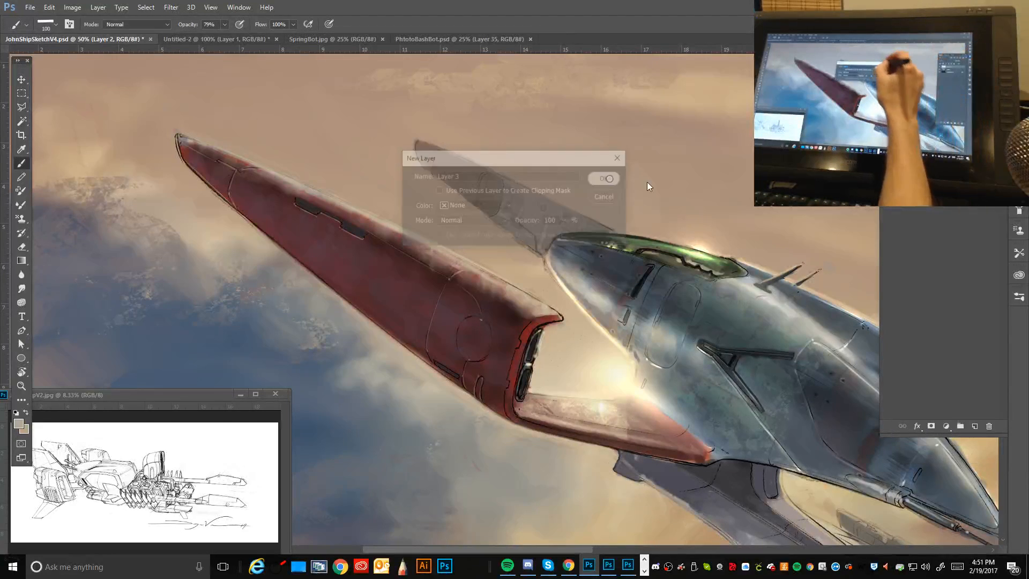
Step: Examine the whole painting at thumbnail size, then inspect the red wing and hull up close
key(ctrl+minus)
key(ctrl+minus)
key(ctrl+minus)
key(ctrl+minus)
key(ctrl+minus)
key(ctrl+minus)
key(ctrl+minus)
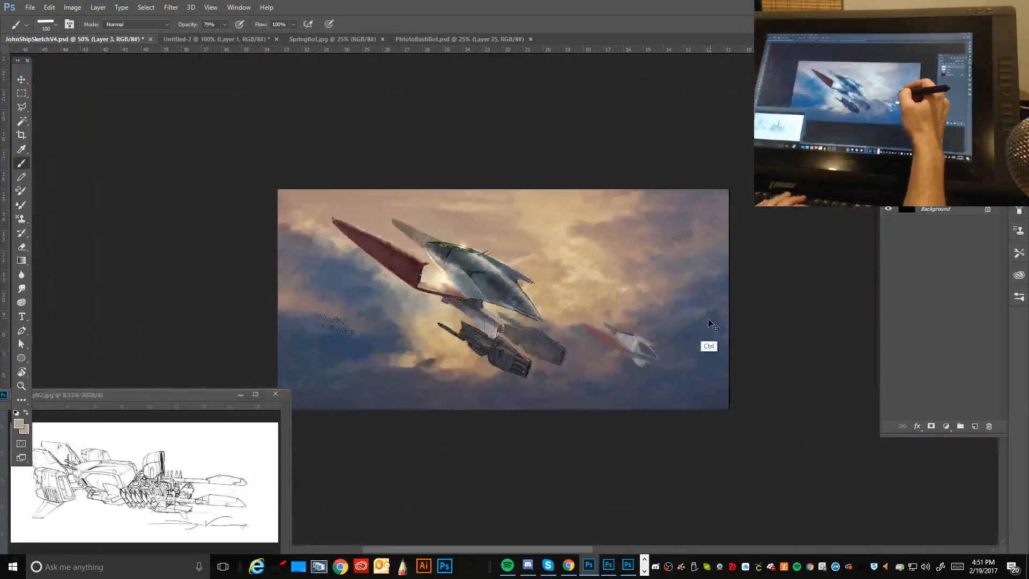
key(ctrl+minus)
key(ctrl+minus)
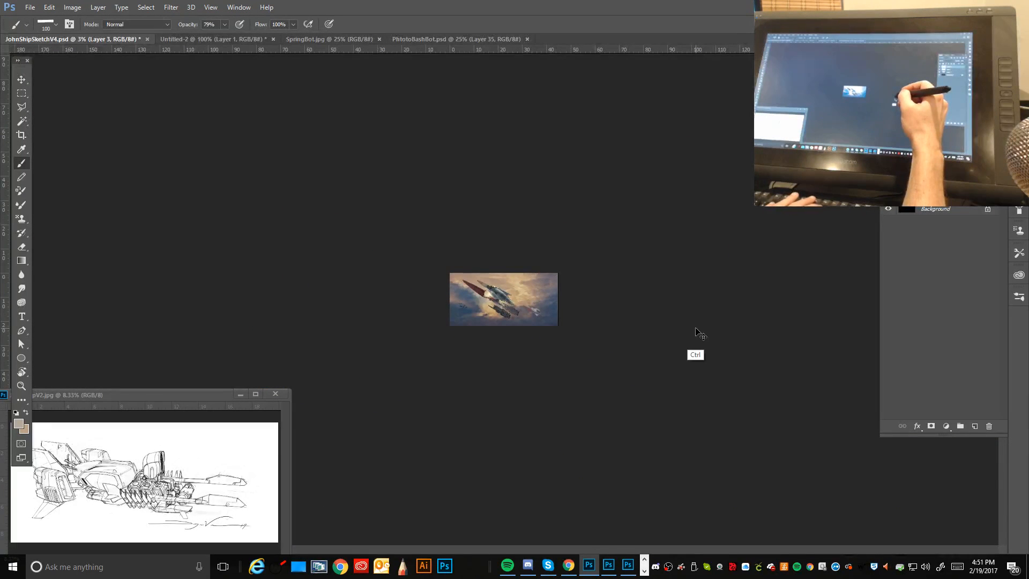
key(ctrl+plus)
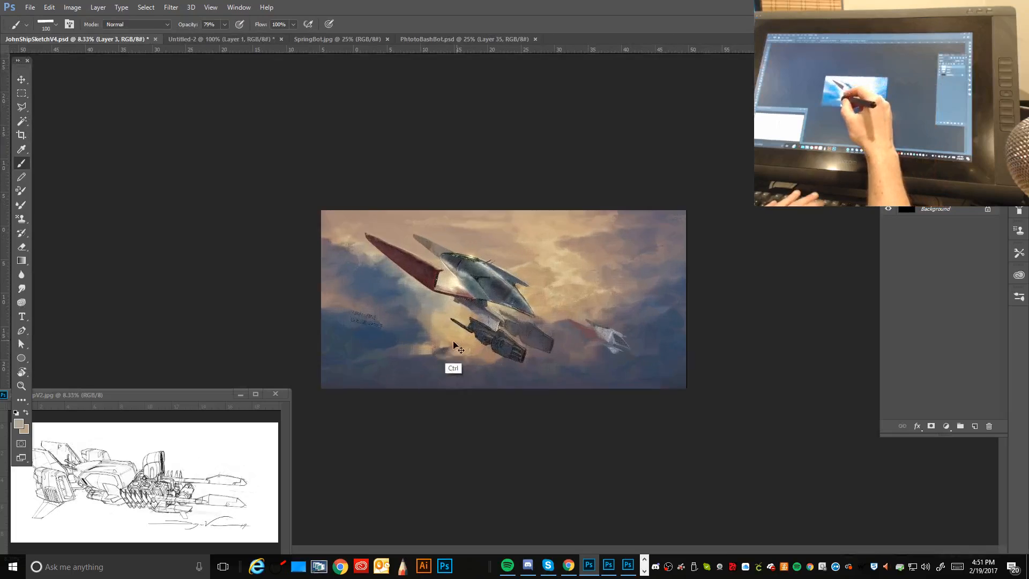
key(ctrl+plus)
key(ctrl+plus)
key(ctrl+plus)
key(ctrl+plus)
key(ctrl+plus)
key(ctrl+plus)
key(ctrl+plus)
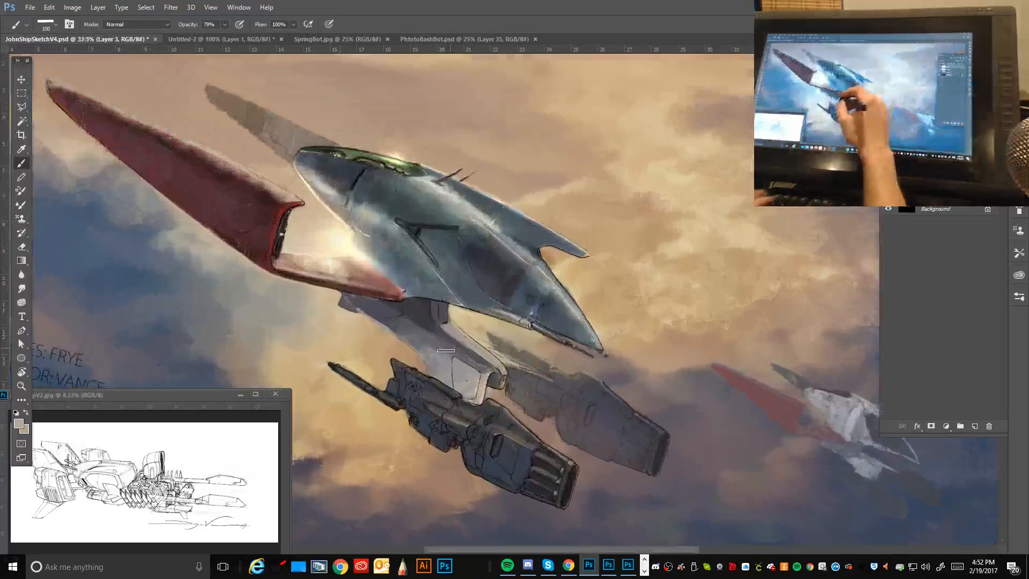
drag(250, 162, 441, 240)
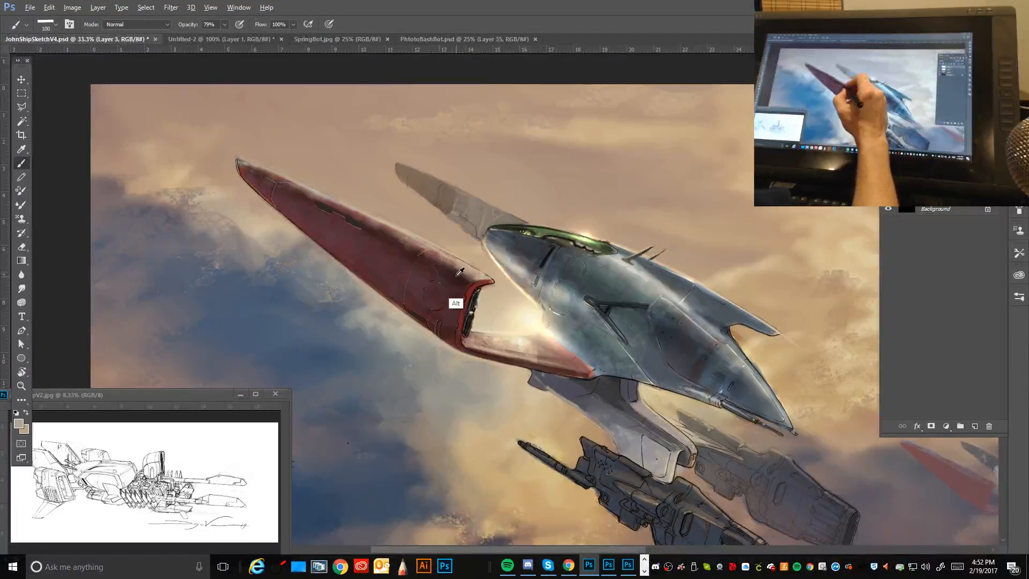
Step: Try to flip the current layer horizontally
click(49, 7)
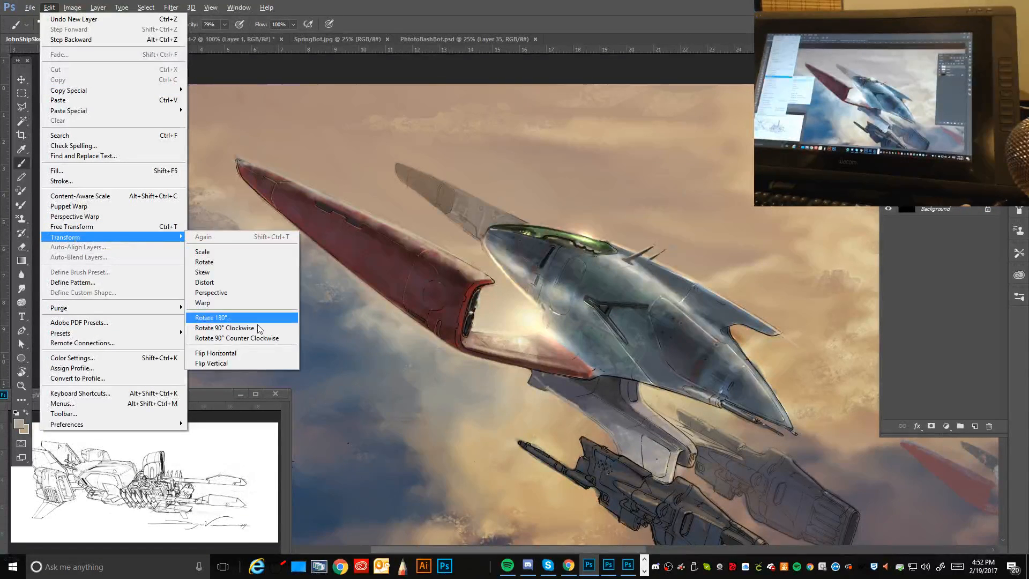
click(238, 355)
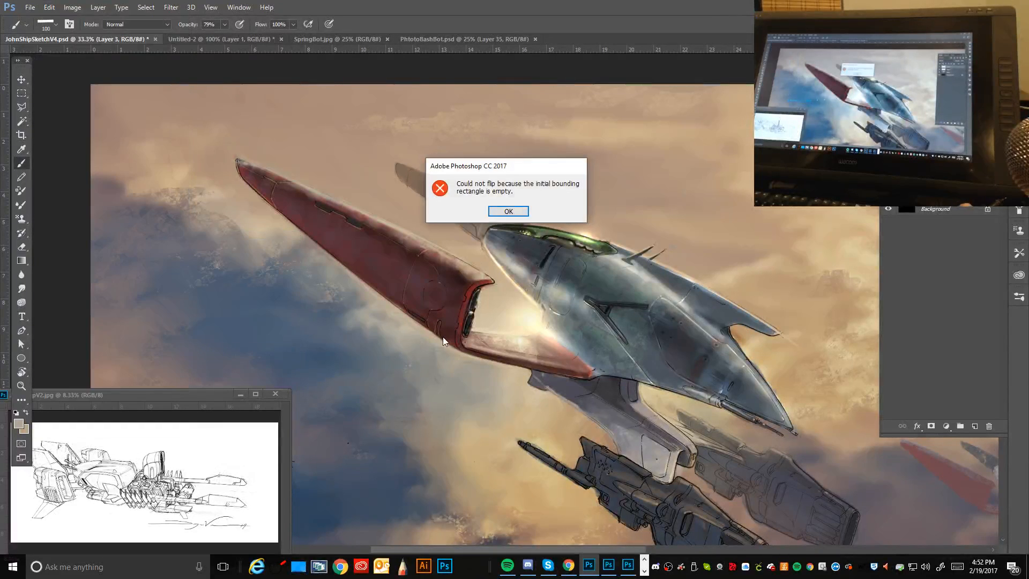
click(508, 212)
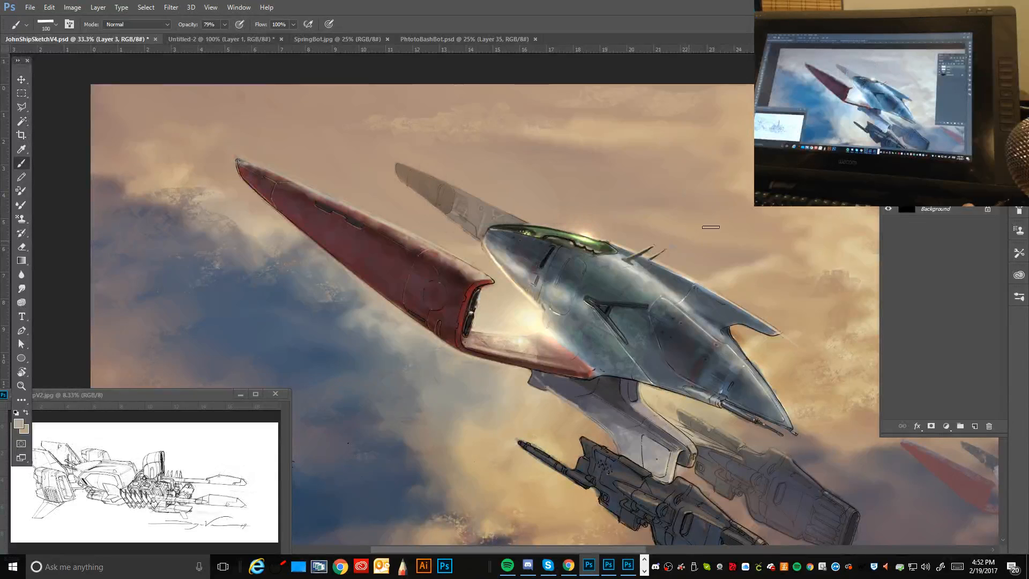
Step: Flip the whole canvas horizontally, toggling the flip off and on once to compare both orientations
click(72, 7)
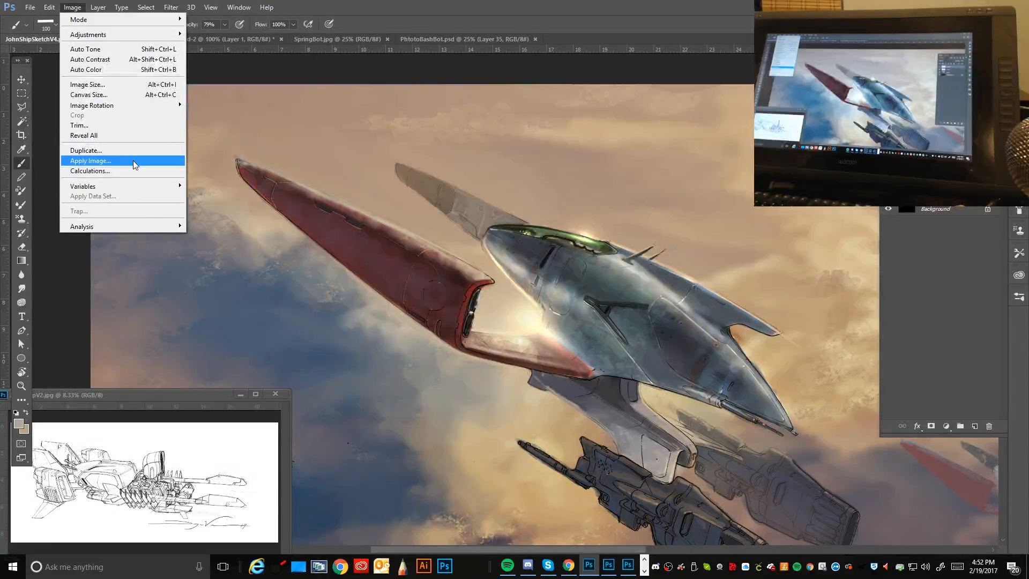
mouse_move(110, 106)
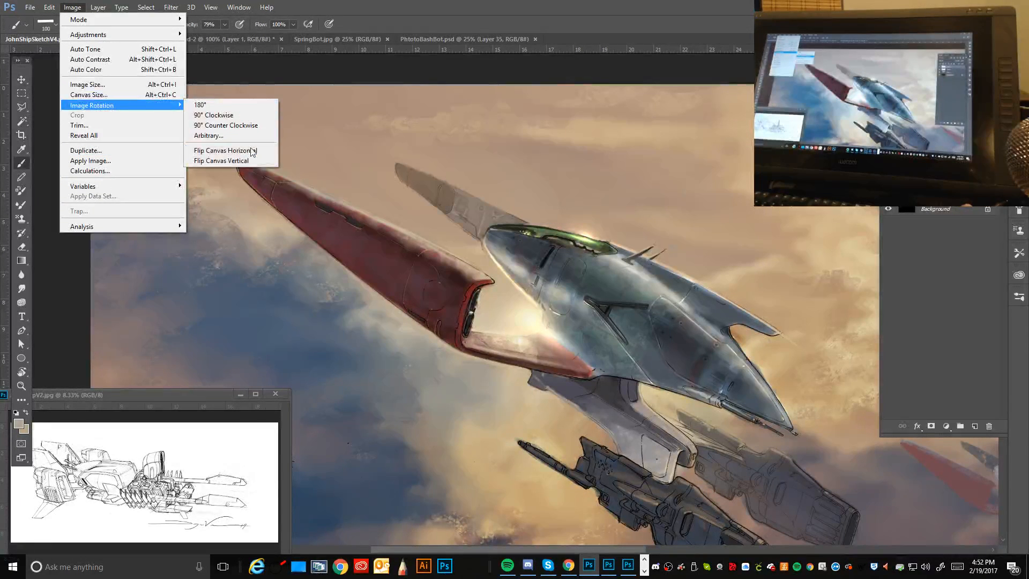
click(231, 151)
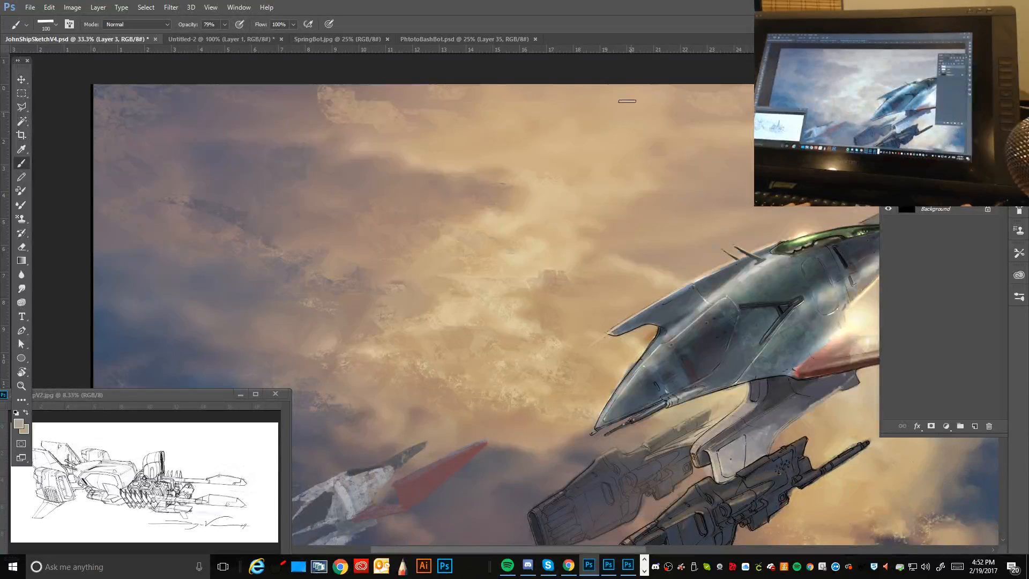
key(ctrl+z)
key(ctrl+minus)
key(ctrl+minus)
key(ctrl+minus)
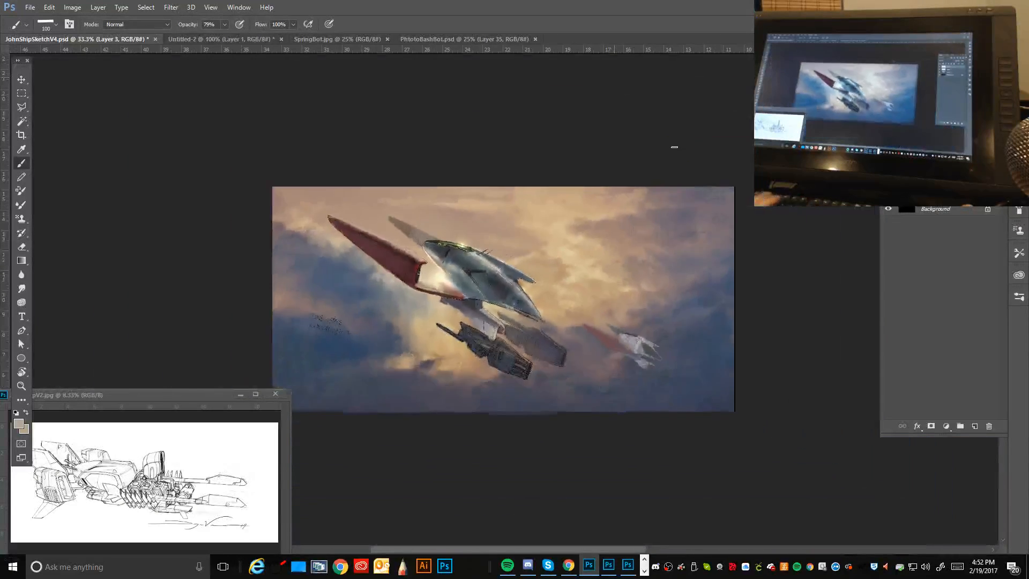
key(ctrl+z)
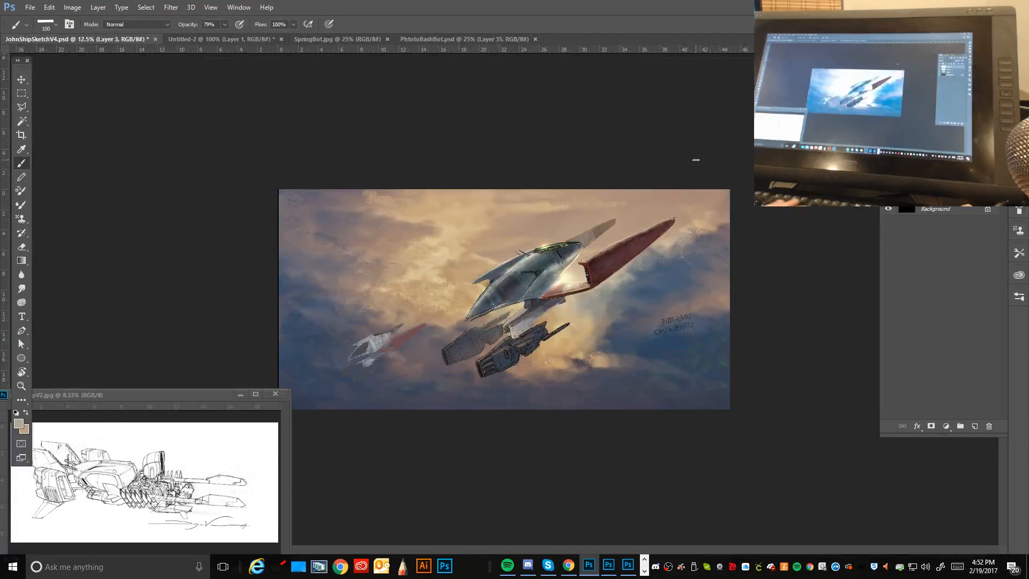
Step: Examine the mirrored composition at thumbnail and larger sizes to judge the ship's silhouette, values and balance
key(ctrl+minus)
key(ctrl+minus)
key(ctrl+minus)
key(ctrl+minus)
key(ctrl+minus)
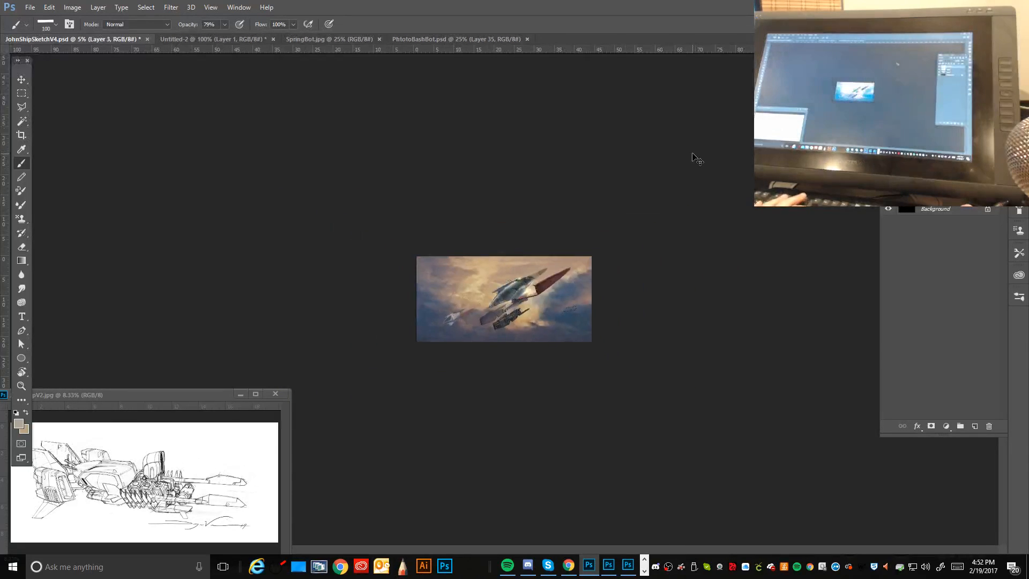
key(ctrl+minus)
key(ctrl+minus)
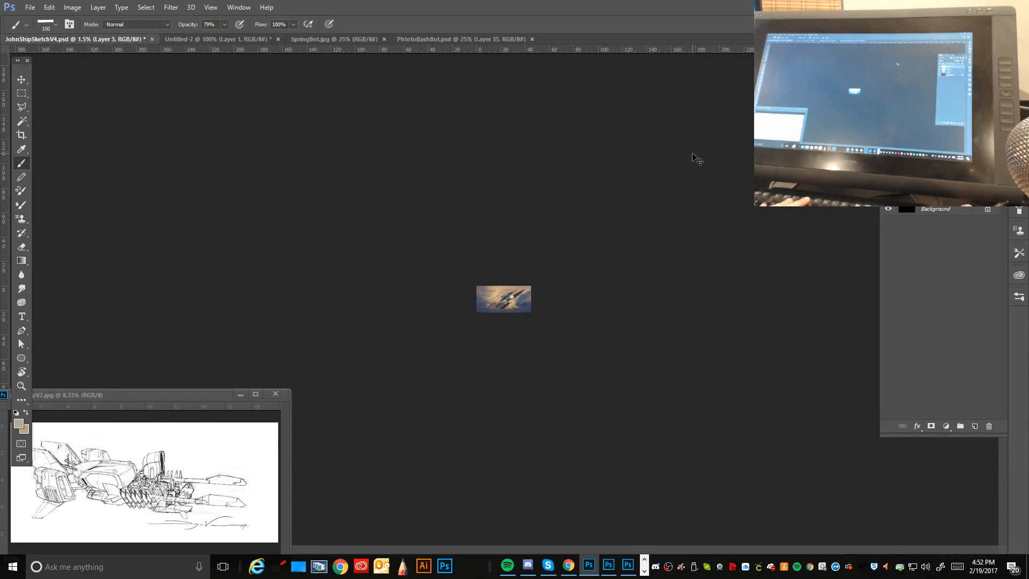
key(ctrl+plus)
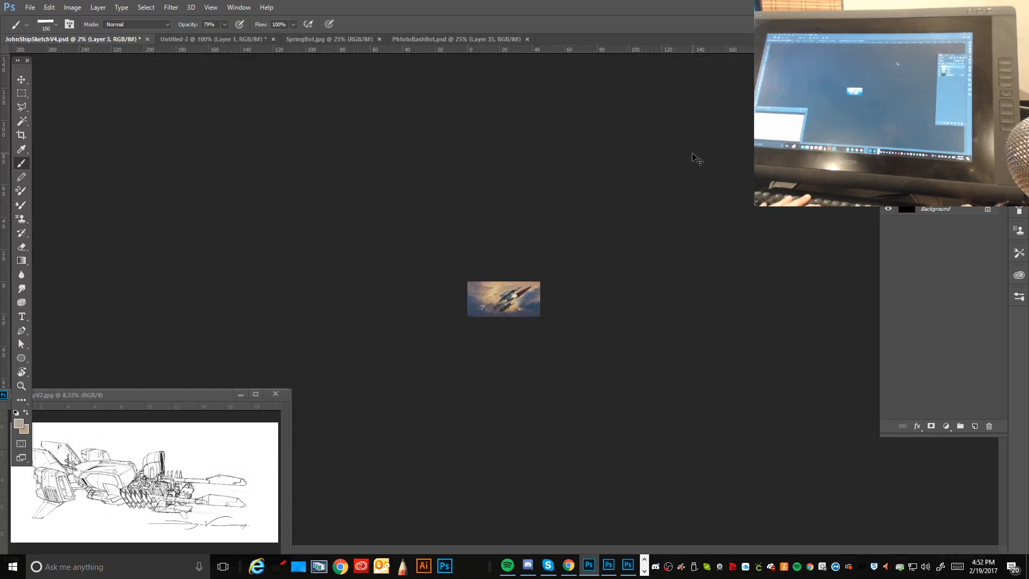
key(ctrl+plus)
key(ctrl+plus)
key(ctrl+plus)
key(ctrl+plus)
key(ctrl+plus)
key(ctrl+plus)
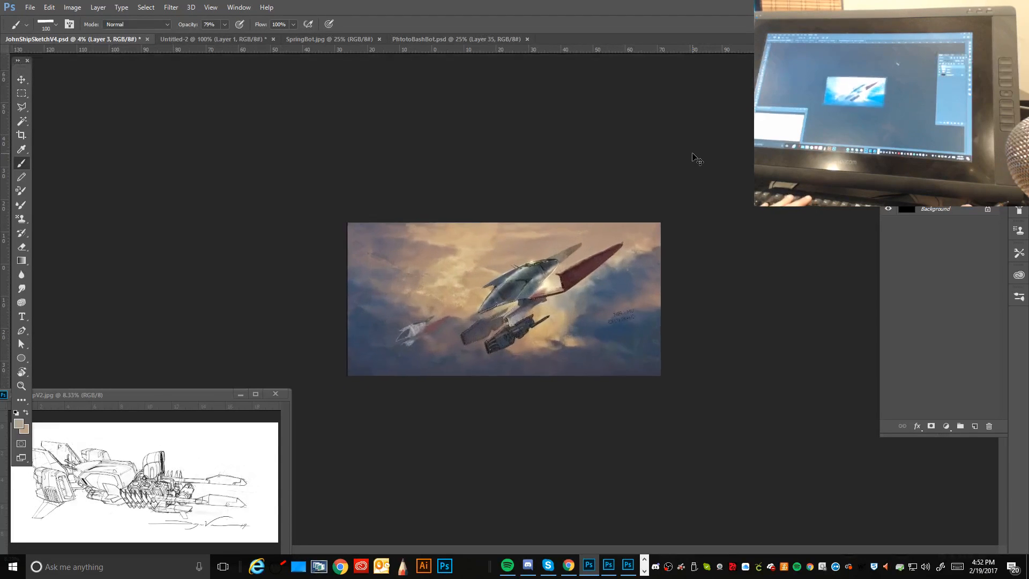
key(ctrl+plus)
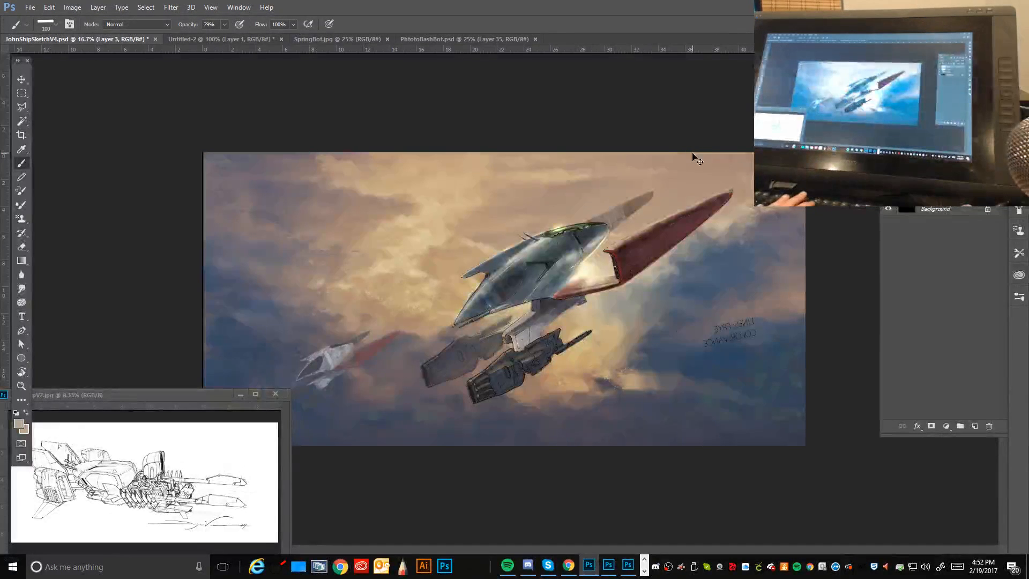
key(ctrl+minus)
key(ctrl+minus)
key(ctrl+minus)
key(ctrl+minus)
key(ctrl+minus)
key(ctrl+minus)
key(ctrl+minus)
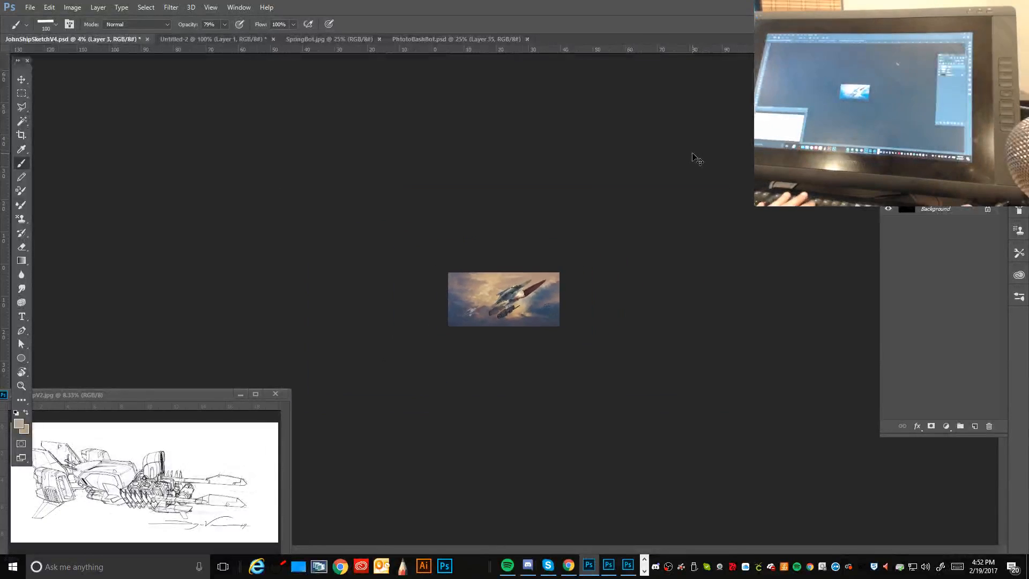
key(ctrl+minus)
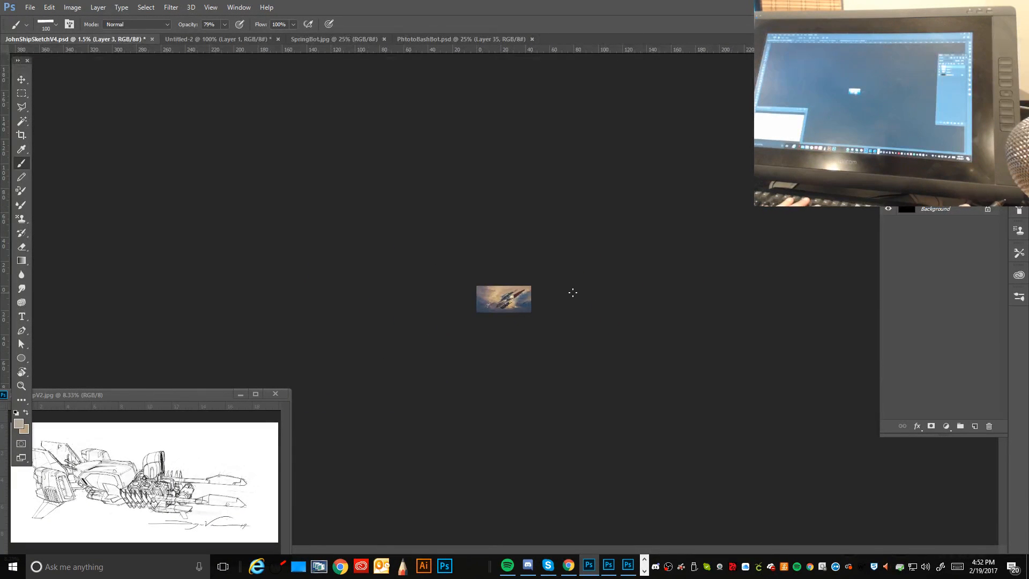
key(ctrl+plus)
key(ctrl+plus)
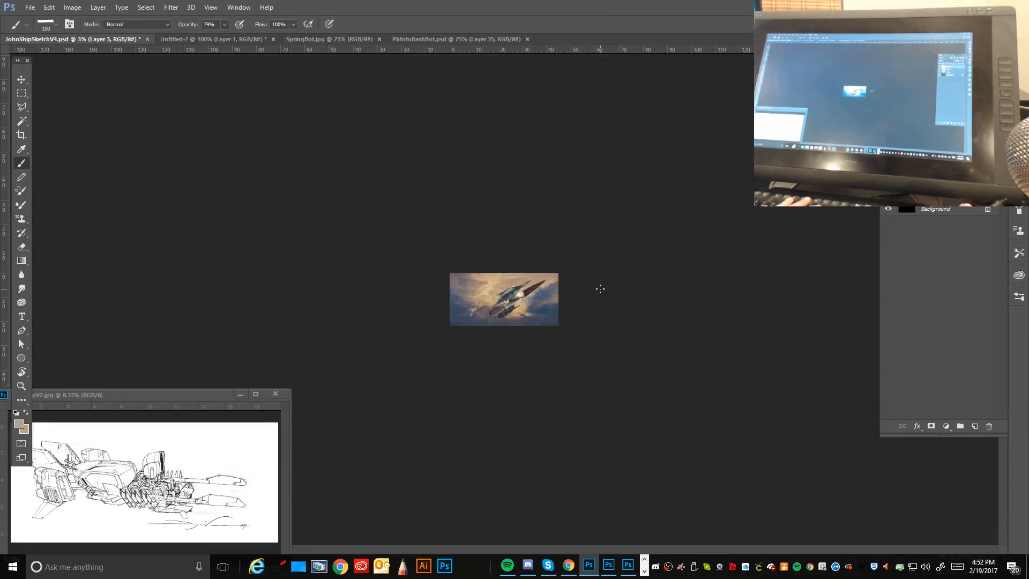
key(ctrl+plus)
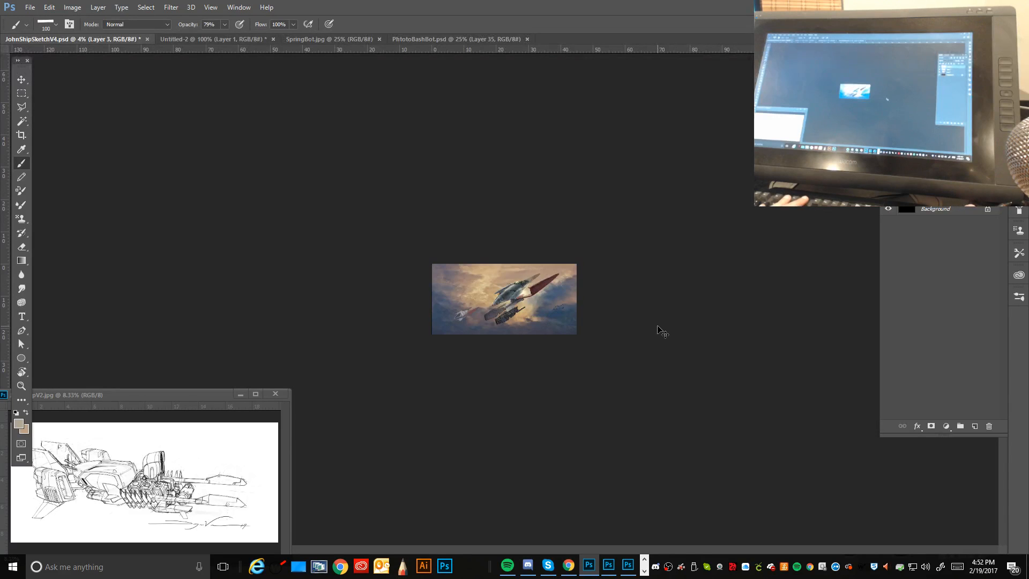
key(ctrl+minus)
key(ctrl+minus)
key(ctrl+minus)
key(ctrl+plus)
key(ctrl+plus)
key(ctrl+plus)
key(ctrl+plus)
key(ctrl+plus)
key(ctrl+plus)
key(ctrl+plus)
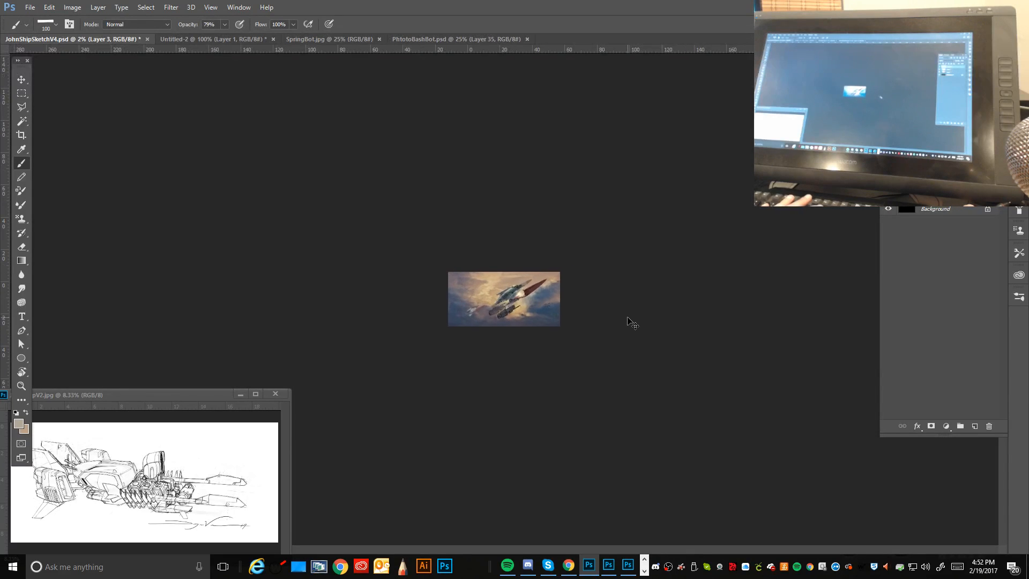
key(ctrl+plus)
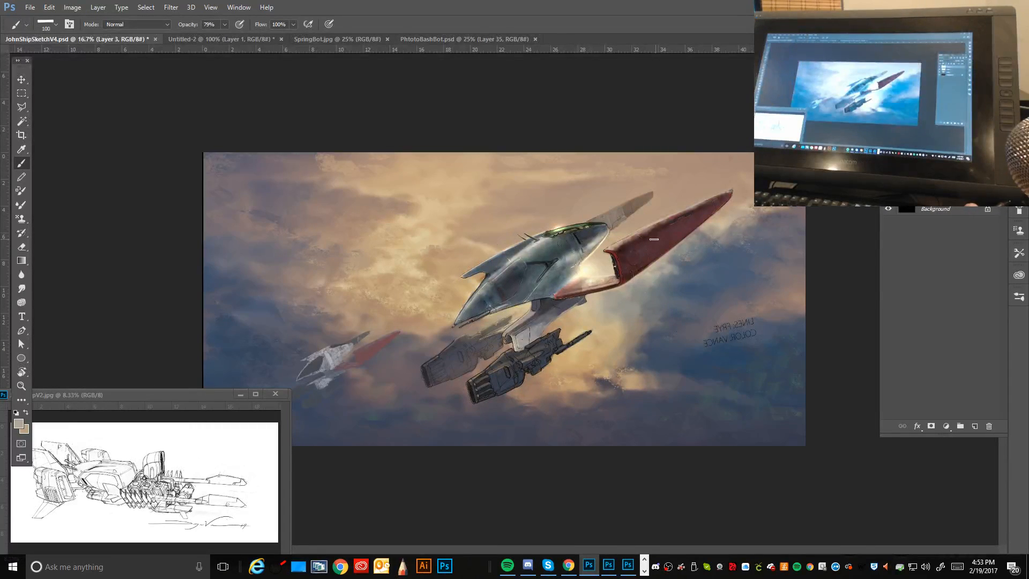
Step: Move the JohnShipV2.jpg reference window over the painting, widen it and enlarge the line sketch to 12.5%
mouse_move(179, 394)
mouse_down()
mouse_move(404, 317)
mouse_move(422, 321)
mouse_up()
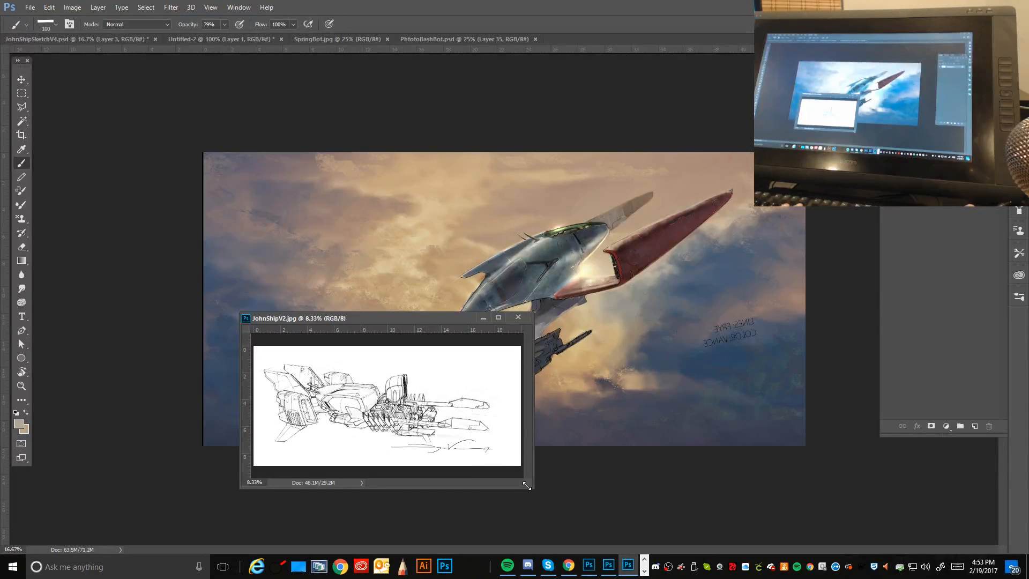
drag(538, 487, 755, 497)
key(ctrl+plus)
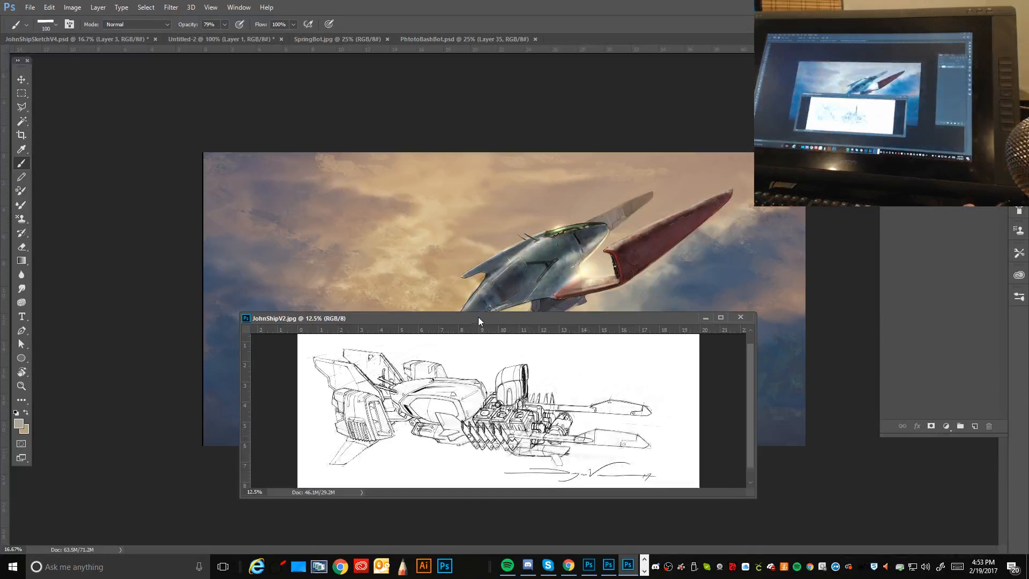
Step: Shrink the JohnShipV2.jpg reference to 8.33%, tuck its window over the painting's lower-left corner and return to JohnShipSketchV4.psd
drag(478, 317, 317, 245)
drag(594, 426, 499, 454)
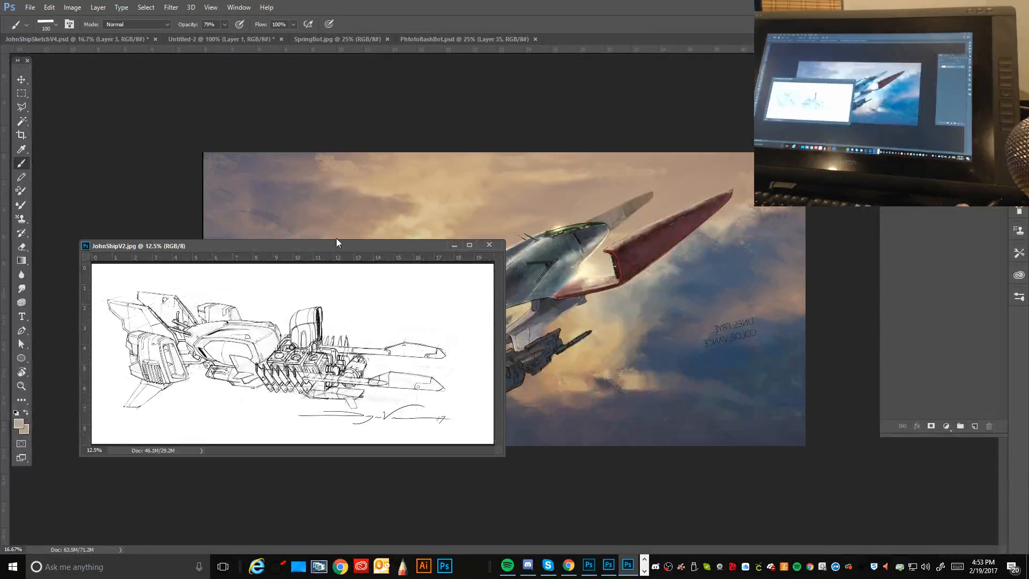
drag(337, 239, 281, 331)
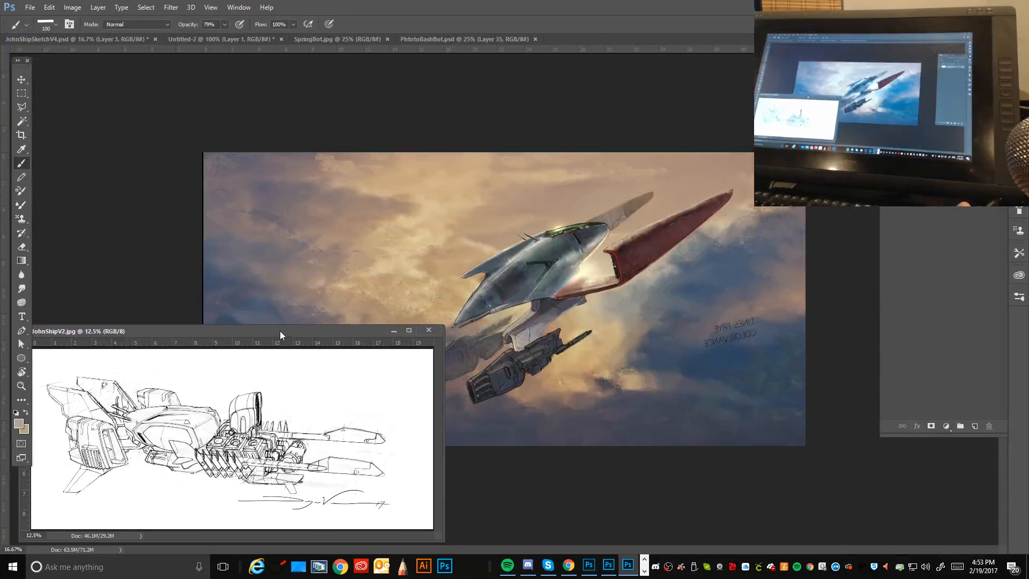
drag(443, 539, 420, 523)
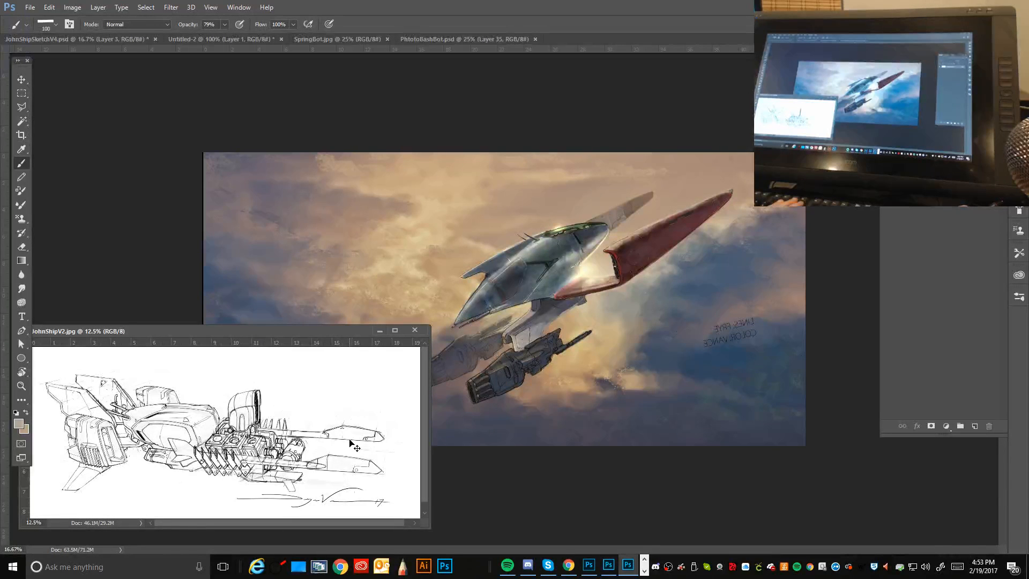
key(ctrl+minus)
drag(431, 529, 293, 472)
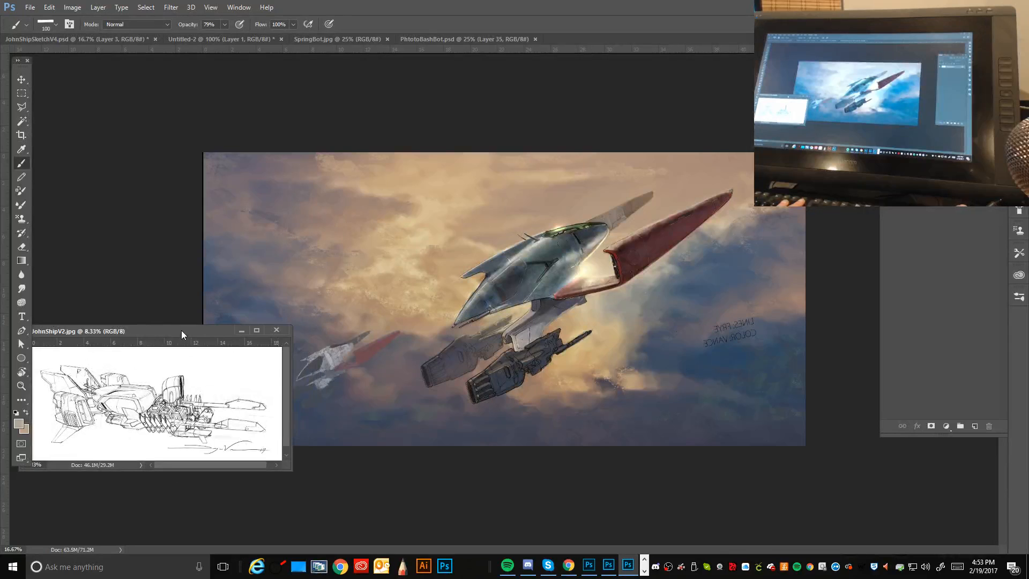
drag(181, 331, 149, 405)
click(511, 94)
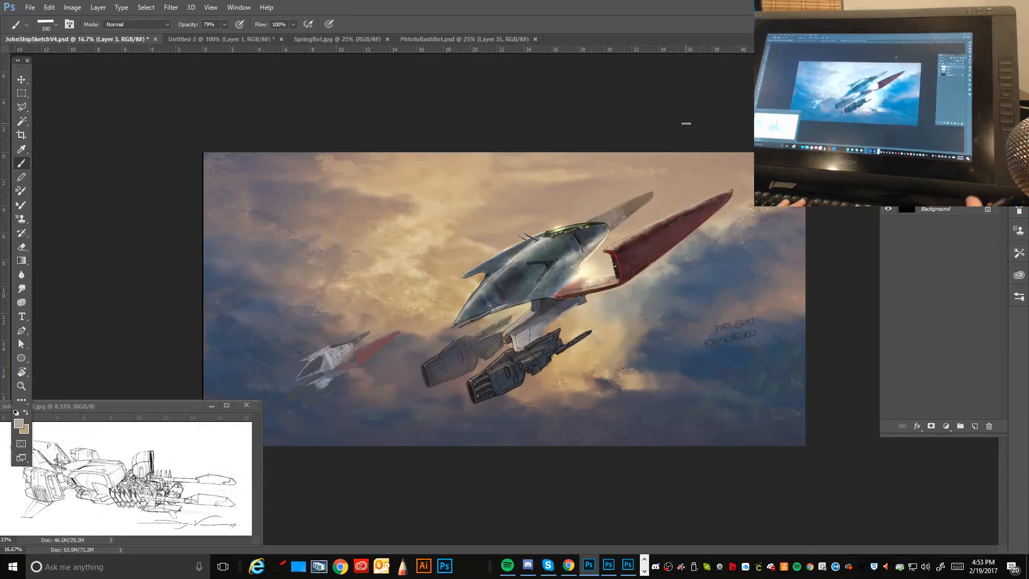
Step: Lasso the far grey wing behind the cockpit, following the hull's upper edge where the wing joins it
click(25, 110)
click(58, 109)
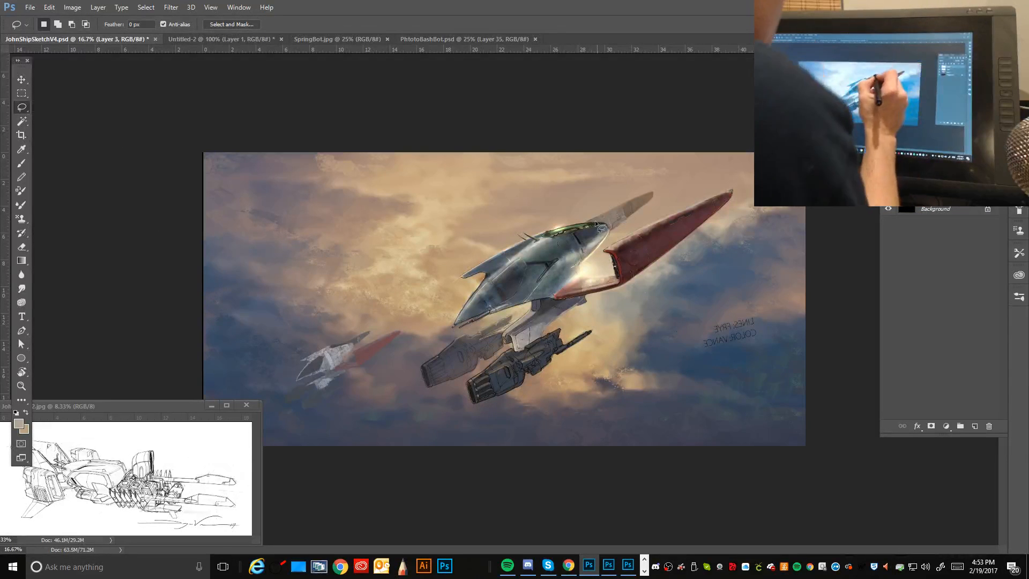
key(ctrl+plus)
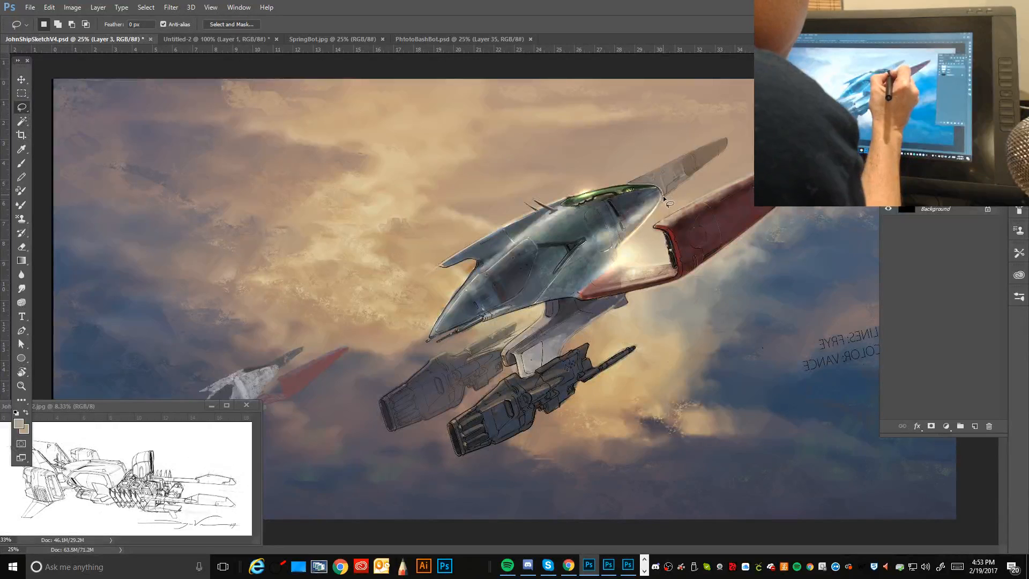
mouse_move(663, 197)
mouse_down()
mouse_move(713, 181)
mouse_move(727, 121)
mouse_up()
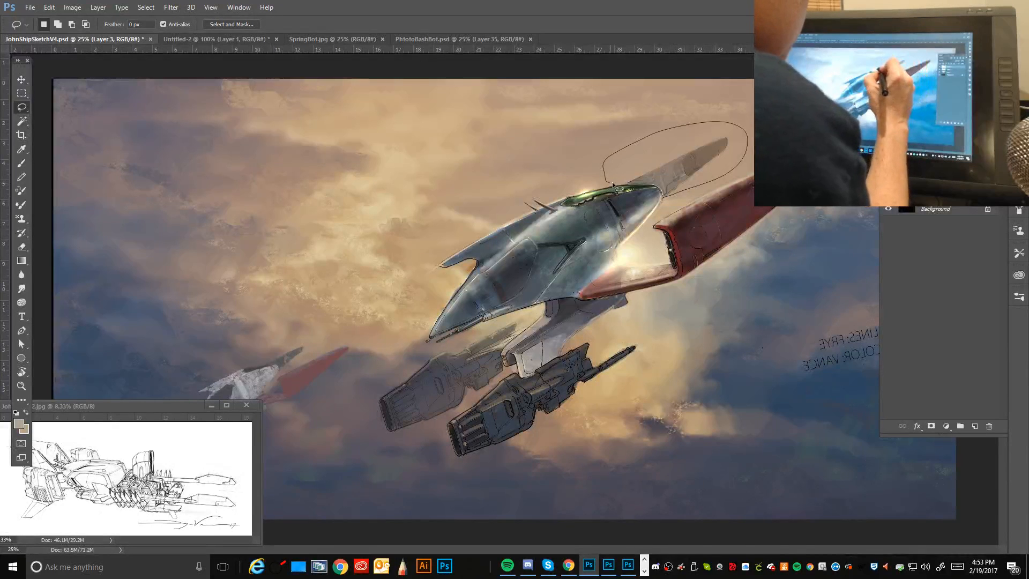
drag(624, 182, 626, 184)
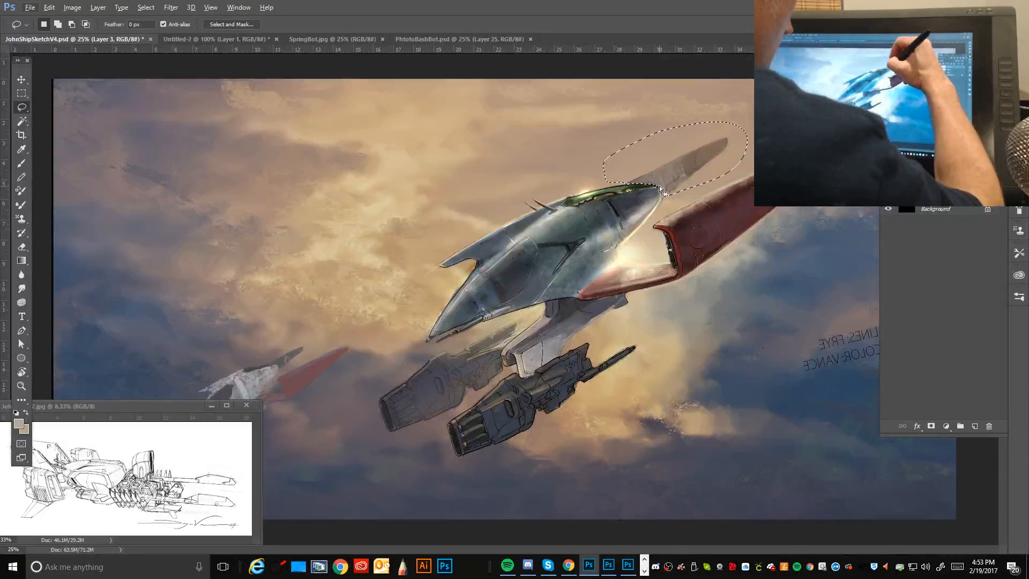
key(shift)
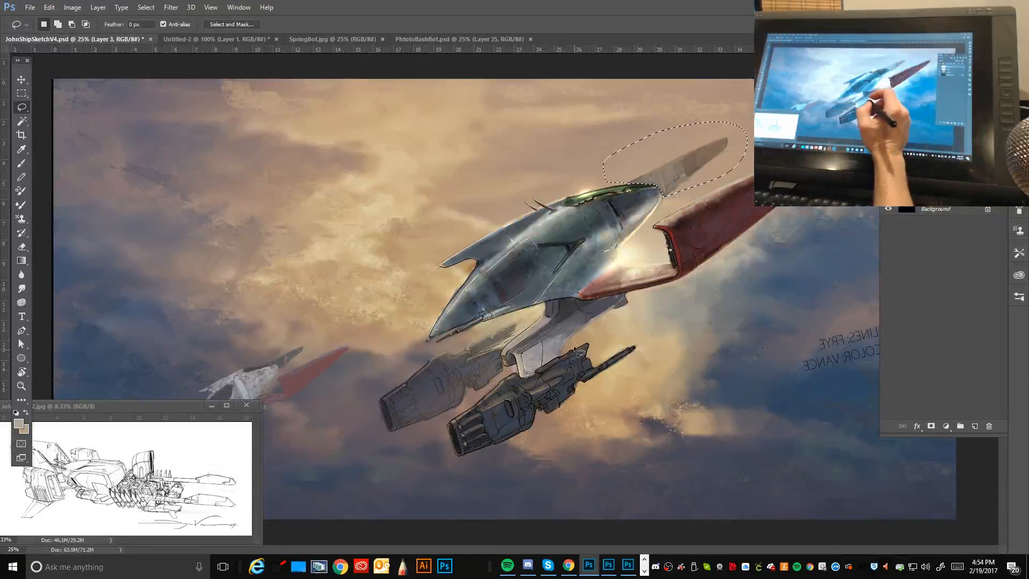
Step: Sample a warm cloud colour and brush haze over the base of the selected far wing with a soft round brush at 500 px
click(22, 149)
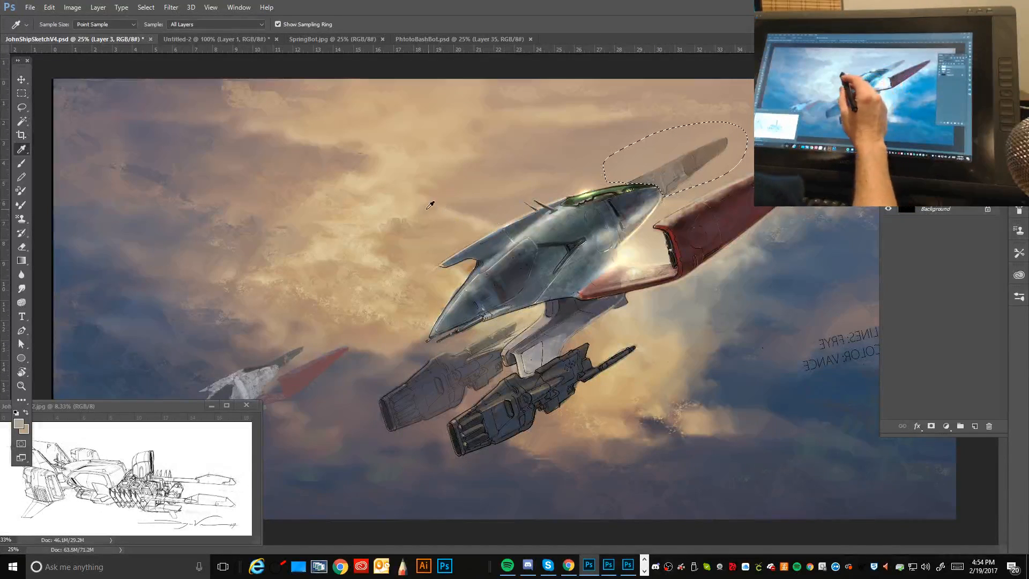
click(476, 218)
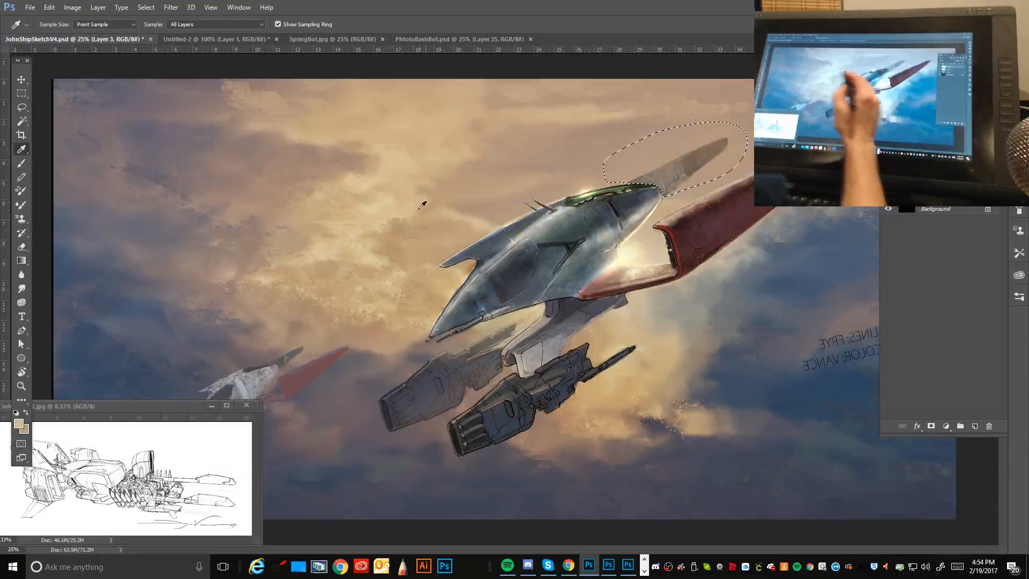
click(22, 163)
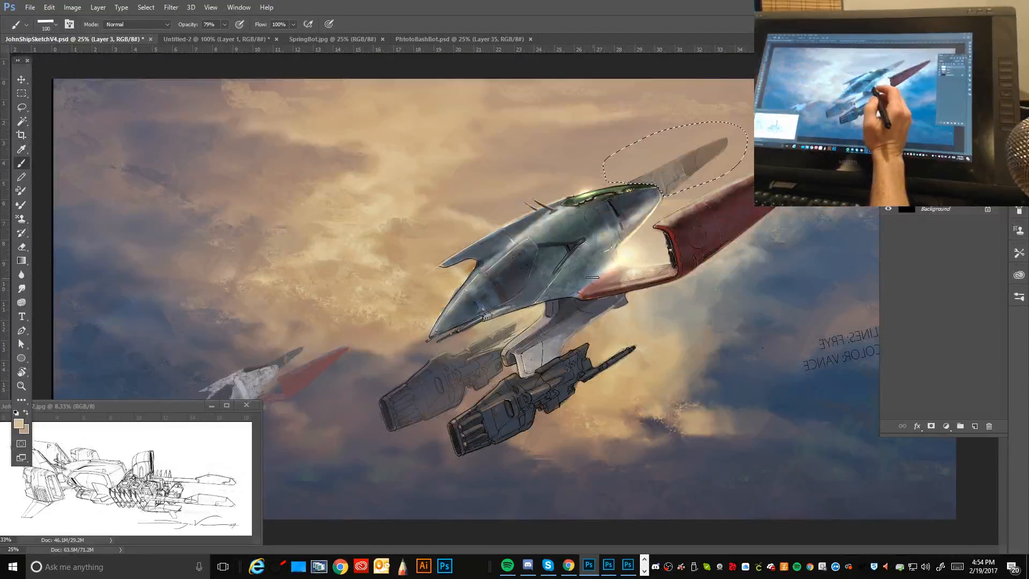
click(46, 24)
click(22, 128)
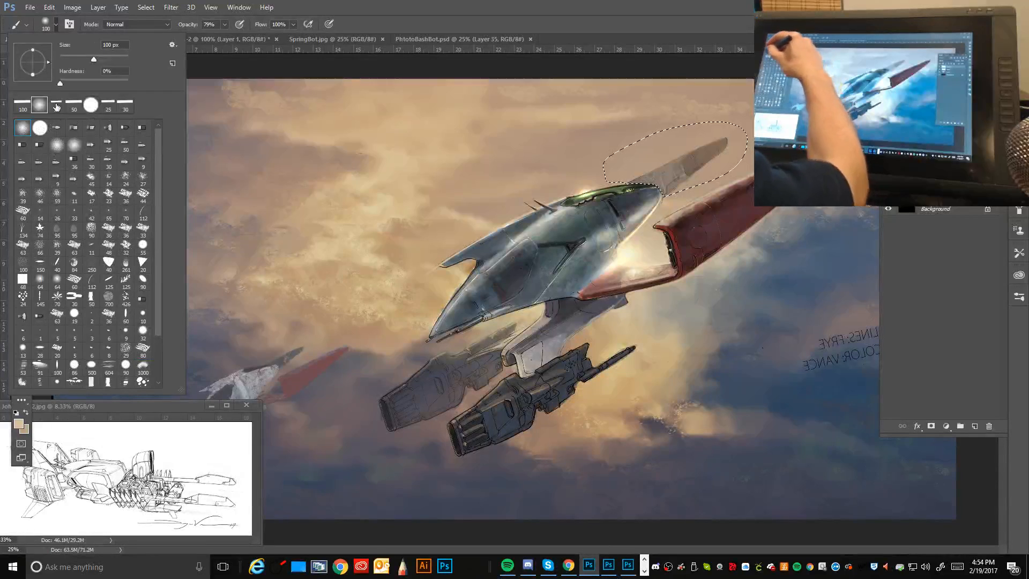
click(295, 55)
key(bracketright)
key(bracketright)
key(bracketright)
key(bracketright)
key(bracketright)
key(bracketright)
key(bracketright)
key(bracketright)
key(bracketright)
key(bracketright)
key(bracketleft)
key(bracketleft)
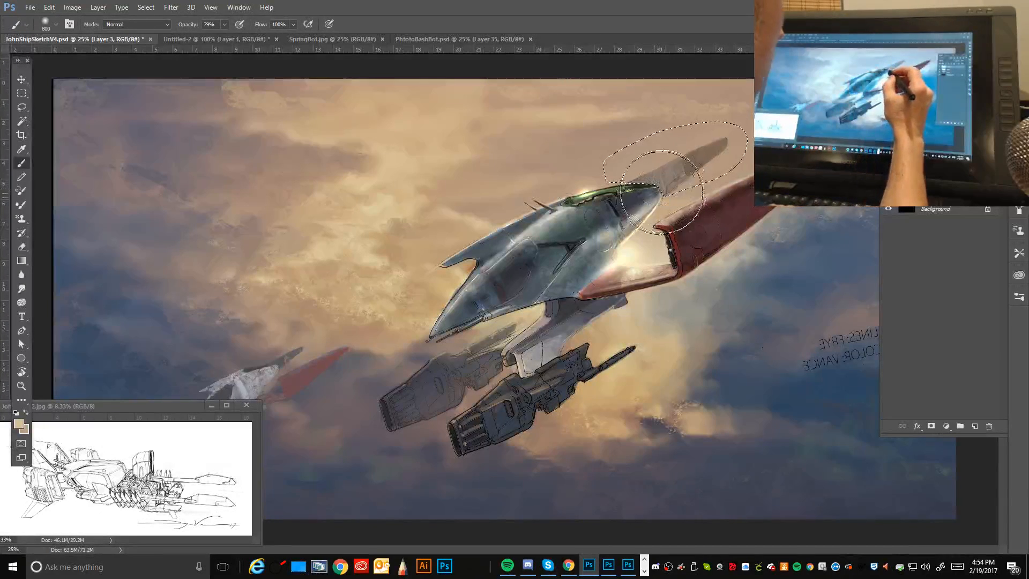
mouse_move(651, 187)
mouse_down()
mouse_move(632, 190)
mouse_move(667, 192)
mouse_up()
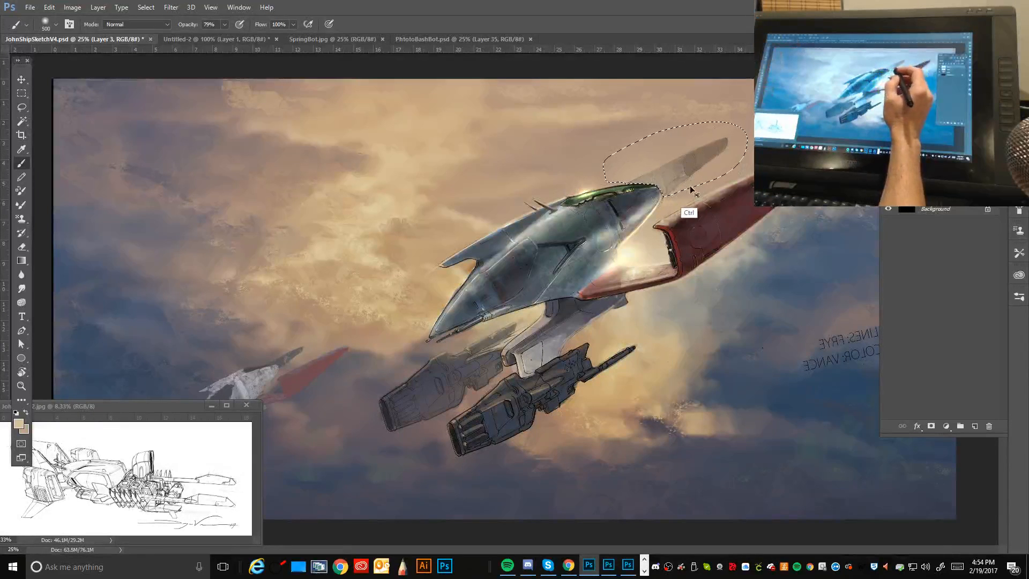
Step: Drop the wing selection and check the hazed far wing against the whole composition at thumbnail and larger sizes
key(ctrl+minus)
key(ctrl+minus)
key(ctrl+minus)
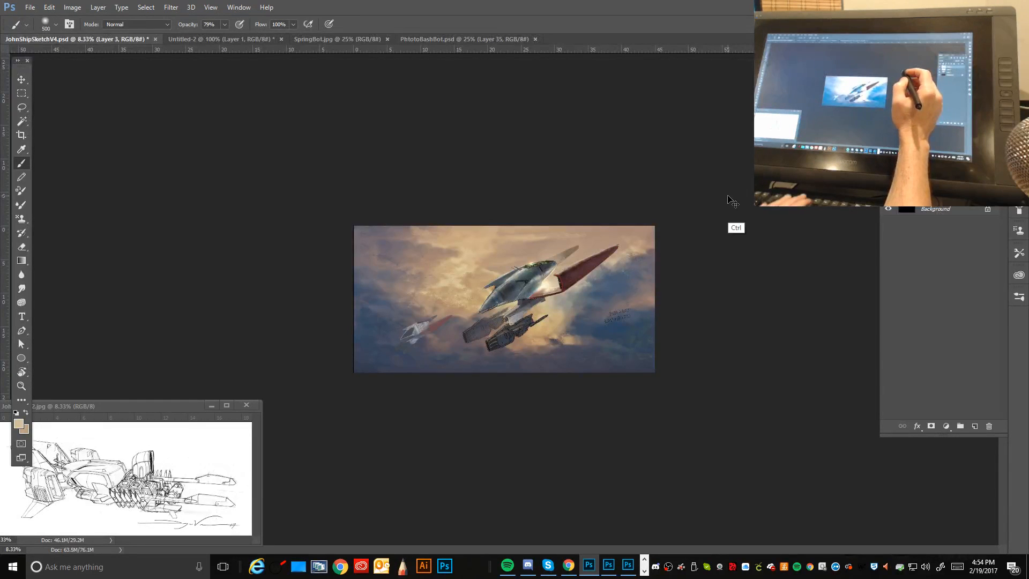
key(ctrl+plus)
key(ctrl+plus)
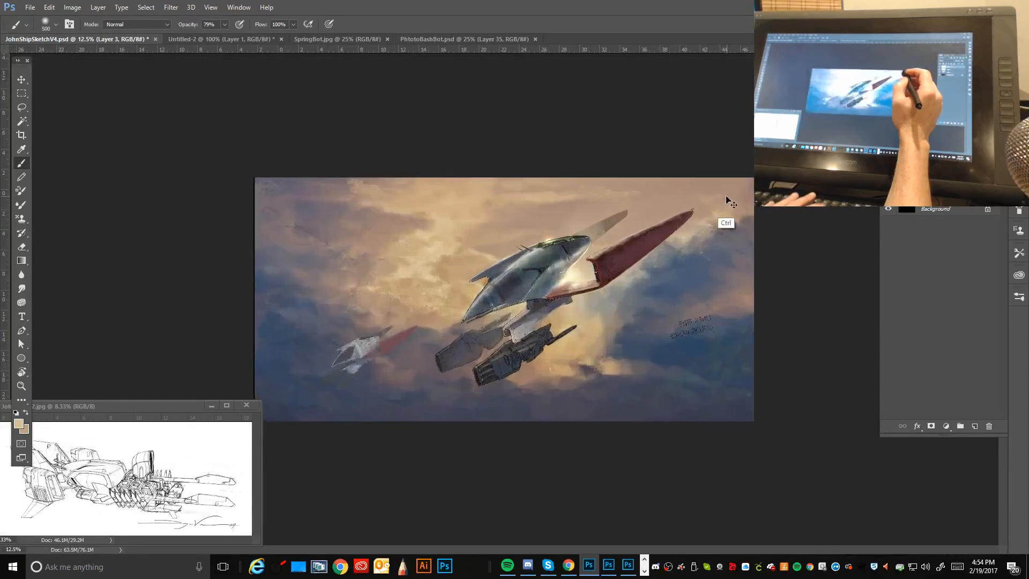
key(ctrl+plus)
key(ctrl+plus)
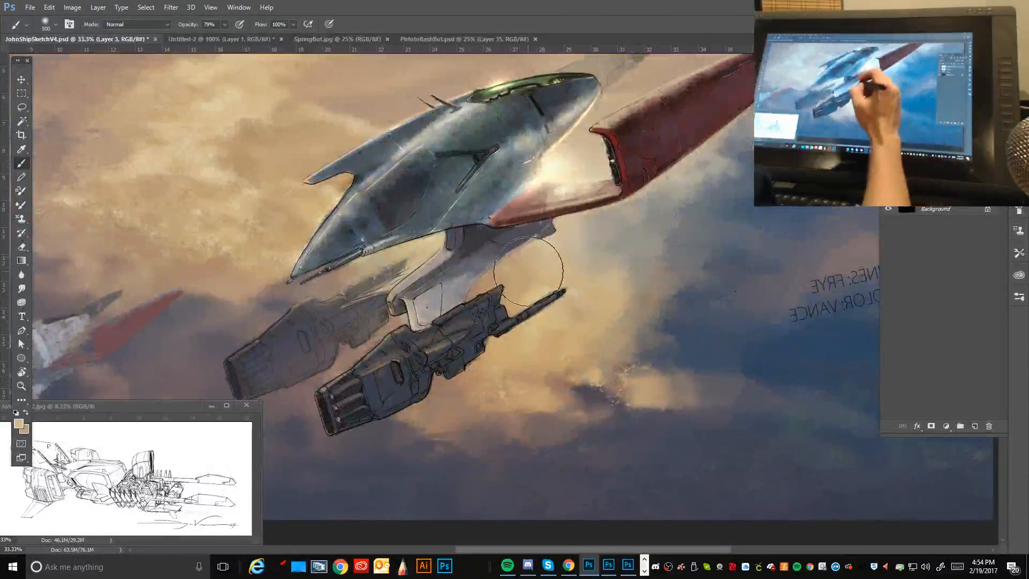
Step: Sample the pale cloud colour beside the near gun pod's barrel and reduce the soft brush to 40 px
click(21, 151)
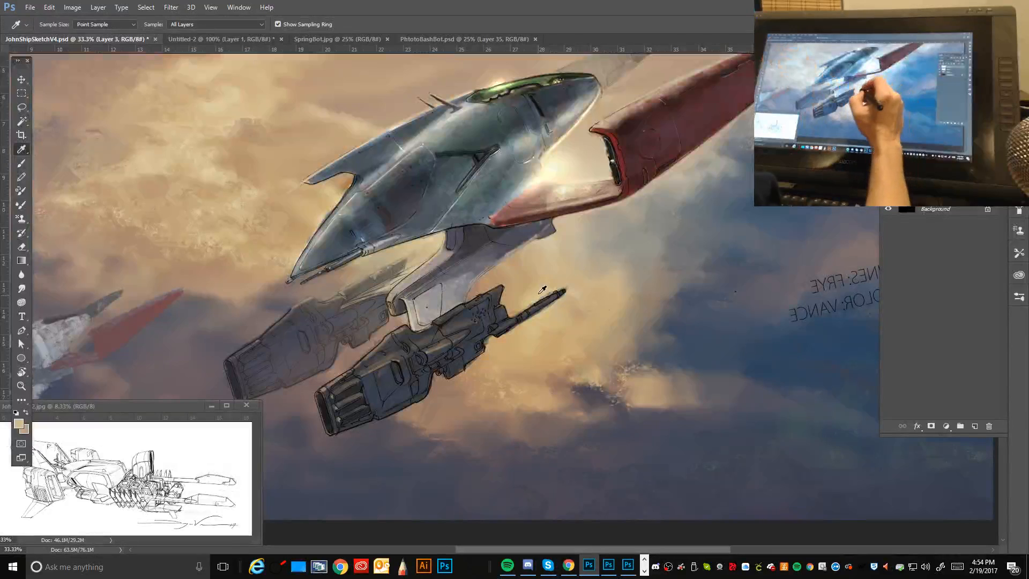
key(b)
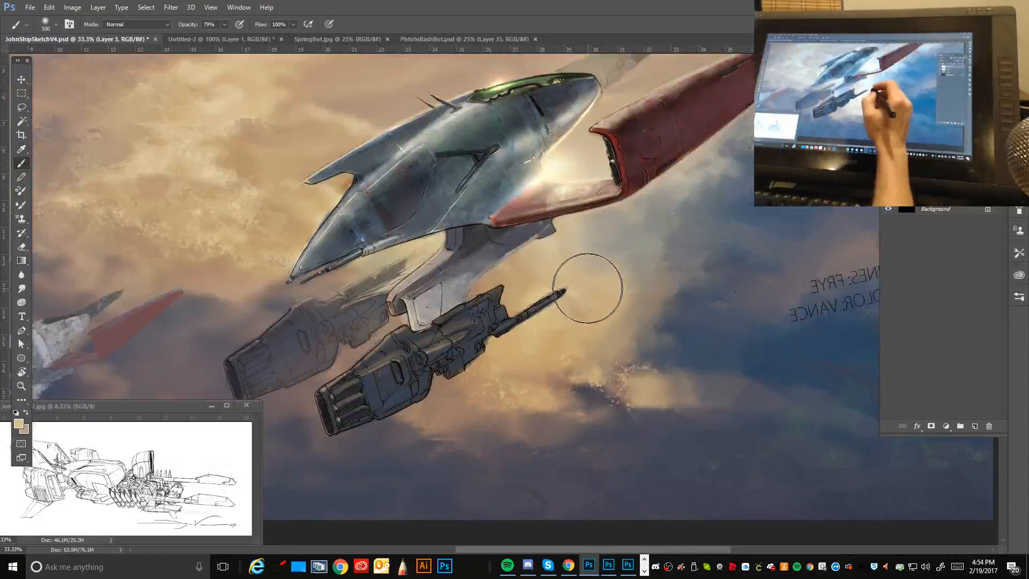
key(bracketleft)
key(bracketleft)
key(bracketleft)
key(bracketleft)
key(bracketleft)
key(bracketleft)
key(bracketleft)
key(bracketleft)
key(bracketleft)
key(bracketleft)
key(bracketleft)
key(bracketleft)
key(bracketleft)
key(bracketleft)
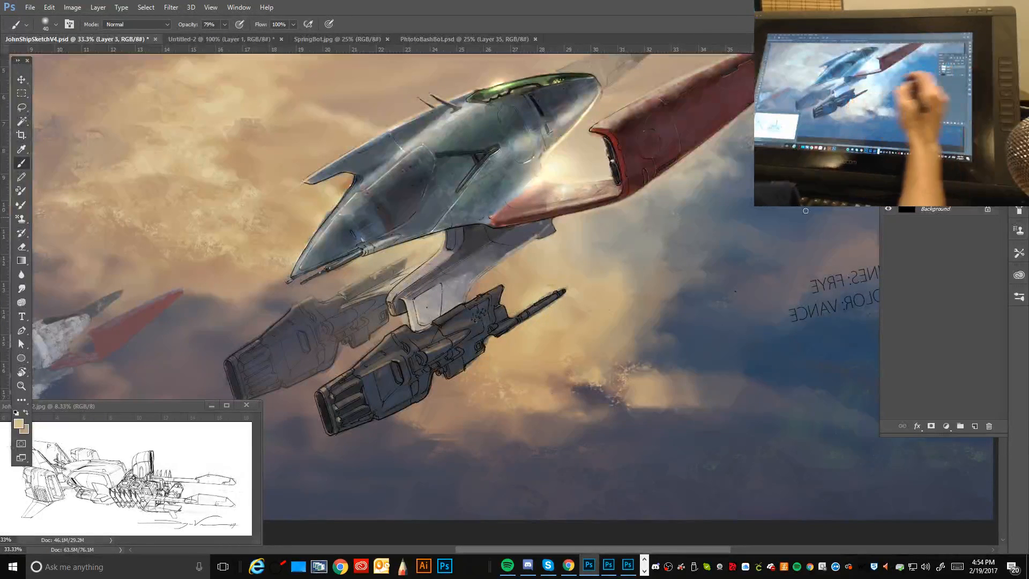
Step: Select the added haze layer together with the painting layer and merge them
shift+click(934, 192)
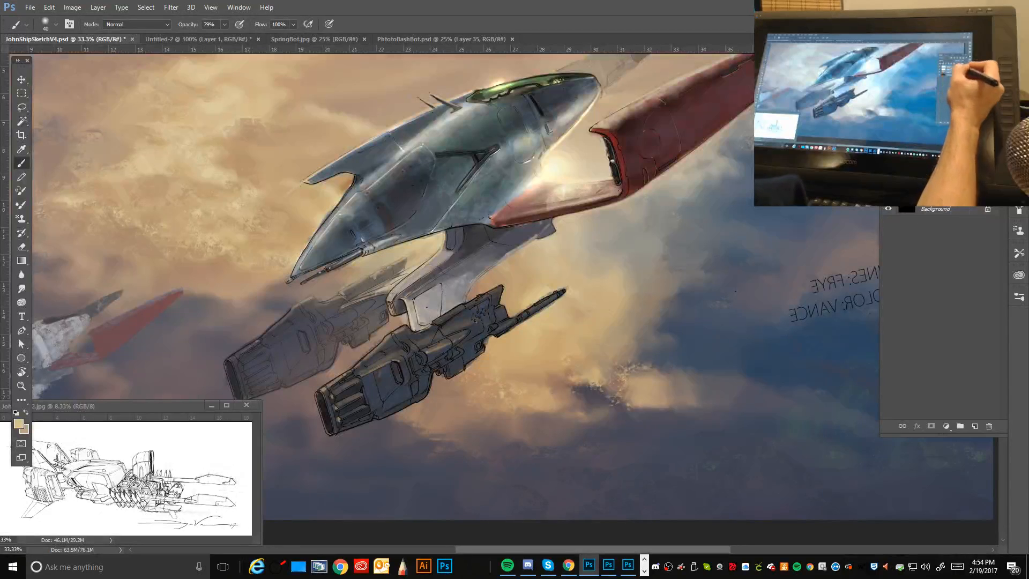
right_click(897, 185)
click(923, 385)
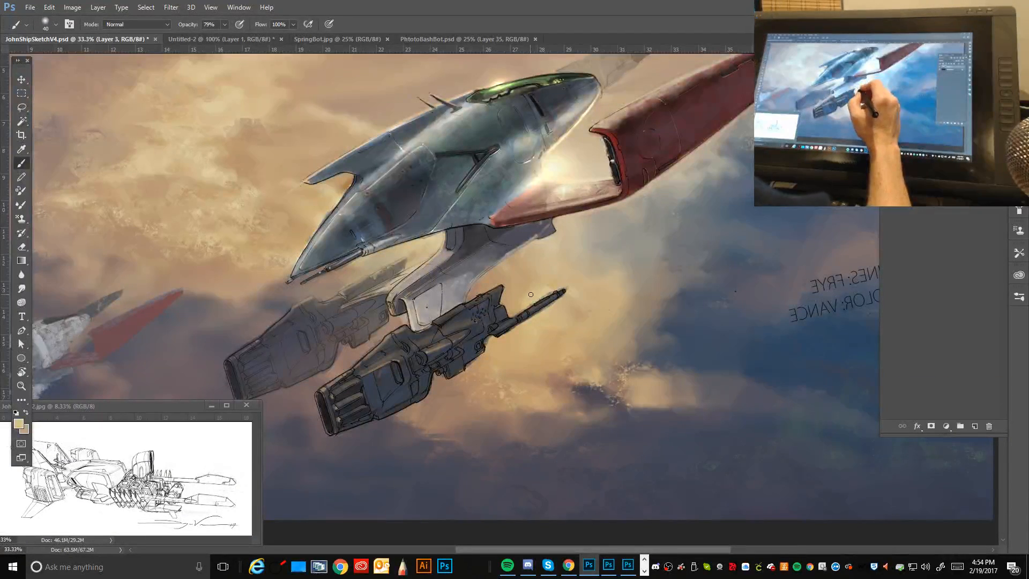
Step: Paint fine warm highlights along the near gun pod's barrel and upper edges with the soft brush at 10 to 15 px
key(bracketleft)
key(bracketleft)
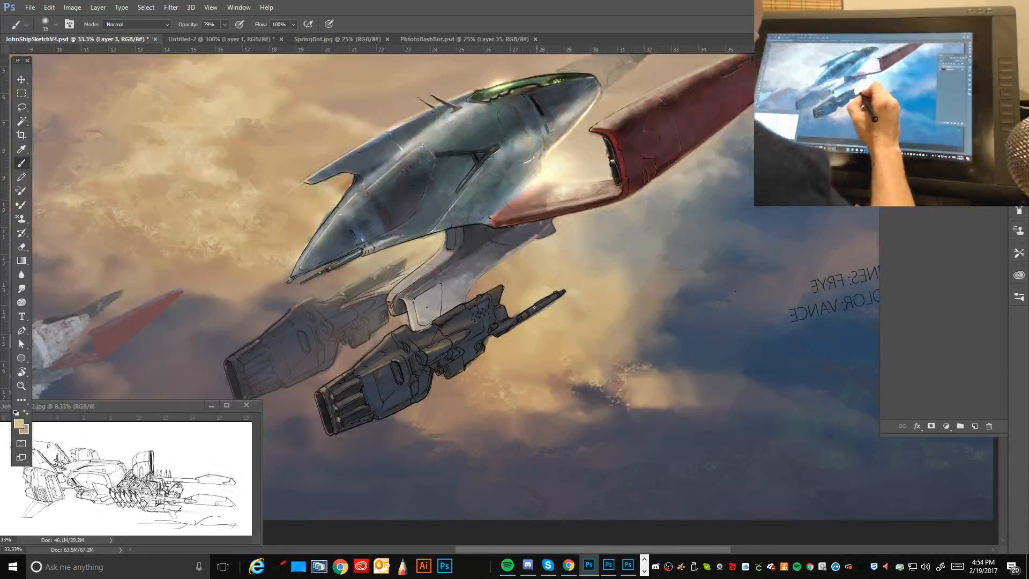
key(bracketleft)
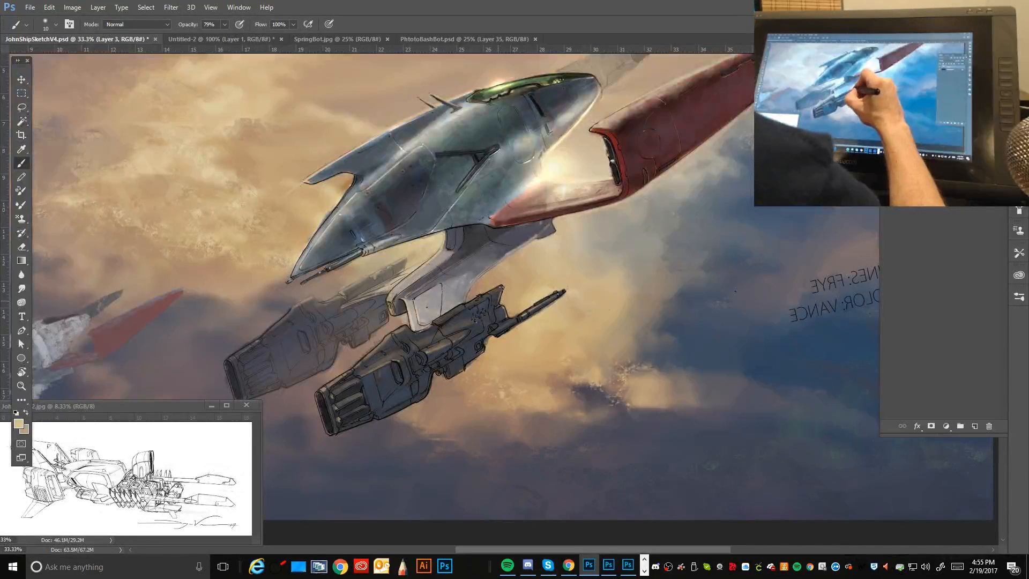
key(])
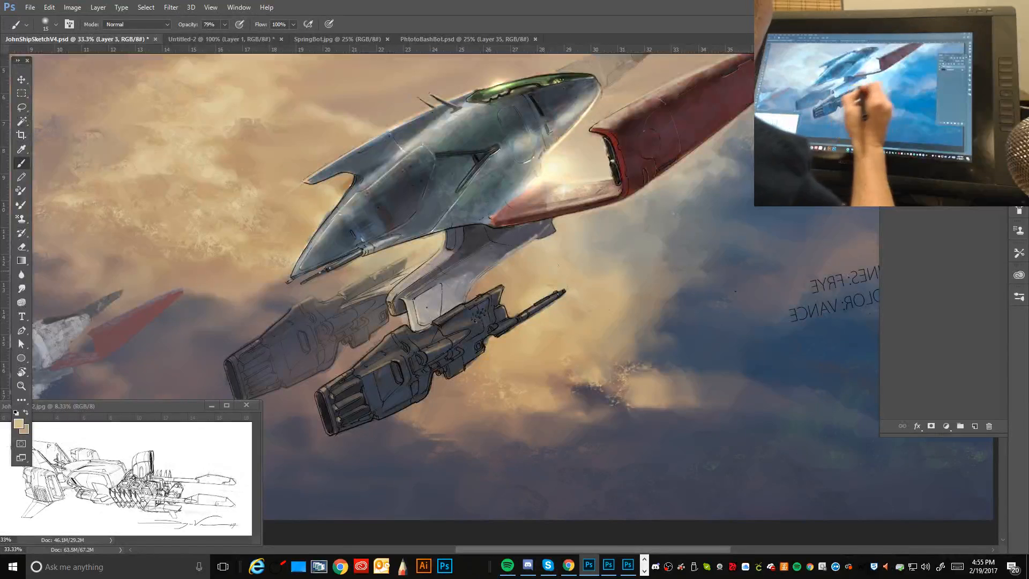
Step: Enlarge the brush, sample a brownish tone below the near gun pod and brush soft reflected light along its middle section
key(bracketright)
key(bracketright)
key(bracketright)
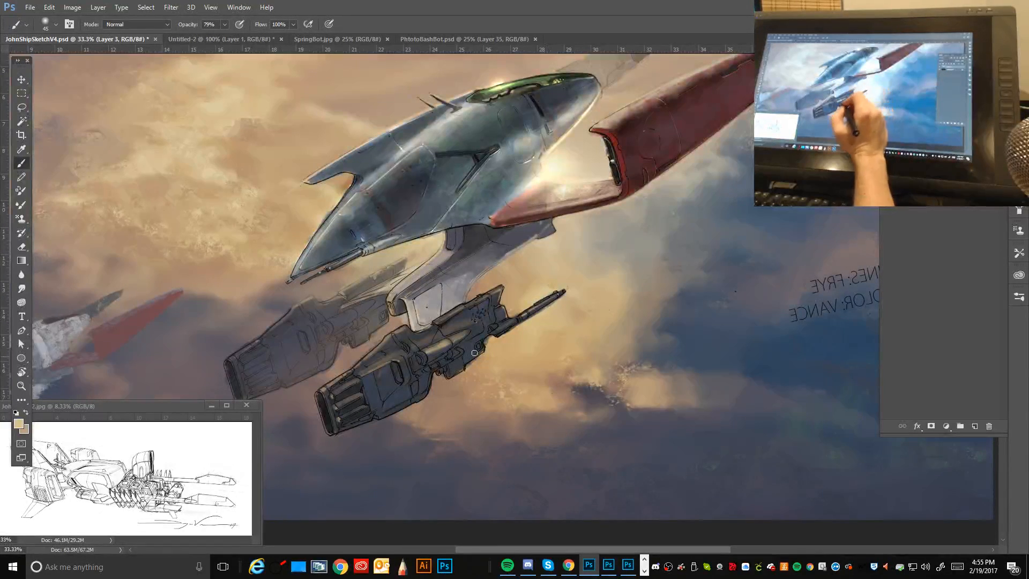
alt+click(467, 372)
alt+click(467, 373)
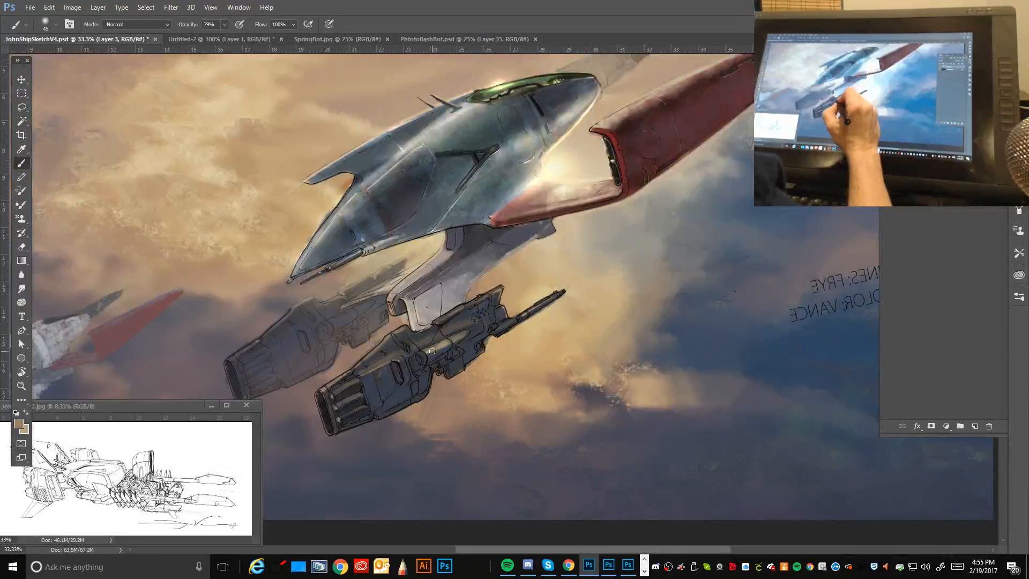
drag(430, 352, 452, 341)
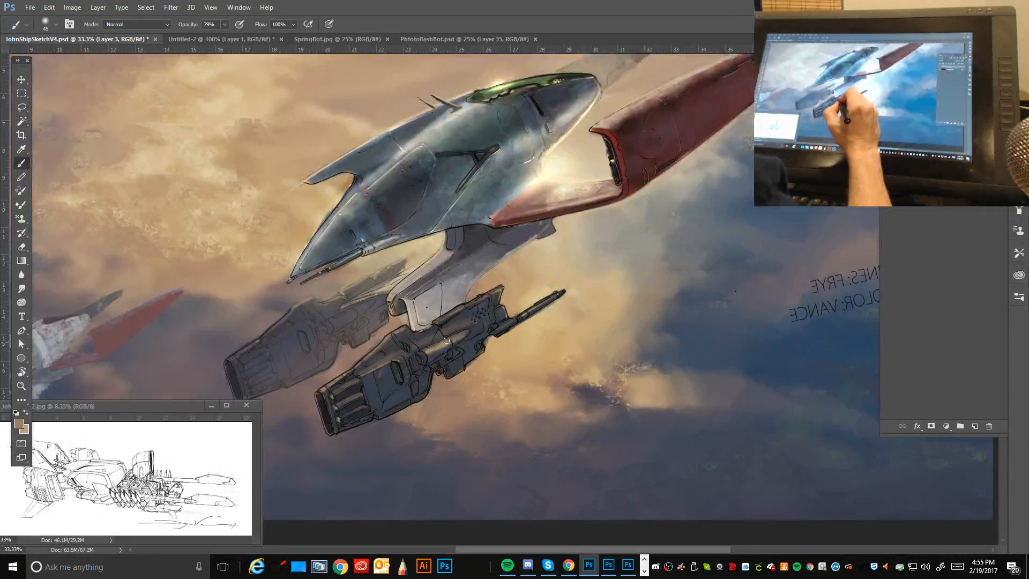
drag(441, 345, 459, 337)
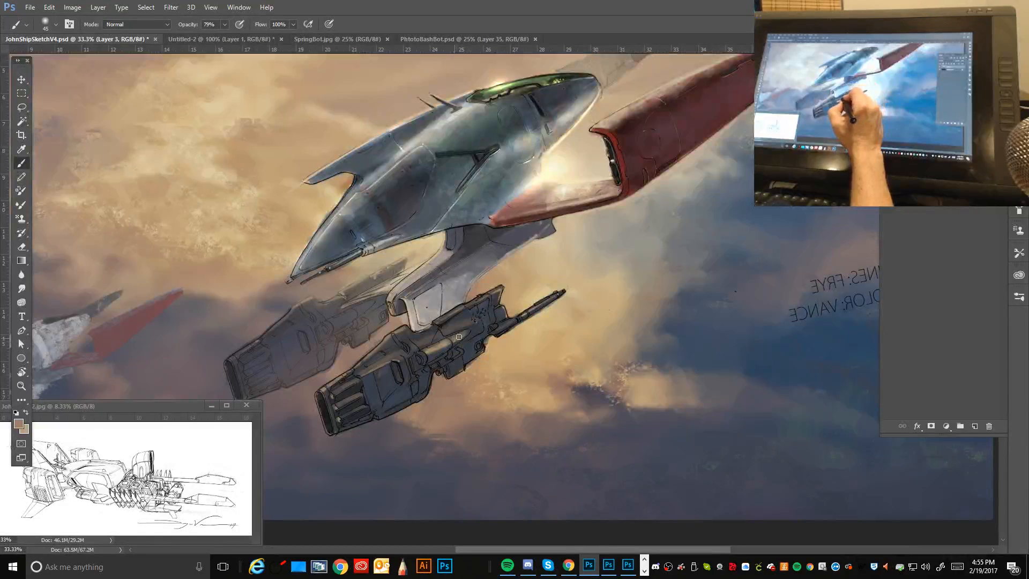
Step: Sample the near gun pod's dark colour and touch up its details with the brush reduced to 15 px and 7 px
alt+click(433, 354)
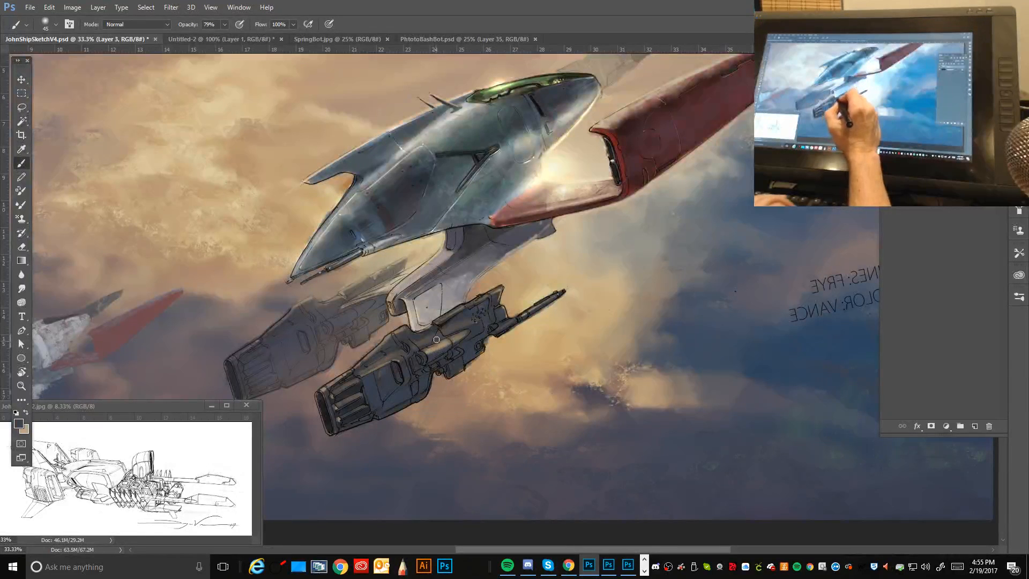
key(bracketleft)
key(bracketleft)
key(bracketleft)
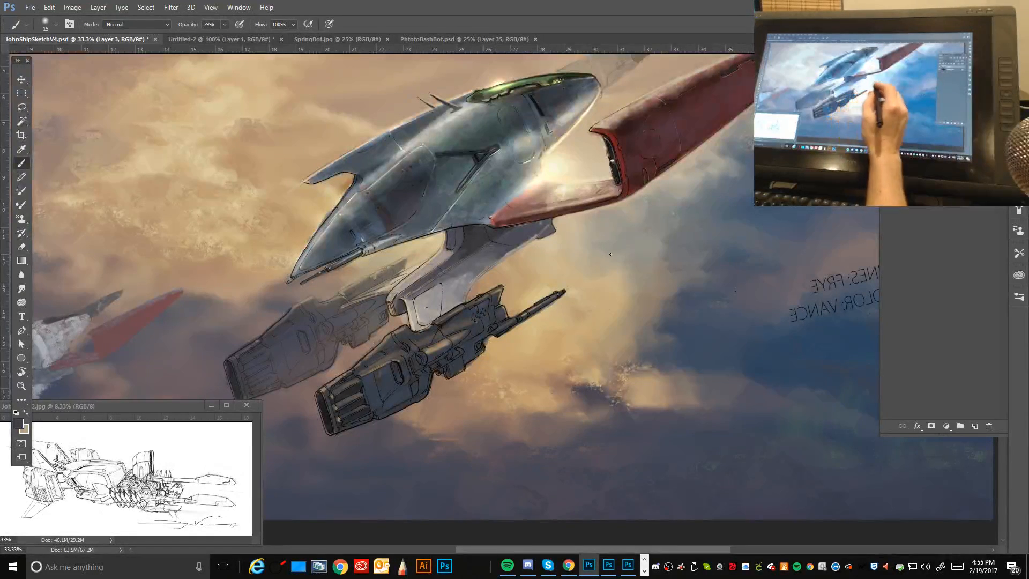
key(bracketleft)
key(bracketleft)
key(bracketleft)
key(bracketleft)
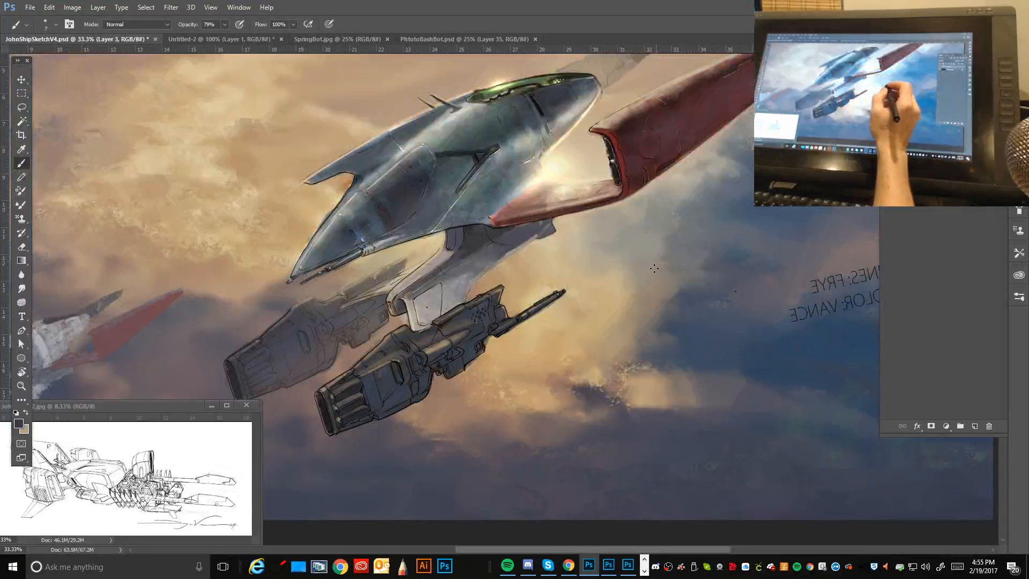
key(ctrl)
key(ctrl+minus)
key(ctrl+minus)
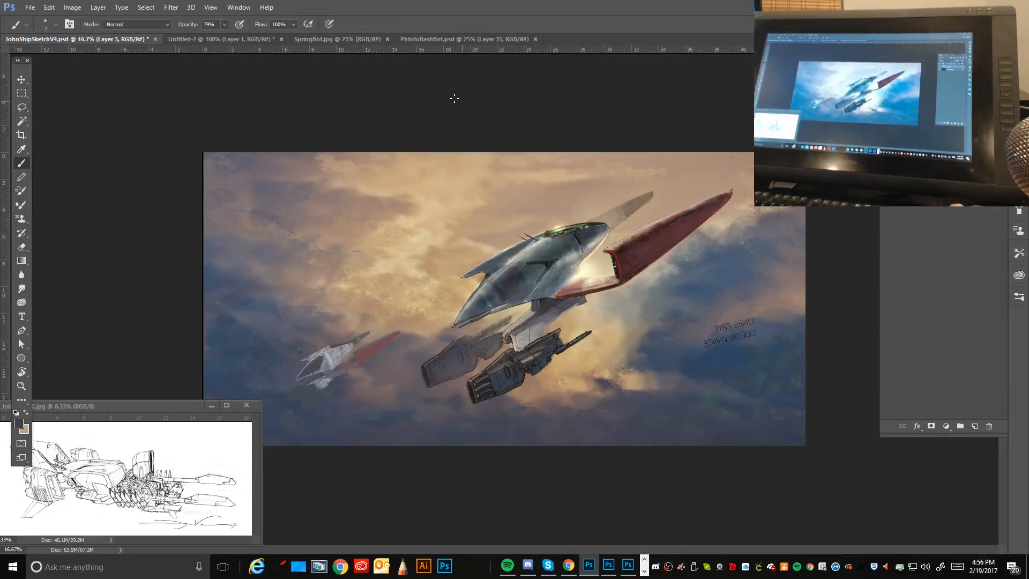
Step: Flip the whole canvas horizontally to undo the painting's mirroring, and activate the Move tool
click(69, 9)
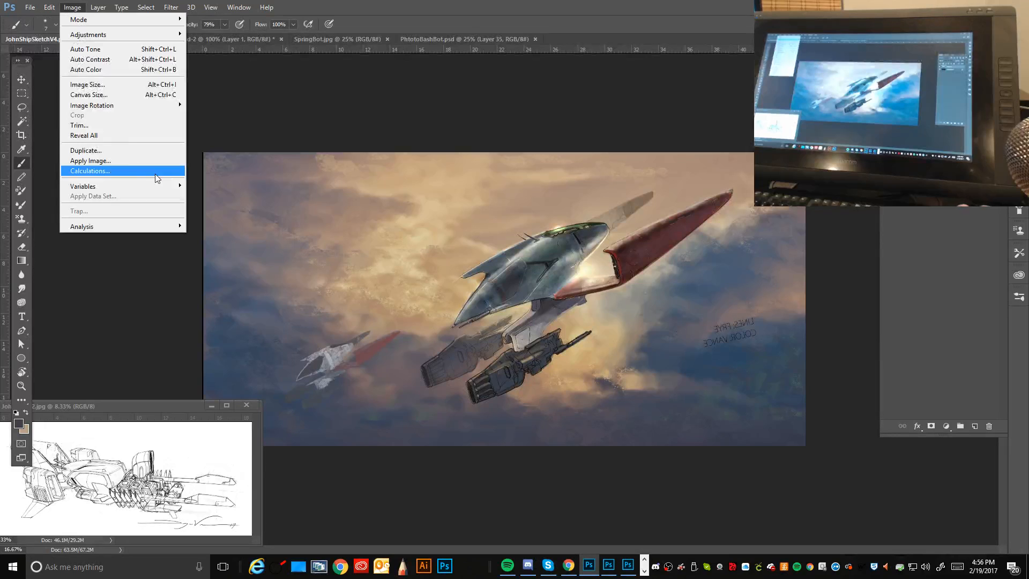
mouse_move(120, 107)
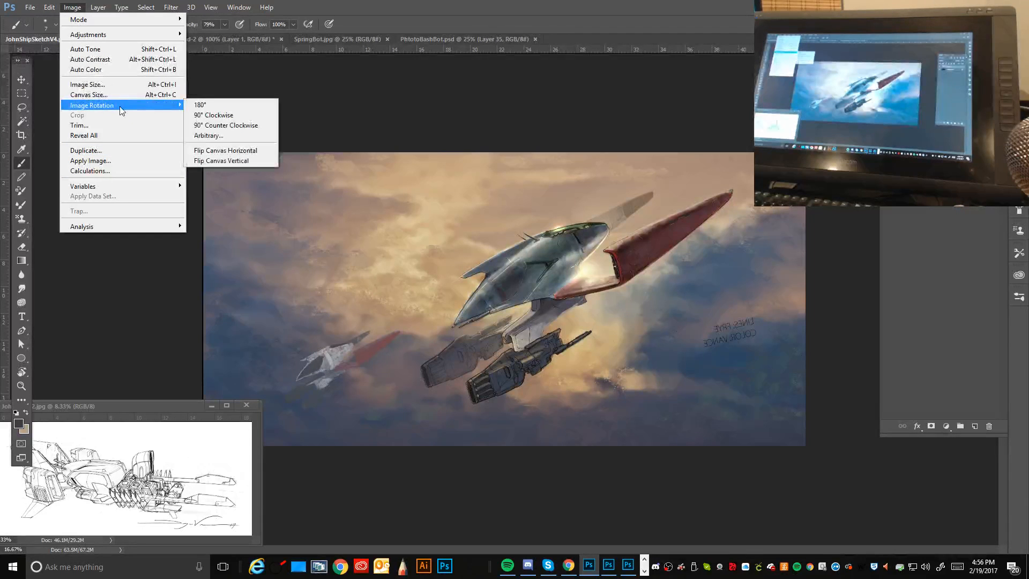
click(243, 150)
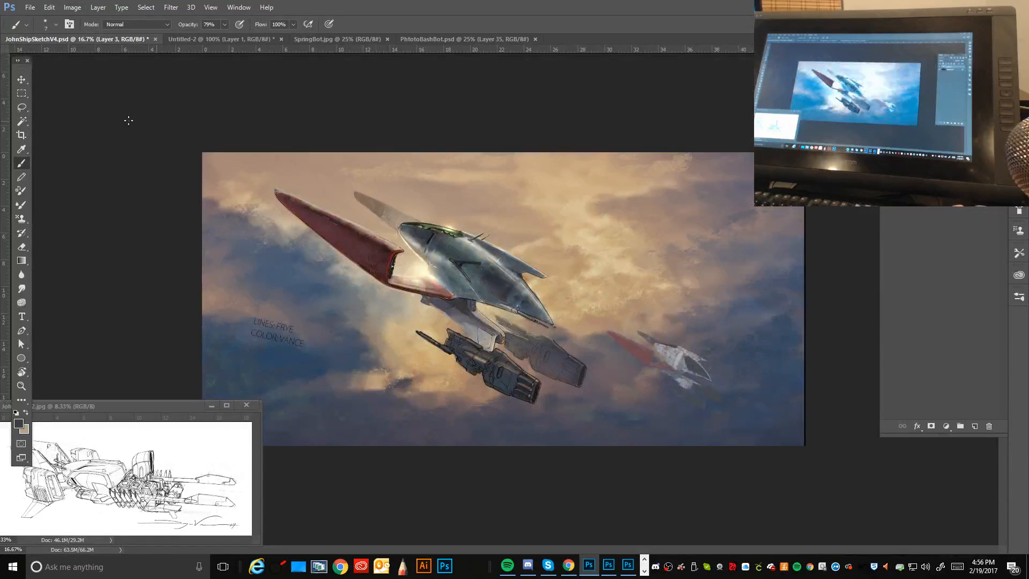
click(22, 79)
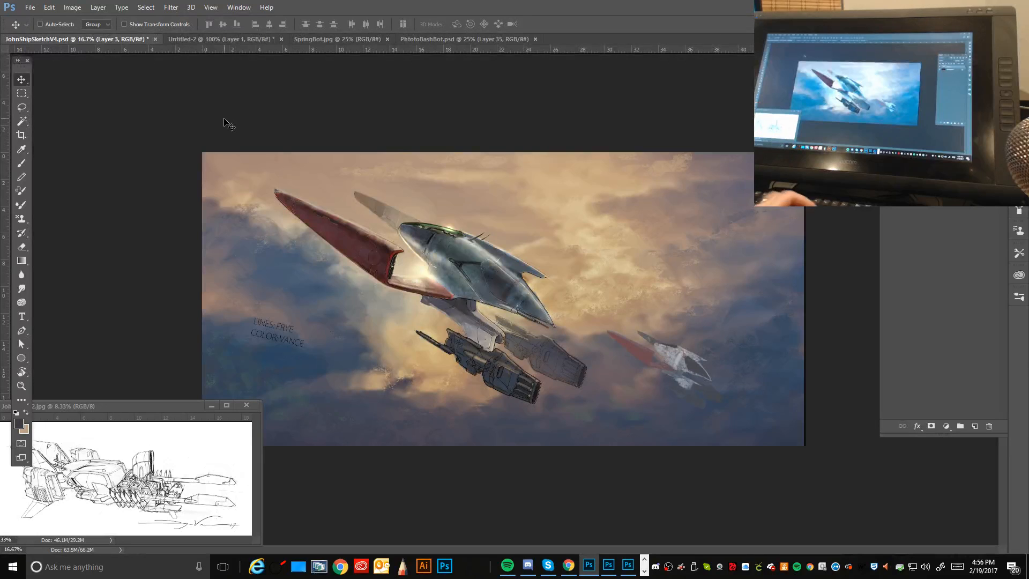
key(ctrl)
key(ctrl+plus)
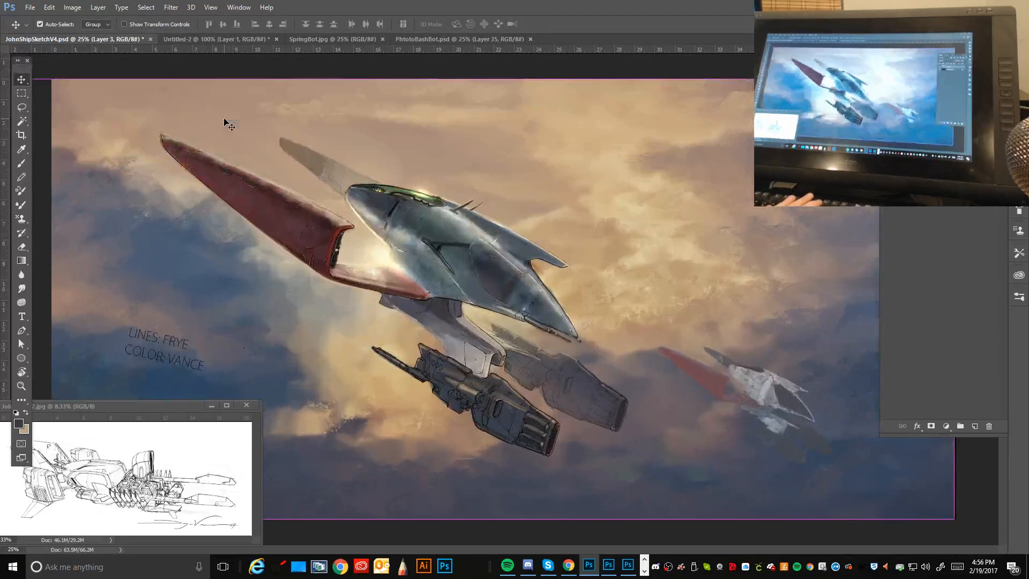
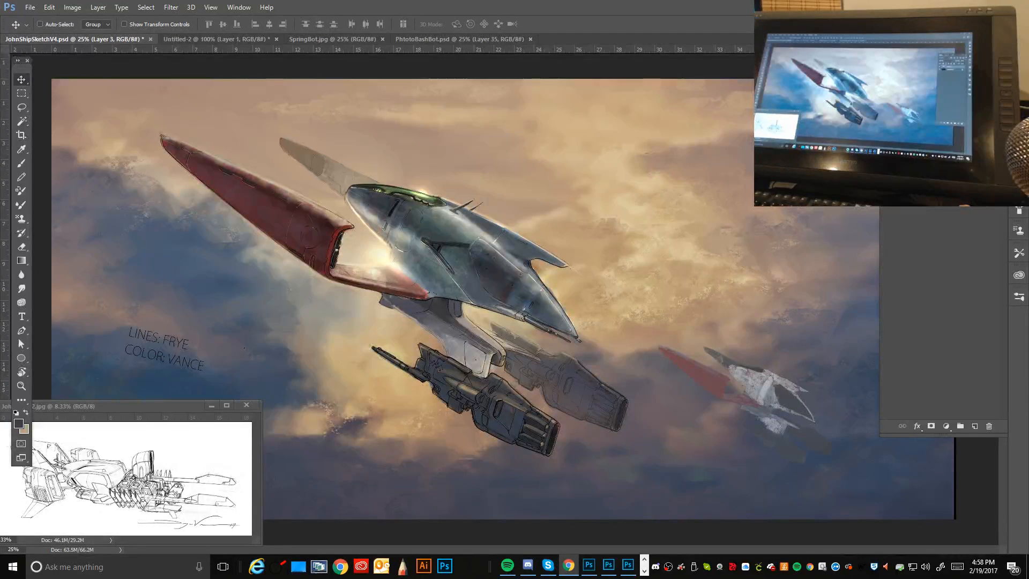
key(alt+Tab)
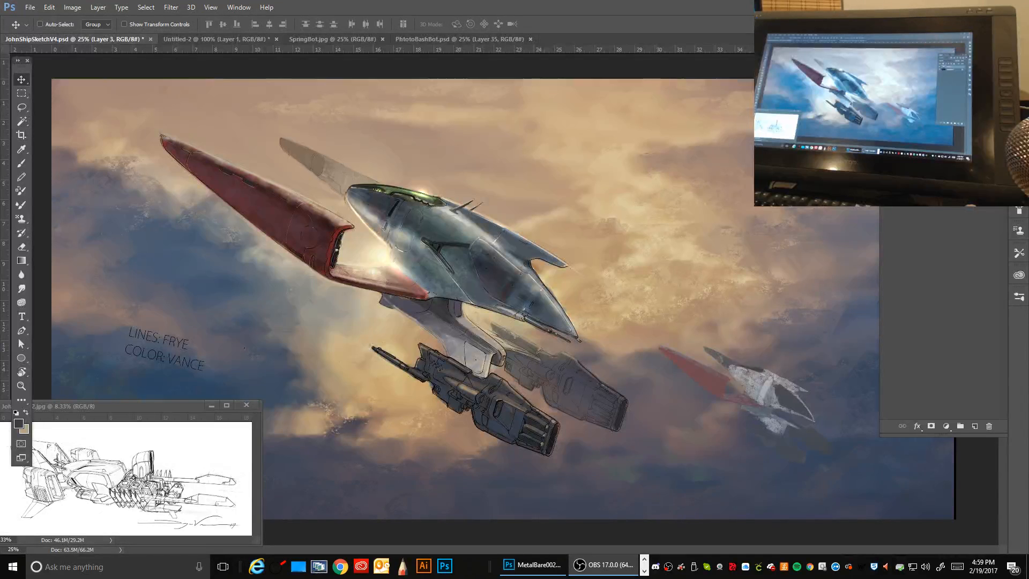
key(alt+Tab)
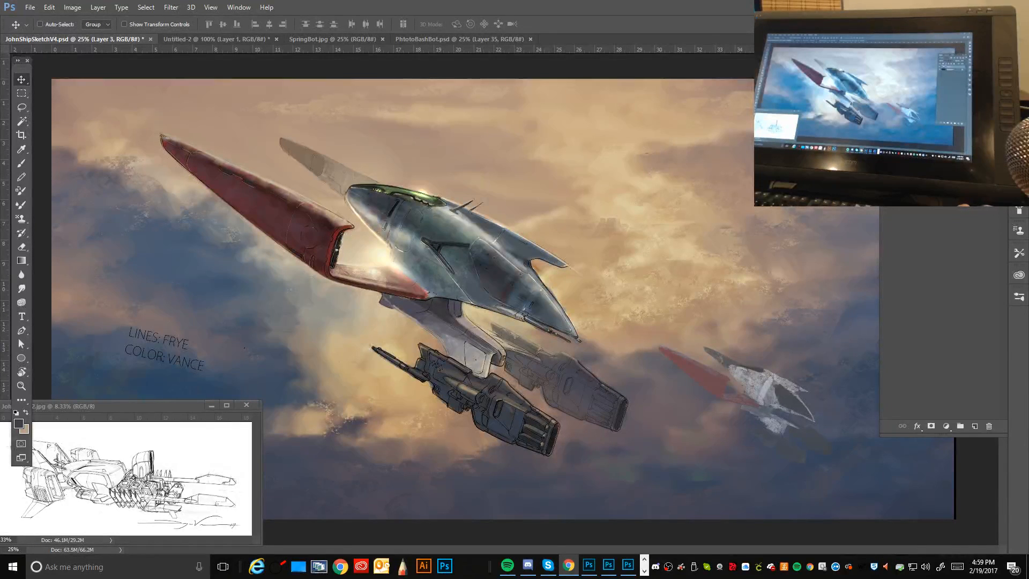
key(alt+Tab)
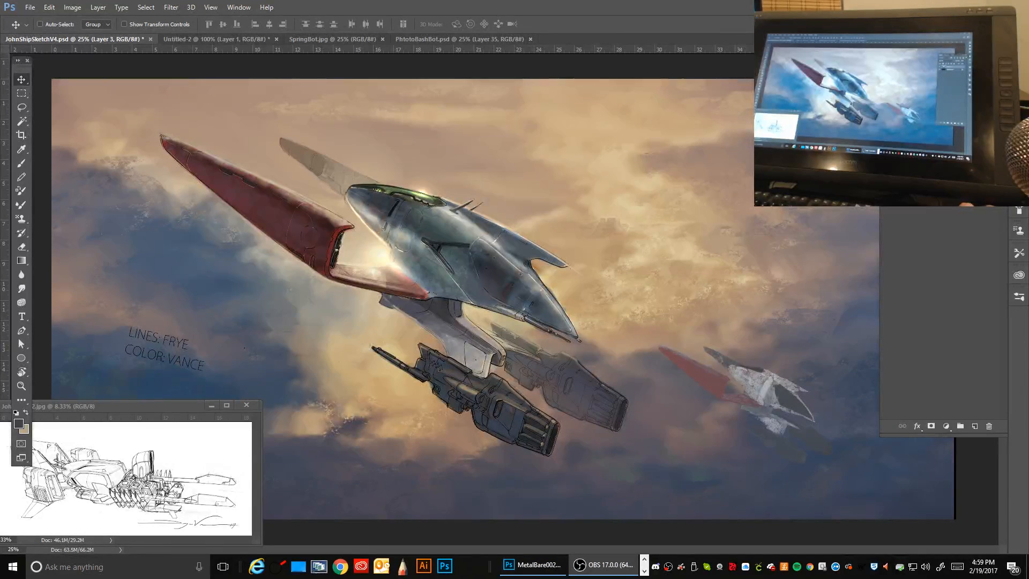